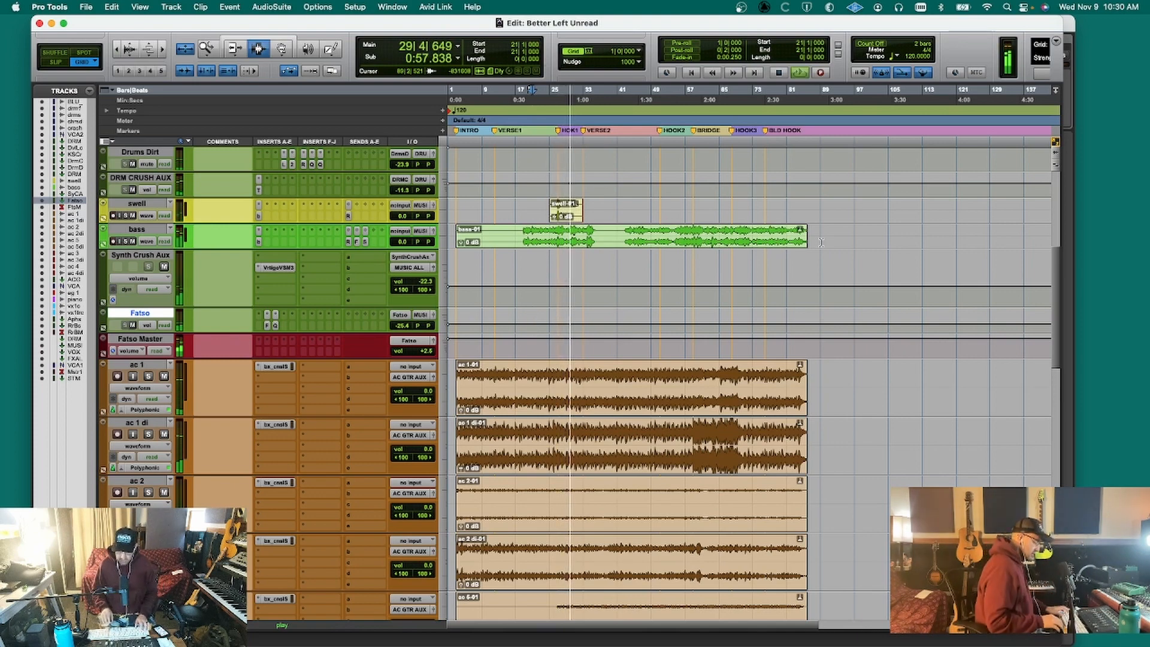
Stop playback, recall memory location 1 at bar 3 and play the song from there.
{"action": "key", "text": "space"}
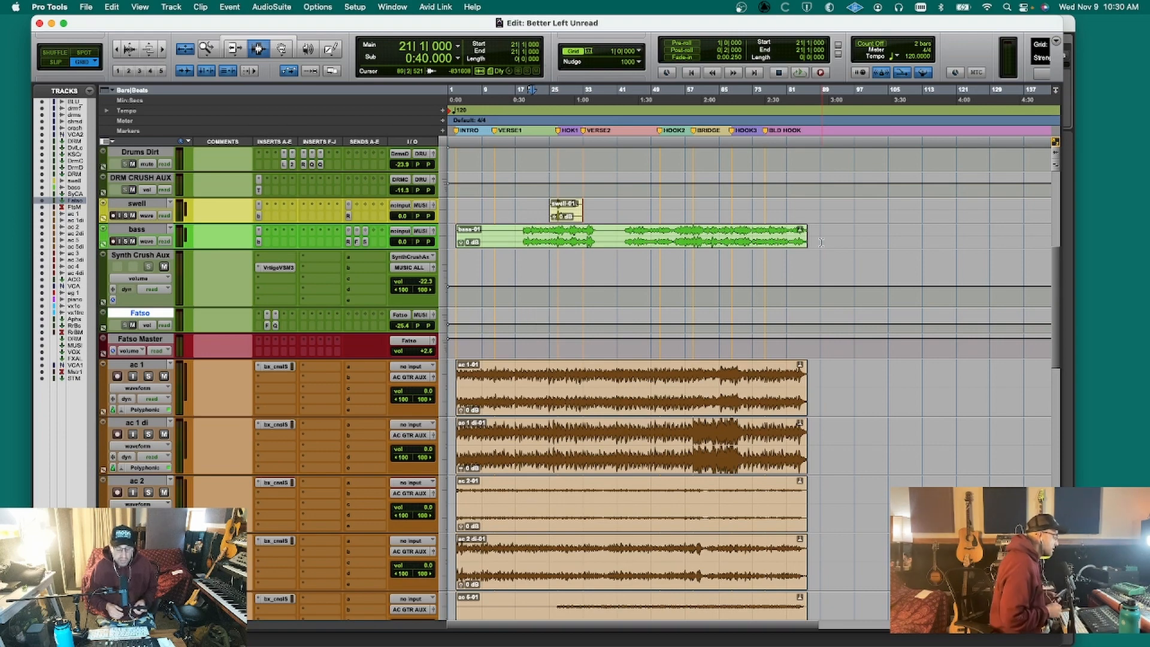
{"action": "key", "text": "KP_Decimal"}
{"action": "key", "text": "KP_1"}
{"action": "key", "text": "KP_Decimal"}
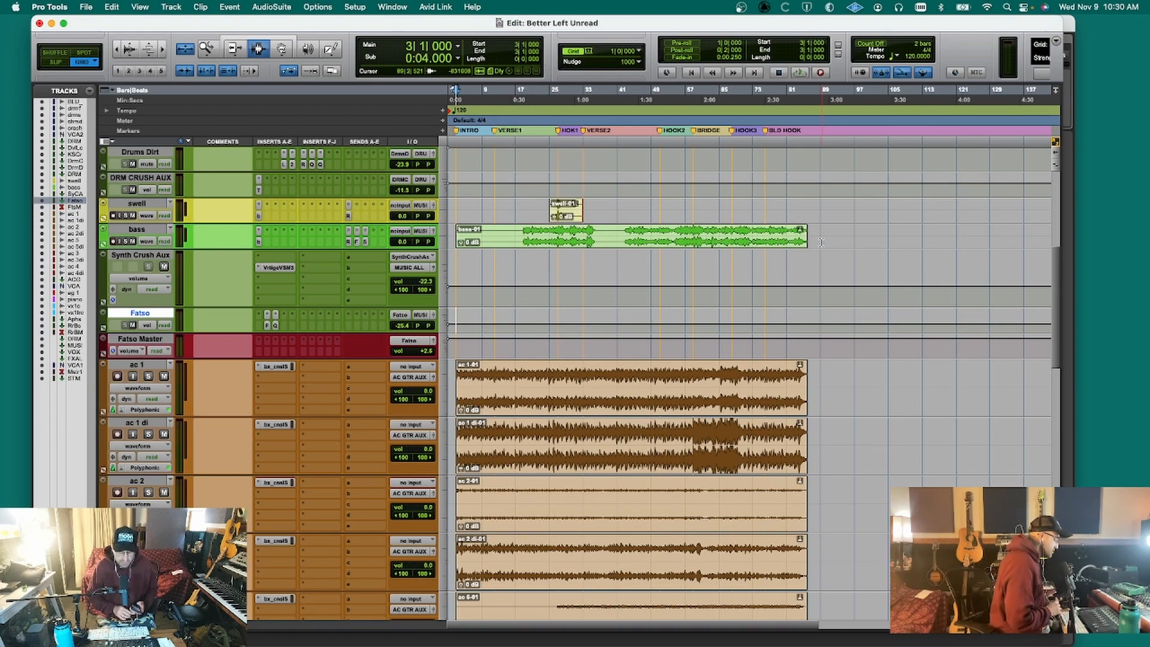
{"action": "key", "text": "space"}
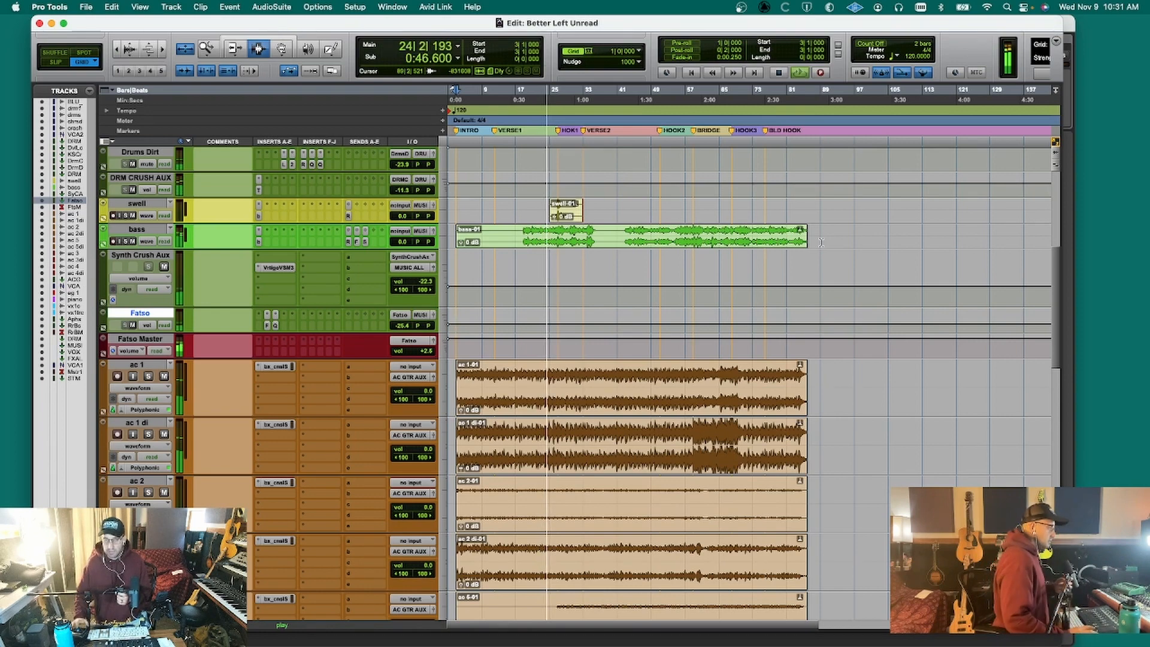
{"action": "right_click", "coordinate": [821, 242]}
{"action": "key", "text": "Escape"}
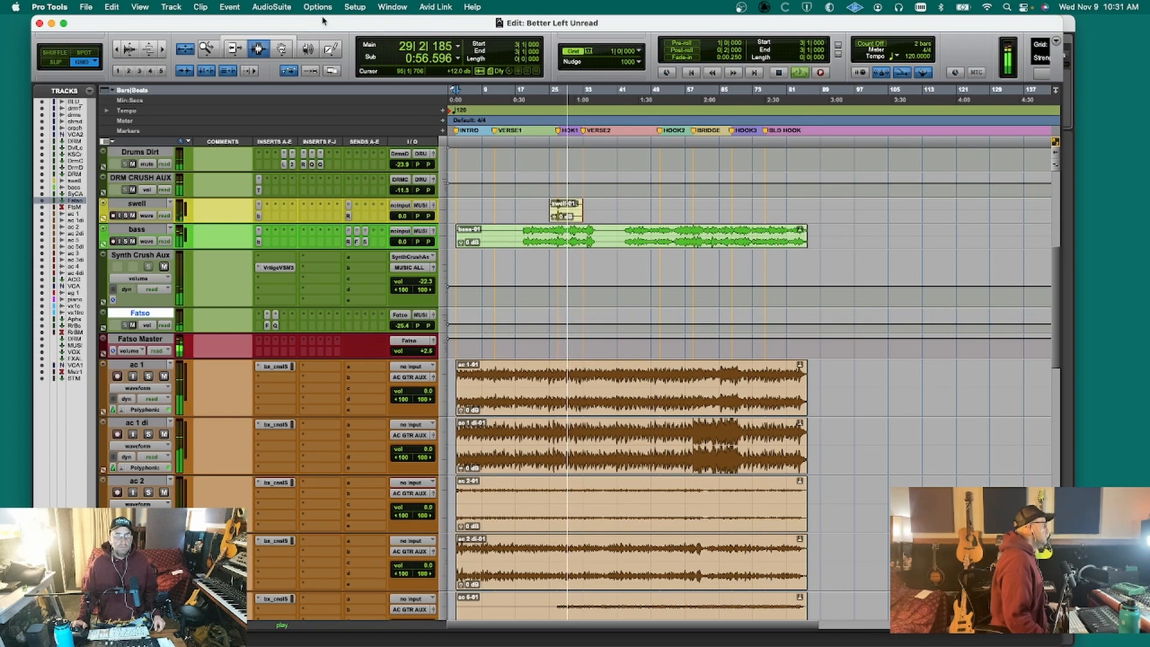
Enlarge the Edit window to fill the screen and widen the Mix window to the screen's edge.
{"action": "left_click_drag", "start_coordinate": [316, 25], "coordinate": [284, 10]}
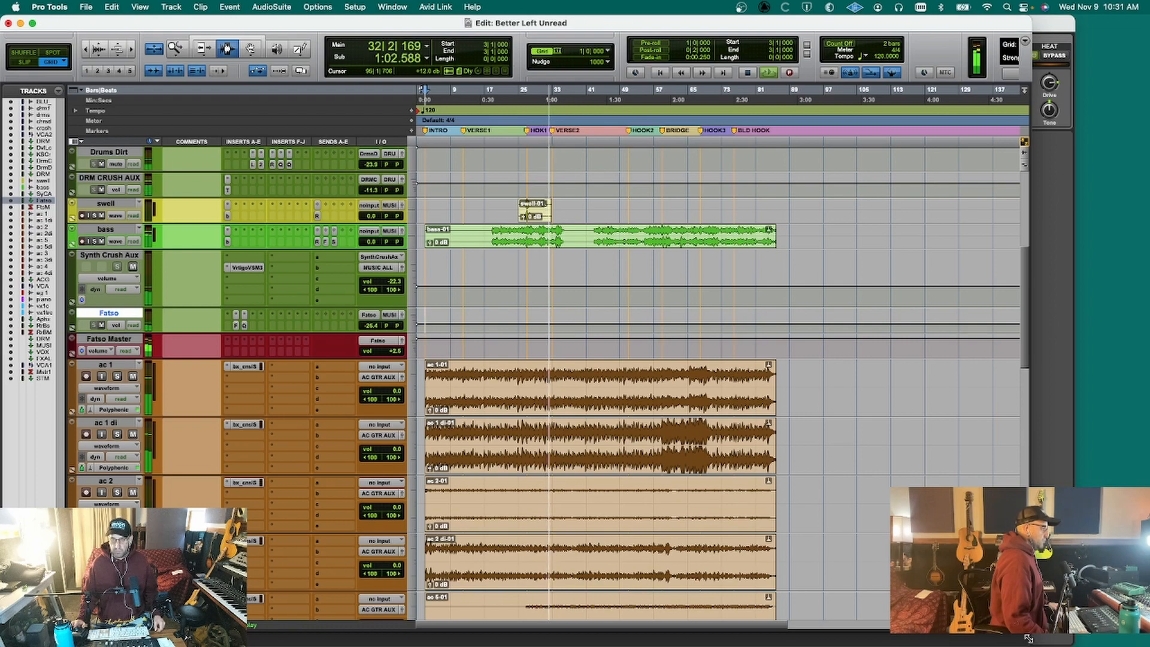
{"action": "double_click", "coordinate": [284, 23]}
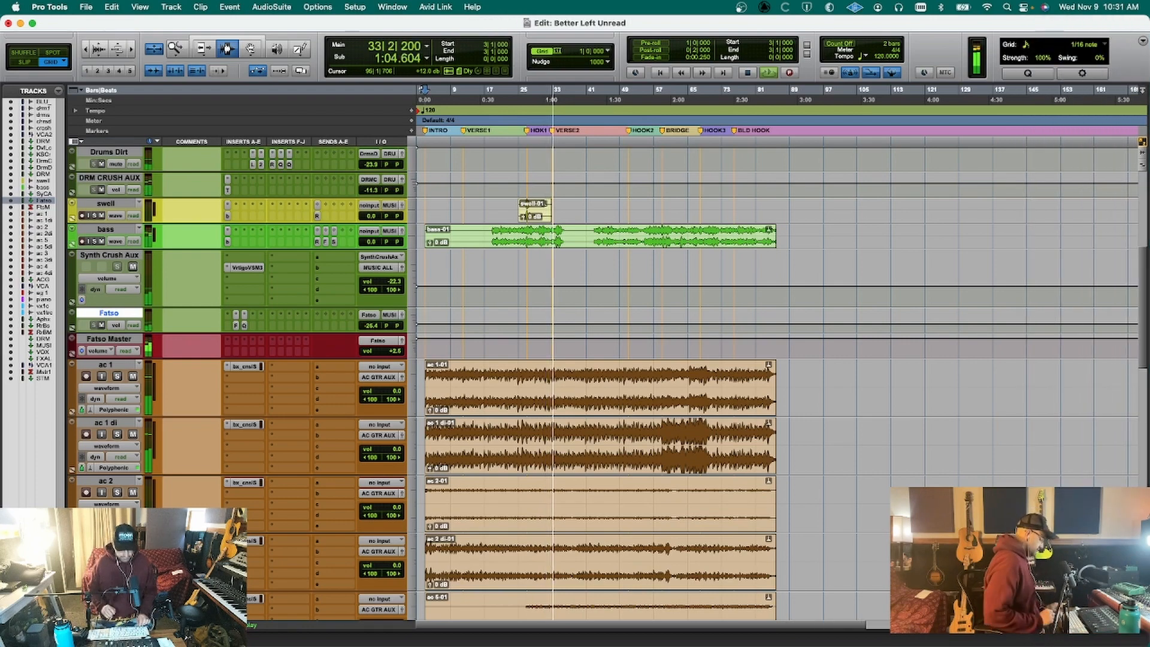
{"action": "key", "text": "super+equal"}
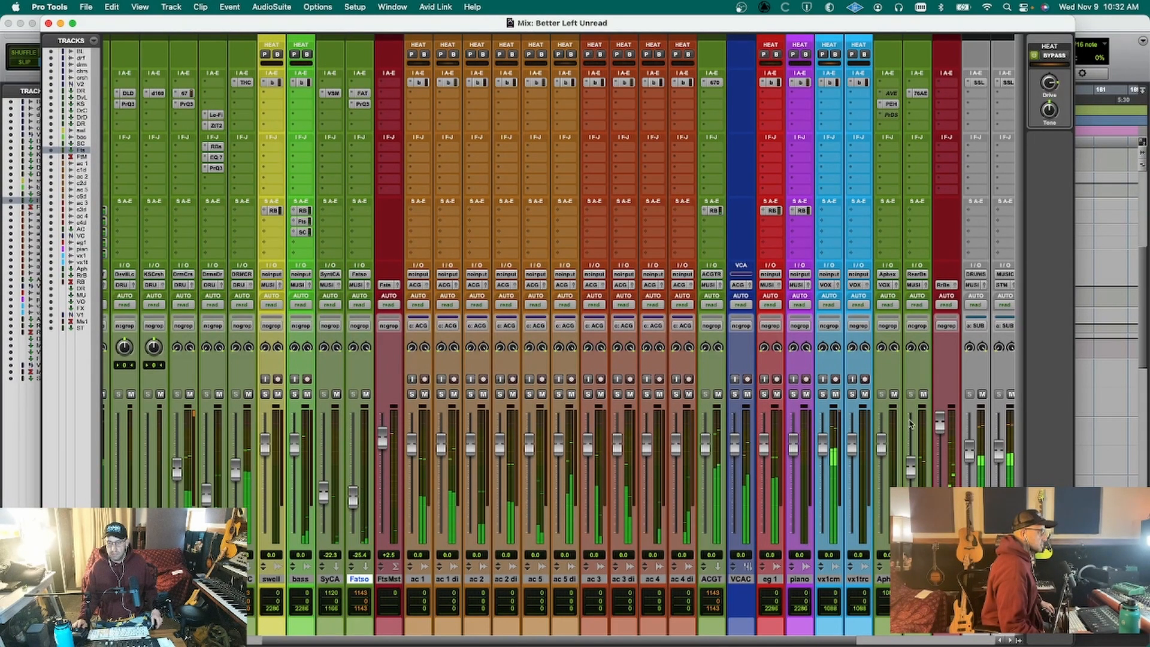
{"action": "left_click_drag", "start_coordinate": [1073, 641], "coordinate": [1147, 642]}
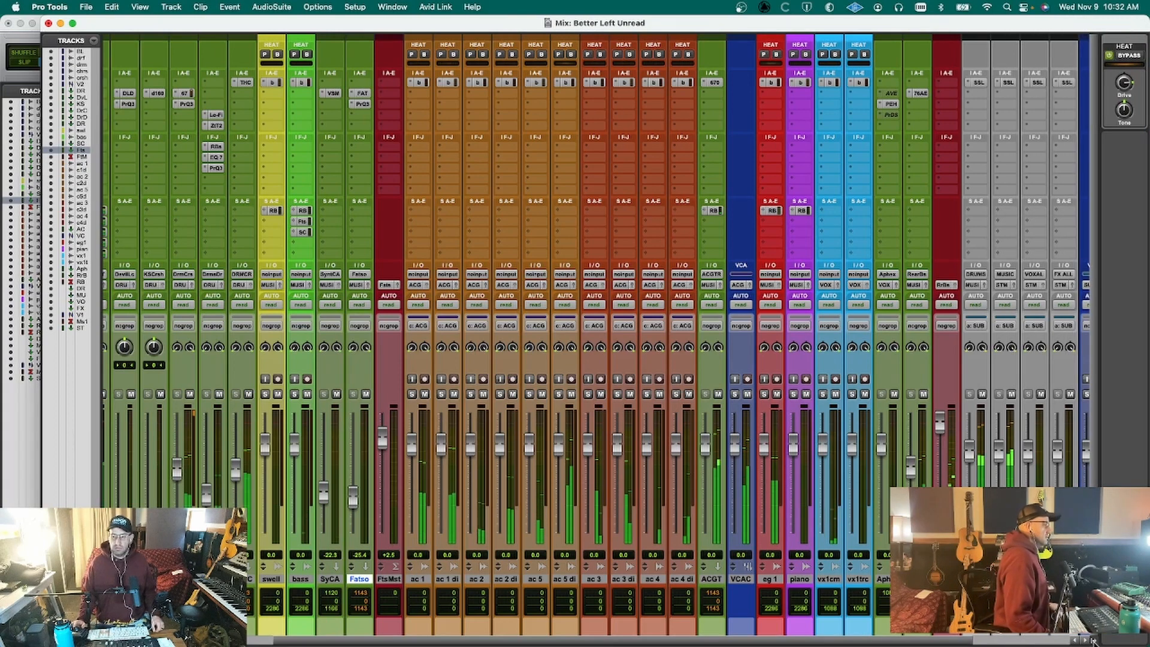
Open the SSL bus compressors on DRMS ALL, MUSIC ALL, VOX ALL and FX ALL and line their windows up side by side.
{"action": "scroll", "coordinate": [1055, 469], "scroll_direction": "down", "scroll_amount": 3}
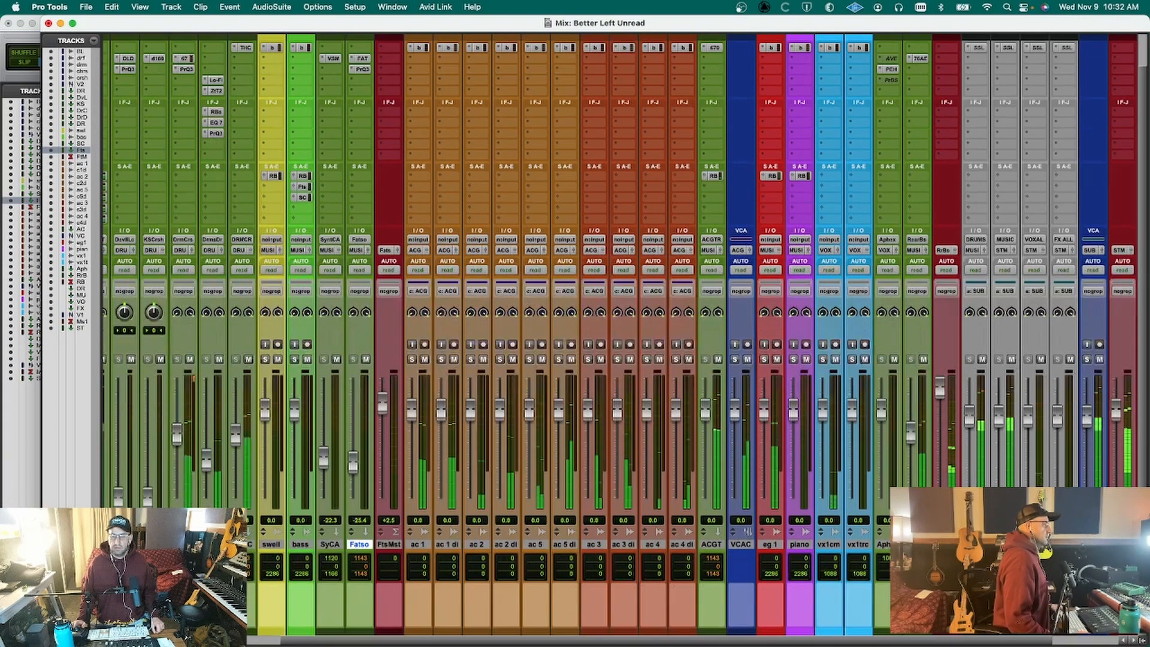
{"action": "scroll", "coordinate": [1055, 480], "scroll_direction": "right", "scroll_amount": 3}
{"action": "scroll", "coordinate": [1029, 479], "scroll_direction": "up", "scroll_amount": 3}
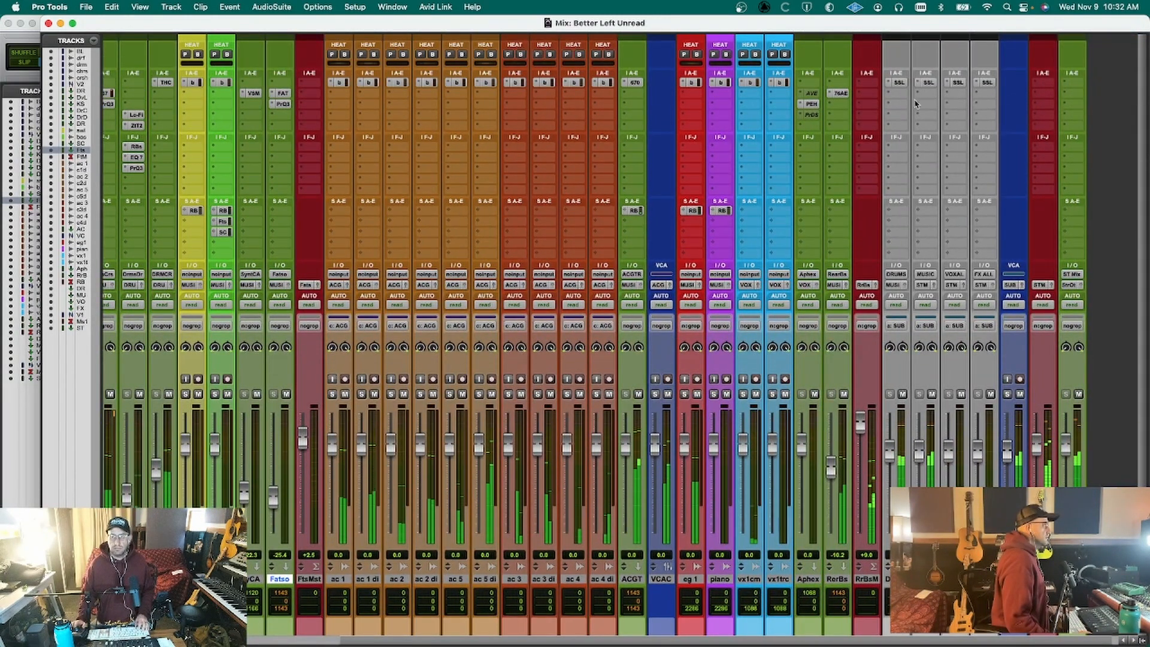
{"action": "left_click", "coordinate": [899, 83]}
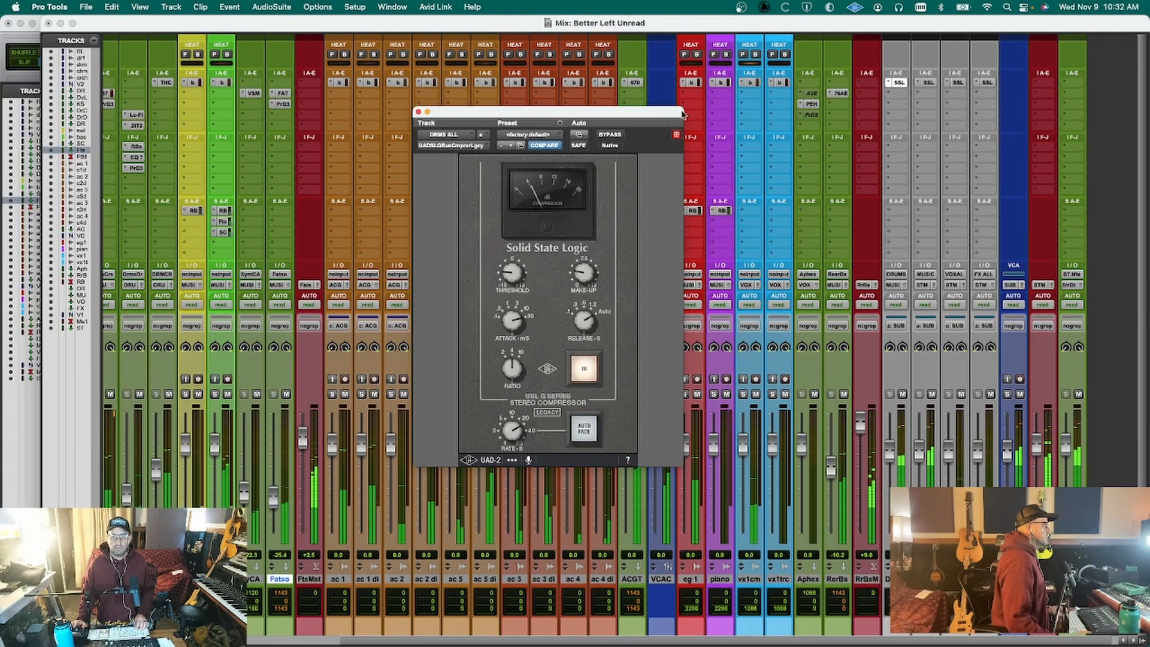
{"action": "left_click_drag", "start_coordinate": [616, 112], "coordinate": [210, 21]}
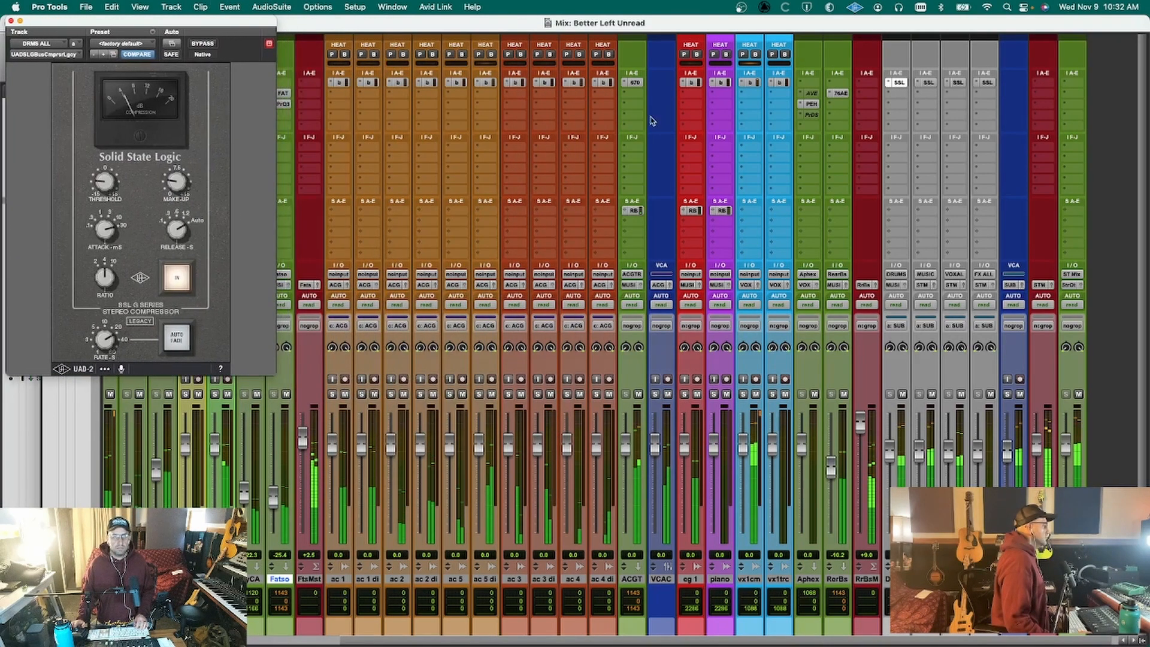
{"action": "left_click", "coordinate": [928, 84]}
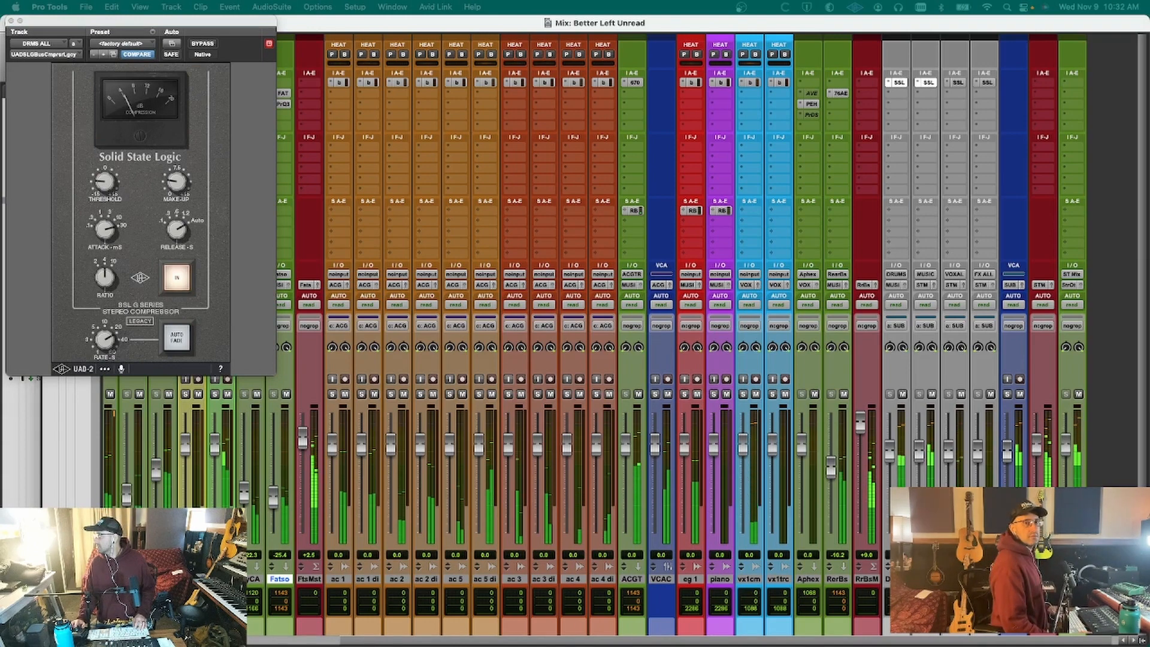
{"action": "left_click_drag", "start_coordinate": [1149, 23], "coordinate": [381, 22]}
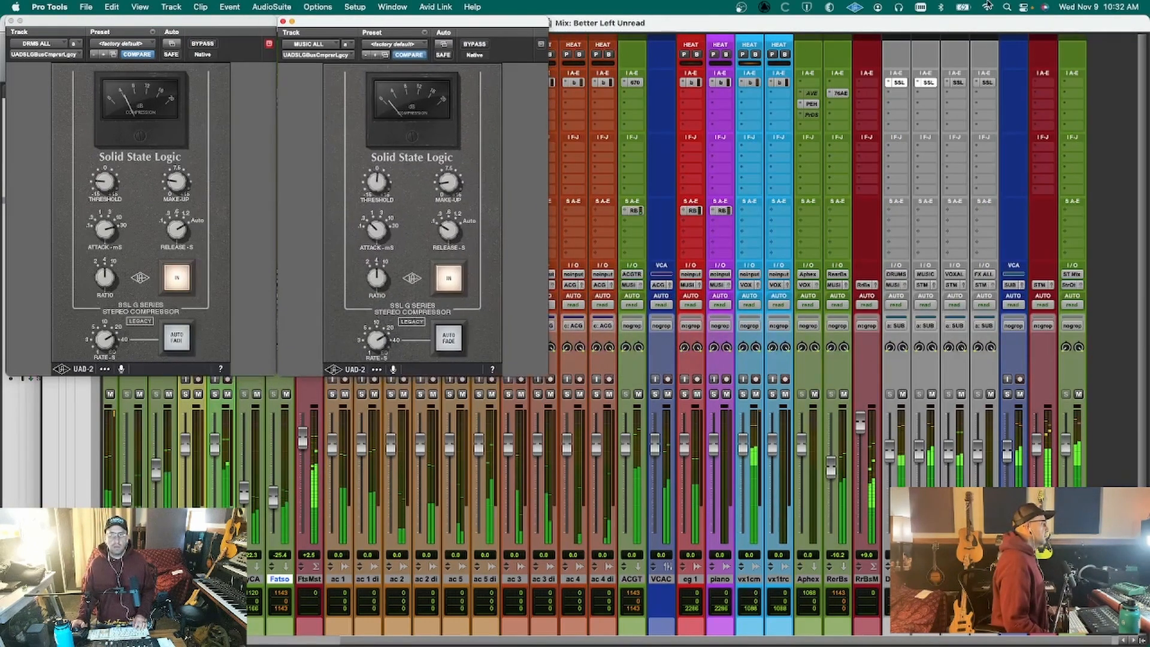
{"action": "left_click", "coordinate": [958, 82]}
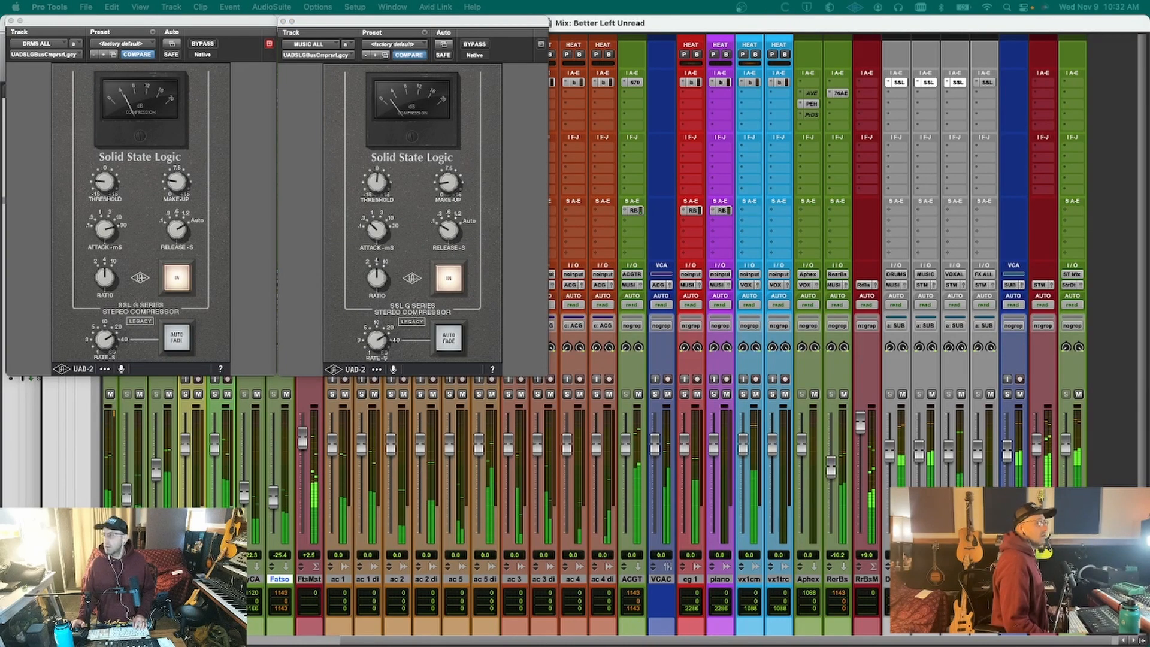
{"action": "left_click_drag", "start_coordinate": [1149, 23], "coordinate": [745, 8]}
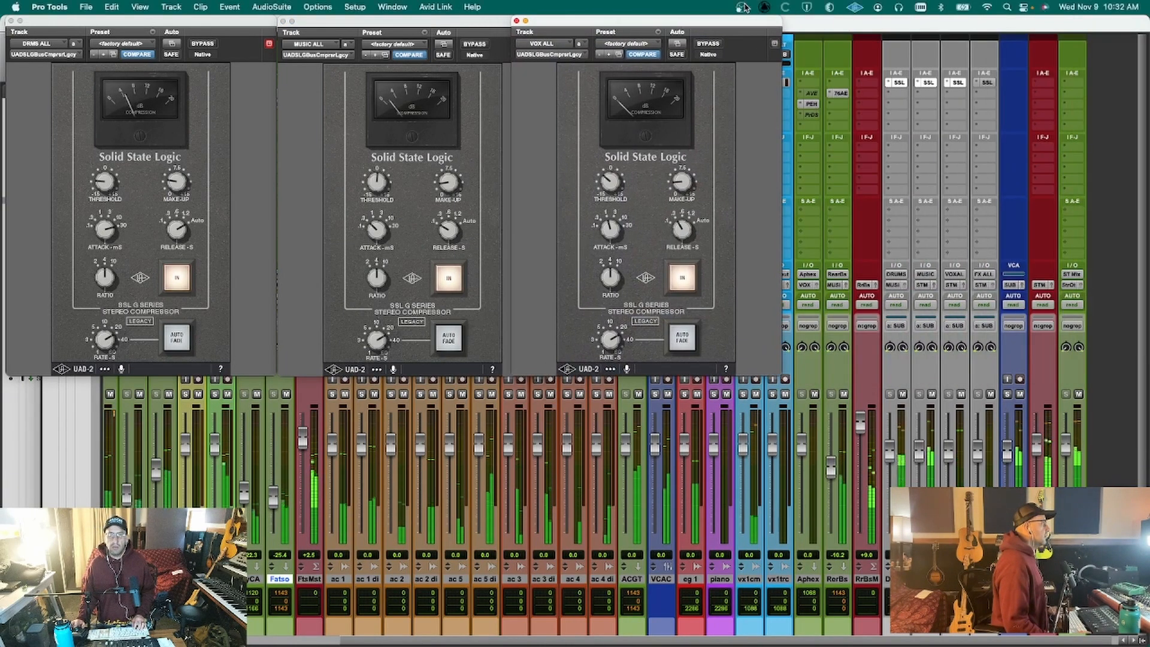
{"action": "left_click", "coordinate": [988, 82]}
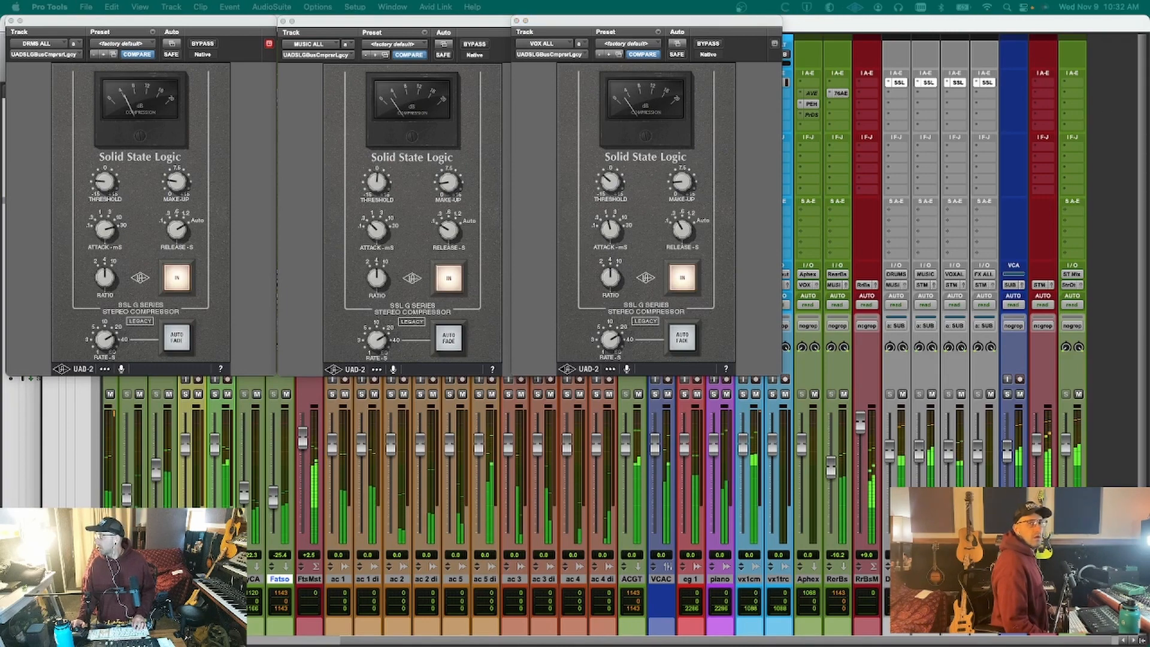
{"action": "left_click_drag", "start_coordinate": [1149, 22], "coordinate": [961, 31]}
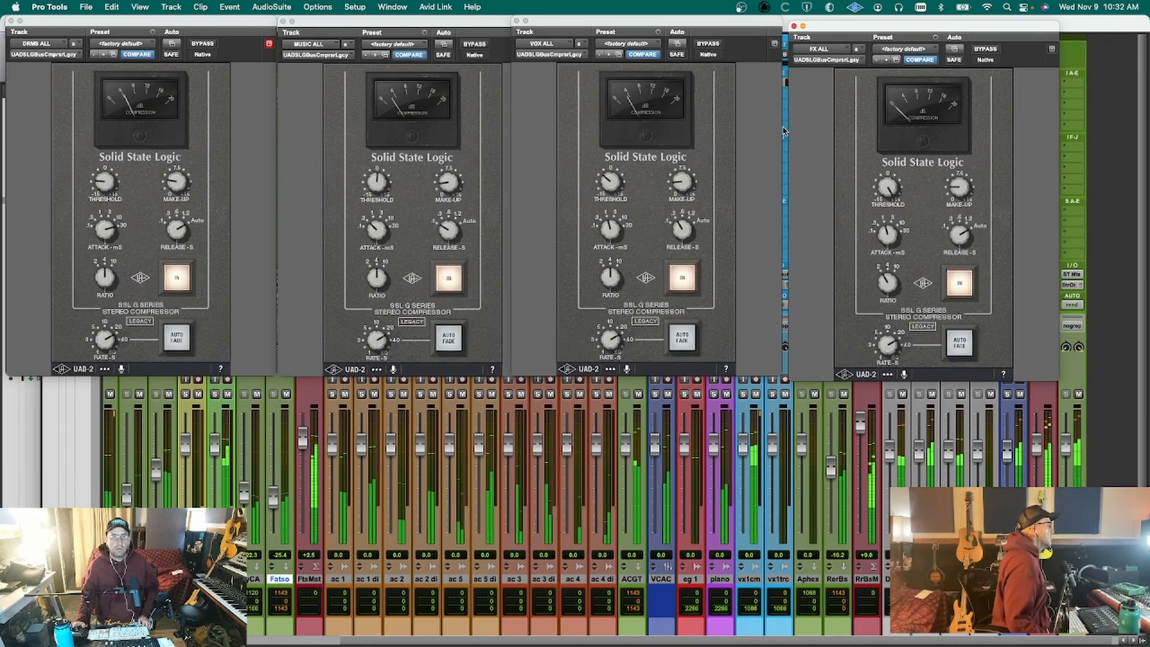
Adjust the threshold of the DRMS ALL compressor, and close all plug-in windows to return to the Edit window.
{"action": "left_click", "coordinate": [101, 187]}
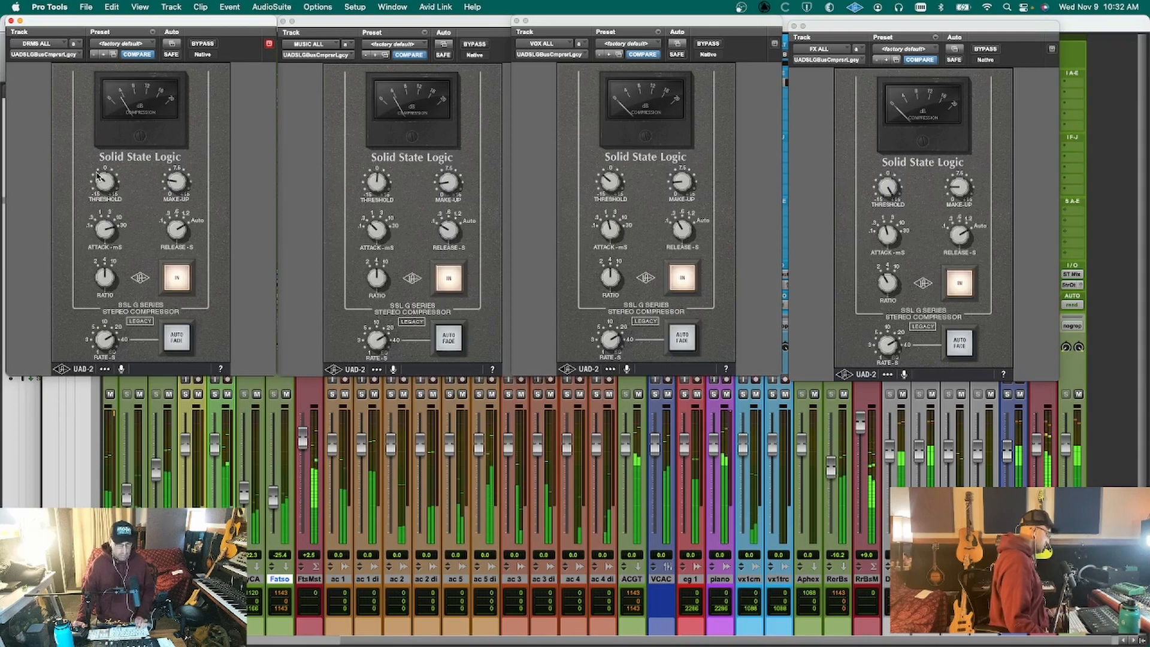
{"action": "key", "text": "ctrl+alt+super+w"}
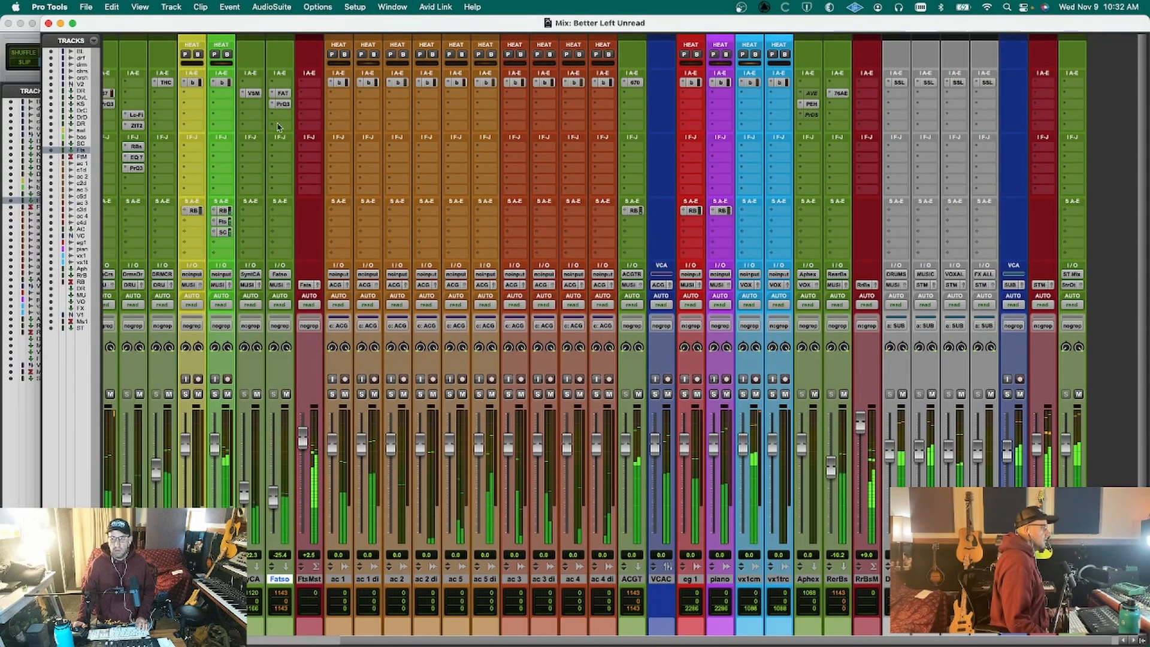
{"action": "key", "text": "super+equal"}
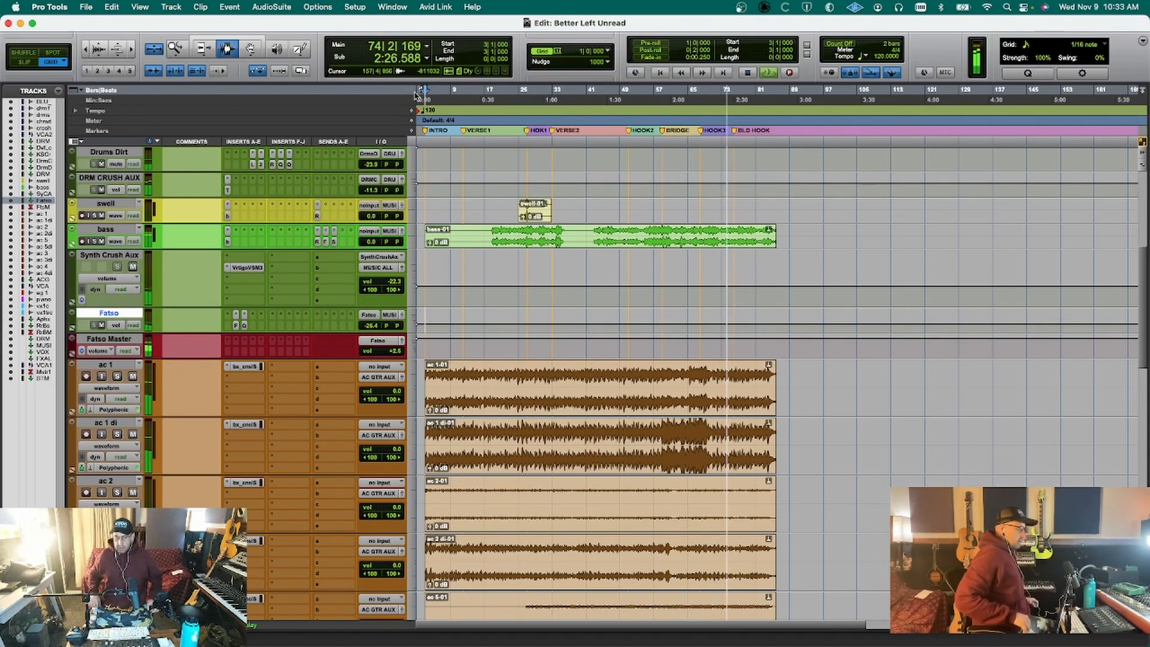
Switch to Chrome to move the Twitch channel window off this display, and return to Pro Tools to stop playback.
{"action": "key", "text": "super+Tab"}
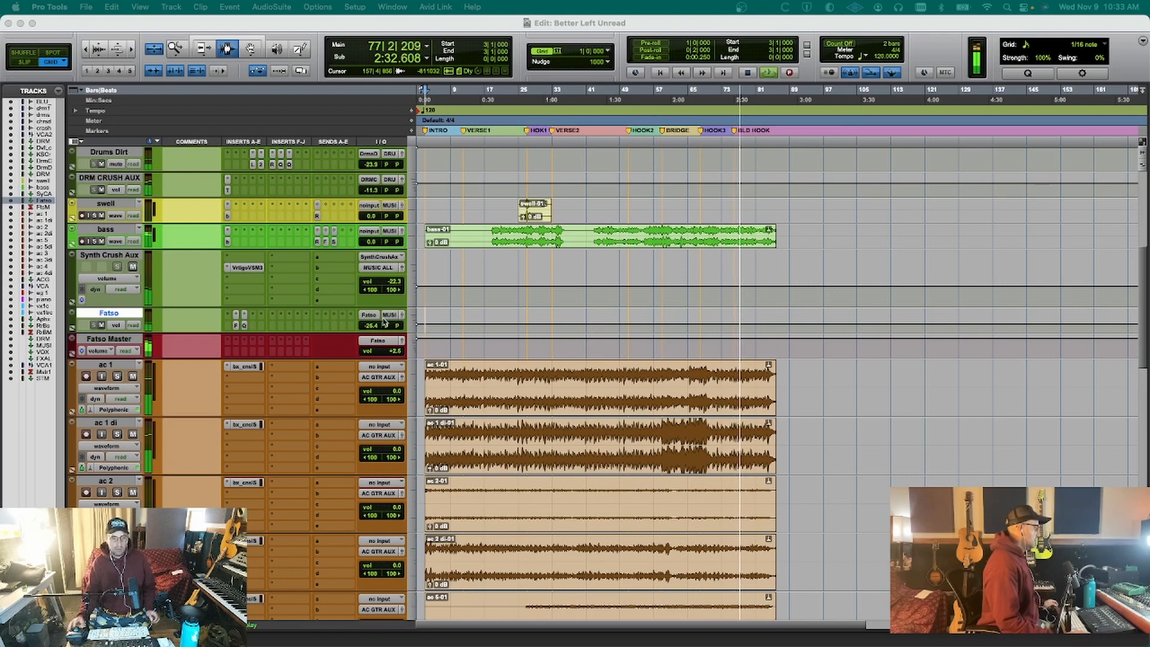
{"action": "mouse_move", "coordinate": [316, 634]}
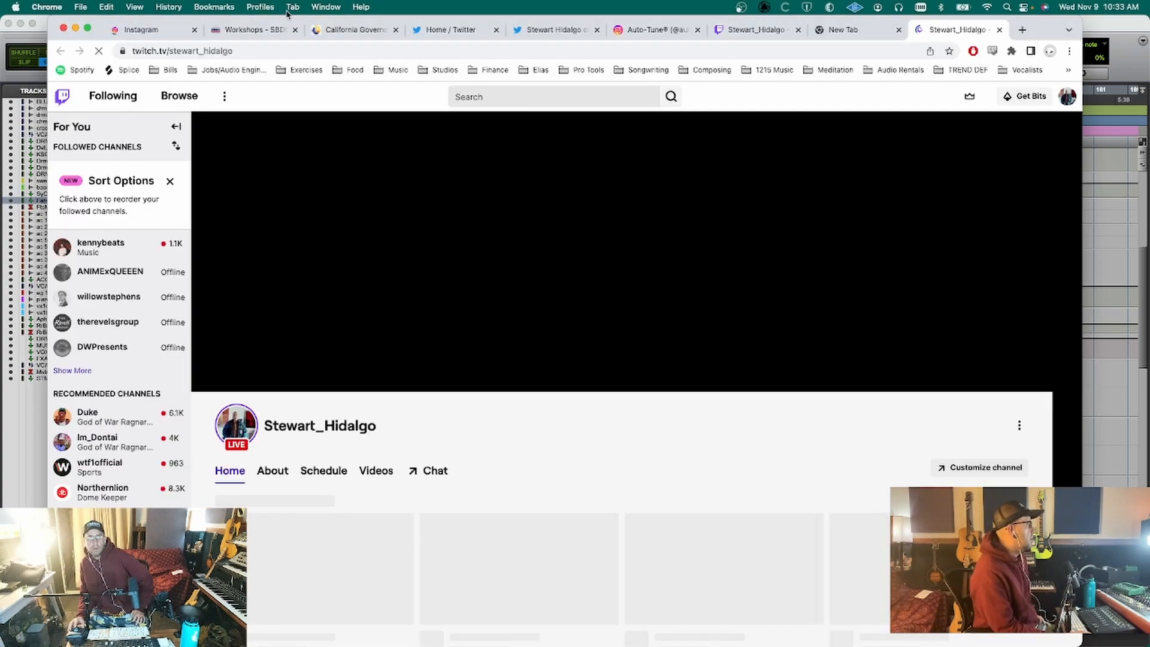
{"action": "left_click_drag", "start_coordinate": [288, 21], "coordinate": [1149, 95]}
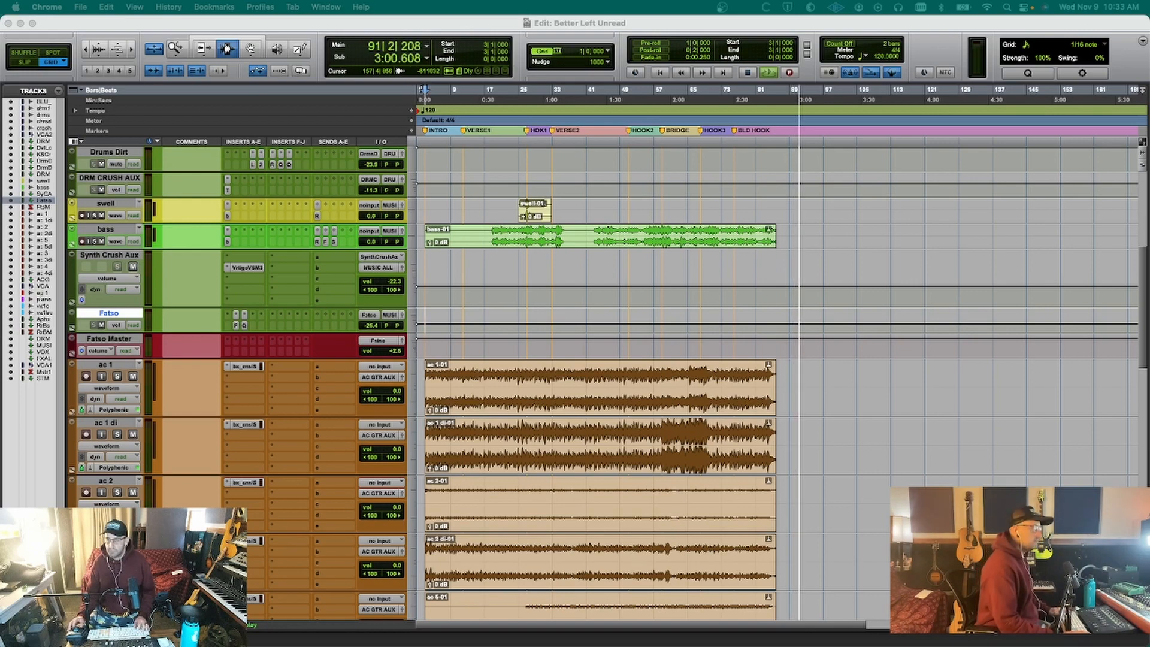
{"action": "left_click", "coordinate": [948, 38]}
{"action": "key", "text": "space"}
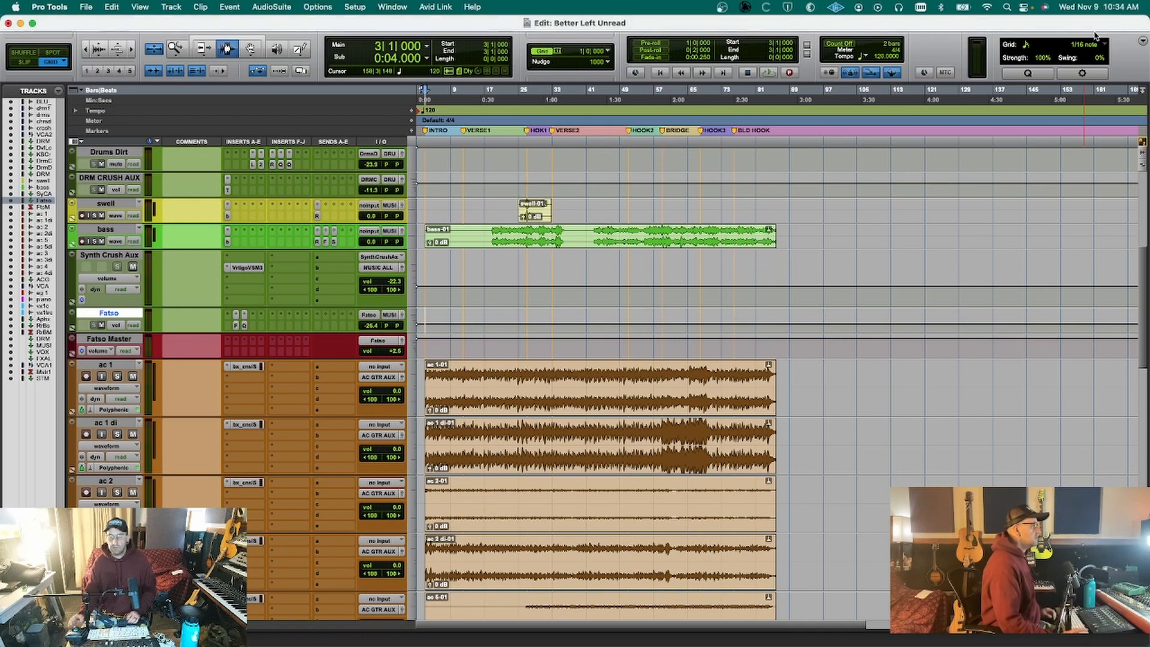
Reopen the SSL compressors on the drums, music, vocal and FX submasters from the Mix window.
{"action": "key", "text": "super+equal"}
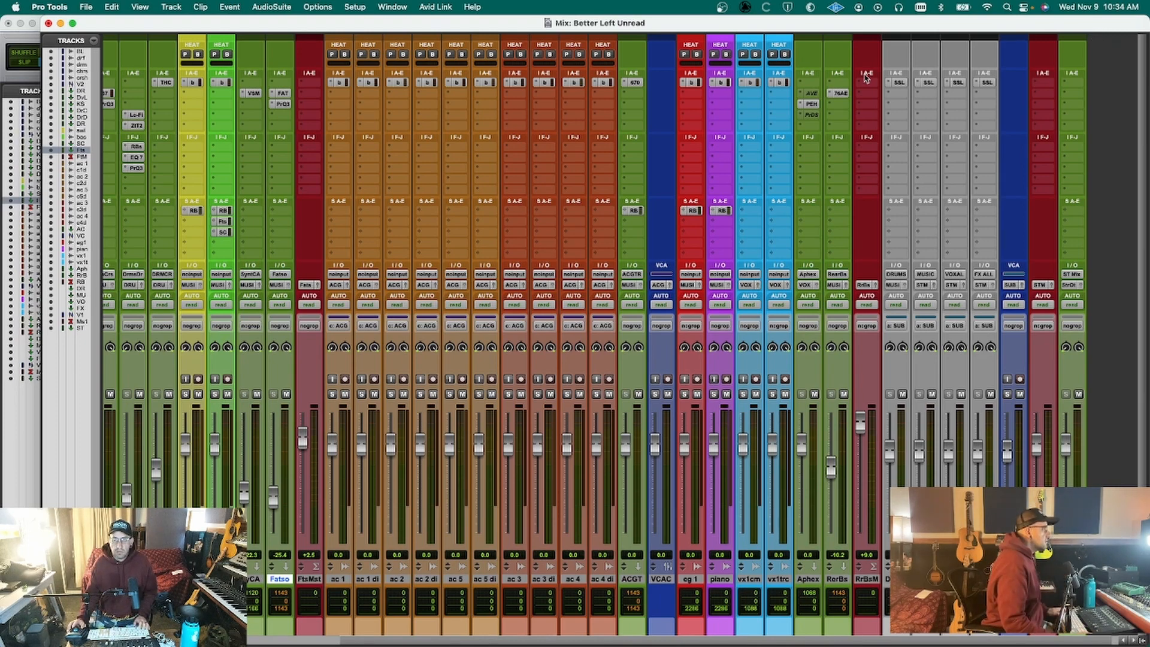
{"action": "left_click", "coordinate": [900, 82]}
{"action": "left_click", "coordinate": [927, 83]}
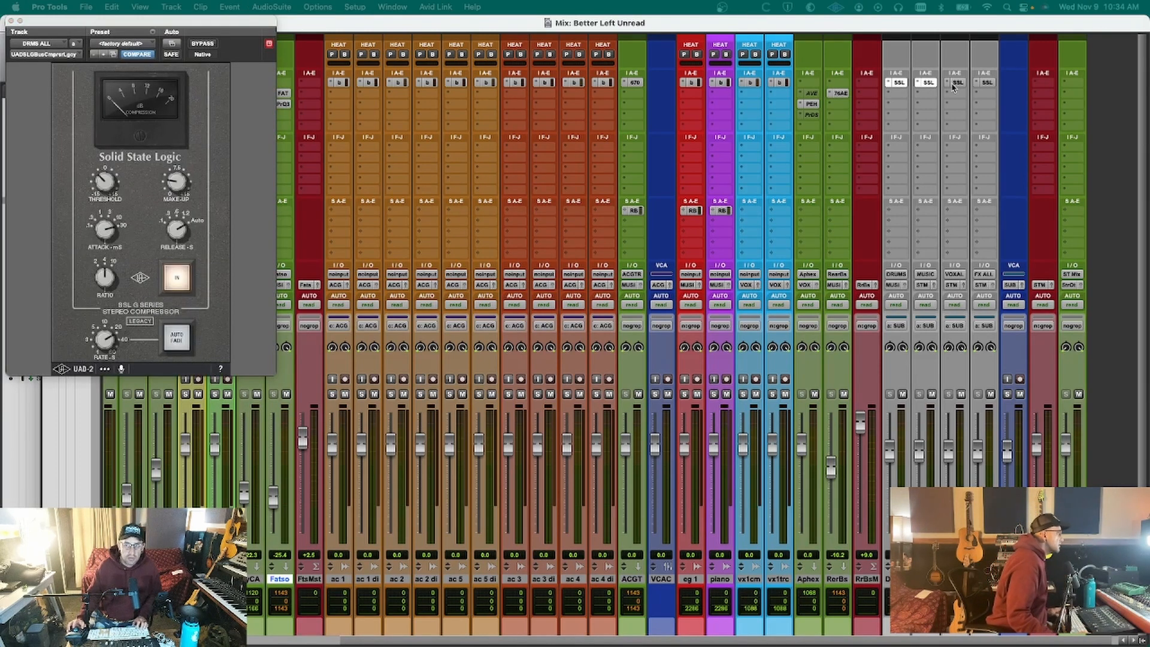
{"action": "left_click", "coordinate": [955, 83]}
{"action": "left_click", "coordinate": [987, 82]}
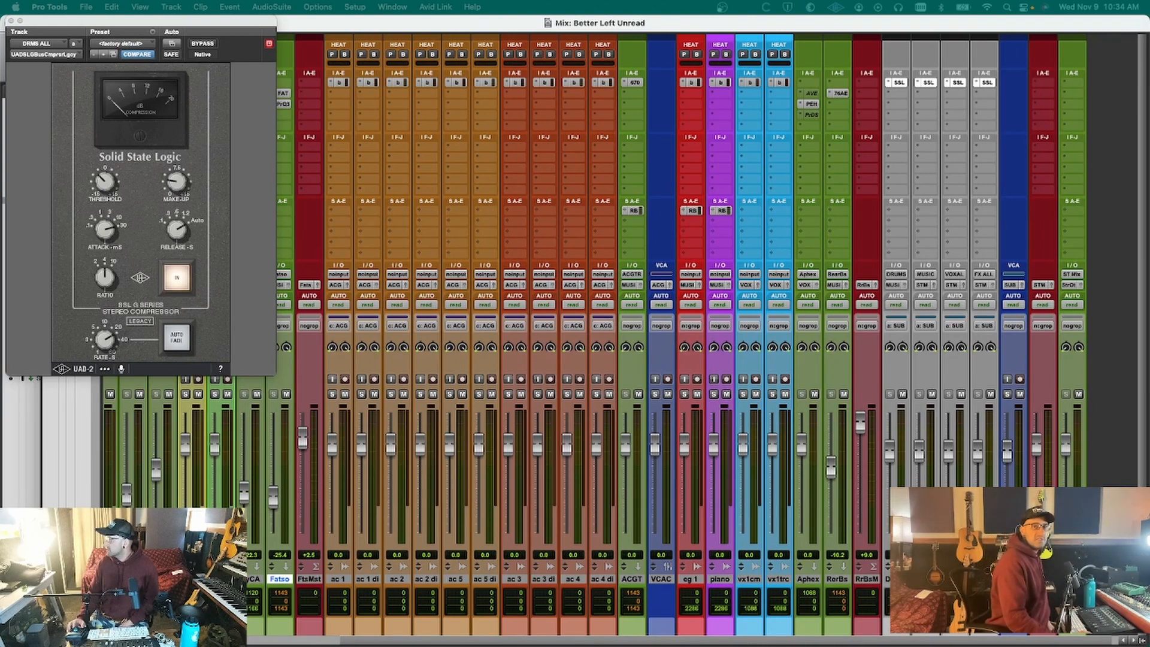
Leave the compressor windows and return to the Edit window with the cursor placed at bar 75.
{"action": "key", "text": "super+equal"}
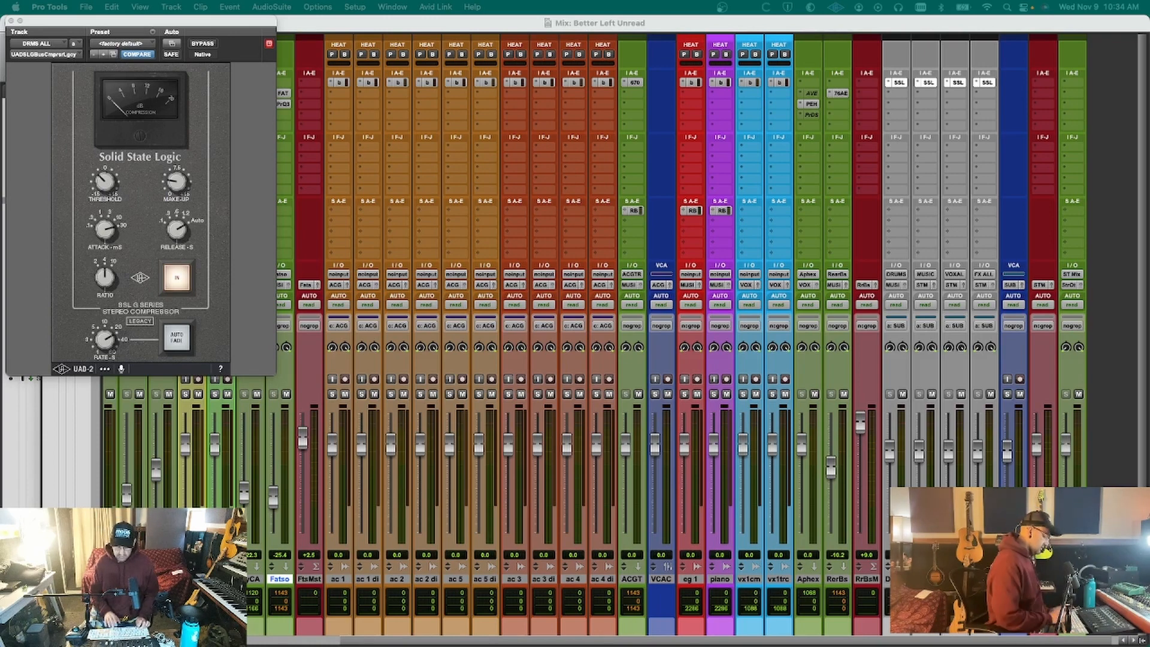
{"action": "left_click", "coordinate": [647, 37]}
{"action": "key", "text": "super+equal"}
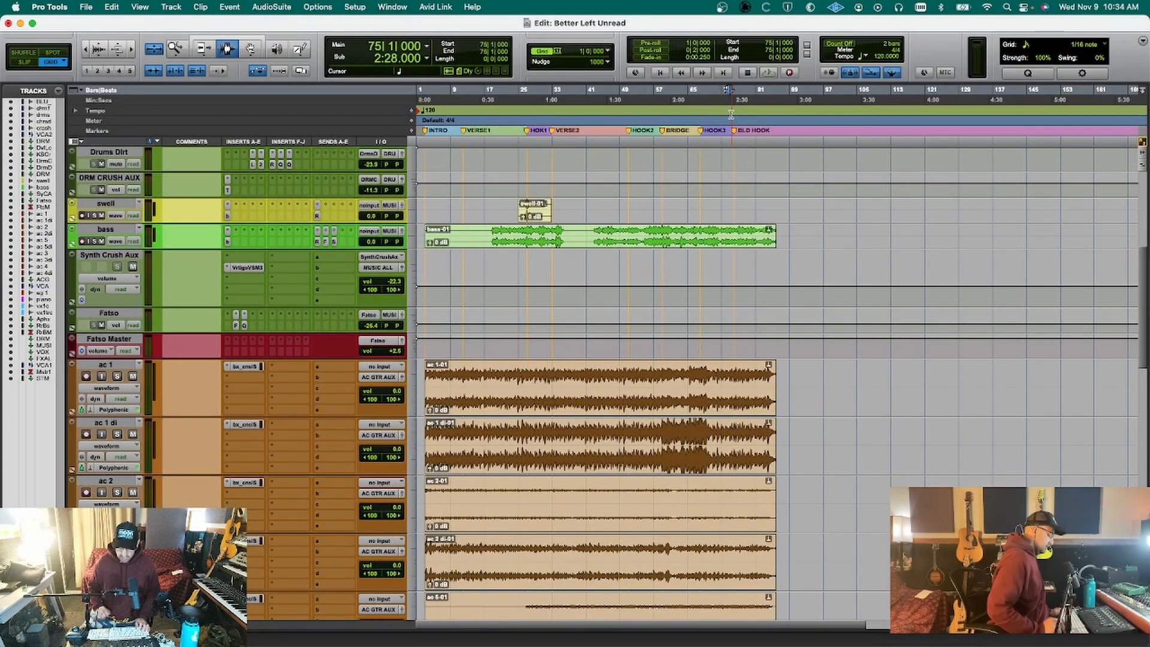
Resize the Mix window so its HEAT section fits on screen and bring the submaster channels into view.
{"action": "key", "text": "super+equal"}
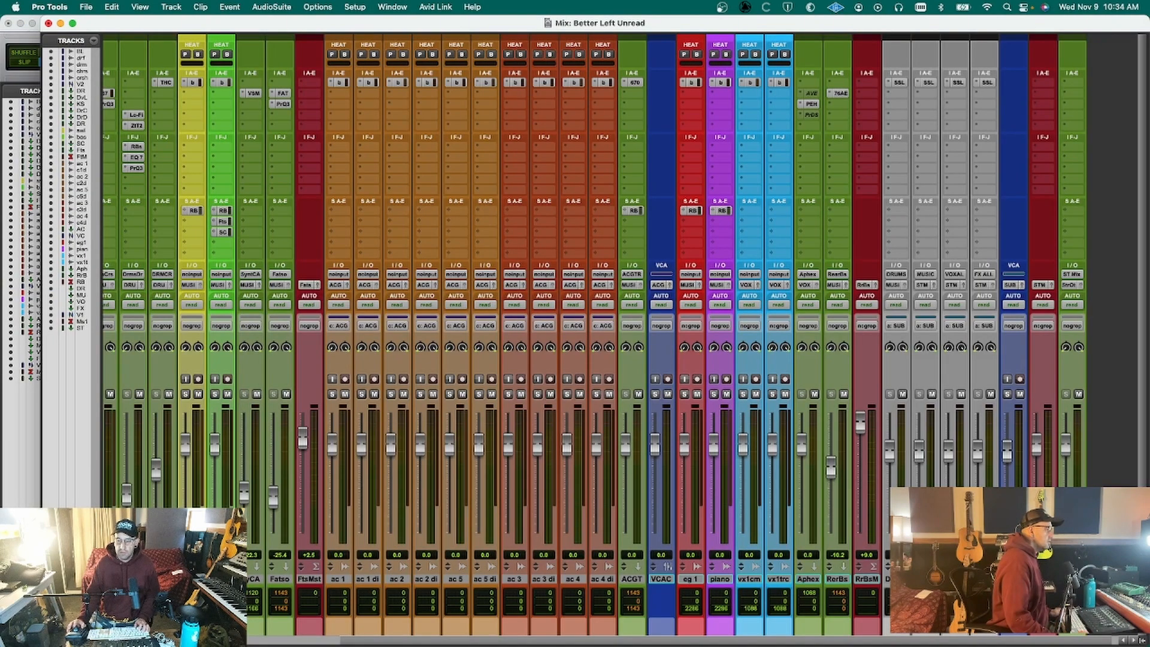
{"action": "left_click", "coordinate": [1144, 641]}
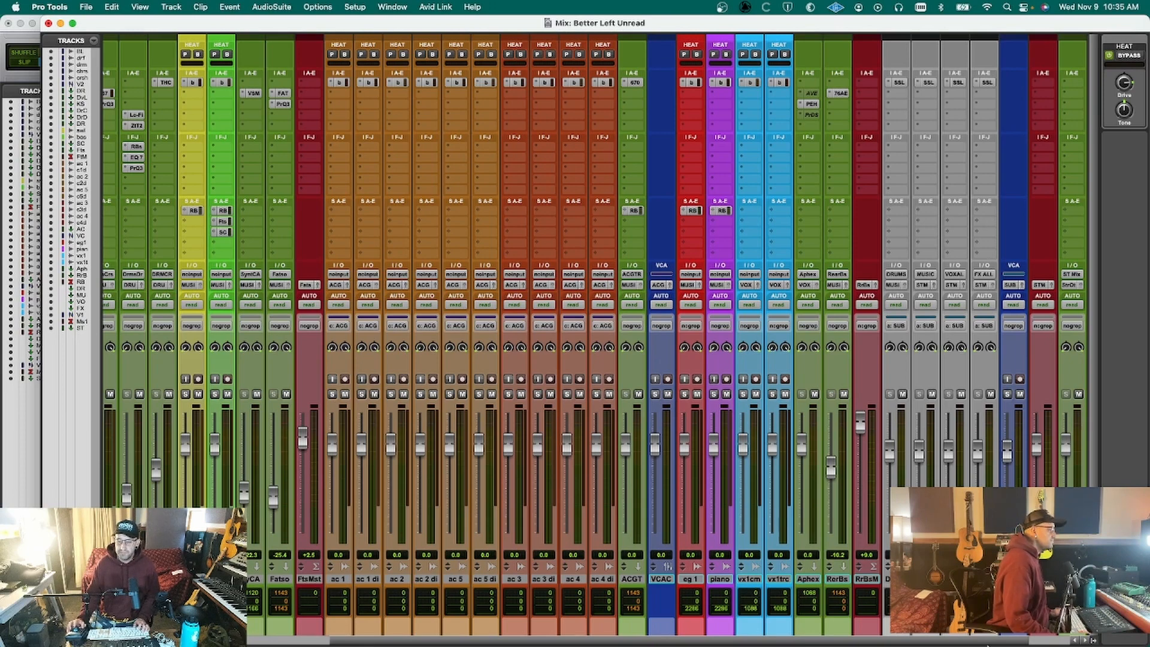
{"action": "scroll", "coordinate": [996, 644], "scroll_direction": "right", "scroll_amount": 2}
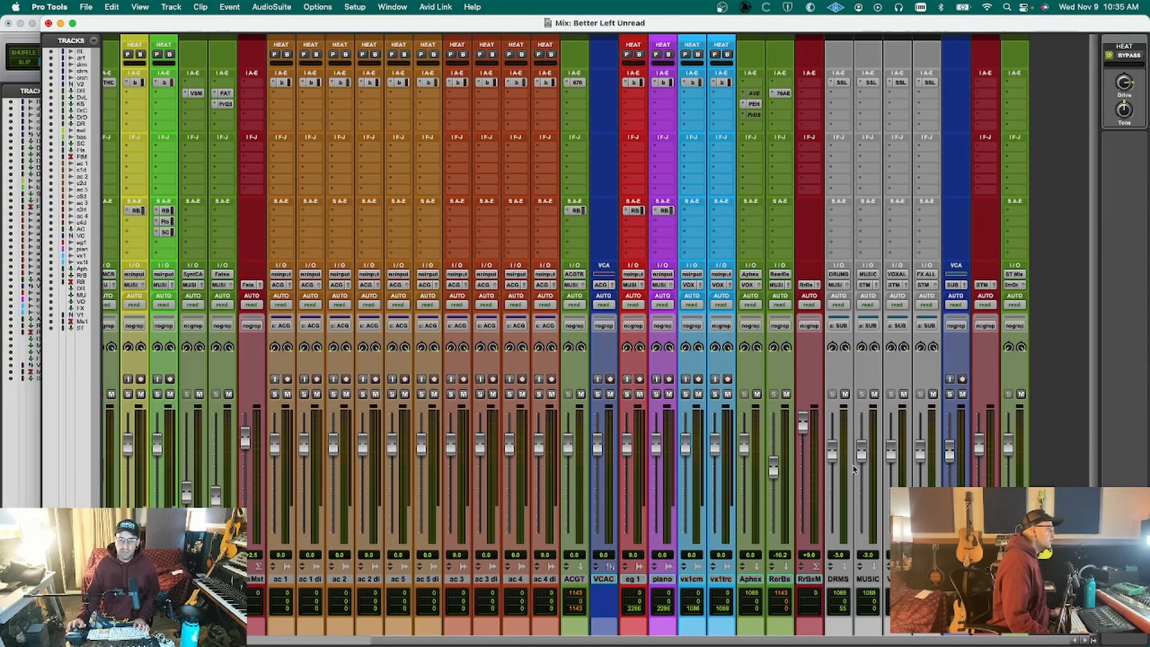
Select the timeline range in the Edit window from bar 68 at the HOOK3 marker to near the end of the bass clip.
{"action": "key", "text": "super+equal"}
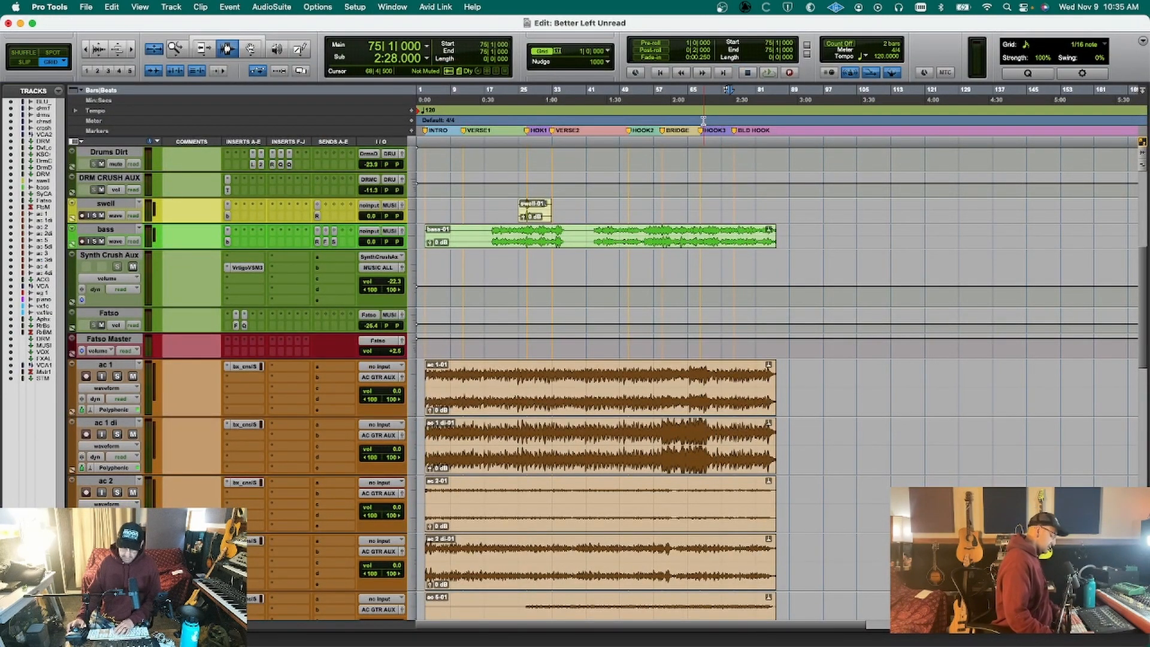
{"action": "left_click_drag", "start_coordinate": [703, 120], "coordinate": [766, 120]}
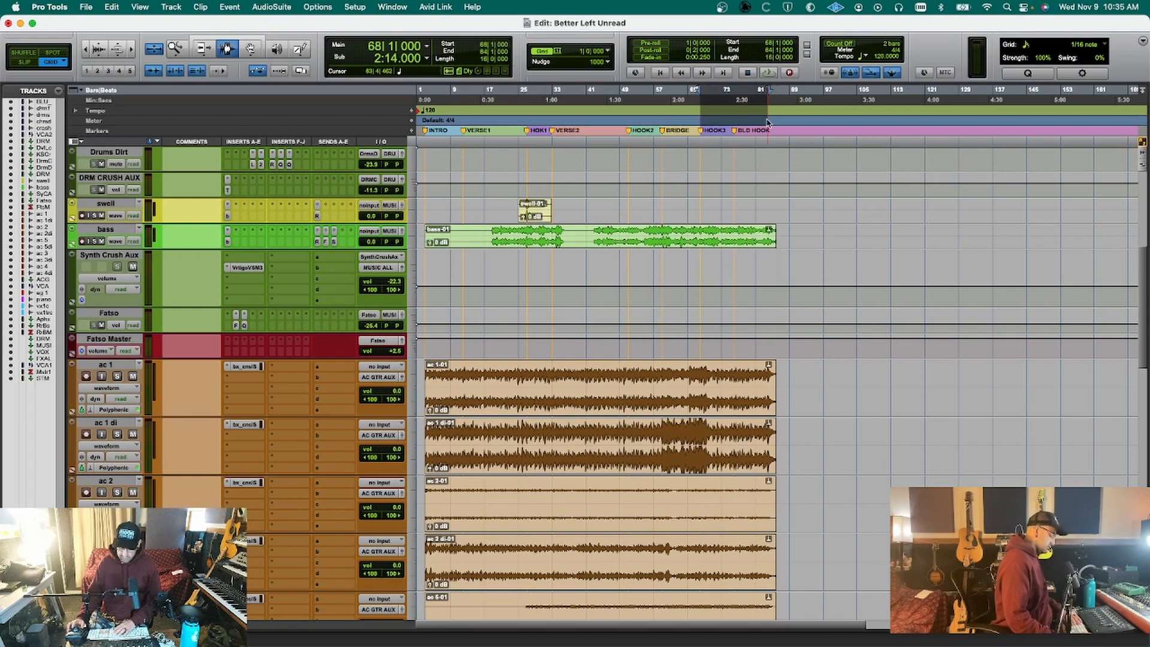
Play back the selected range, switch to the Mix window to watch the channel meters, and stop playback.
{"action": "key", "text": "space"}
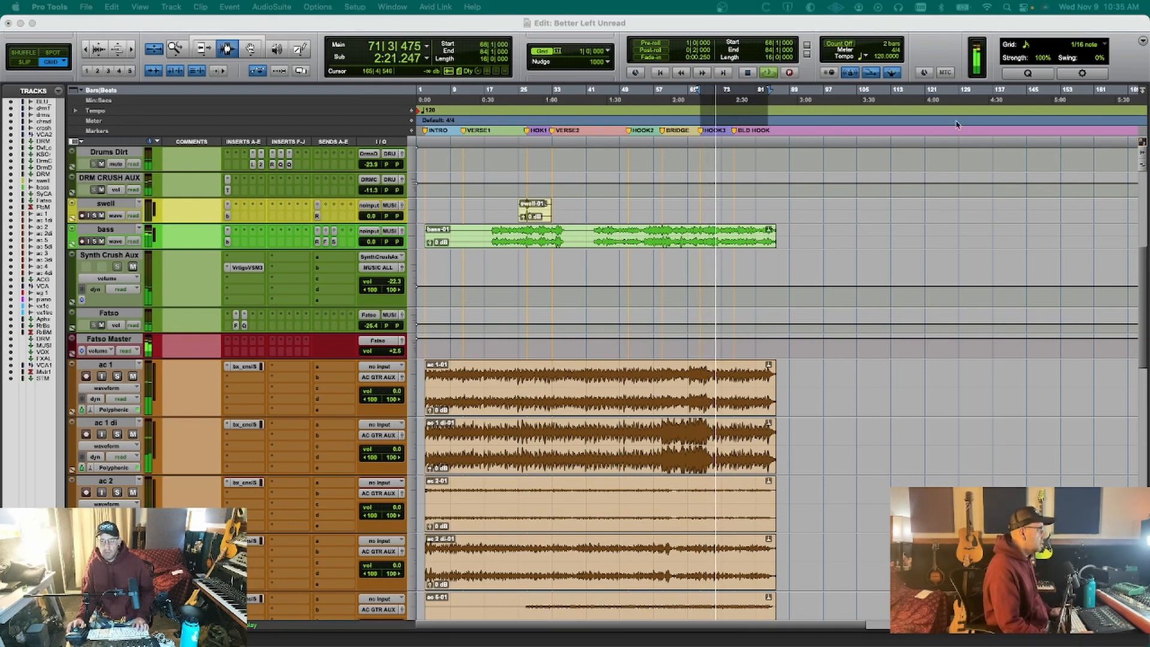
{"action": "left_click", "coordinate": [927, 47]}
{"action": "key", "text": "super+equal"}
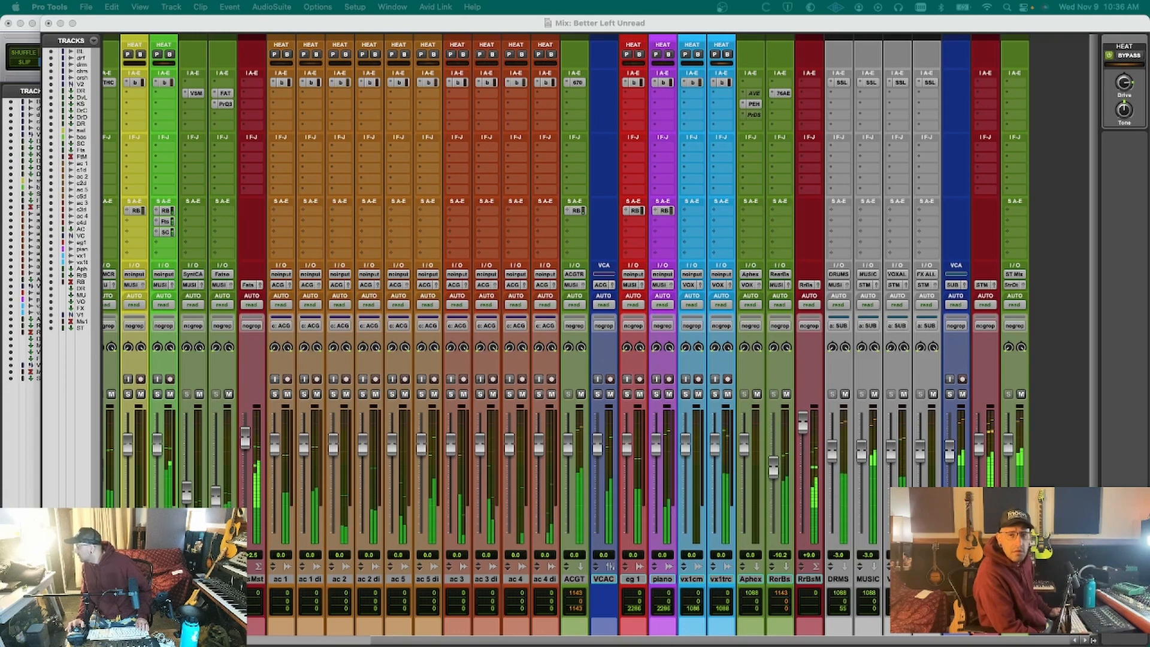
{"action": "key", "text": "super+Tab"}
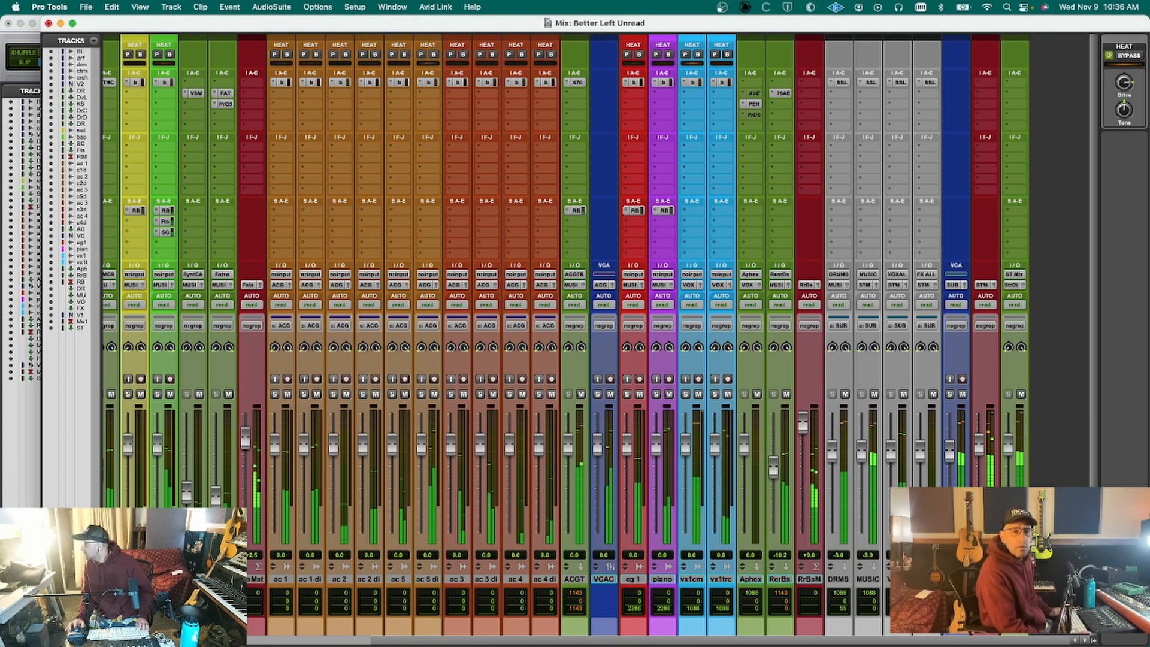
{"action": "key", "text": "space"}
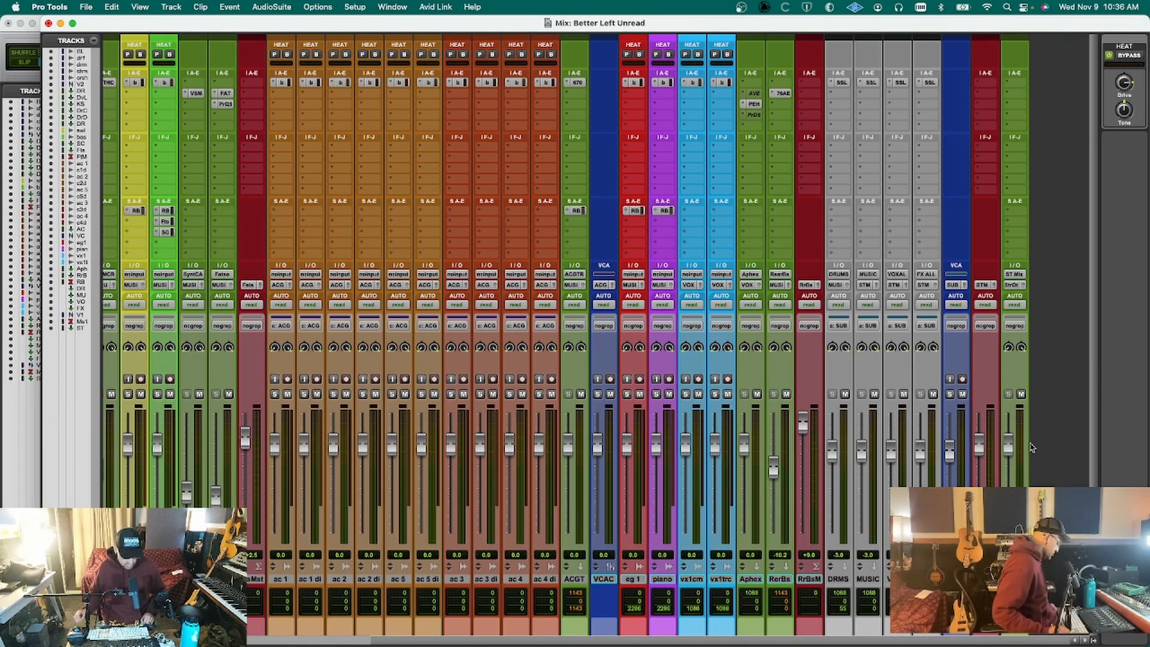
Save the session and display the Mix window channels as wide strips.
{"action": "key", "text": "super+s"}
{"action": "key", "text": "super+alt+m"}
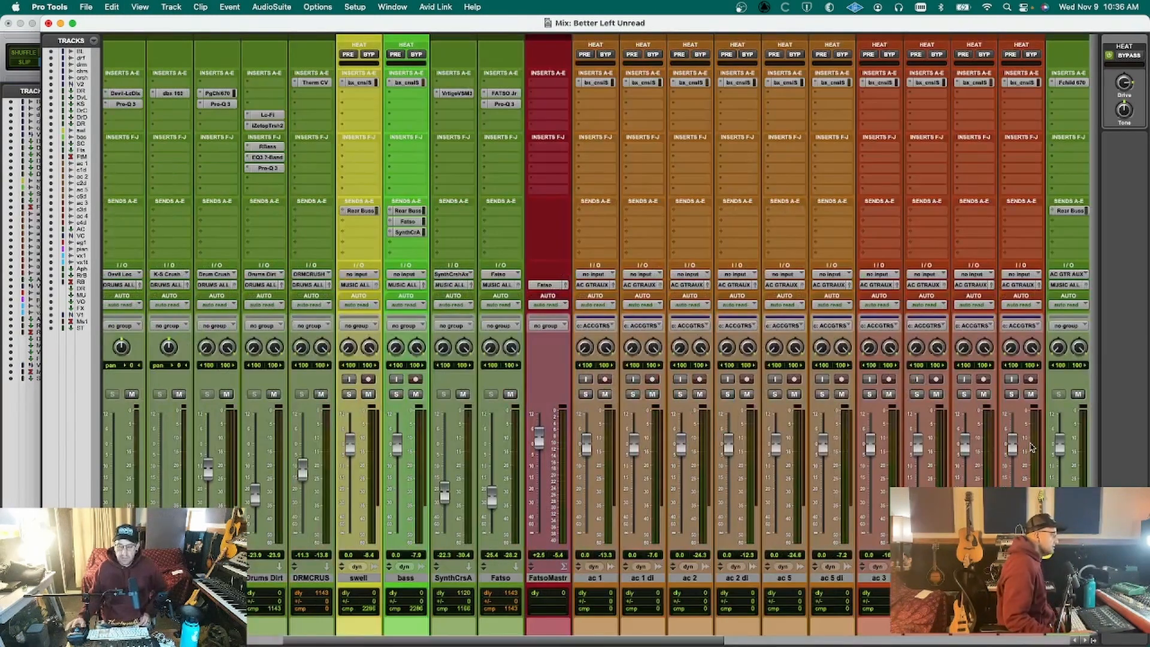
{"action": "scroll", "coordinate": [752, 598], "scroll_direction": "right", "scroll_amount": 15}
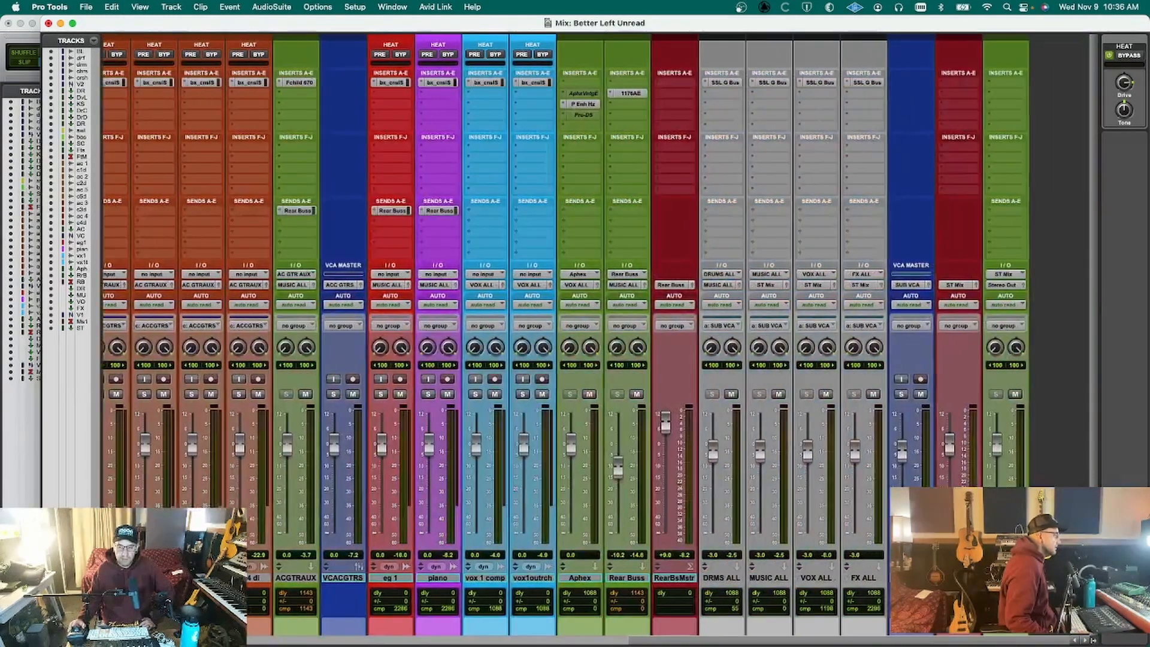
Search the plug-ins for "neve" and insert UAD Neve 31102 (stereo) in the second insert slot of the ST Mix aux.
{"action": "left_click", "coordinate": [996, 101]}
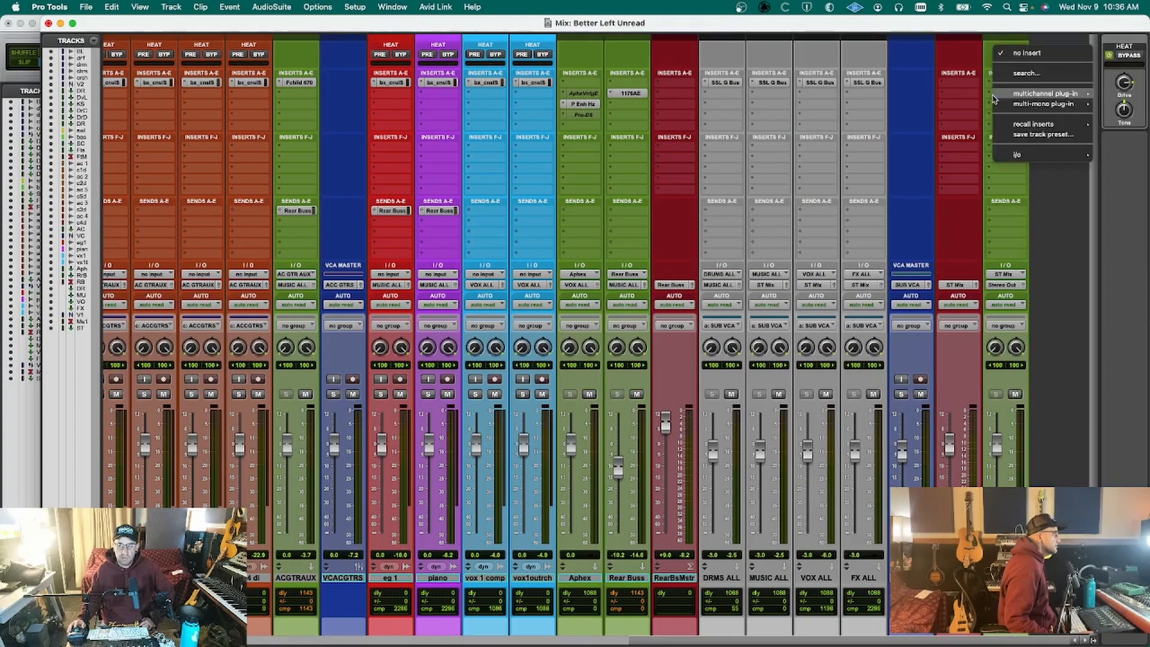
{"action": "mouse_move", "coordinate": [996, 95]}
{"action": "mouse_move", "coordinate": [945, 103]}
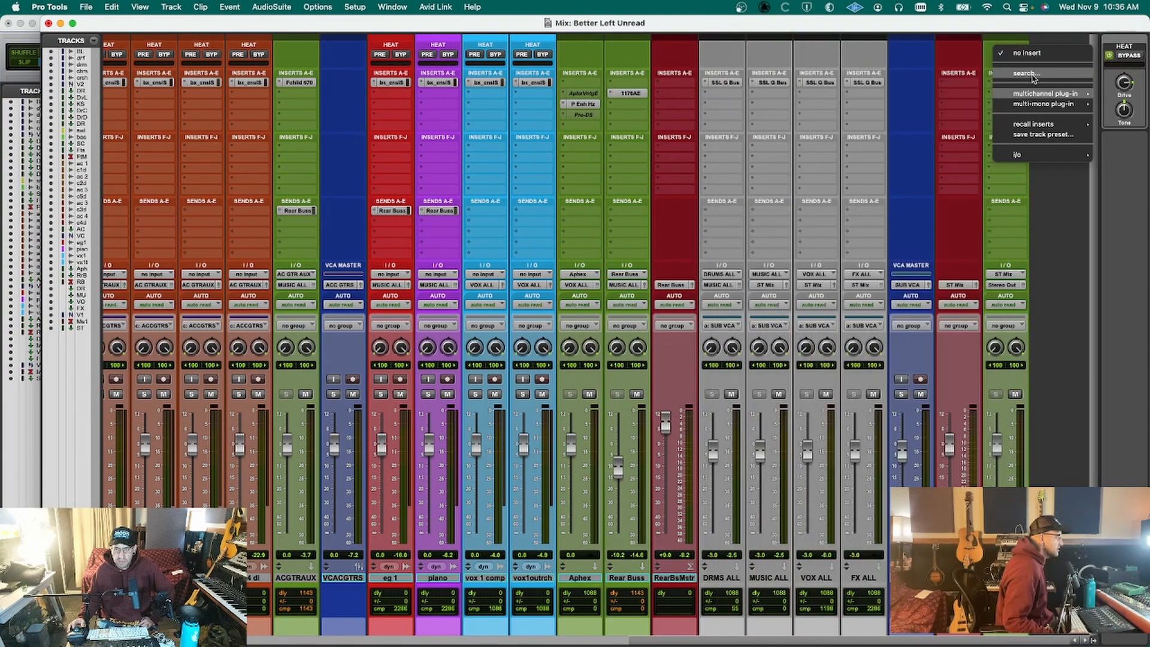
{"action": "left_click", "coordinate": [1033, 76]}
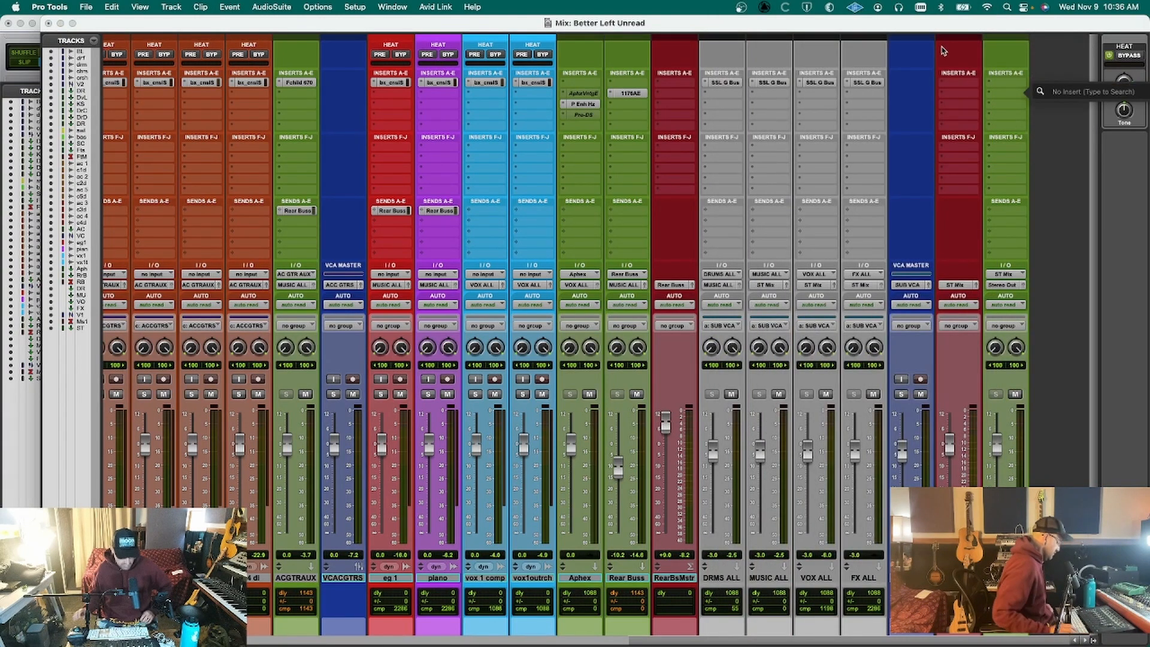
{"action": "type", "text": "neve"}
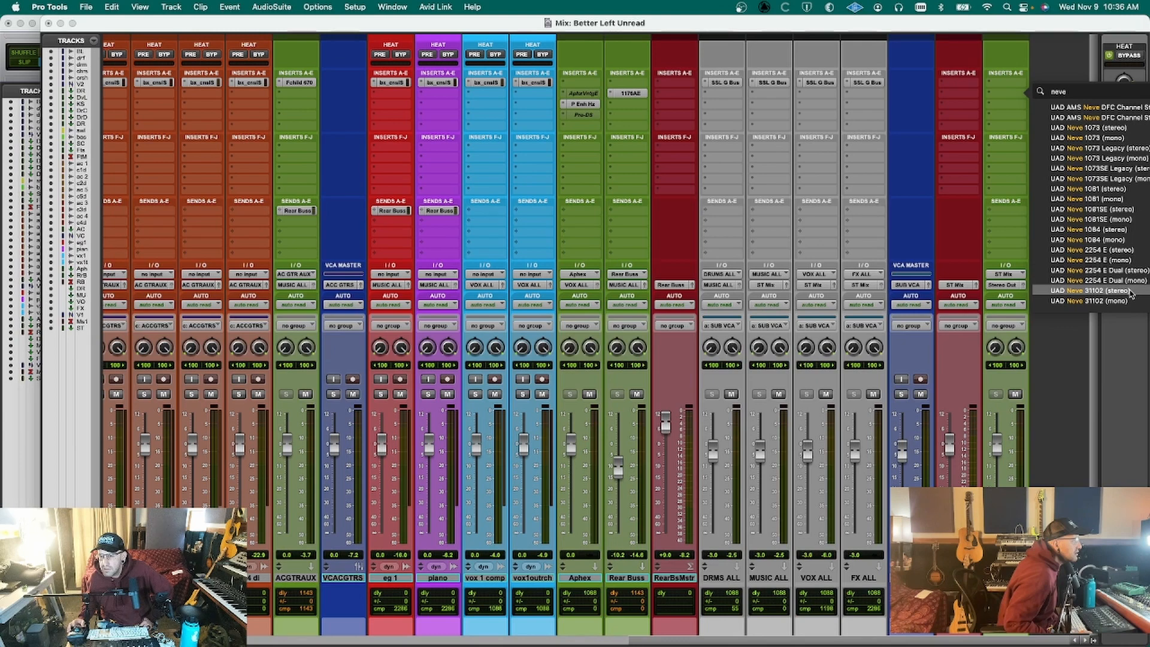
{"action": "left_click", "coordinate": [1130, 292]}
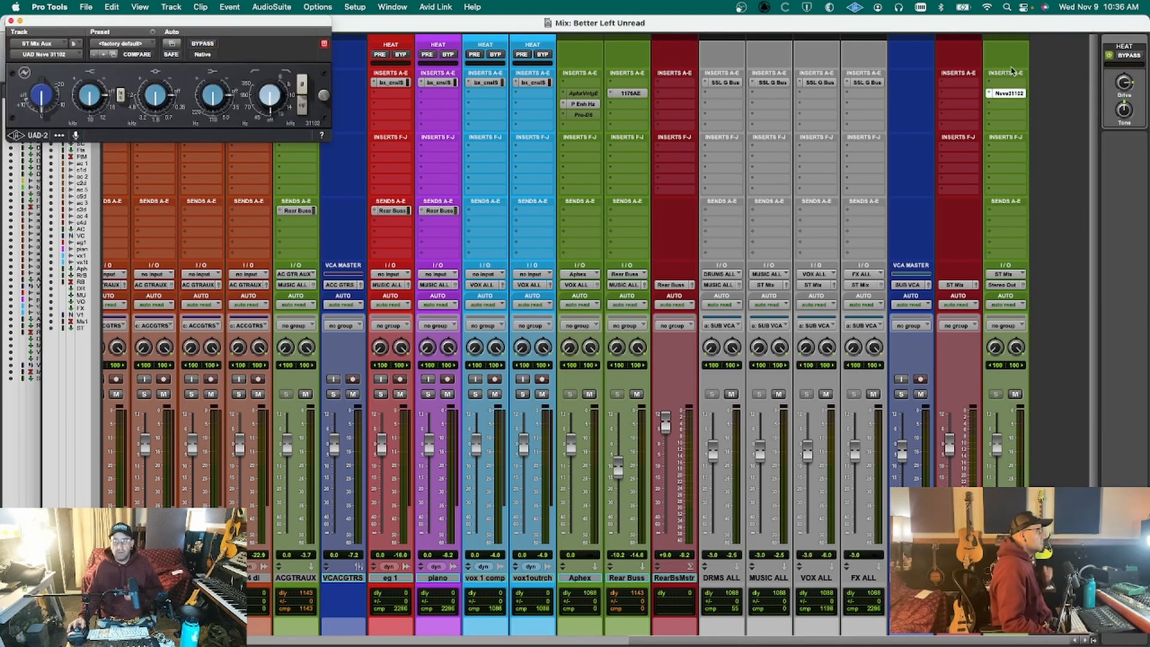
Replace the Neve 31102 on the ST Mix aux with the multichannel dynamics plug-in UAD Neve 33609 C (stereo).
{"action": "left_click", "coordinate": [1008, 93]}
{"action": "mouse_move", "coordinate": [1040, 93]}
{"action": "mouse_move", "coordinate": [939, 84]}
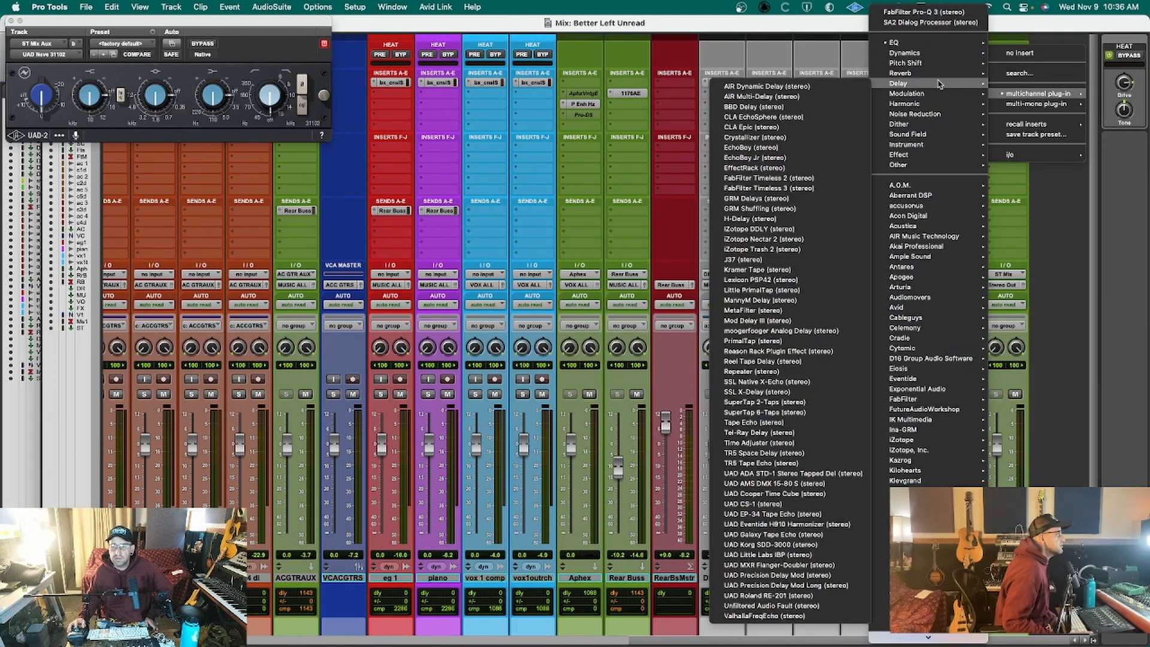
{"action": "mouse_move", "coordinate": [935, 53]}
{"action": "scroll", "coordinate": [805, 170], "scroll_direction": "down", "scroll_amount": 10}
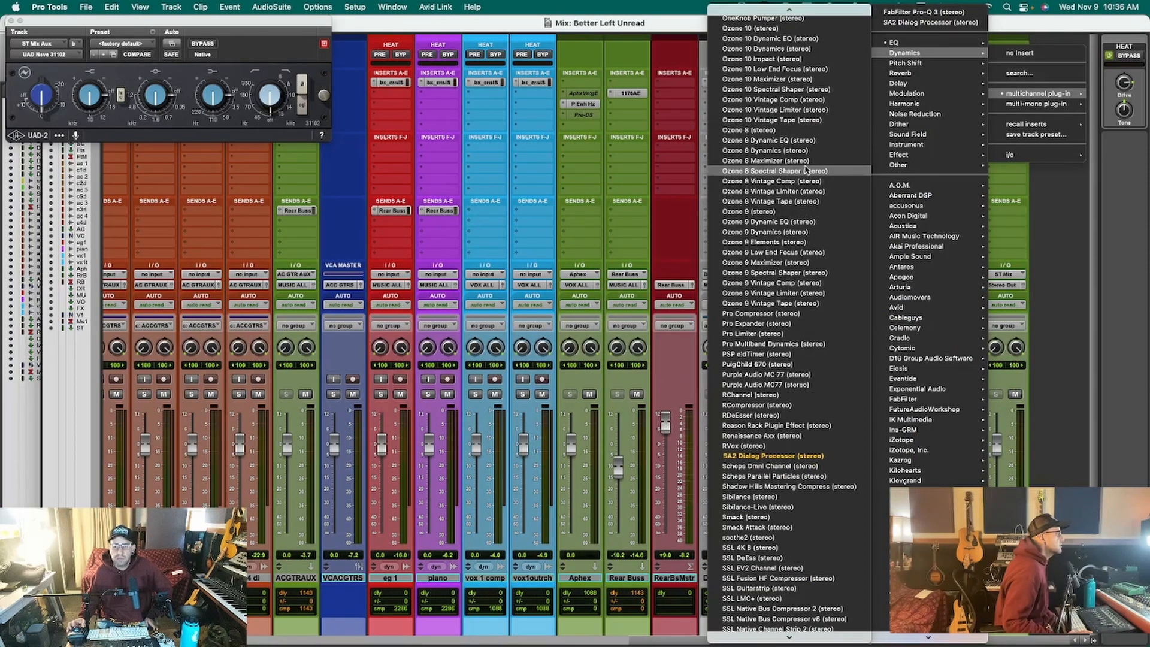
{"action": "scroll", "coordinate": [806, 174], "scroll_direction": "down", "scroll_amount": 10}
{"action": "scroll", "coordinate": [809, 473], "scroll_direction": "down", "scroll_amount": 10}
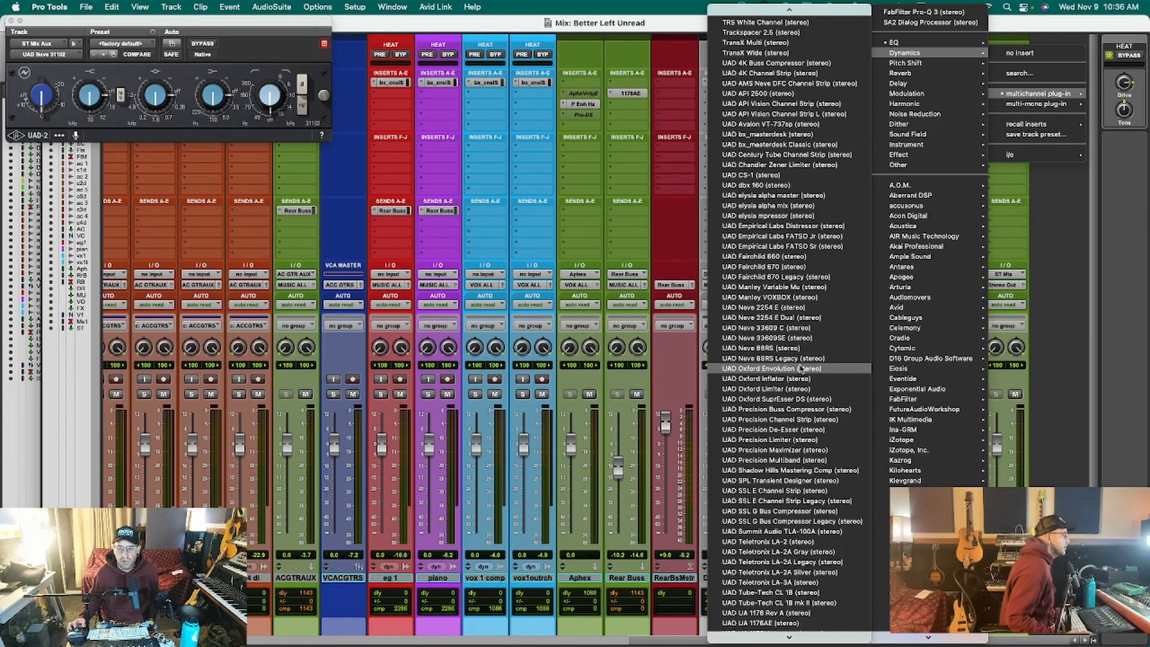
{"action": "left_click", "coordinate": [817, 328]}
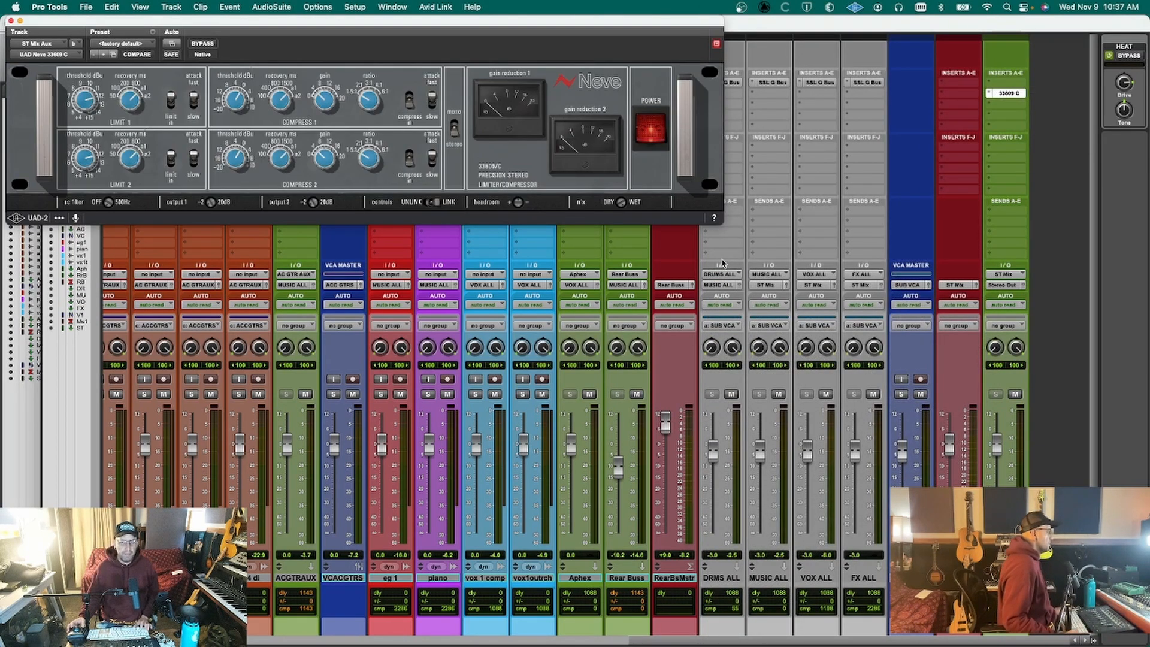
Play the selected section and compare the mix with the Neve 33609 C bypassed and active.
{"action": "key", "text": "space"}
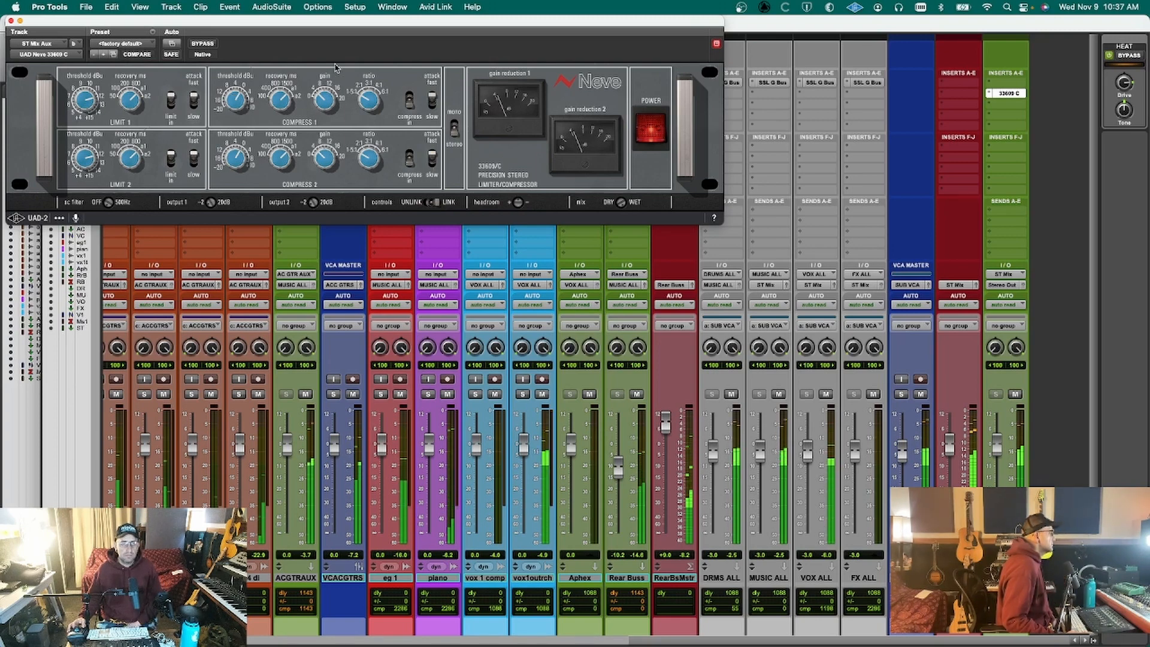
{"action": "left_click", "coordinate": [207, 45]}
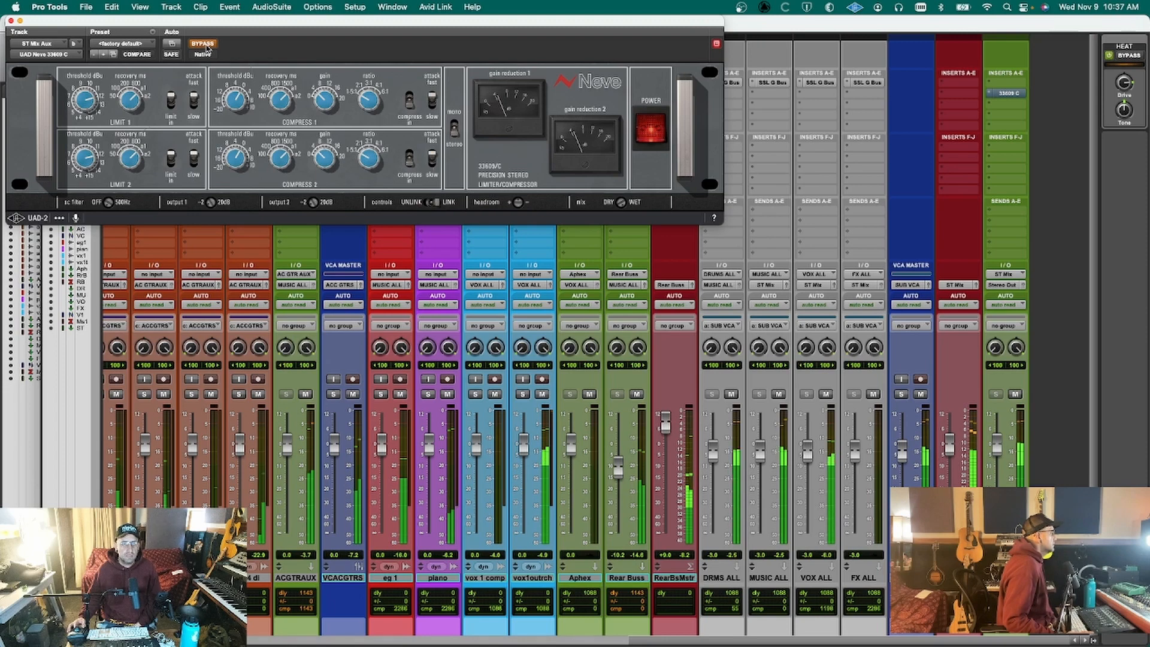
{"action": "left_click", "coordinate": [206, 45]}
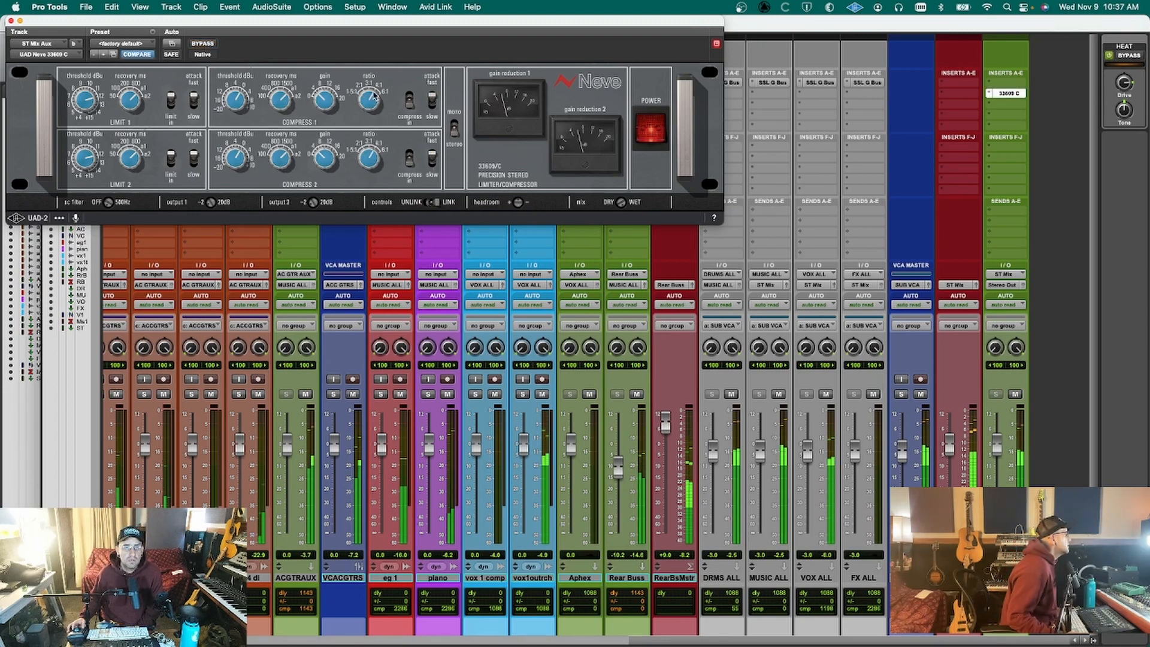
Adjust the 33609 C's Compress 1 recovery while checking against bypass, and set its controls to UNLINK.
{"action": "left_click", "coordinate": [277, 107]}
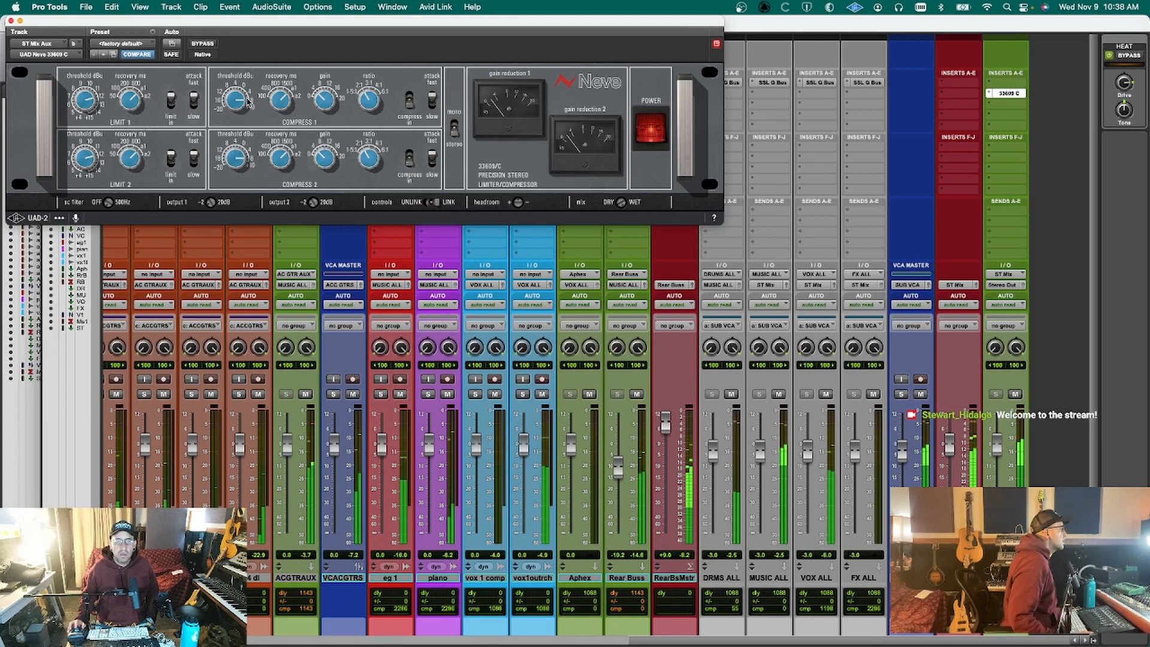
{"action": "left_click", "coordinate": [211, 46]}
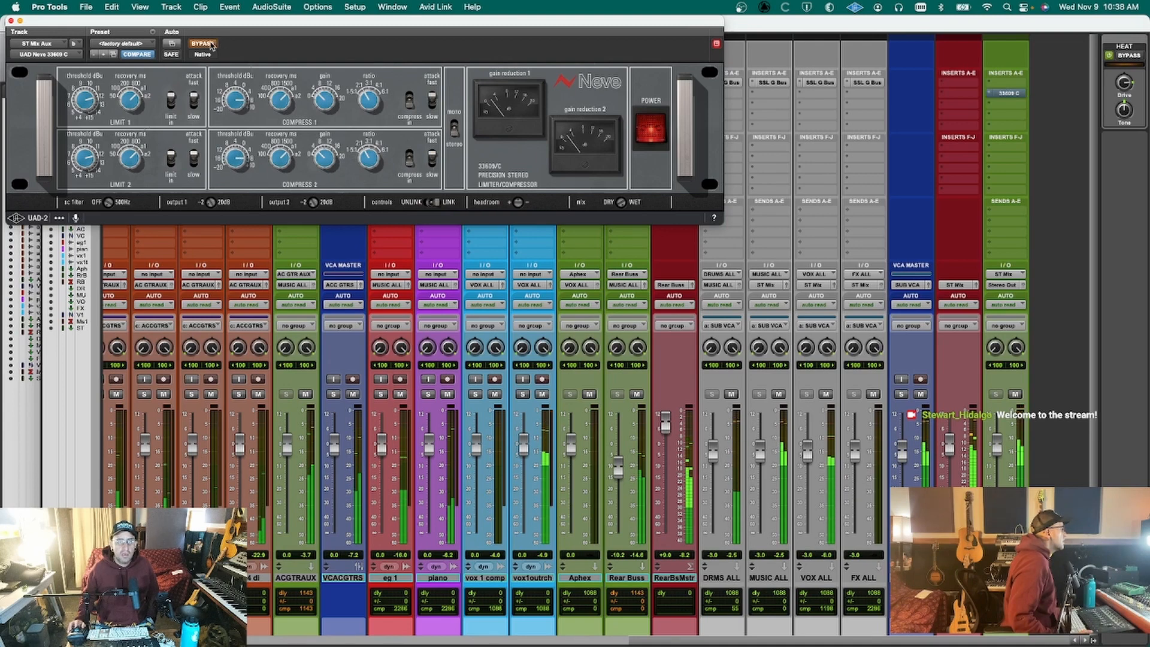
{"action": "left_click", "coordinate": [211, 46]}
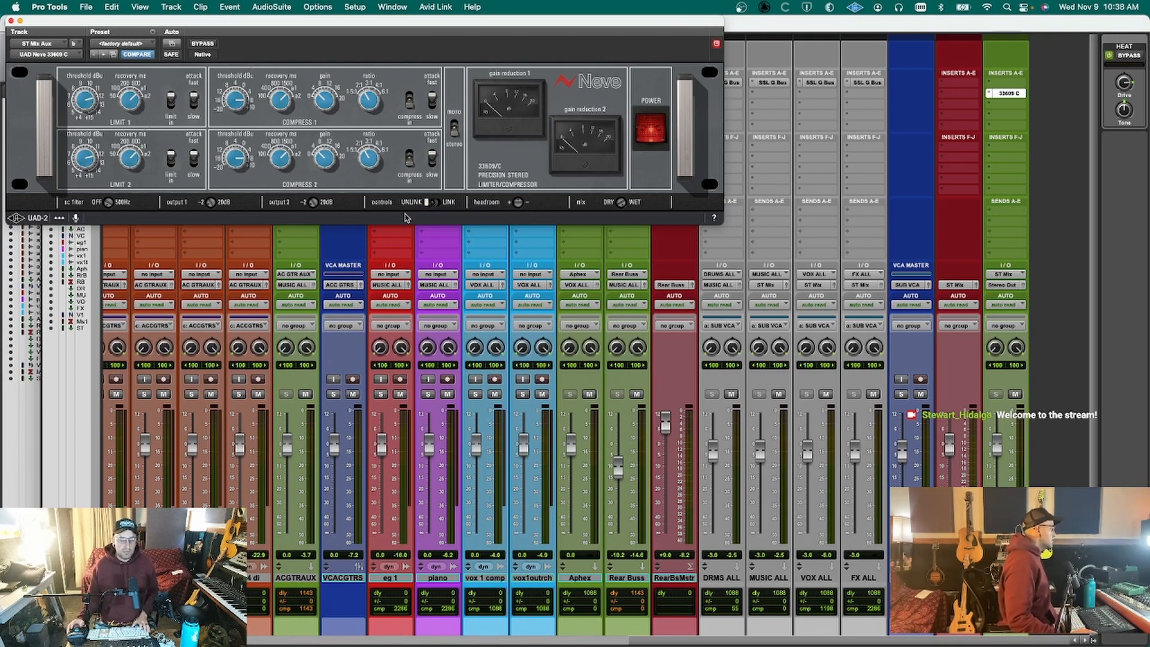
Play the section again, switching the 33609 C's bypass on and off twice to judge the unlinked compression.
{"action": "key", "text": "space"}
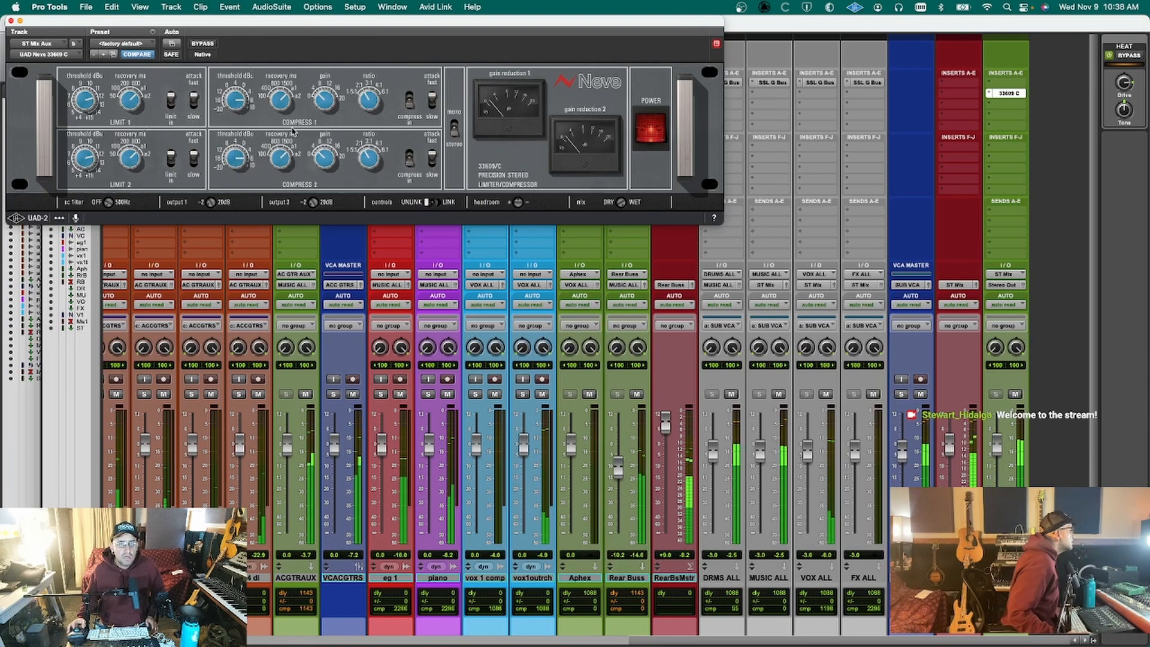
{"action": "left_click", "coordinate": [202, 43]}
{"action": "left_click", "coordinate": [203, 44]}
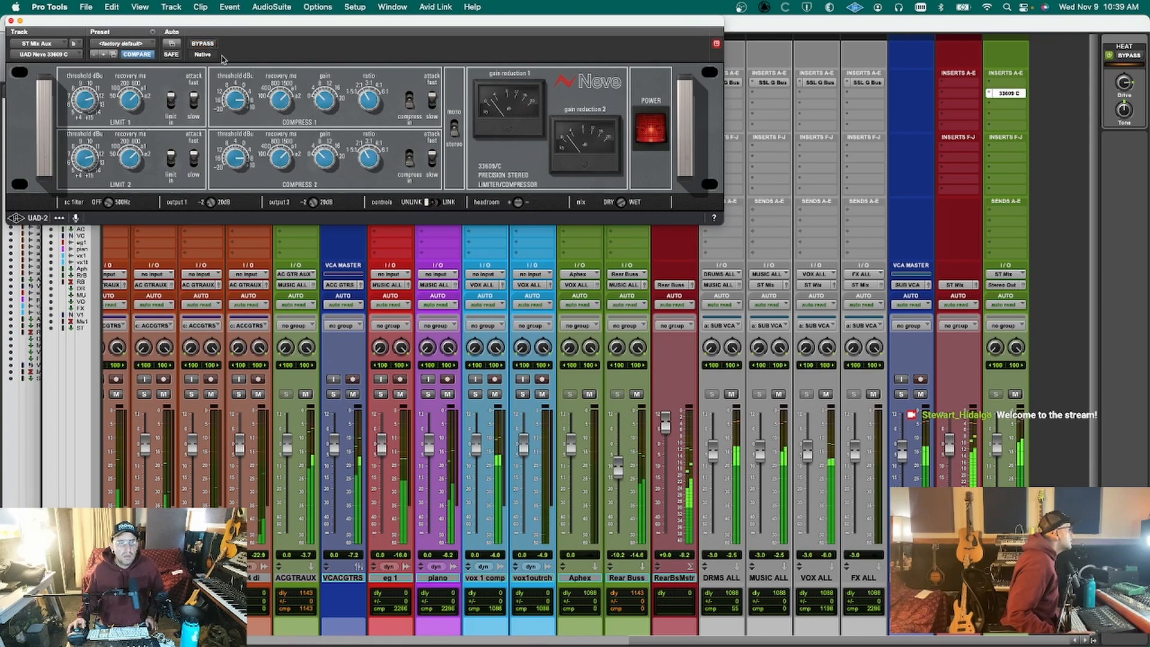
{"action": "left_click", "coordinate": [207, 45]}
{"action": "left_click", "coordinate": [204, 44]}
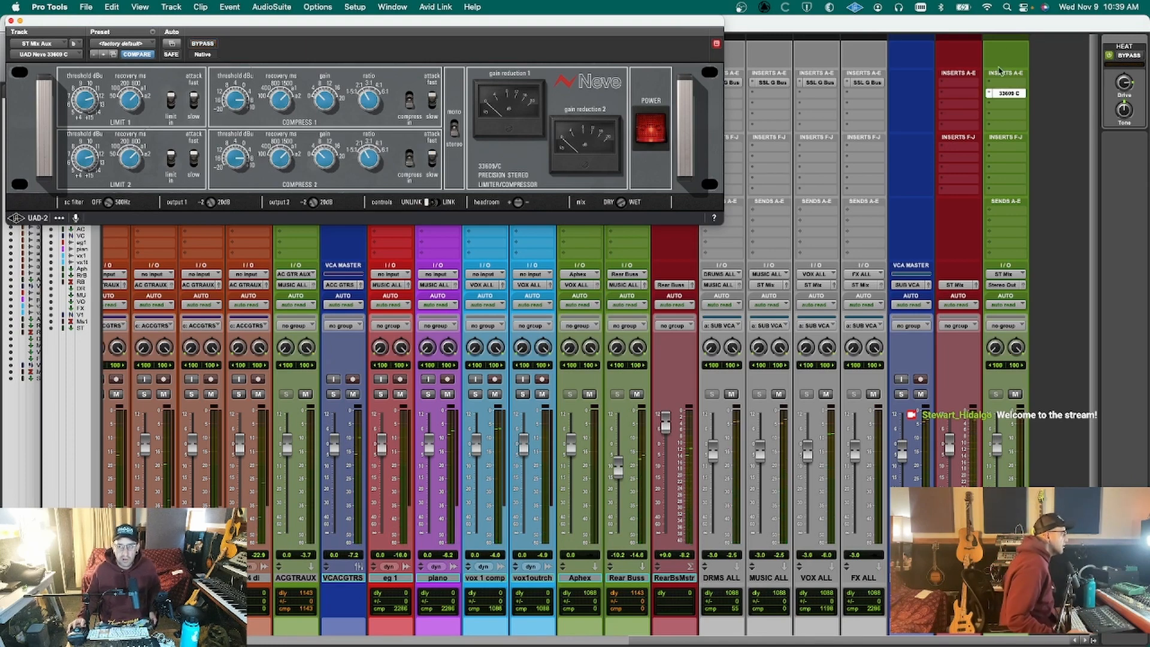
Insert UAD bx_digital V3 (stereo) before the 33609 C on the ST Mix aux, with Mono-Maker at 60 Hz and Stereo Width at 118 %.
{"action": "left_click", "coordinate": [992, 90]}
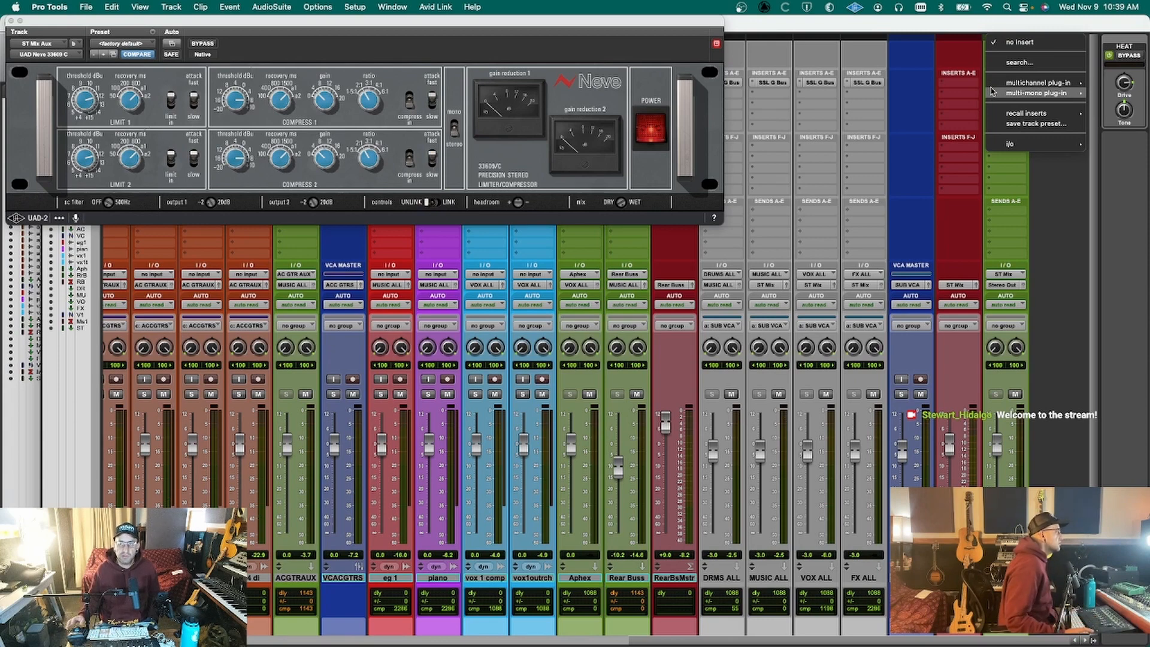
{"action": "mouse_move", "coordinate": [1009, 84]}
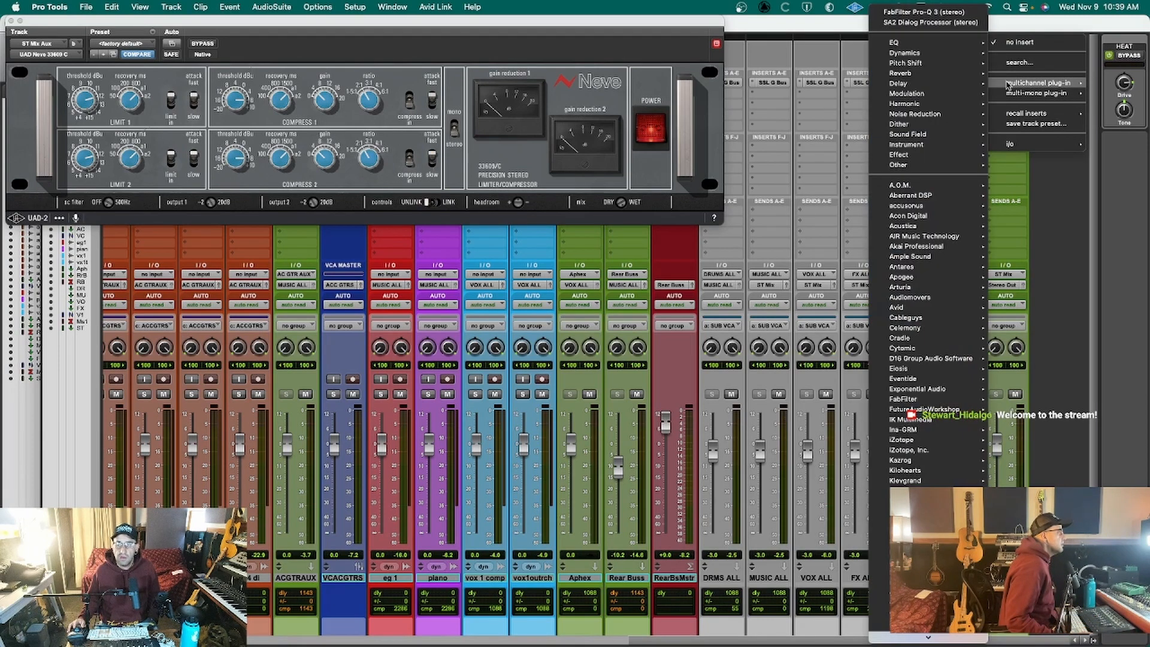
{"action": "mouse_move", "coordinate": [947, 49]}
{"action": "scroll", "coordinate": [822, 331], "scroll_direction": "down", "scroll_amount": 10}
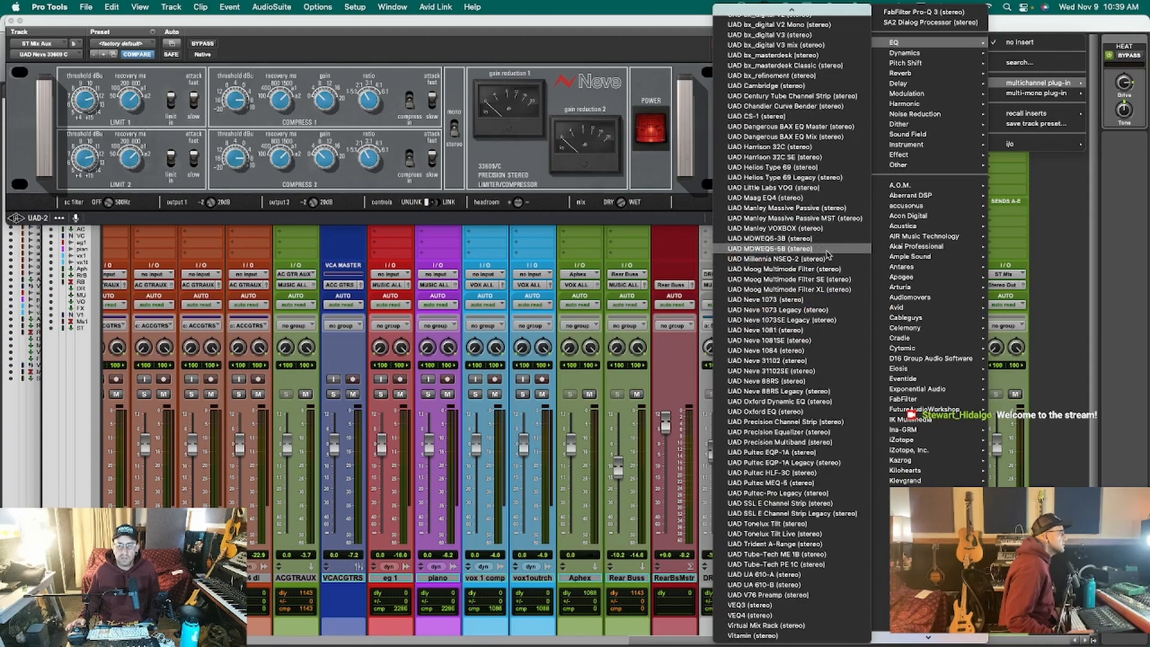
{"action": "scroll", "coordinate": [858, 453], "scroll_direction": "up", "scroll_amount": 8}
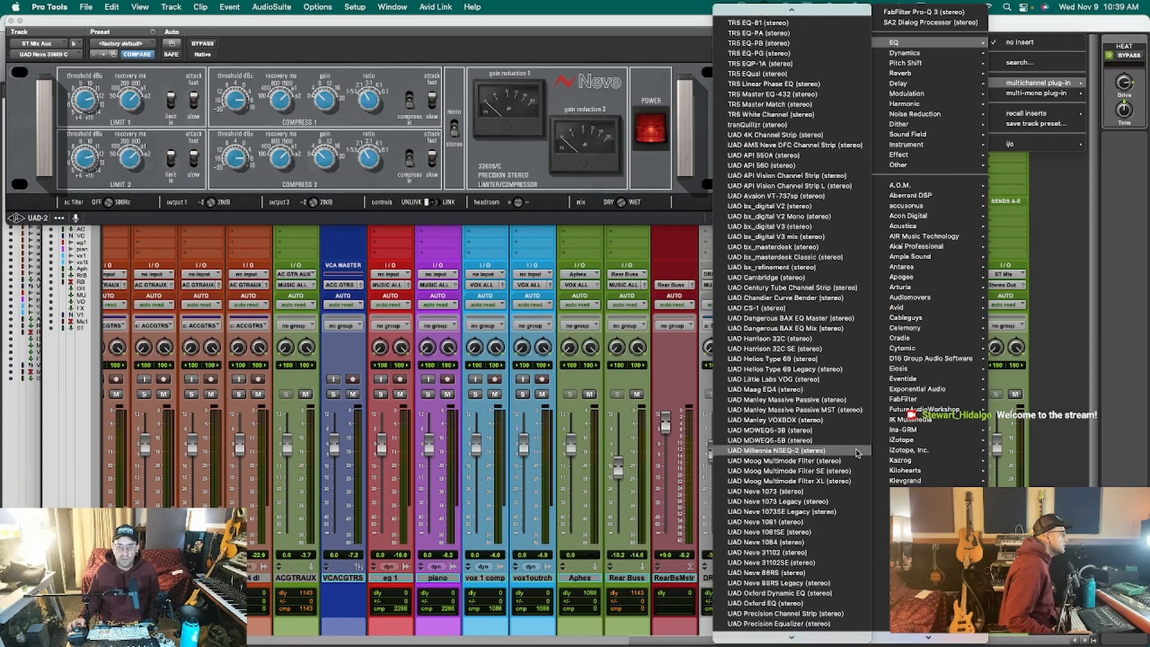
{"action": "left_click", "coordinate": [856, 323]}
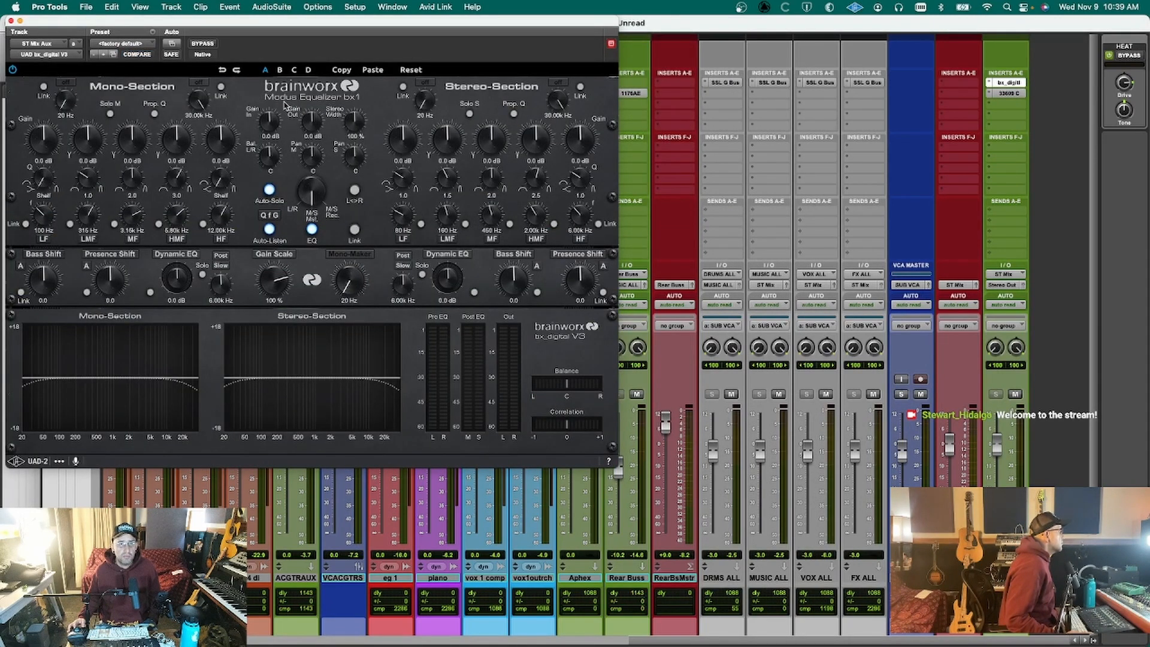
{"action": "left_click", "coordinate": [349, 254]}
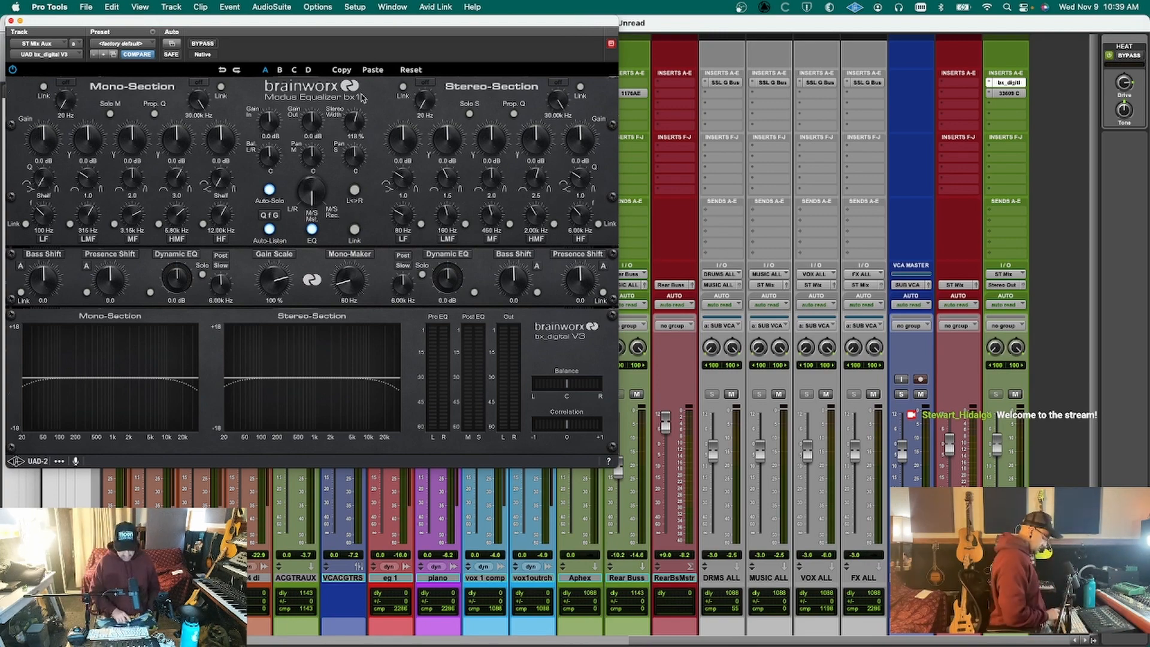
Play the section while comparing bx_digital V3 bypassed and active, and close the plug-in window.
{"action": "key", "text": "space"}
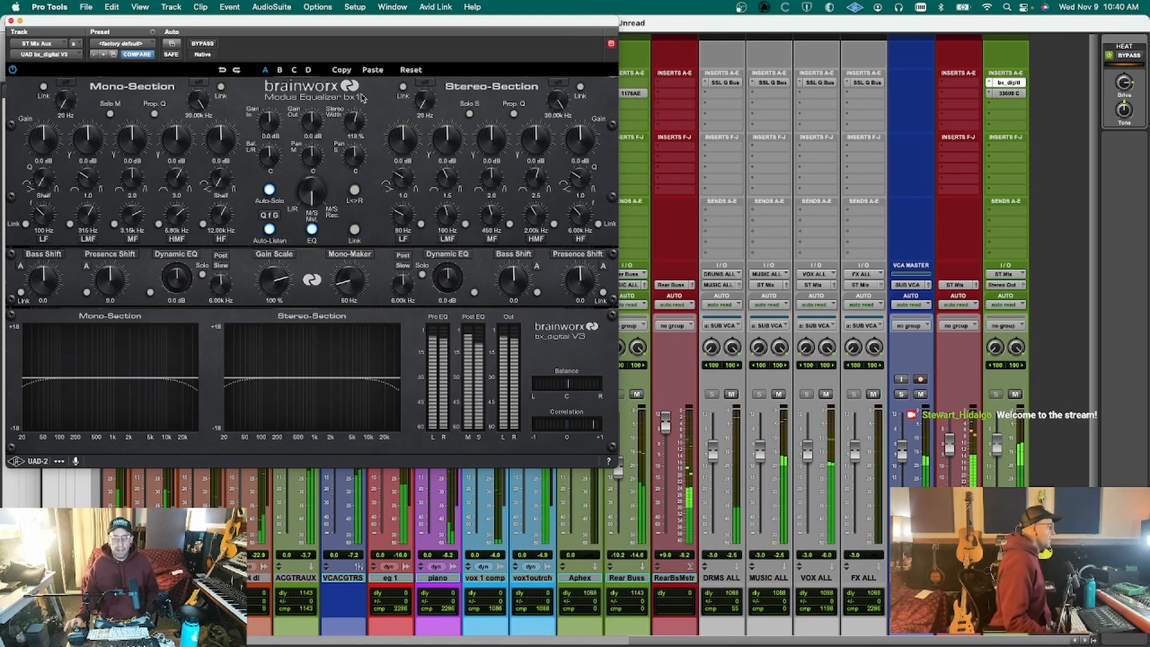
{"action": "left_click", "coordinate": [210, 44]}
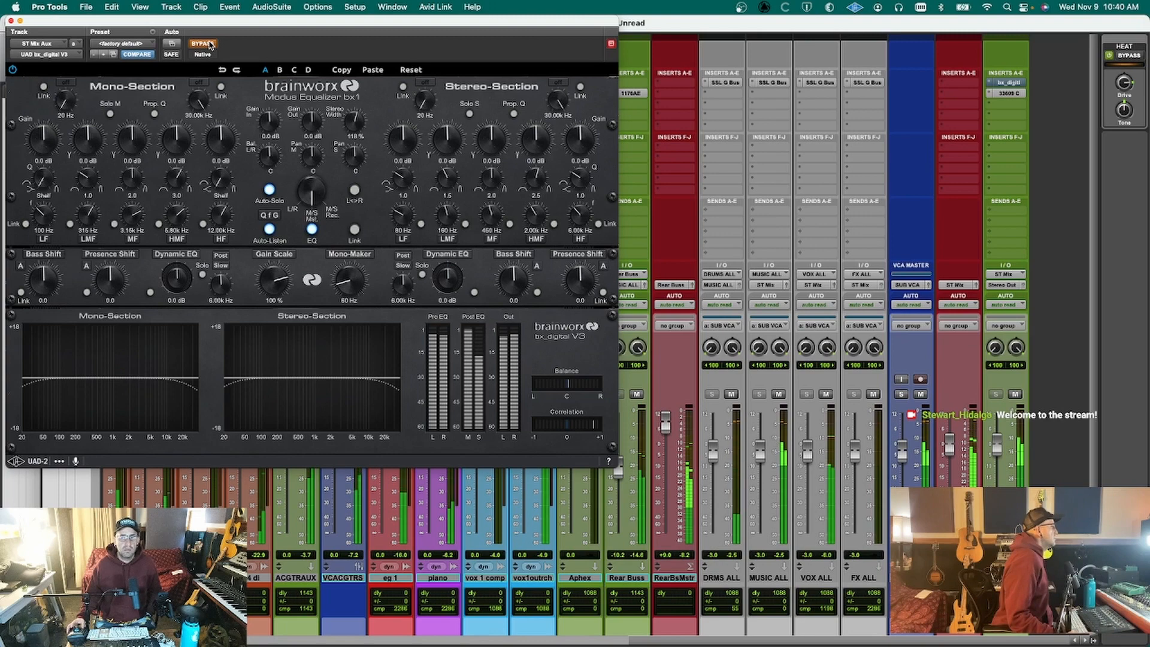
{"action": "left_click", "coordinate": [209, 43]}
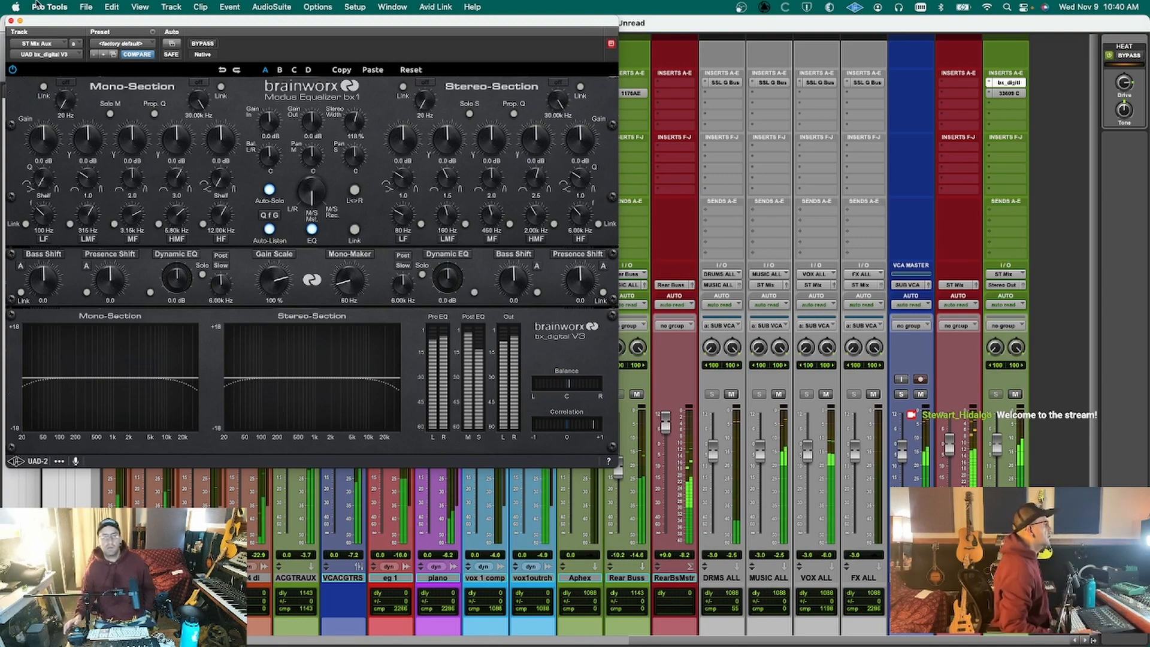
{"action": "left_click", "coordinate": [202, 44]}
{"action": "left_click", "coordinate": [203, 44]}
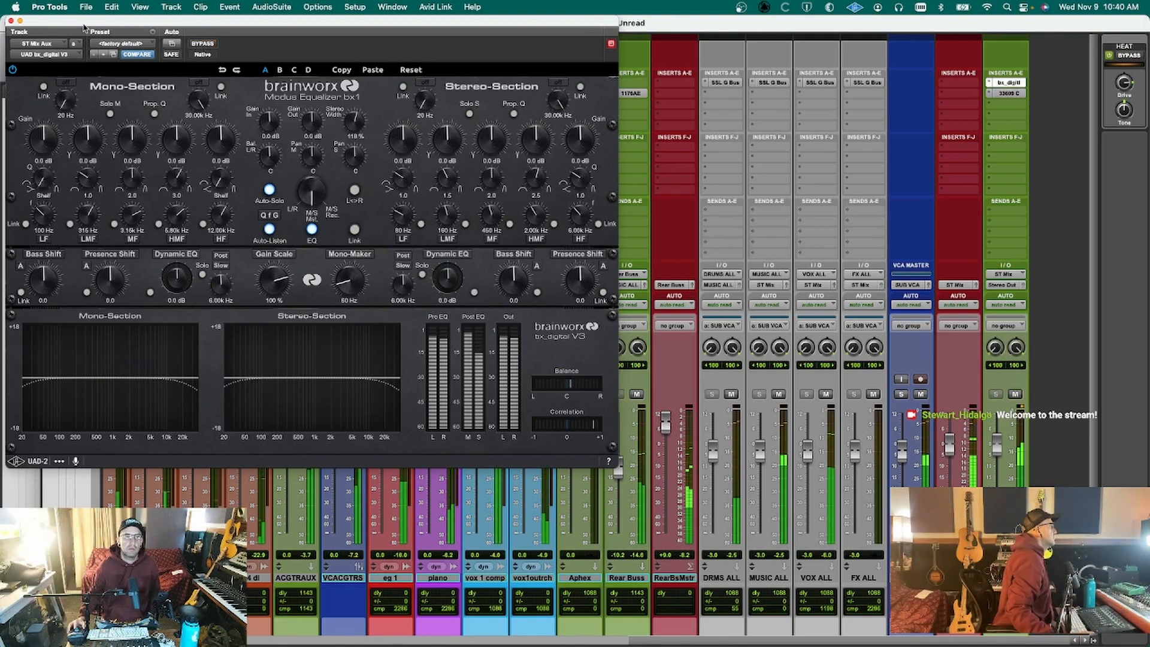
{"action": "left_click", "coordinate": [11, 21]}
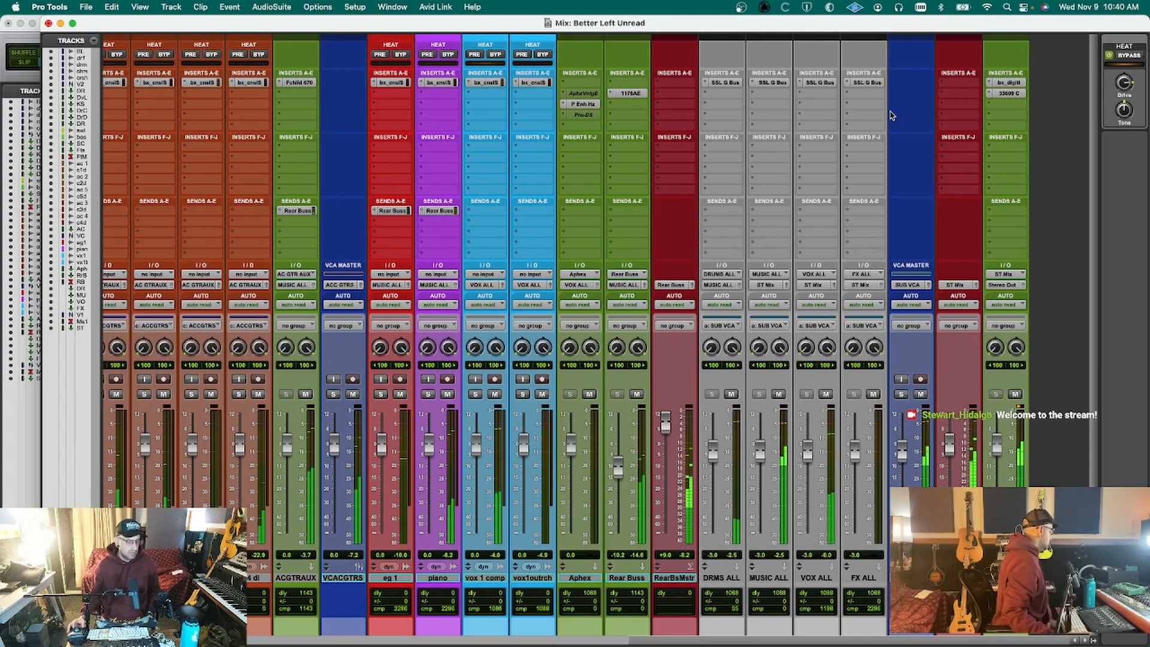
Insert FabFilter Pro-Q 3 (stereo) on the bass track below its existing insert and cut about 3 dB near 190 Hz.
{"action": "left_click_drag", "start_coordinate": [805, 641], "coordinate": [458, 641]}
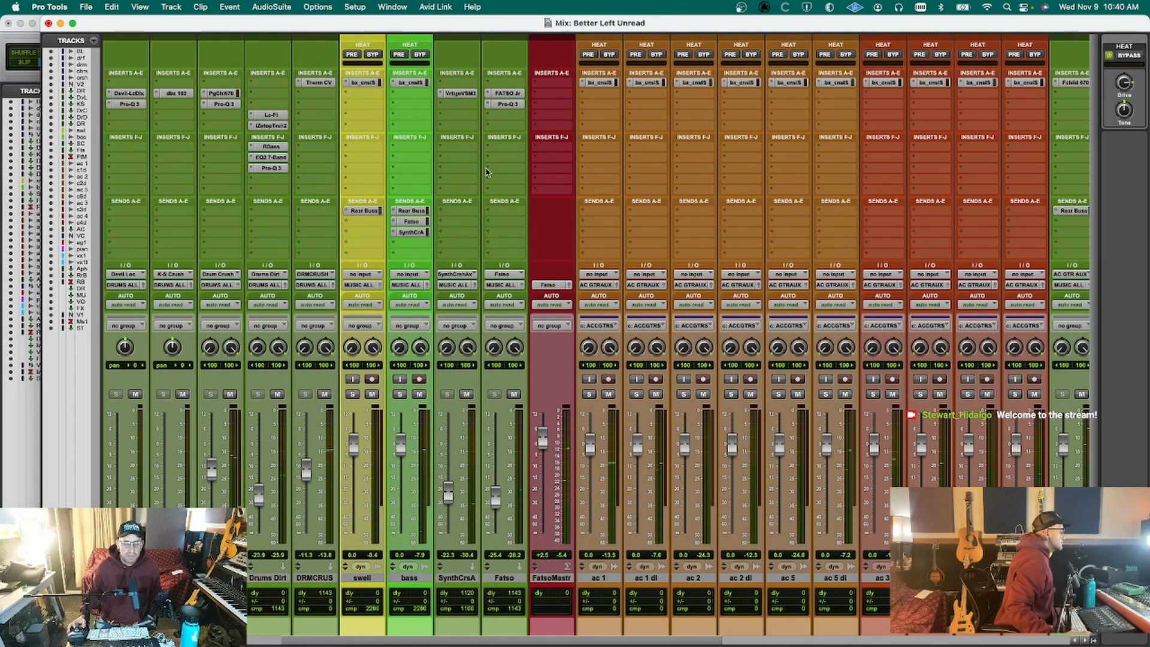
{"action": "left_click", "coordinate": [392, 98]}
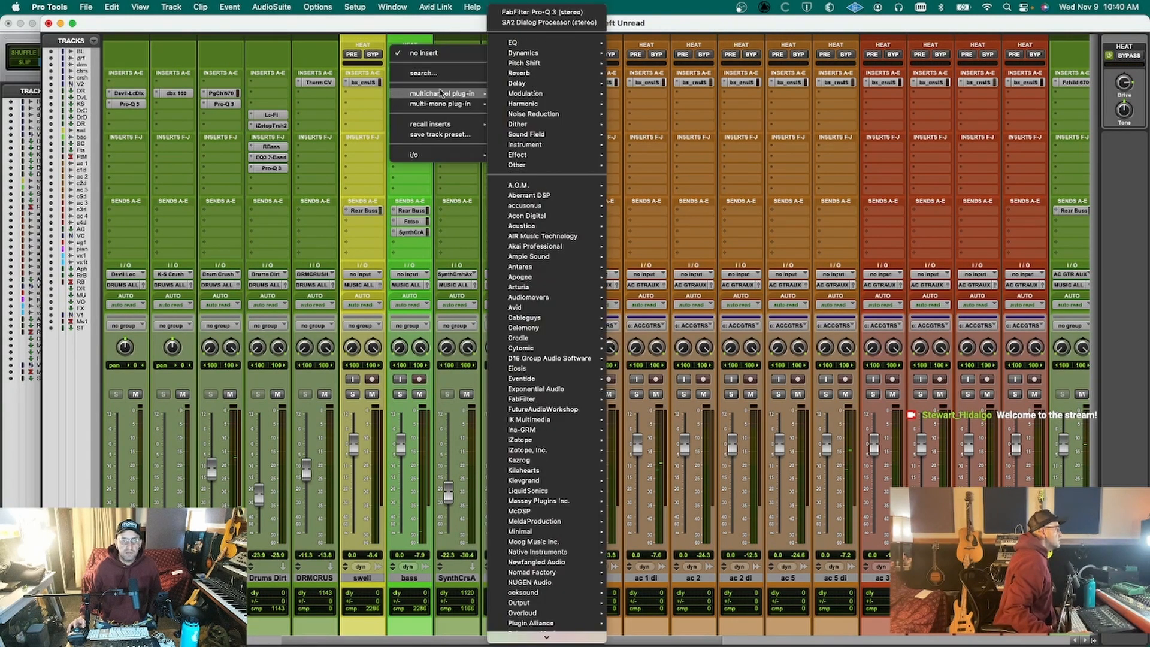
{"action": "mouse_move", "coordinate": [455, 93]}
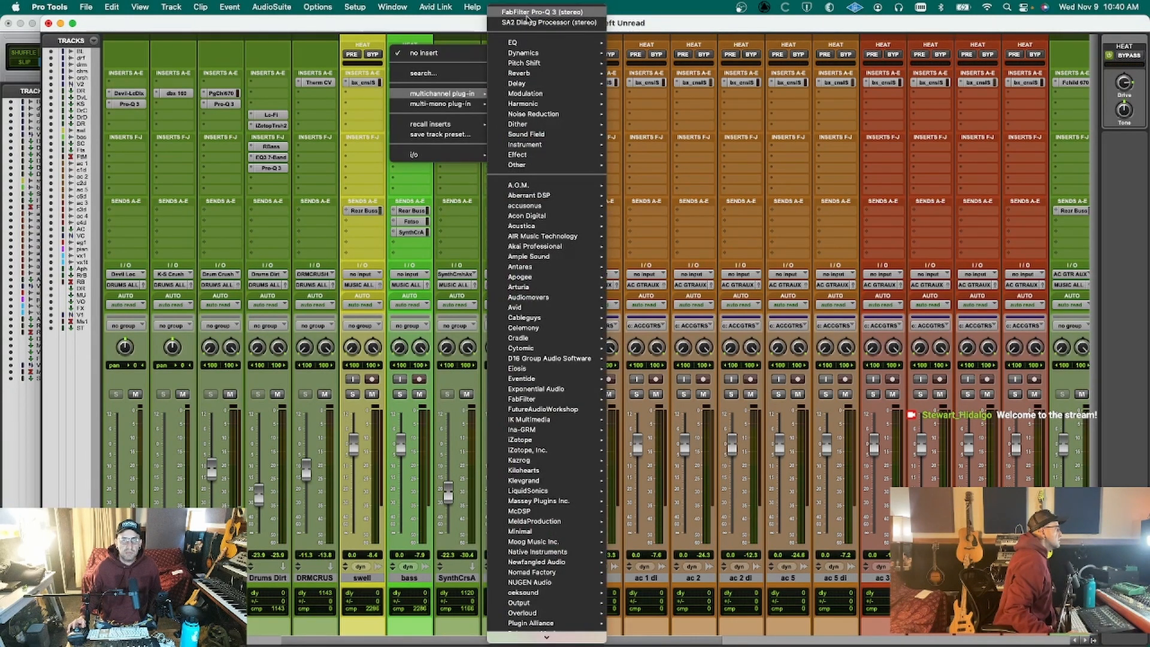
{"action": "left_click", "coordinate": [554, 12]}
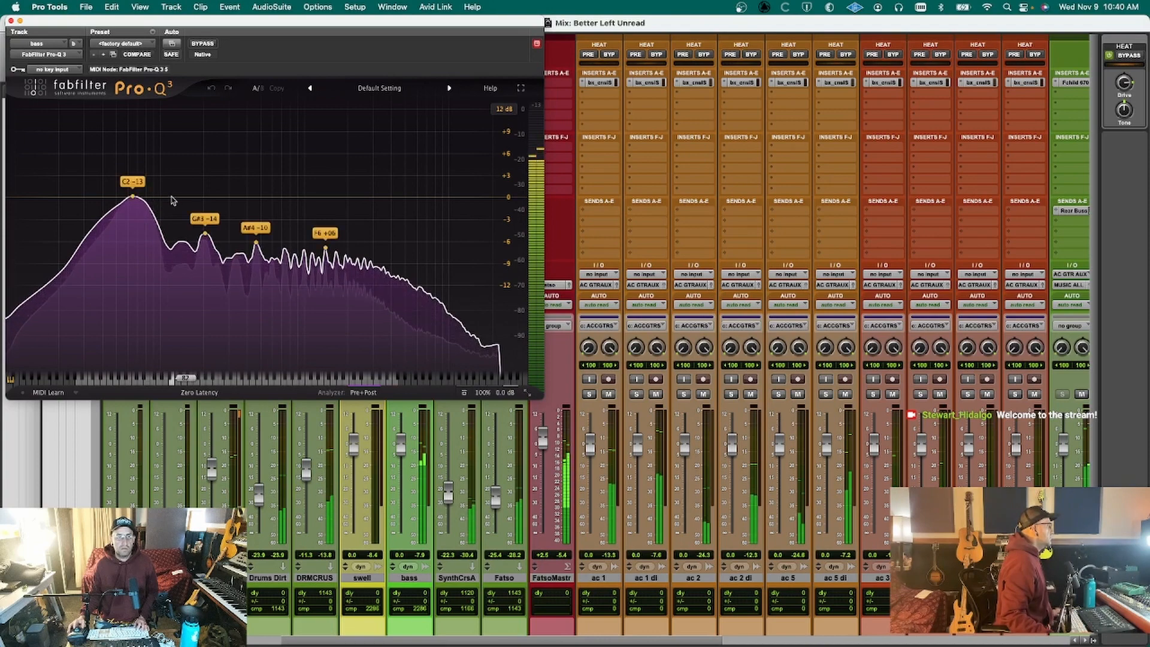
{"action": "left_click_drag", "start_coordinate": [180, 198], "coordinate": [204, 218]}
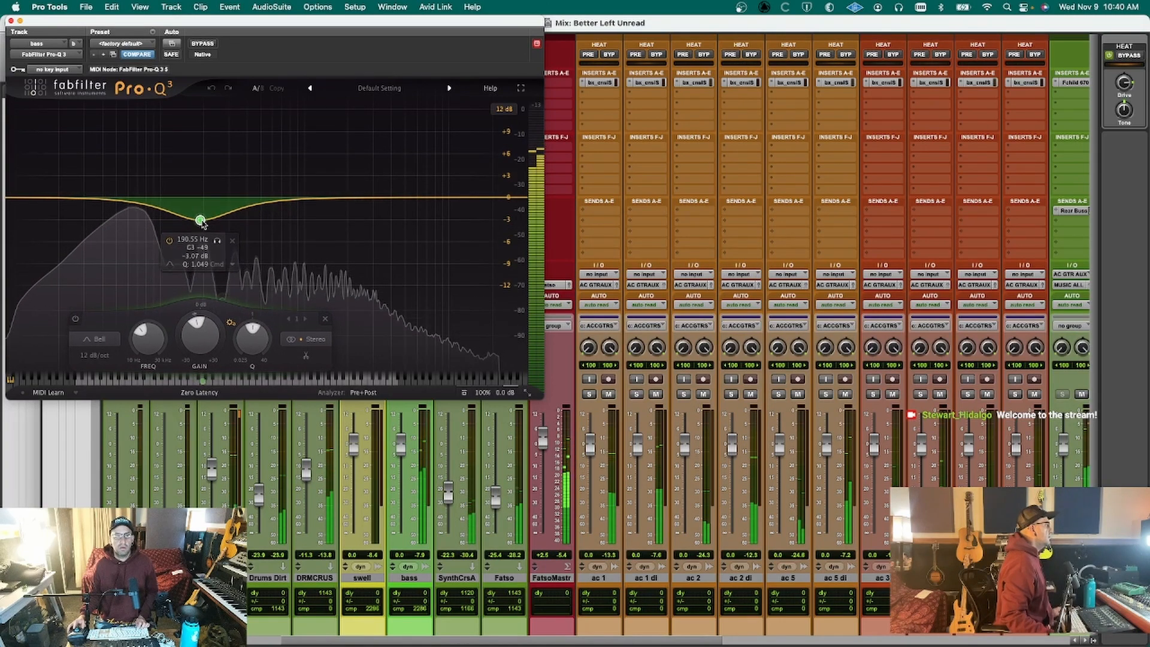
{"action": "key", "text": "ctrl+alt+super+w"}
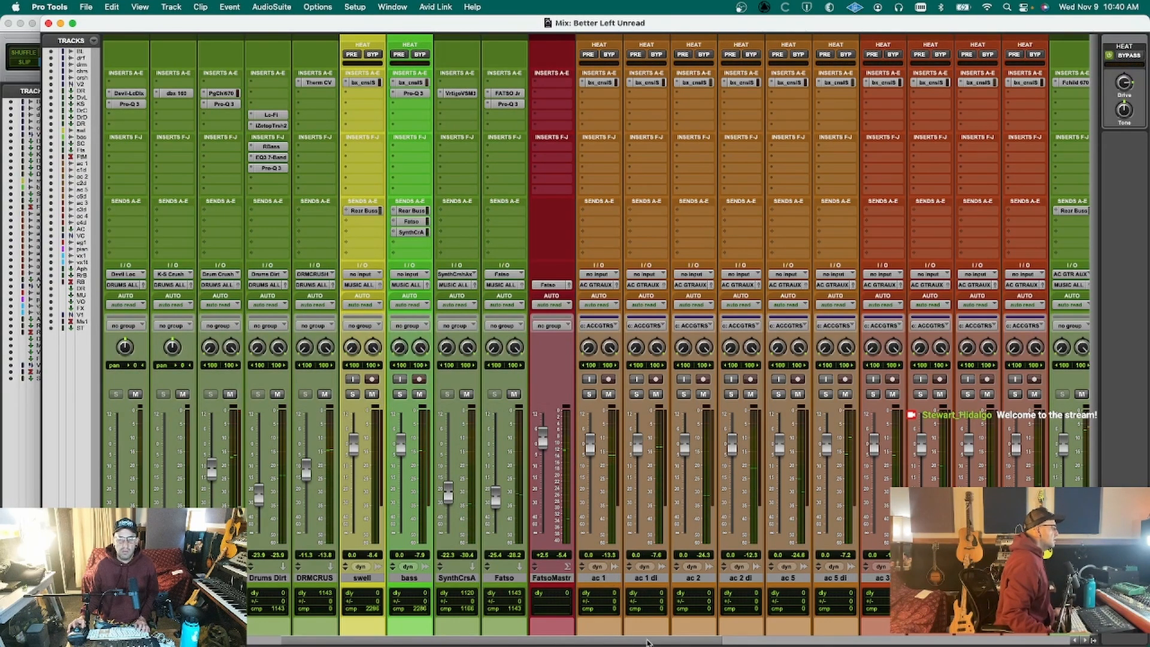
Search for Pultec and insert UAD Pultec EQP-1A (stereo) after the 33609 C on the ST Mix aux.
{"action": "left_click_drag", "start_coordinate": [649, 642], "coordinate": [1002, 641]}
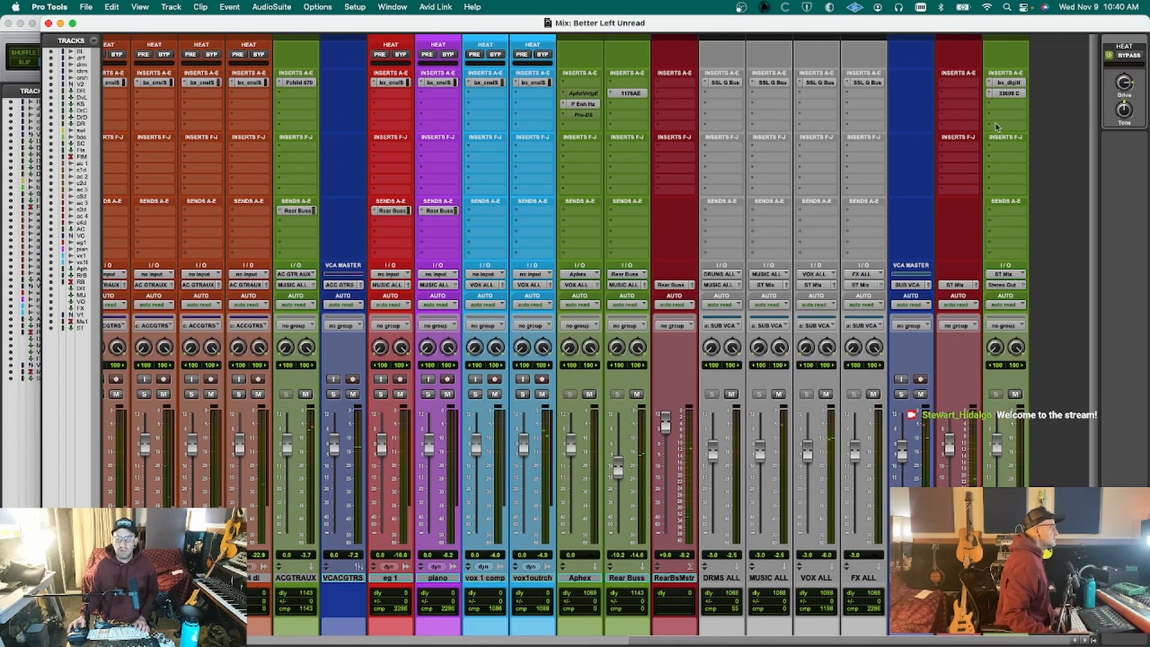
{"action": "left_click", "coordinate": [994, 104]}
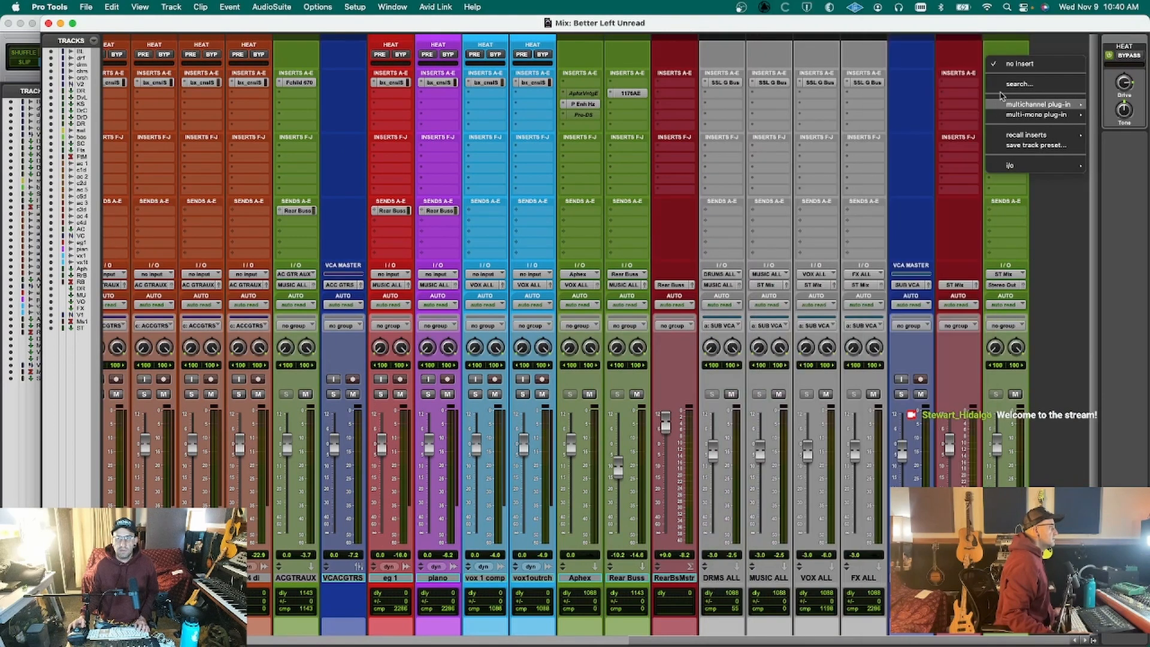
{"action": "left_click", "coordinate": [1005, 87]}
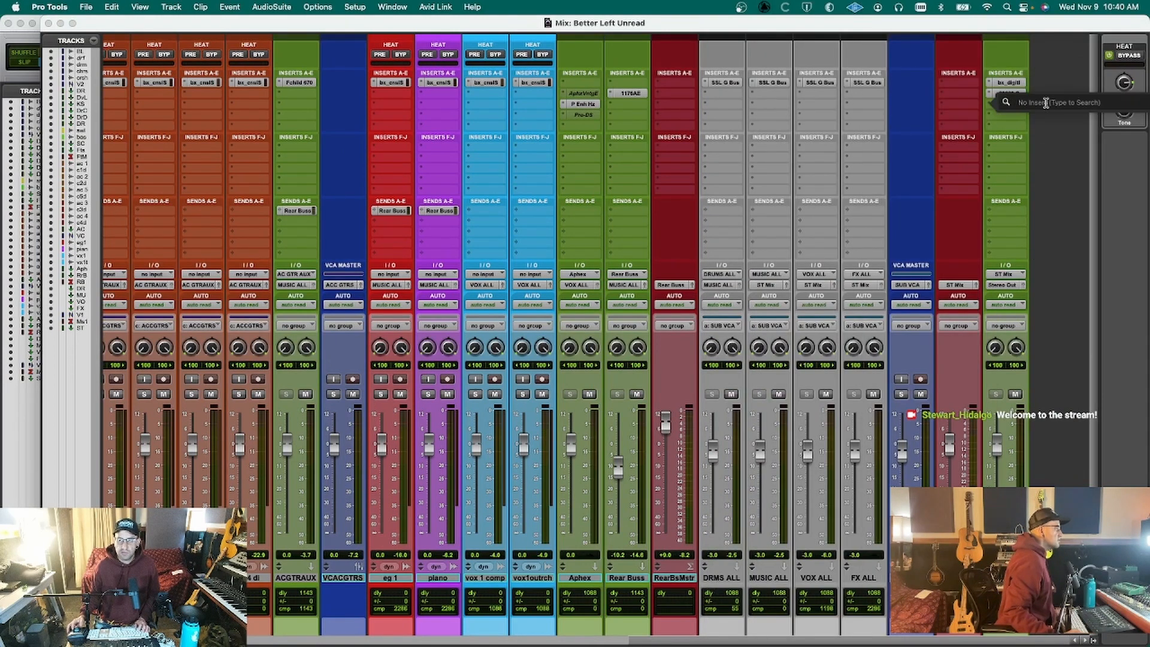
{"action": "type", "text": "pul"}
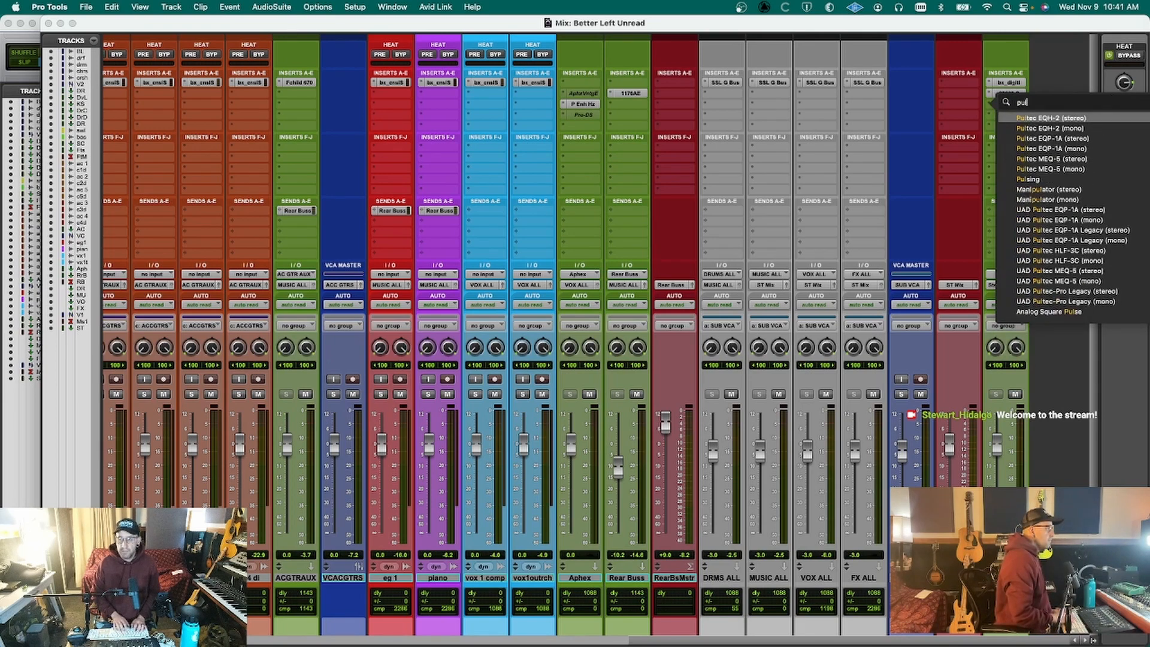
{"action": "type", "text": "te"}
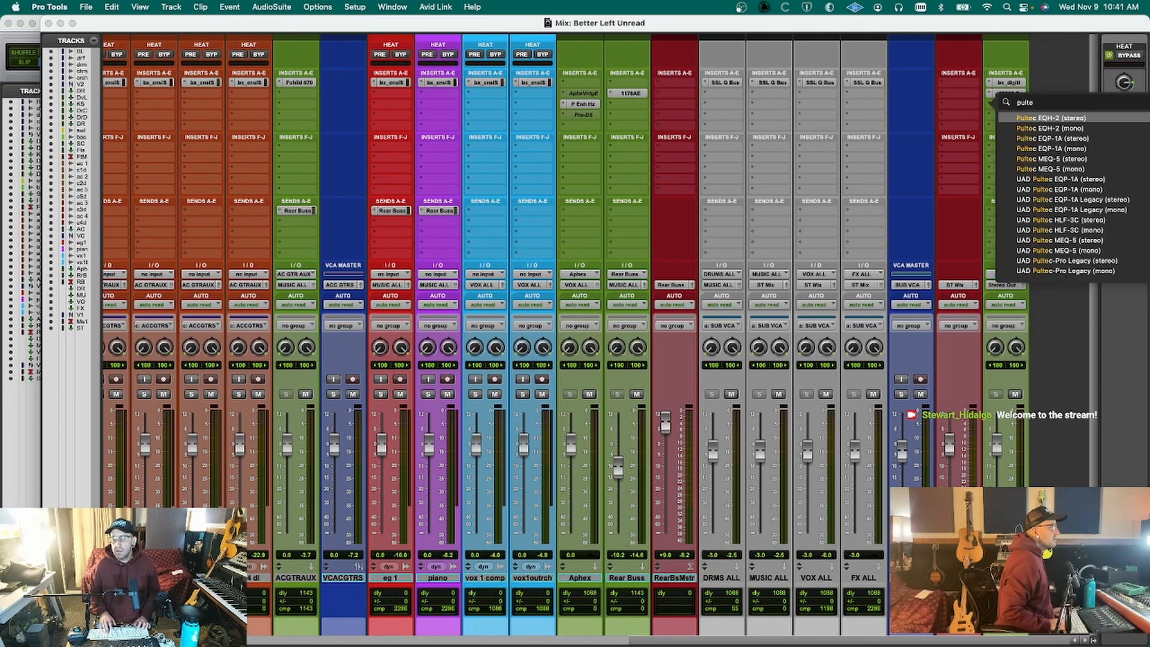
{"action": "key", "text": "Down"}
{"action": "key", "text": "Down"}
{"action": "key", "text": "Down"}
{"action": "key", "text": "Up"}
{"action": "key", "text": "Up"}
{"action": "key", "text": "Down"}
{"action": "key", "text": "Down"}
{"action": "key", "text": "Down"}
{"action": "key", "text": "Down"}
{"action": "key", "text": "Down"}
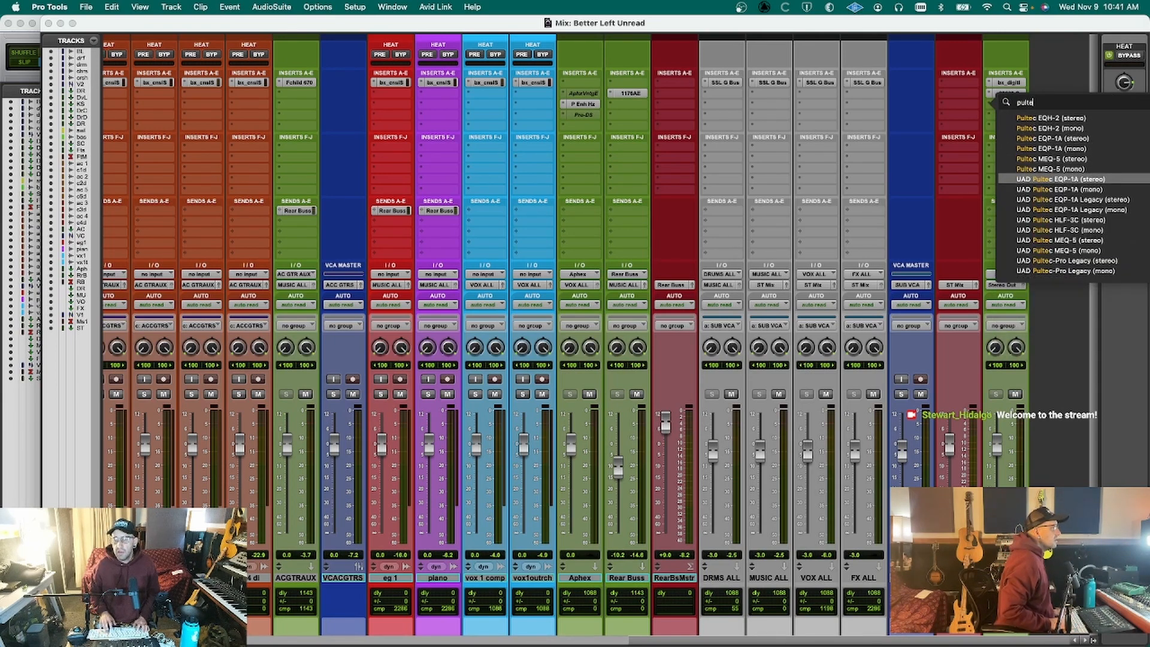
{"action": "key", "text": "Down"}
{"action": "key", "text": "Up"}
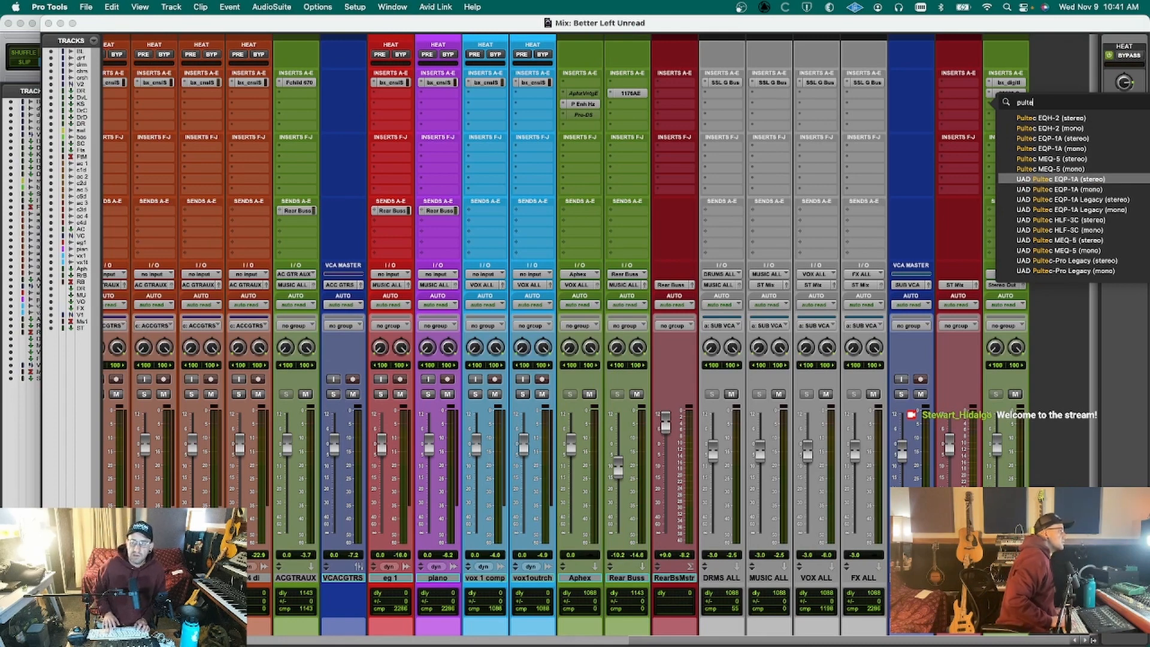
{"action": "key", "text": "Return"}
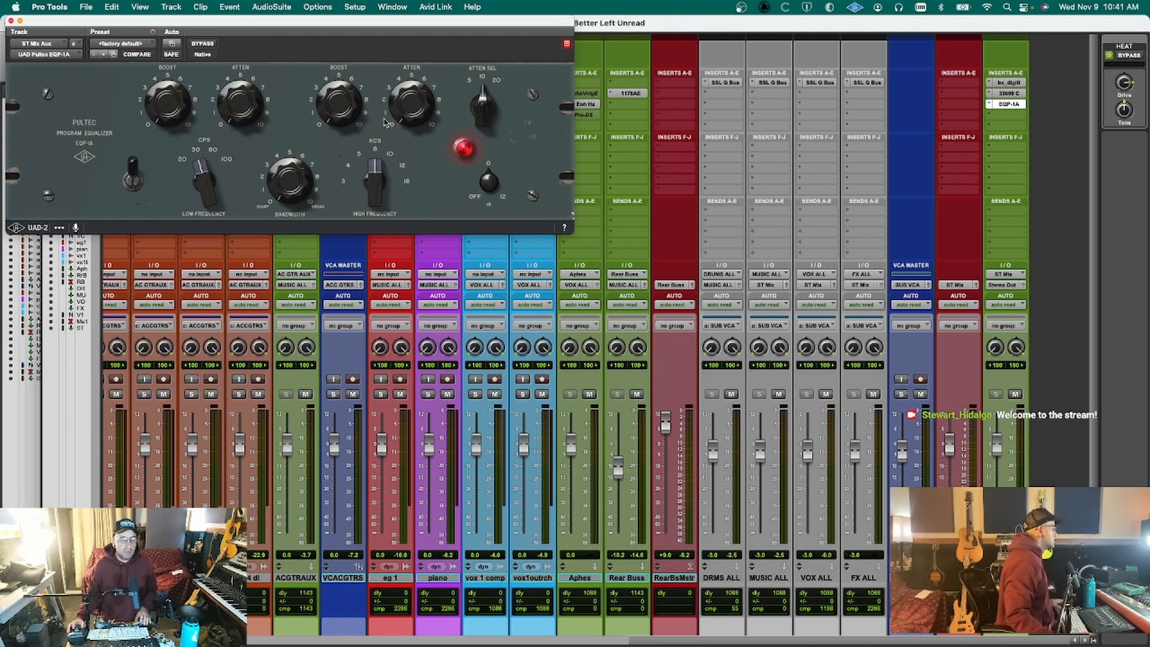
Play the section and, in bx_digital V3 on the ST Mix aux, set the mono section's LMF gain to -2.1 dB.
{"action": "key", "text": "space"}
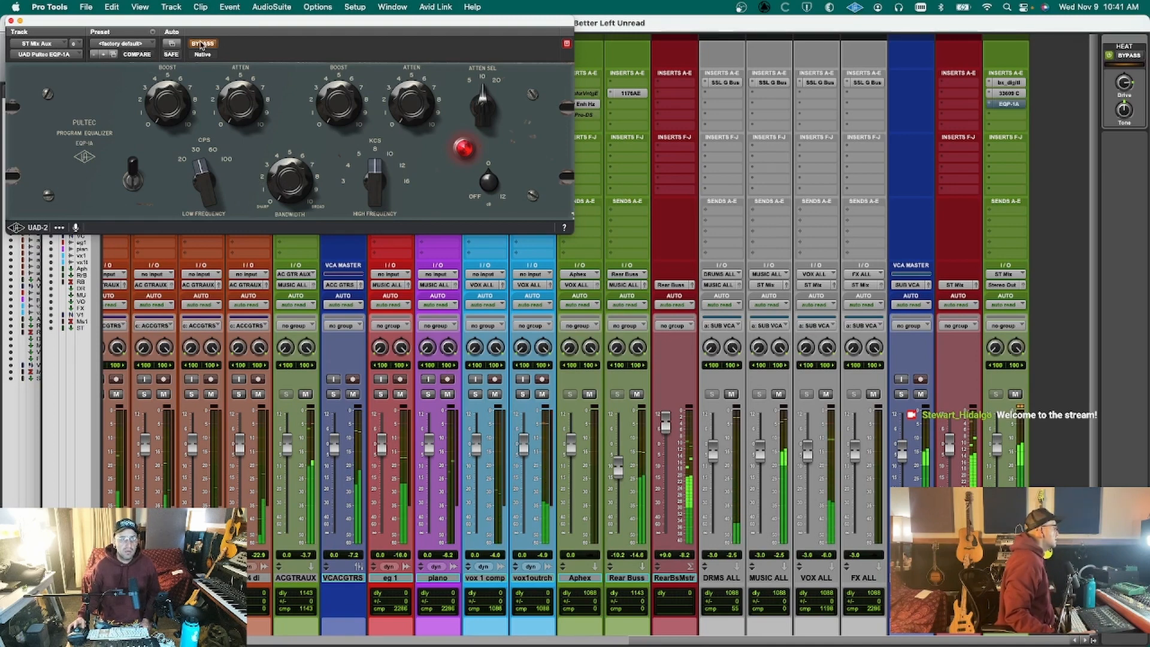
{"action": "left_click", "coordinate": [1006, 82]}
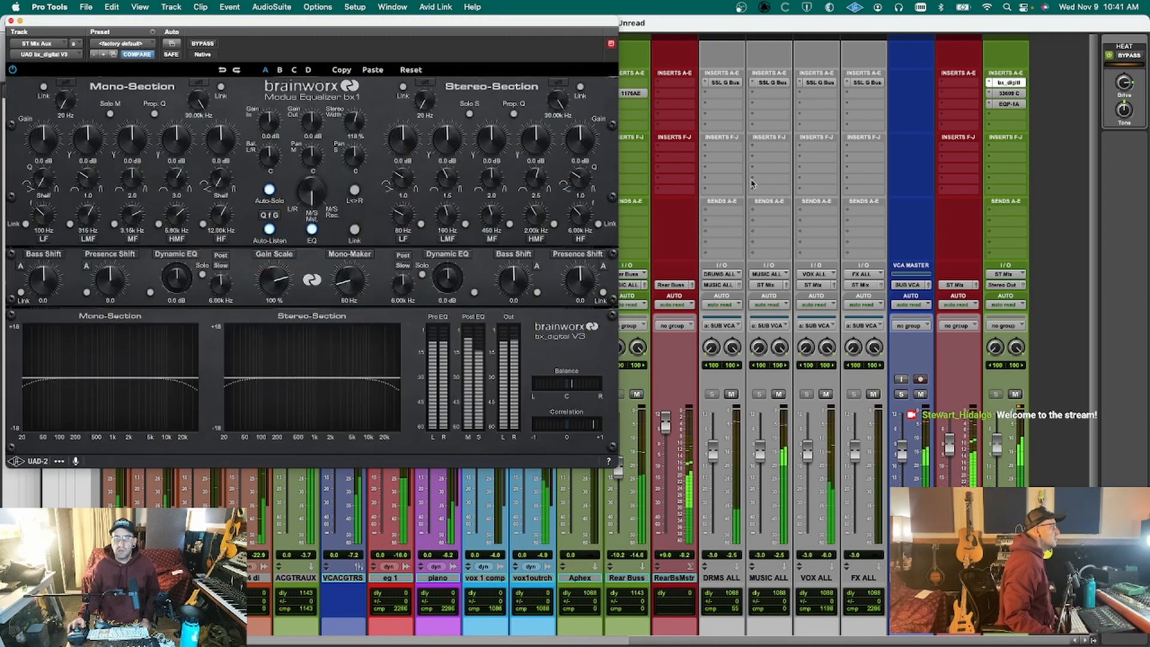
{"action": "left_click", "coordinate": [358, 256]}
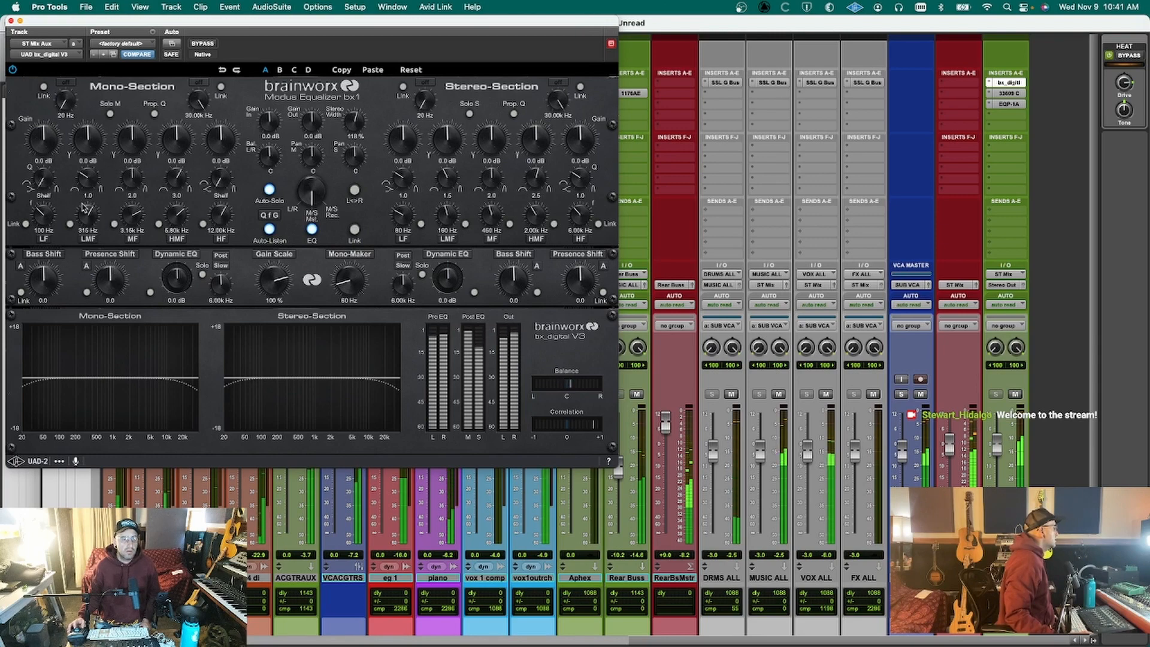
{"action": "left_click_drag", "start_coordinate": [87, 214], "coordinate": [86, 215]}
{"action": "left_click_drag", "start_coordinate": [83, 153], "coordinate": [84, 133]}
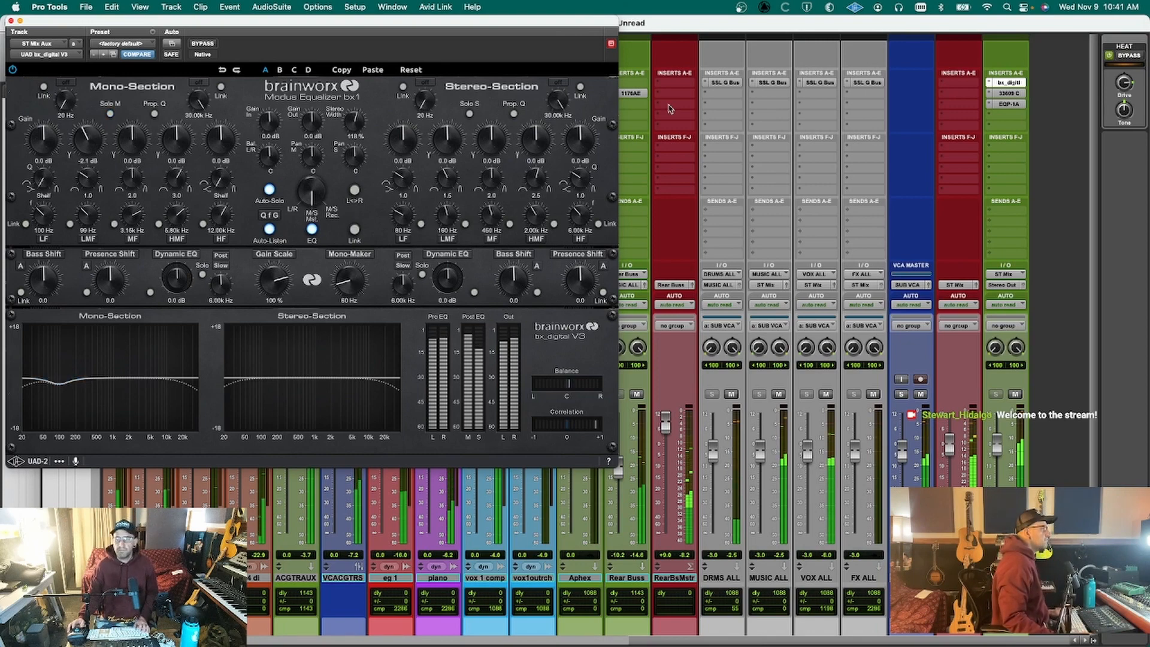
On the ST Mix EQP-1A, set the low frequency to 100 CPS and raise the low Boost and Atten slightly.
{"action": "left_click", "coordinate": [1016, 104]}
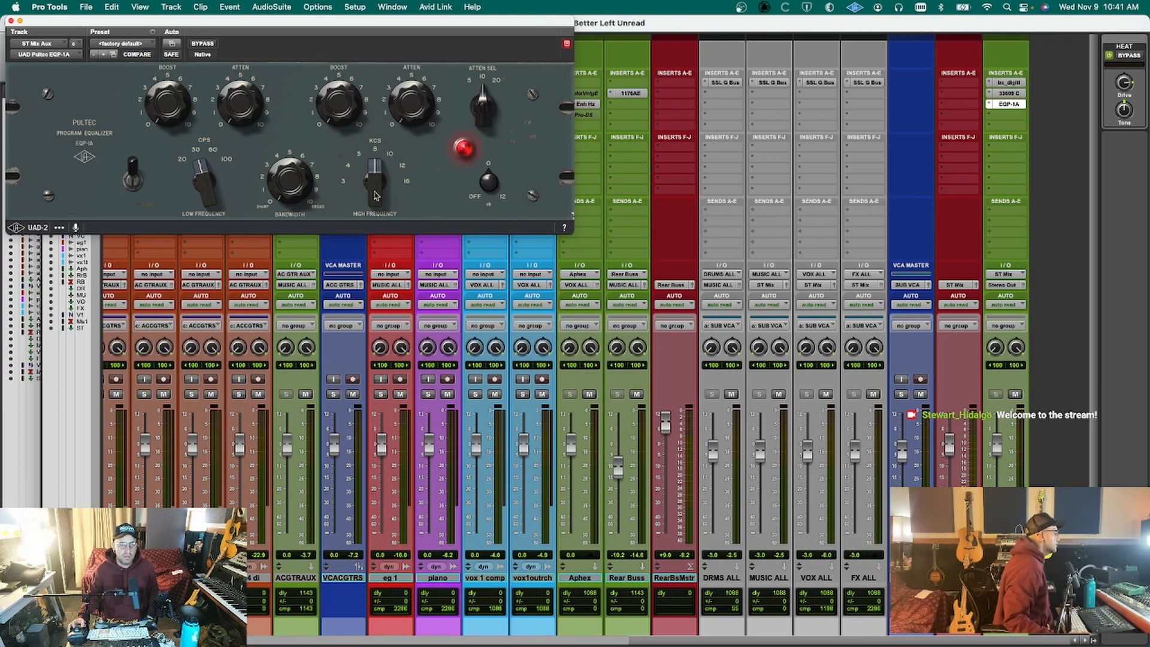
{"action": "left_click_drag", "start_coordinate": [209, 171], "coordinate": [242, 100]}
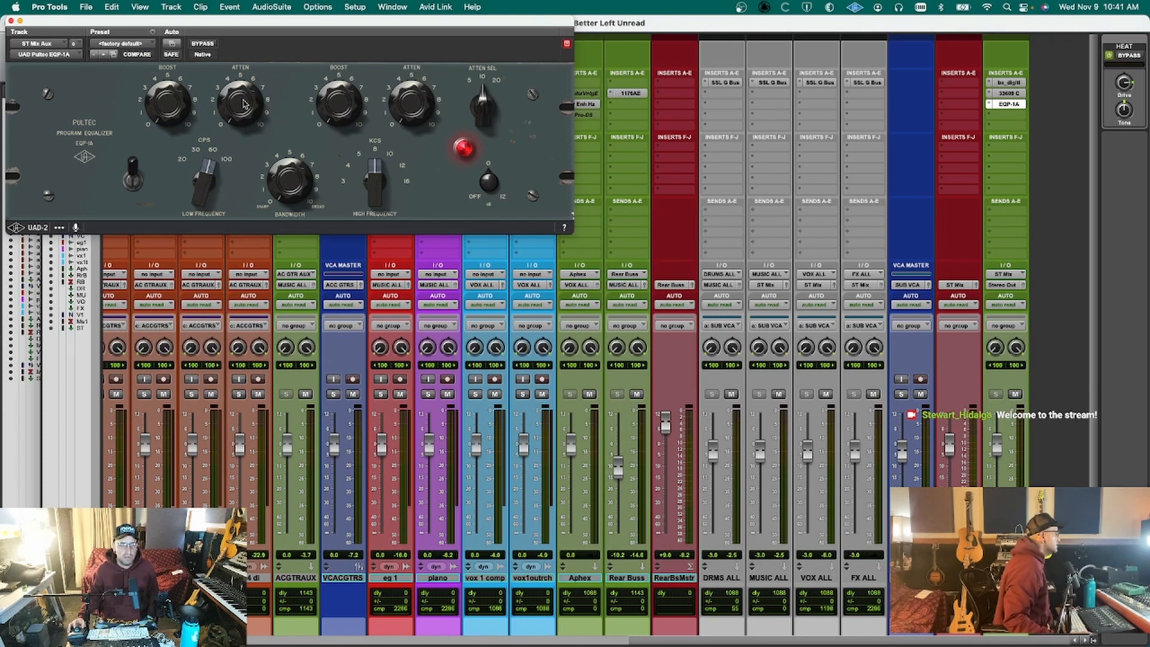
{"action": "left_click_drag", "start_coordinate": [219, 170], "coordinate": [244, 146]}
{"action": "left_click_drag", "start_coordinate": [171, 101], "coordinate": [173, 97]}
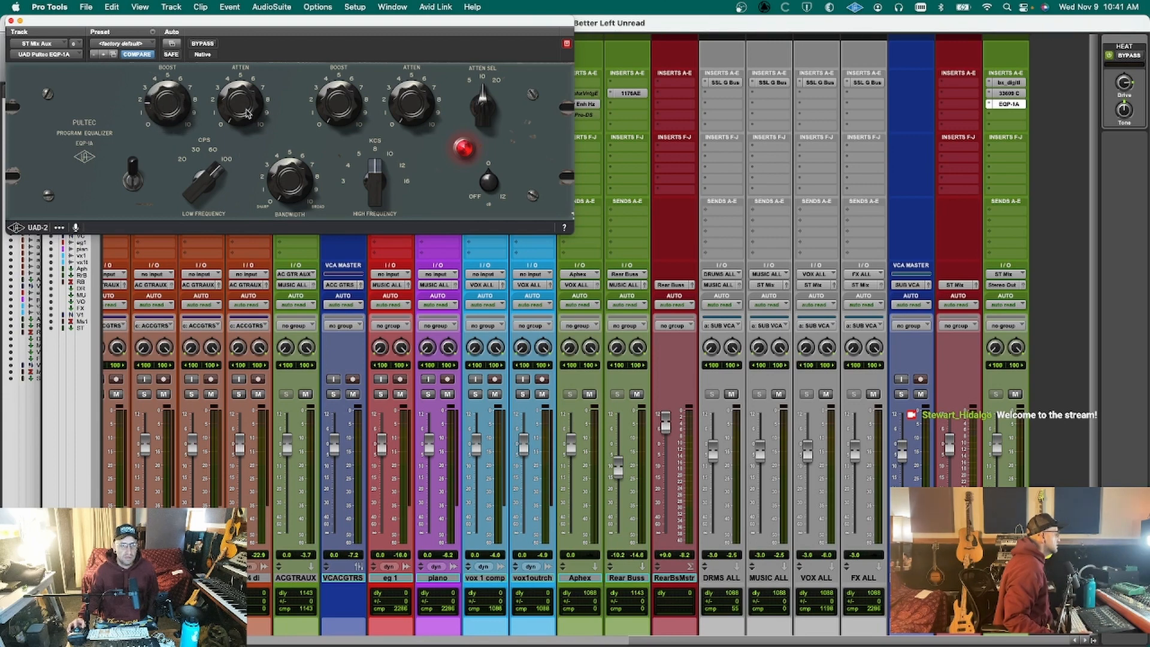
{"action": "left_click_drag", "start_coordinate": [244, 106], "coordinate": [267, 108]}
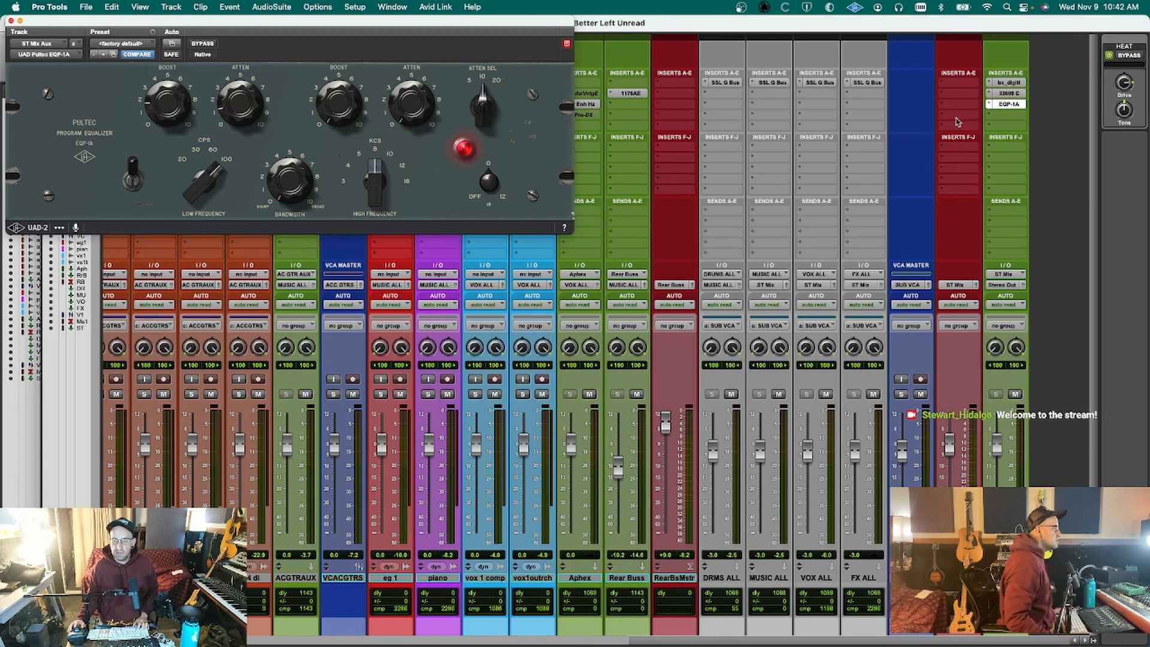
Try two extra bands in the bass Pro-Q 3, a bell boost and a 1.82 dB cut at about 937 Hz, and undo both.
{"action": "left_click_drag", "start_coordinate": [503, 26], "coordinate": [915, 38]}
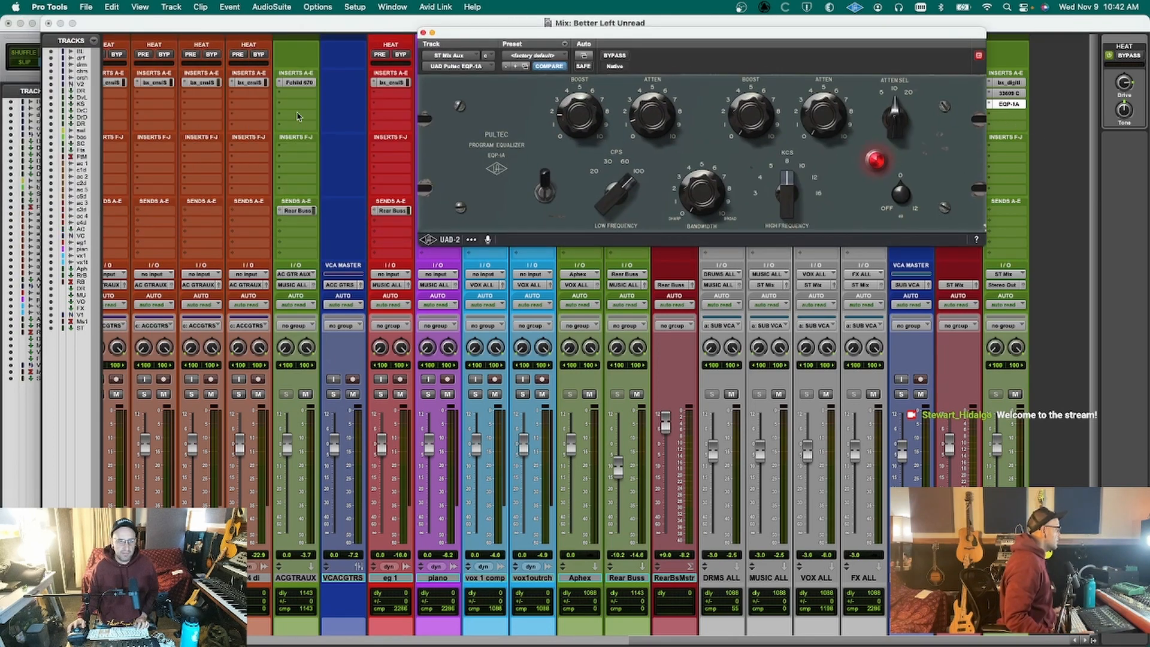
{"action": "left_click_drag", "start_coordinate": [636, 643], "coordinate": [290, 631]}
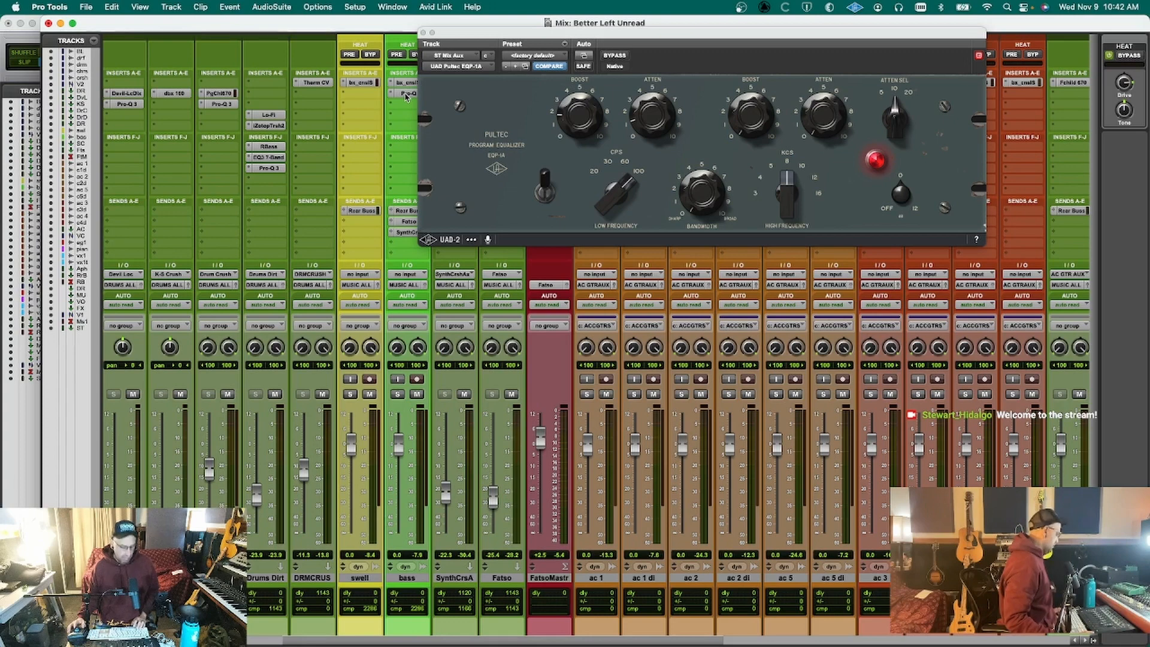
{"action": "left_click_drag", "start_coordinate": [543, 31], "coordinate": [348, 145]}
{"action": "mouse_move", "coordinate": [496, 321]}
{"action": "left_mouse_down"}
{"action": "mouse_move", "coordinate": [497, 268]}
{"action": "mouse_move", "coordinate": [516, 317]}
{"action": "left_mouse_up"}
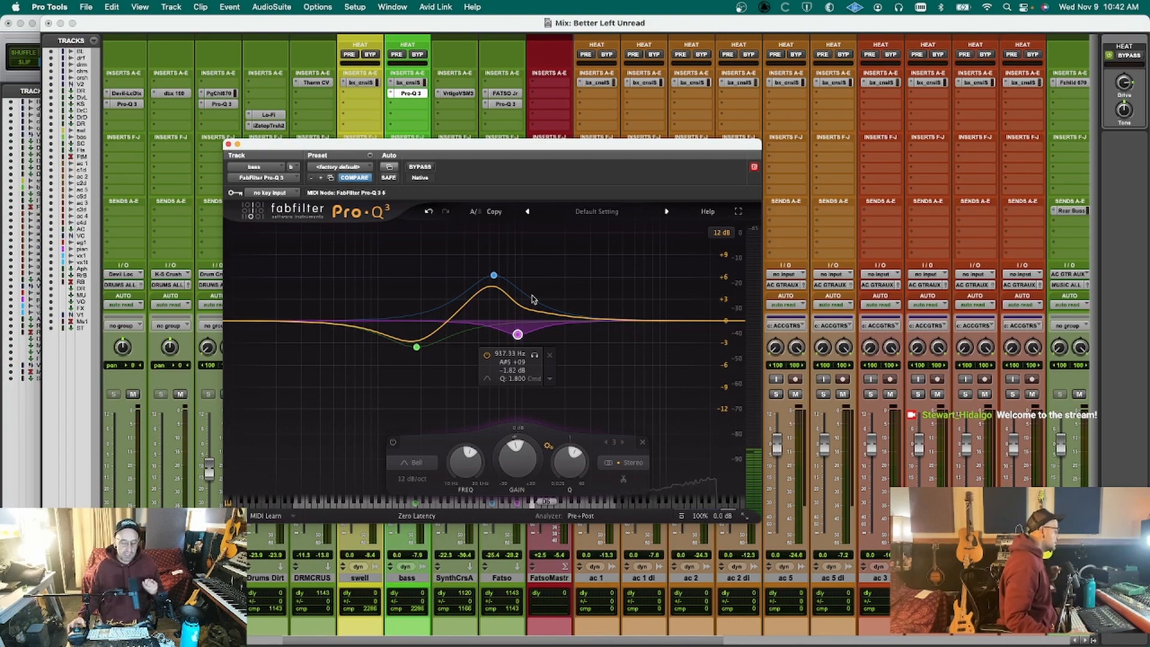
{"action": "left_click_drag", "start_coordinate": [481, 268], "coordinate": [534, 343]}
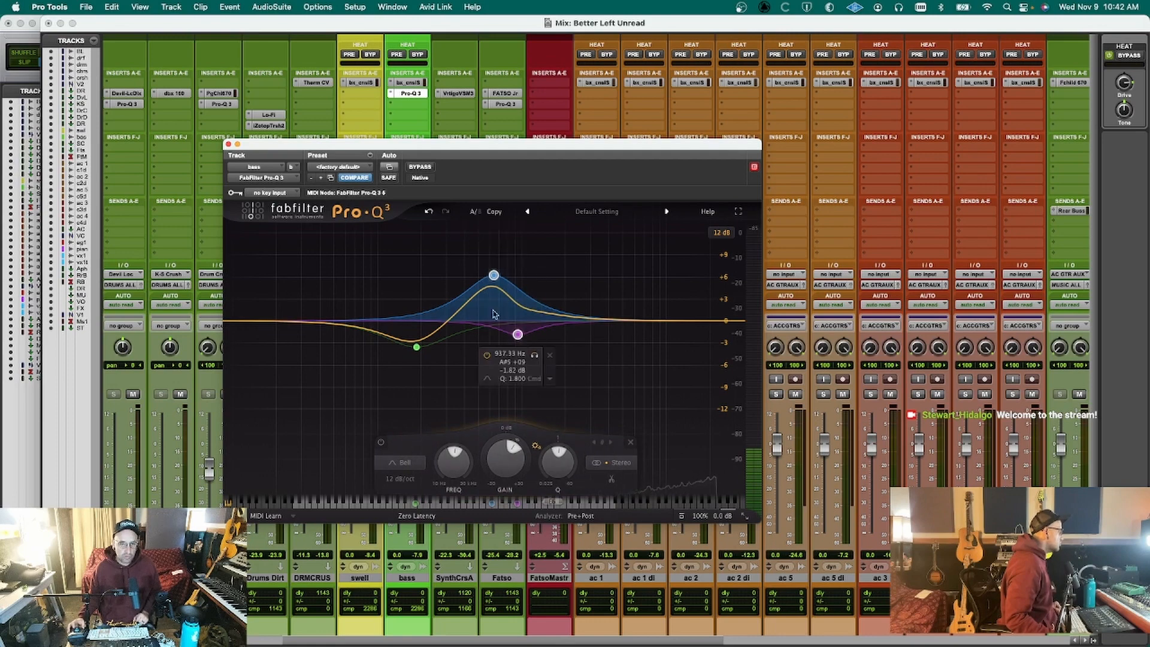
{"action": "left_click", "coordinate": [427, 211]}
{"action": "left_click", "coordinate": [428, 210]}
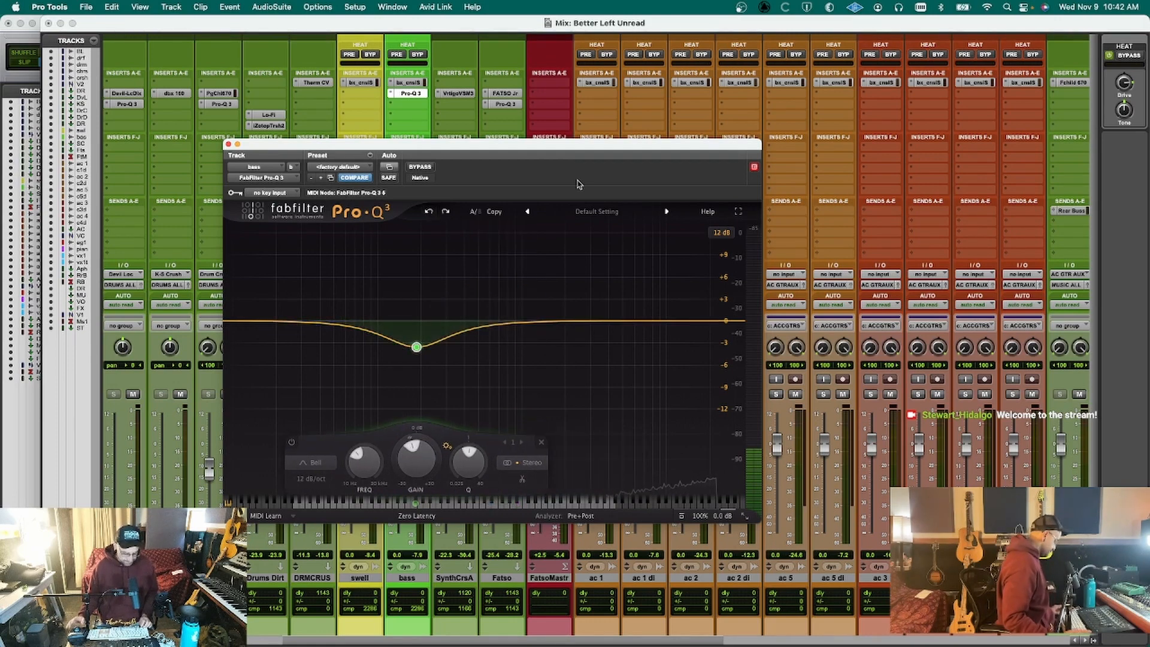
{"action": "key", "text": "super+comma"}
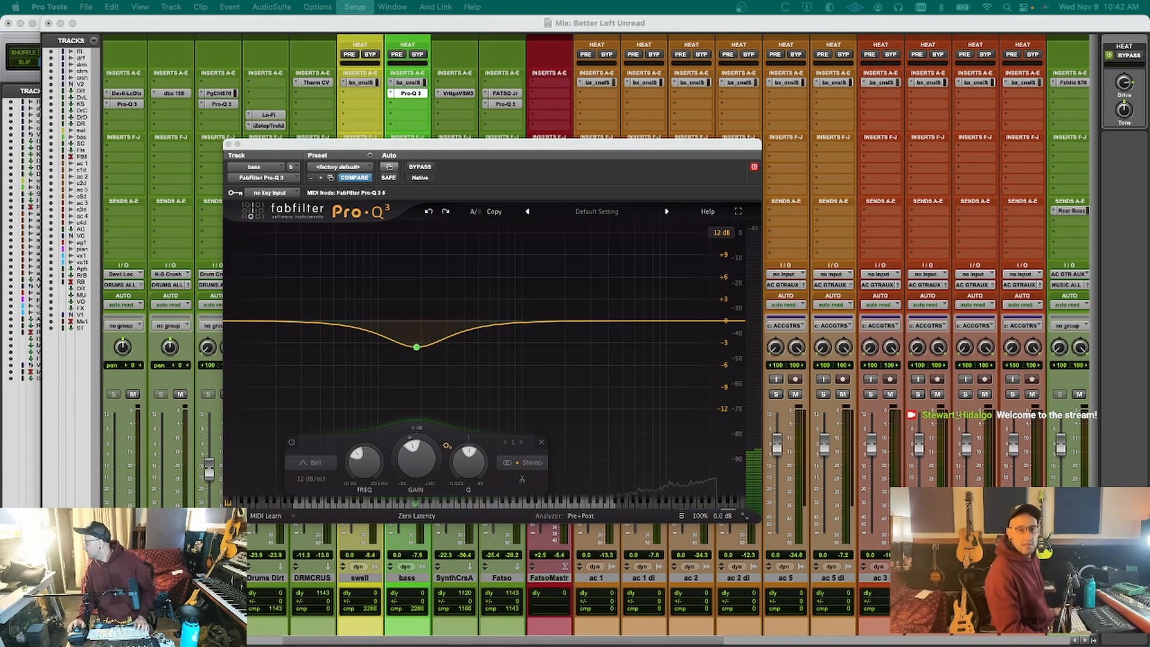
{"action": "key", "text": "Return"}
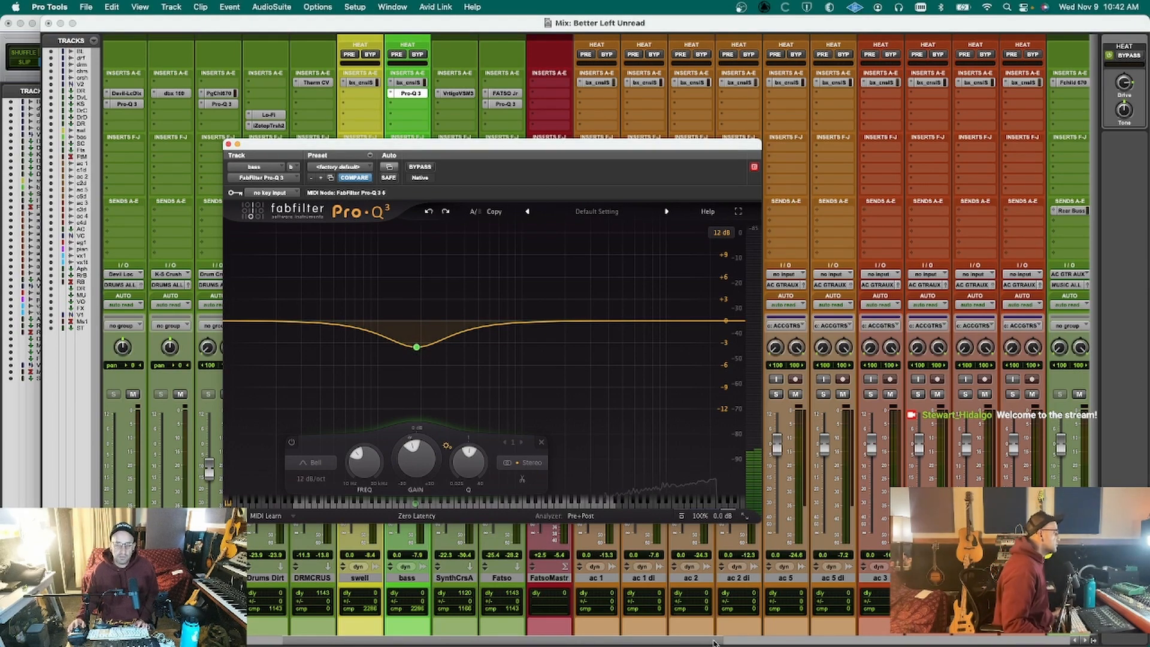
Set the ST Mix EQP-1A's high frequency to 10 KCS and save the session.
{"action": "left_click_drag", "start_coordinate": [713, 643], "coordinate": [1040, 642]}
{"action": "key", "text": "super+w"}
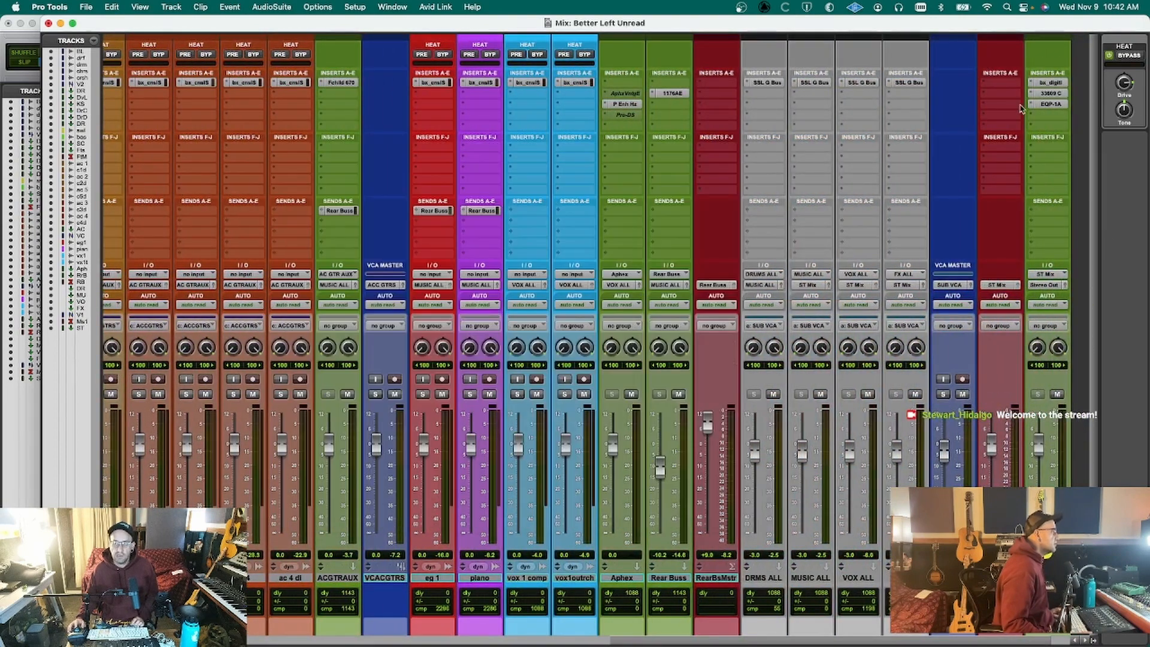
{"action": "left_click", "coordinate": [1049, 104]}
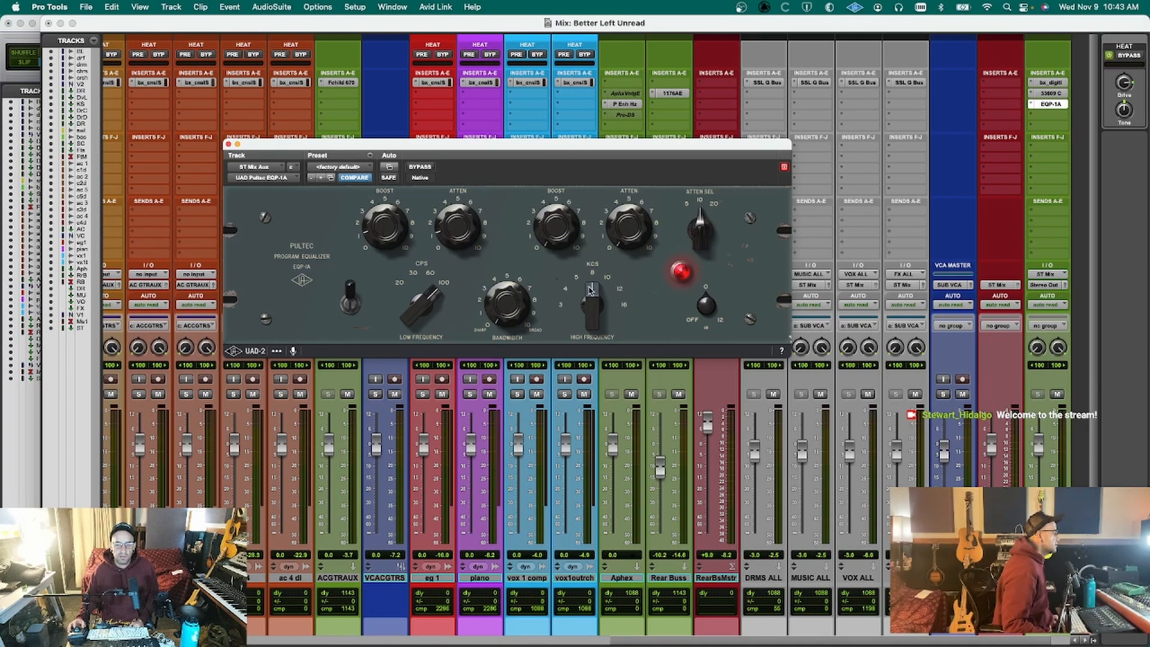
{"action": "left_click_drag", "start_coordinate": [595, 281], "coordinate": [597, 287]}
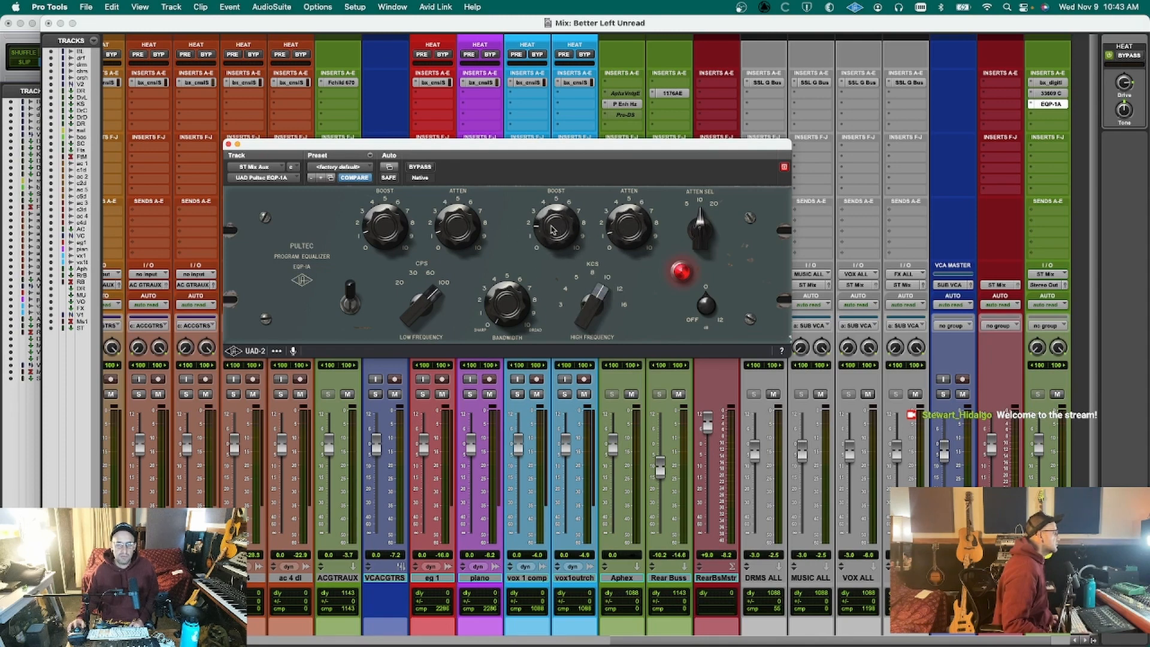
{"action": "key", "text": "super+s"}
Play the section while comparing the EQP-1A bypassed and active.
{"action": "key", "text": "space"}
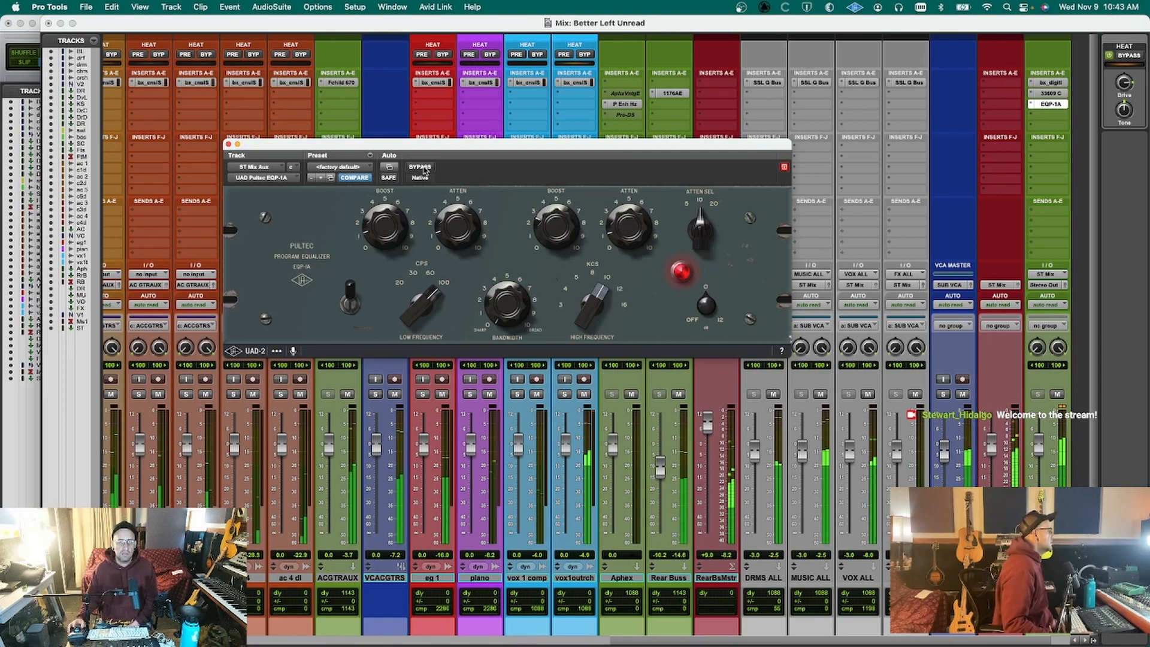
{"action": "left_click", "coordinate": [425, 169]}
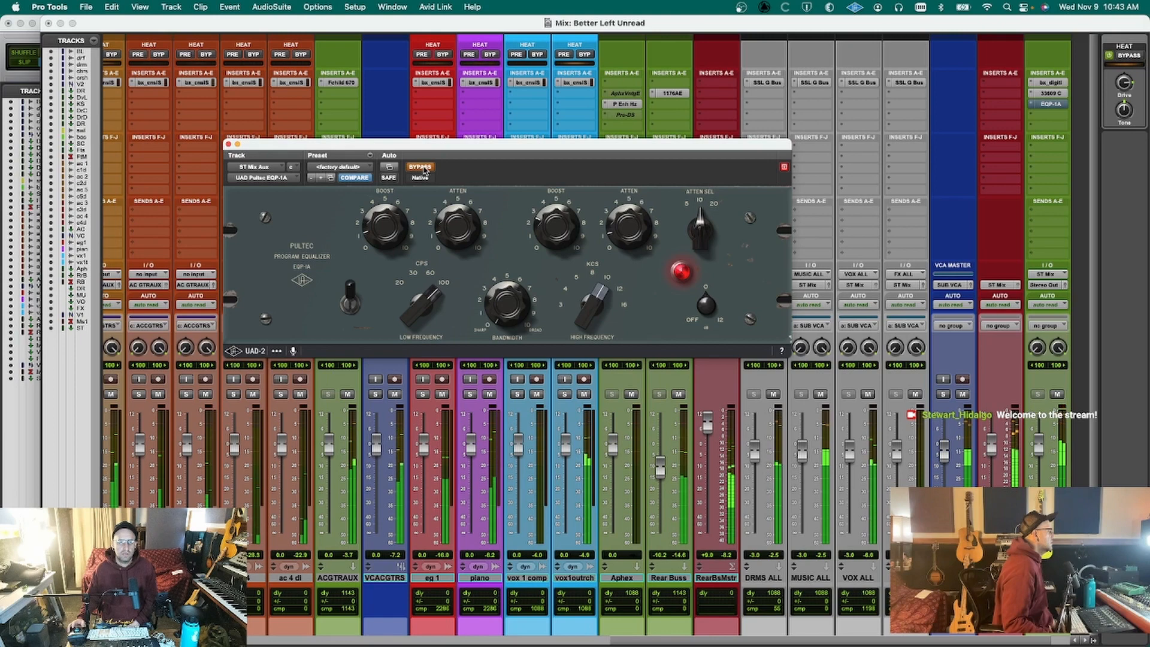
{"action": "left_click", "coordinate": [425, 169]}
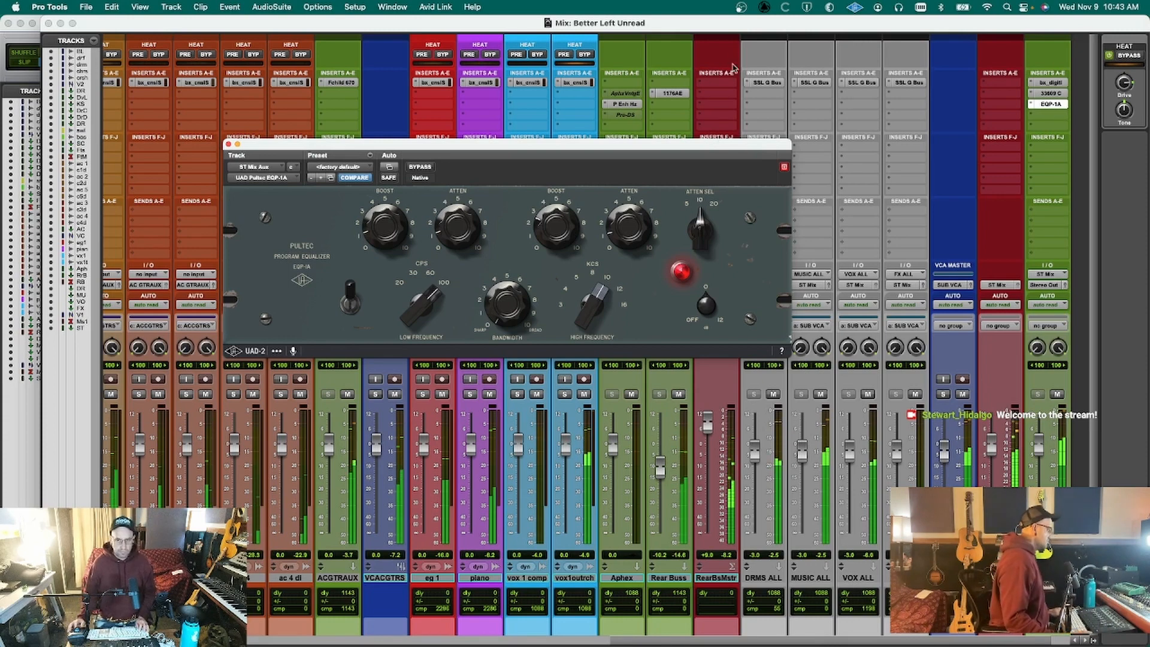
{"action": "left_click", "coordinate": [1047, 115]}
{"action": "mouse_move", "coordinate": [1046, 118]}
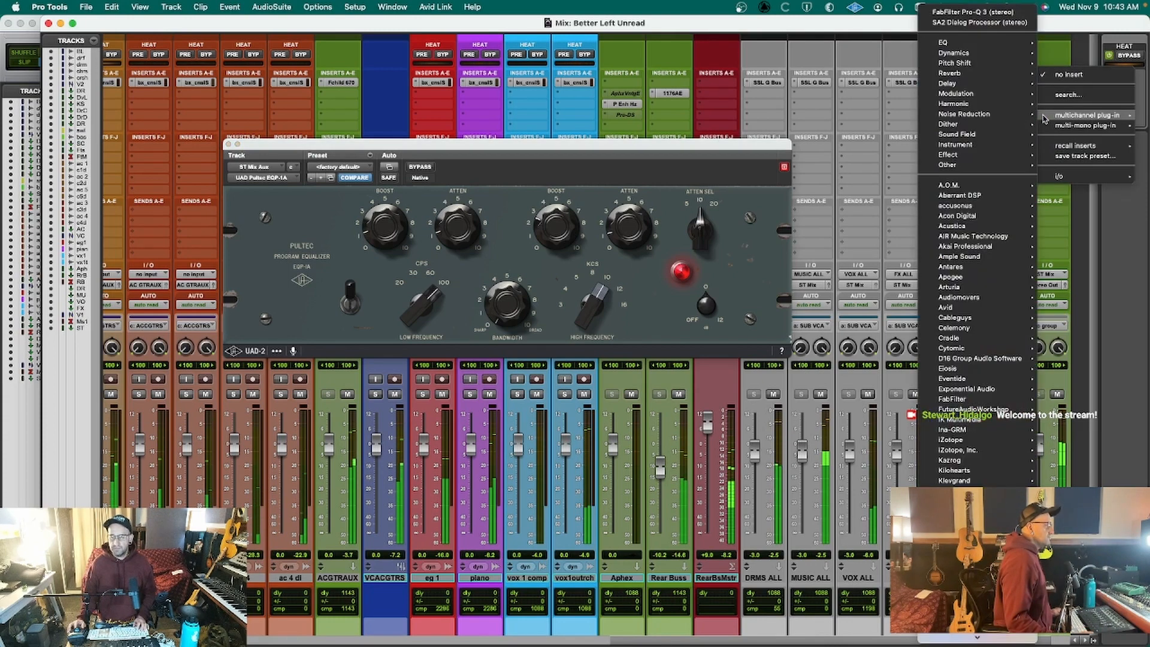
{"action": "left_click", "coordinate": [980, 391]}
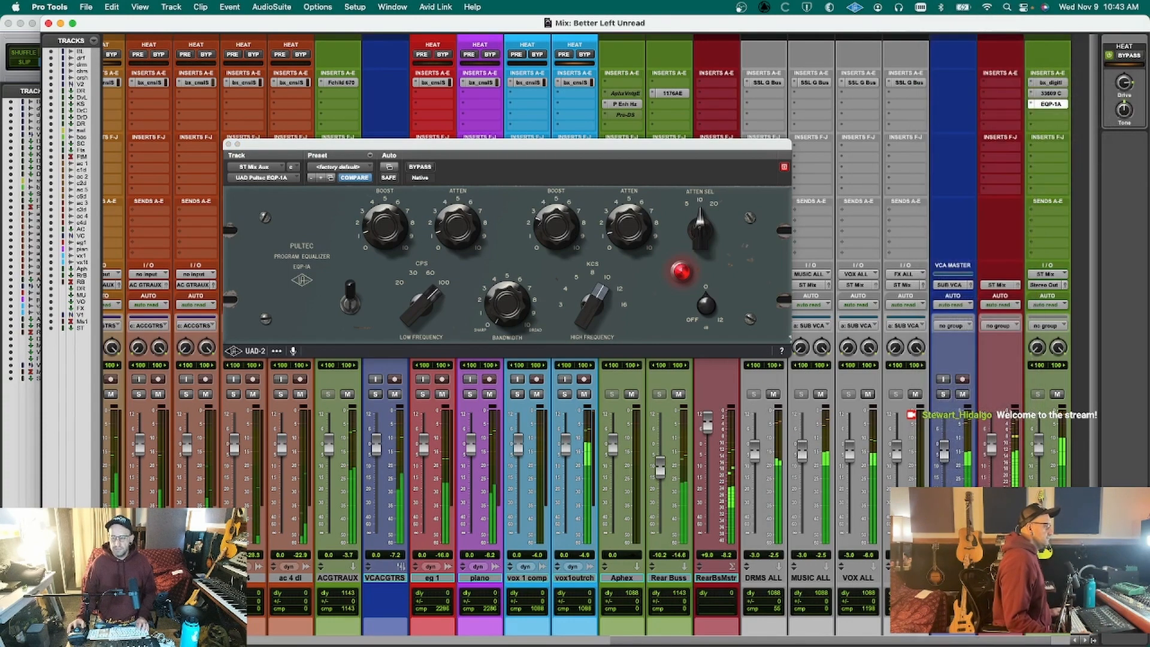
Select the ST Mix track, save the session, and compare the track's inserts bypassed and active during playback.
{"action": "left_click", "coordinate": [1047, 578]}
{"action": "key", "text": "super+s"}
{"action": "key", "text": "shift+a"}
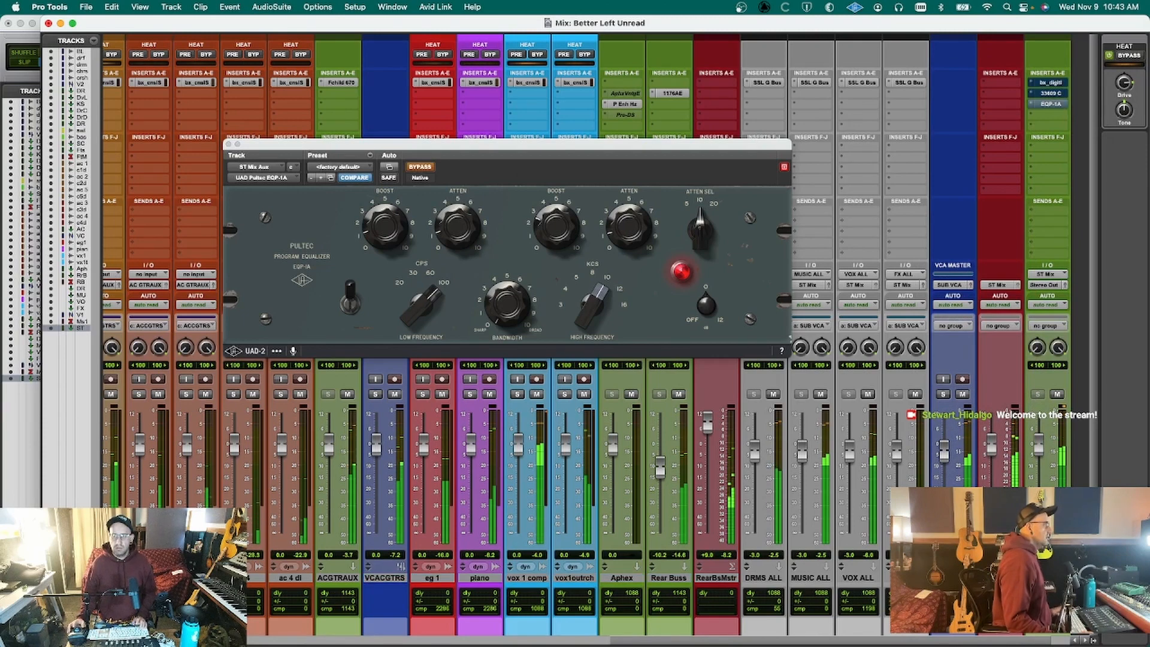
{"action": "key", "text": "shift+a"}
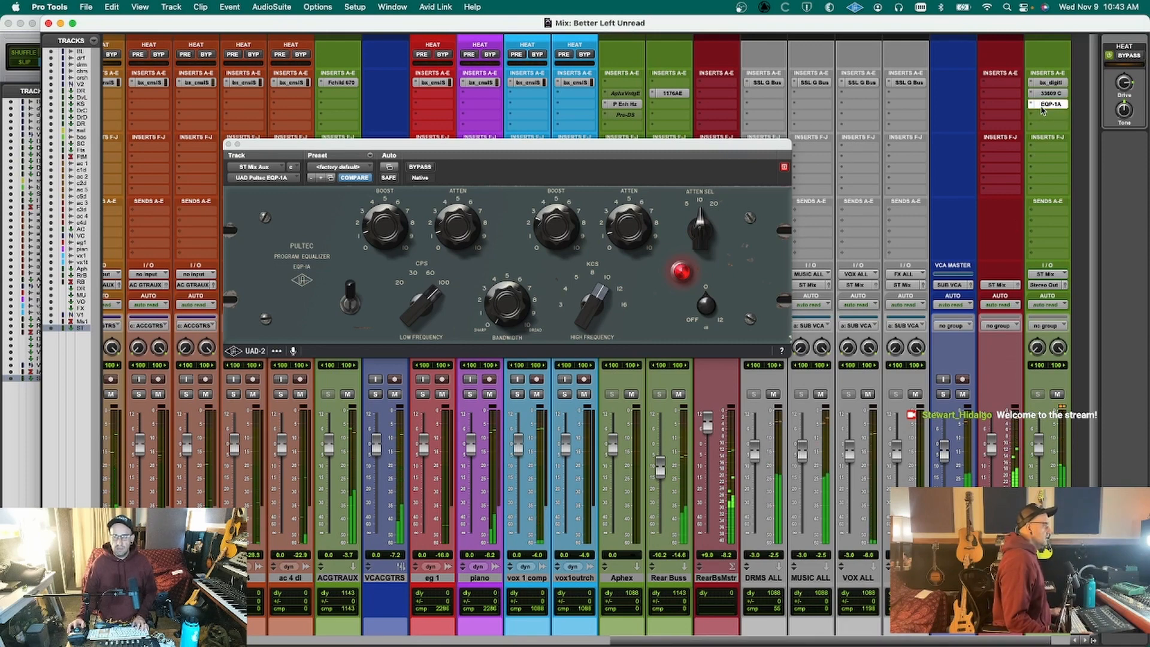
Shift ST Mix's three plug-ins down one insert slot and add the J37 (stereo) tape plug-in to the first slot.
{"action": "mouse_move", "coordinate": [1040, 105]}
{"action": "left_mouse_down"}
{"action": "mouse_move", "coordinate": [1045, 114]}
{"action": "mouse_move", "coordinate": [1044, 95]}
{"action": "left_mouse_up"}
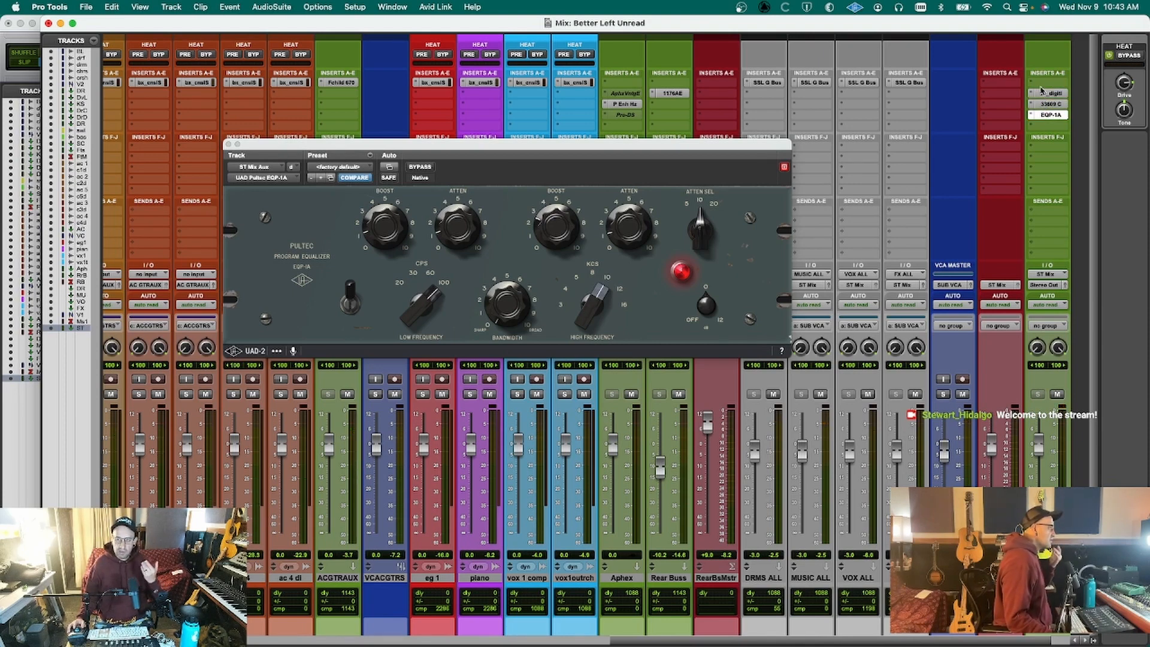
{"action": "left_click", "coordinate": [1036, 84]}
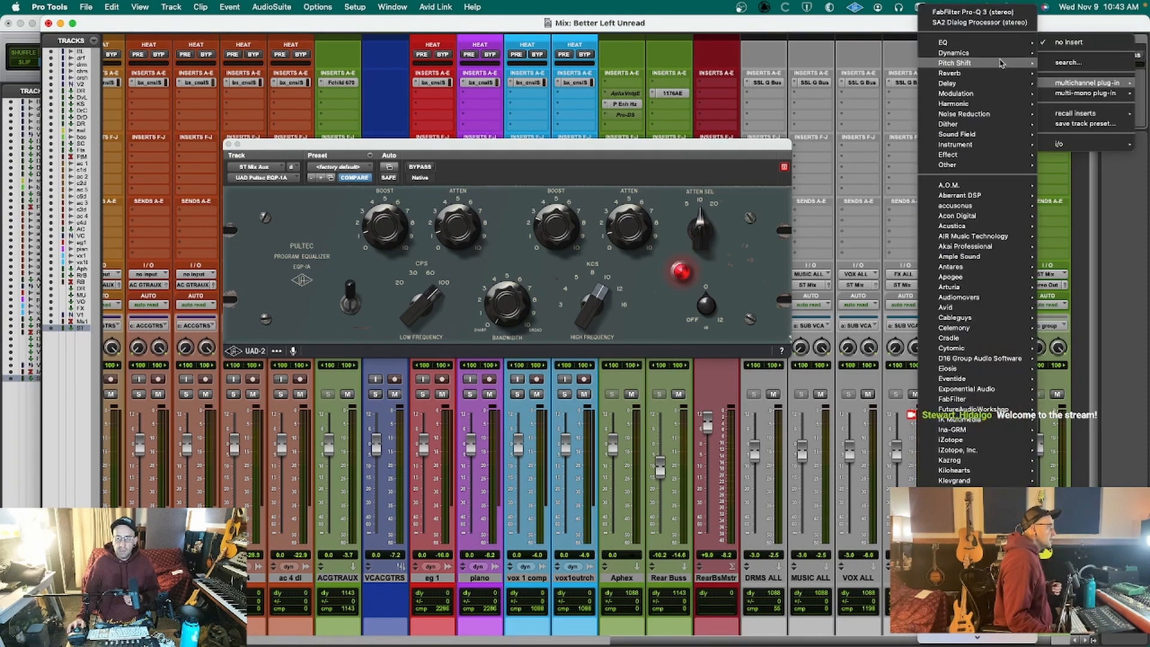
{"action": "left_click", "coordinate": [1080, 63]}
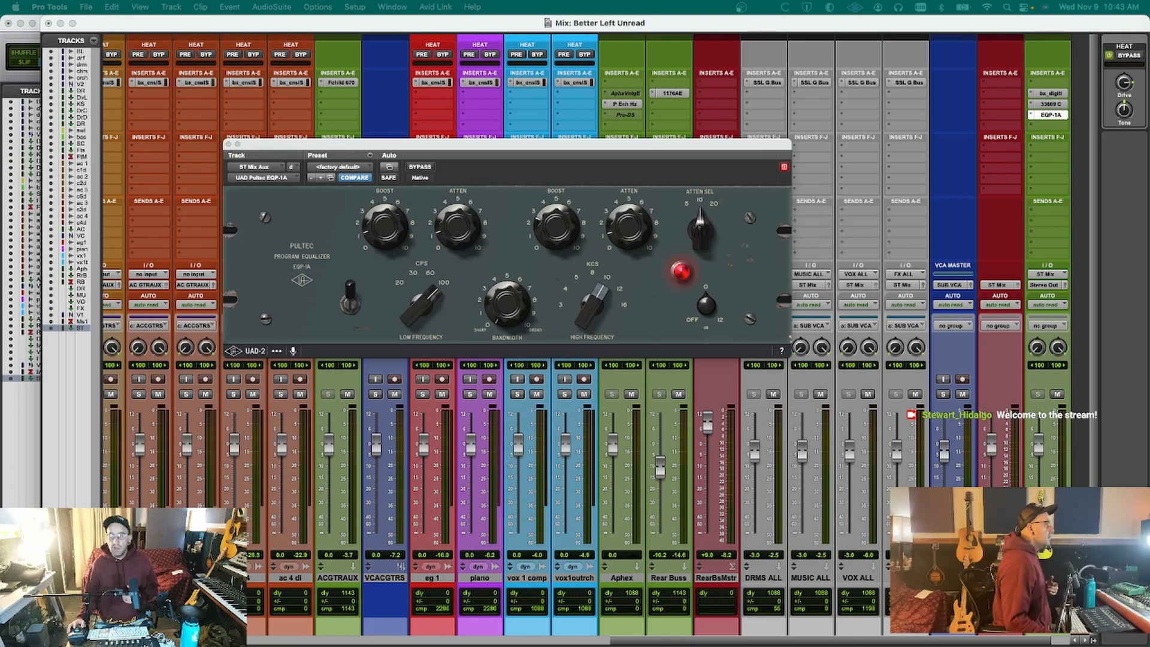
{"action": "left_click", "coordinate": [1045, 85]}
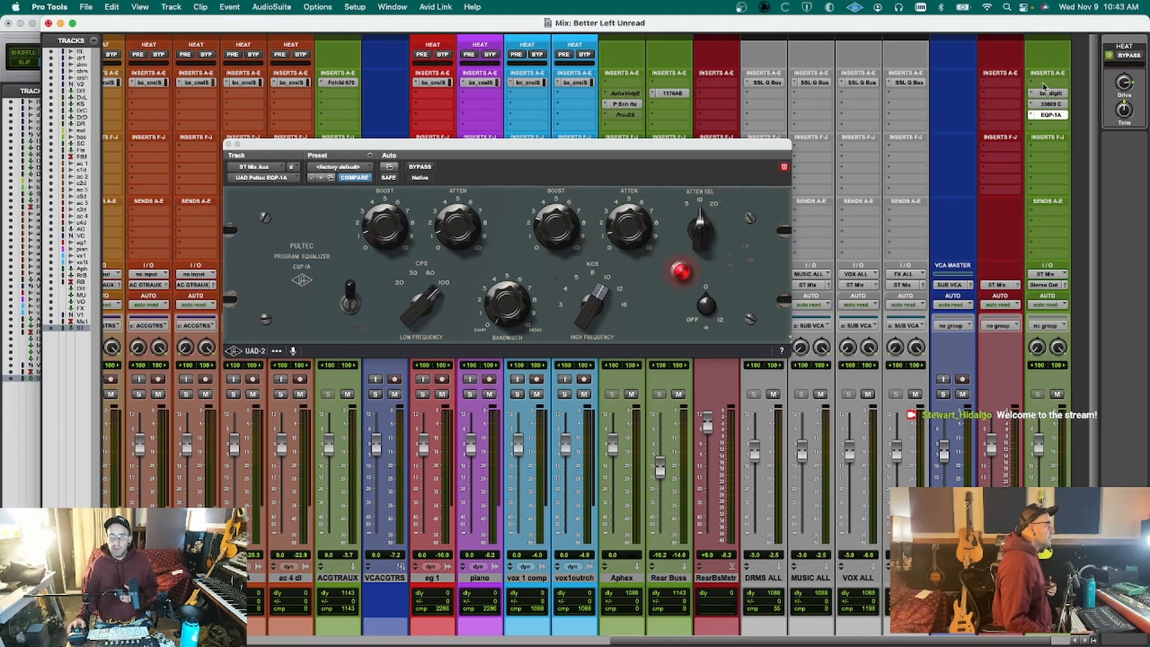
{"action": "left_click", "coordinate": [1031, 83]}
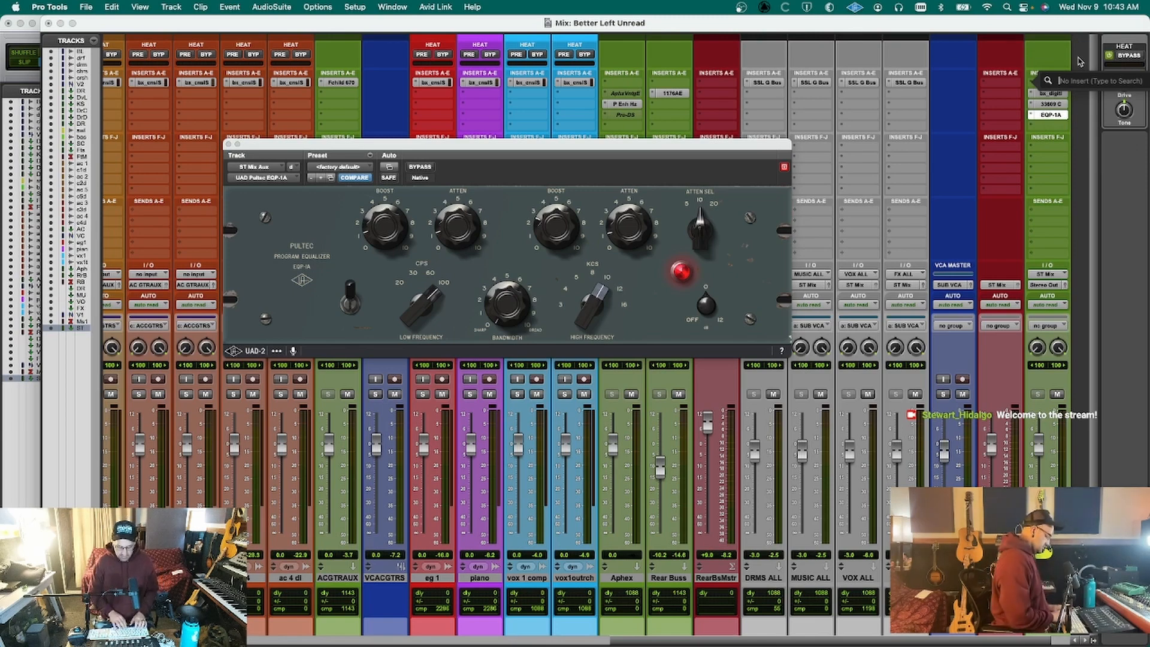
{"action": "type", "text": "ssl"}
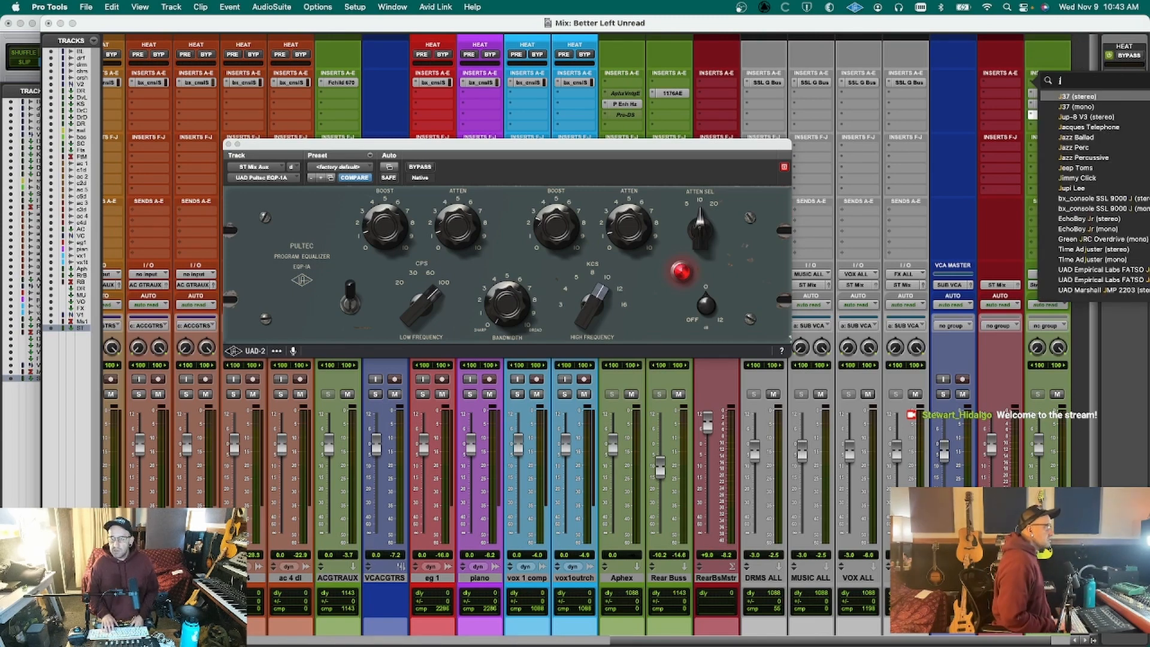
{"action": "key", "text": "Return"}
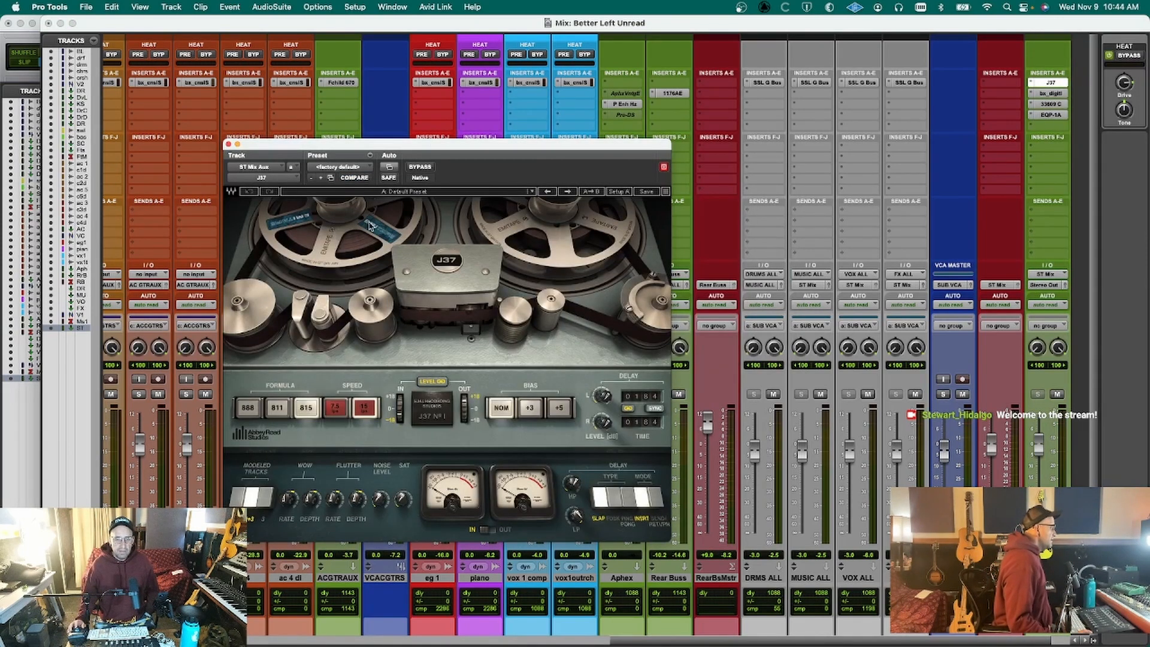
Load the J37 preset Mastering Fat Tight And Open (Stereo) and turn down its Noise Level after comparing the plug-in bypassed and active.
{"action": "left_click", "coordinate": [480, 193]}
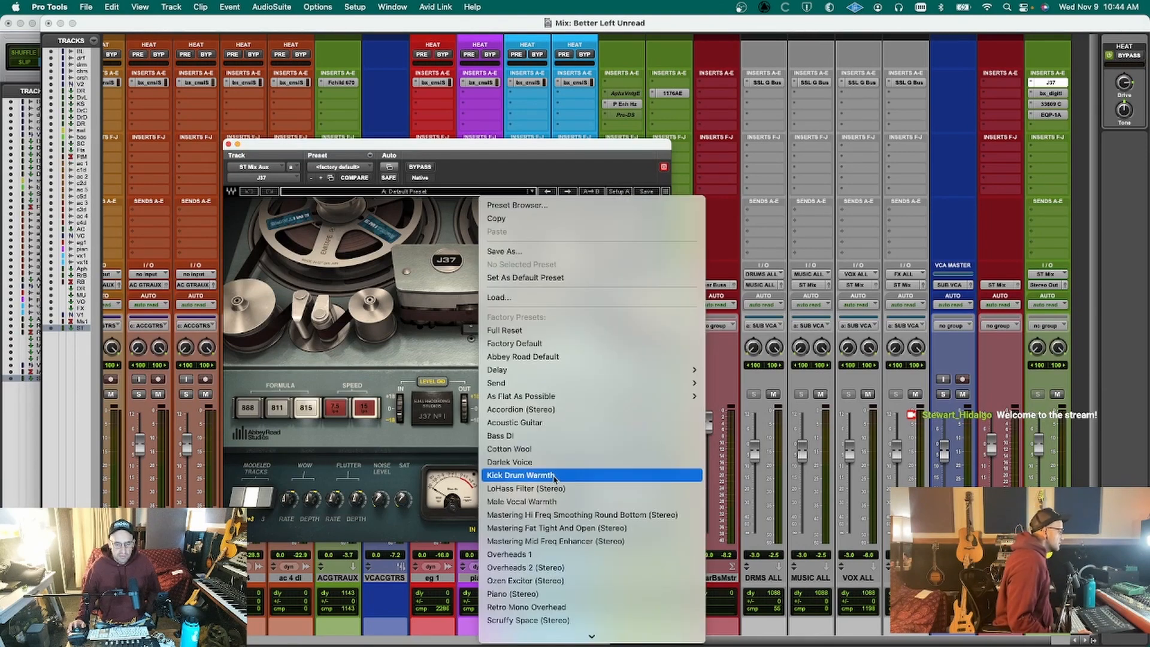
{"action": "left_click", "coordinate": [562, 530]}
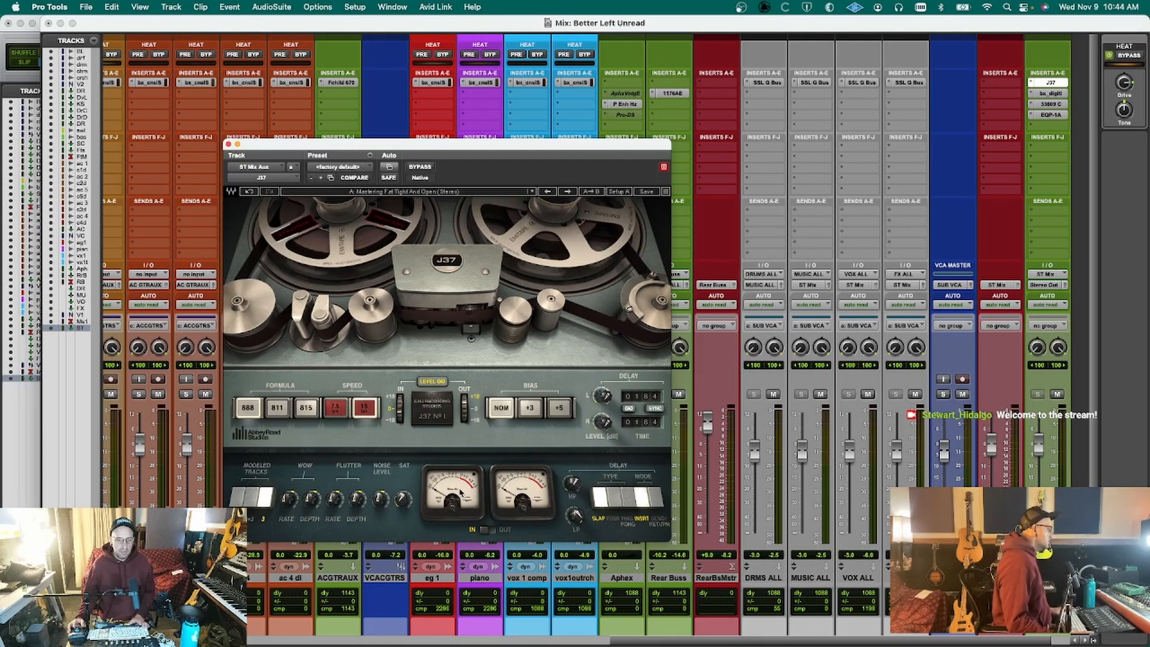
{"action": "key", "text": "space"}
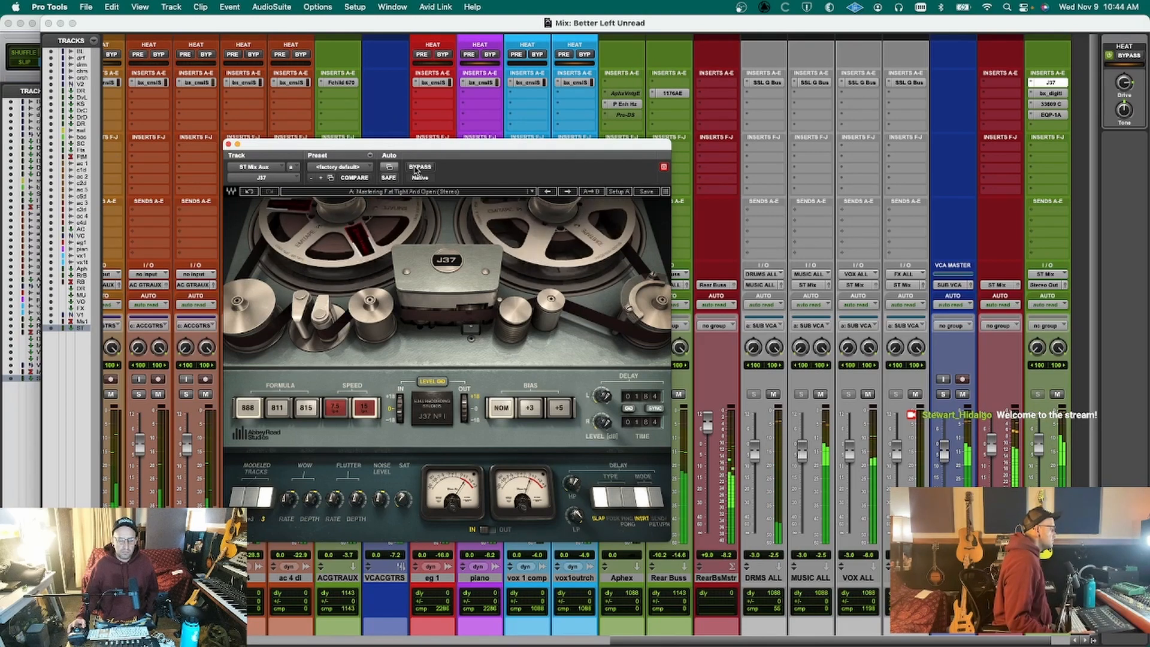
{"action": "left_click", "coordinate": [419, 168]}
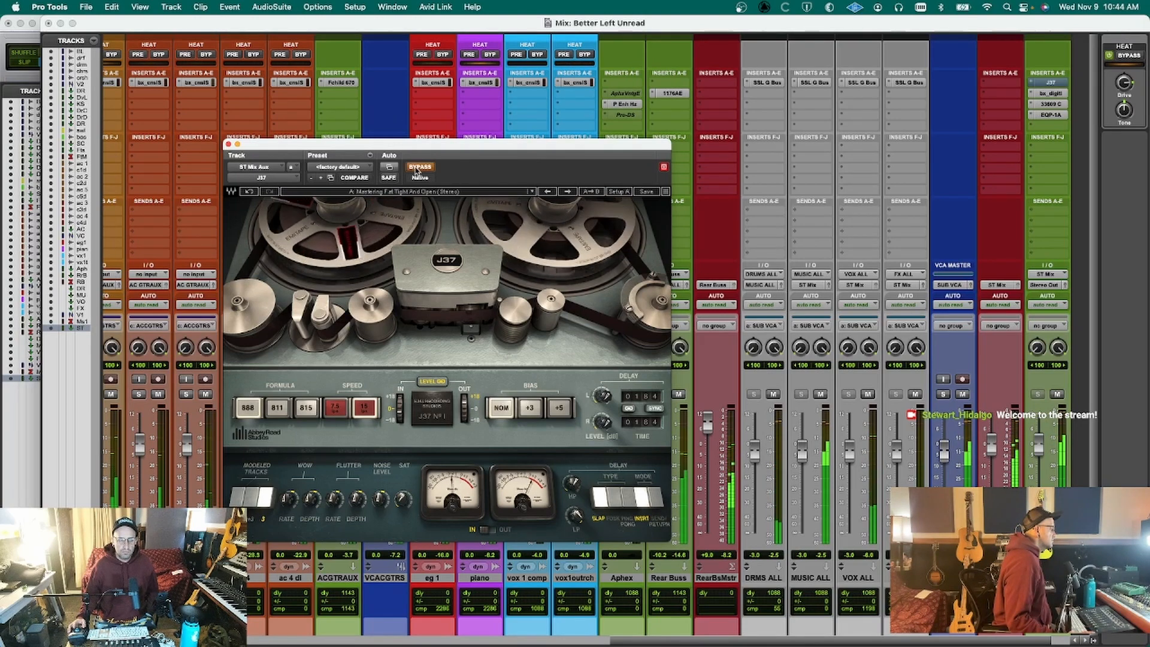
{"action": "left_click", "coordinate": [417, 168]}
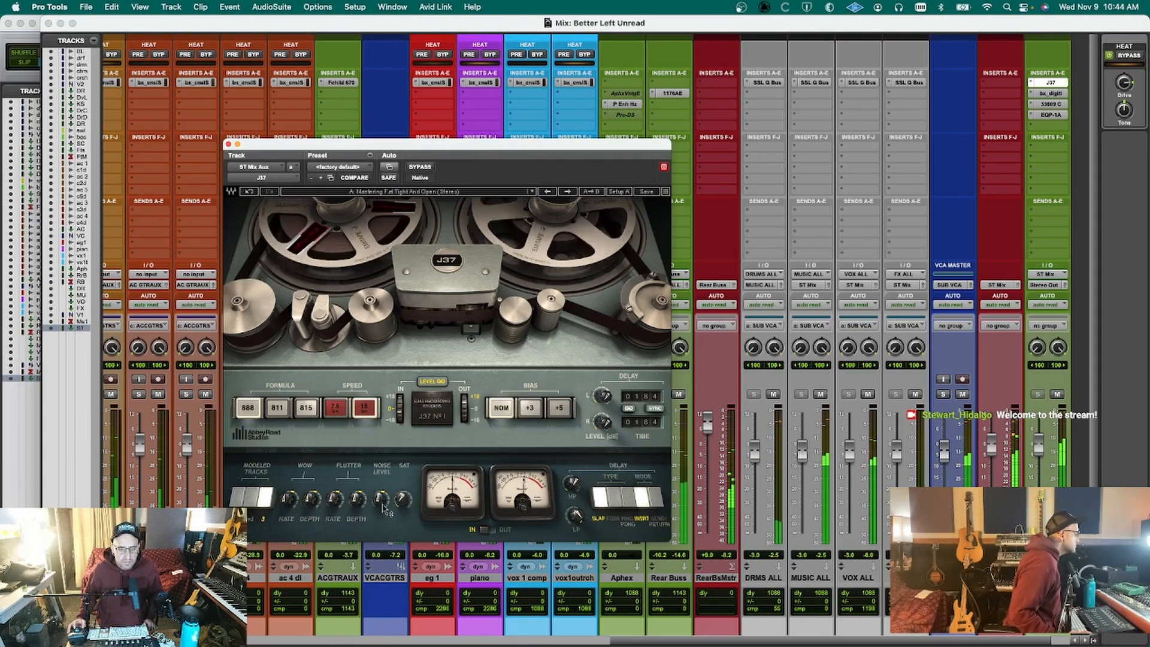
{"action": "left_click_drag", "start_coordinate": [382, 501], "coordinate": [383, 509]}
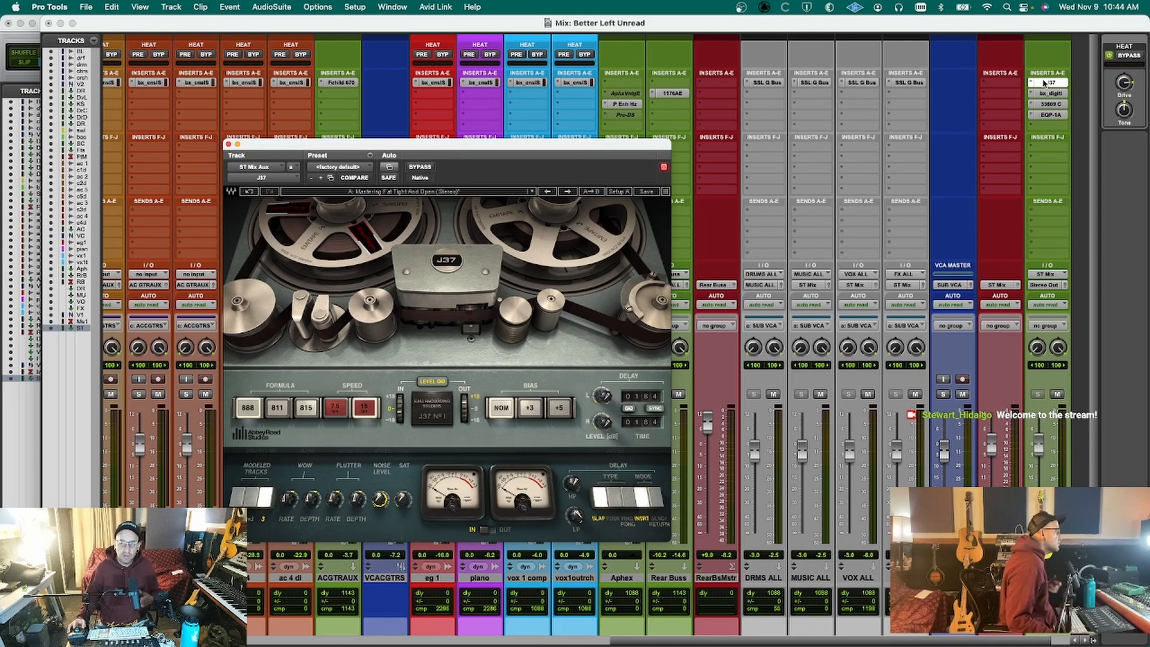
Try the J37 after the EQP-1A, comparing it bypassed and active, and return it to the first insert slot.
{"action": "left_click_drag", "start_coordinate": [1044, 83], "coordinate": [1043, 127]}
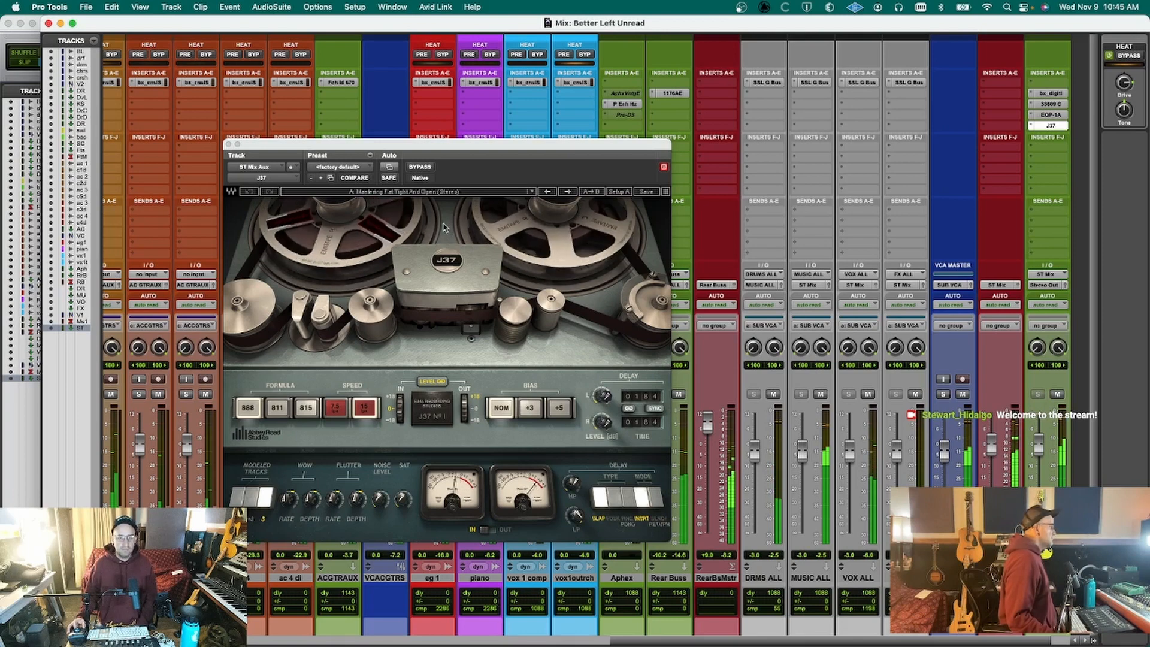
{"action": "left_click", "coordinate": [421, 168]}
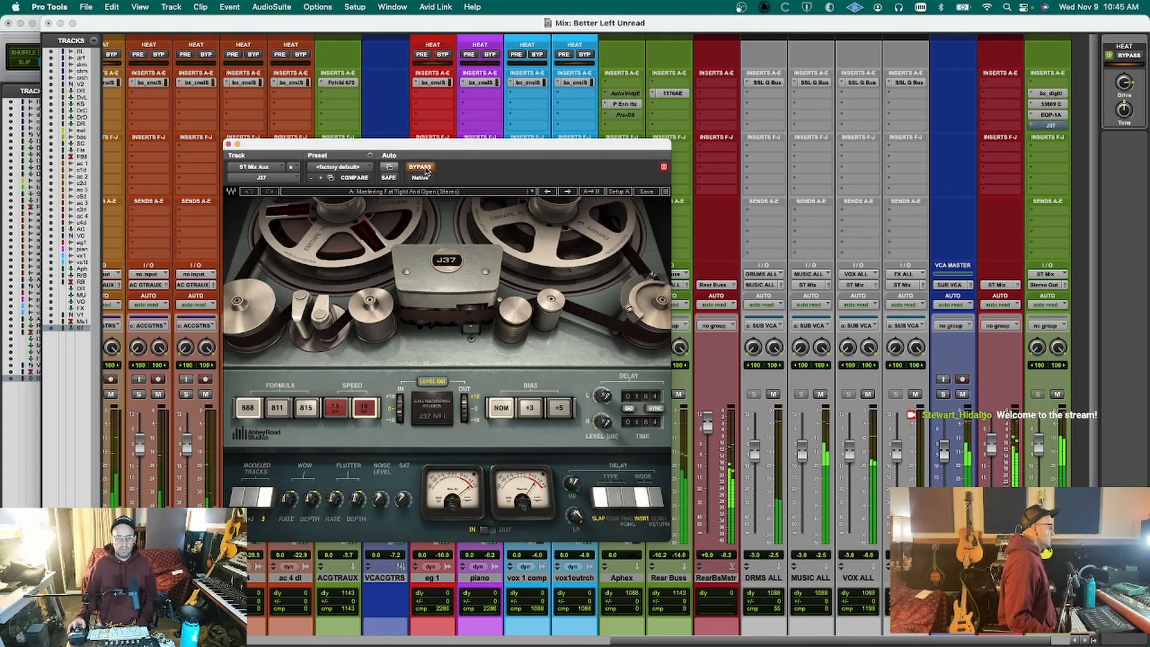
{"action": "left_click", "coordinate": [422, 168]}
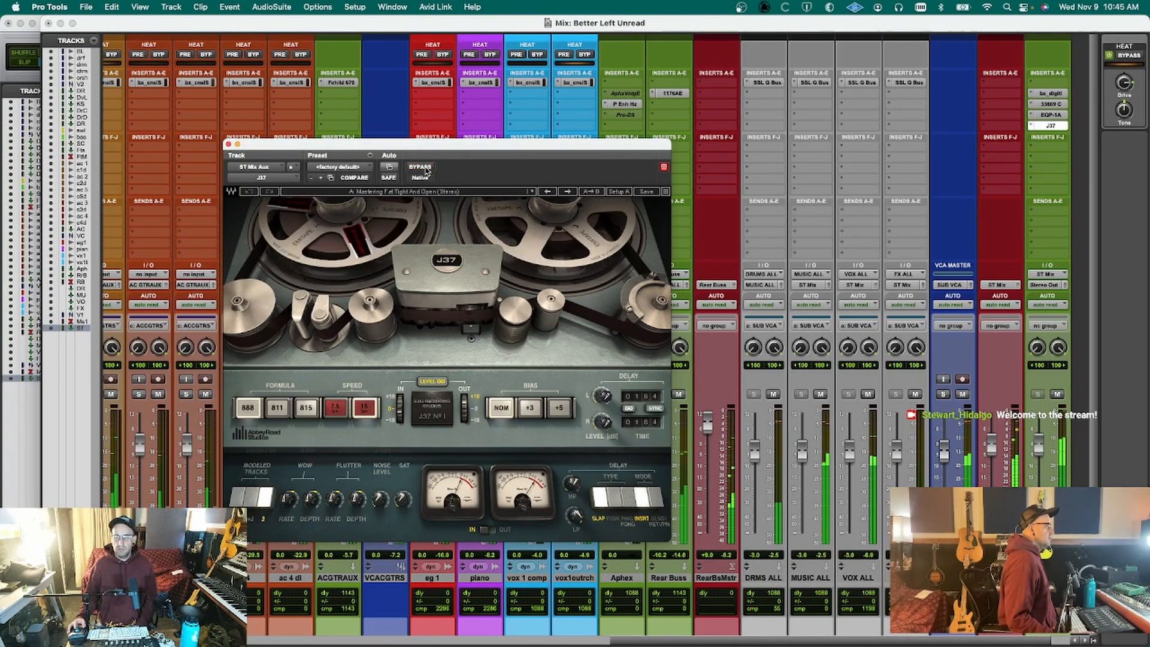
{"action": "left_click_drag", "start_coordinate": [1064, 125], "coordinate": [1060, 84]}
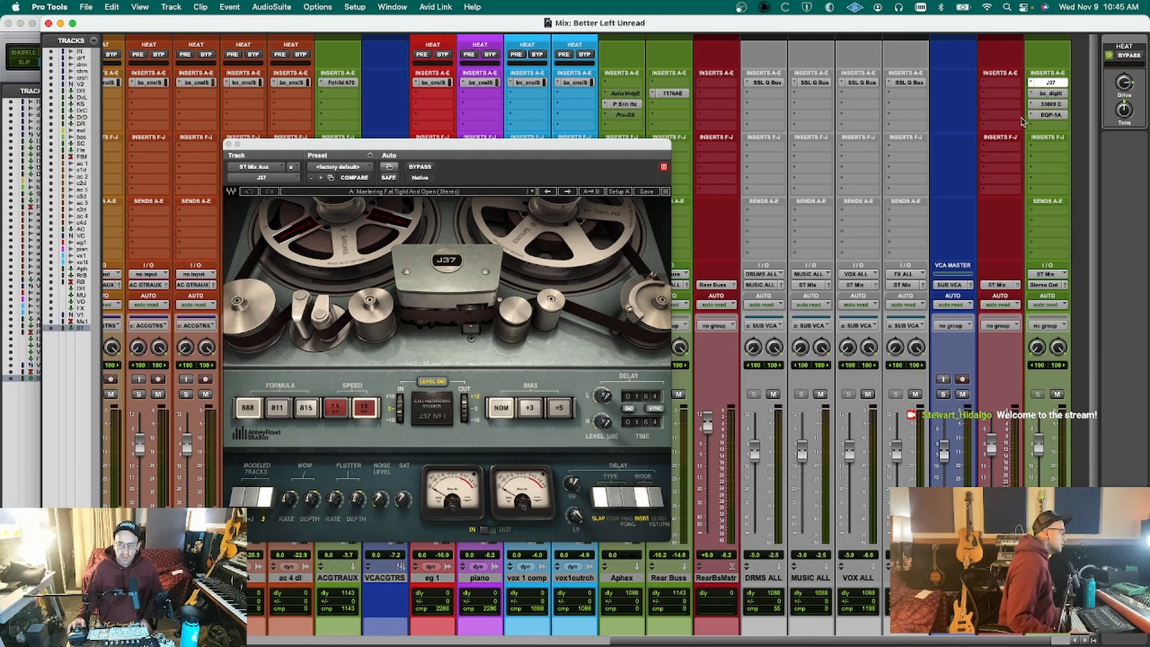
Play the section with the EQP-1A open, save the session, and compare all ST Mix inserts bypassed and active.
{"action": "left_click", "coordinate": [1054, 114]}
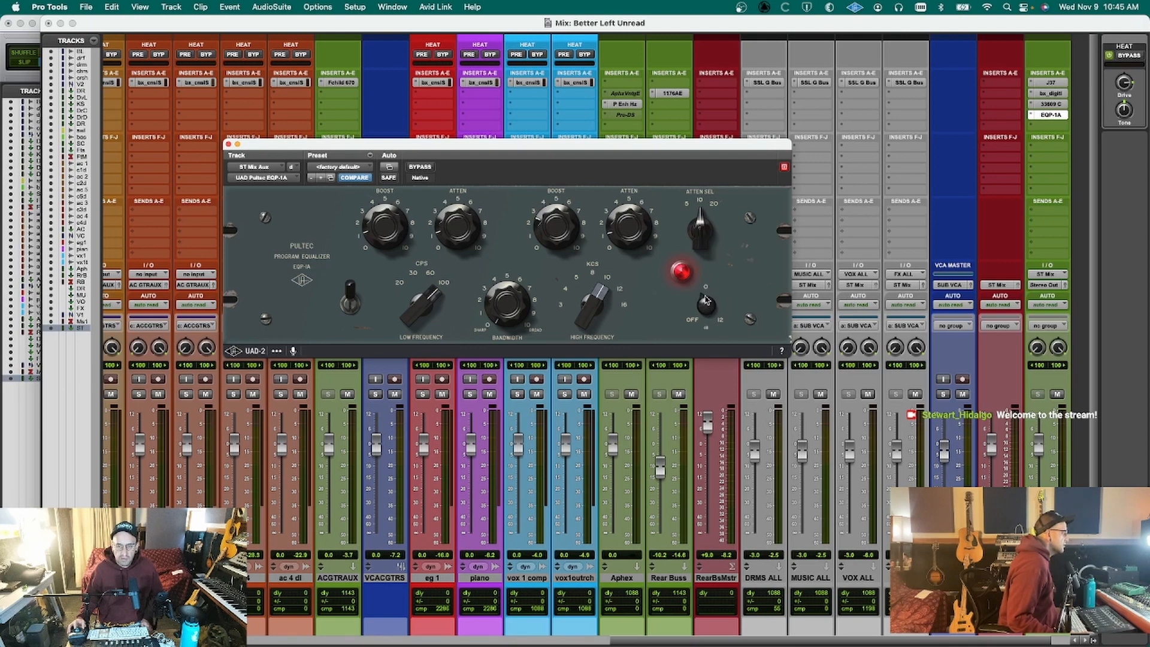
{"action": "key", "text": "space"}
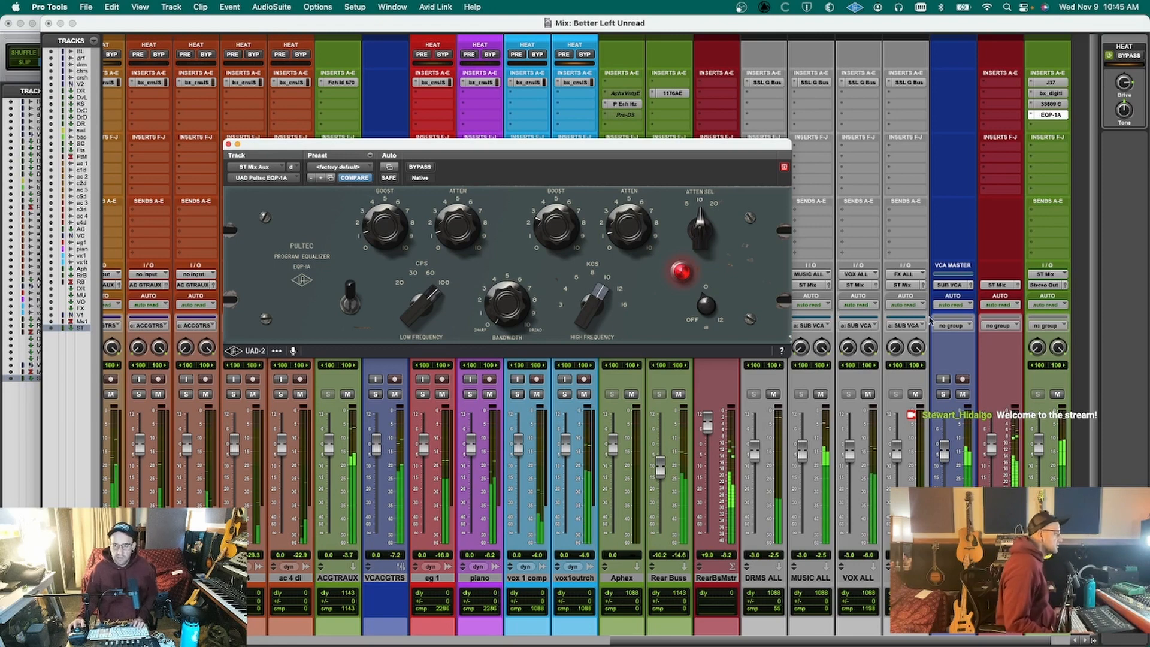
{"action": "key", "text": "super+s"}
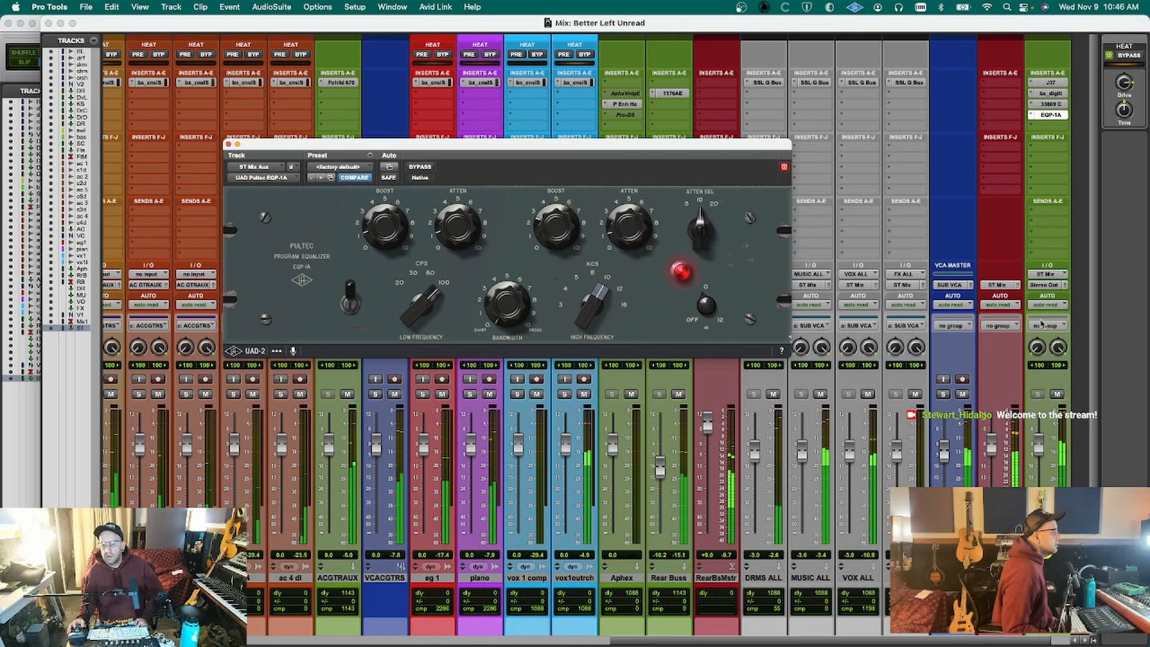
{"action": "key", "text": "shift+a"}
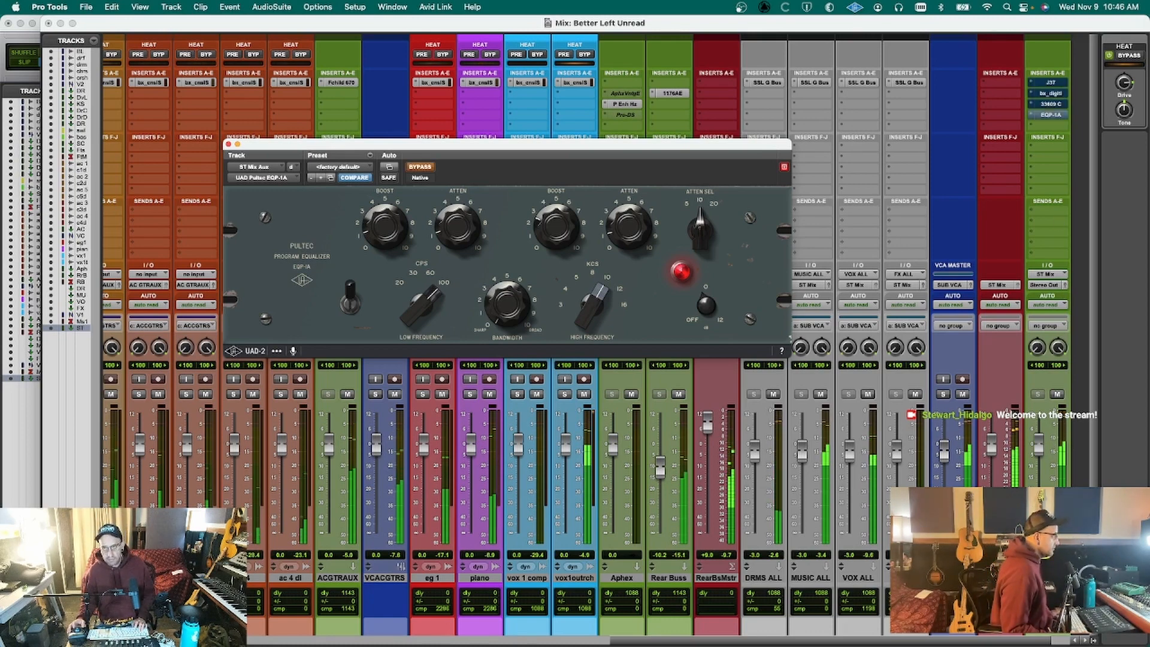
{"action": "key", "text": "shift+a"}
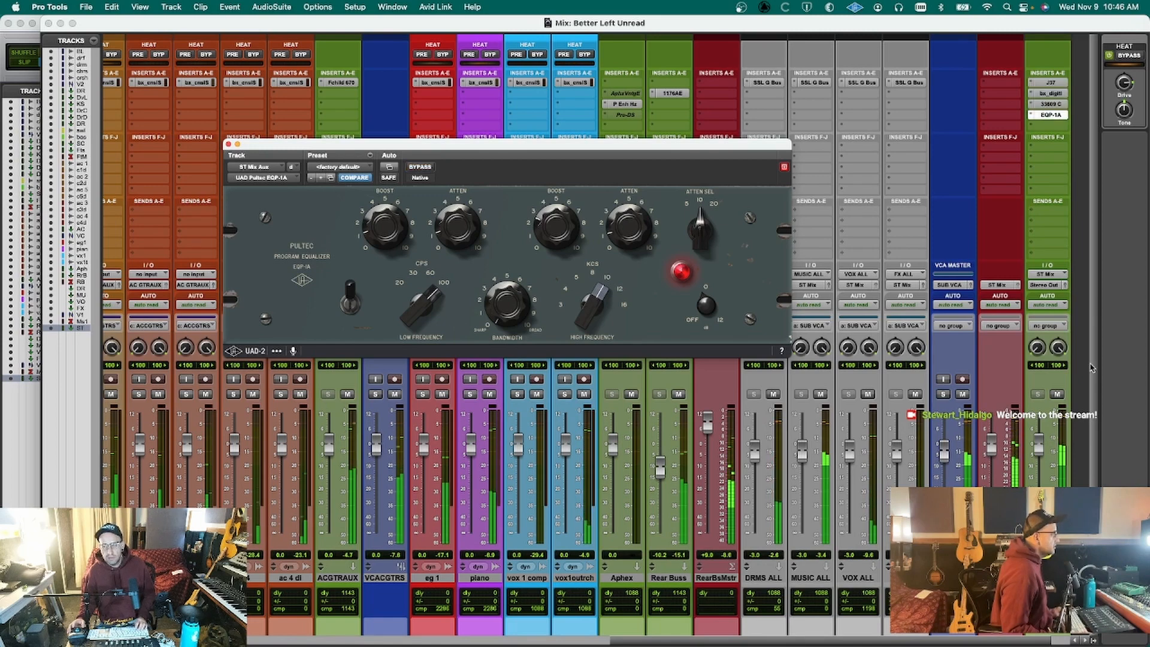
In ST Mix's bx_digital V3, set the Mono-Section MF band to 208 Hz with a -2.5 dB gain and a narrower Q.
{"action": "left_click", "coordinate": [1048, 95]}
{"action": "left_click", "coordinate": [1048, 95]}
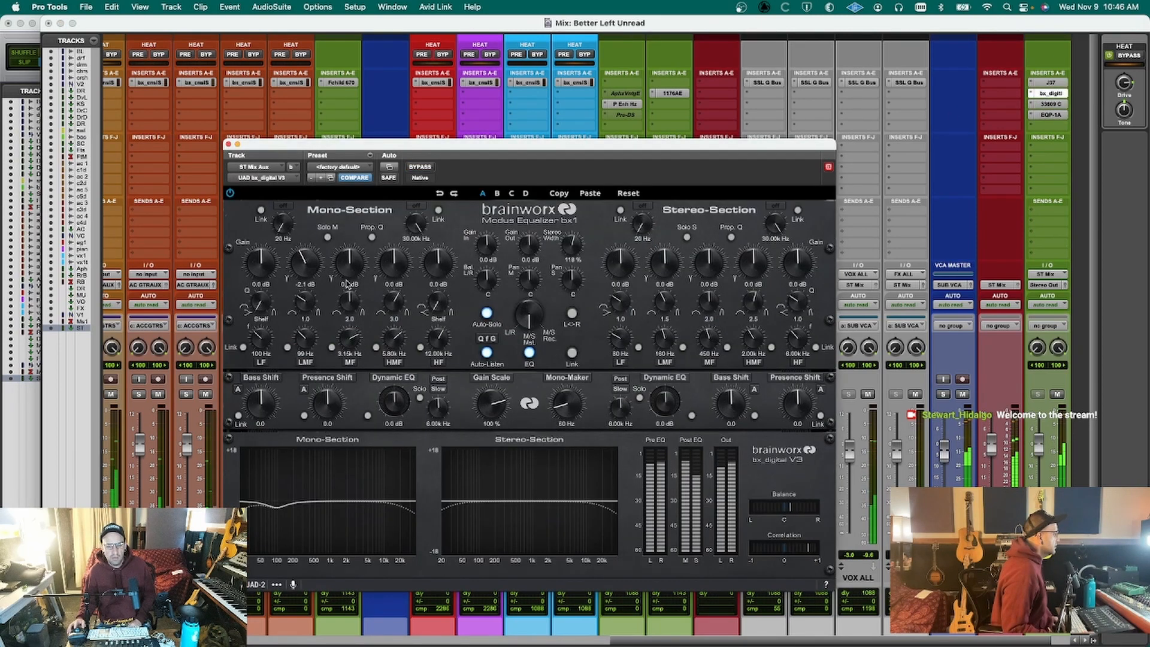
{"action": "left_click_drag", "start_coordinate": [346, 341], "coordinate": [345, 338]}
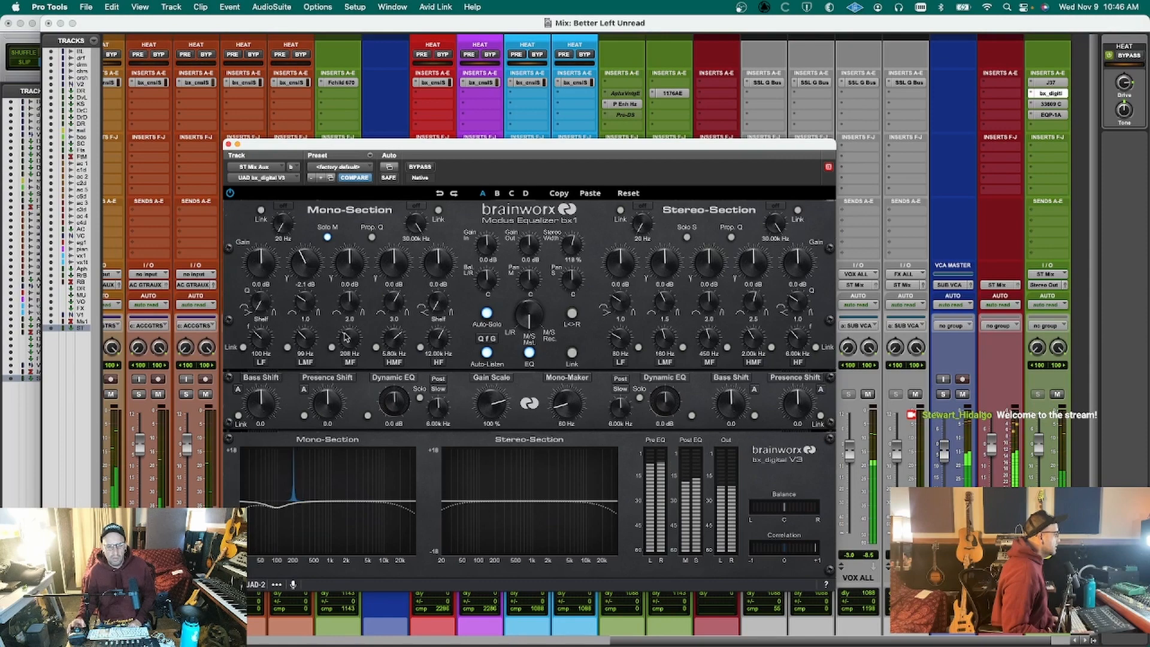
{"action": "left_click_drag", "start_coordinate": [345, 337], "coordinate": [346, 336]}
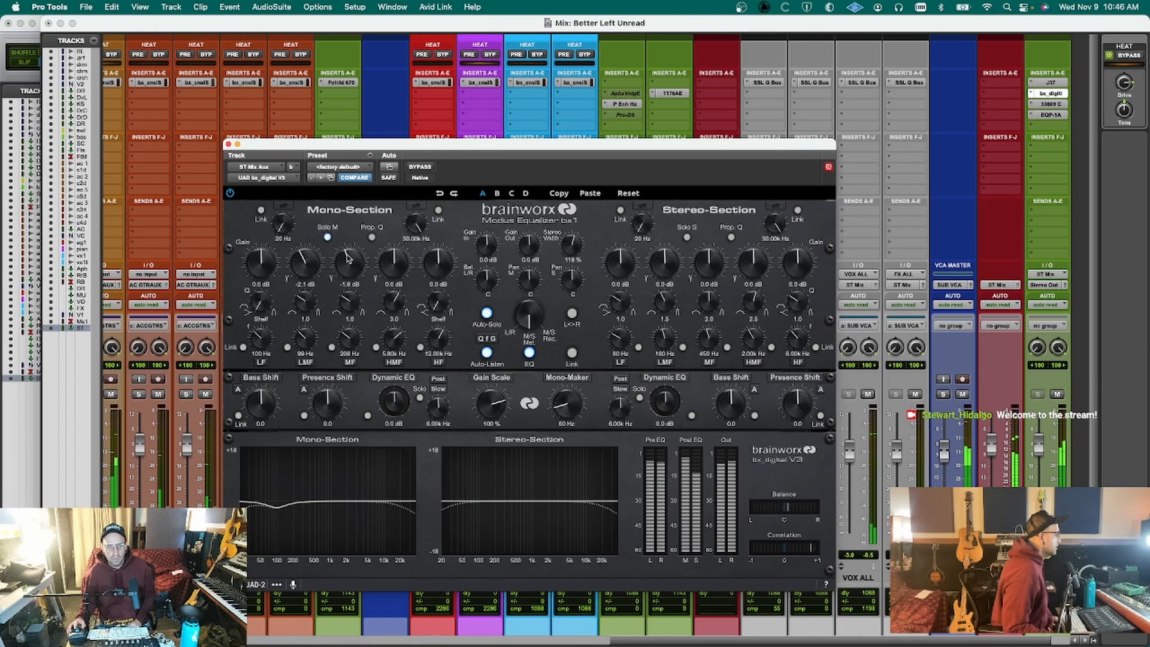
{"action": "left_click_drag", "start_coordinate": [347, 258], "coordinate": [347, 260]}
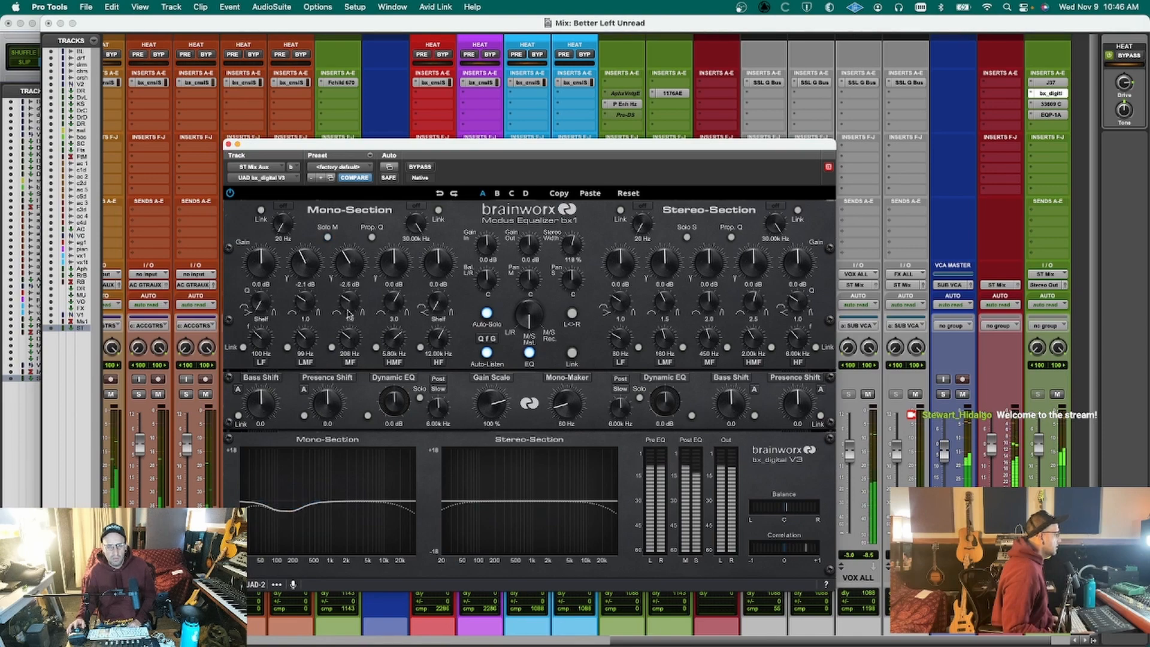
{"action": "left_click_drag", "start_coordinate": [347, 306], "coordinate": [353, 292]}
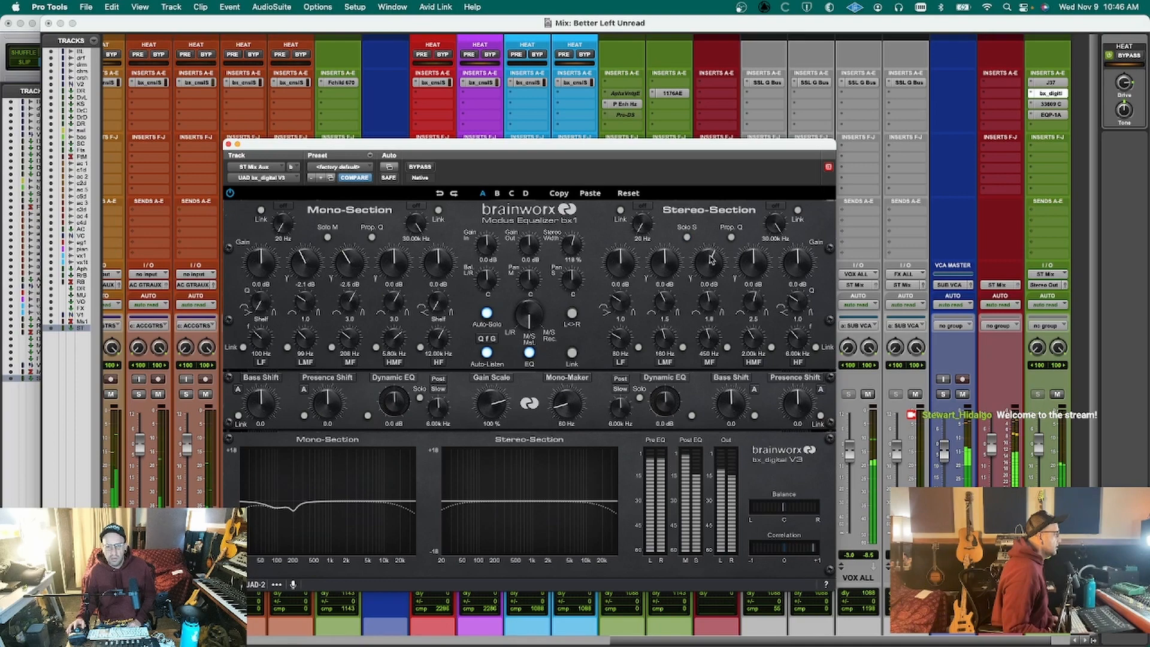
Set the Stereo-Section's 450 Hz MF gain to -3.6 dB and close the bx_digital V3 window.
{"action": "left_click_drag", "start_coordinate": [708, 262], "coordinate": [705, 262]}
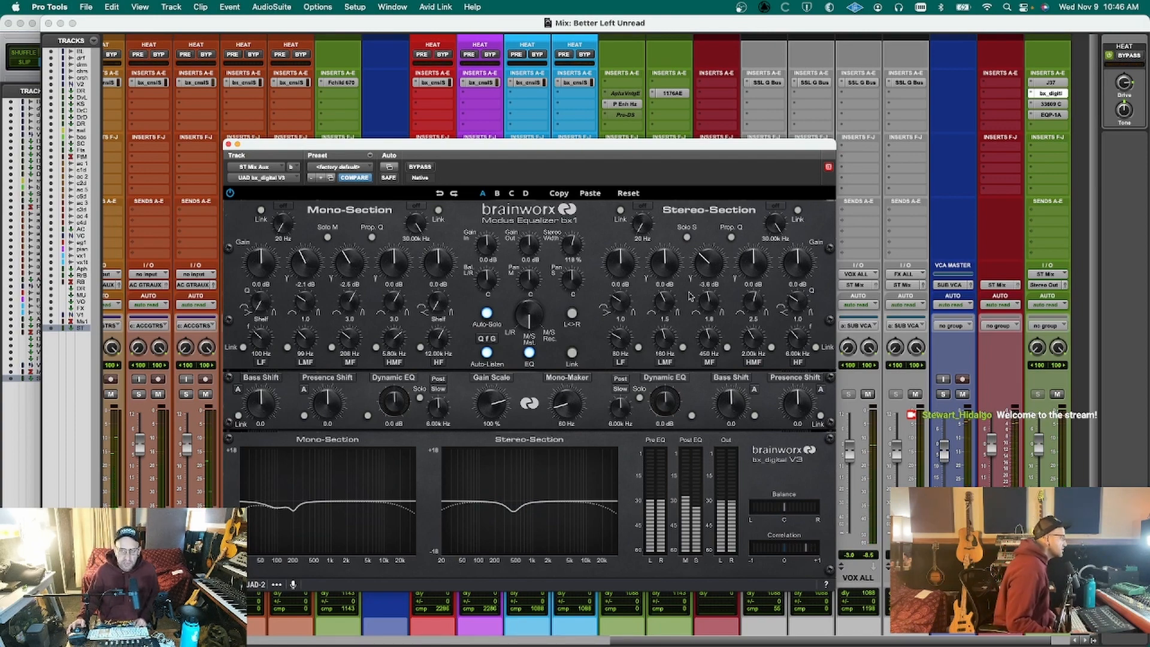
{"action": "key", "text": "super+w"}
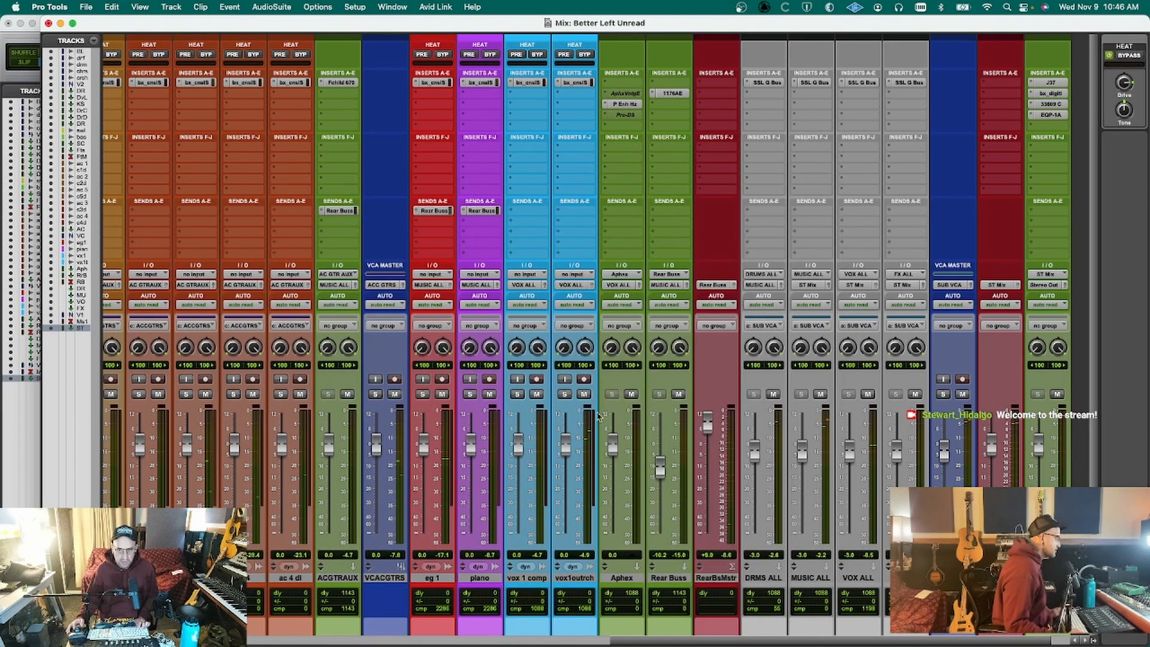
Bring the bass and acoustic guitar channels into view in the mixer and switch to the Edit window.
{"action": "left_click_drag", "start_coordinate": [641, 642], "coordinate": [374, 642]}
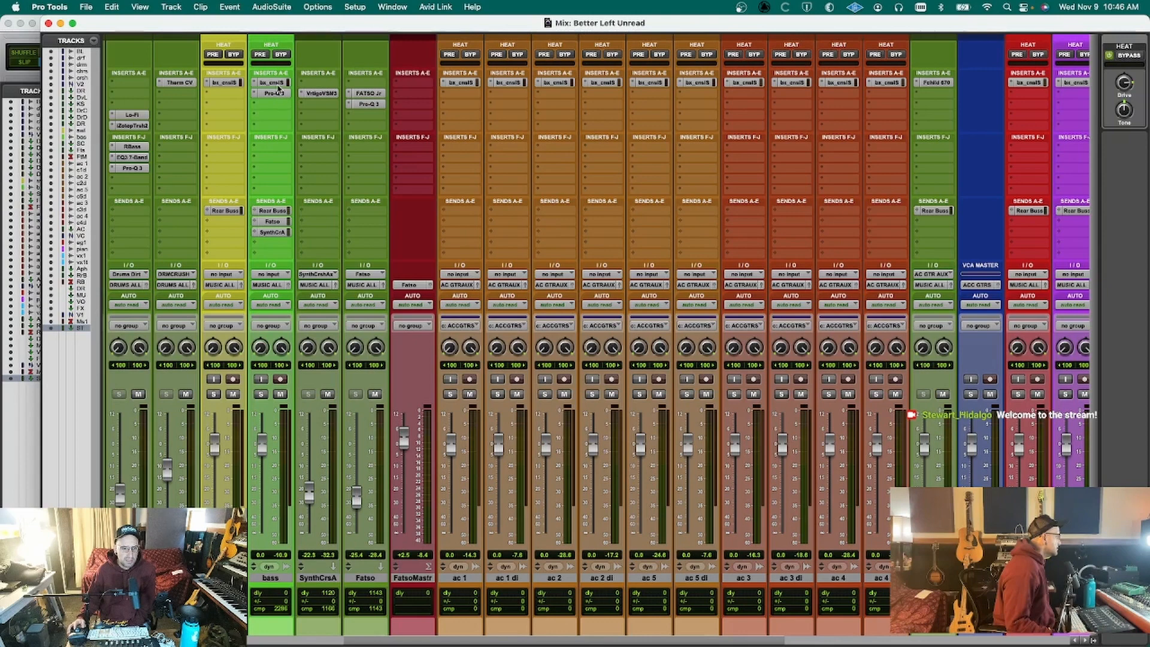
{"action": "key", "text": "super+equal"}
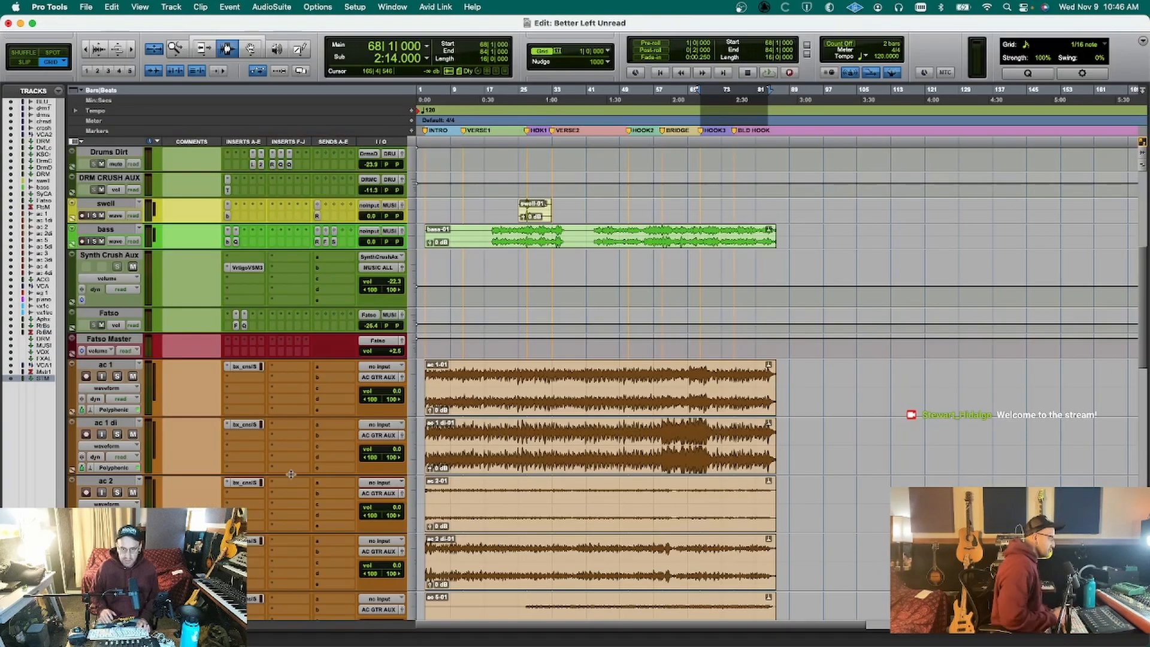
Play the soloed bass track from bar 24 and switch to the Mix window.
{"action": "left_click", "coordinate": [514, 235]}
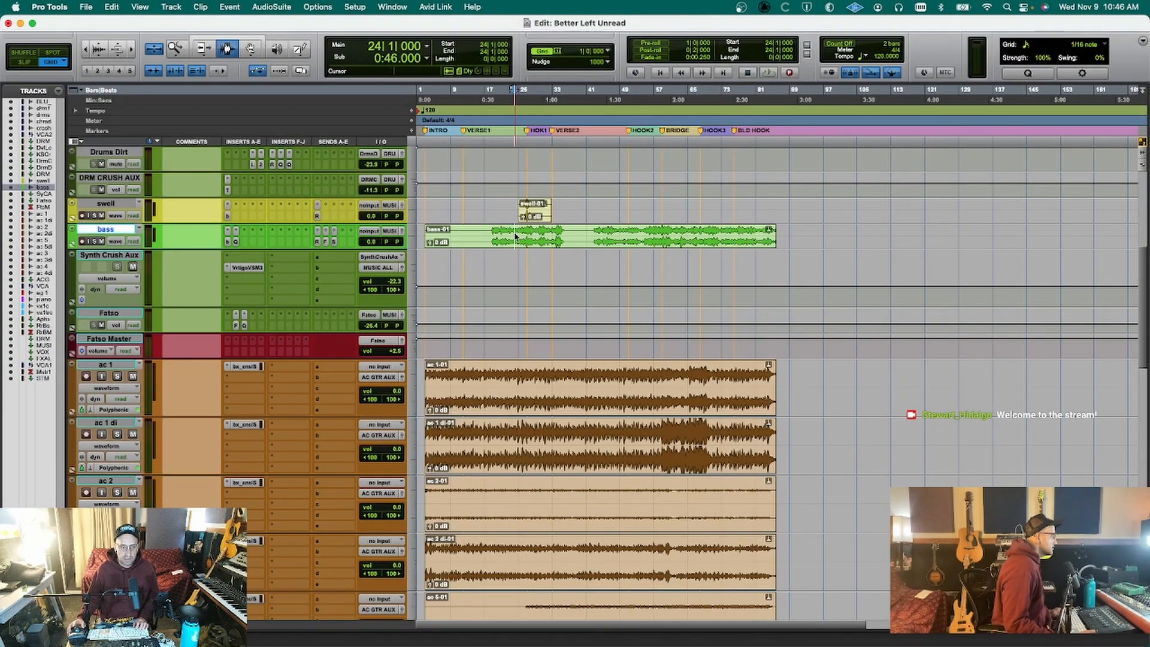
{"action": "key", "text": "space"}
{"action": "key", "text": "super+equal"}
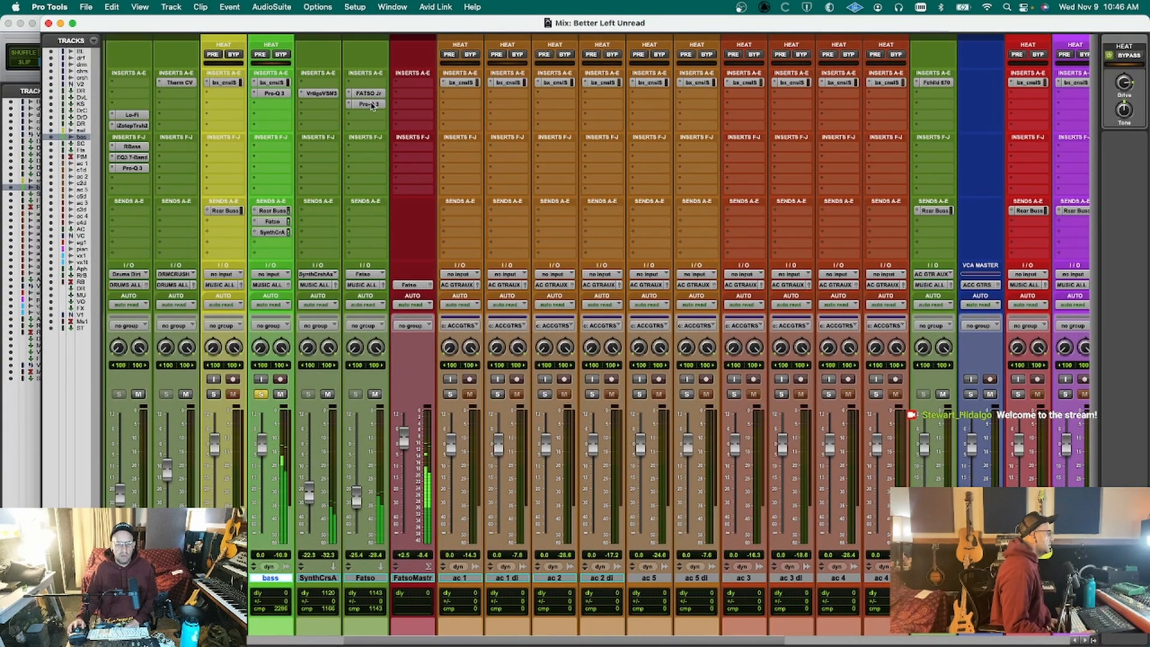
Cut a bell band about 5.5 dB in Fatso's Pro-Q 3, copy that EQ to Synth Crush Aux, and unsolo the bass.
{"action": "left_click", "coordinate": [370, 104]}
{"action": "left_click_drag", "start_coordinate": [454, 348], "coordinate": [455, 362]}
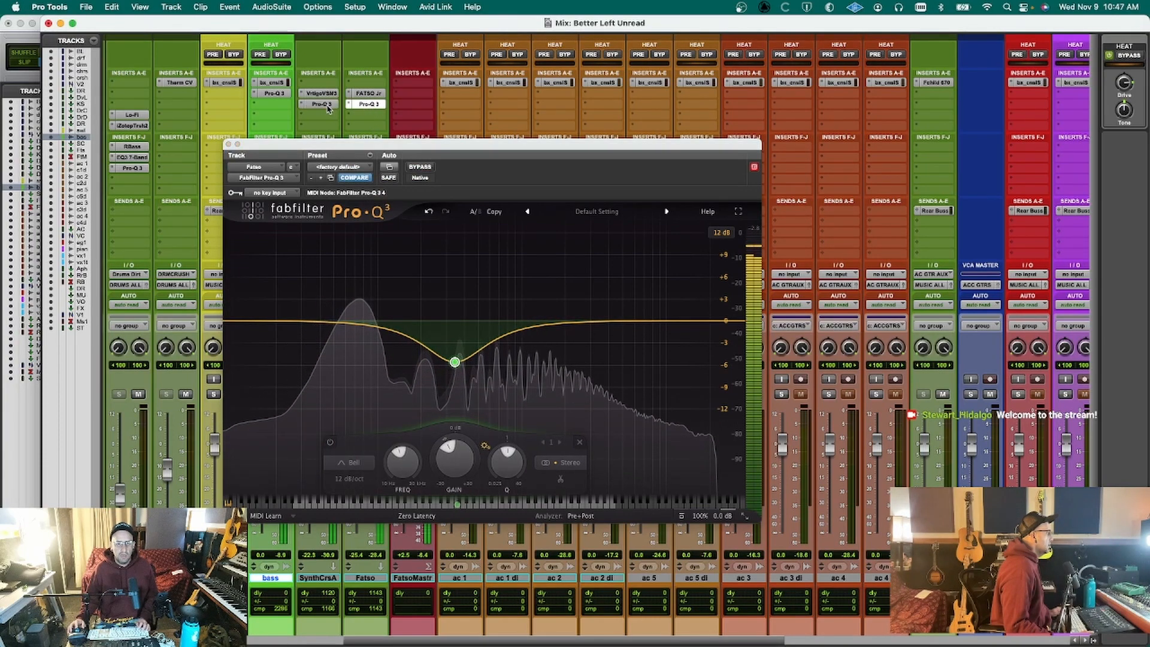
{"action": "left_click", "coordinate": [322, 104]}
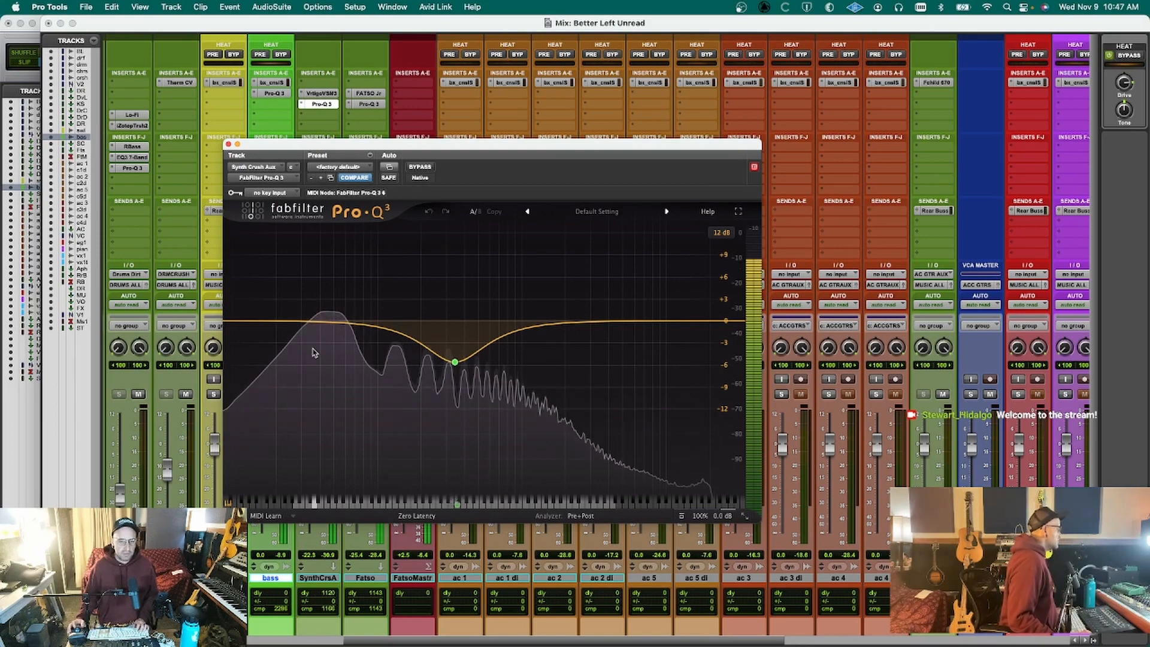
{"action": "key", "text": "super+w"}
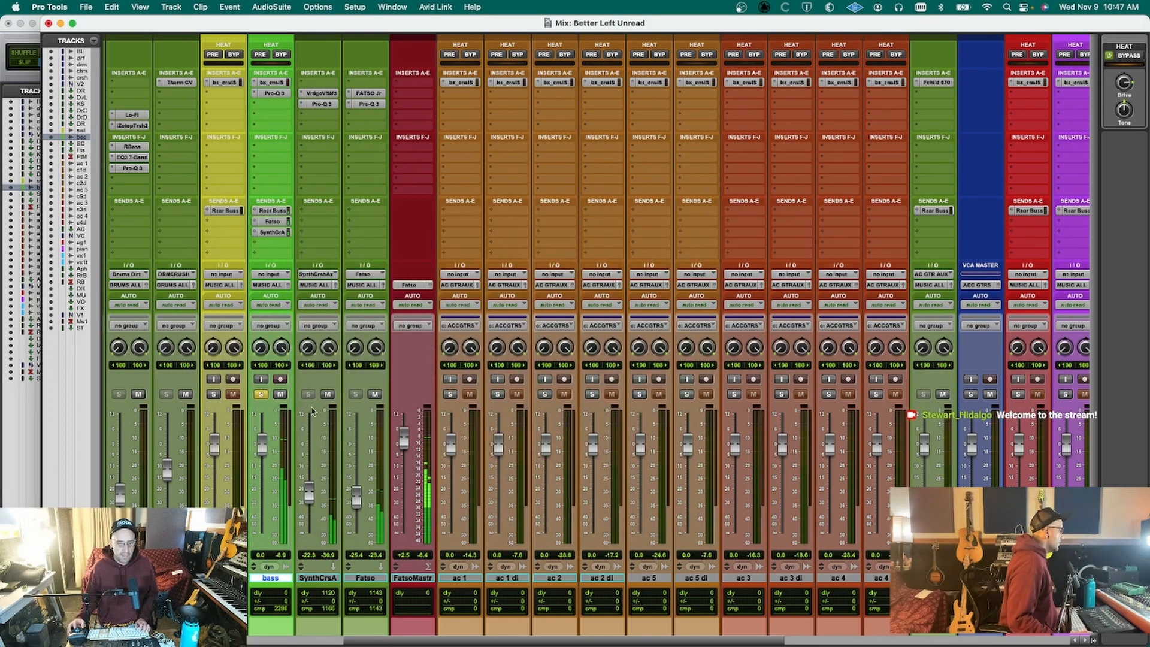
{"action": "left_click", "coordinate": [260, 395]}
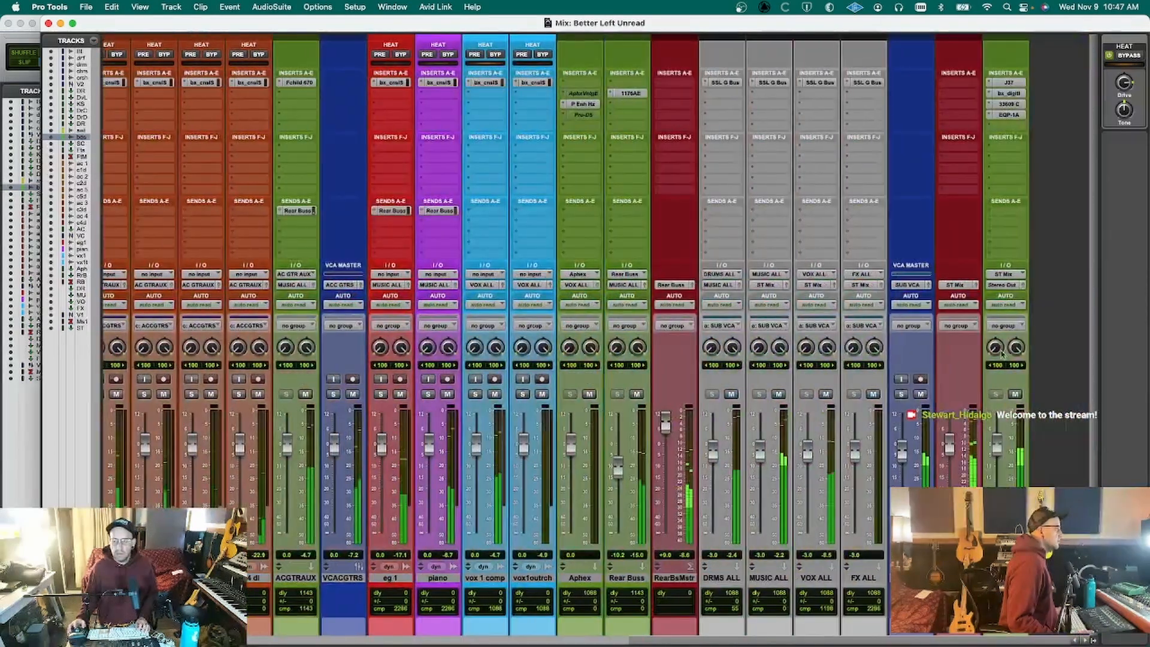
Set the Stereo-Section's 450 Hz MF gain to -1.4 dB in ST Mix's bx_digital V3 and save the session.
{"action": "left_click", "coordinate": [1009, 93]}
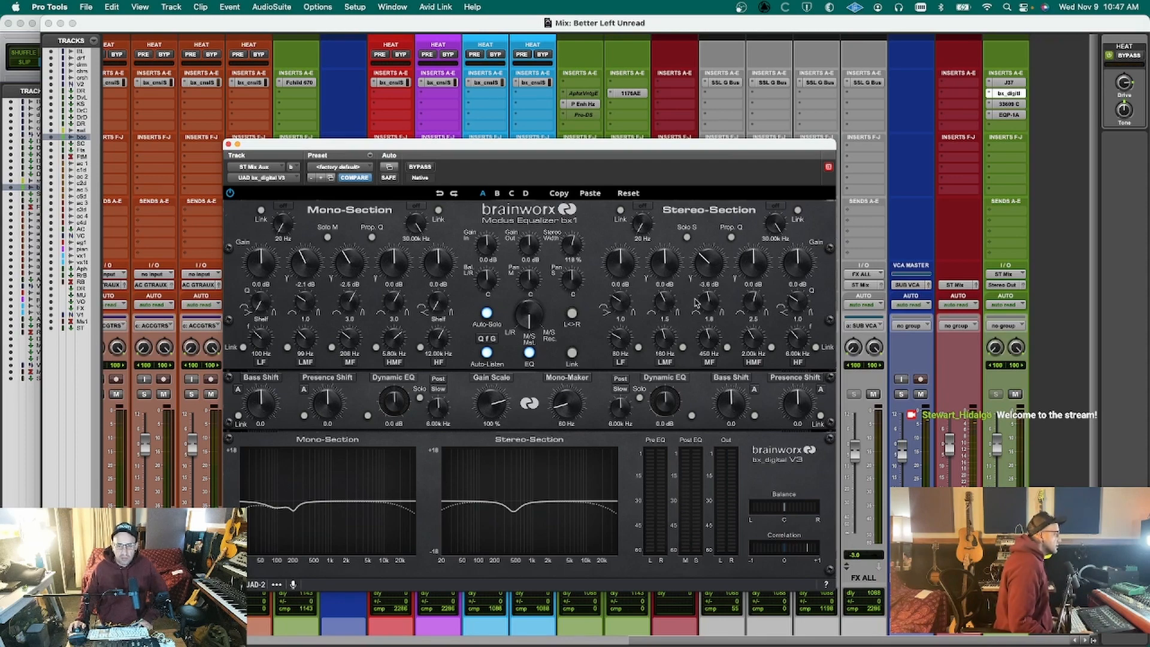
{"action": "left_click_drag", "start_coordinate": [702, 259], "coordinate": [706, 253]}
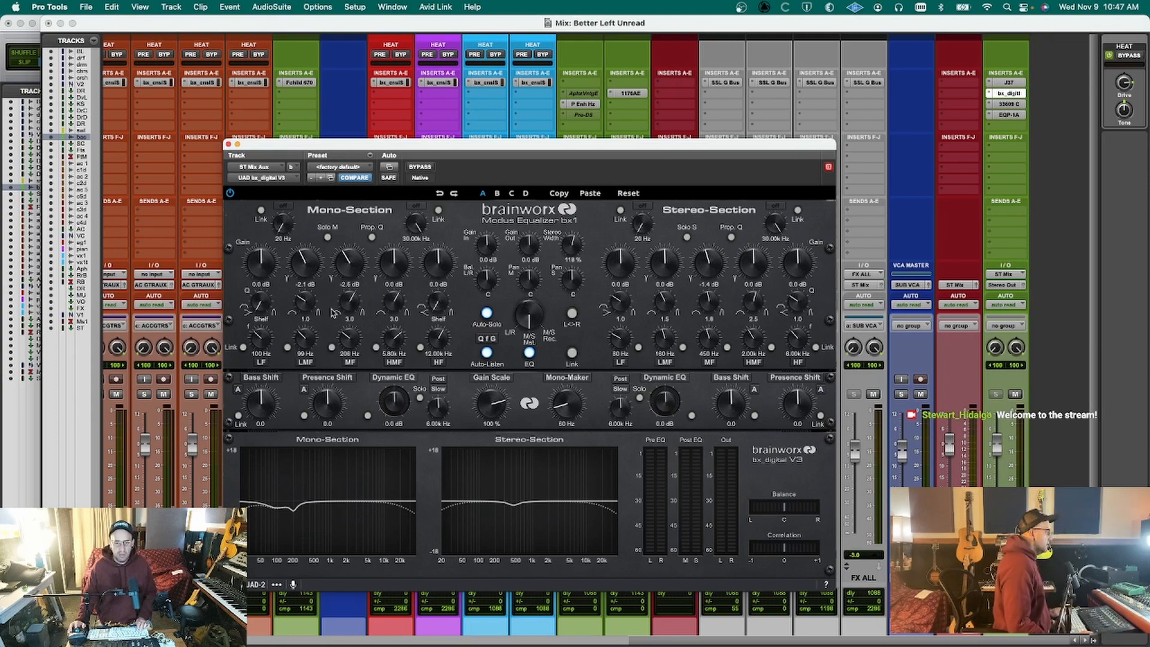
{"action": "key", "text": "super+w"}
{"action": "key", "text": "space"}
{"action": "key", "text": "super+s"}
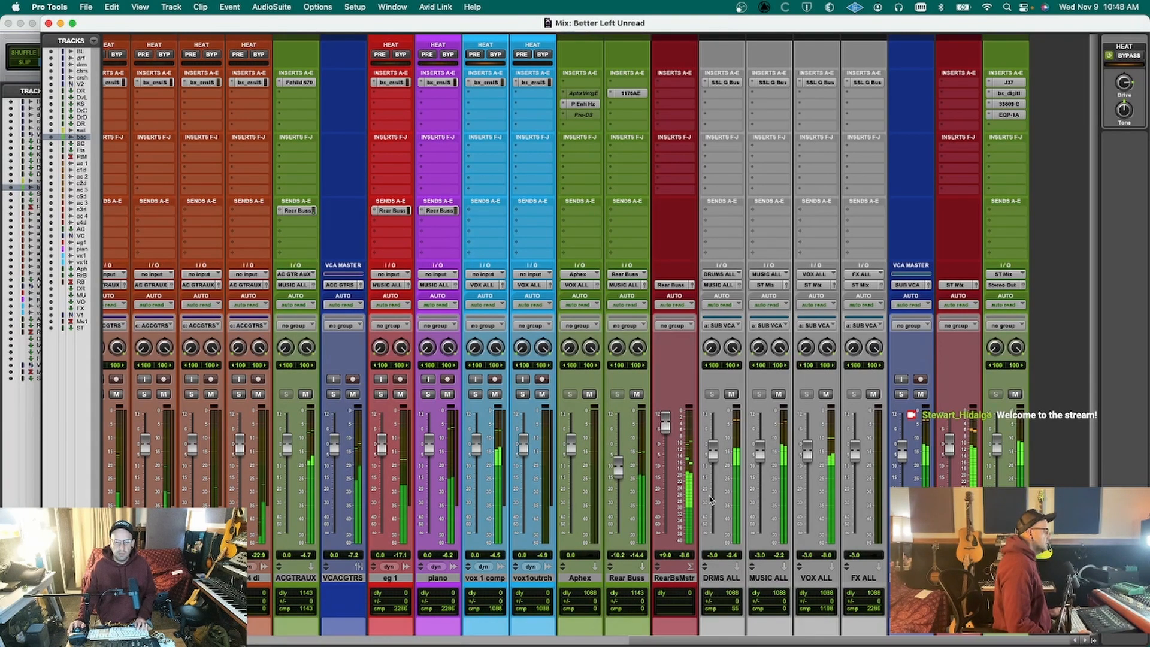
Select the crash track along with its neighbouring drum track and lower the crash fader to -4.8 dB.
{"action": "scroll", "coordinate": [738, 615], "scroll_direction": "left", "scroll_amount": 15}
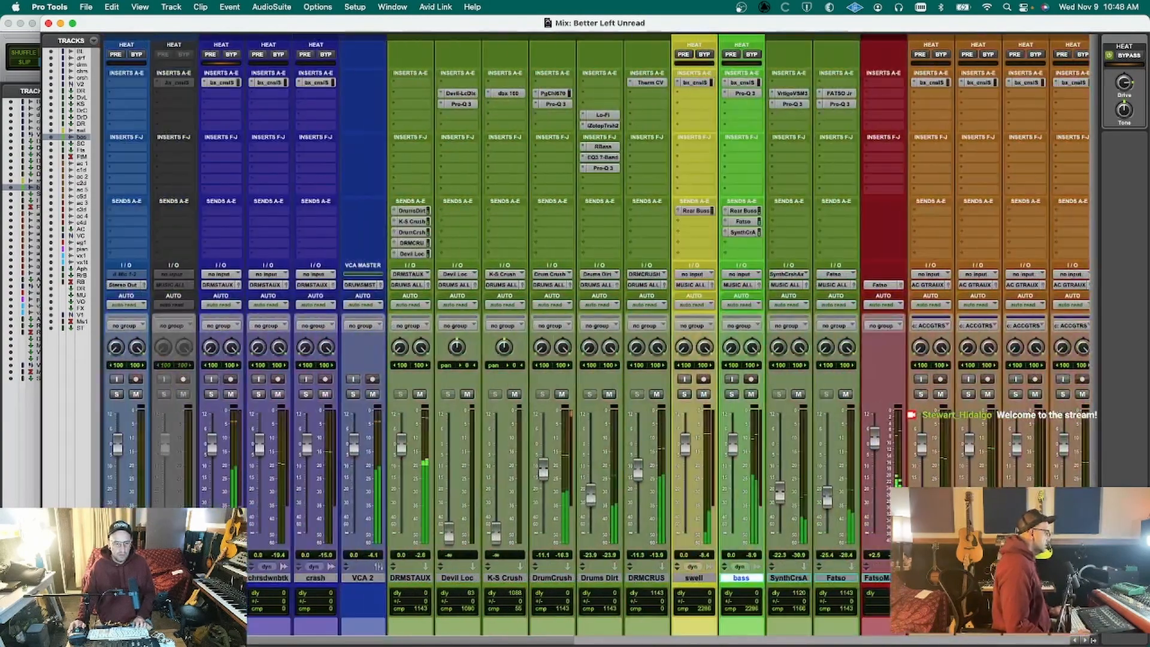
{"action": "left_click", "coordinate": [269, 577]}
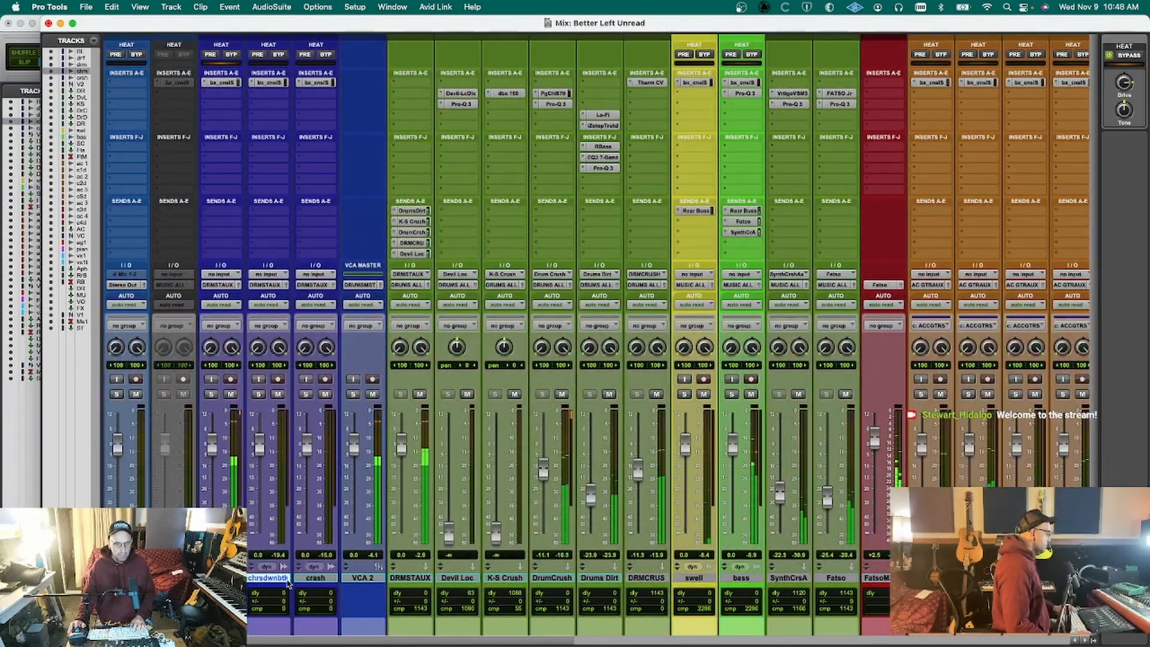
{"action": "left_click", "coordinate": [310, 579], "text": "shift"}
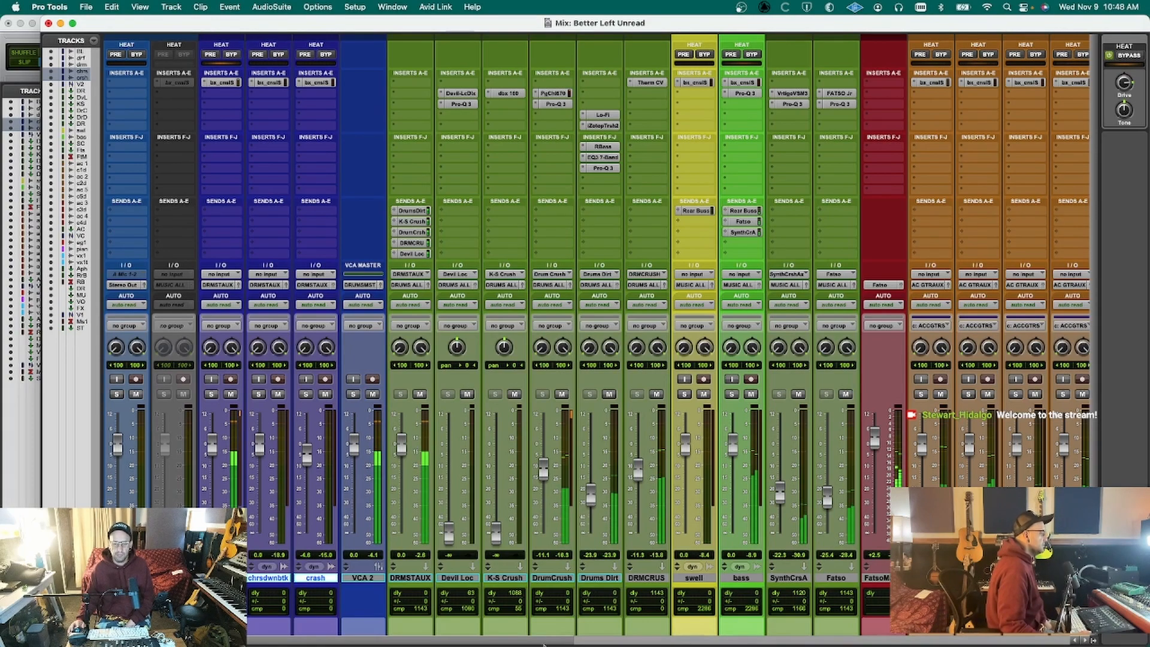
Inspect the SSL G Bus compressor settings on VOX ALL and MUSIC ALL during playback.
{"action": "left_click", "coordinate": [742, 641]}
{"action": "left_click_drag", "start_coordinate": [741, 641], "coordinate": [1045, 641]}
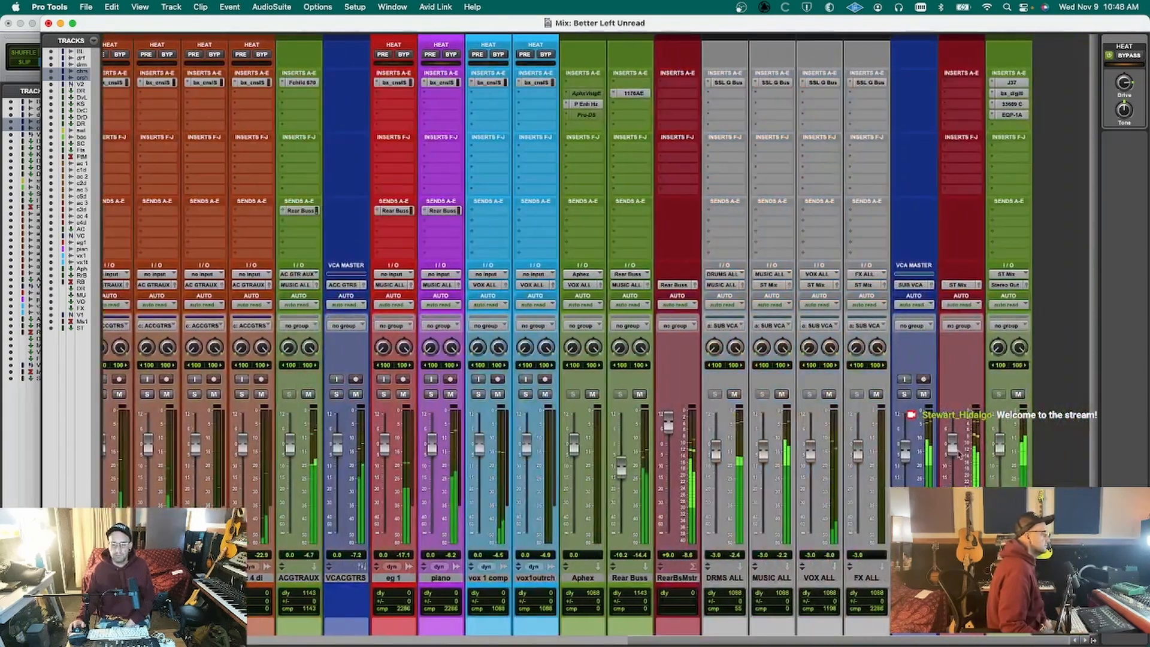
{"action": "left_click", "coordinate": [823, 82]}
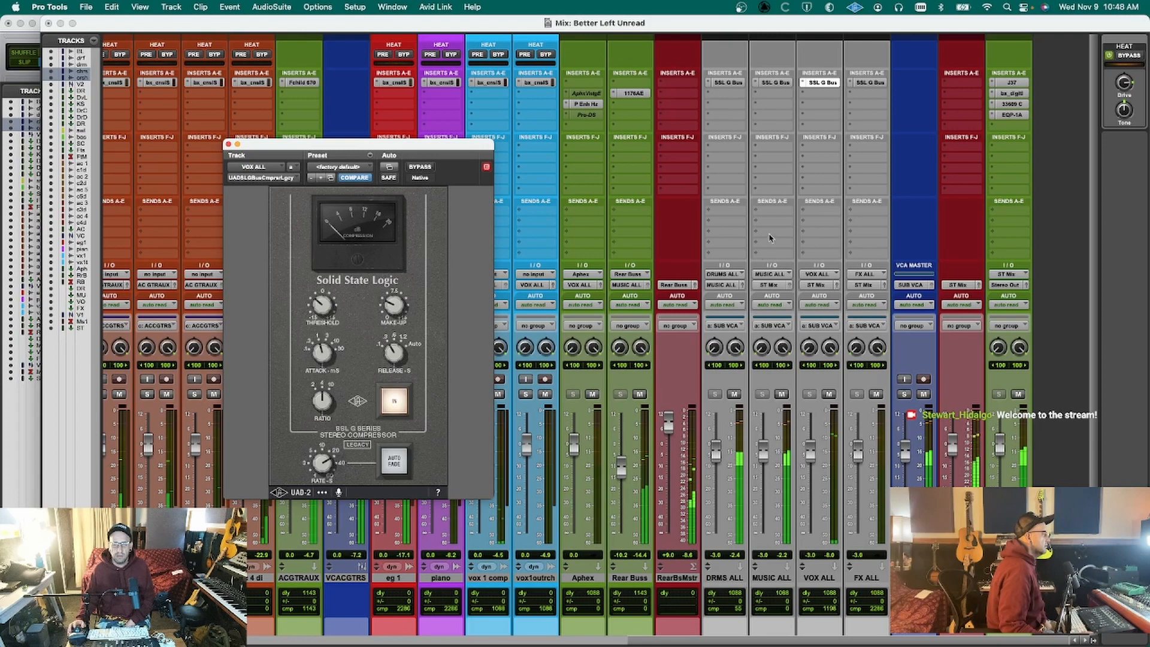
{"action": "left_click", "coordinate": [776, 82]}
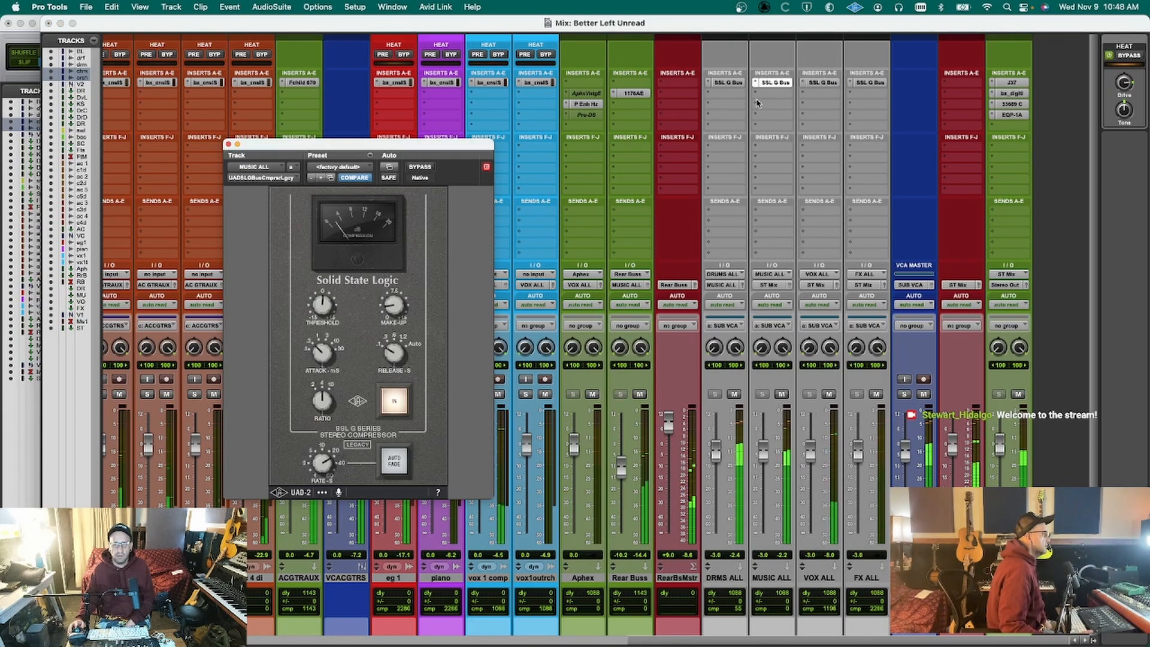
Insert FabFilter Pro-Q 3 on MUSIC ALL and add a dynamic bell cut of -1.39 dB at about 1624 Hz.
{"action": "left_click", "coordinate": [773, 93]}
{"action": "mouse_move", "coordinate": [806, 106]}
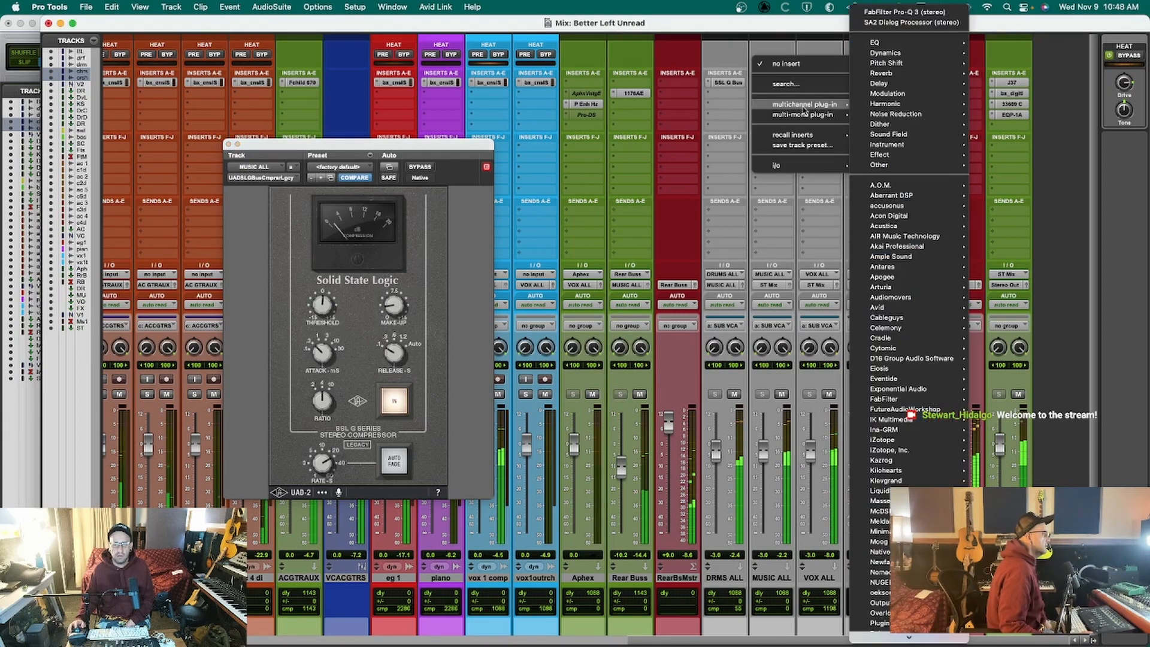
{"action": "left_click", "coordinate": [906, 24]}
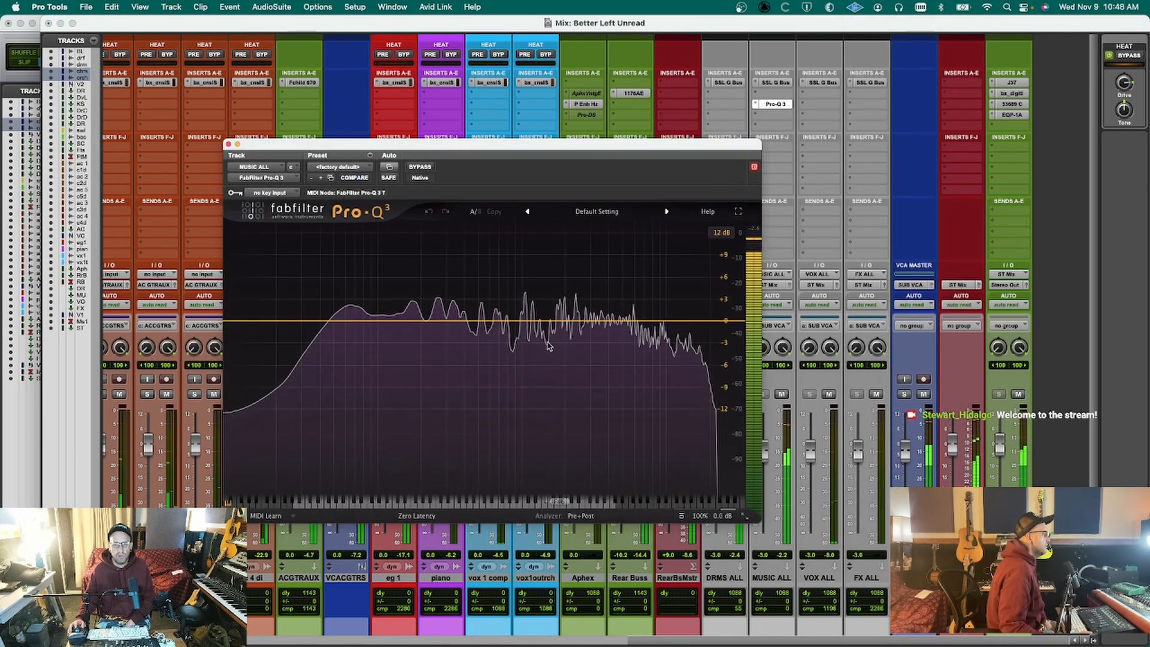
{"action": "left_click_drag", "start_coordinate": [557, 323], "coordinate": [552, 330]}
{"action": "right_click", "coordinate": [552, 330]}
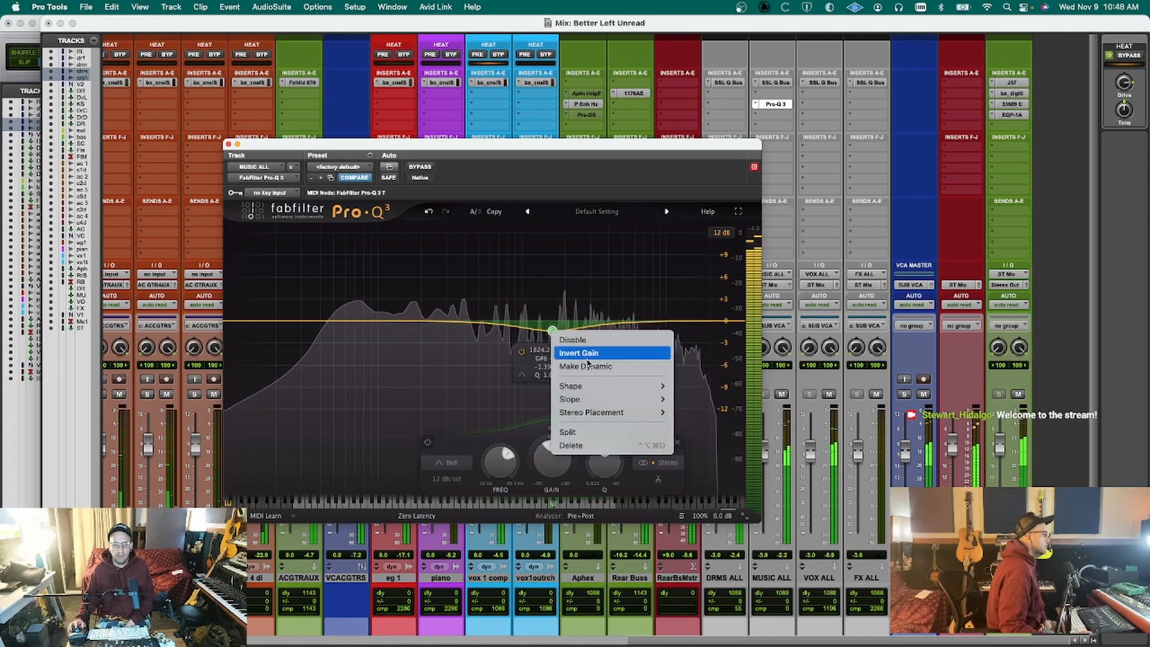
{"action": "left_click", "coordinate": [589, 366]}
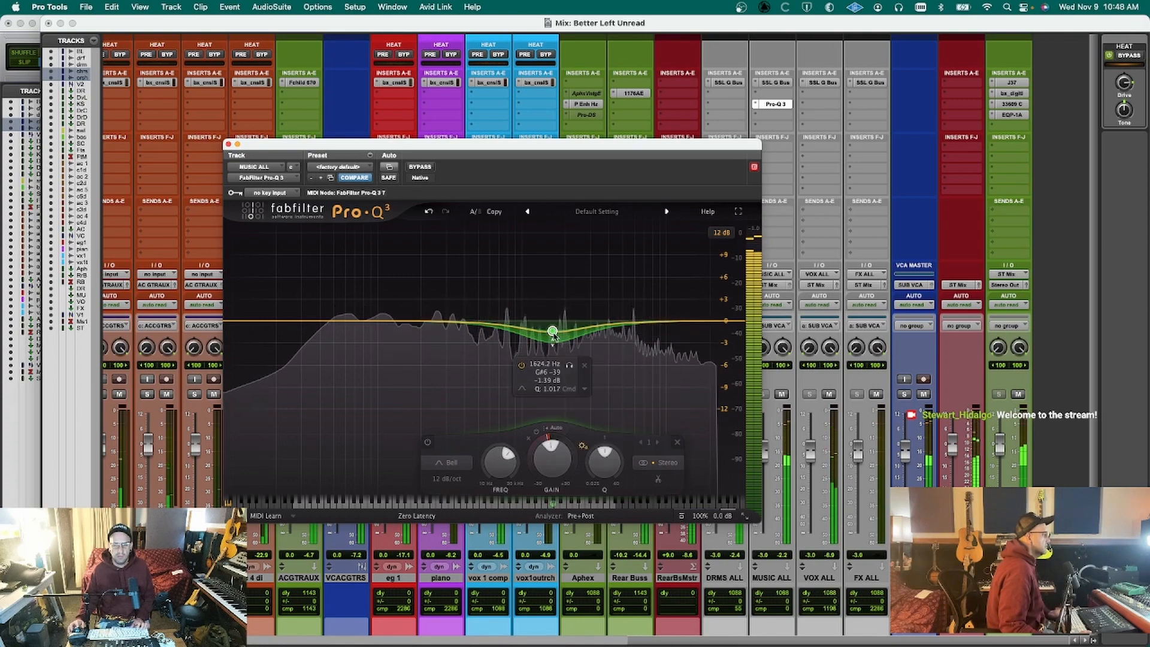
{"action": "key", "text": "super+w"}
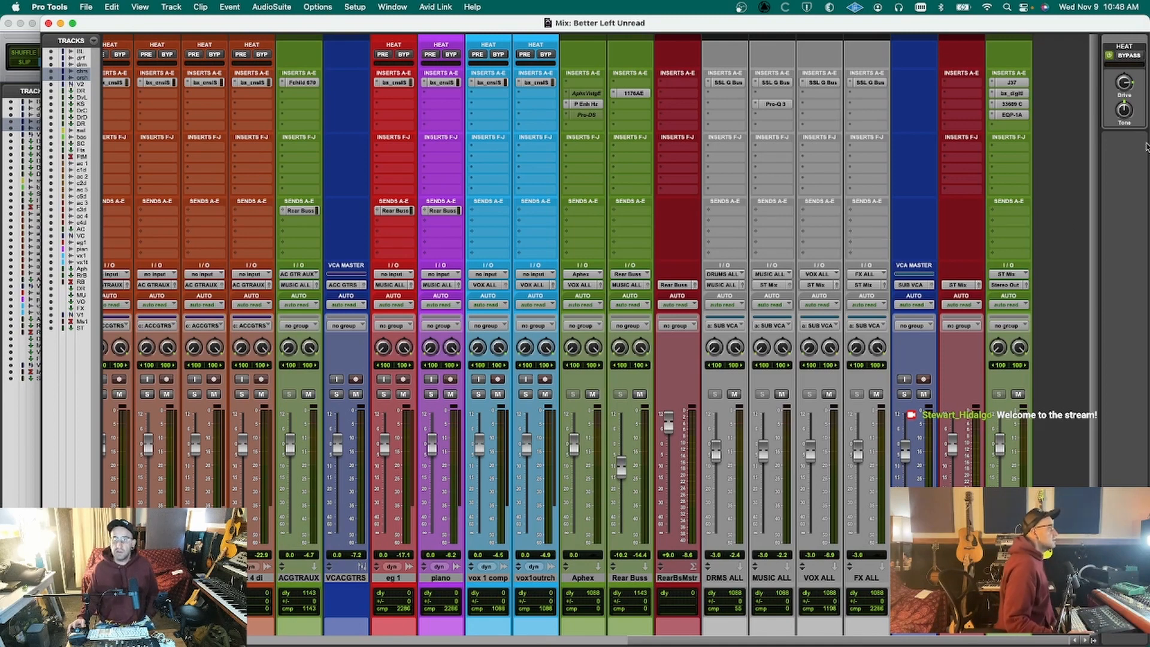
Insert UAD Vertigo VSM-3 (stereo) after the EQP-1A on ST Mix and load its HiFi your Mix preset.
{"action": "left_click", "coordinate": [996, 130]}
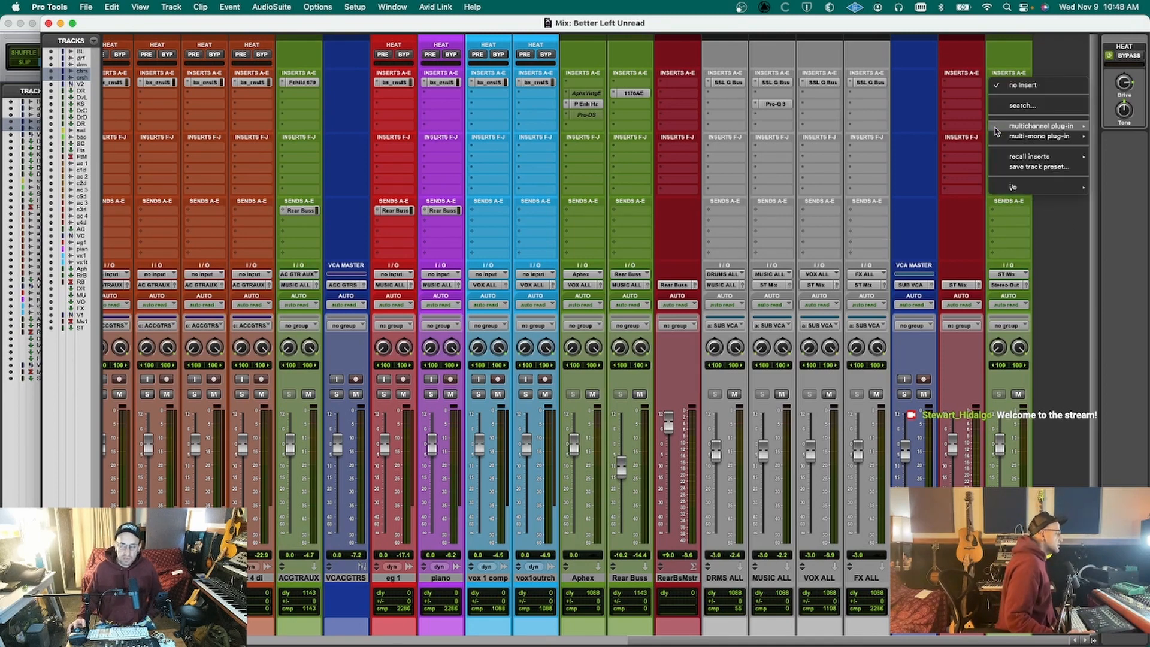
{"action": "mouse_move", "coordinate": [1000, 127]}
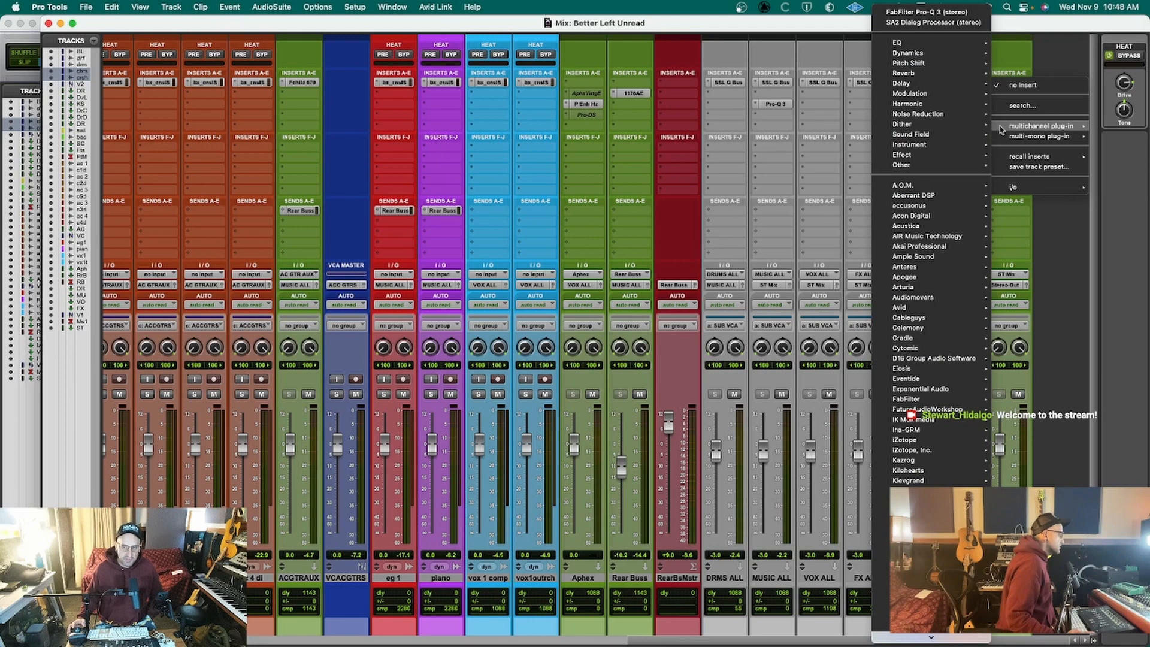
{"action": "scroll", "coordinate": [916, 431], "scroll_direction": "down", "scroll_amount": 10}
{"action": "mouse_move", "coordinate": [917, 432]}
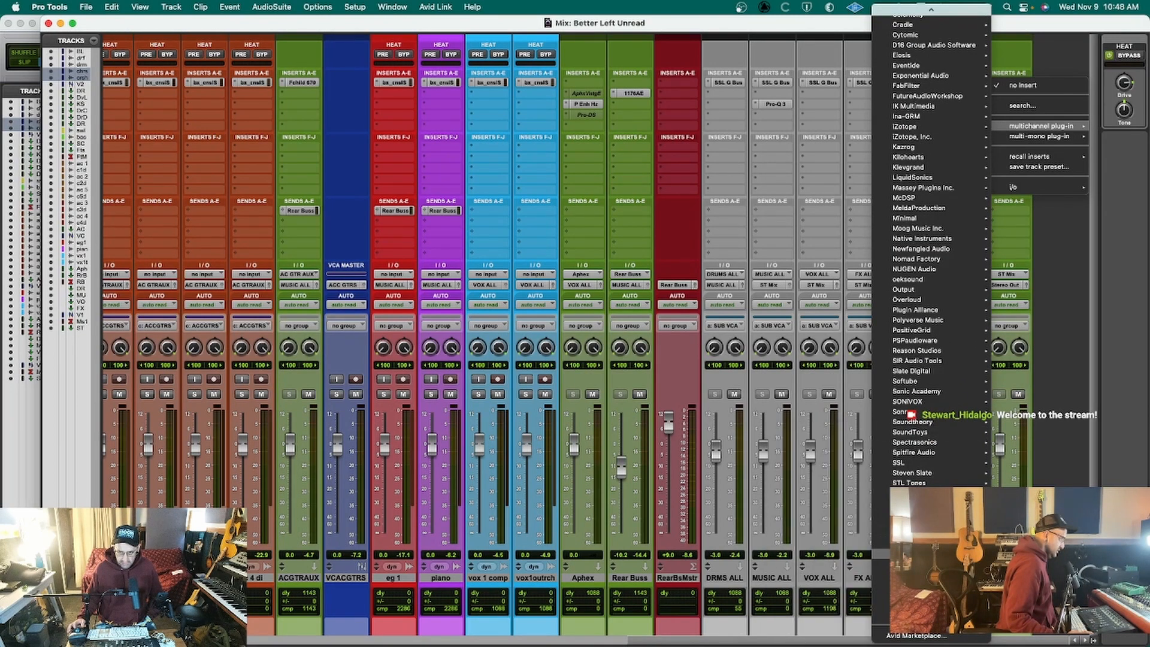
{"action": "mouse_move", "coordinate": [881, 553]}
{"action": "scroll", "coordinate": [851, 563], "scroll_direction": "down", "scroll_amount": 15}
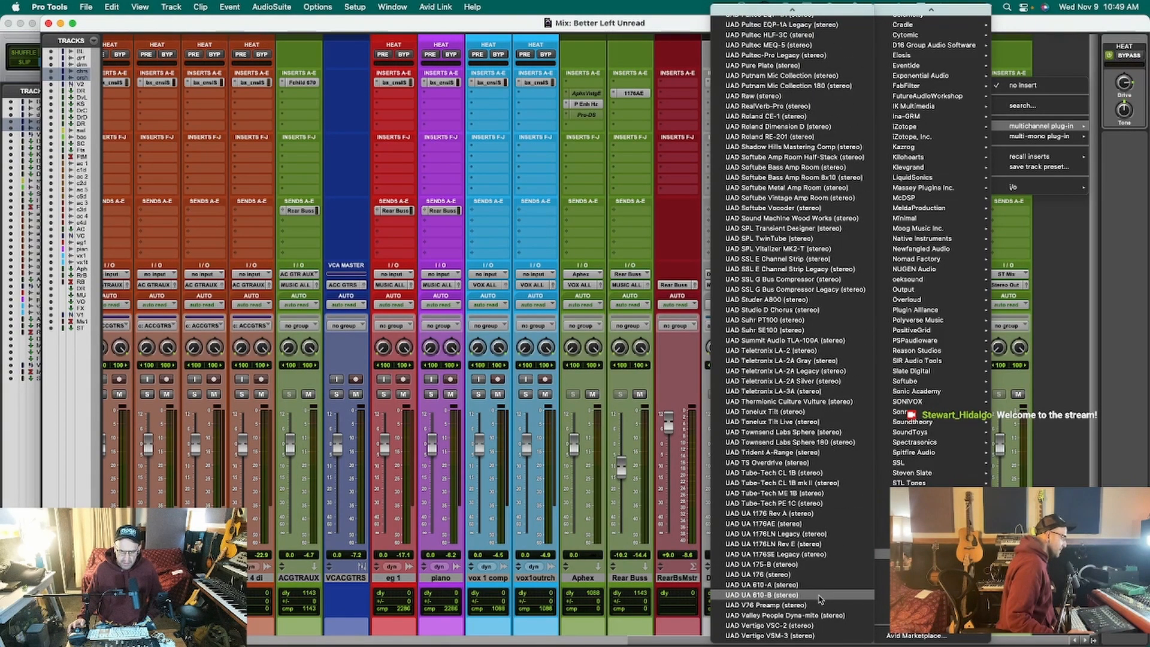
{"action": "left_click", "coordinate": [814, 638]}
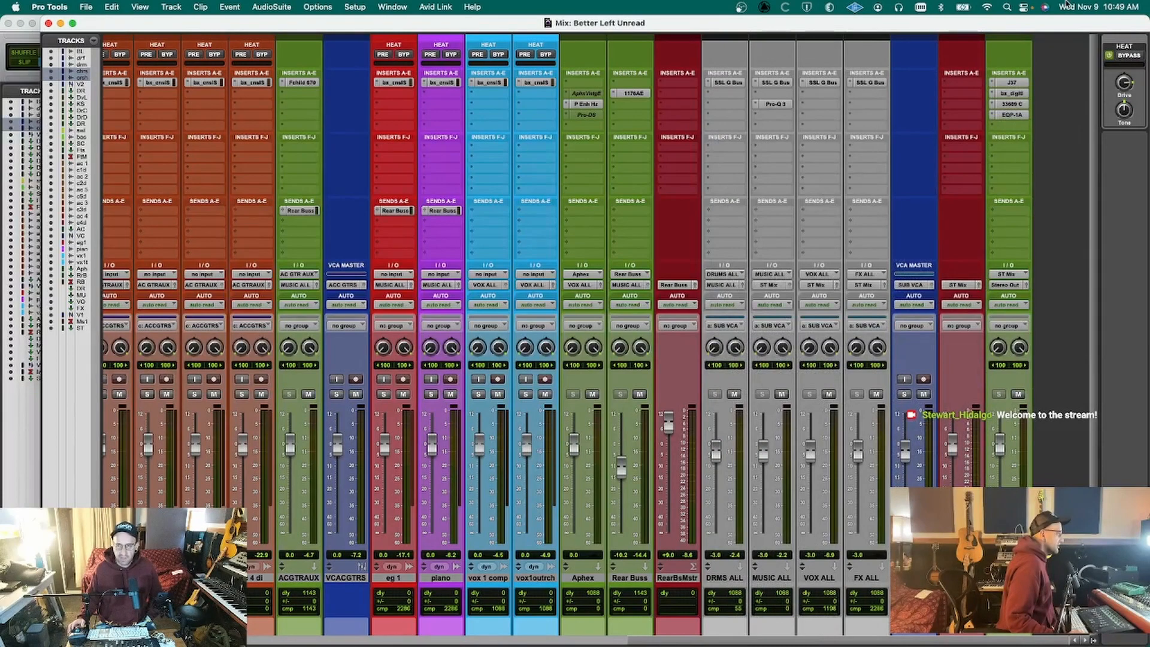
{"action": "left_click", "coordinate": [350, 167]}
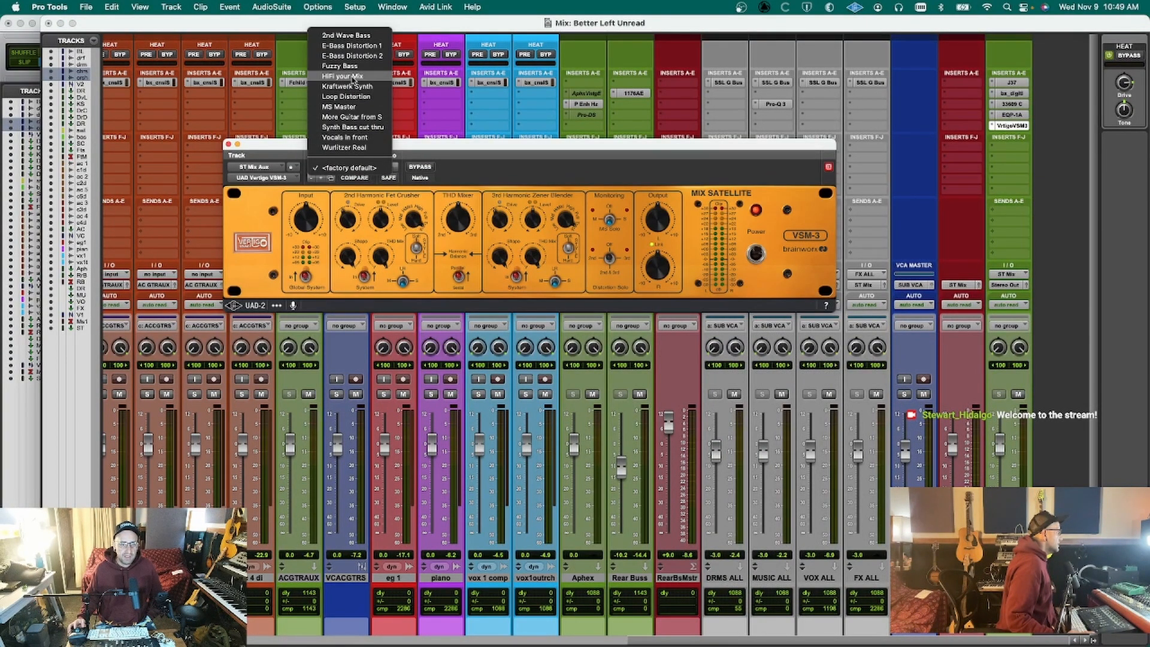
{"action": "left_click", "coordinate": [353, 77]}
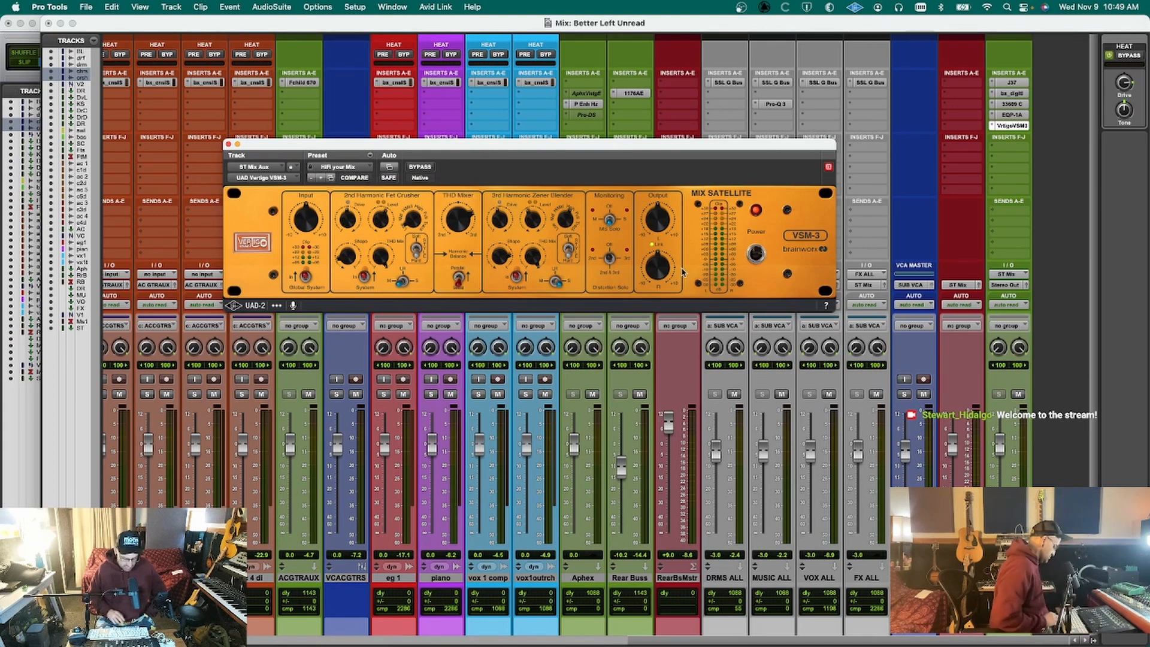
Compare the VSM-3 bypassed and active during playback, save the session, and close the plug-in window after another listen.
{"action": "key", "text": "space"}
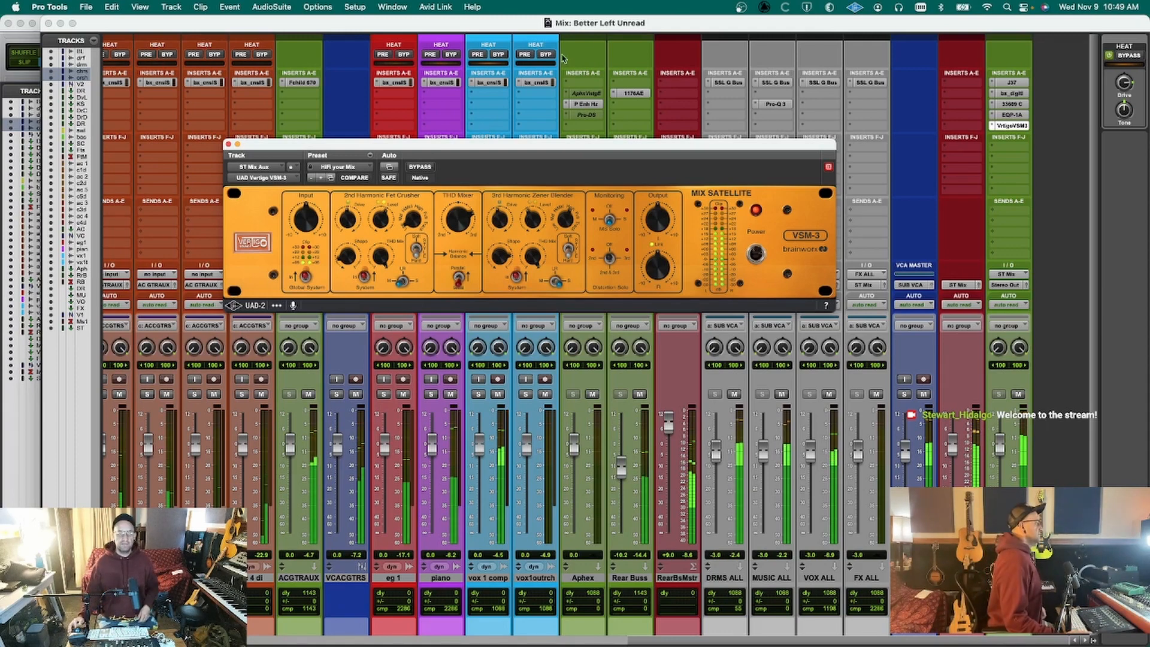
{"action": "left_click", "coordinate": [427, 167]}
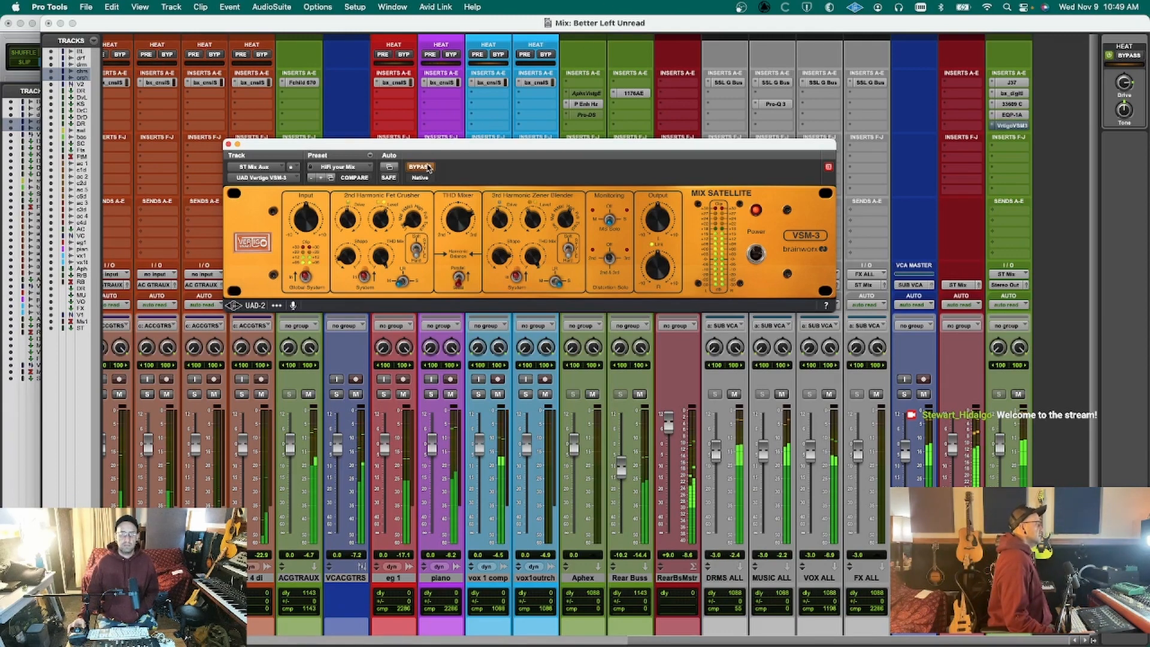
{"action": "left_click", "coordinate": [427, 168]}
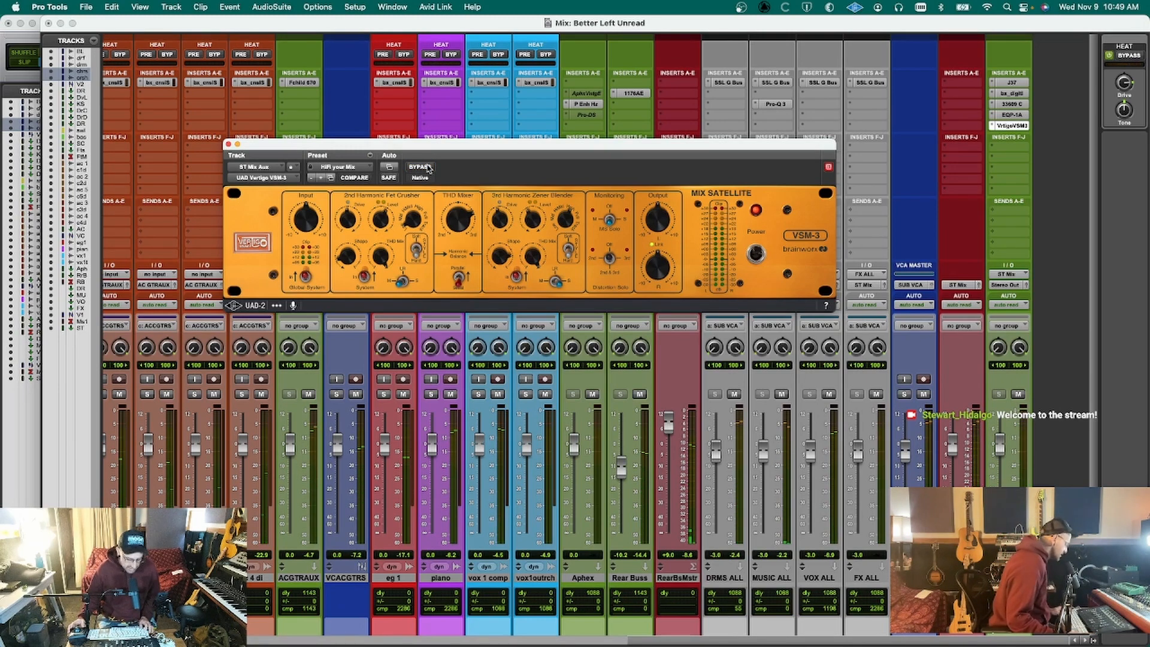
{"action": "key", "text": "super+s"}
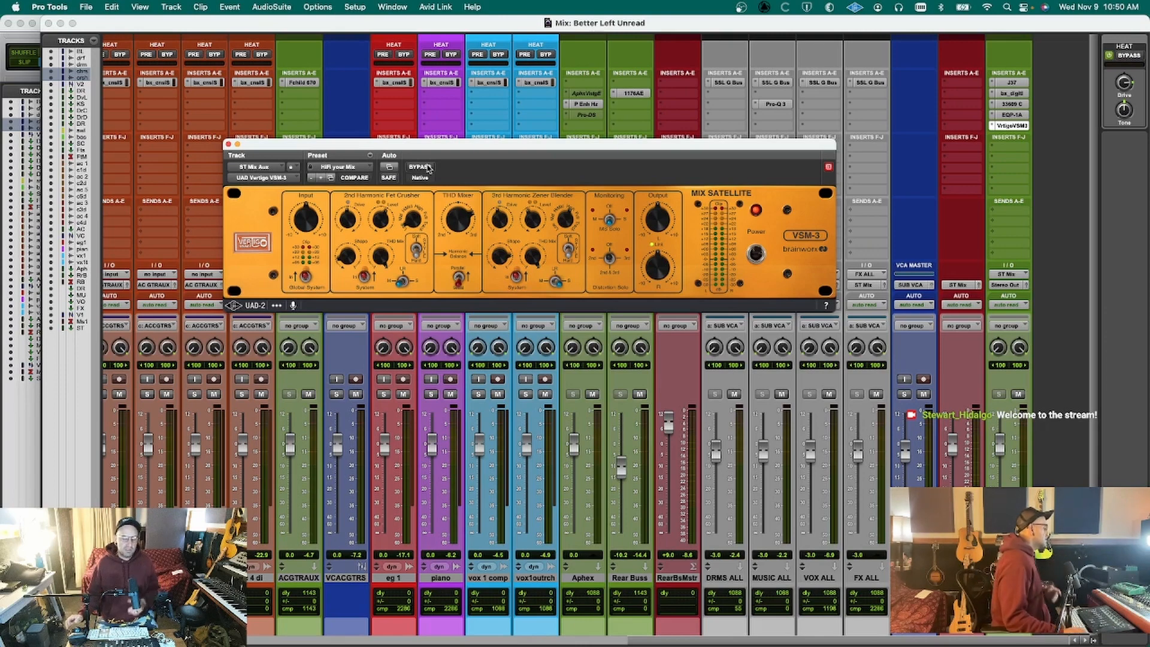
{"action": "key", "text": "space"}
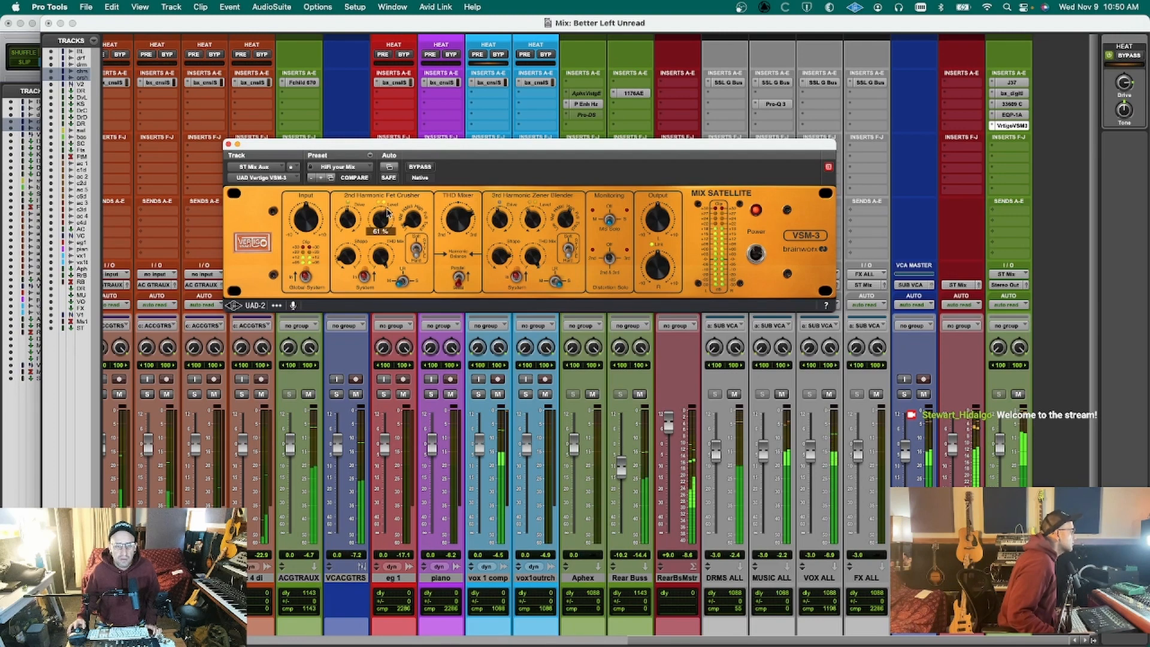
{"action": "key", "text": "super+w"}
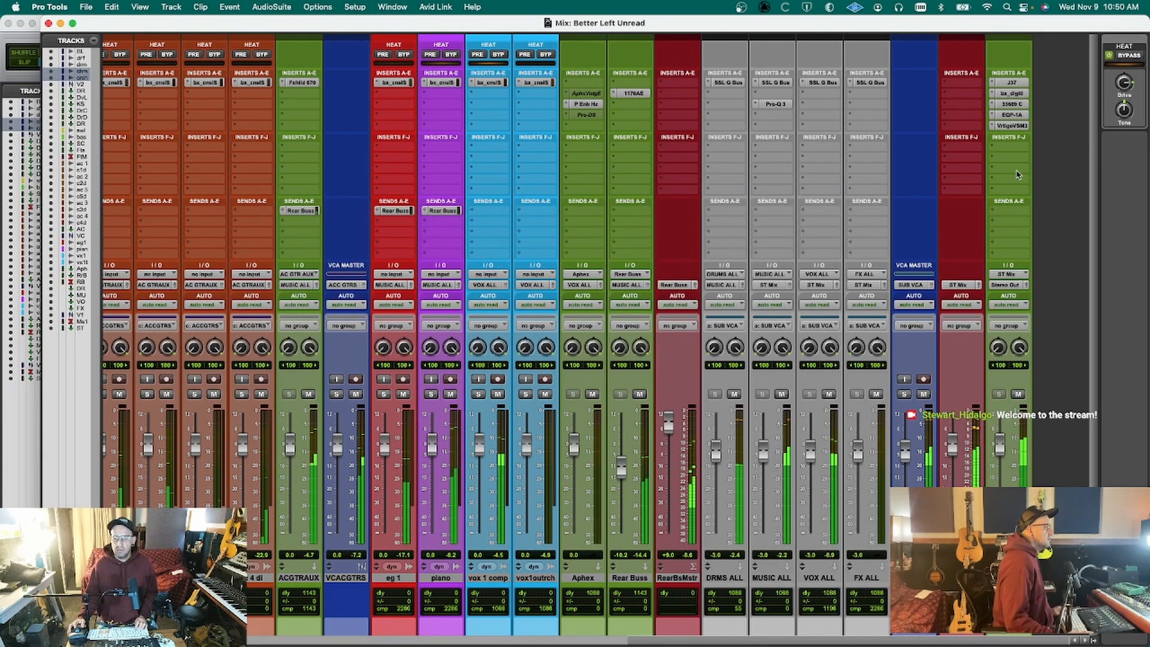
Insert FabFilter Pro-L 2 (stereo) near the end of the ST Mix chain and load its EDM - Aggressive and Tight preset.
{"action": "left_click", "coordinate": [995, 180]}
{"action": "mouse_move", "coordinate": [994, 179]}
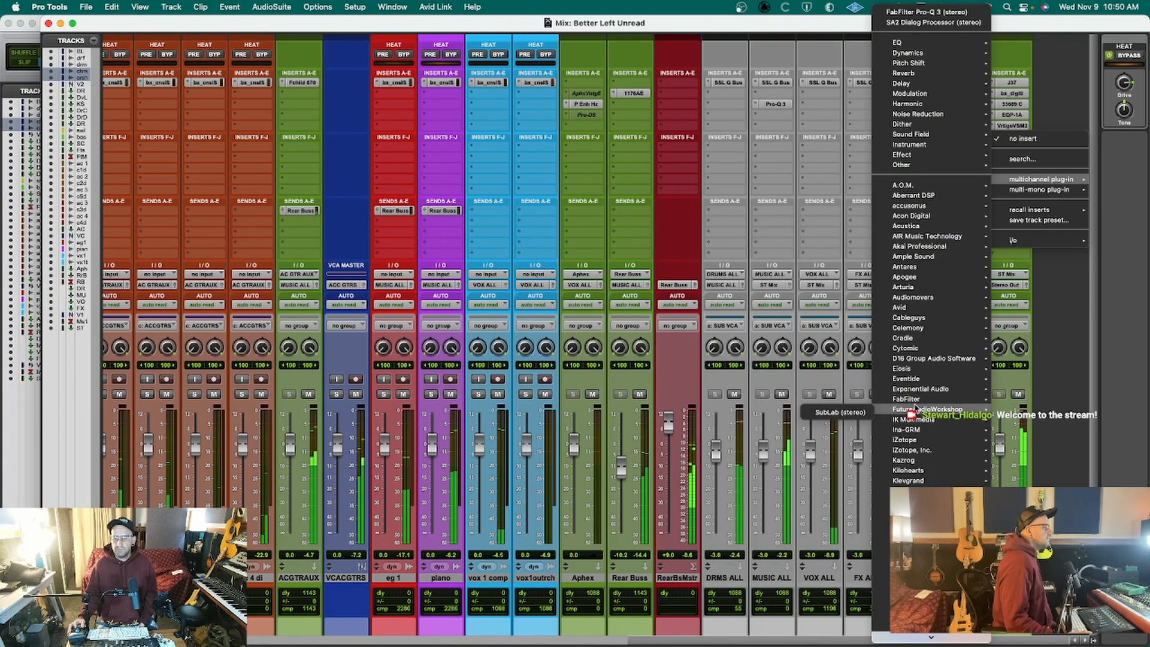
{"action": "mouse_move", "coordinate": [915, 400]}
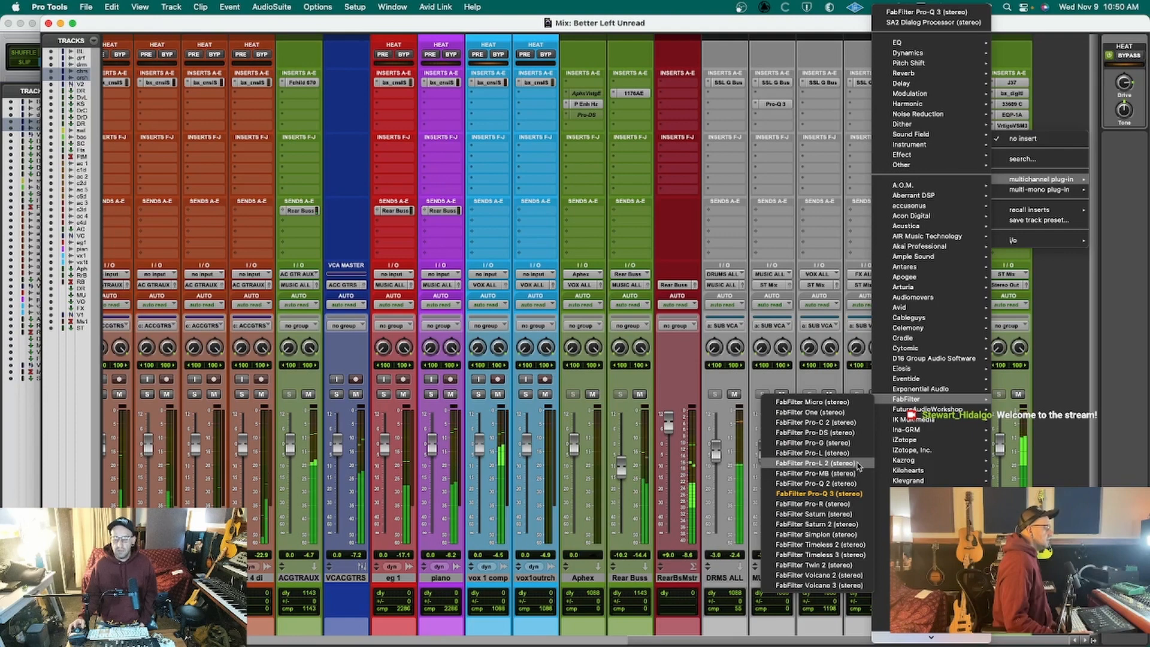
{"action": "left_click", "coordinate": [859, 465]}
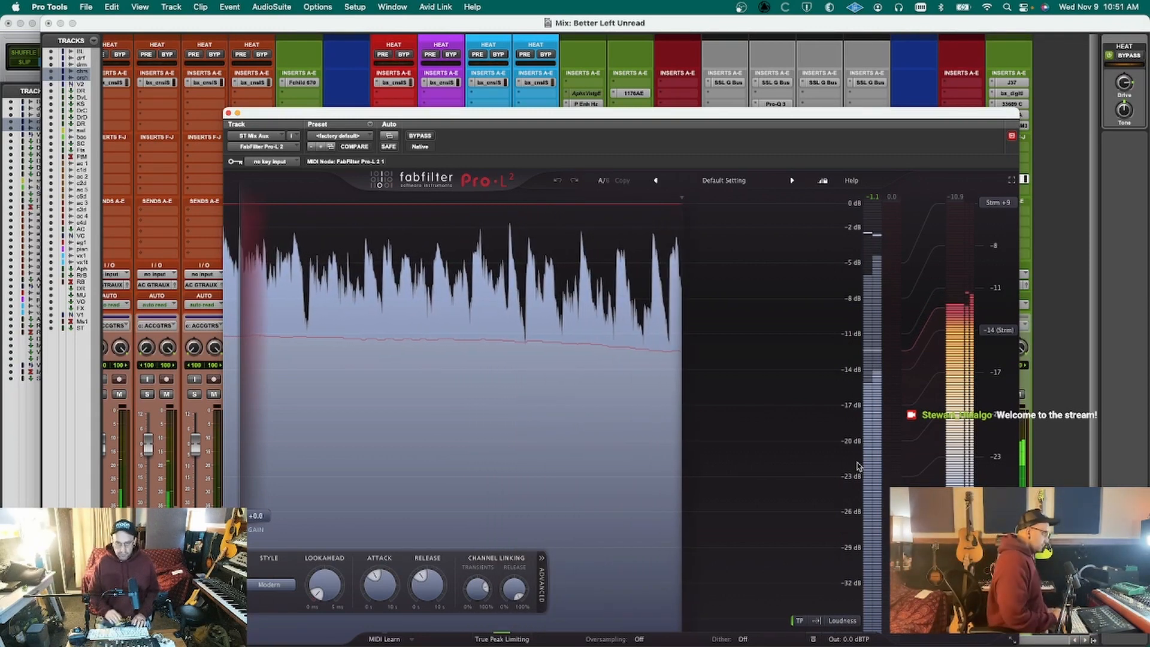
{"action": "left_click", "coordinate": [743, 182]}
{"action": "mouse_move", "coordinate": [694, 209]}
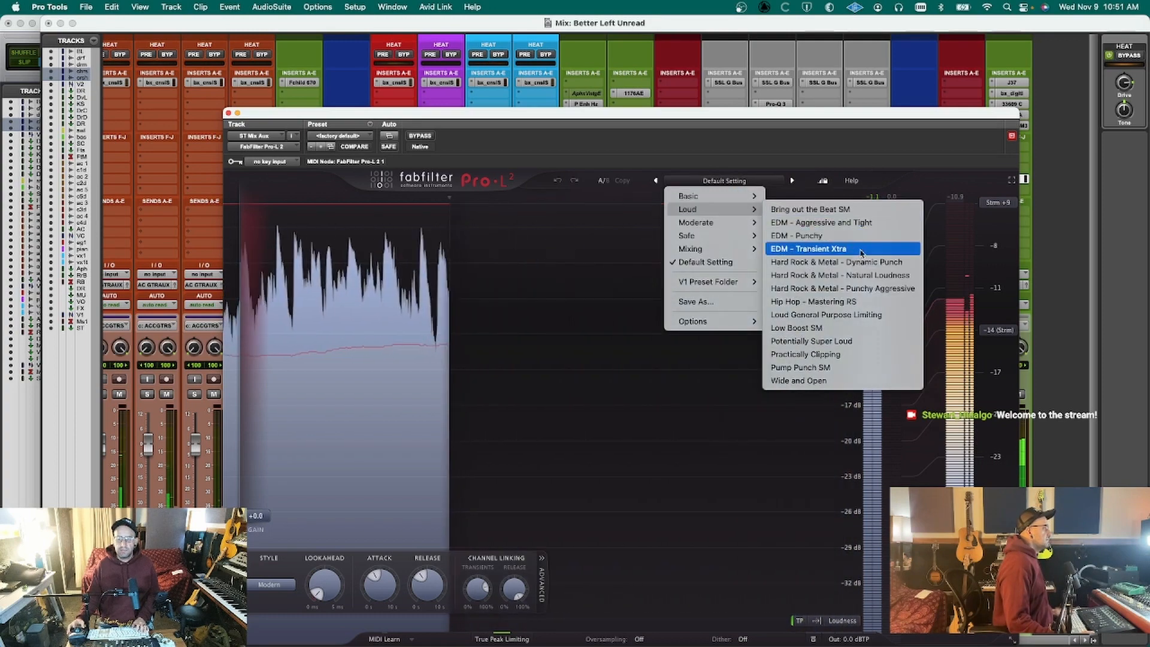
{"action": "left_click", "coordinate": [862, 225]}
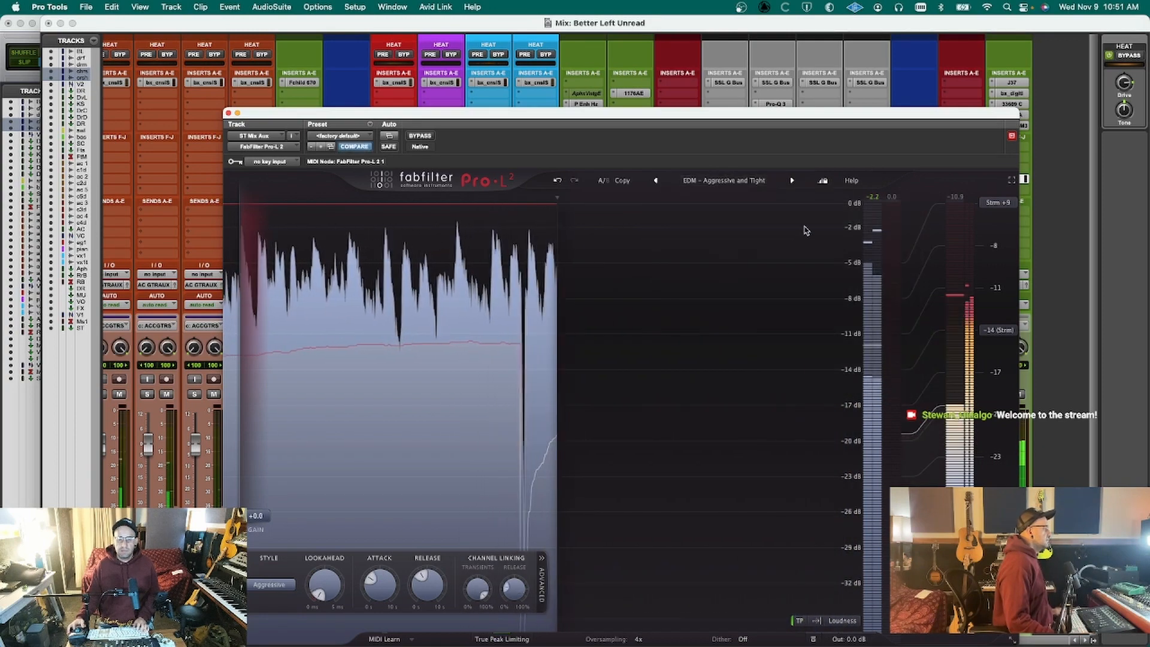
{"action": "key", "text": "super+w"}
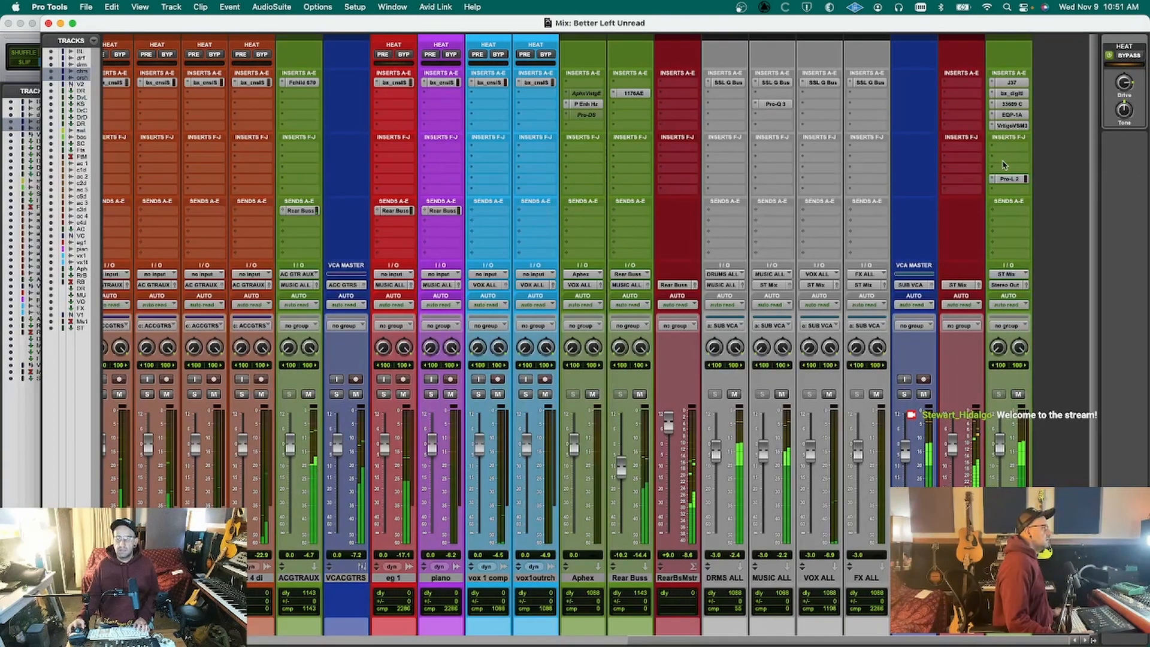
Insert bx_XL V2 (stereo) on ST Mix ahead of the Pro-L 2 and set its Master XL amount to 21%.
{"action": "left_click", "coordinate": [1004, 166]}
{"action": "mouse_move", "coordinate": [1048, 158]}
{"action": "mouse_move", "coordinate": [970, 391]}
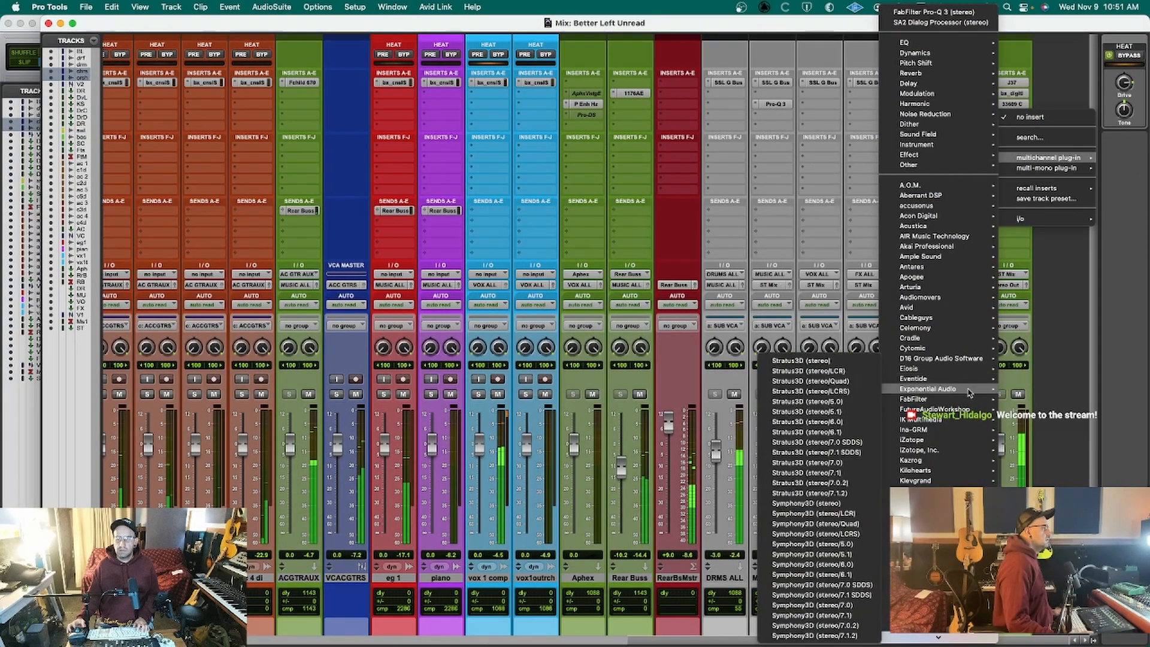
{"action": "left_click", "coordinate": [1039, 138]}
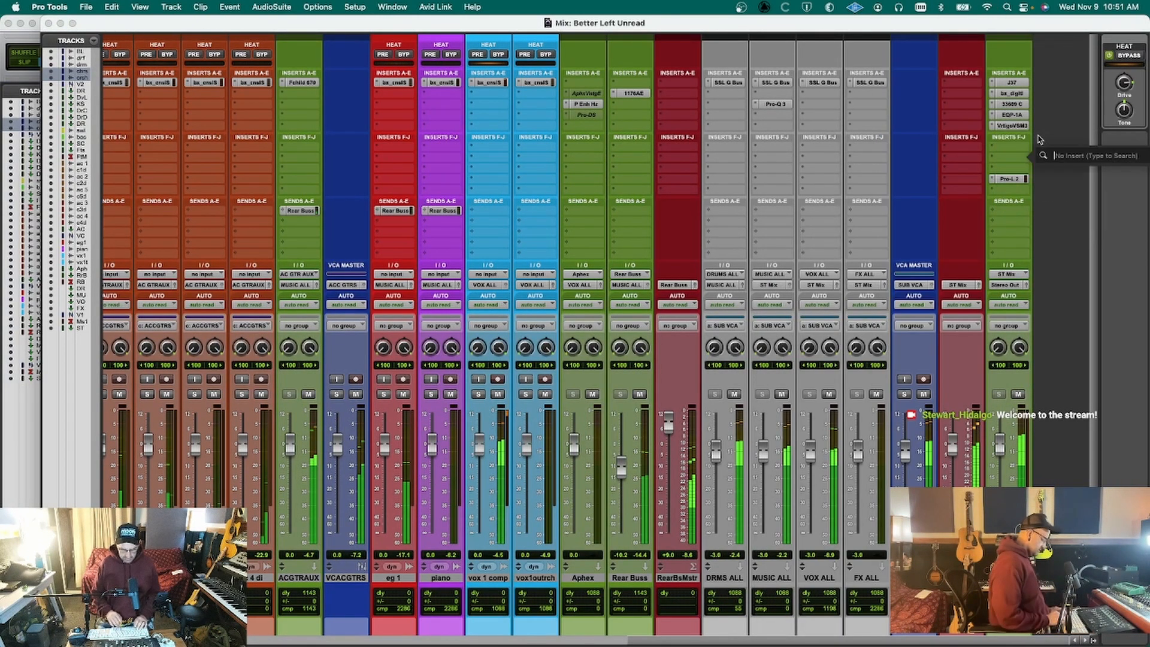
{"action": "type", "text": "xl"}
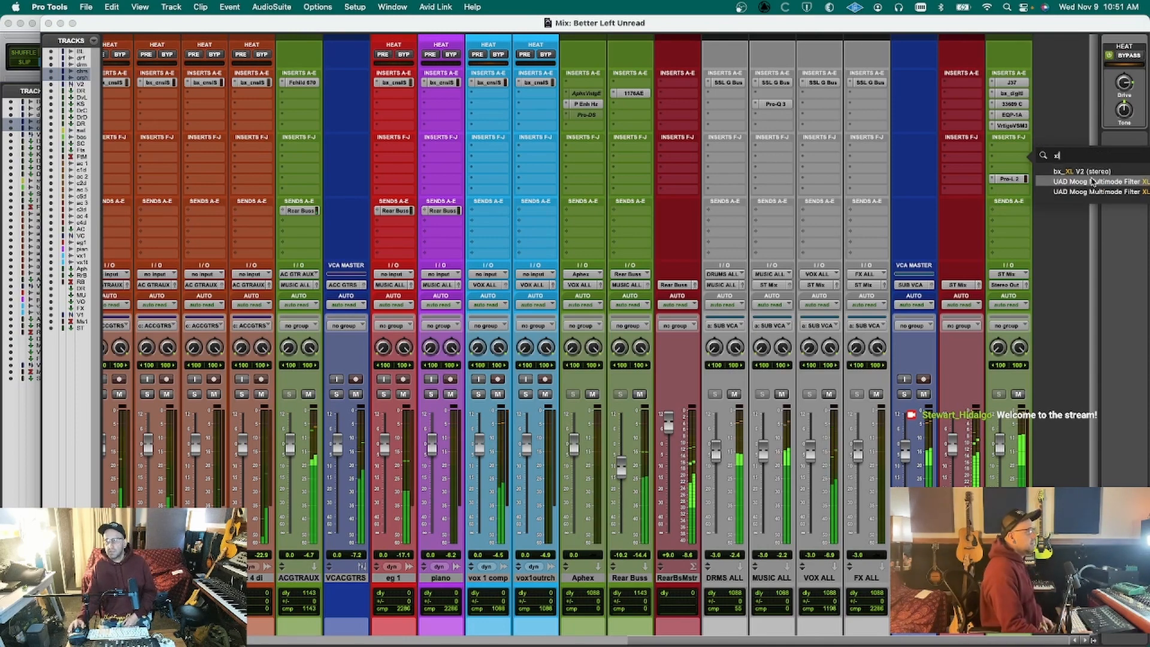
{"action": "left_click", "coordinate": [1073, 172]}
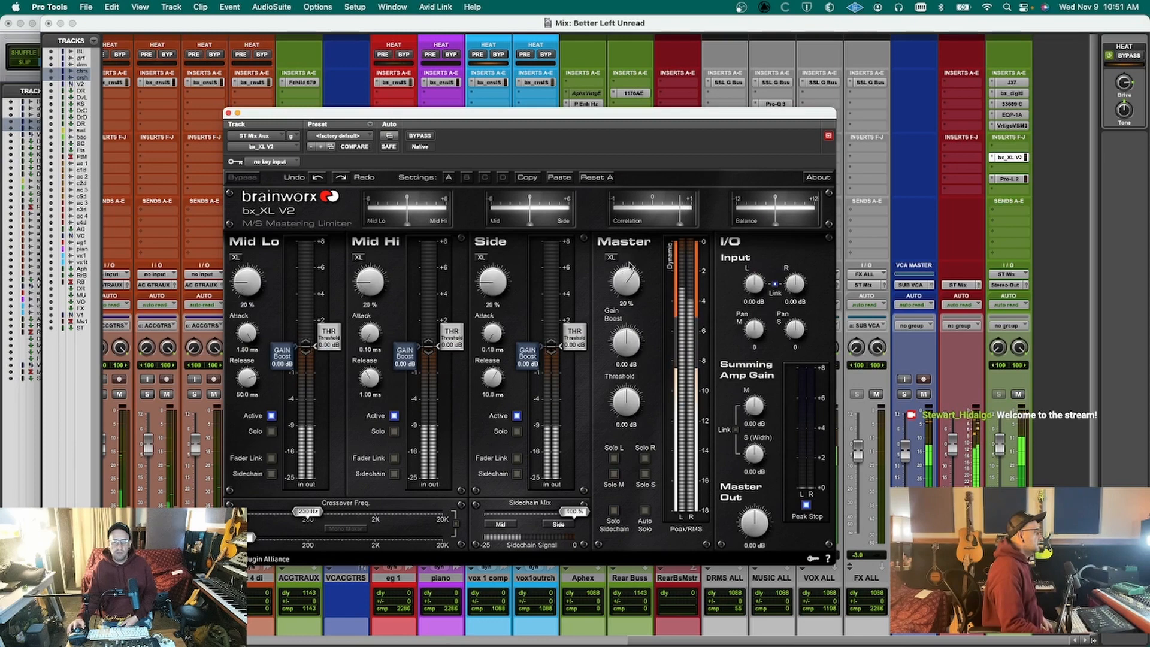
{"action": "scroll", "coordinate": [630, 266], "scroll_direction": "up", "scroll_amount": 5}
{"action": "scroll", "coordinate": [629, 268], "scroll_direction": "down", "scroll_amount": 1}
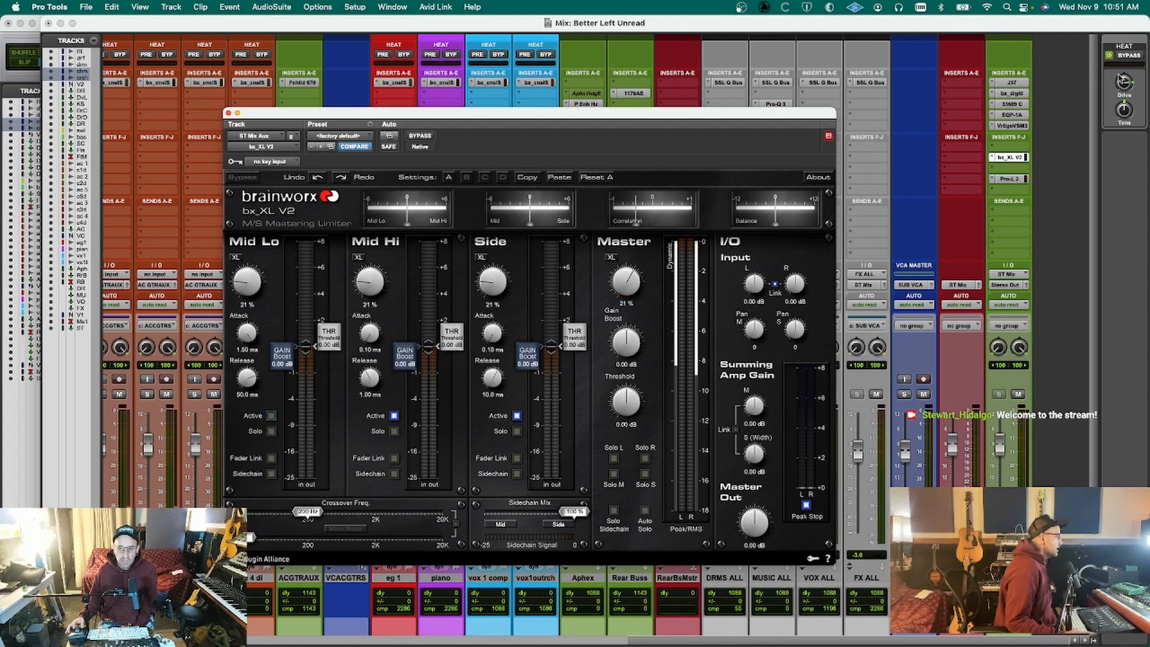
Reopen the Pro-L 2 on ST Mix and move its window clear of the track's inserts.
{"action": "left_click", "coordinate": [1026, 180]}
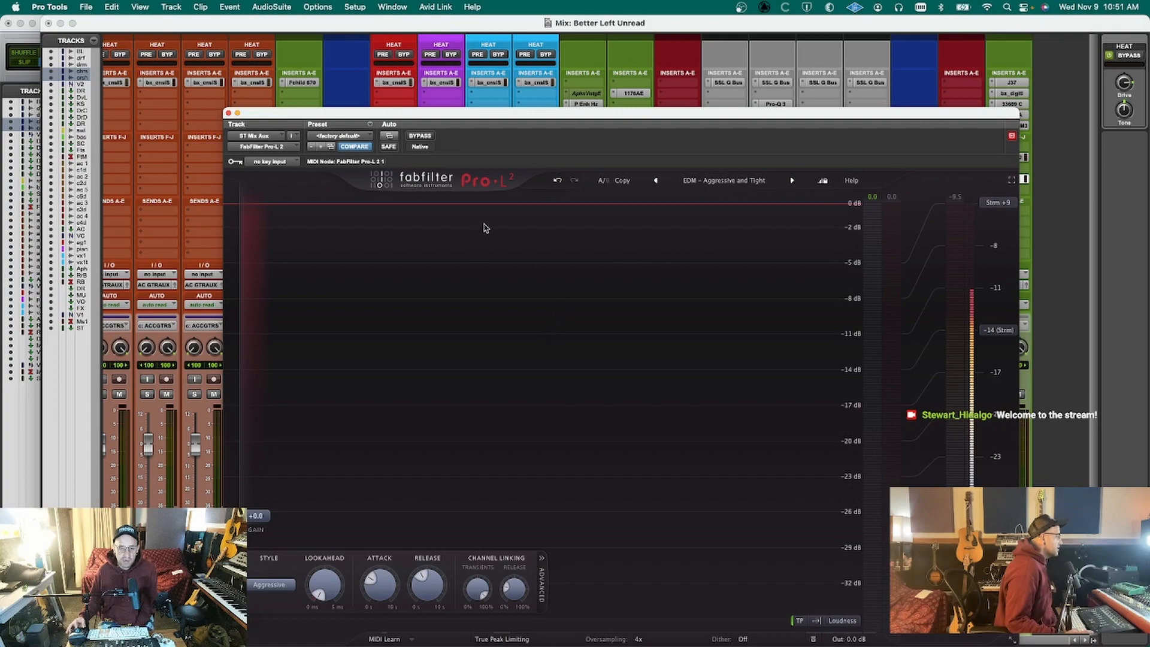
{"action": "left_click_drag", "start_coordinate": [485, 121], "coordinate": [408, 39]}
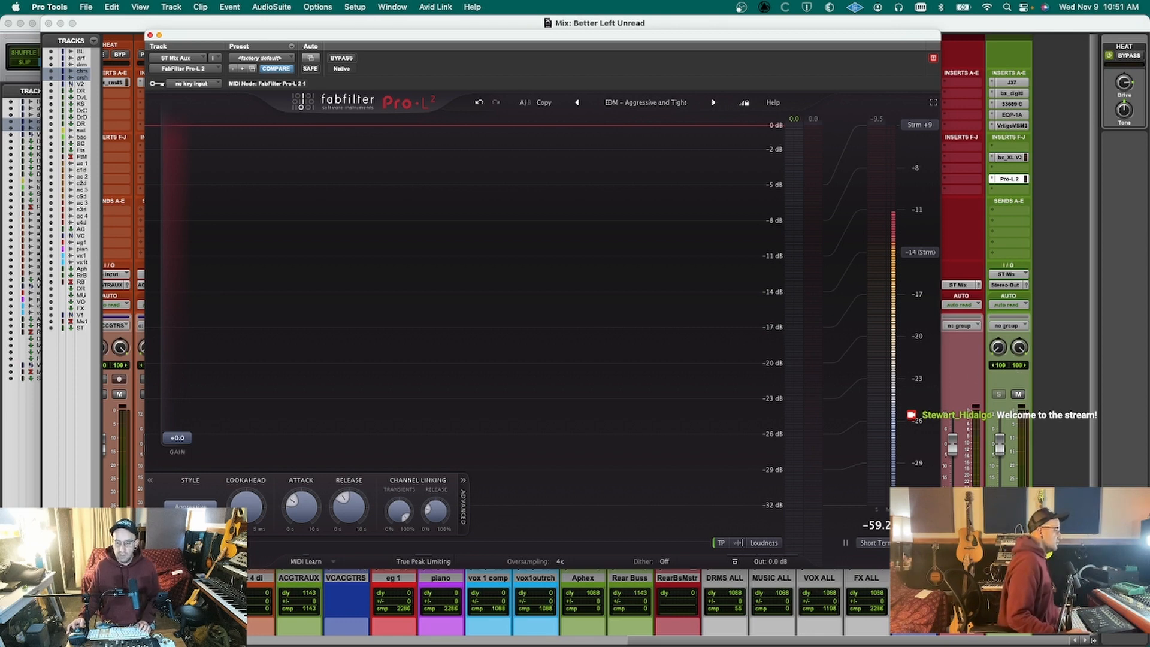
Switch to Safari, go to nickfever.com and open its Delay and Reverb time Calculator.
{"action": "key", "text": "super+Tab"}
{"action": "key", "text": "super+Tab"}
{"action": "key", "text": "super+Tab"}
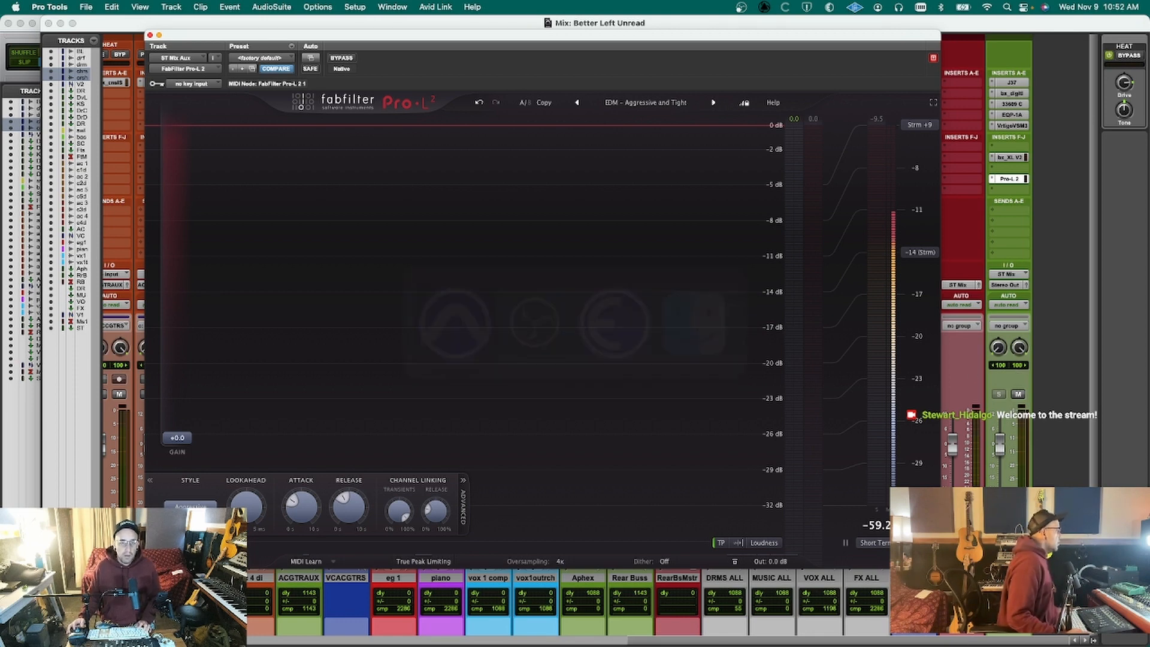
{"action": "mouse_move", "coordinate": [389, 643]}
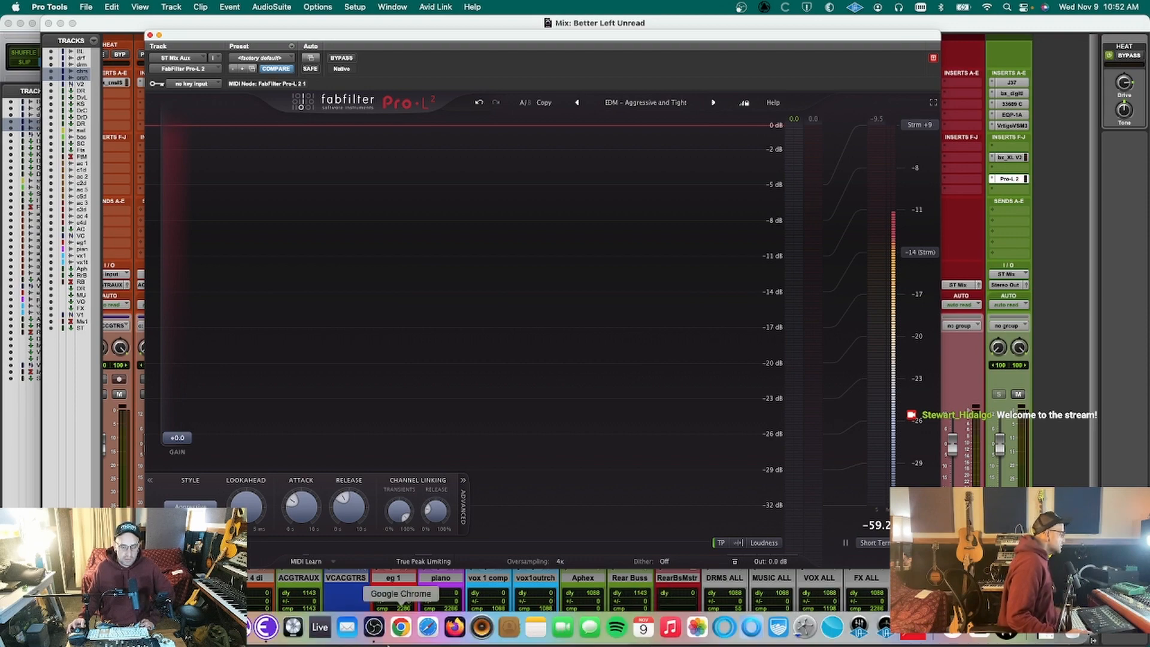
{"action": "left_click", "coordinate": [435, 631]}
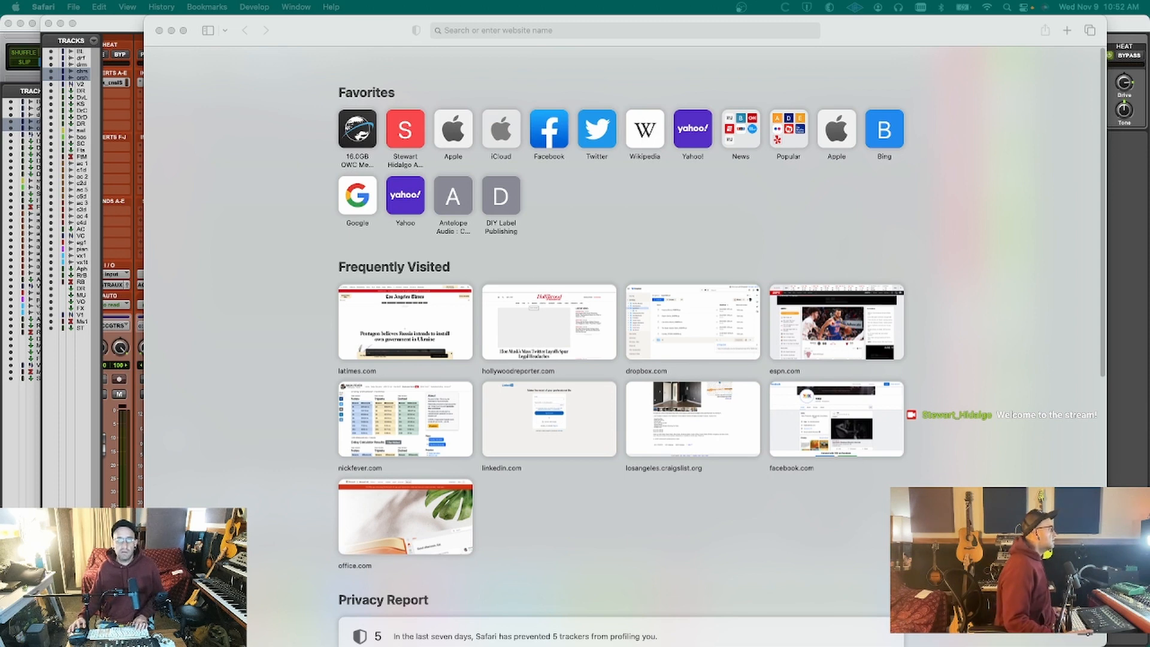
{"action": "left_click", "coordinate": [606, 31]}
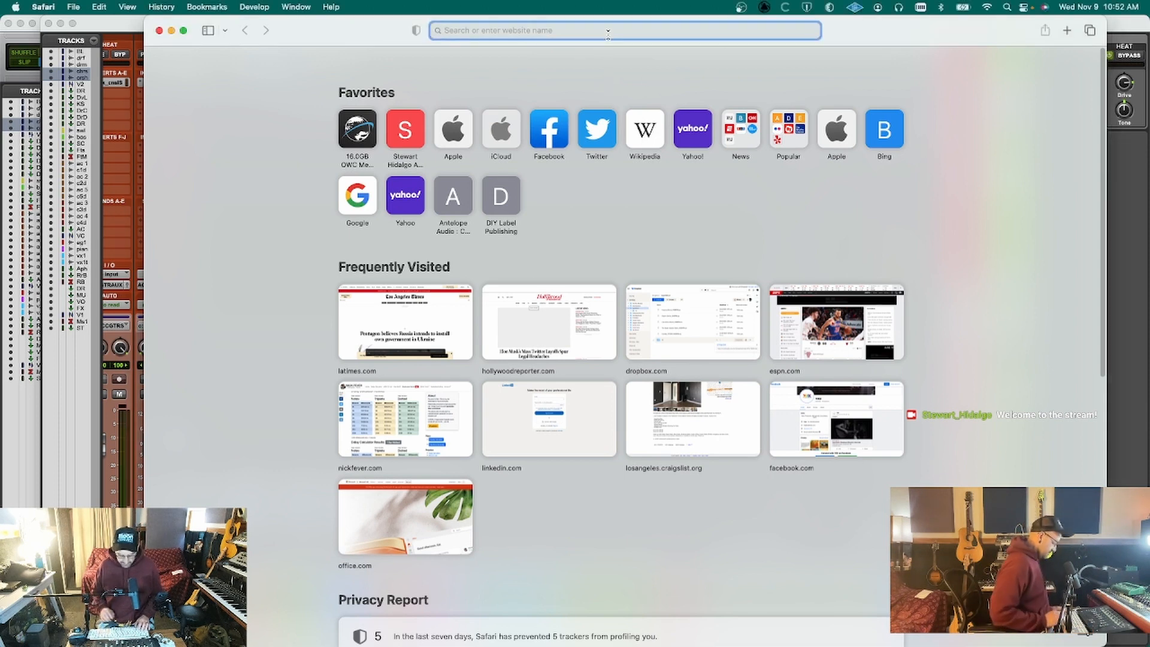
{"action": "type", "text": "nickfever.com"}
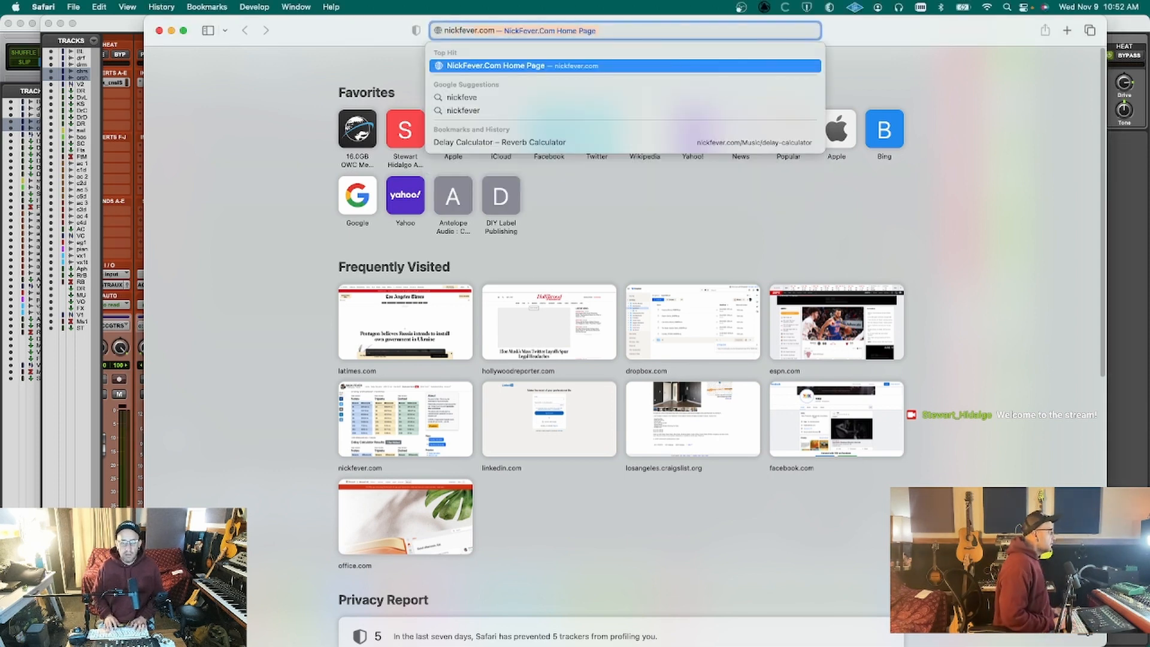
{"action": "key", "text": "Return"}
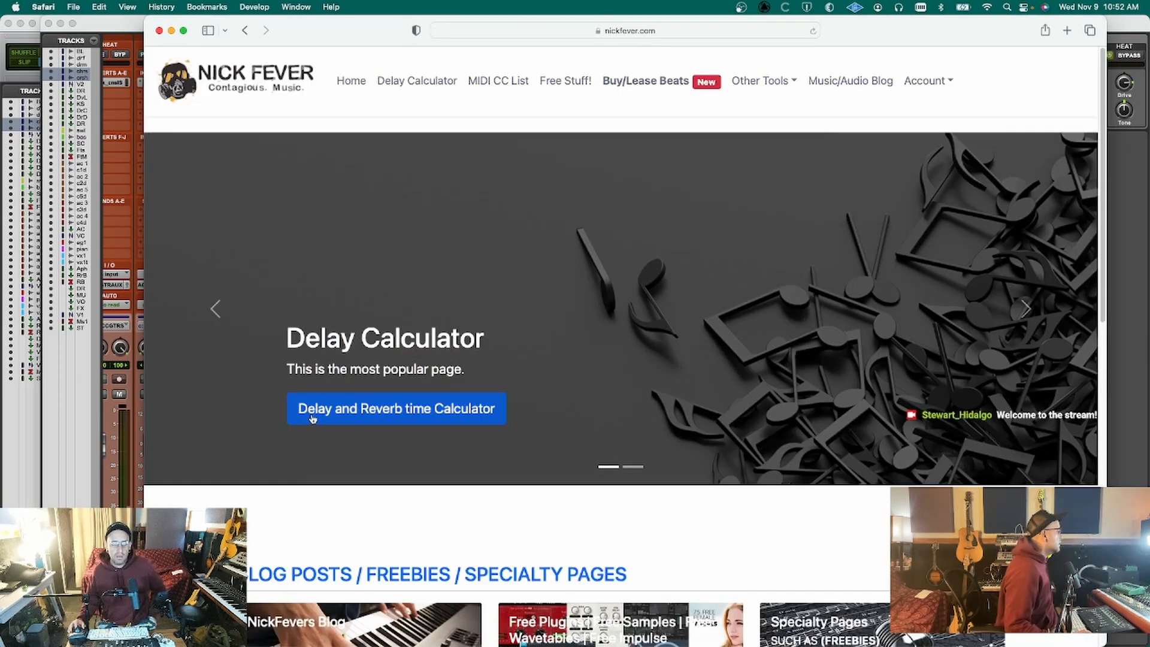
{"action": "left_click", "coordinate": [313, 417]}
Check the session tempo in the Pro Tools Edit window and calculate reverb and delay times for 120 BPM in Safari.
{"action": "left_click", "coordinate": [86, 32]}
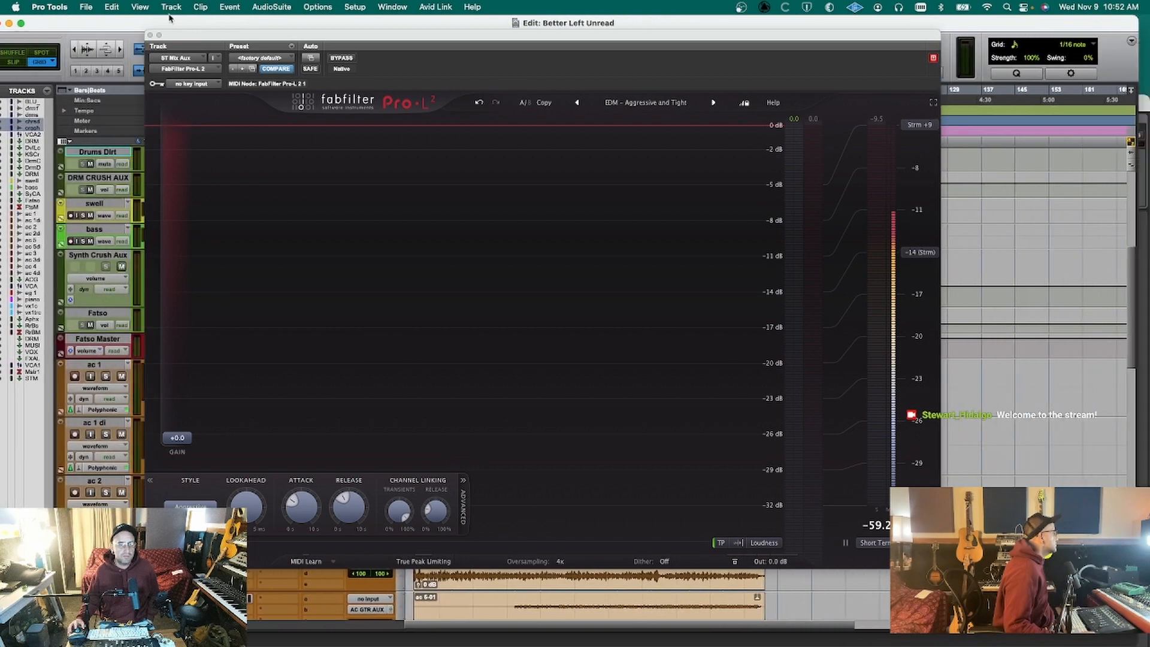
{"action": "left_click_drag", "start_coordinate": [195, 38], "coordinate": [466, 150]}
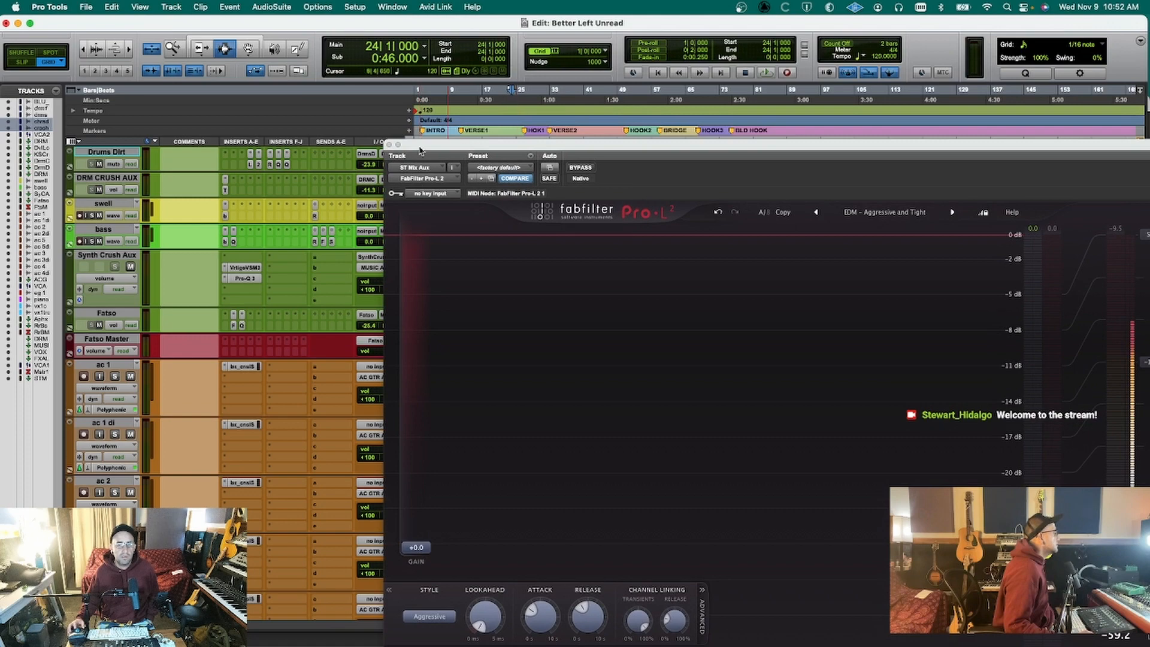
{"action": "mouse_move", "coordinate": [441, 646]}
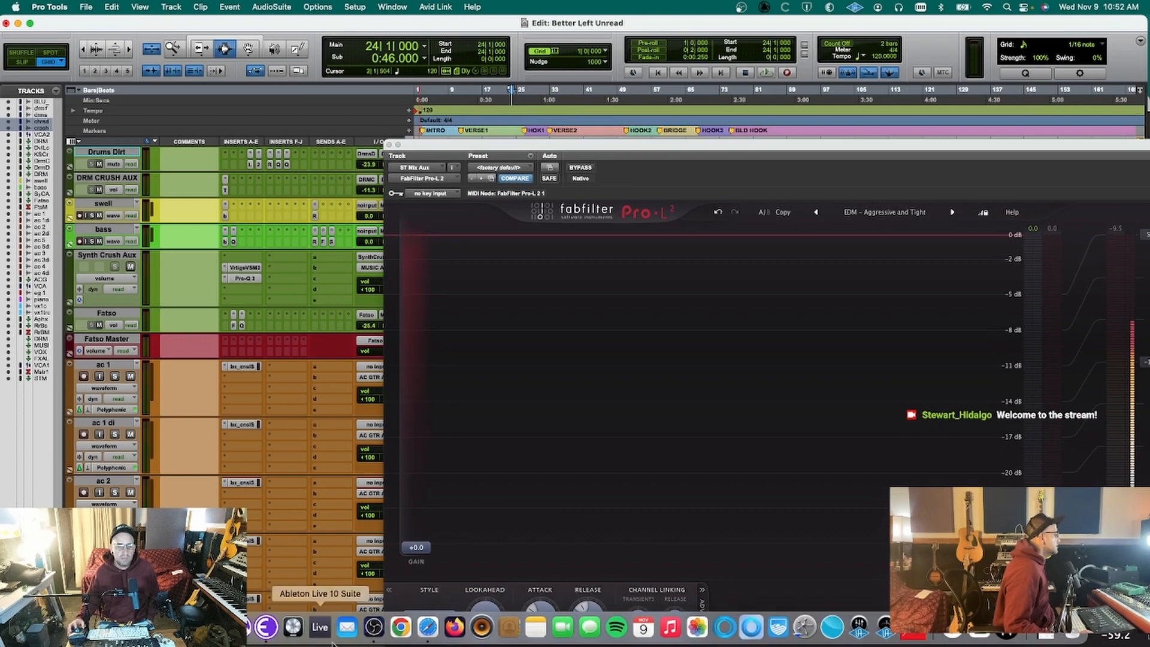
{"action": "left_click", "coordinate": [431, 636]}
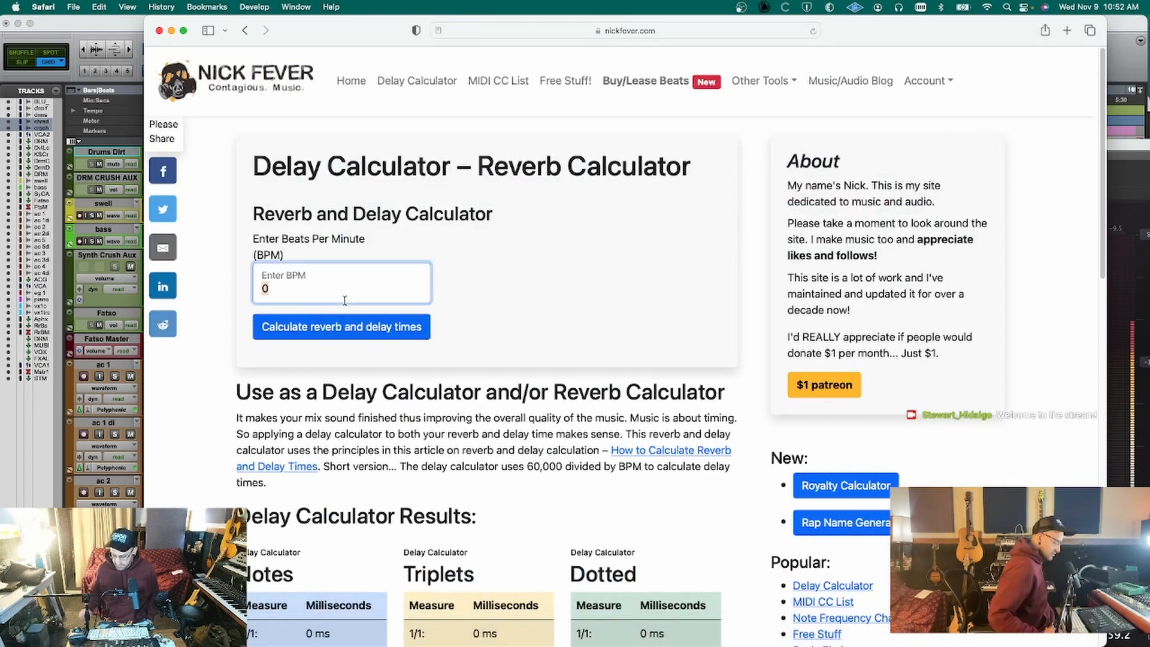
{"action": "type", "text": "0"}
{"action": "key", "text": "Return"}
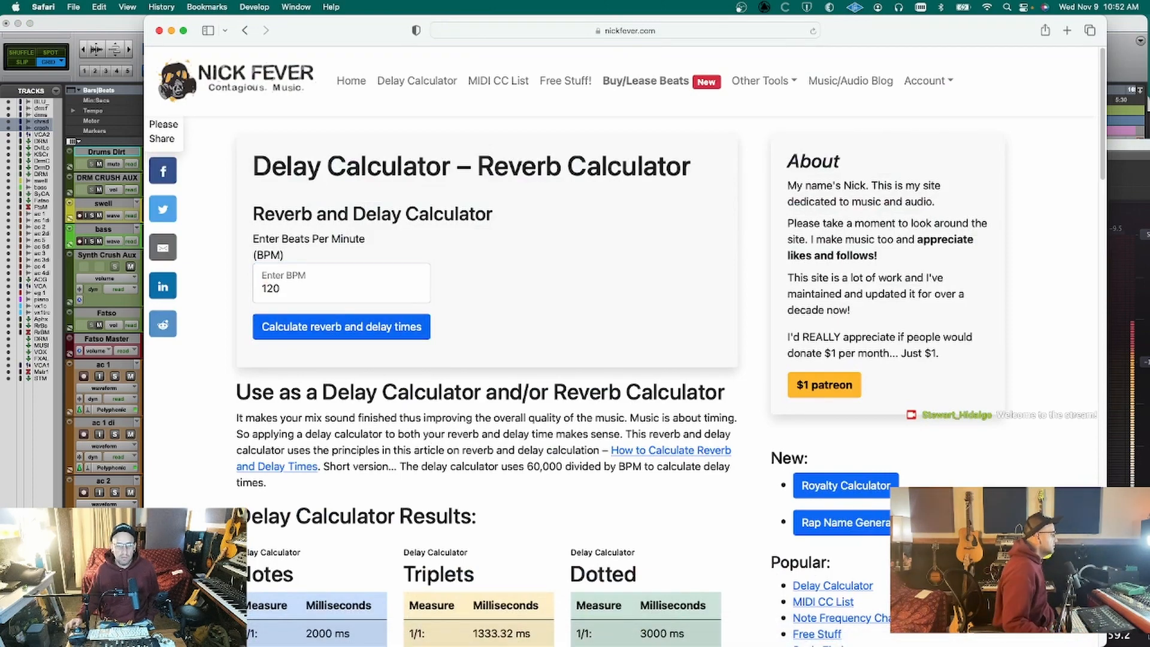
{"action": "scroll", "coordinate": [288, 410], "scroll_direction": "down", "scroll_amount": 2}
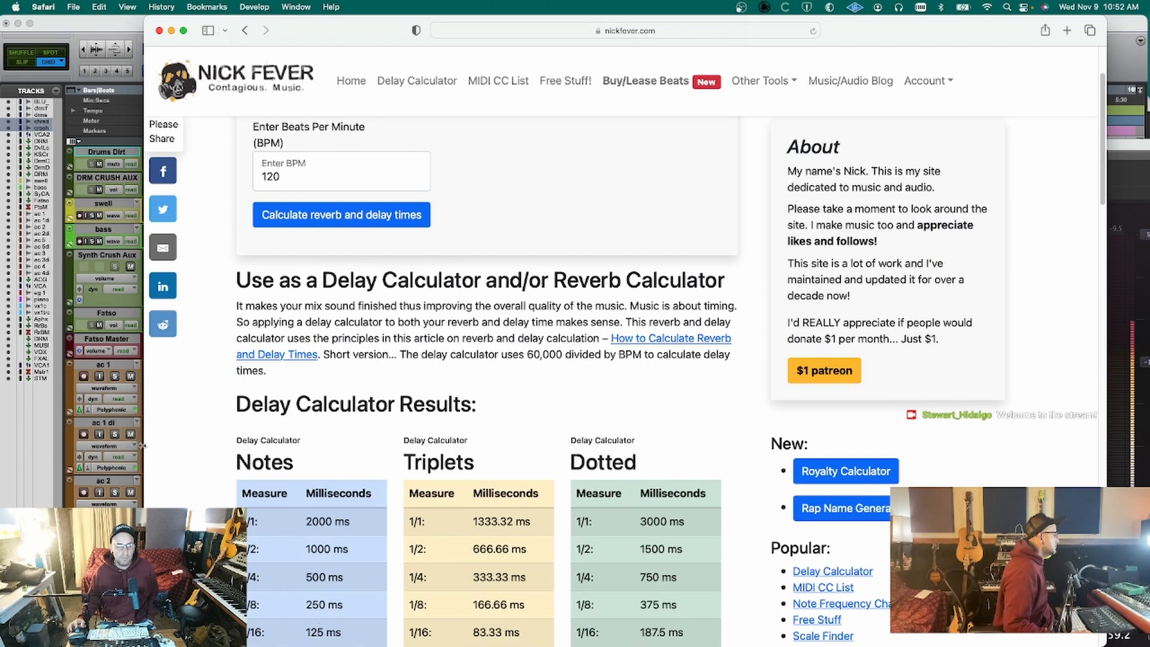
Return to Pro Tools, adjust the Pro-L 2 attack and set its release to 250 ms.
{"action": "left_click", "coordinate": [111, 24]}
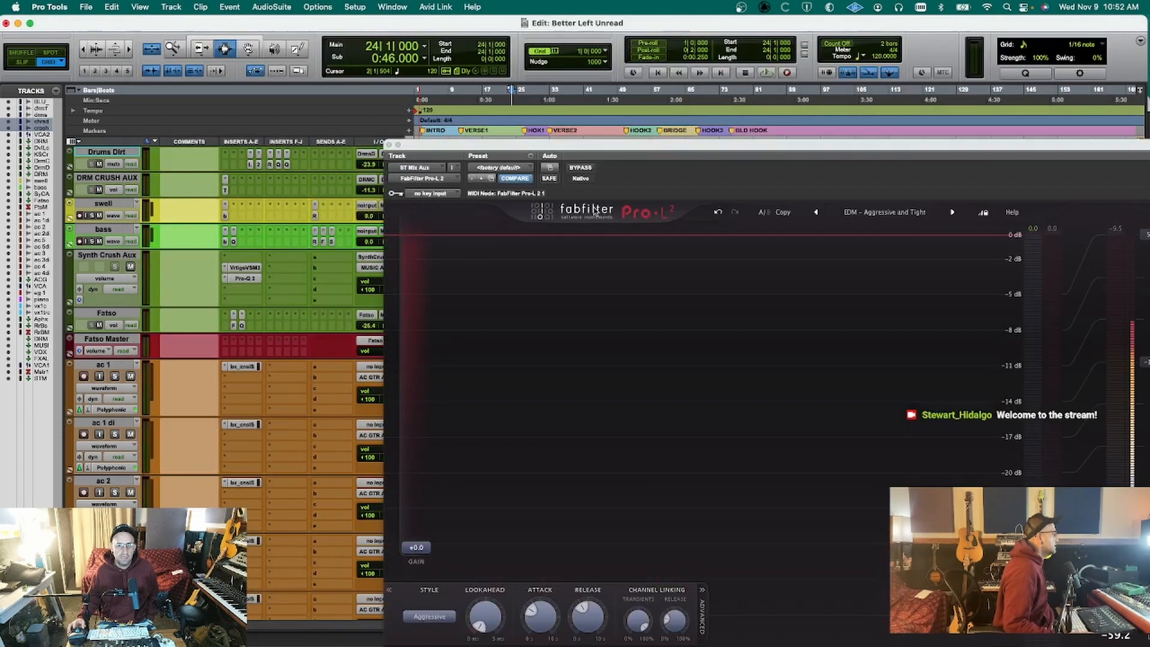
{"action": "left_click_drag", "start_coordinate": [606, 147], "coordinate": [560, 23]}
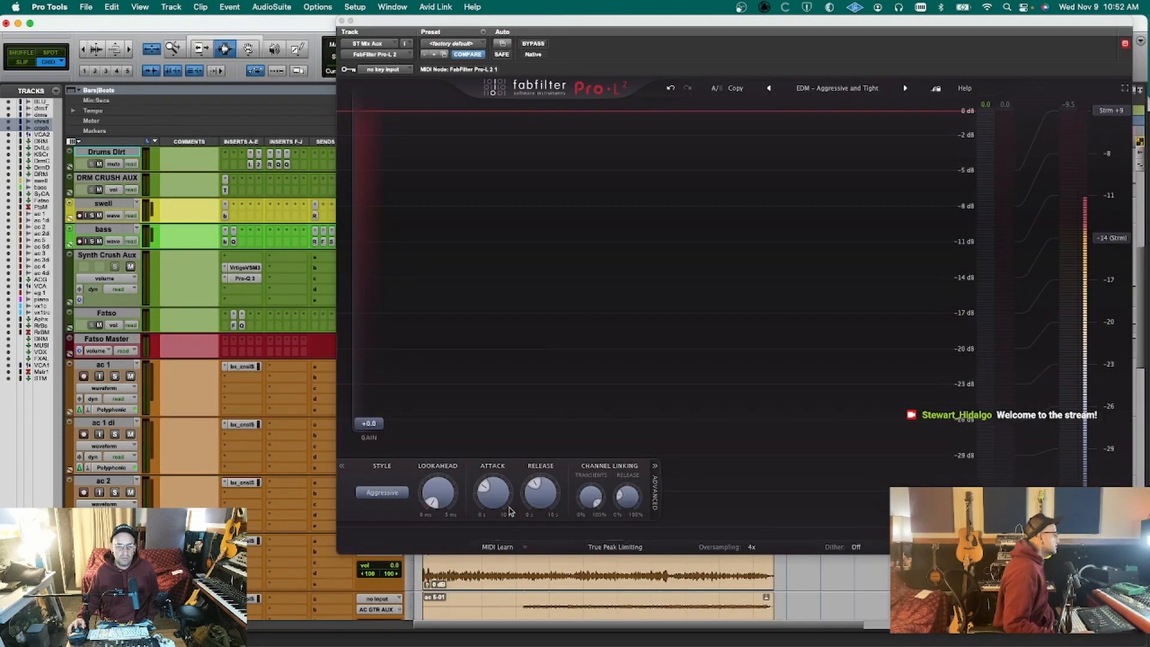
{"action": "left_click_drag", "start_coordinate": [493, 501], "coordinate": [495, 495]}
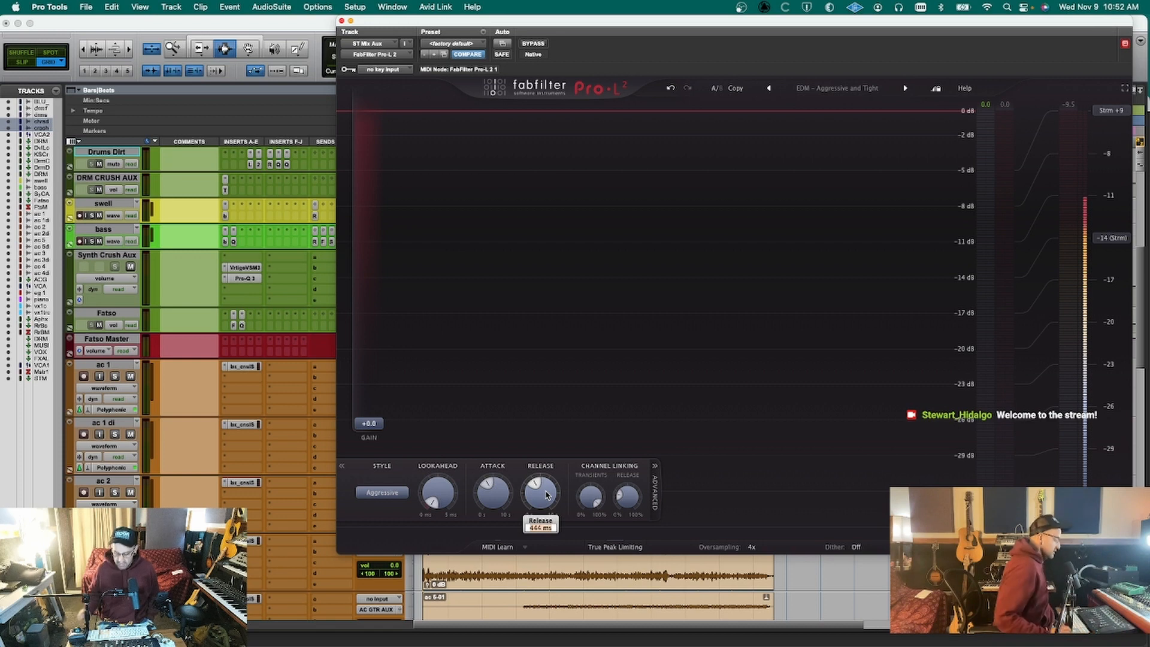
{"action": "key", "text": "Return"}
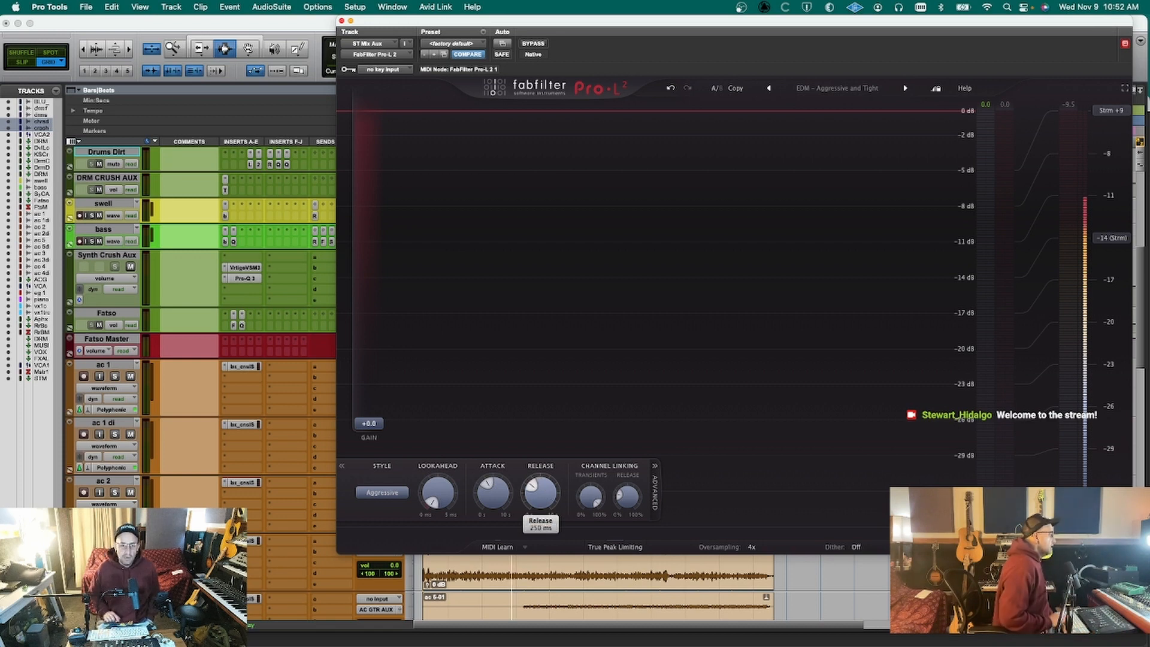
Play the mix, raise the Pro-L 2 gain to +0.9 dB and bring its loudness meter into view.
{"action": "key", "text": "space"}
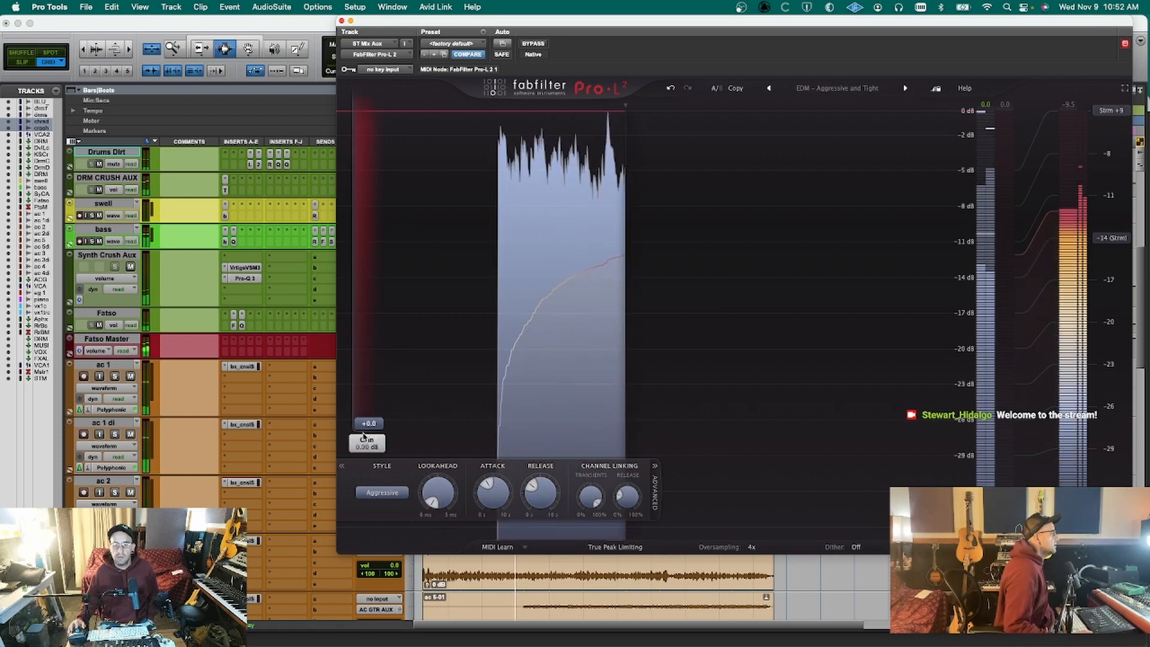
{"action": "left_click_drag", "start_coordinate": [369, 424], "coordinate": [378, 420]}
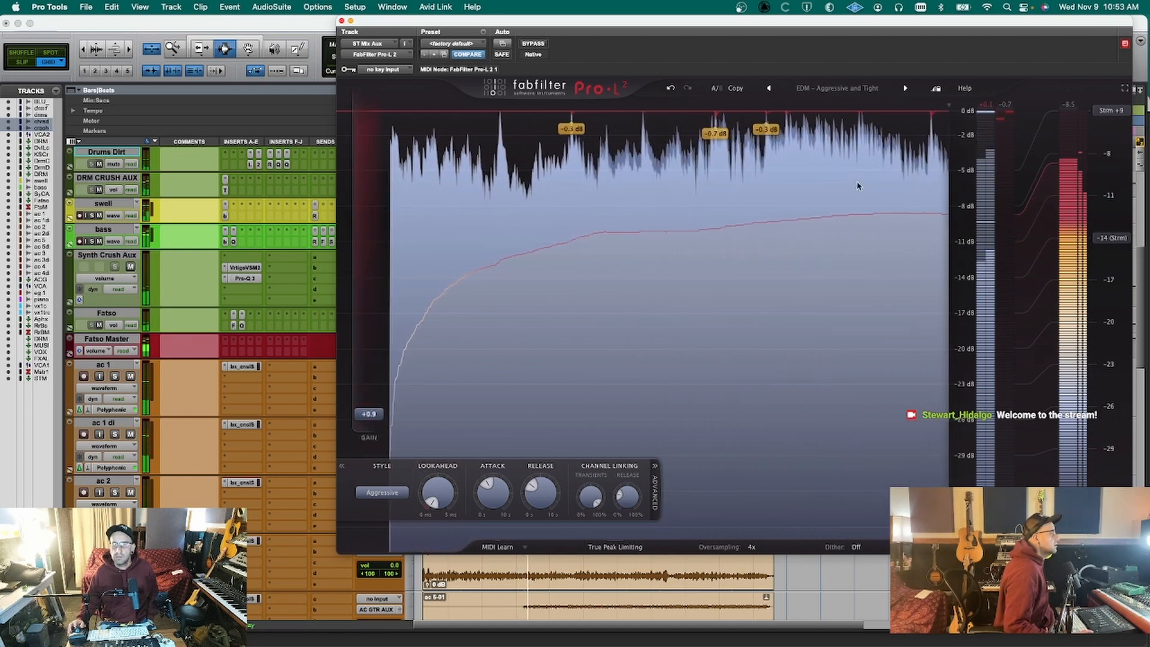
{"action": "left_click_drag", "start_coordinate": [865, 16], "coordinate": [622, 16]}
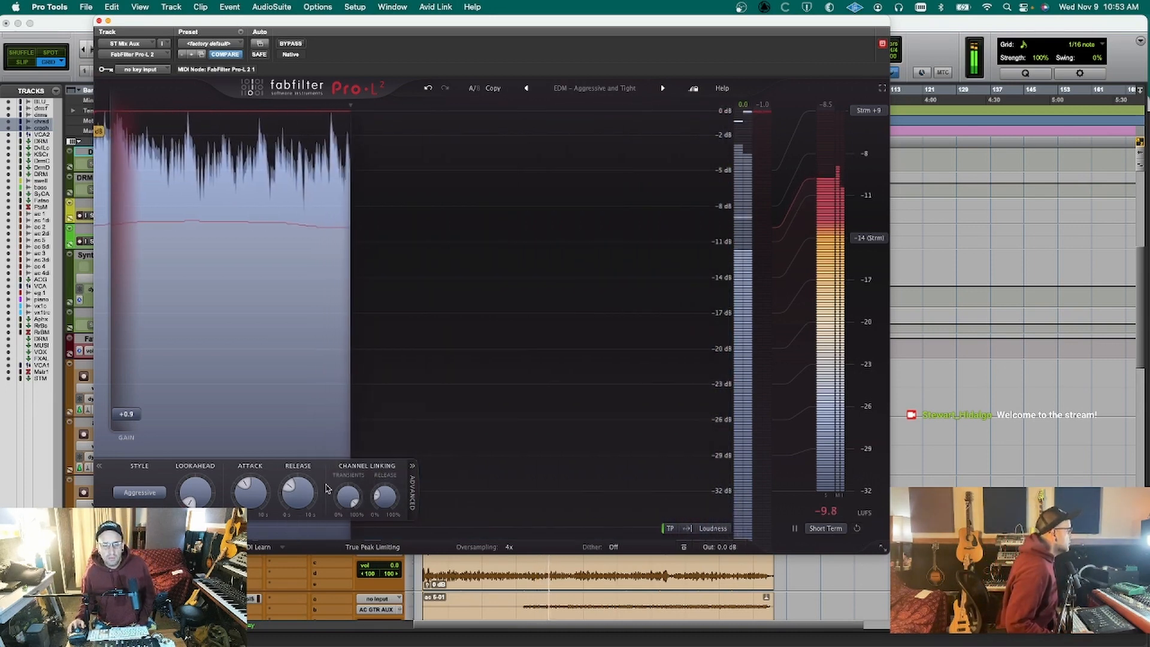
{"action": "mouse_move", "coordinate": [720, 547]}
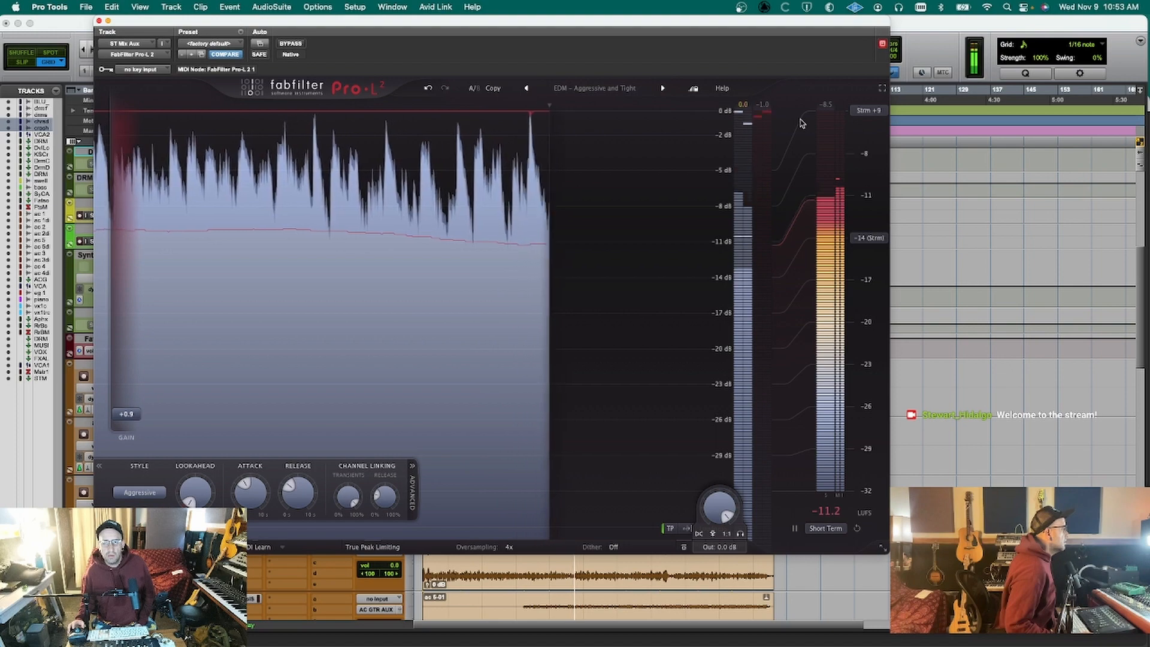
Switch from the Edit window to the Mix window and bring the Pro-L 2 window back up during playback.
{"action": "key", "text": "super+w"}
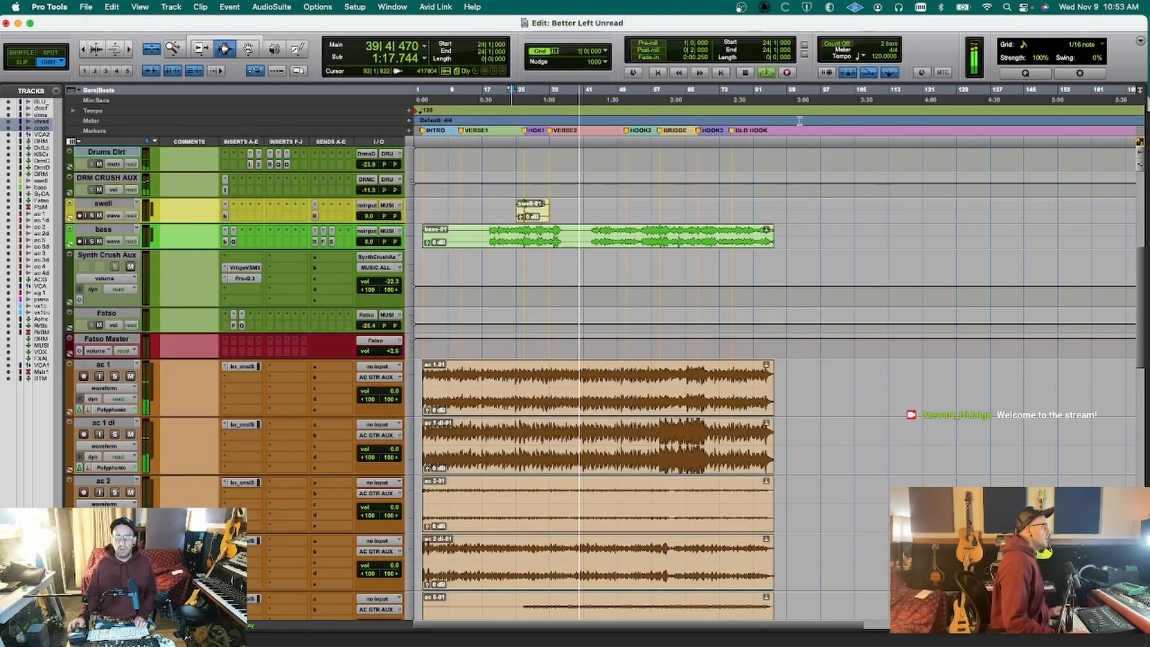
{"action": "key", "text": "super+equal"}
{"action": "key", "text": "ctrl+alt+super+w"}
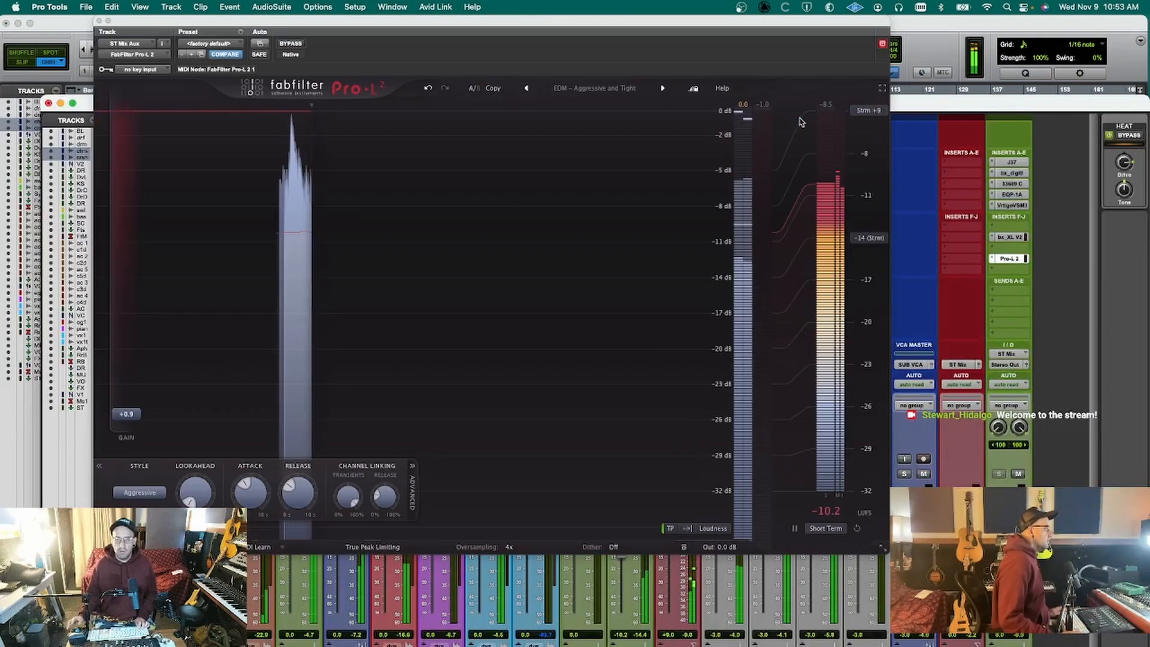
Close Pro-L 2, insert a stereo ADPTR MetricAB after it on the ST Mix aux and show its Spectrum view.
{"action": "key", "text": "super+w"}
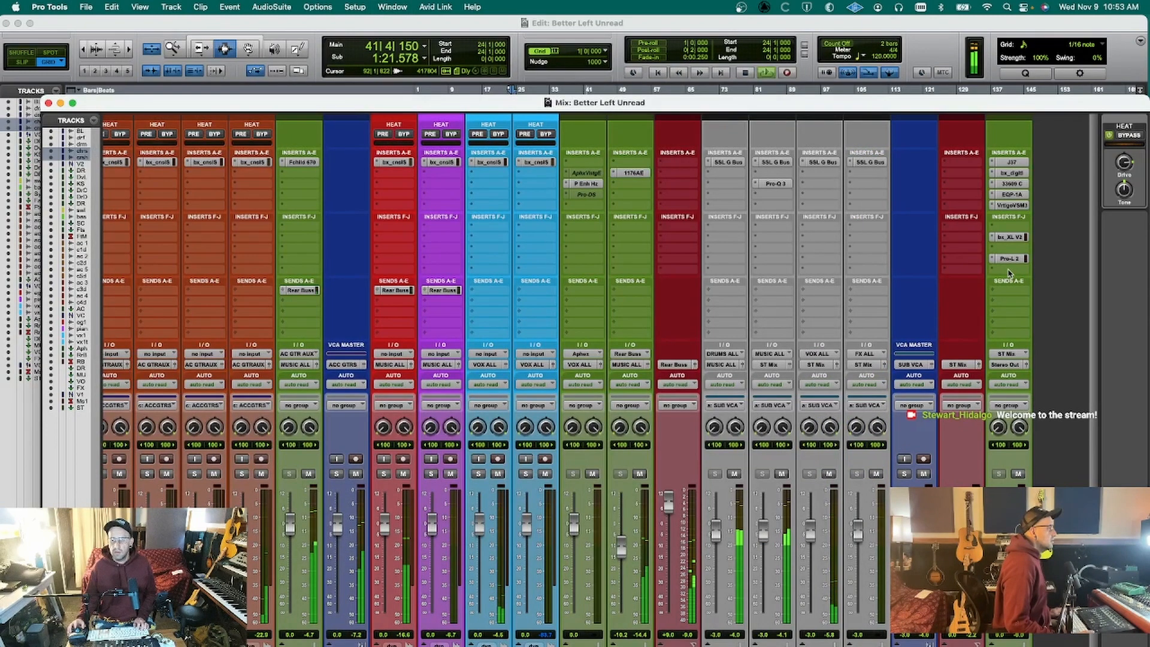
{"action": "left_click", "coordinate": [1022, 228]}
{"action": "left_click", "coordinate": [1015, 250]}
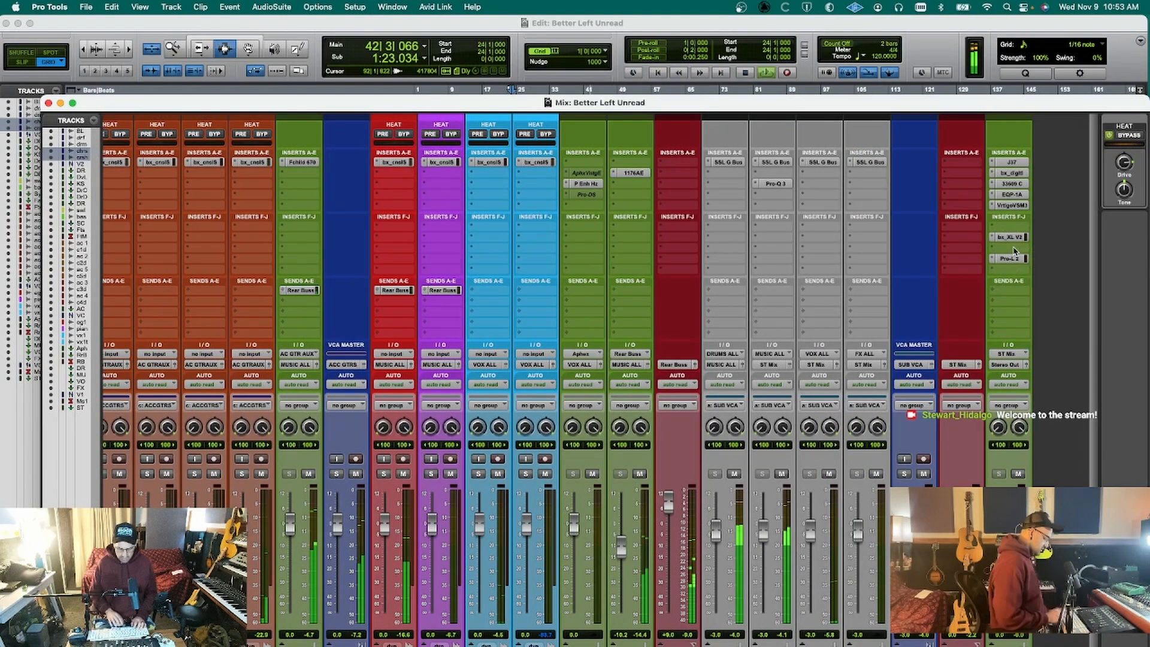
{"action": "type", "text": "metric"}
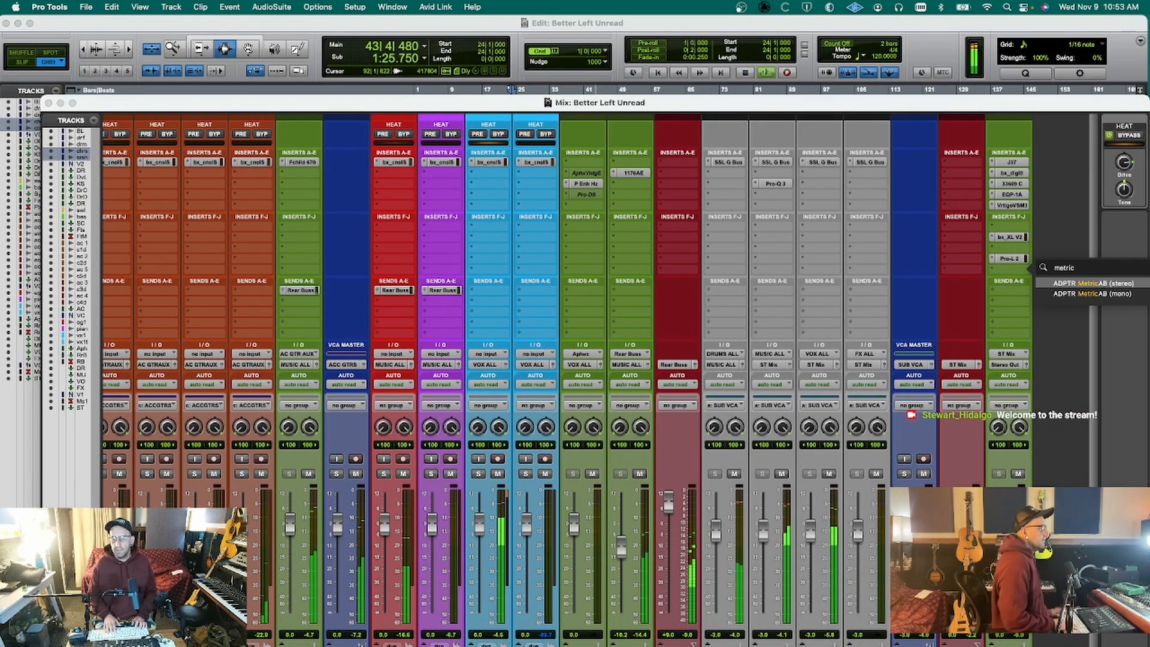
{"action": "key", "text": "Escape"}
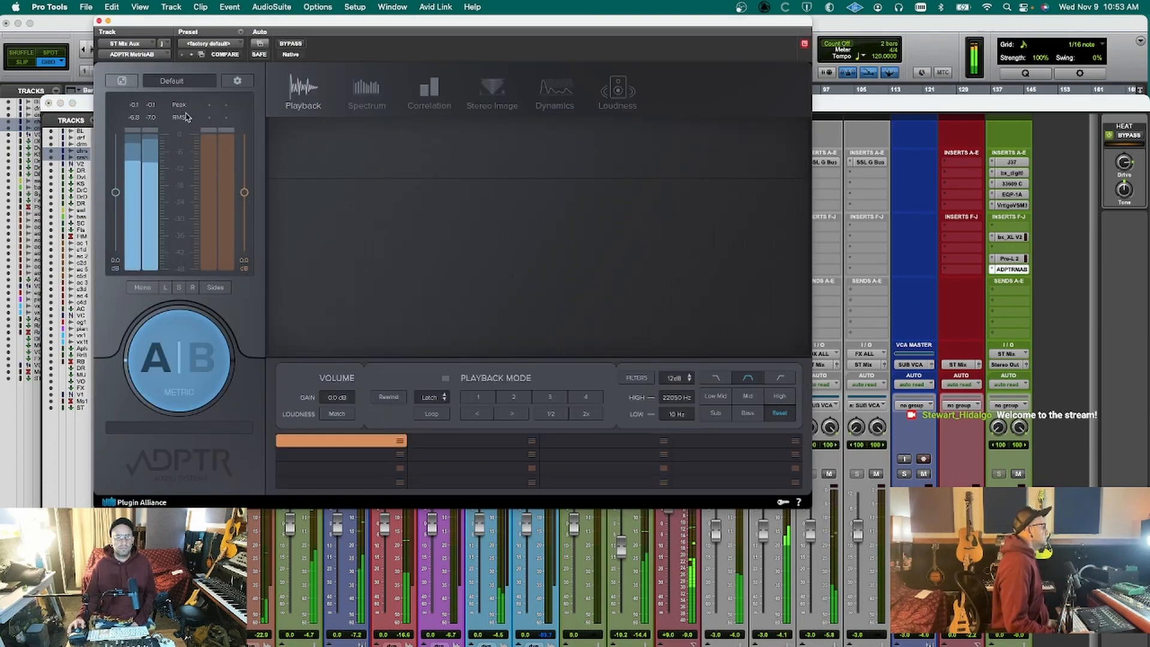
{"action": "left_click", "coordinate": [377, 99]}
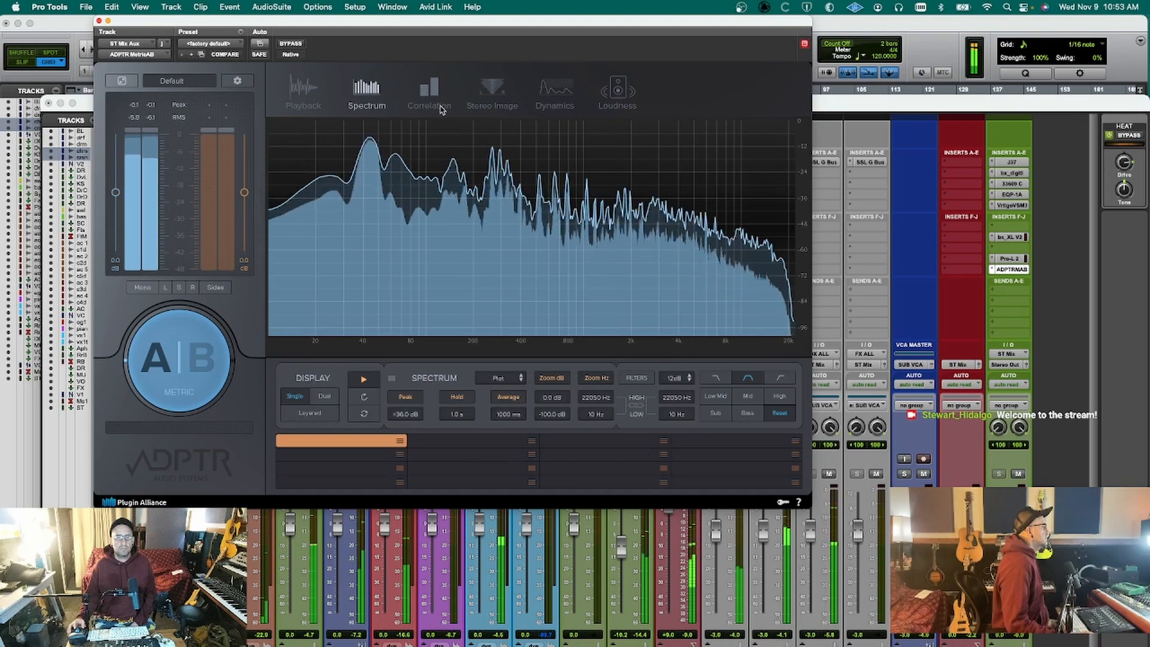
Close the MetricAB window and reposition the Mix window to reveal the full channel strips through to the stereo mix bus.
{"action": "mouse_move", "coordinate": [455, 626]}
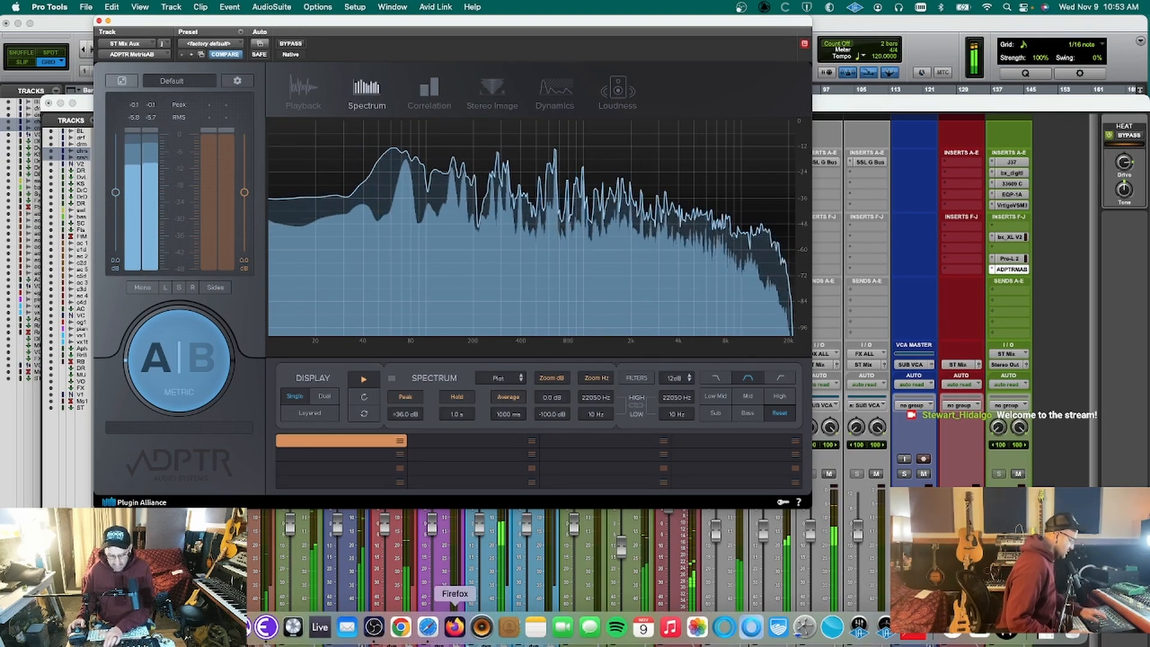
{"action": "scroll", "coordinate": [455, 623], "scroll_direction": "left", "scroll_amount": 10}
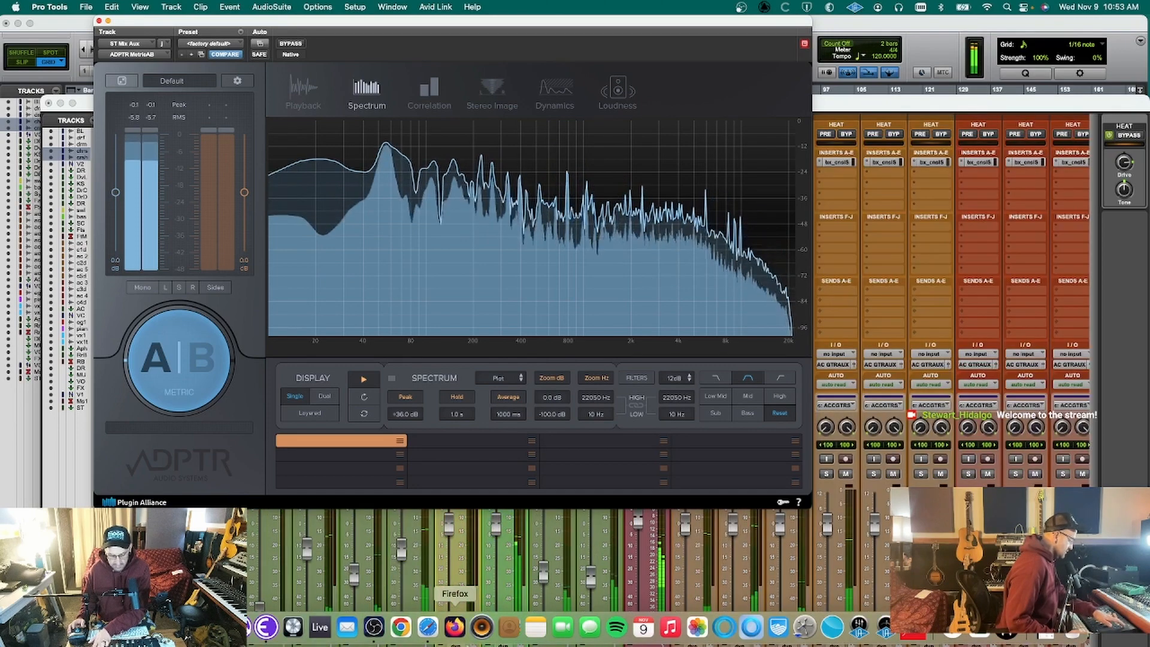
{"action": "scroll", "coordinate": [455, 623], "scroll_direction": "right", "scroll_amount": 2}
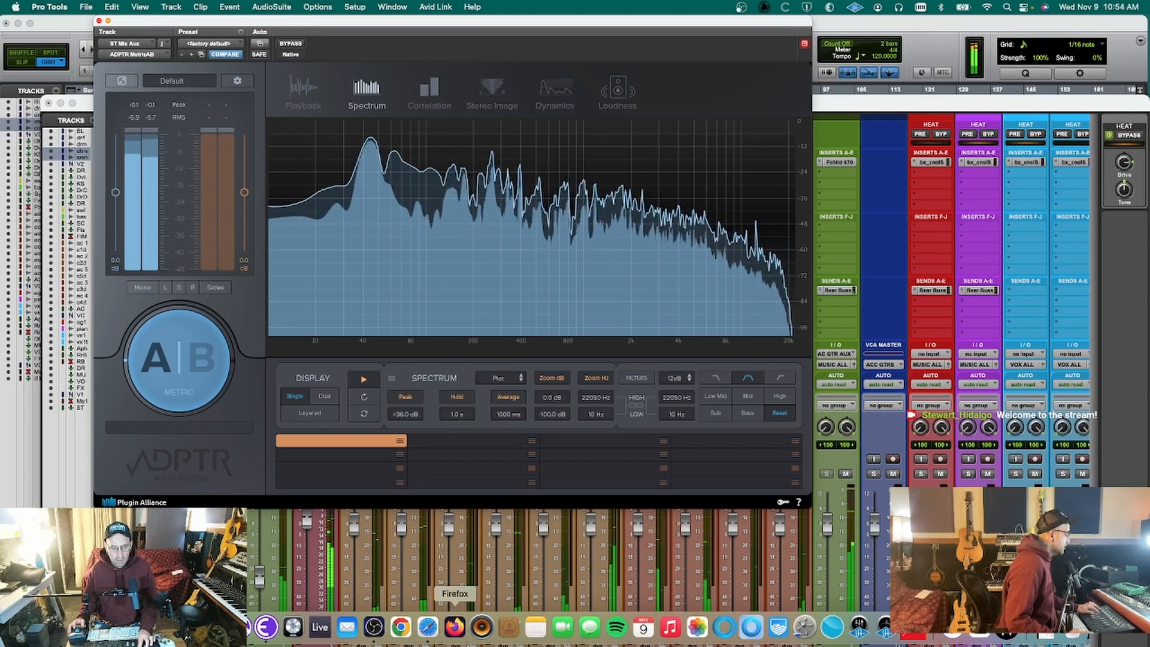
{"action": "key", "text": "super+w"}
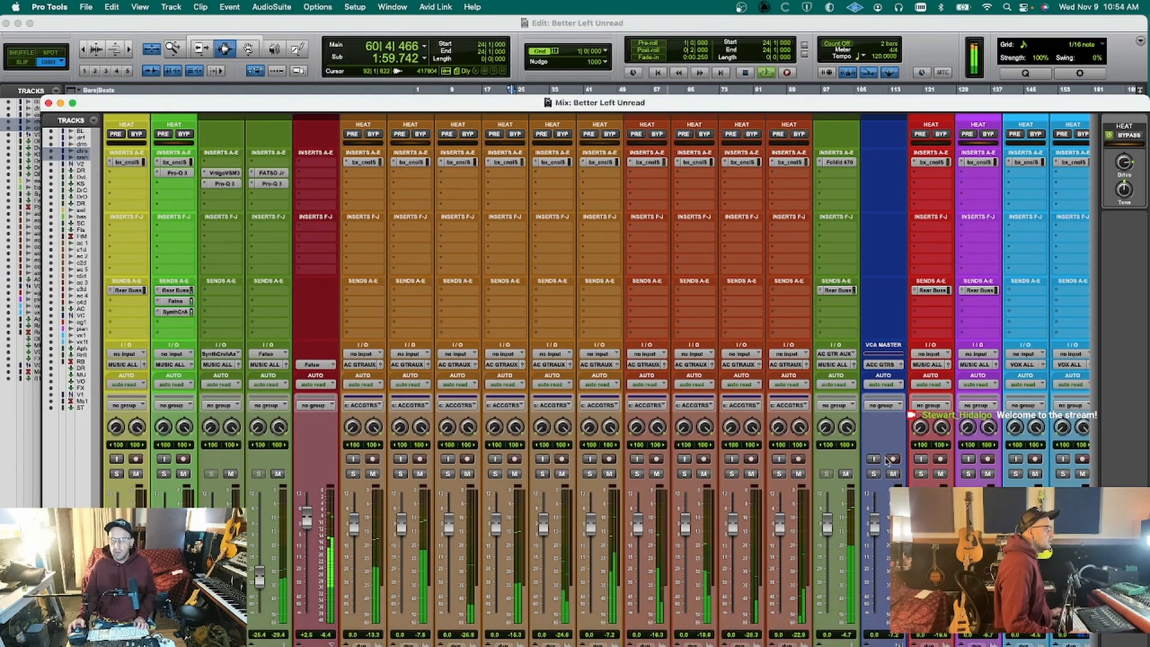
{"action": "left_click_drag", "start_coordinate": [867, 106], "coordinate": [865, 16]}
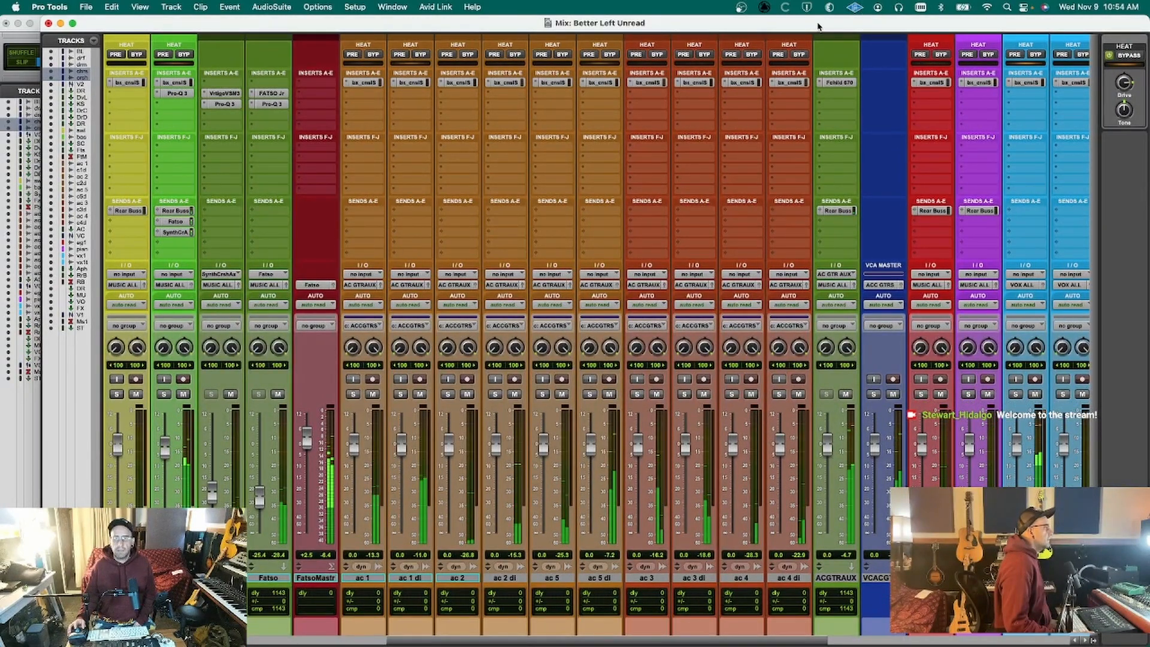
{"action": "left_click_drag", "start_coordinate": [792, 26], "coordinate": [770, 21]}
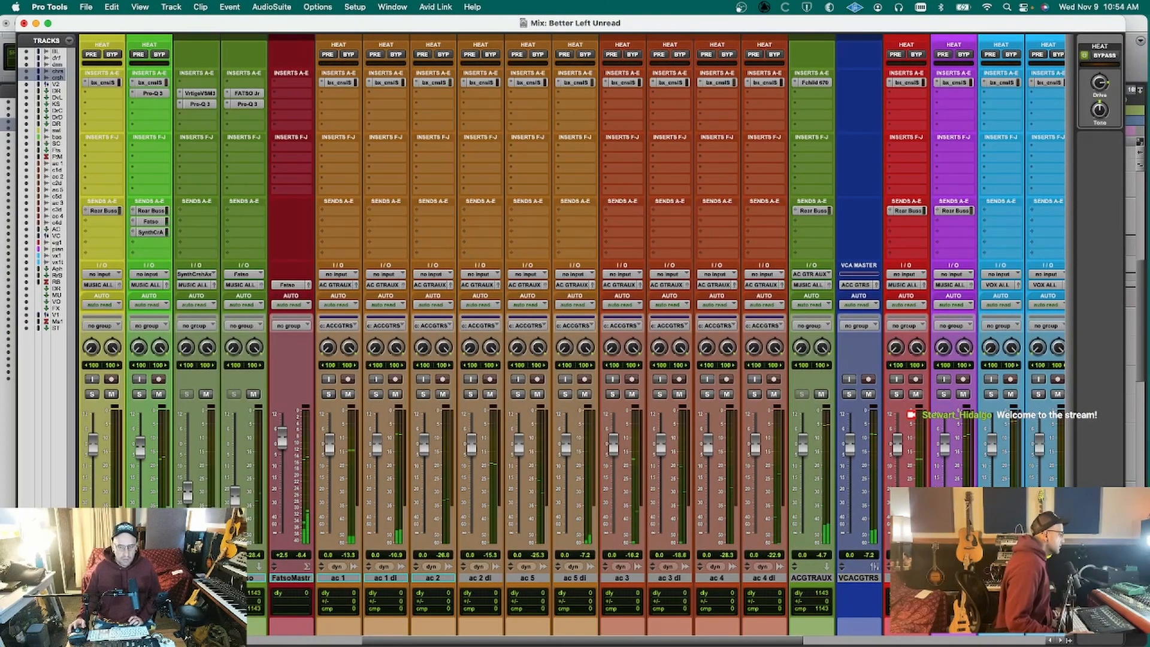
{"action": "left_click_drag", "start_coordinate": [792, 641], "coordinate": [1035, 640]}
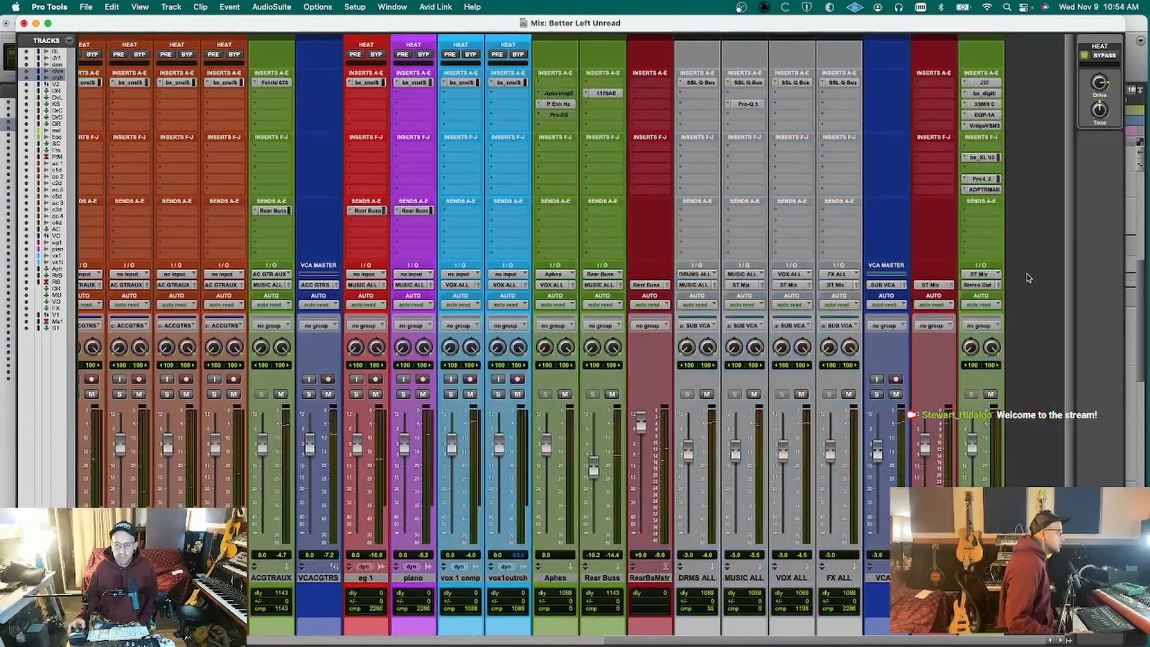
Reopen Pro-L 2 on the ST Mix aux and set its output level to -0.1 dB while playing the mix.
{"action": "left_click", "coordinate": [982, 178]}
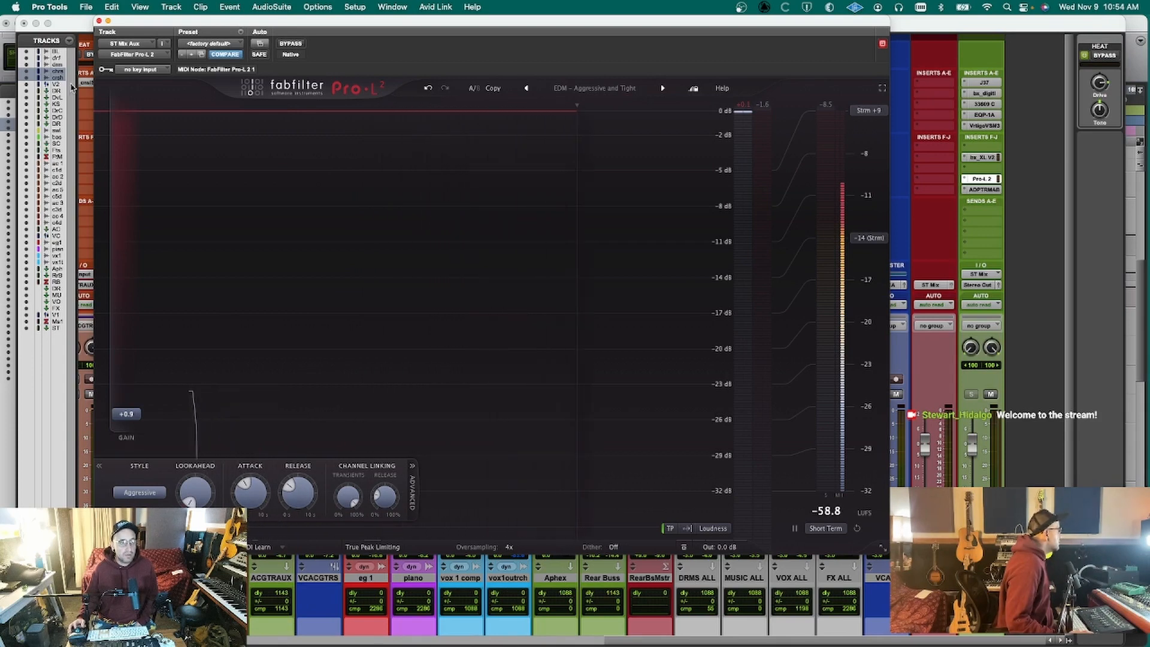
{"action": "left_click_drag", "start_coordinate": [58, 26], "coordinate": [43, 26]}
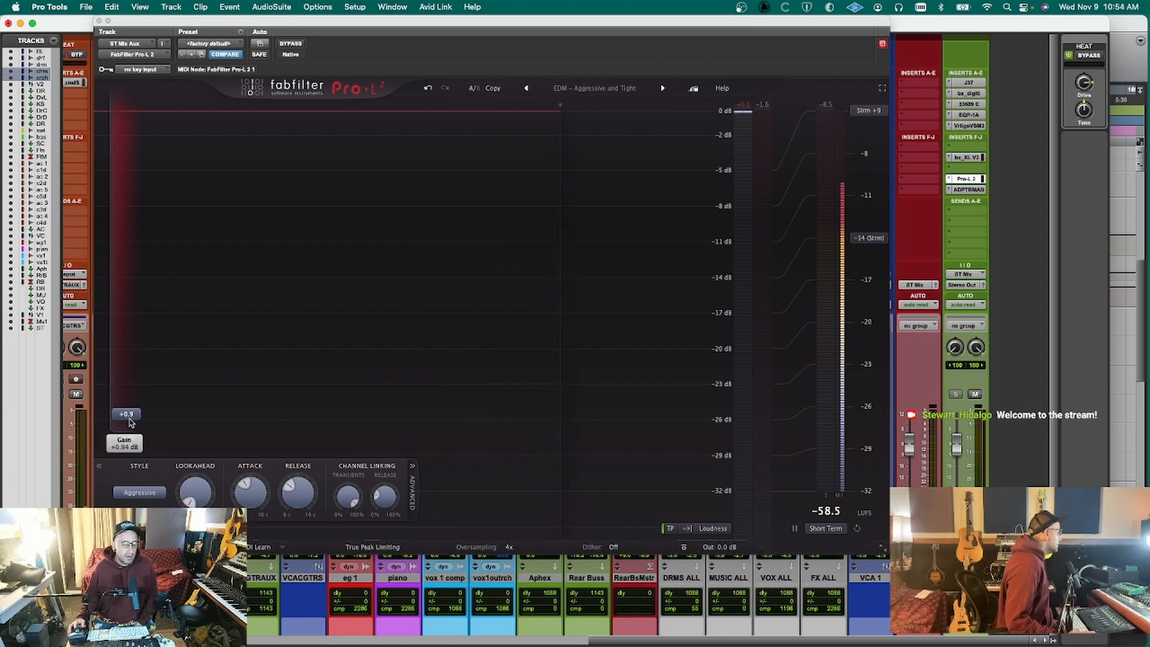
{"action": "mouse_move", "coordinate": [129, 423]}
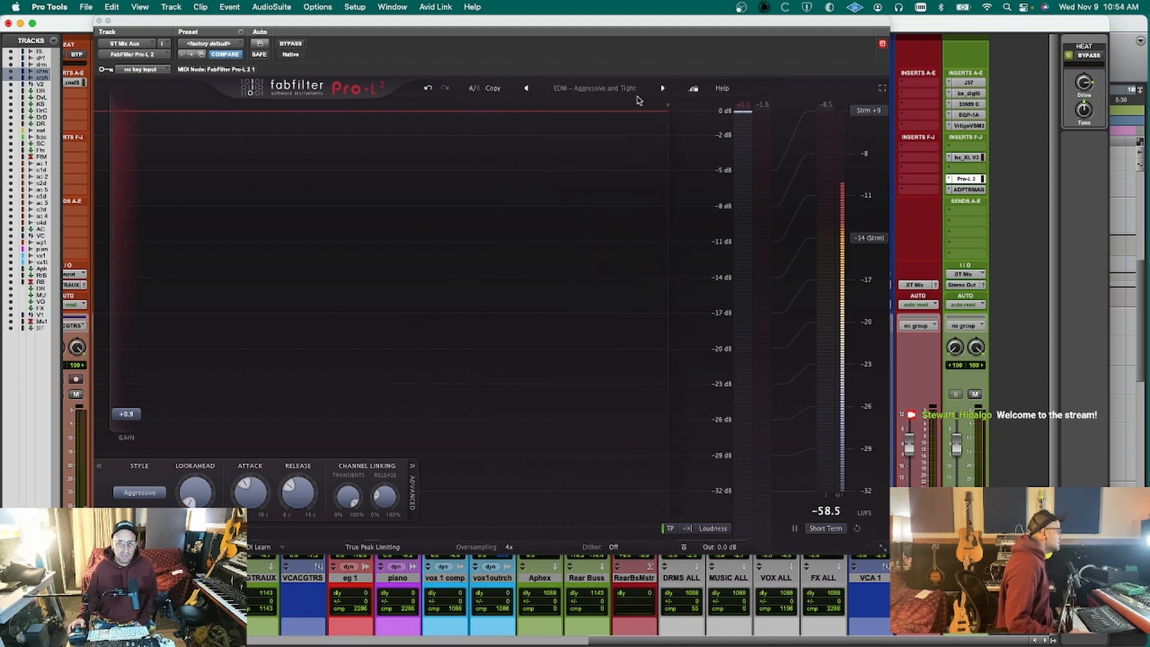
{"action": "key", "text": "space"}
{"action": "left_click", "coordinate": [764, 107]}
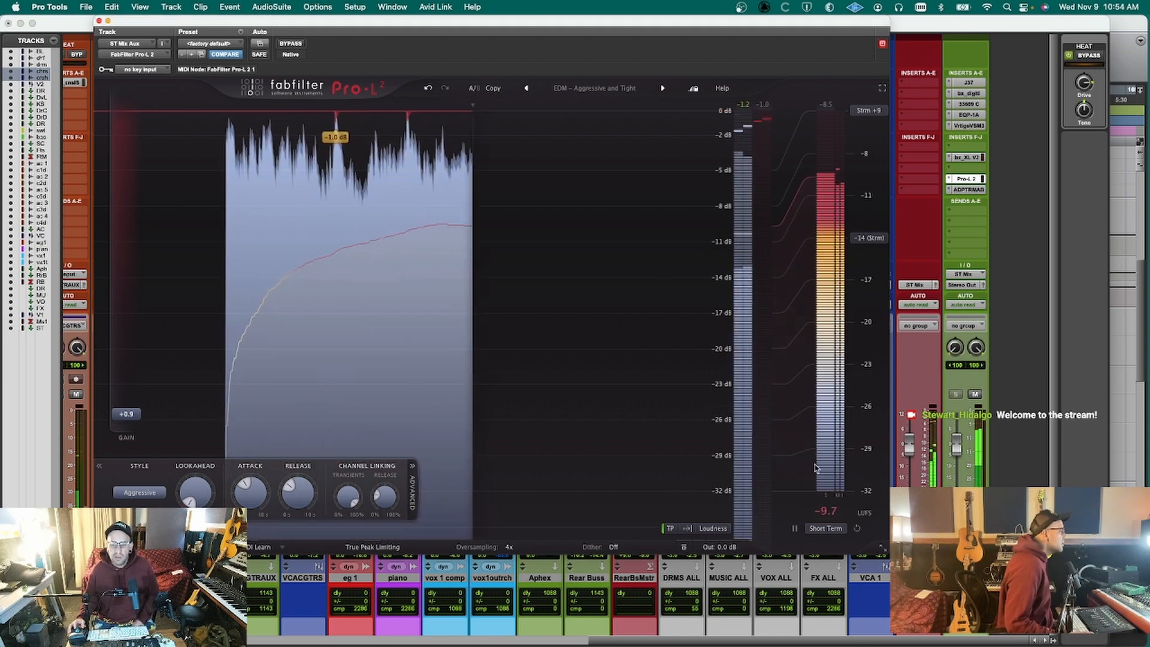
{"action": "mouse_move", "coordinate": [727, 547]}
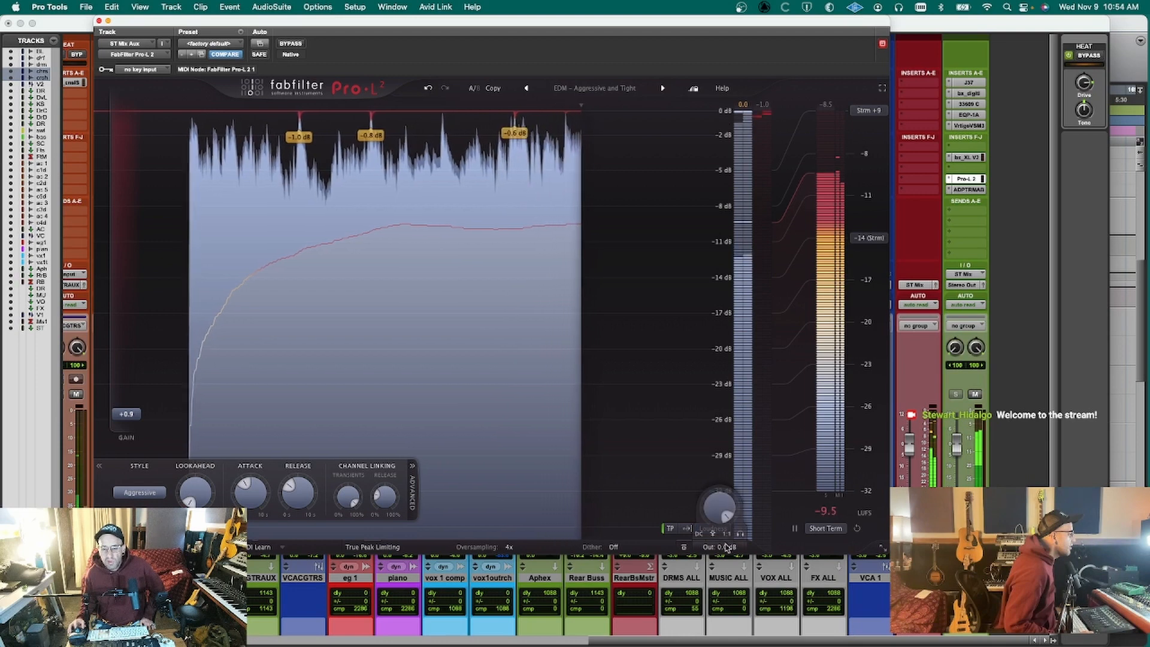
{"action": "left_click_drag", "start_coordinate": [729, 514], "coordinate": [731, 517]}
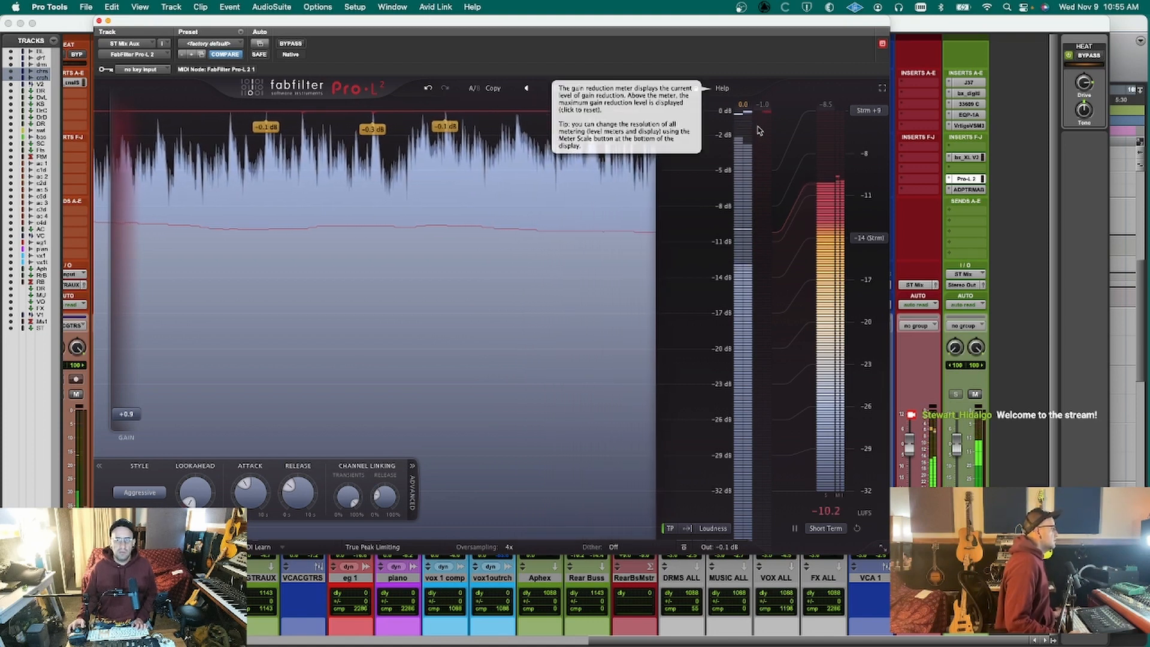
{"action": "key", "text": "space"}
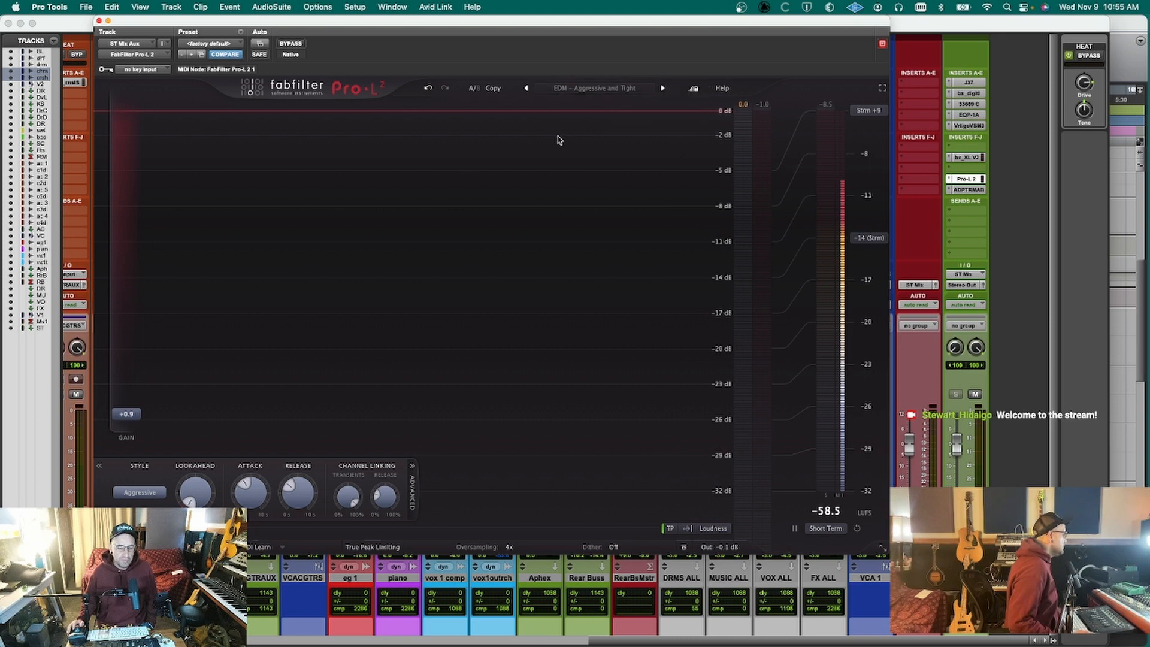
Audition the Dynamic, Allround and Transparent limiting styles in Pro-L 2 during playback and set the style to Modern.
{"action": "key", "text": "space"}
{"action": "left_click", "coordinate": [144, 497]}
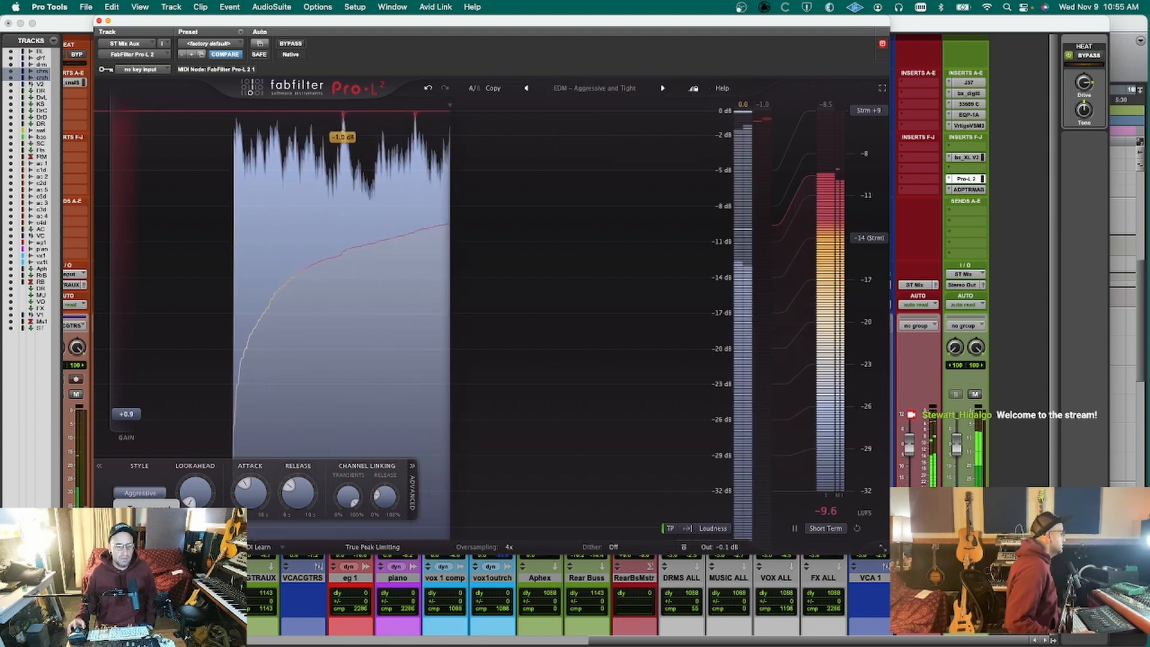
{"action": "left_click", "coordinate": [150, 531]}
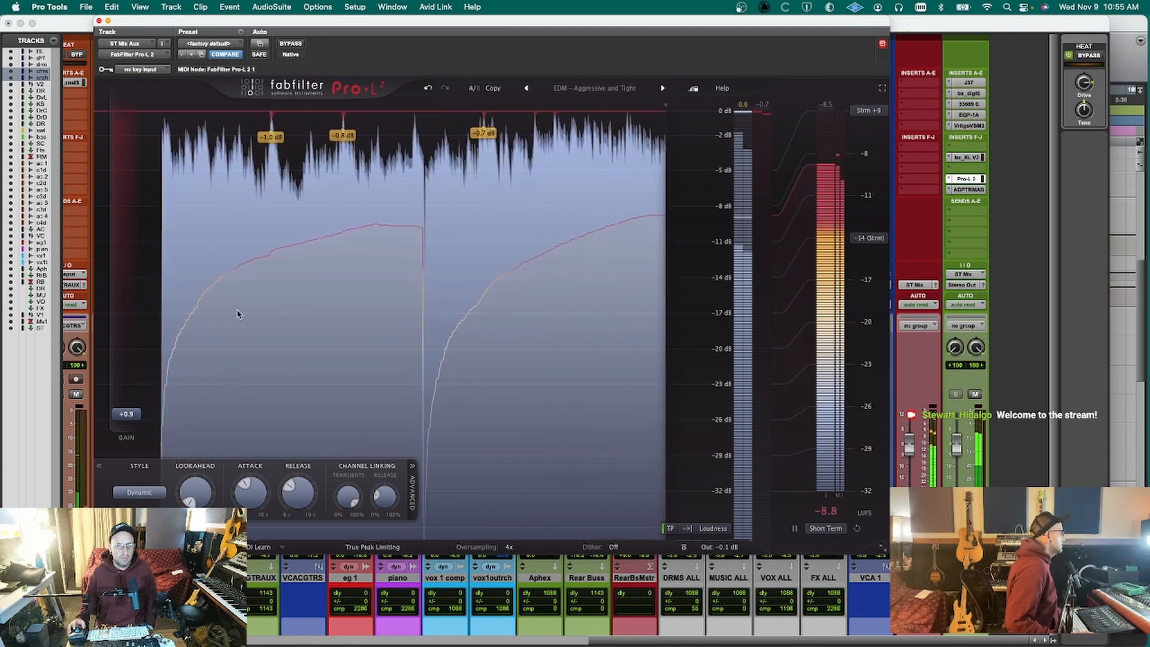
{"action": "left_click", "coordinate": [140, 493]}
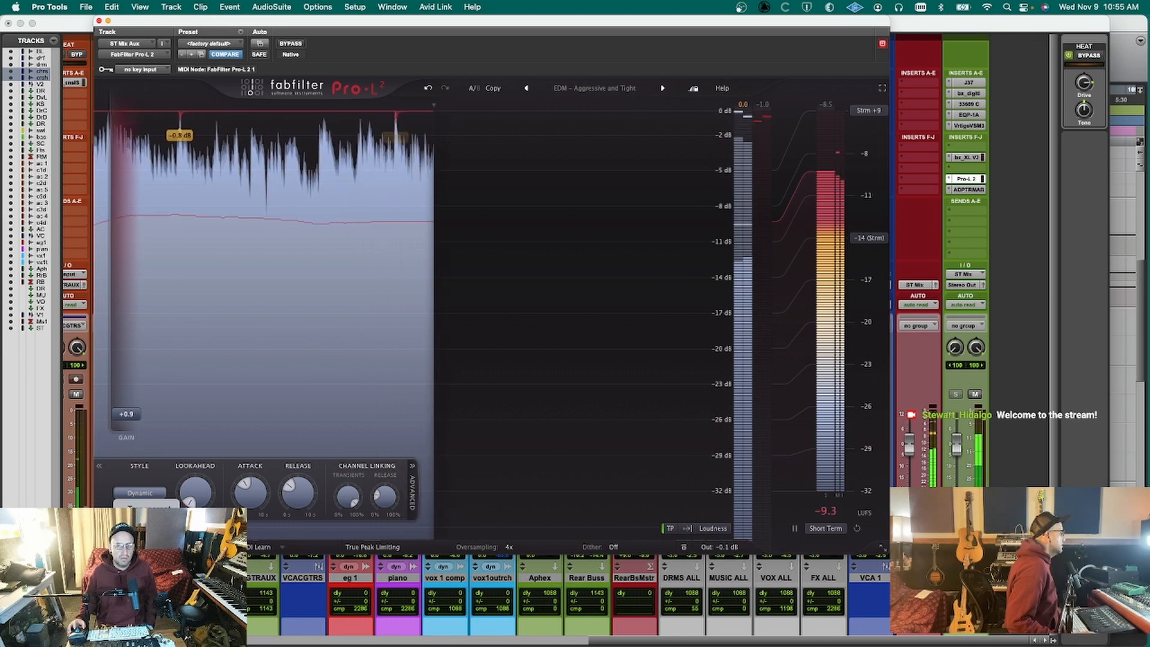
{"action": "left_click", "coordinate": [144, 546]}
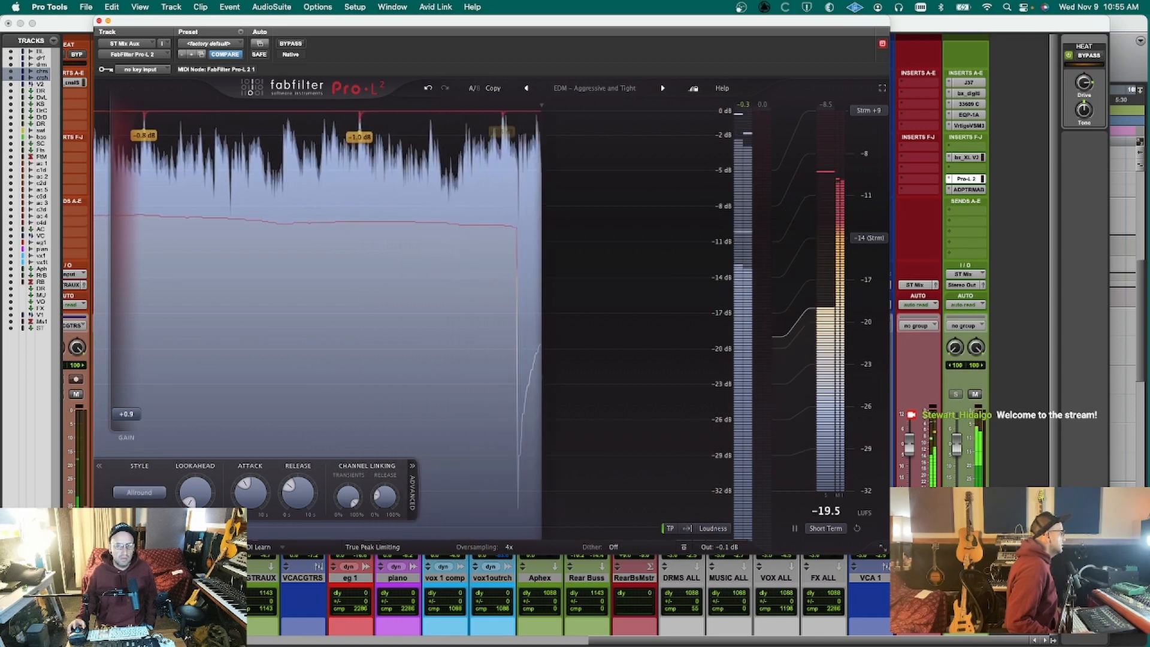
{"action": "left_click", "coordinate": [151, 498]}
{"action": "left_click", "coordinate": [140, 507]}
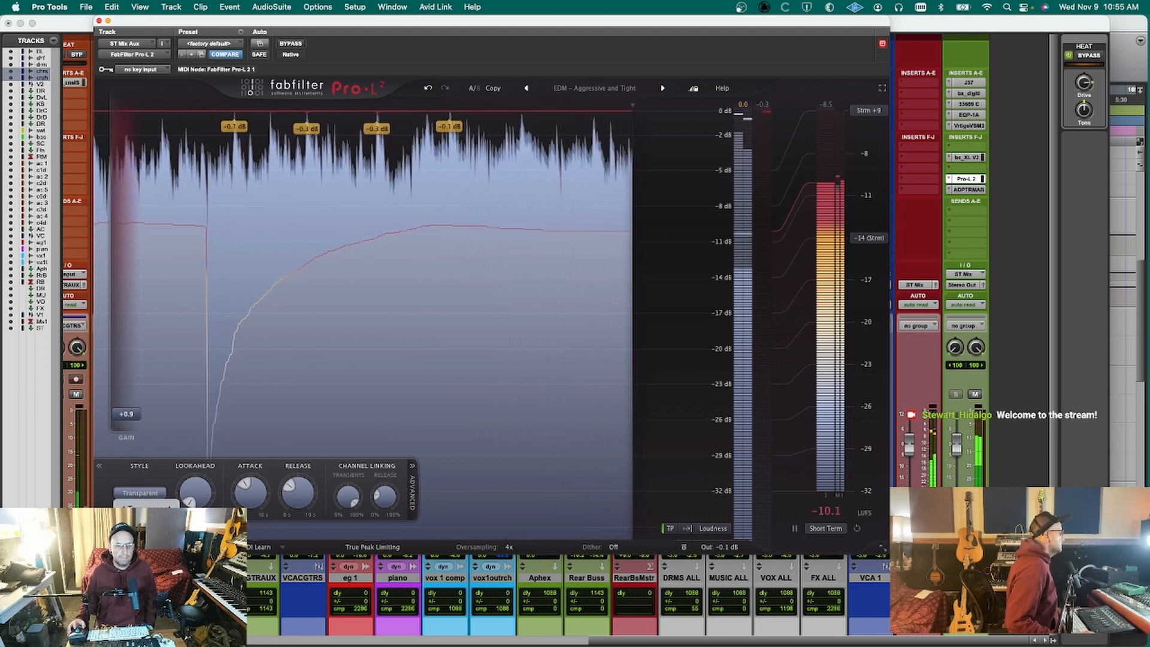
{"action": "left_click", "coordinate": [145, 572]}
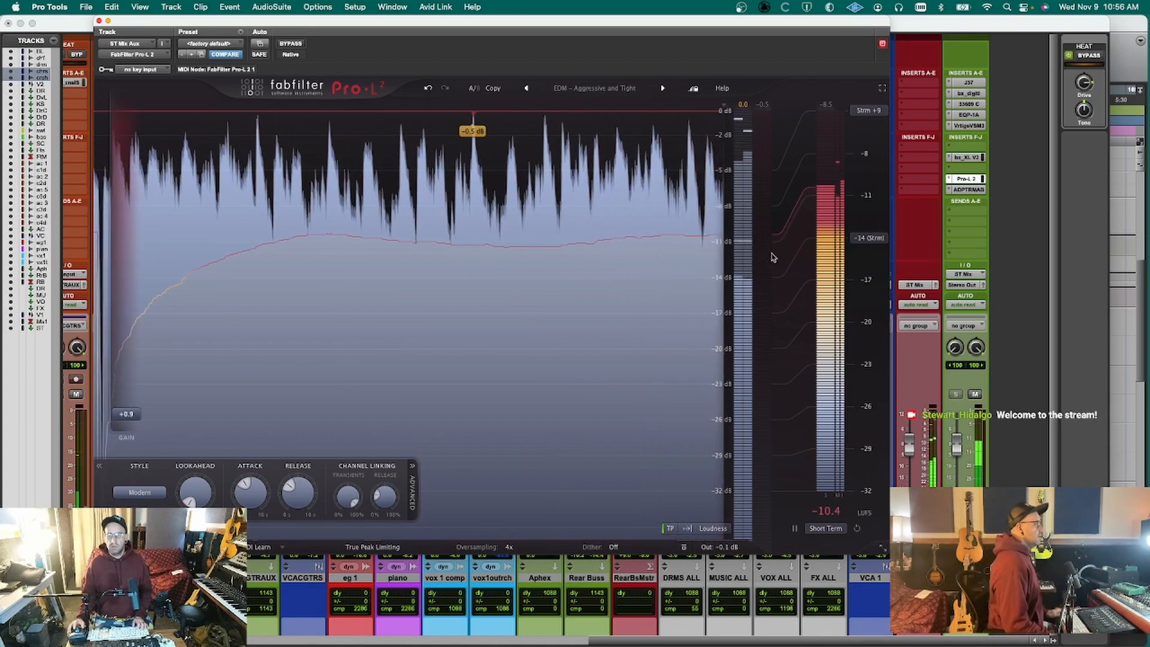
Check the mix spectrum in MetricAB, listen again with Pro-L 2 open and close its window.
{"action": "left_click", "coordinate": [965, 190]}
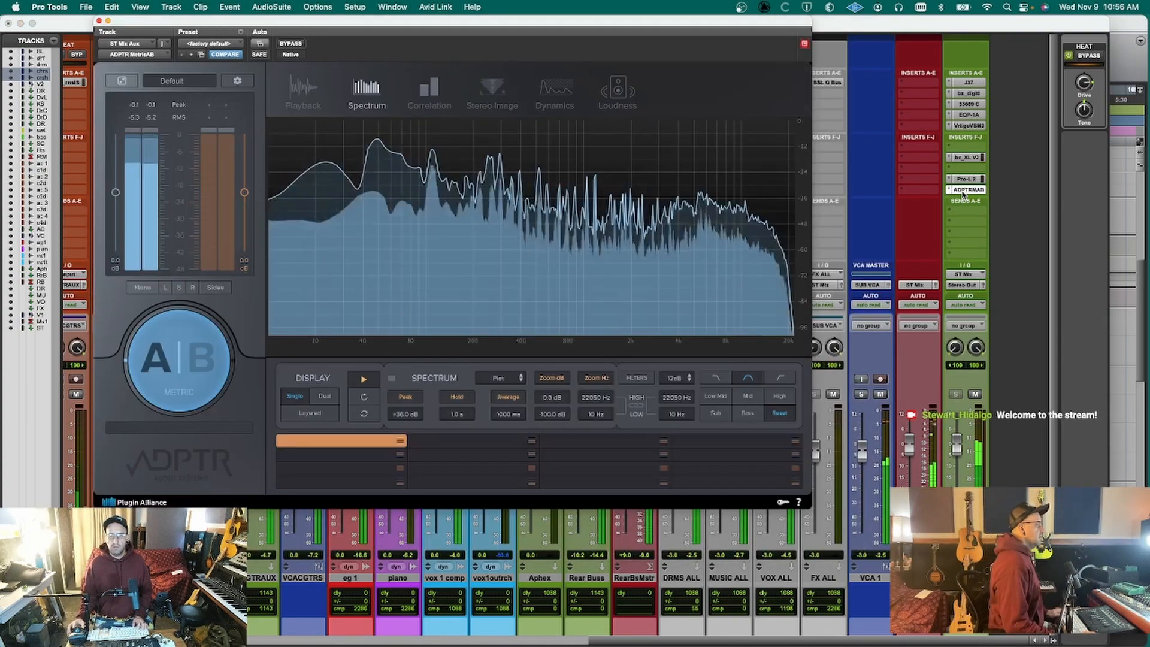
{"action": "left_click", "coordinate": [964, 190]}
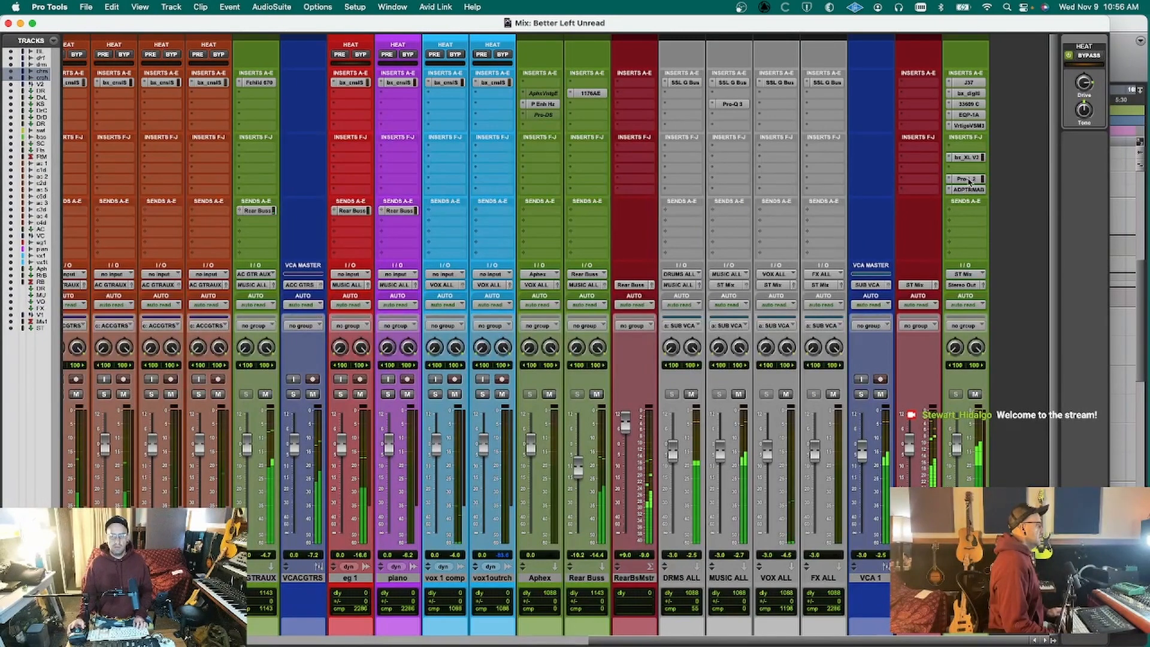
{"action": "left_click", "coordinate": [967, 179]}
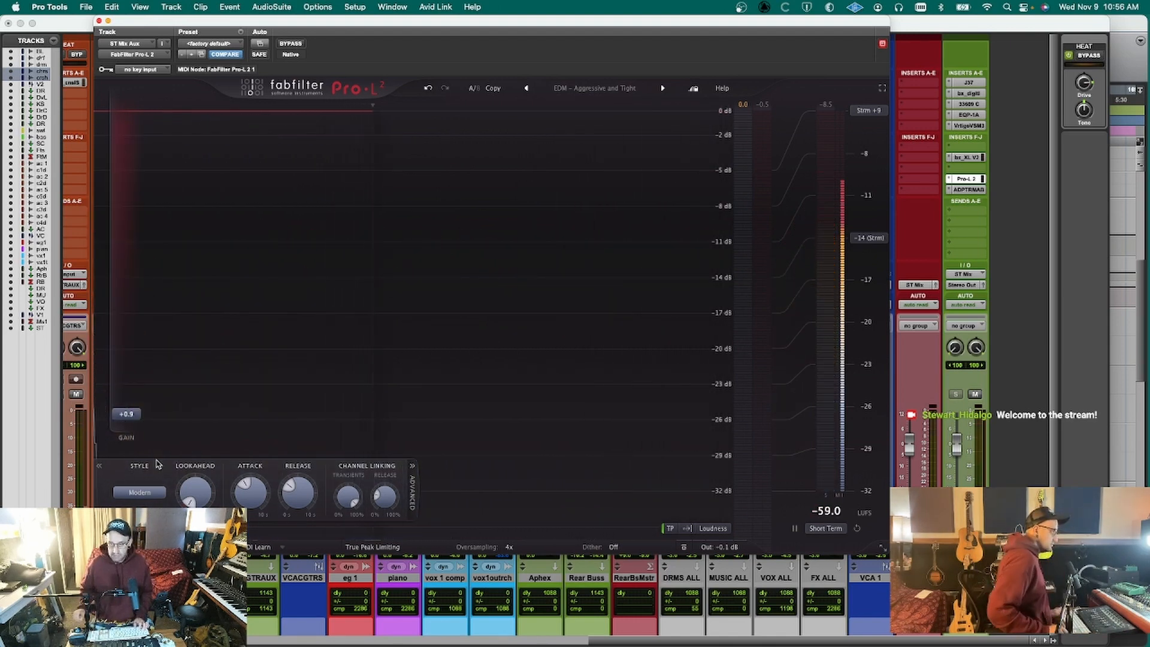
{"action": "key", "text": "space"}
{"action": "key", "text": "super+w"}
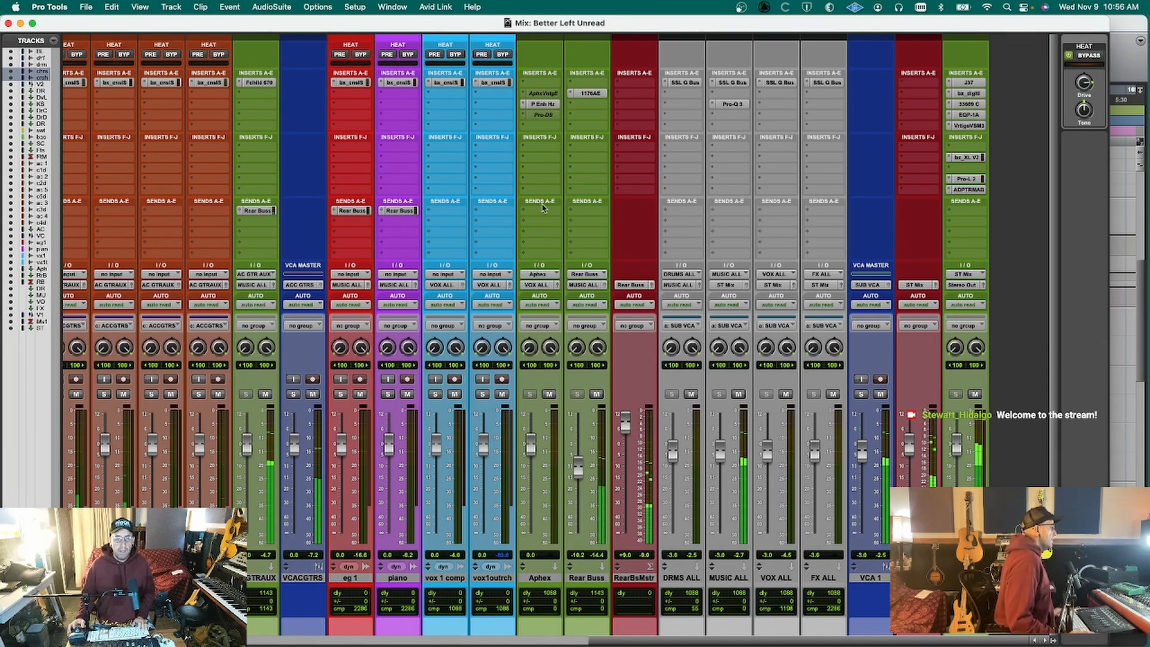
Create a send from vox 1 comp to a new stereo aux input track named VOX CRUSH, placed next to the current track.
{"action": "left_click", "coordinate": [452, 211]}
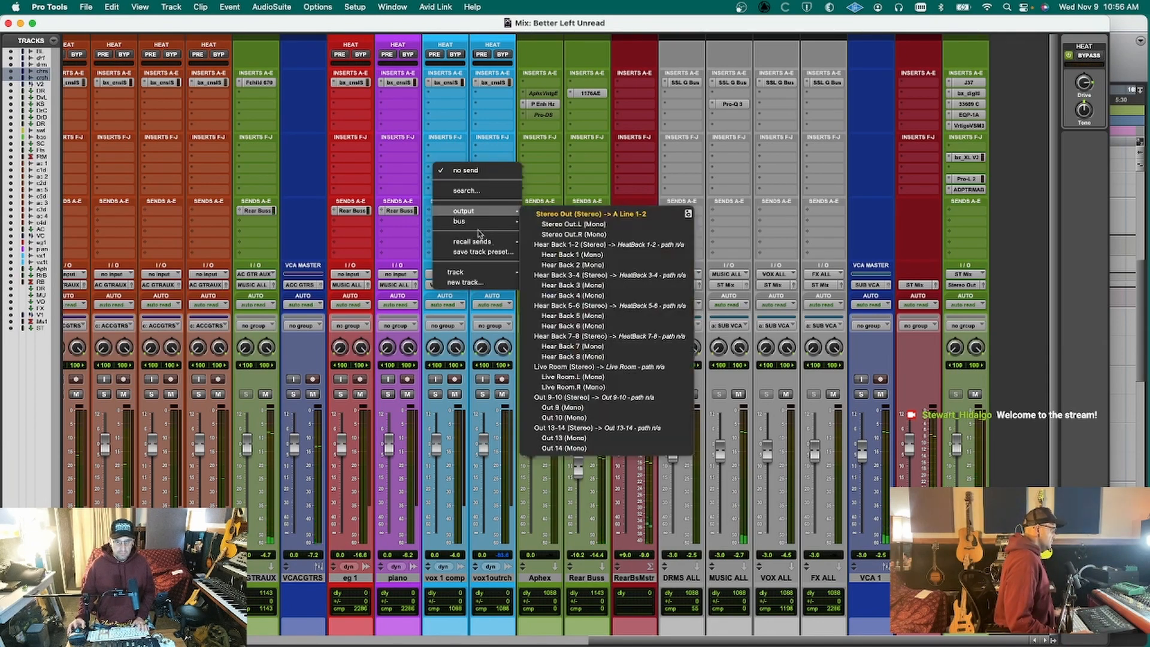
{"action": "left_click", "coordinate": [486, 280]}
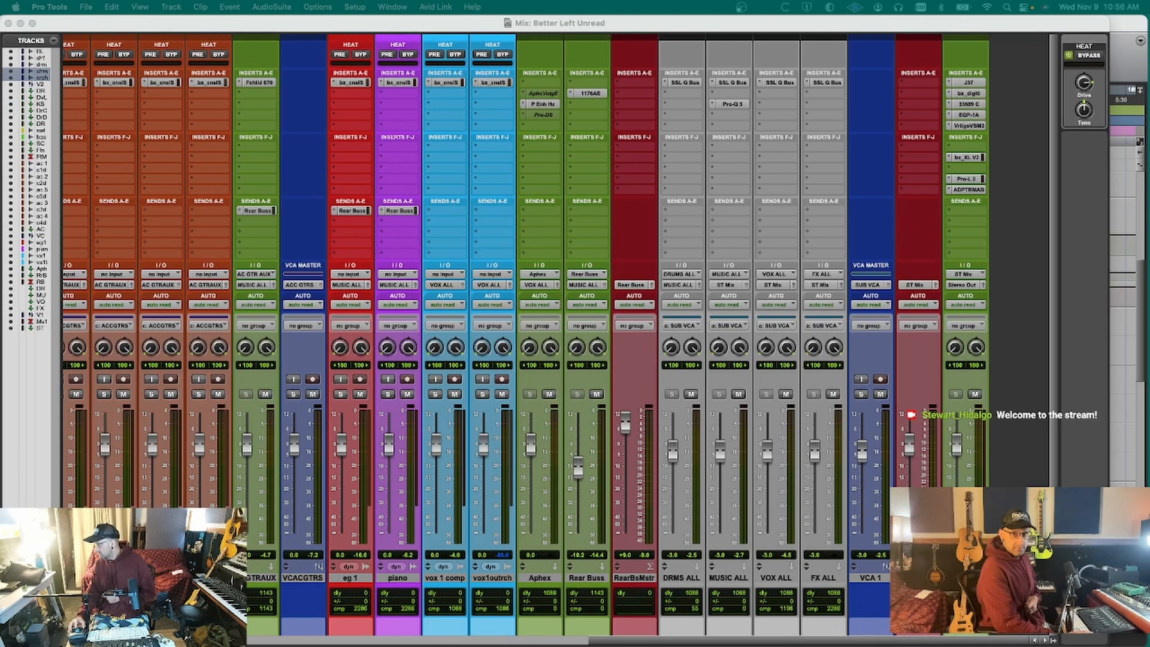
{"action": "left_click_drag", "start_coordinate": [1149, 206], "coordinate": [210, 224]}
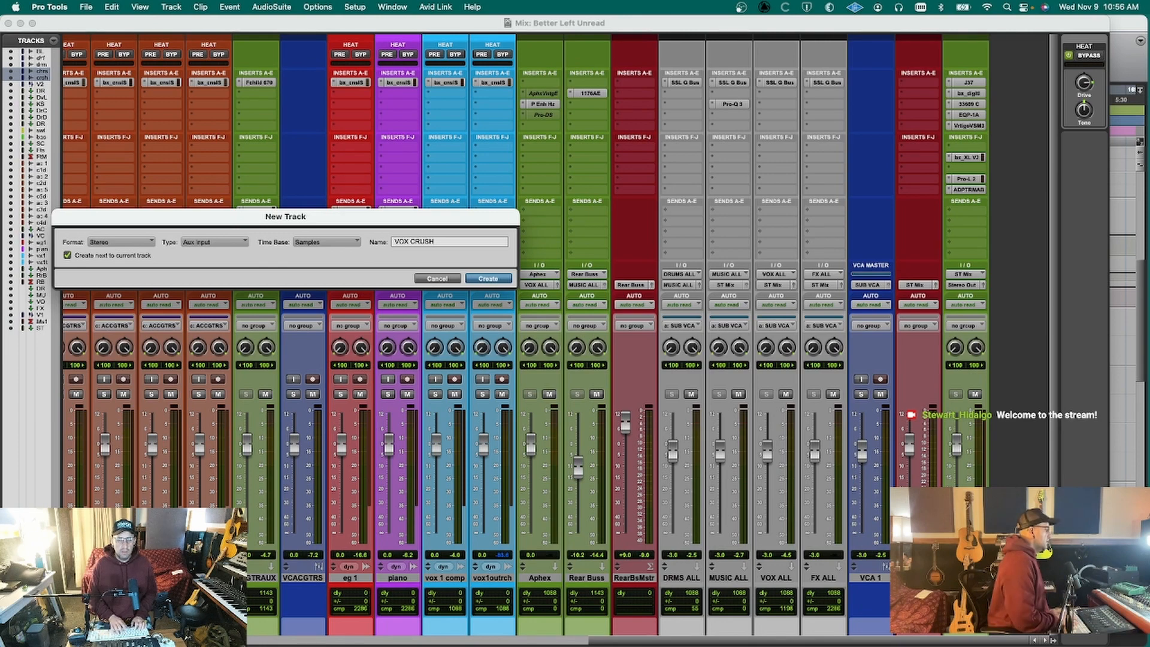
{"action": "key", "text": "Return"}
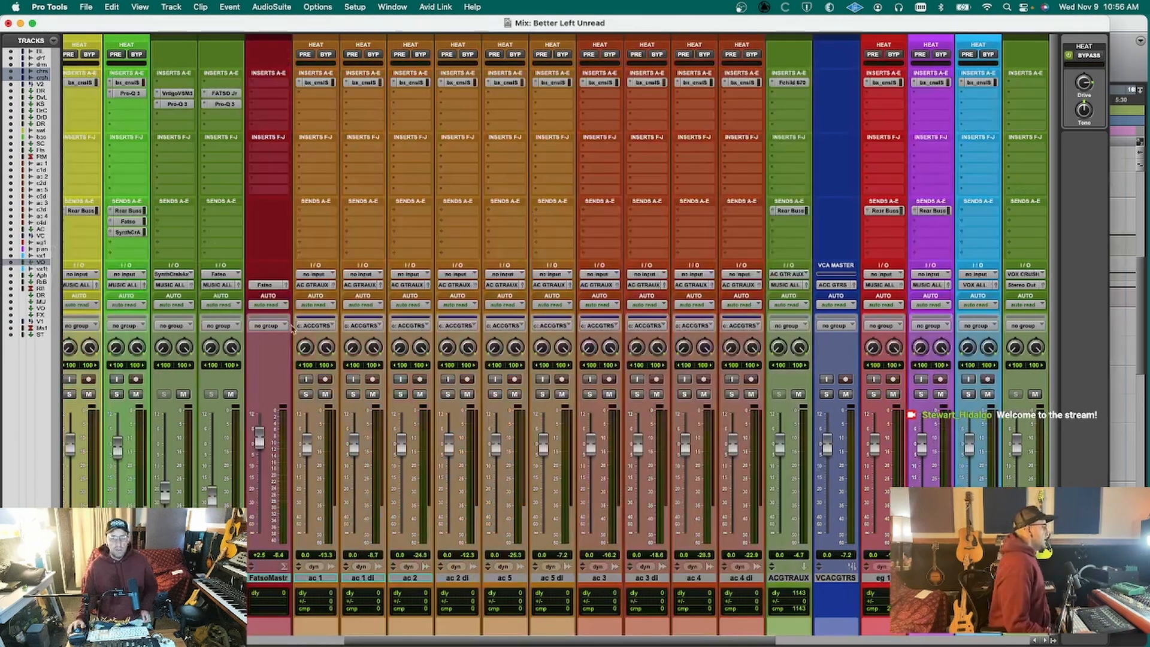
Route the VOX CRUSH aux output to the stereo VOX ALL bus.
{"action": "left_click", "coordinate": [1018, 286]}
{"action": "mouse_move", "coordinate": [1019, 297]}
{"action": "mouse_move", "coordinate": [959, 312]}
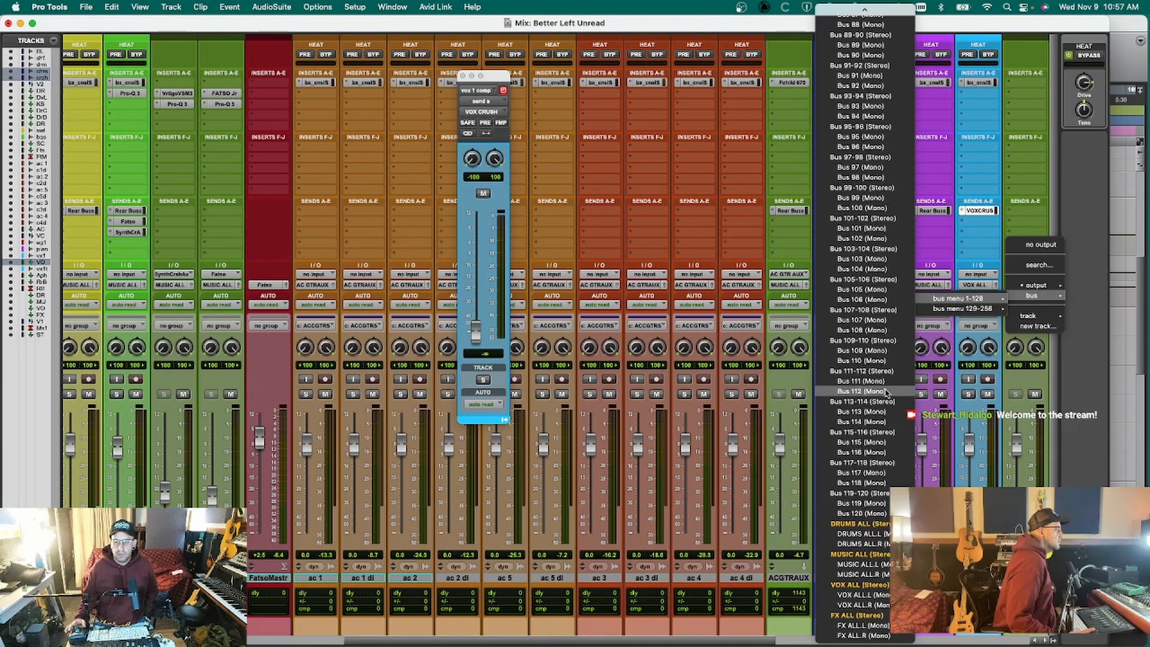
{"action": "left_click", "coordinate": [870, 587]}
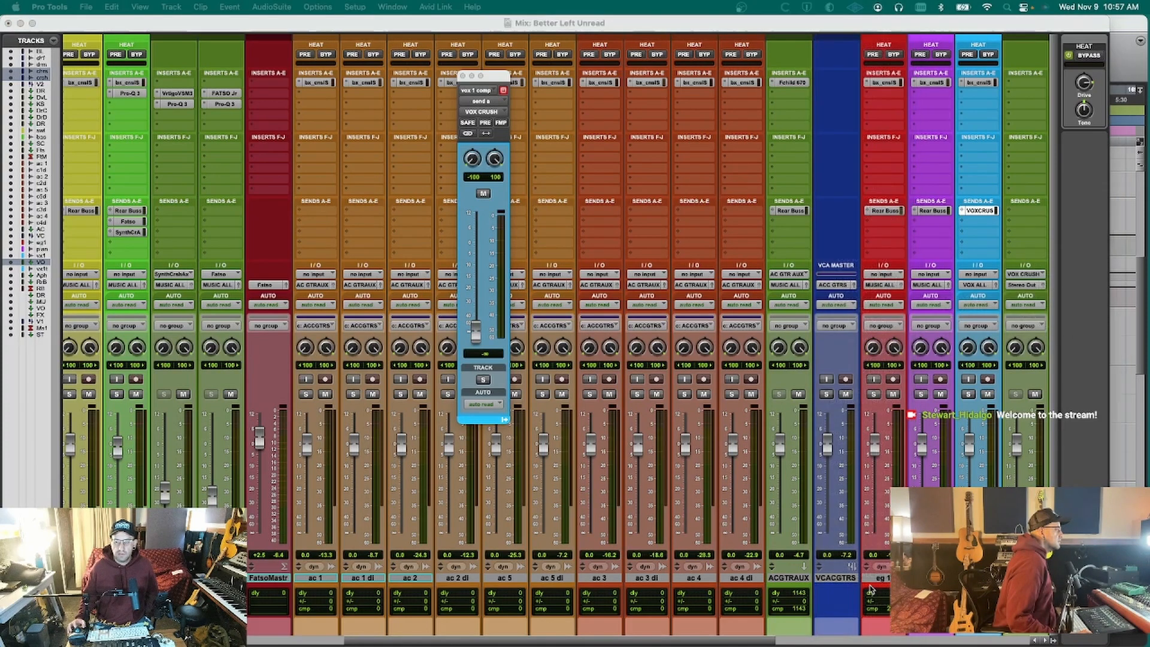
Insert the stereo UAD Thermionic Culture Vulture as the first plug-in on the VOX CRUSH aux.
{"action": "left_click", "coordinate": [1011, 86]}
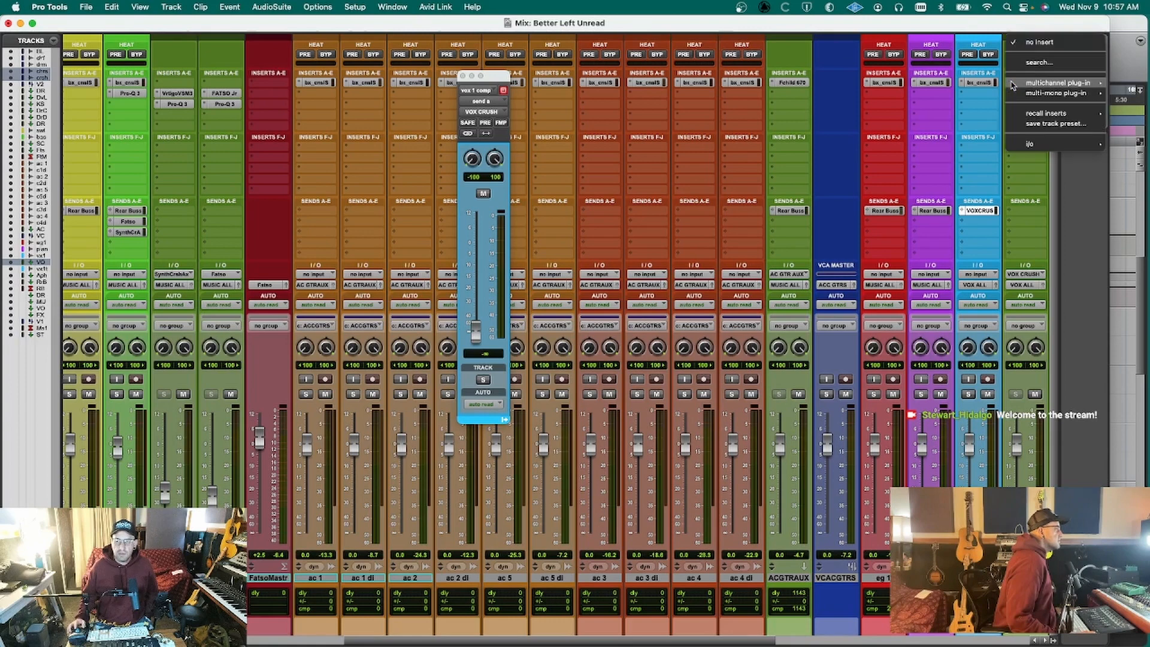
{"action": "mouse_move", "coordinate": [1038, 82]}
{"action": "scroll", "coordinate": [952, 349], "scroll_direction": "down", "scroll_amount": 10}
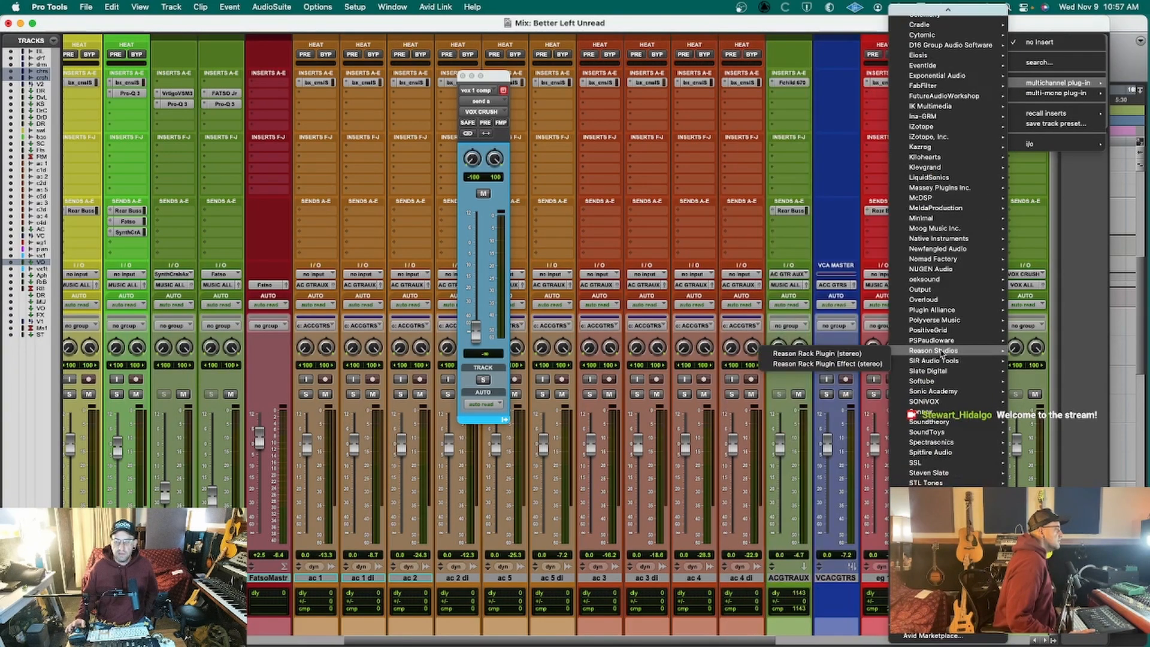
{"action": "mouse_move", "coordinate": [941, 574]}
{"action": "scroll", "coordinate": [865, 537], "scroll_direction": "down", "scroll_amount": 15}
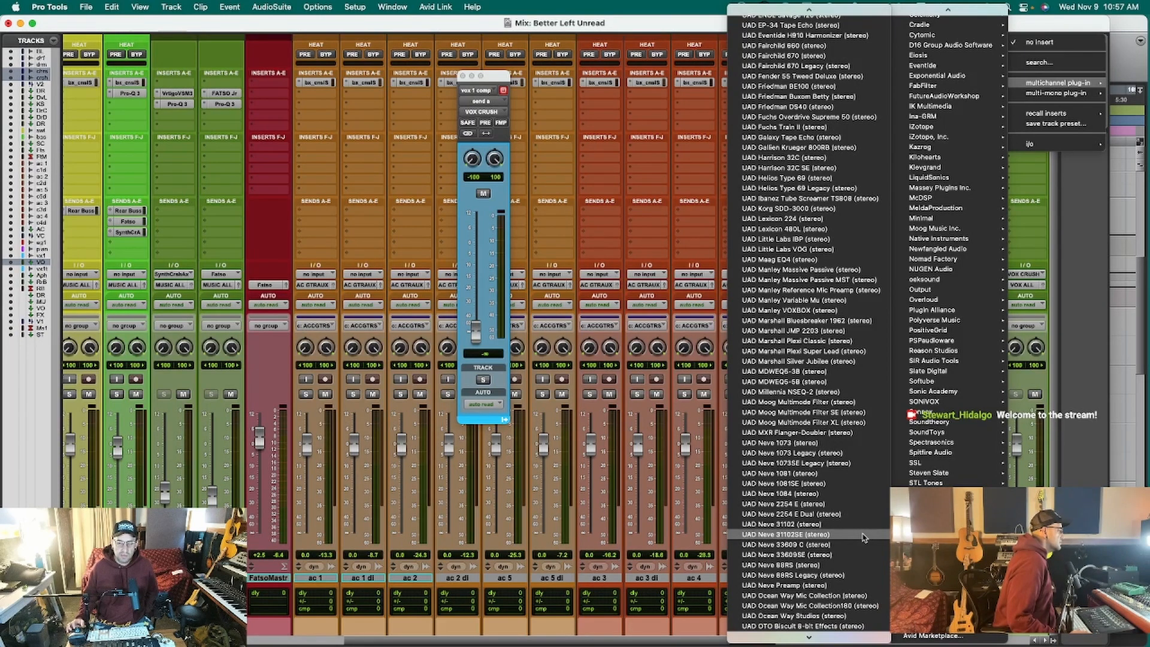
{"action": "scroll", "coordinate": [865, 537], "scroll_direction": "down", "scroll_amount": 20}
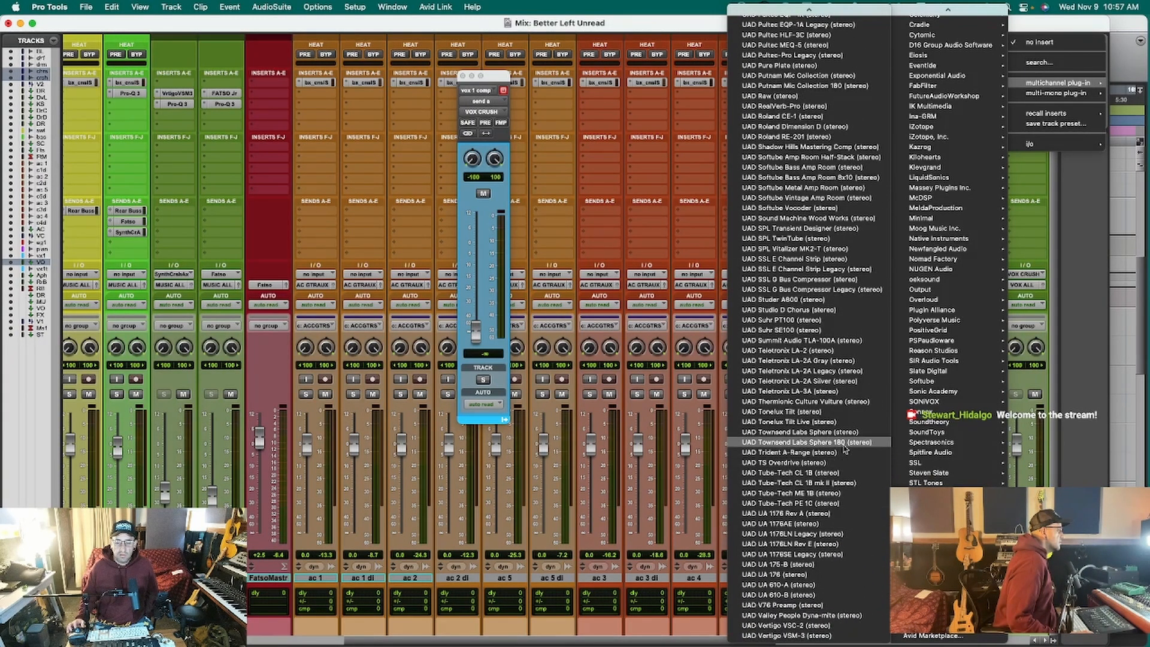
{"action": "left_click", "coordinate": [854, 401]}
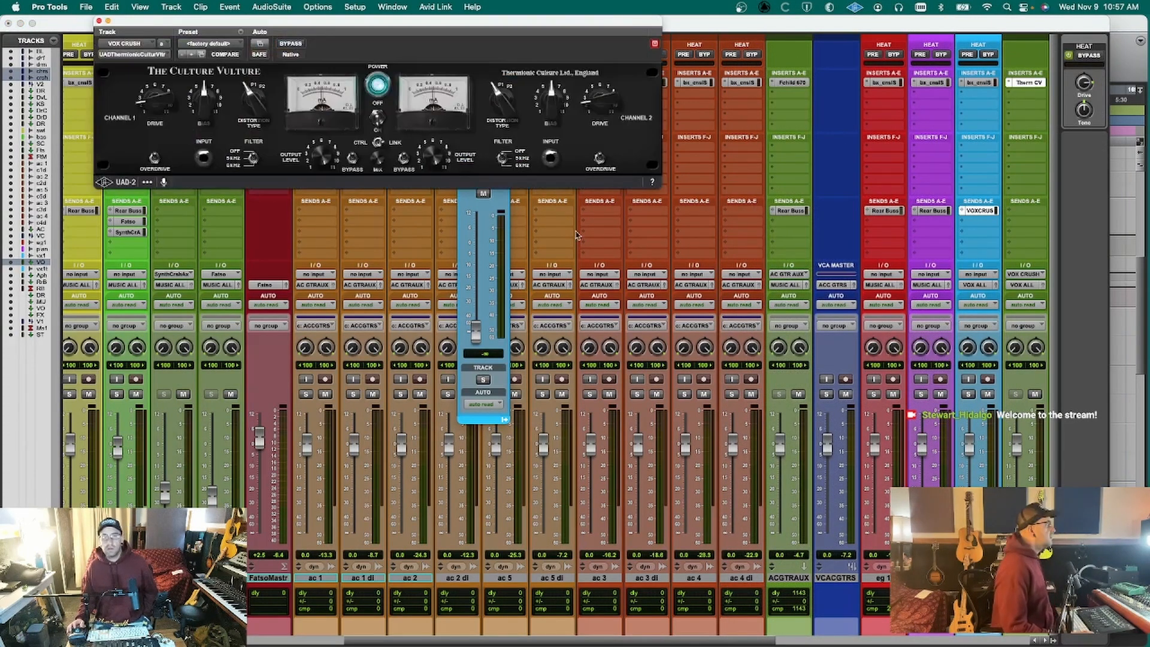
Load the Parallel Pop Vocal preset in the Culture Vulture and hide the floating windows.
{"action": "left_click", "coordinate": [226, 45]}
{"action": "mouse_move", "coordinate": [239, 100]}
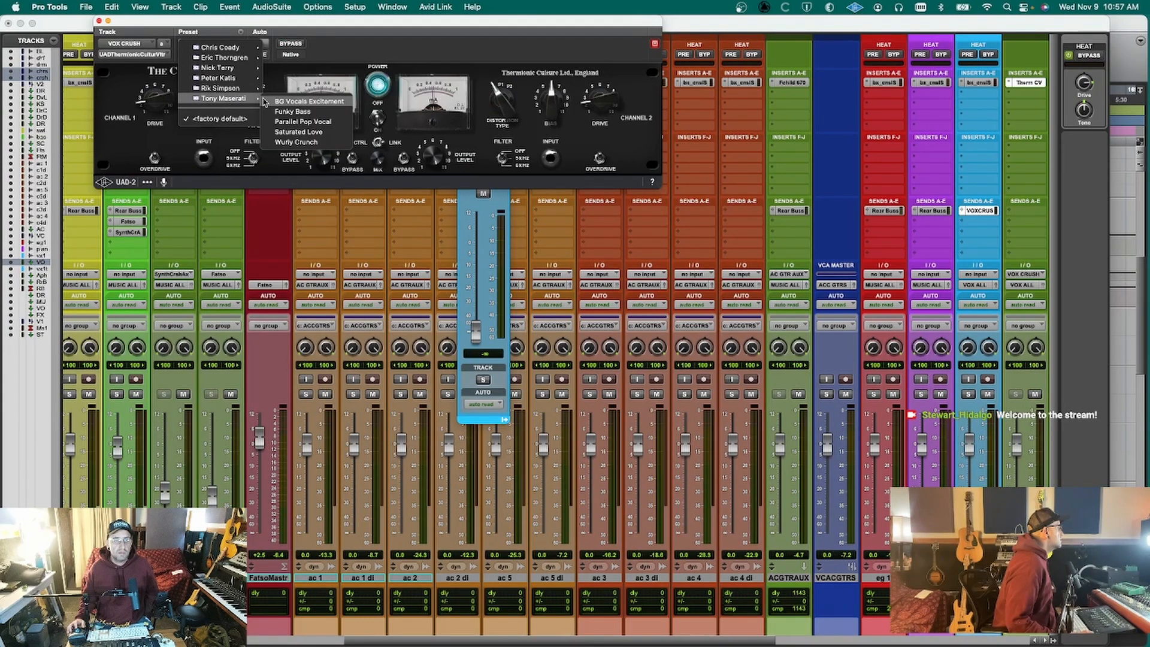
{"action": "left_click", "coordinate": [287, 122]}
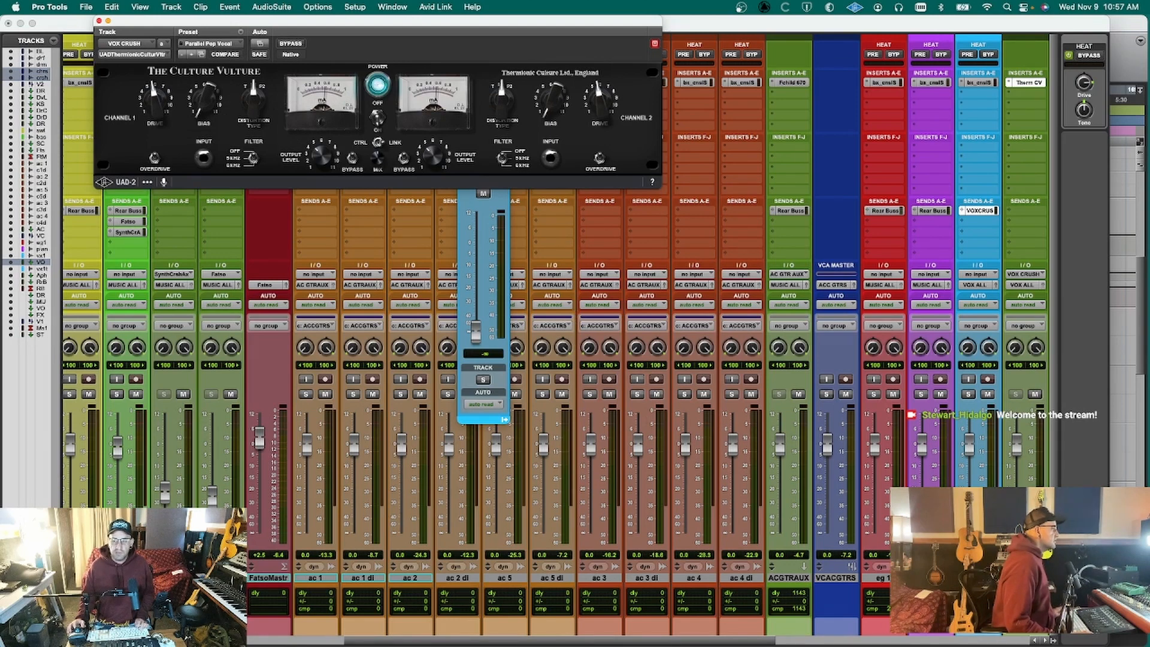
{"action": "key", "text": "ctrl+alt+super+w"}
In the Edit window, place the playback cursor at the start of the vox 1 comp clip and play from there.
{"action": "key", "text": "space"}
{"action": "left_click", "coordinate": [985, 210]}
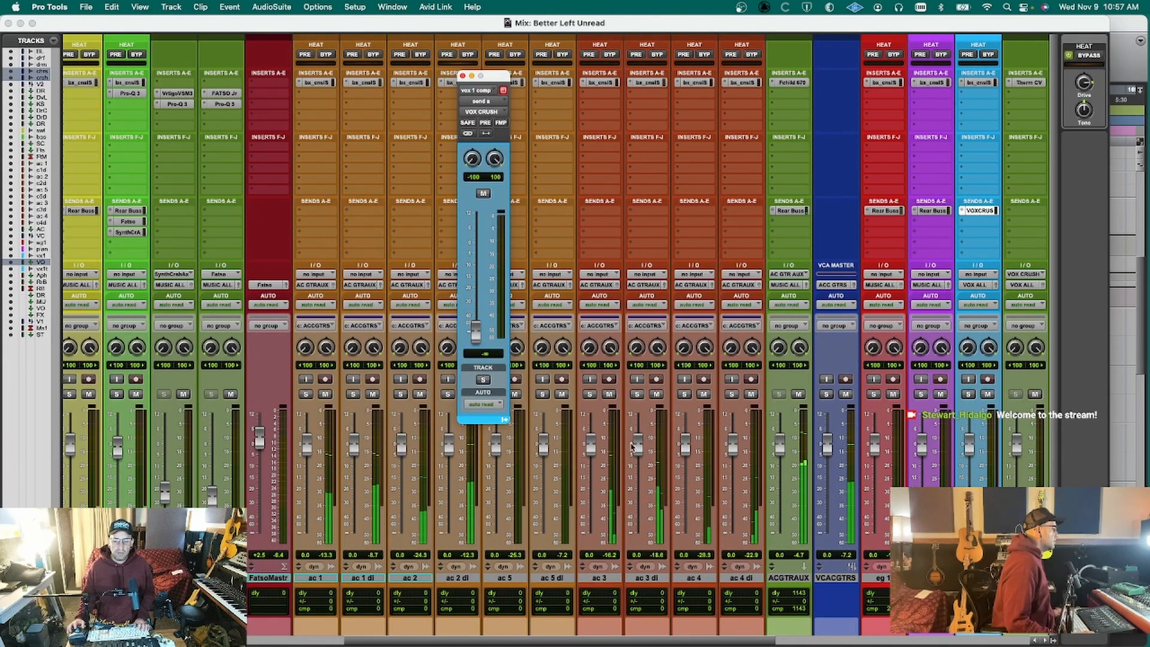
{"action": "key", "text": "super+equal"}
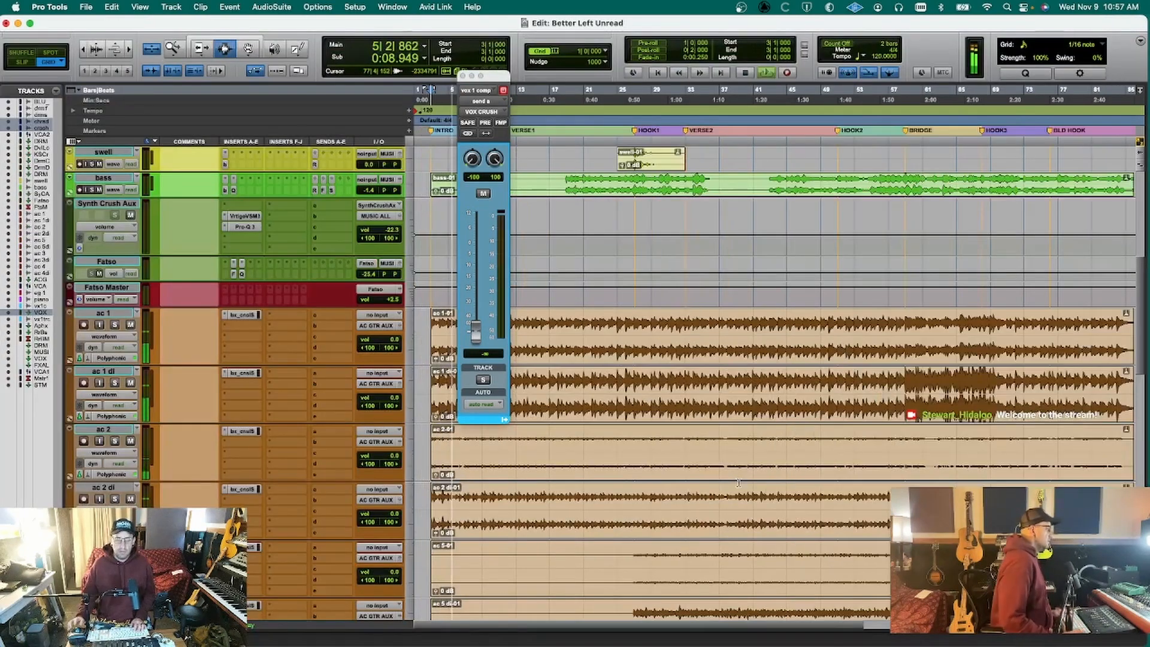
{"action": "scroll", "coordinate": [928, 519], "scroll_direction": "down", "scroll_amount": 14}
{"action": "scroll", "coordinate": [838, 518], "scroll_direction": "up", "scroll_amount": 4}
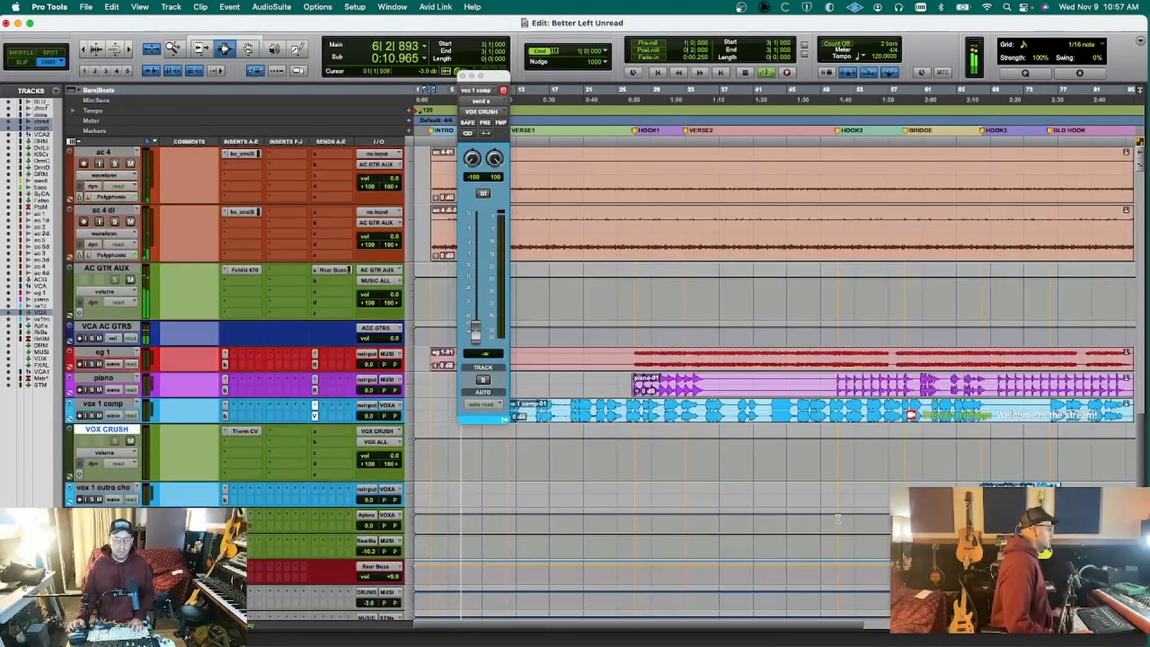
{"action": "key", "text": "ctrl+alt+super+w"}
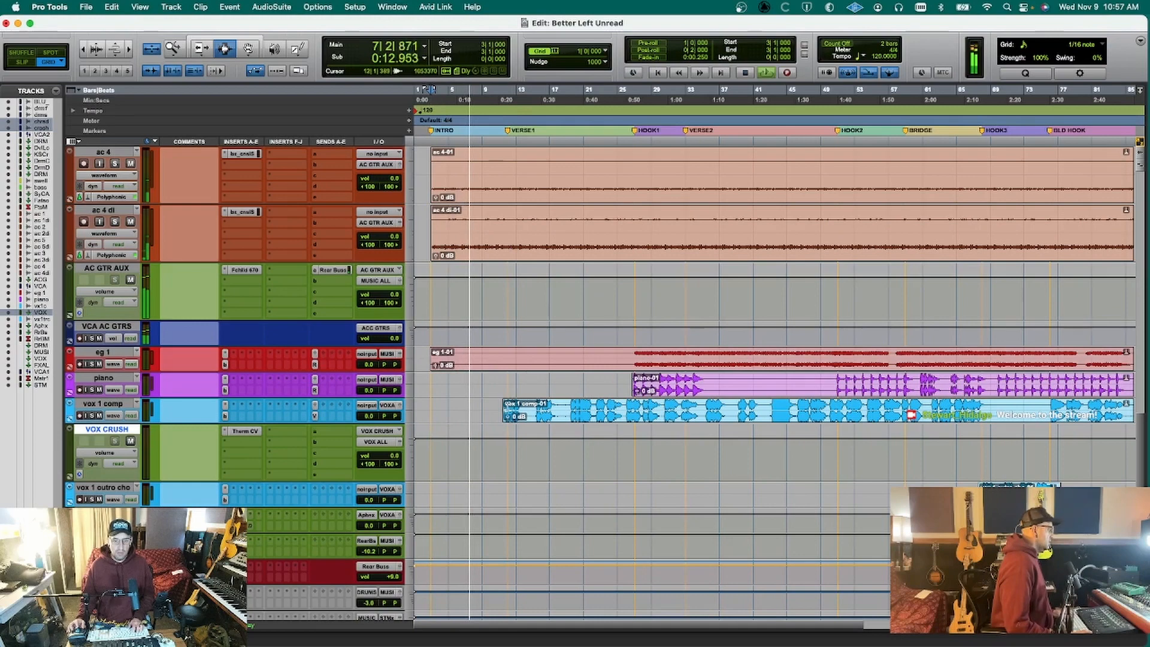
{"action": "left_click", "coordinate": [502, 409]}
{"action": "key", "text": "Tab"}
{"action": "key", "text": "space"}
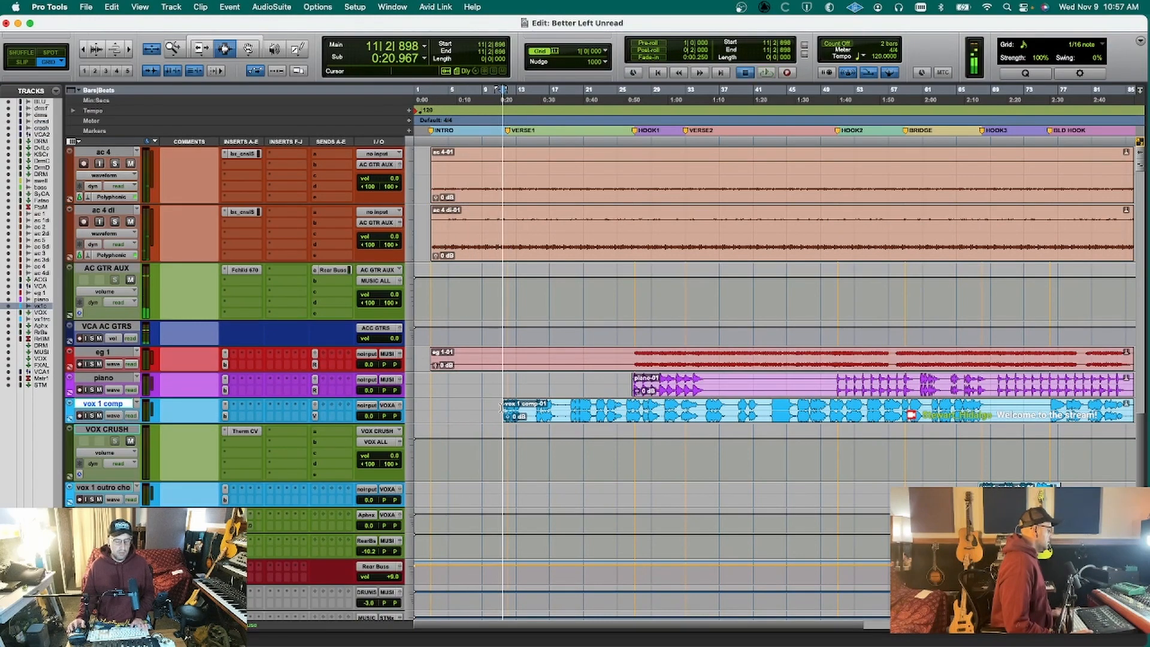
{"action": "key", "text": "space"}
Save the session and raise the vox 1 comp send to VOX CRUSH to +9.2 dB during playback.
{"action": "key", "text": "super+s"}
{"action": "key", "text": "ctrl+alt+super+w"}
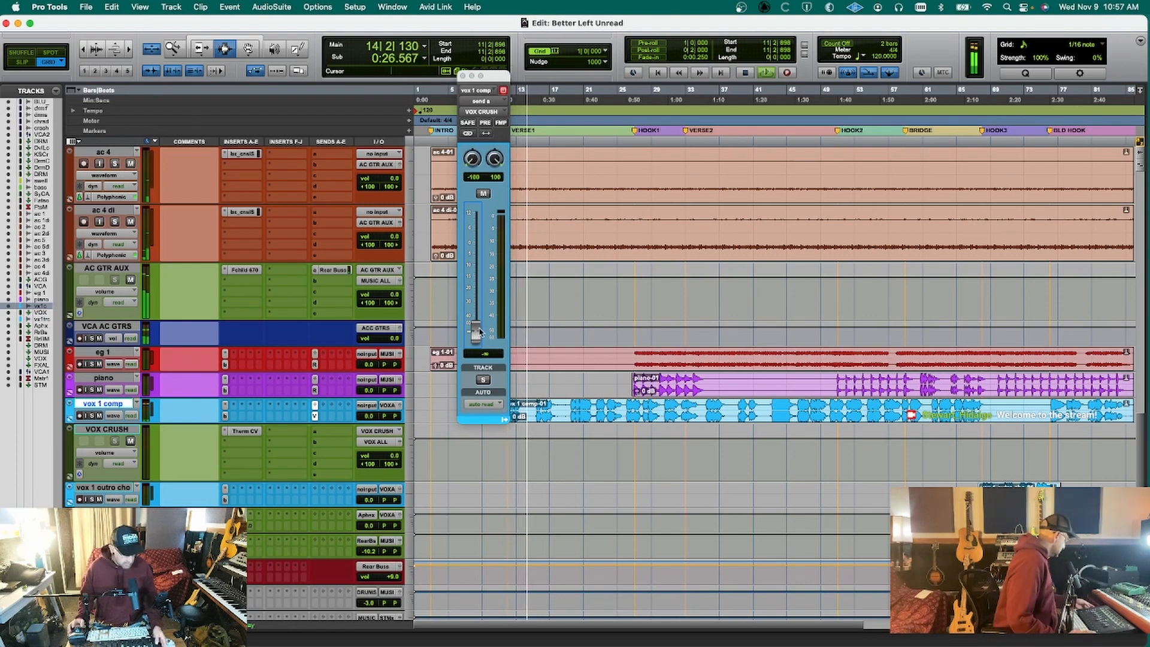
{"action": "key", "text": "ctrl+alt+super+w"}
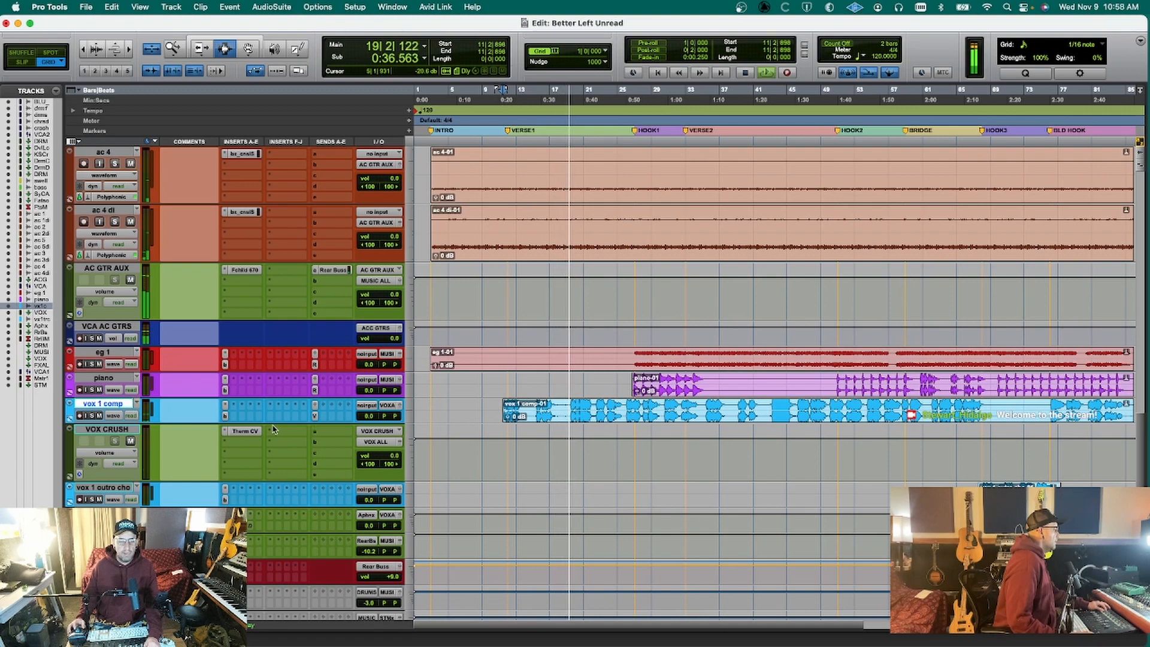
Check the Culture Vulture's settings and meters on VOX CRUSH while the vocal plays.
{"action": "left_click", "coordinate": [242, 432]}
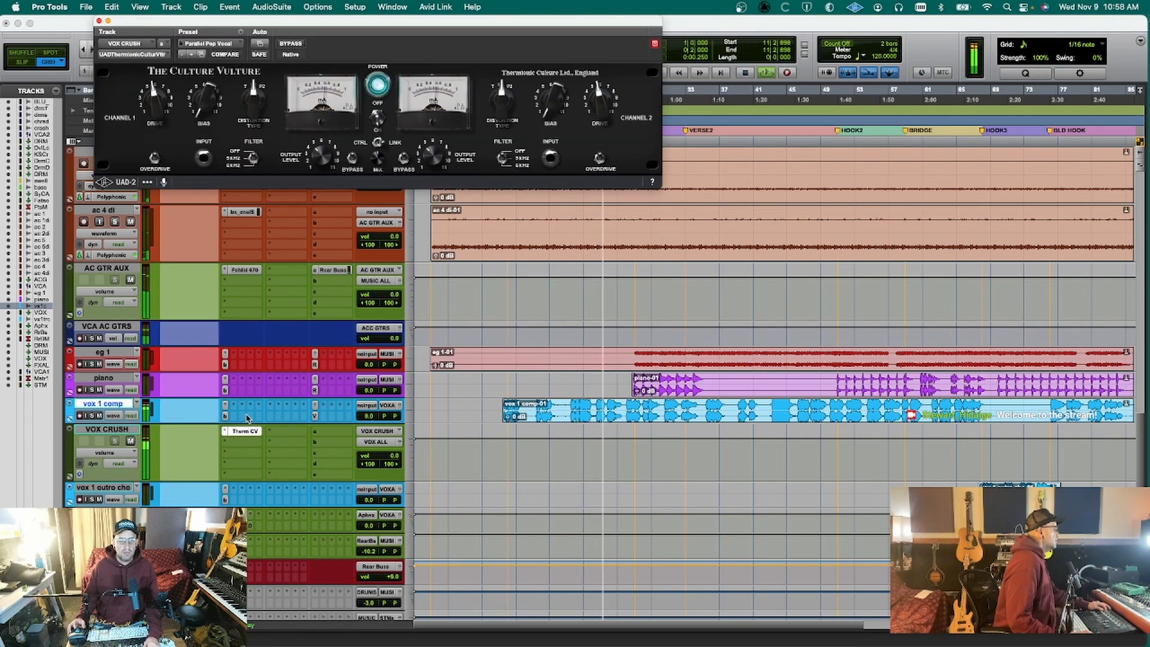
{"action": "left_click", "coordinate": [246, 433]}
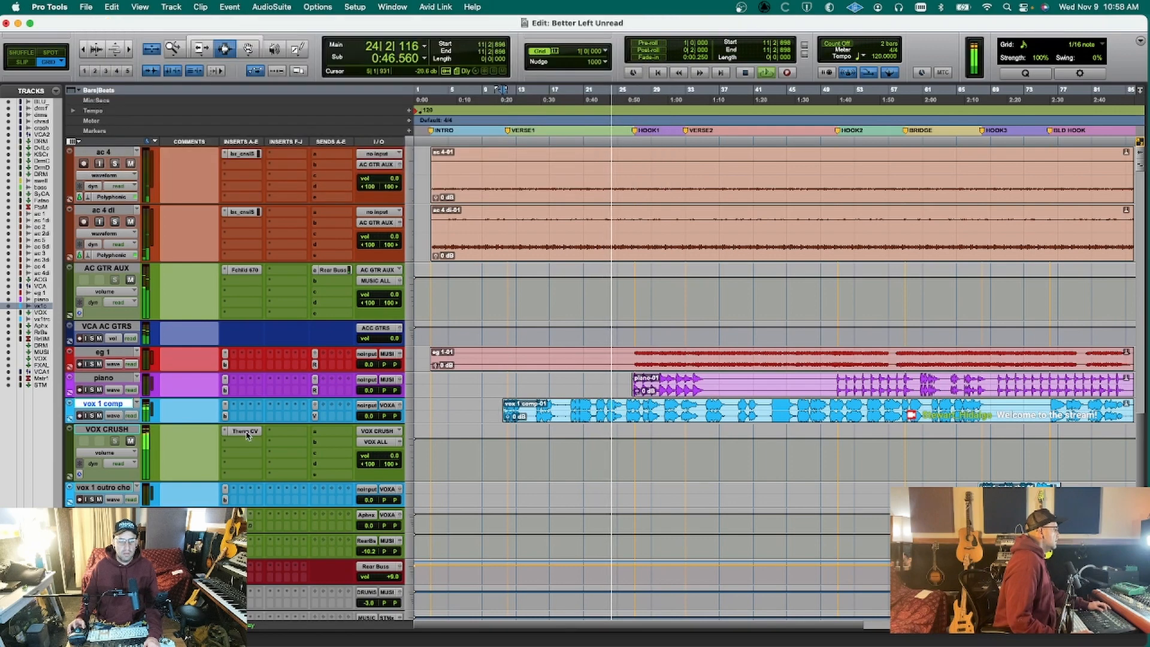
{"action": "left_click", "coordinate": [247, 434]}
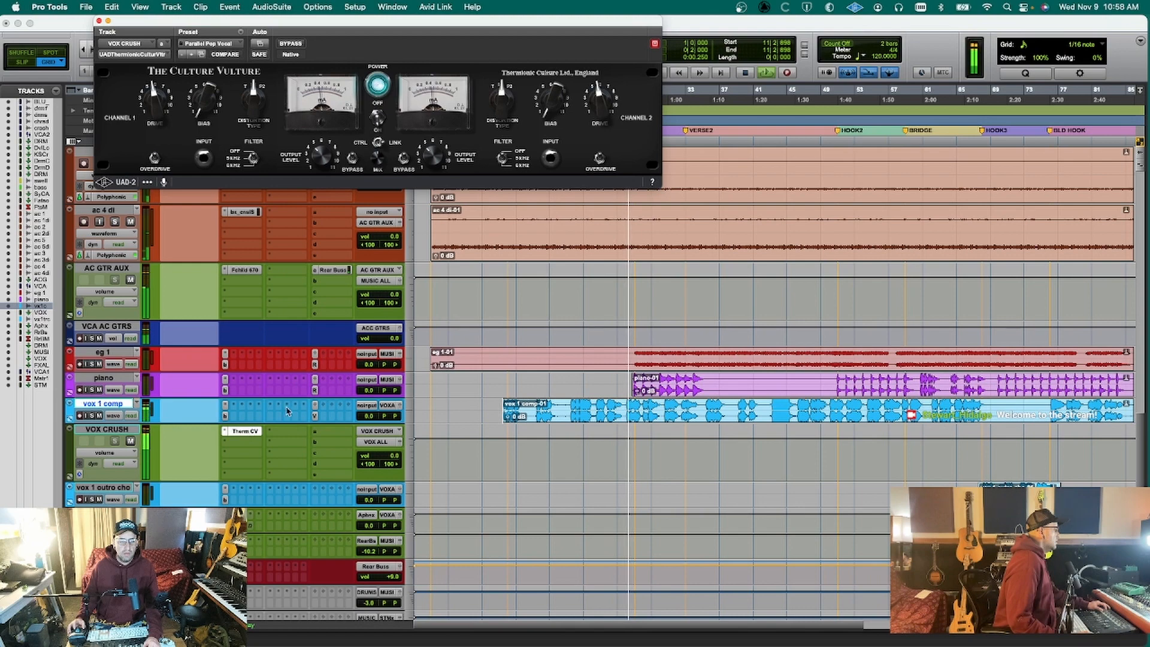
Compare the mix with VOX CRUSH muted and unmuted, and lower its send from vox 1 comp to -11.8 dB.
{"action": "left_click", "coordinate": [315, 413]}
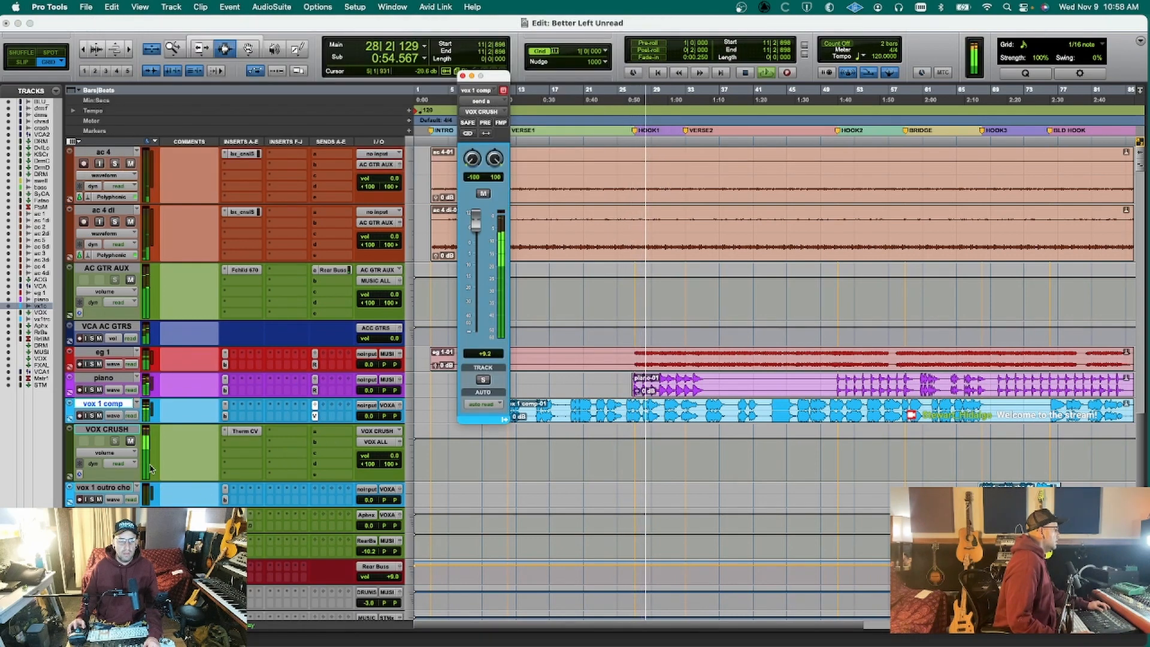
{"action": "left_click", "coordinate": [132, 441]}
{"action": "left_click", "coordinate": [131, 441]}
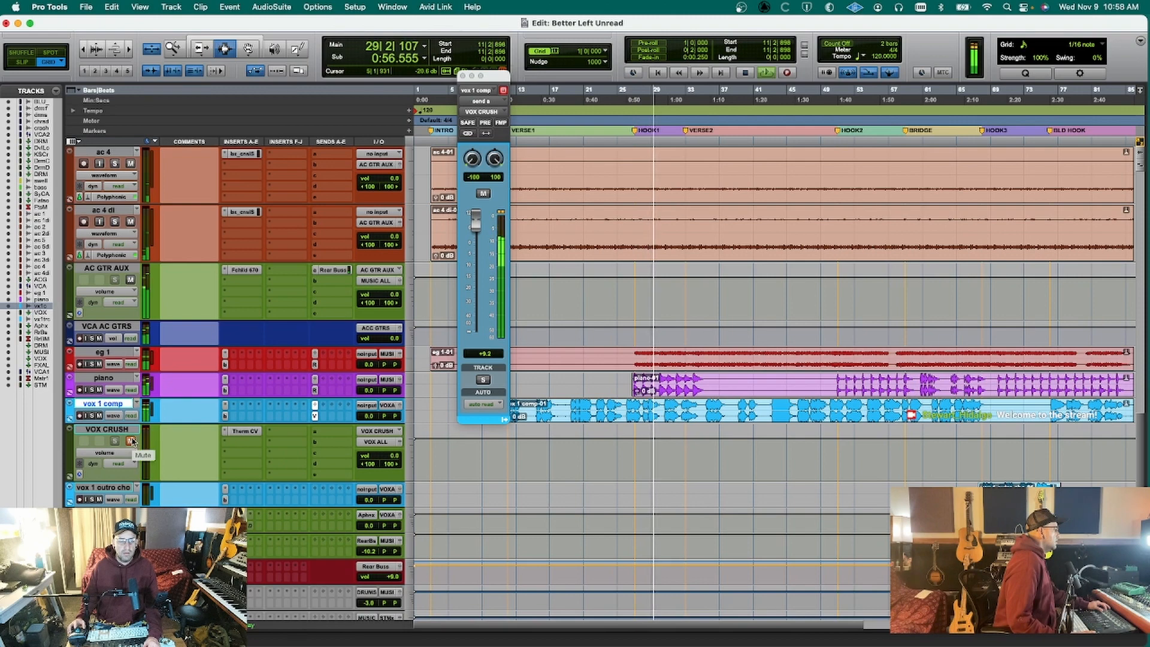
{"action": "left_click", "coordinate": [132, 441]}
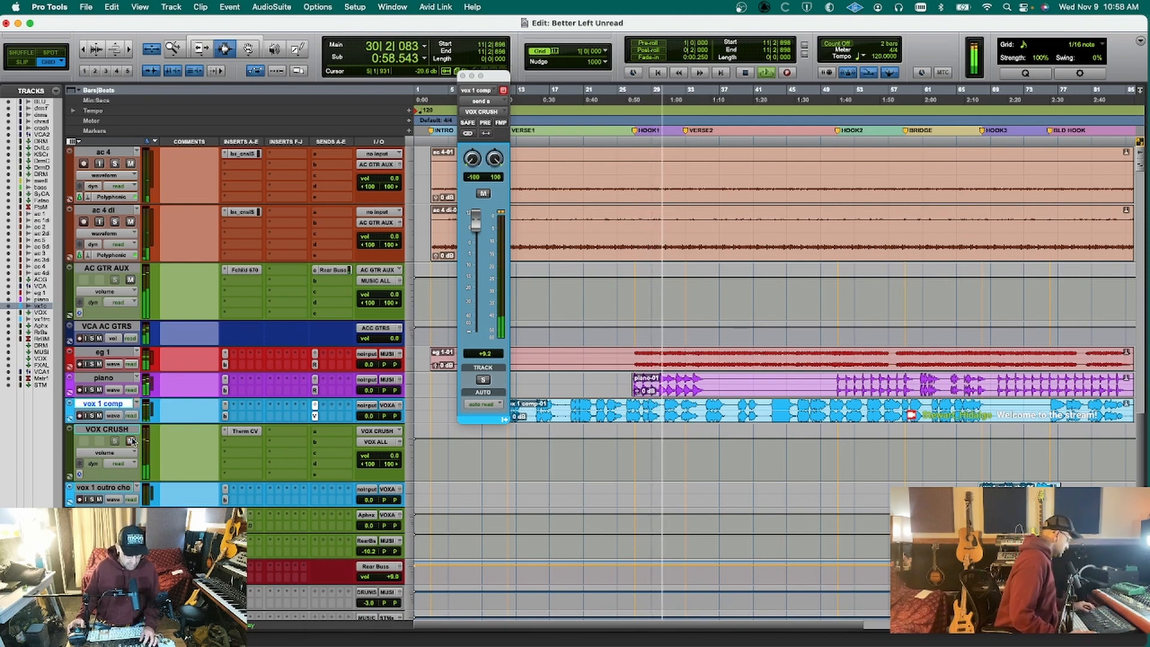
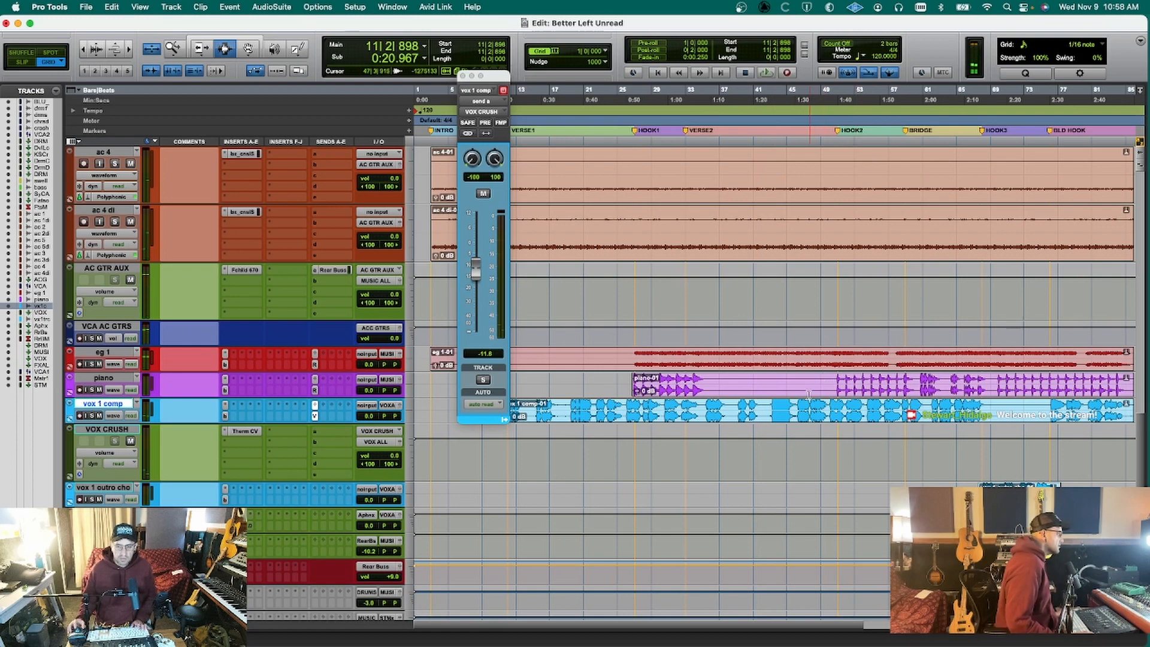
Loop vox 1 comp from bar 46 to bar 61 and open its bx_console SSL 9000 J during playback.
{"action": "left_click_drag", "start_coordinate": [799, 405], "coordinate": [925, 403]}
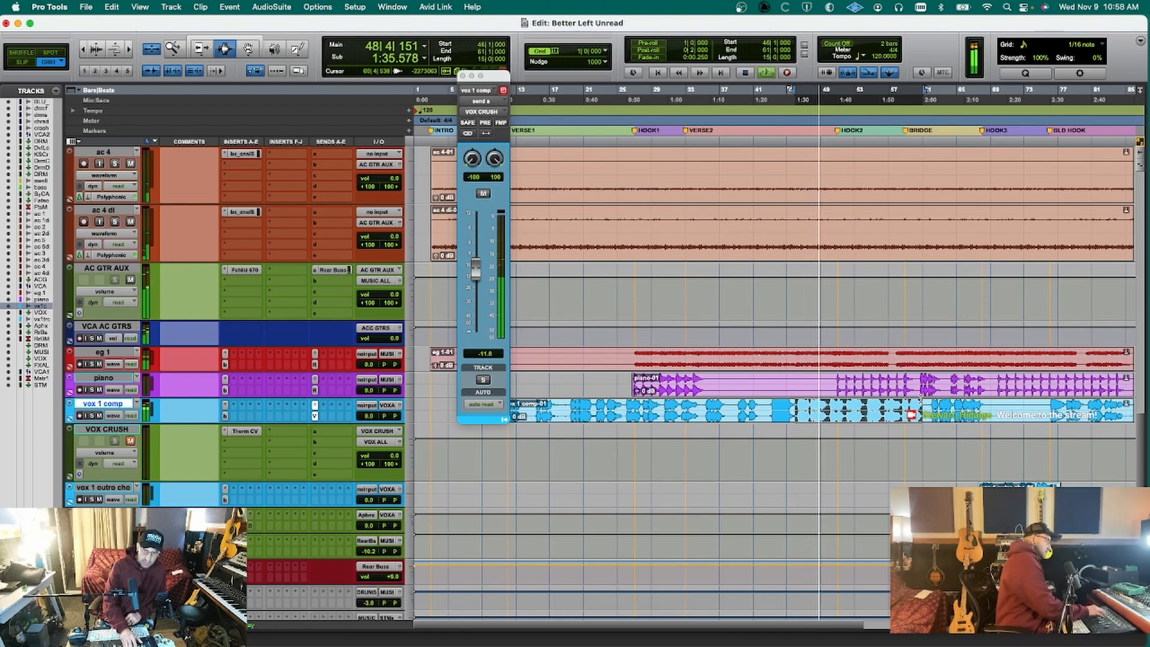
{"action": "key", "text": "space"}
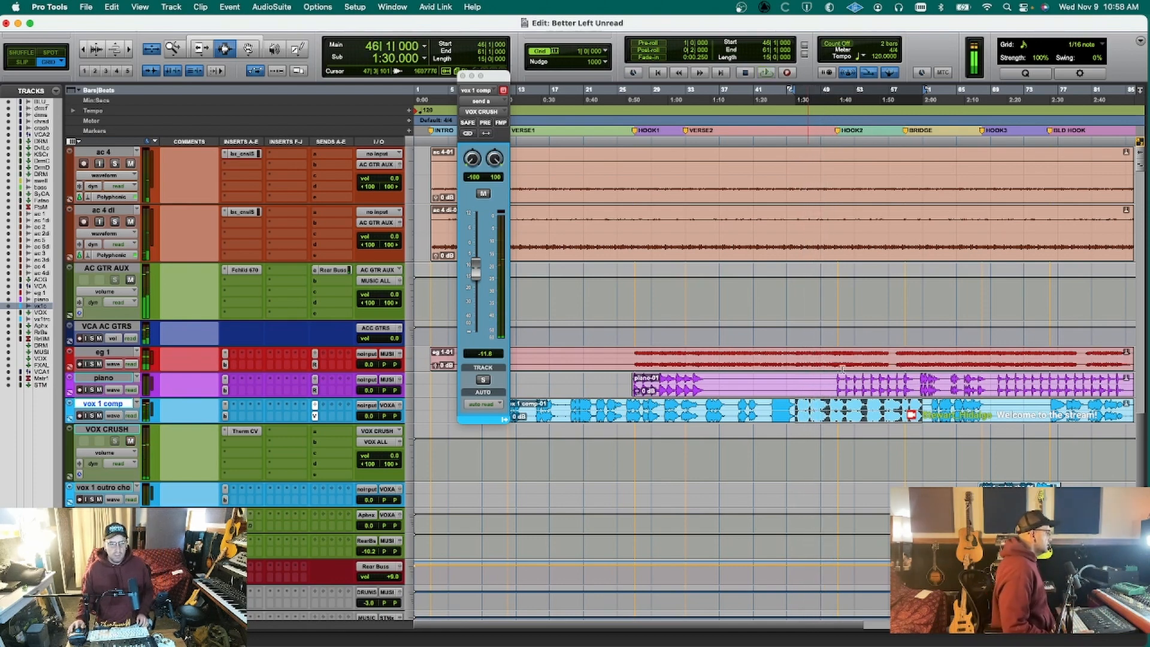
{"action": "left_click", "coordinate": [225, 415]}
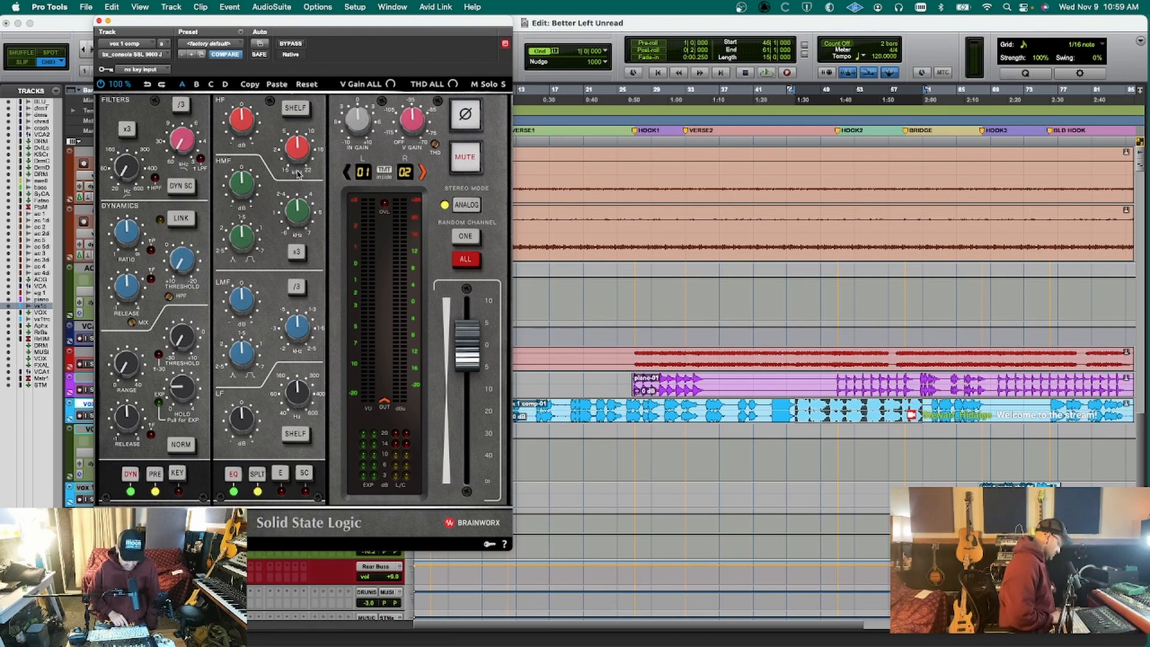
{"action": "key", "text": "space"}
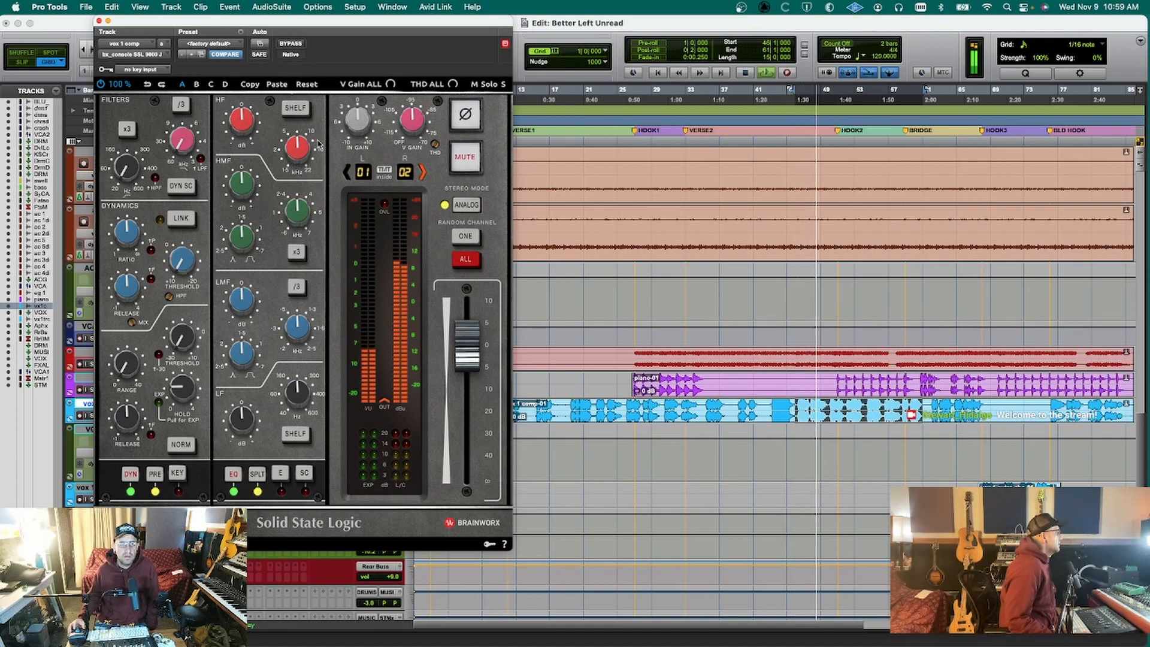
Switch the console's HF band to bell with a slight boost, and boost the HMF band slightly at a lower frequency.
{"action": "left_click", "coordinate": [296, 112]}
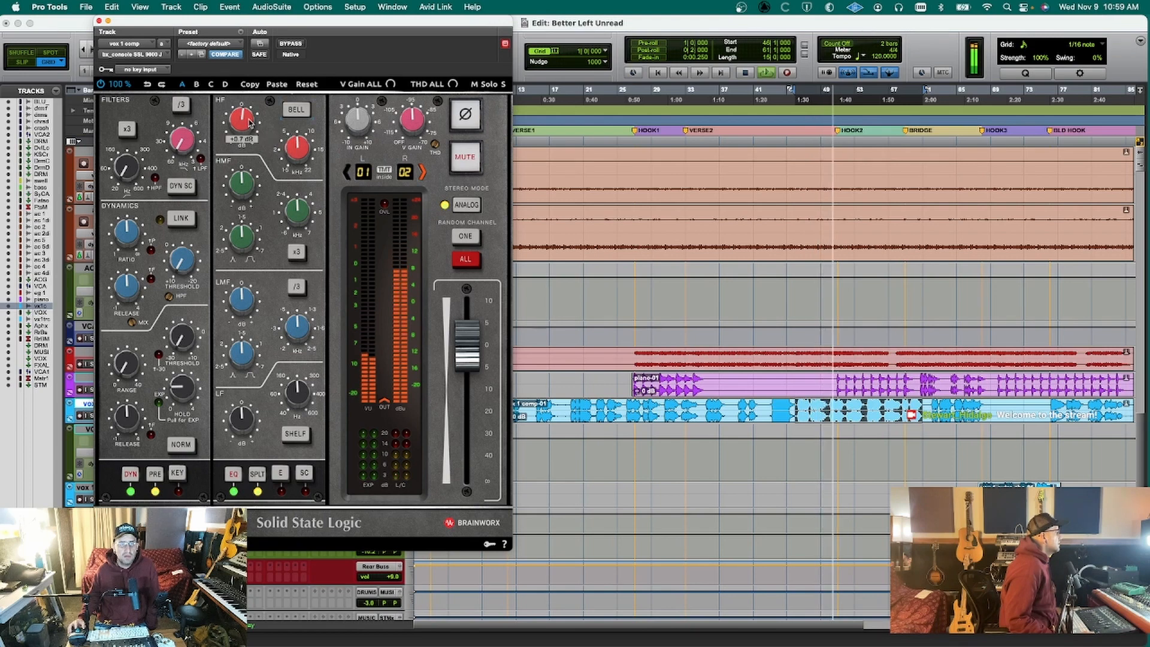
{"action": "mouse_move", "coordinate": [246, 122]}
{"action": "left_mouse_down"}
{"action": "mouse_move", "coordinate": [260, 117]}
{"action": "mouse_move", "coordinate": [256, 126]}
{"action": "mouse_move", "coordinate": [262, 109]}
{"action": "mouse_move", "coordinate": [248, 128]}
{"action": "left_mouse_up"}
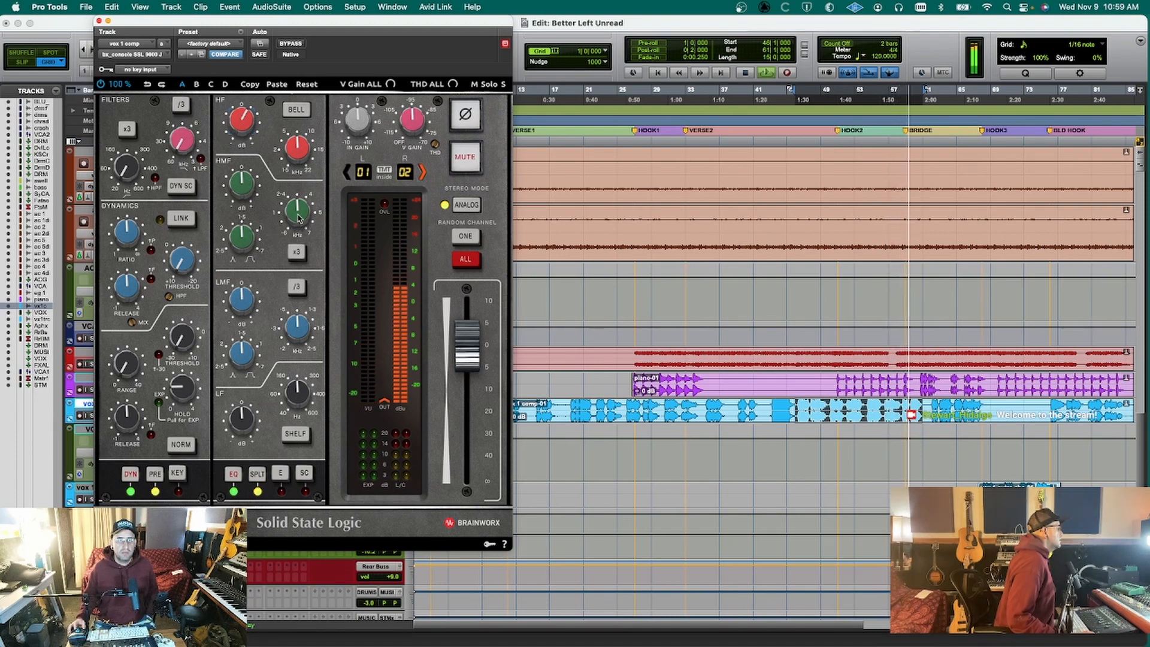
{"action": "mouse_move", "coordinate": [300, 213]}
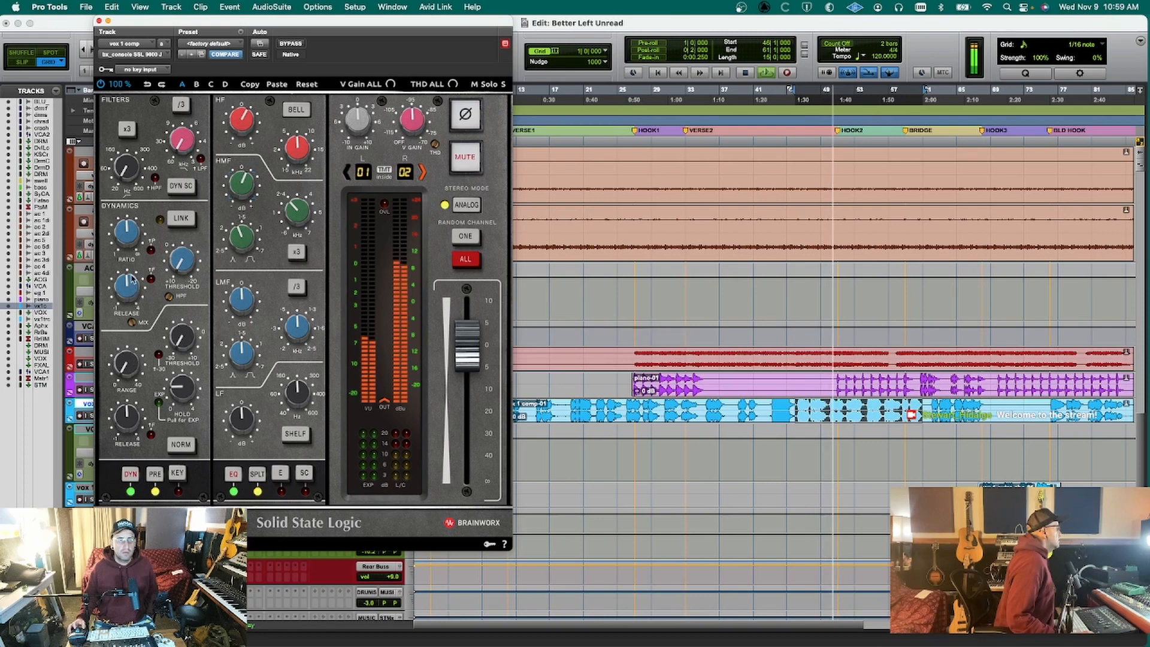
Adjust the compressor ratio and lower its threshold slightly in the vox 1 comp console strip.
{"action": "left_click_drag", "start_coordinate": [123, 231], "coordinate": [121, 232]}
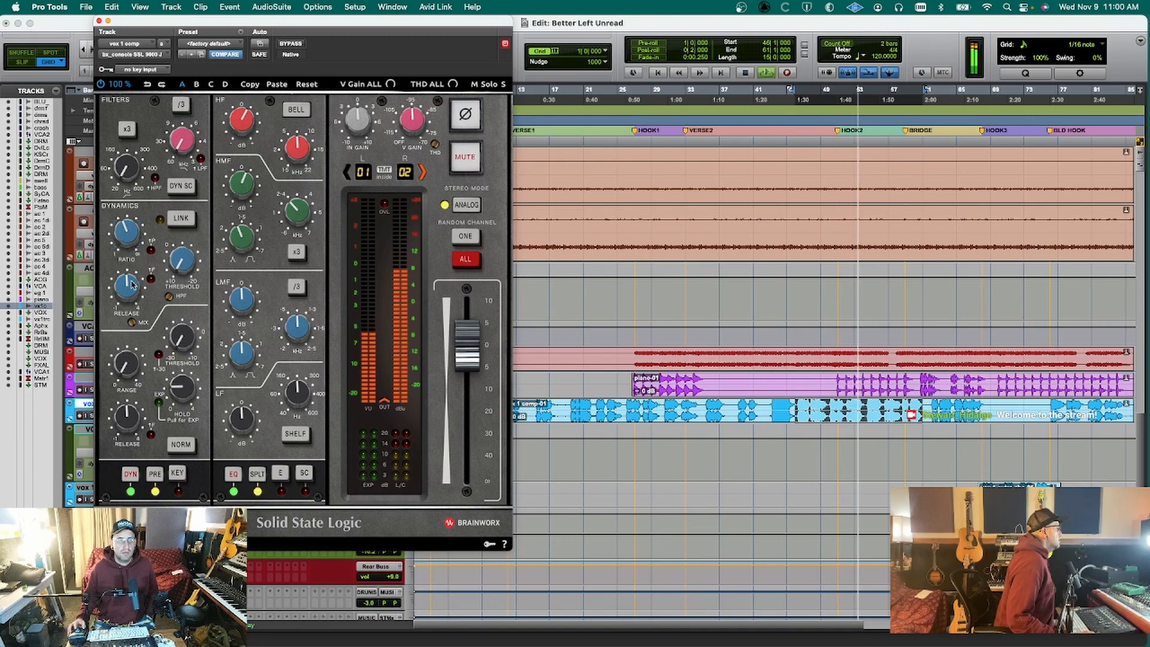
{"action": "left_click_drag", "start_coordinate": [180, 261], "coordinate": [179, 264]}
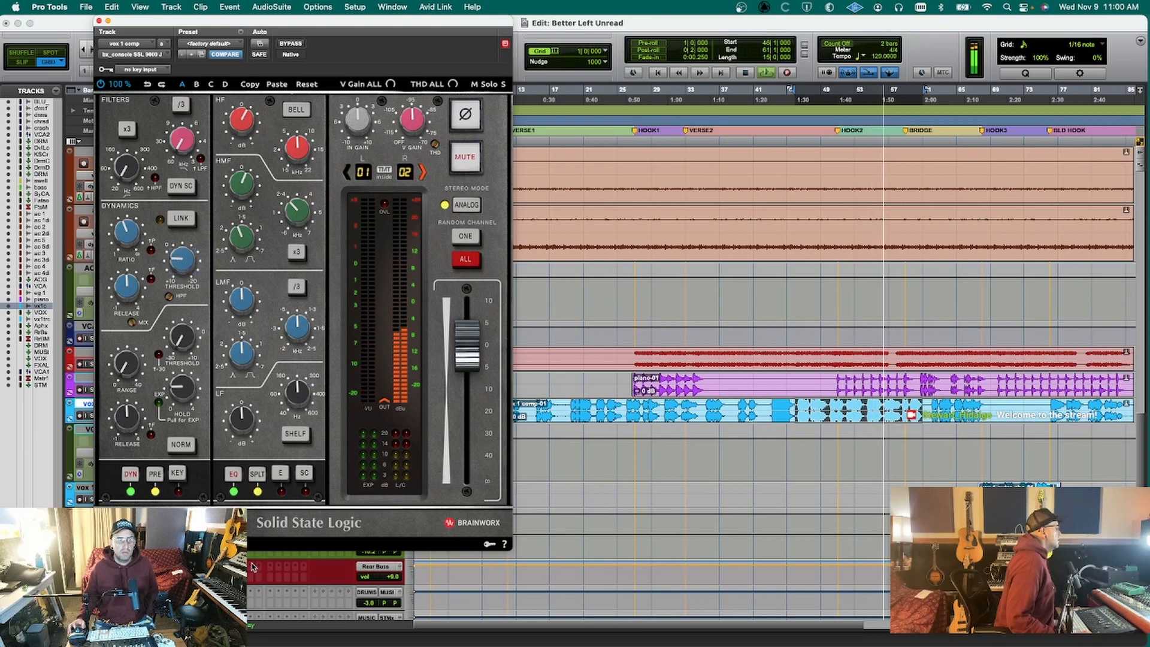
{"action": "mouse_move", "coordinate": [182, 262]}
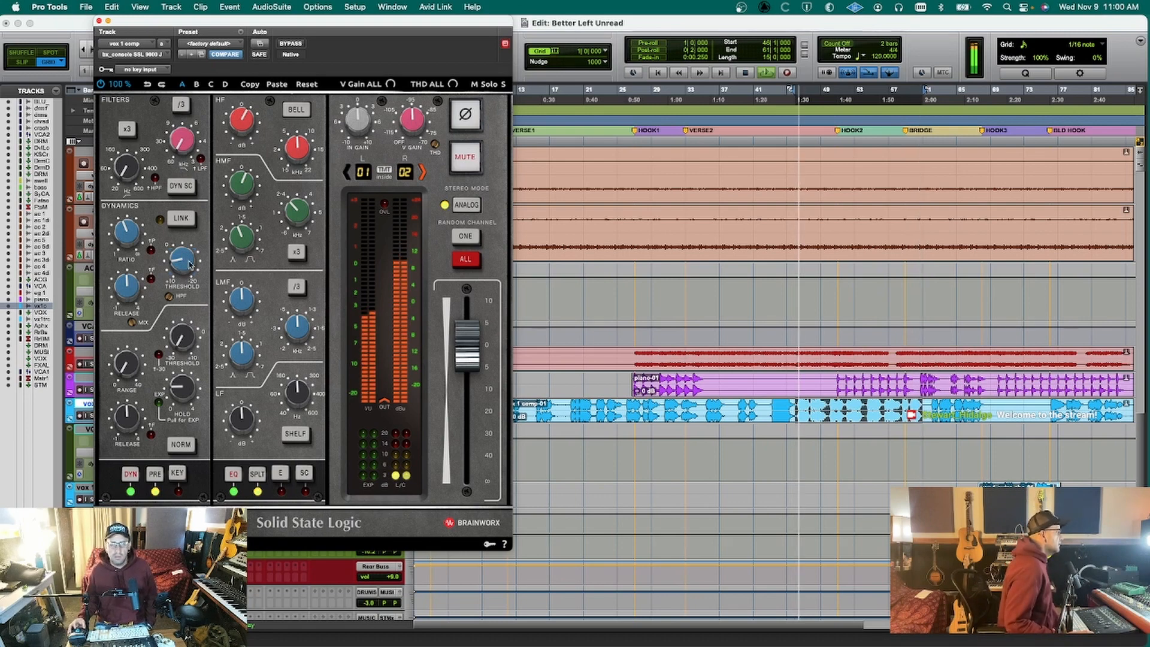
Compare the vocal with the bx_console bypassed and active, and with its E equalizer mode on and off.
{"action": "left_click", "coordinate": [291, 44]}
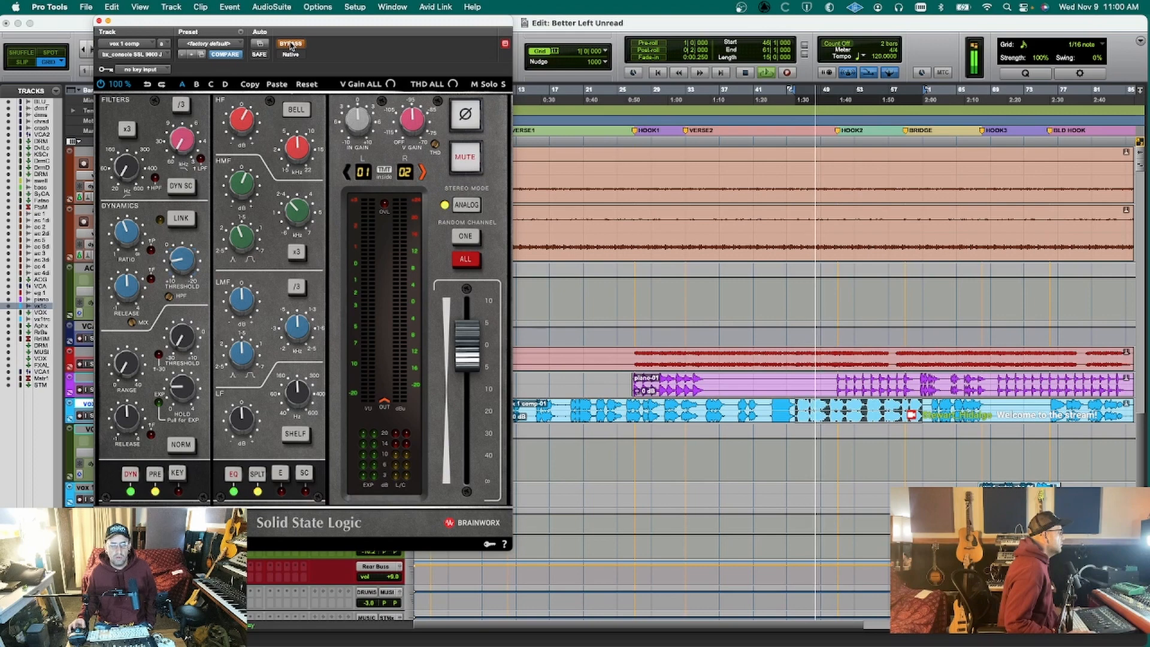
{"action": "left_click", "coordinate": [291, 44]}
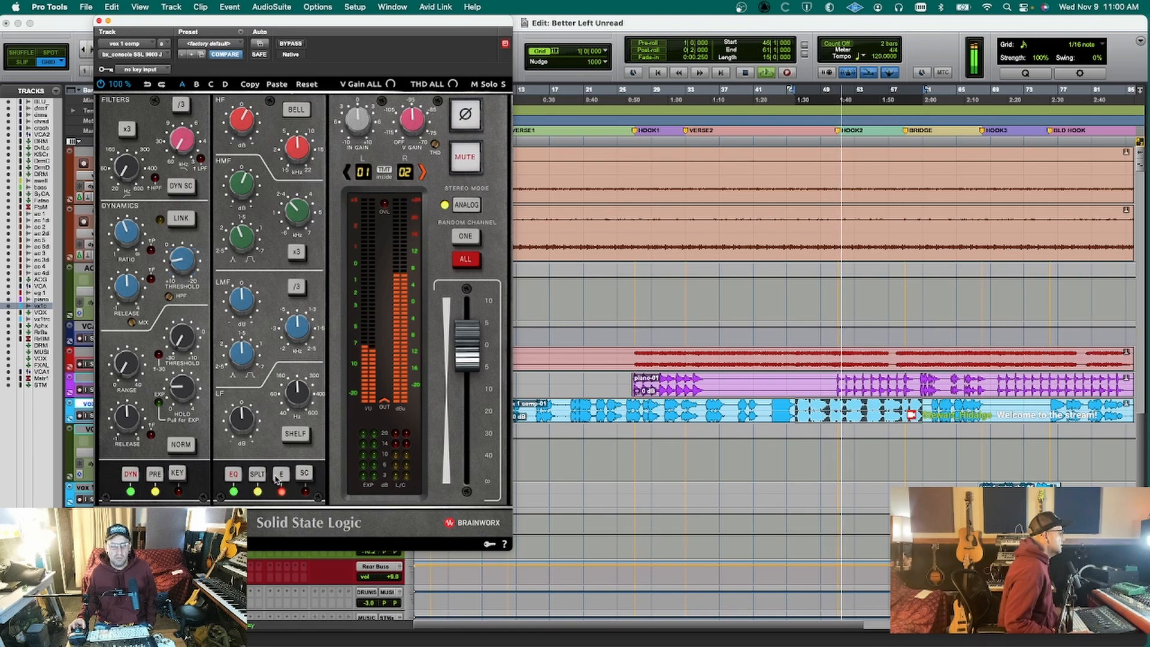
{"action": "left_click", "coordinate": [281, 474]}
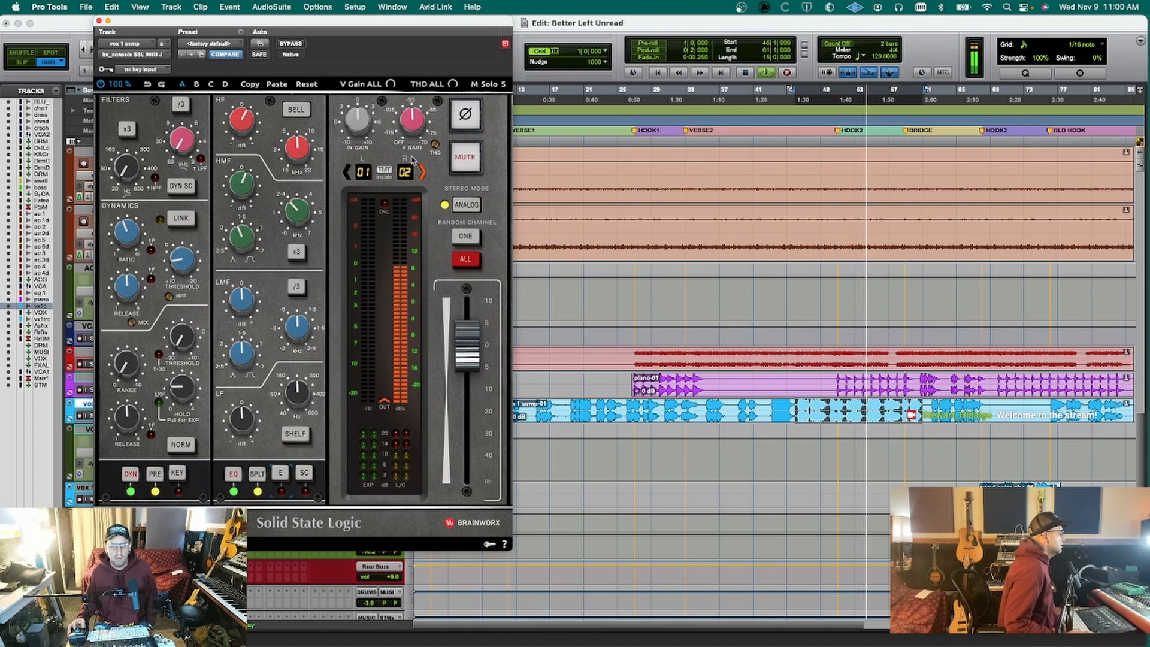
{"action": "mouse_move", "coordinate": [419, 116]}
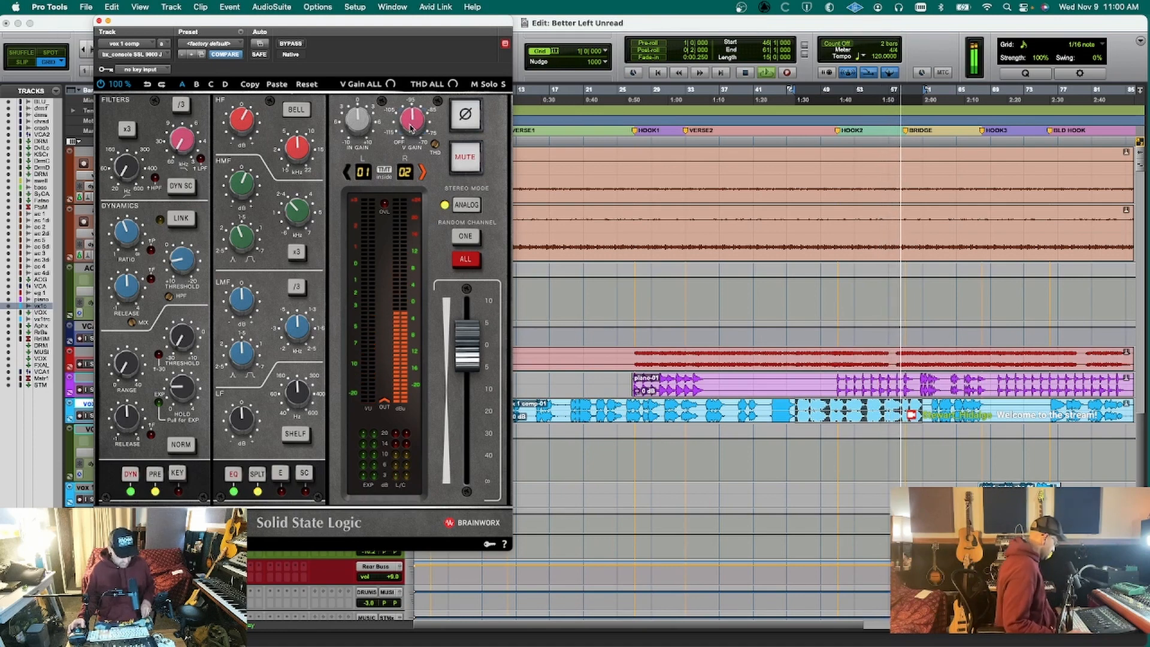
Close the console and increase the height of the vox 1 comp track.
{"action": "key", "text": "super+w"}
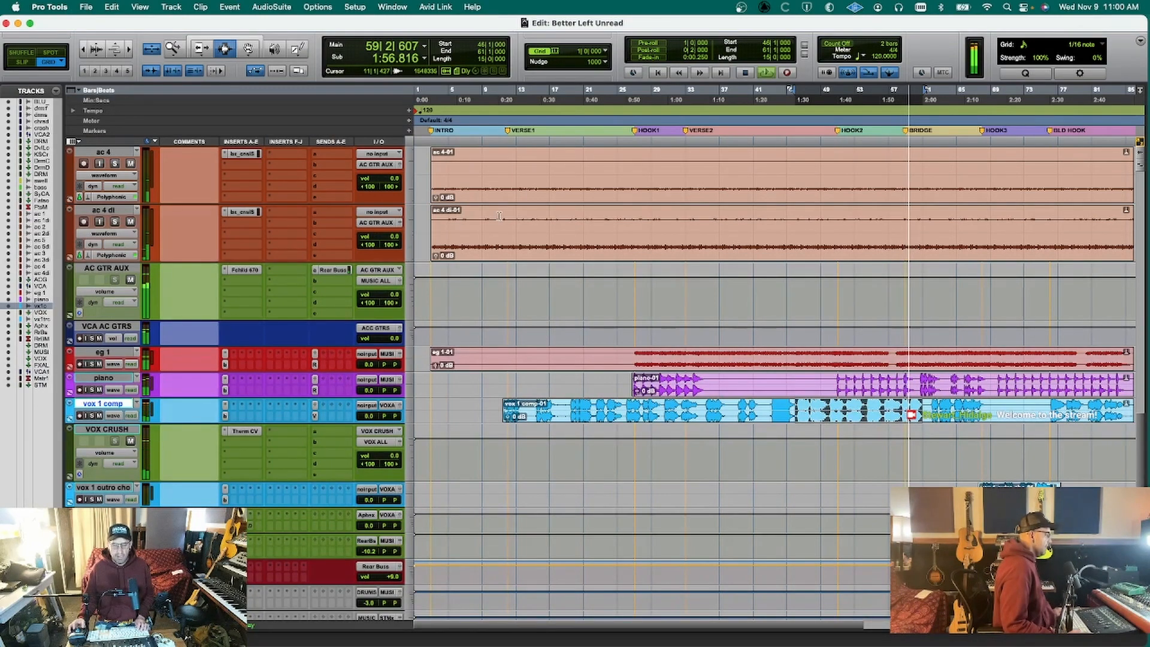
{"action": "key", "text": "ctrl+Up"}
{"action": "key", "text": "ctrl+Up"}
{"action": "key", "text": "ctrl+Up"}
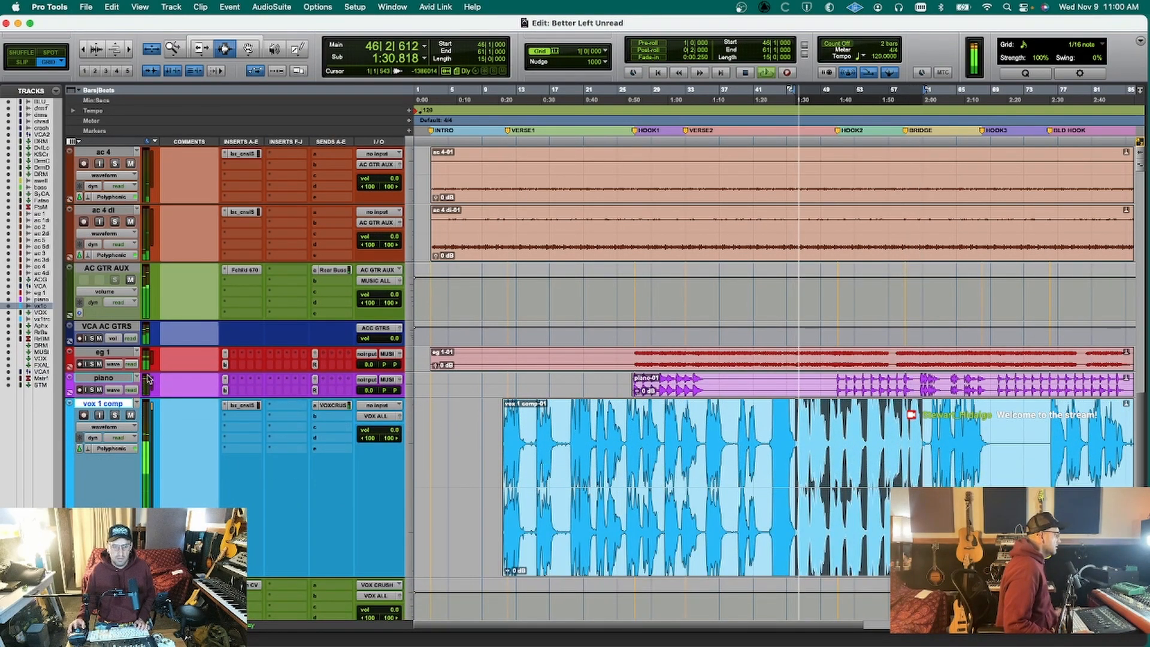
Reopen the vox 1 comp console and cut its LMF band slightly at a slightly lower frequency.
{"action": "left_click", "coordinate": [241, 405]}
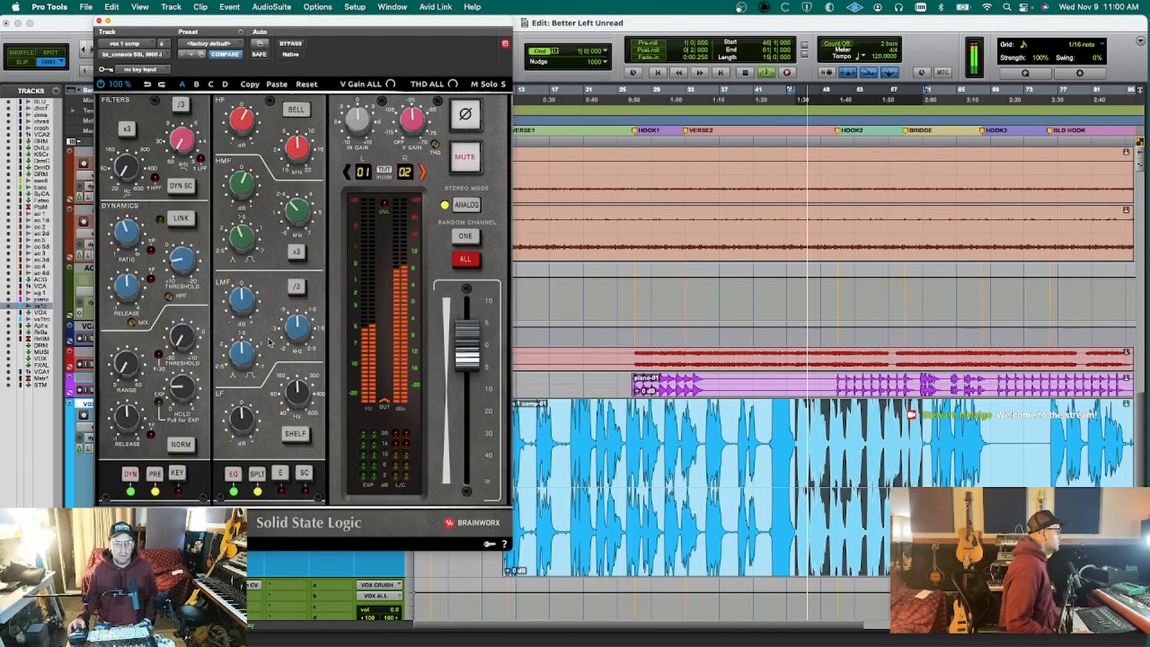
{"action": "mouse_move", "coordinate": [294, 326]}
{"action": "left_click_drag", "start_coordinate": [295, 327], "coordinate": [295, 341]}
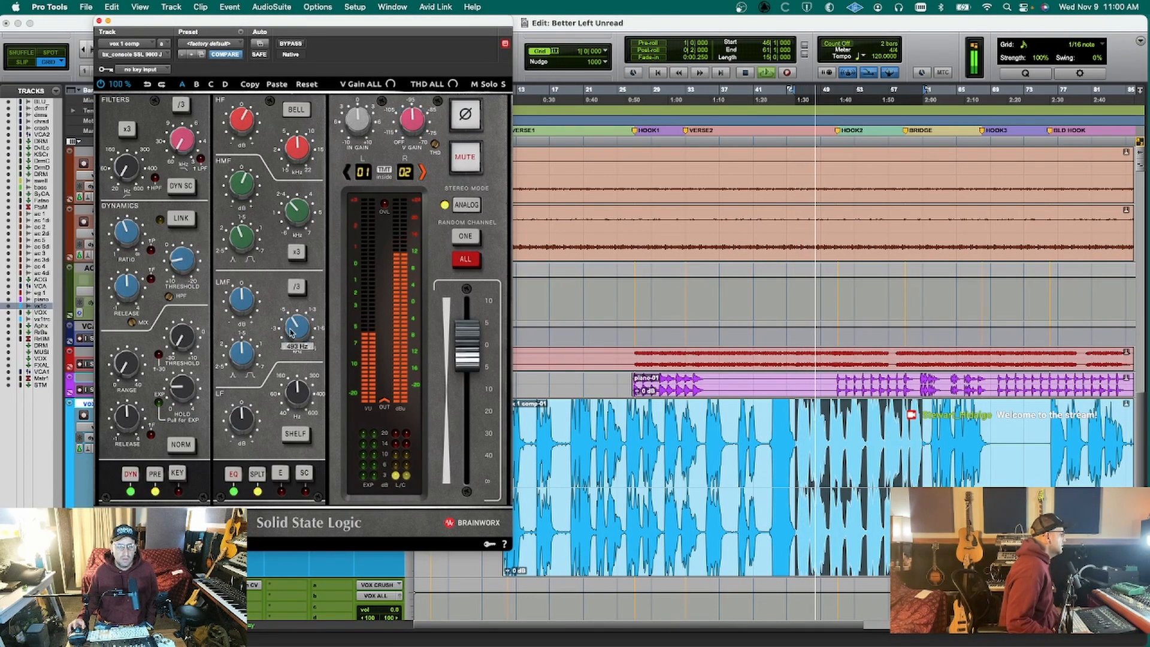
{"action": "left_click_drag", "start_coordinate": [247, 301], "coordinate": [250, 313]}
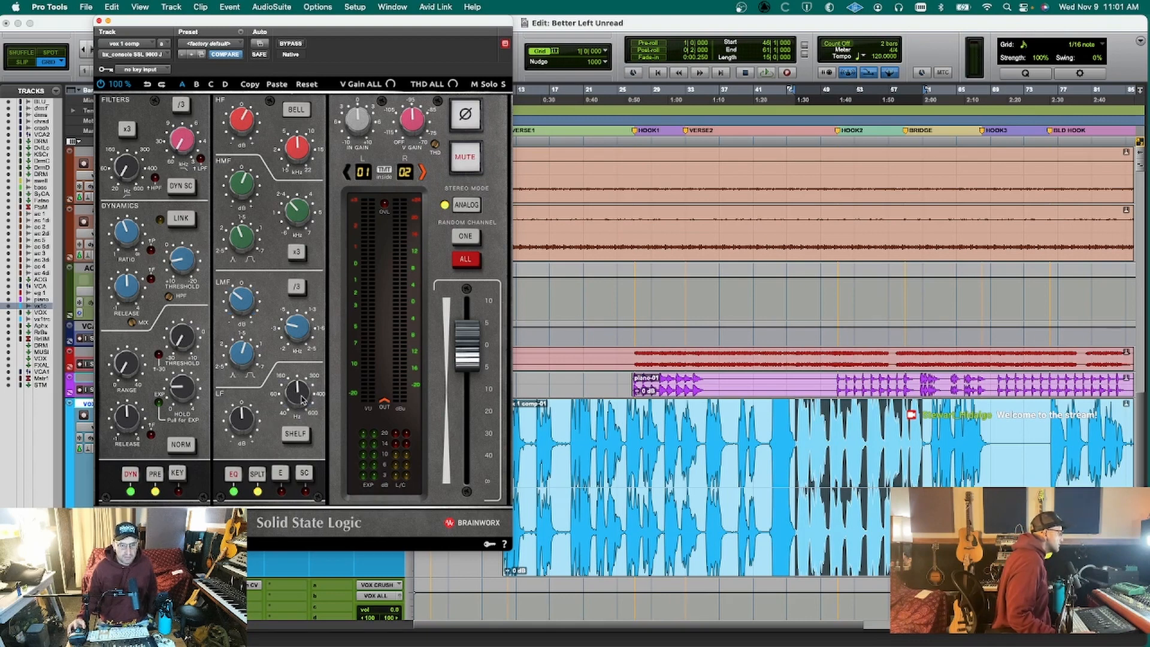
Lower the console's LF frequency slightly, give the LF band a slight boost during playback, and close the plug-in.
{"action": "left_click_drag", "start_coordinate": [305, 398], "coordinate": [301, 407]}
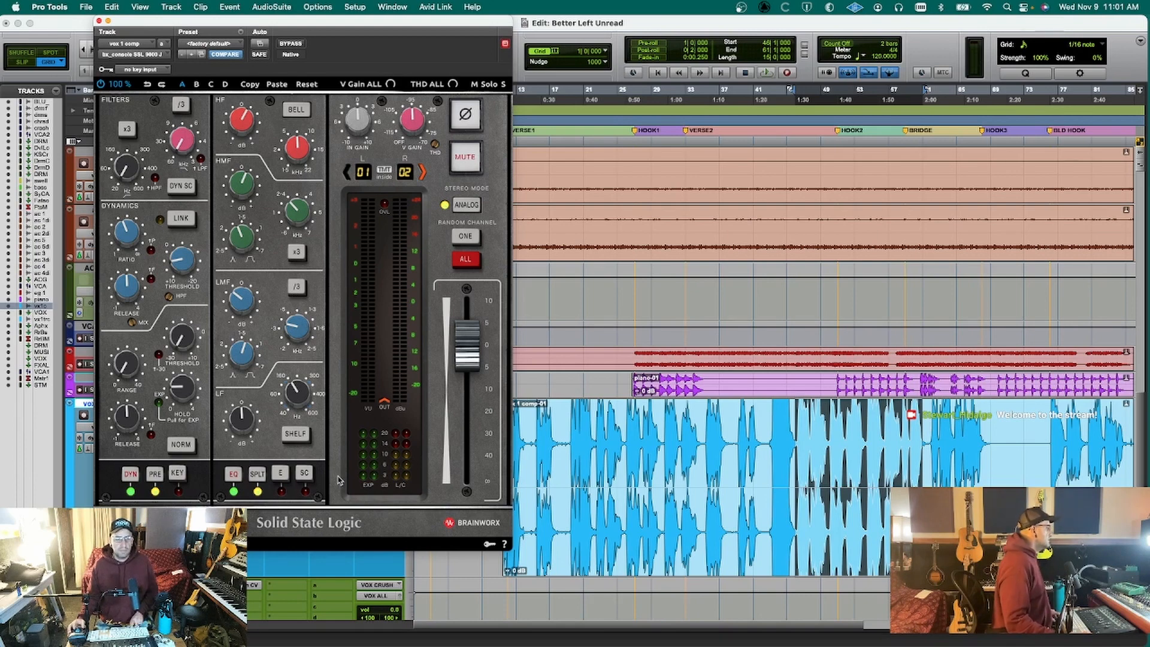
{"action": "key", "text": "space"}
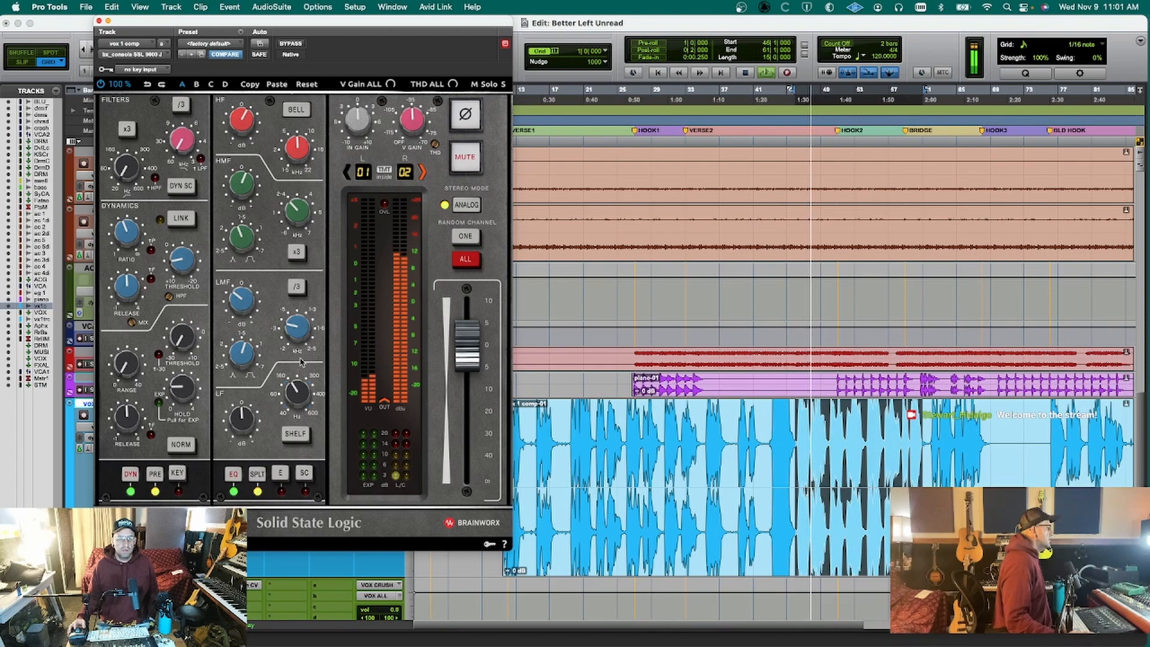
{"action": "left_click_drag", "start_coordinate": [246, 423], "coordinate": [248, 417]}
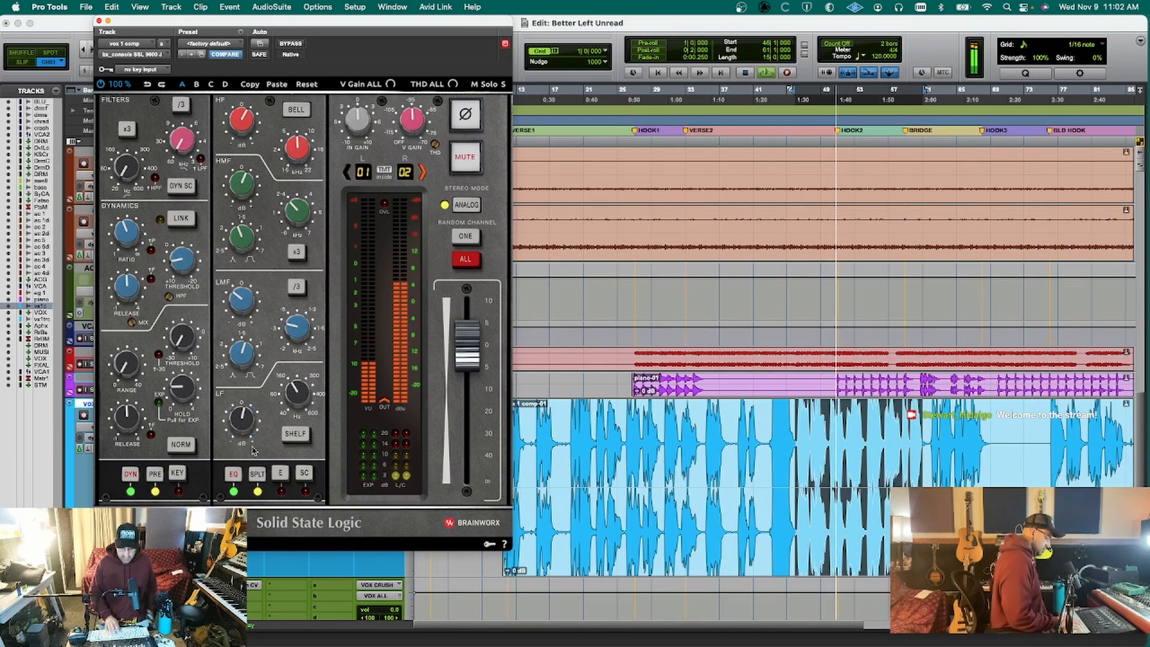
{"action": "key", "text": "super+equal"}
{"action": "key", "text": "super+w"}
{"action": "key", "text": "super+equal"}
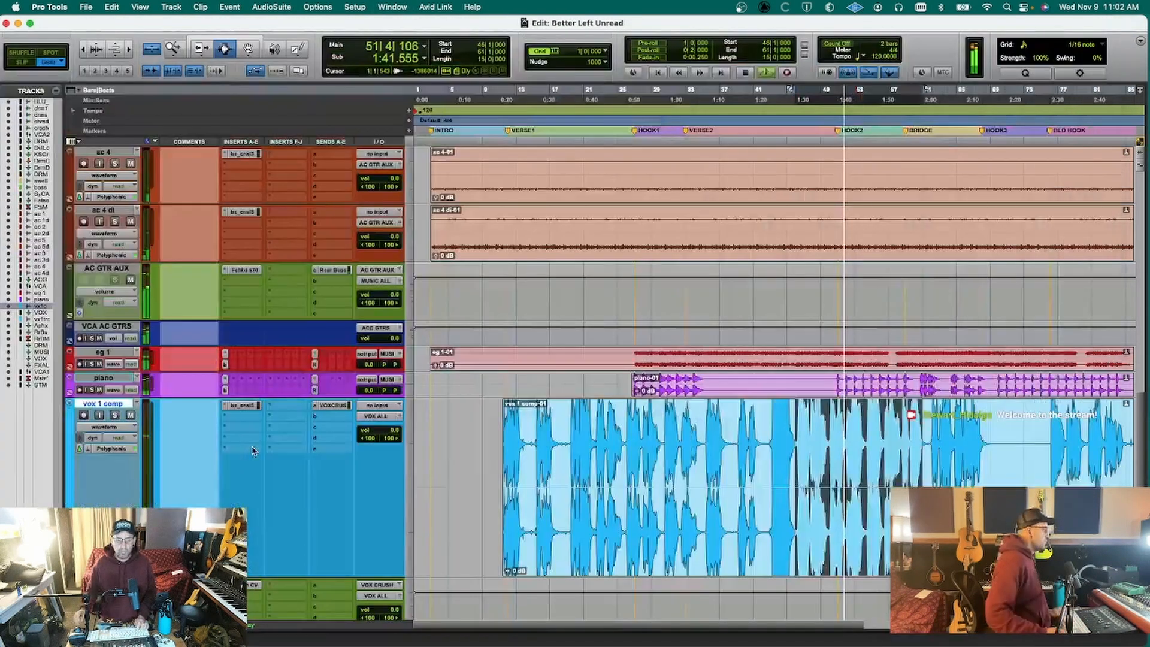
Insert the stereo bx_subfilter on vox 1 comp and load its 06 Vocal Male preset.
{"action": "left_click", "coordinate": [232, 414]}
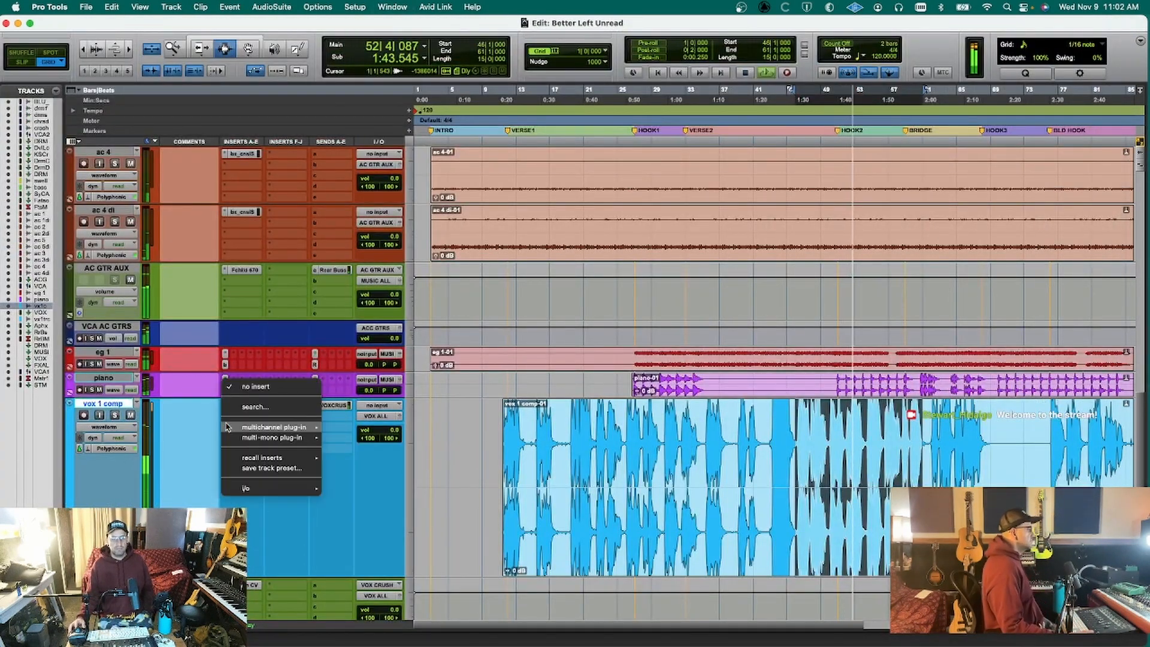
{"action": "mouse_move", "coordinate": [308, 428]}
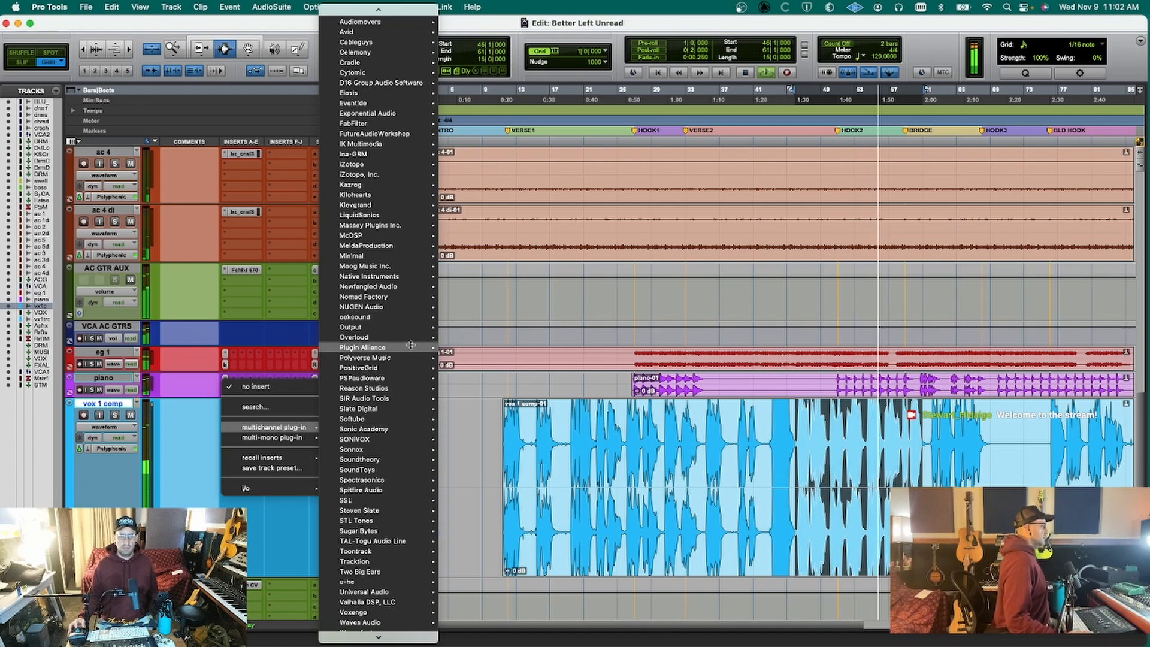
{"action": "mouse_move", "coordinate": [393, 348]}
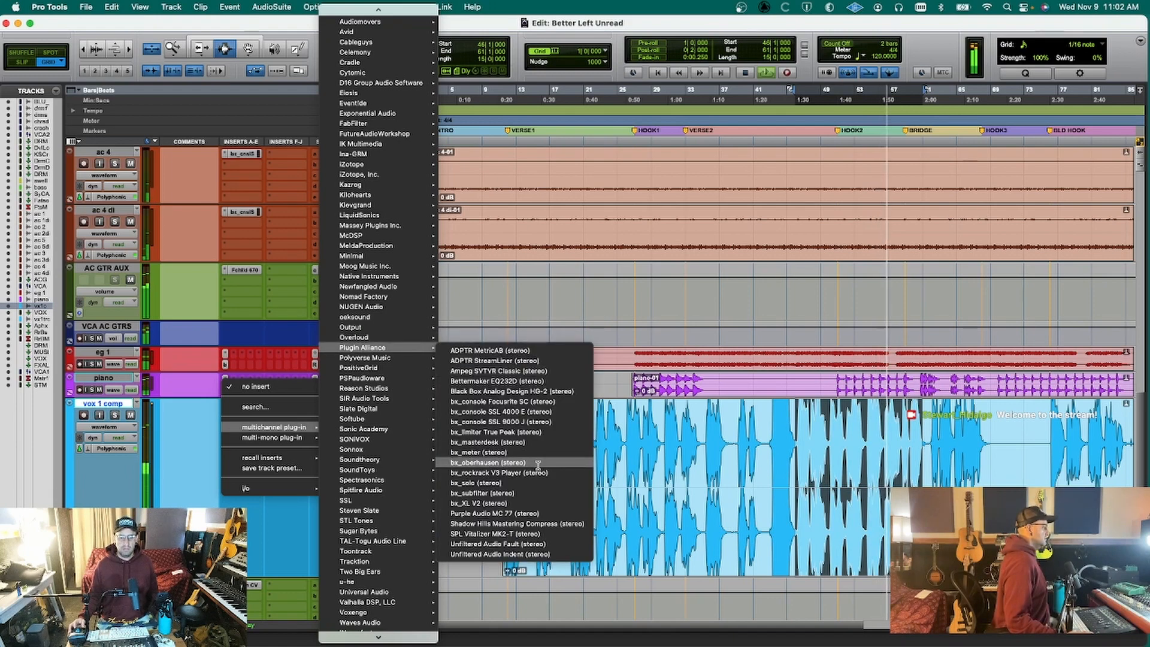
{"action": "left_click", "coordinate": [531, 492]}
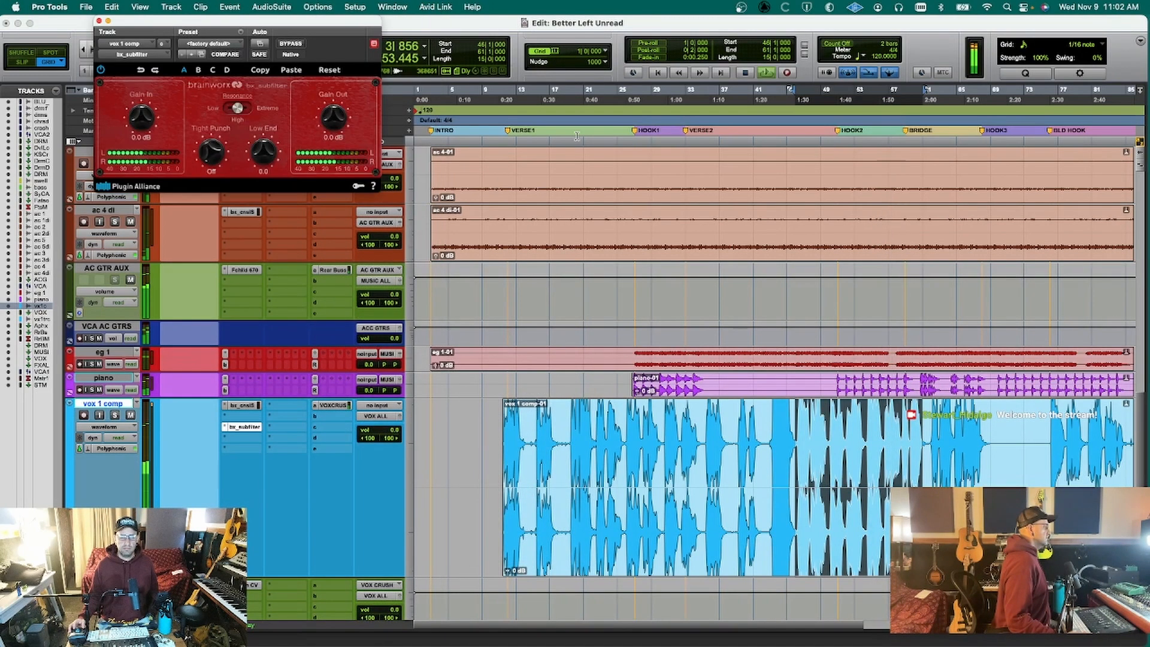
{"action": "left_click", "coordinate": [199, 46]}
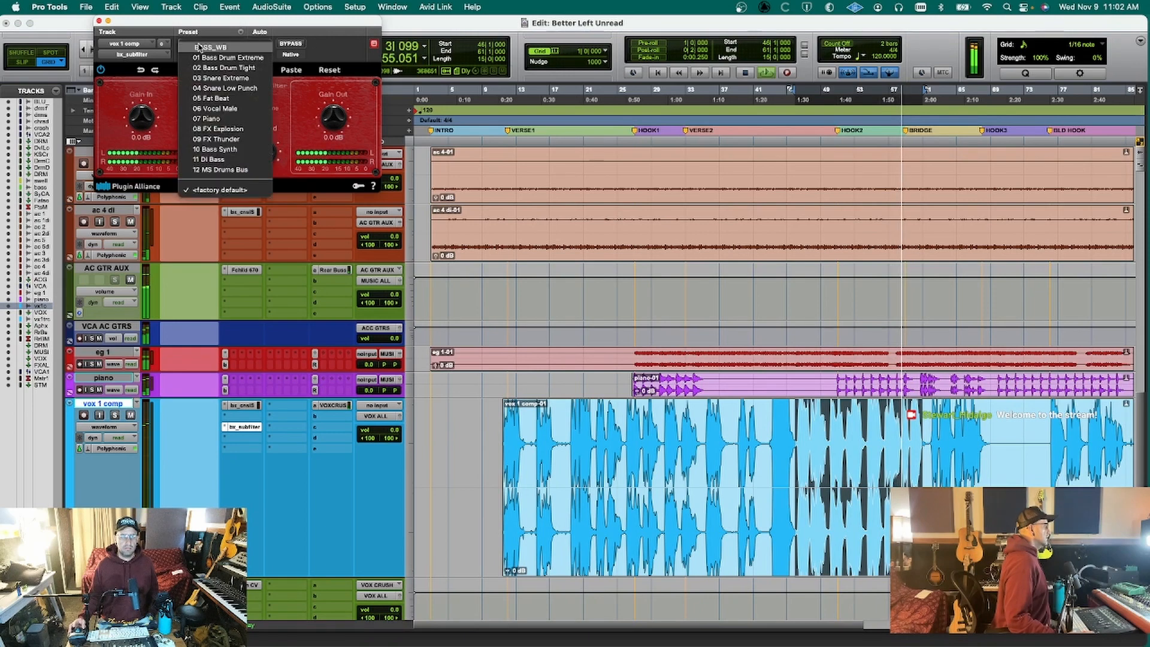
{"action": "left_click", "coordinate": [241, 108]}
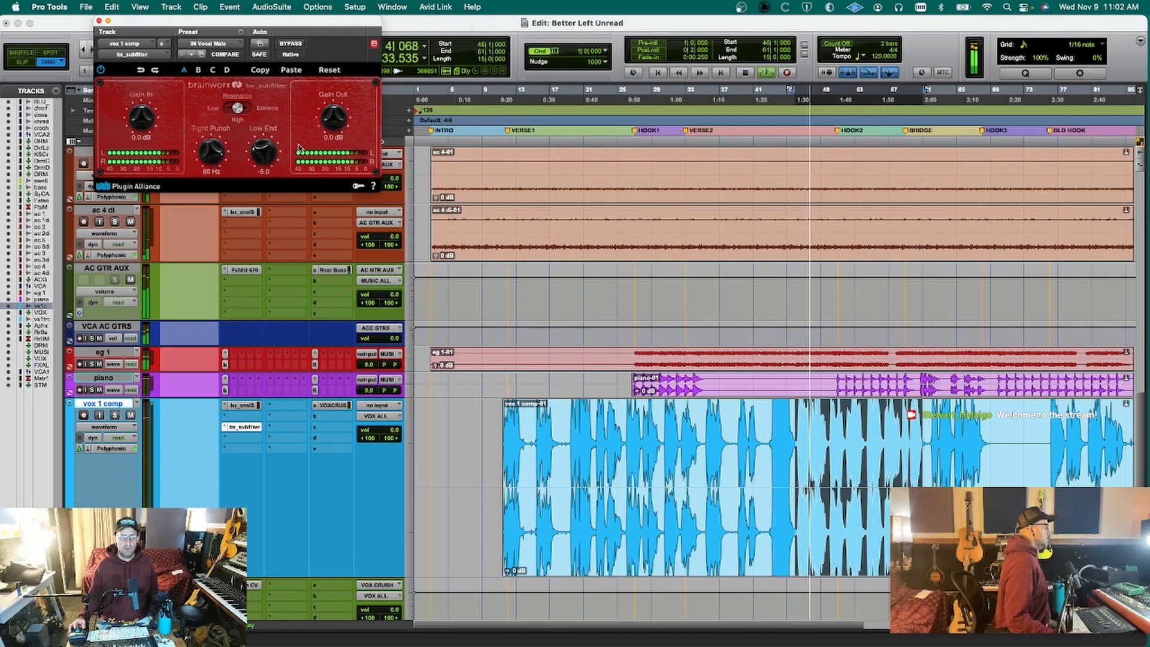
Compare the looped vocal with bx_subfilter bypassed and active, leaving the plug-in active.
{"action": "left_click", "coordinate": [292, 44]}
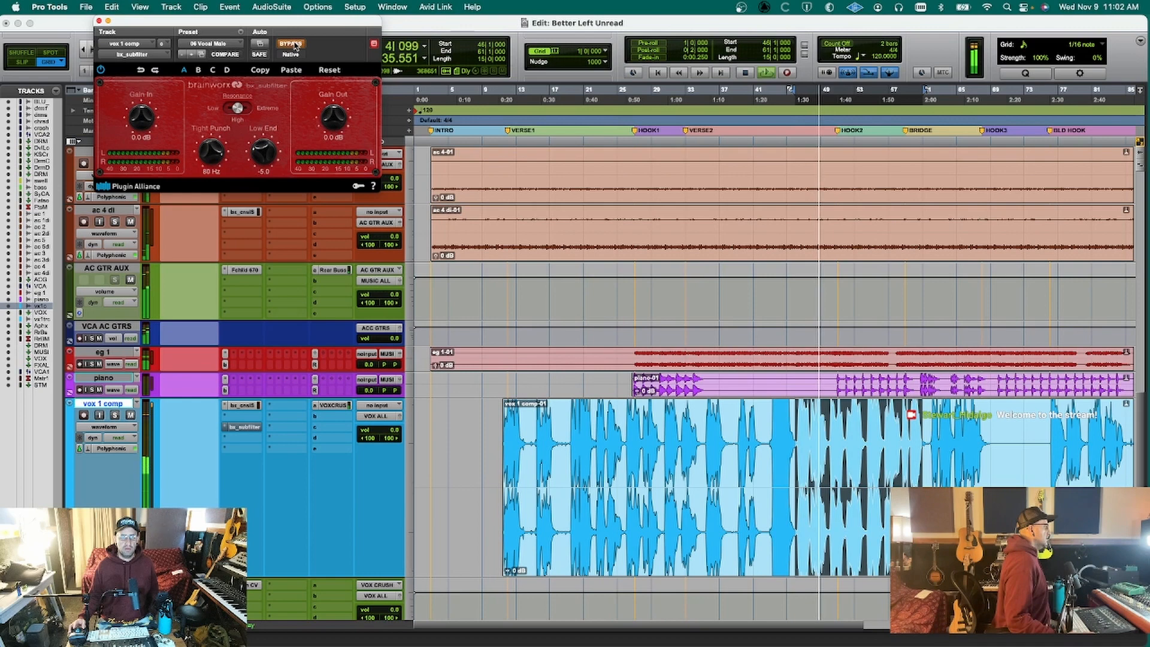
{"action": "left_click", "coordinate": [292, 44]}
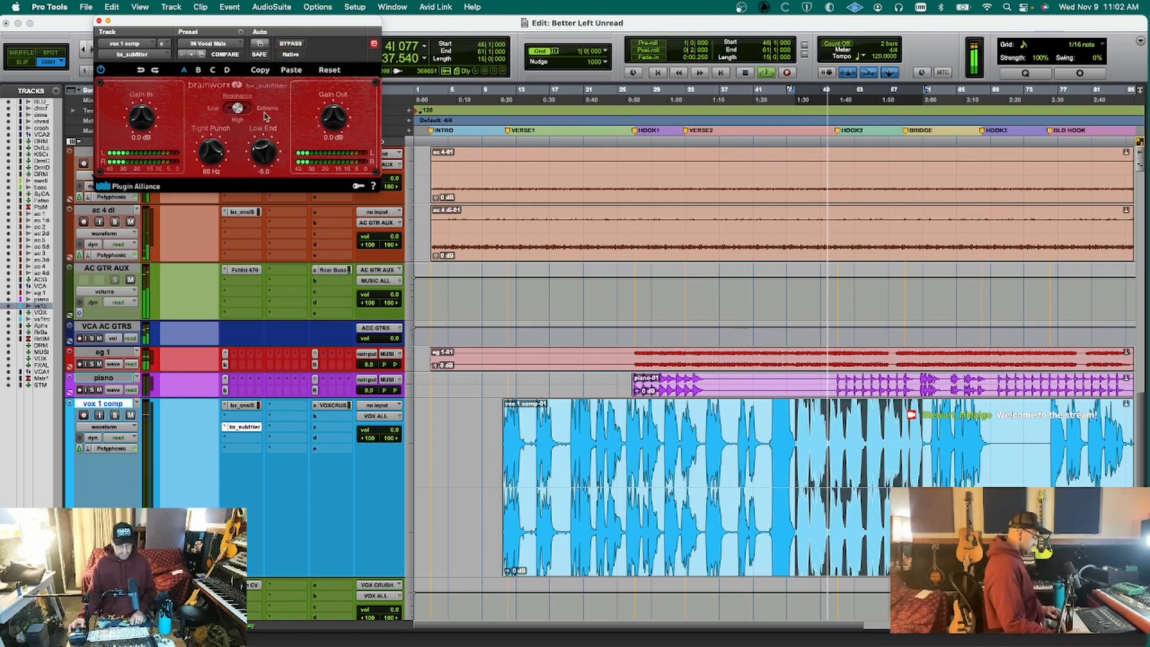
{"action": "key", "text": "space"}
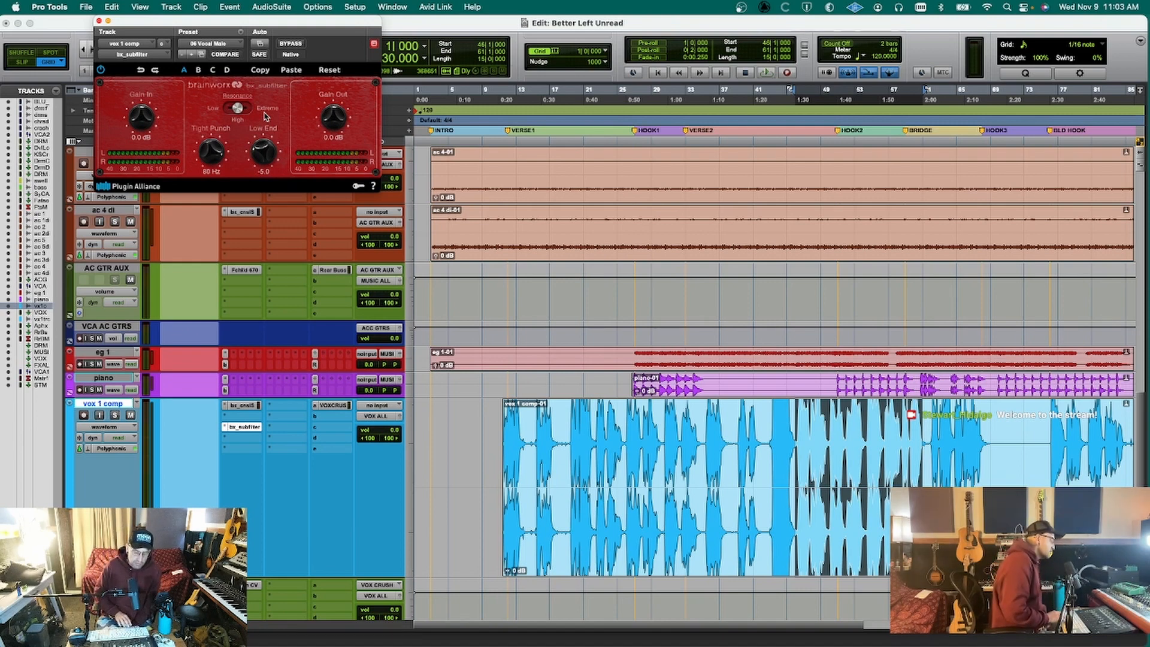
{"action": "key", "text": "space"}
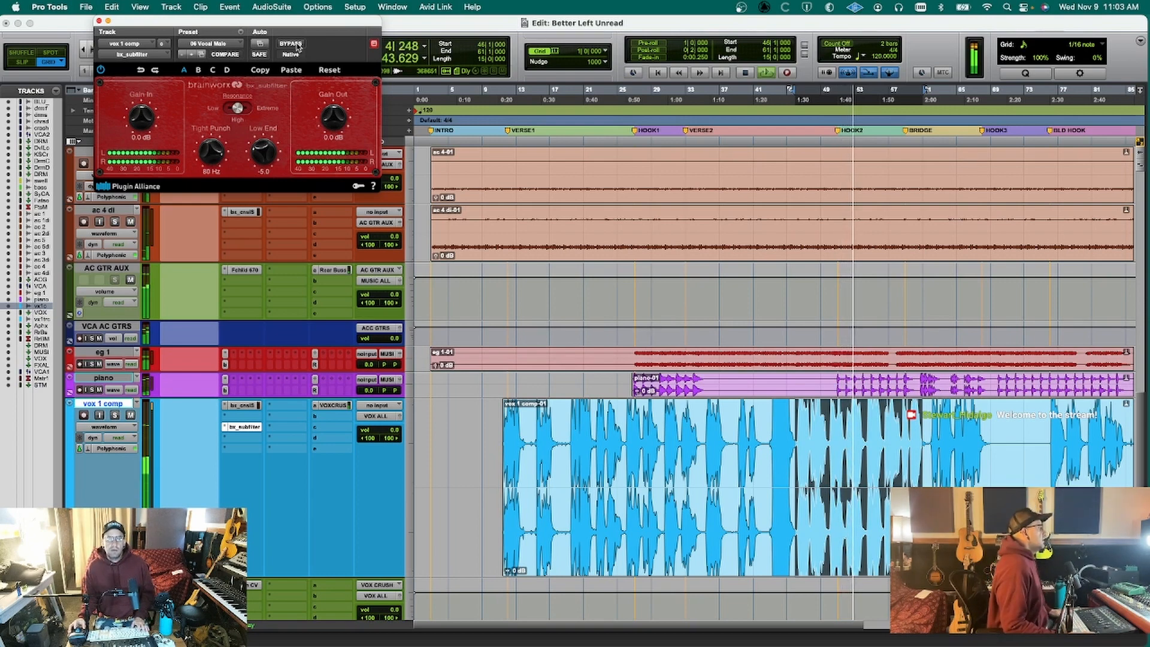
{"action": "key", "text": "space"}
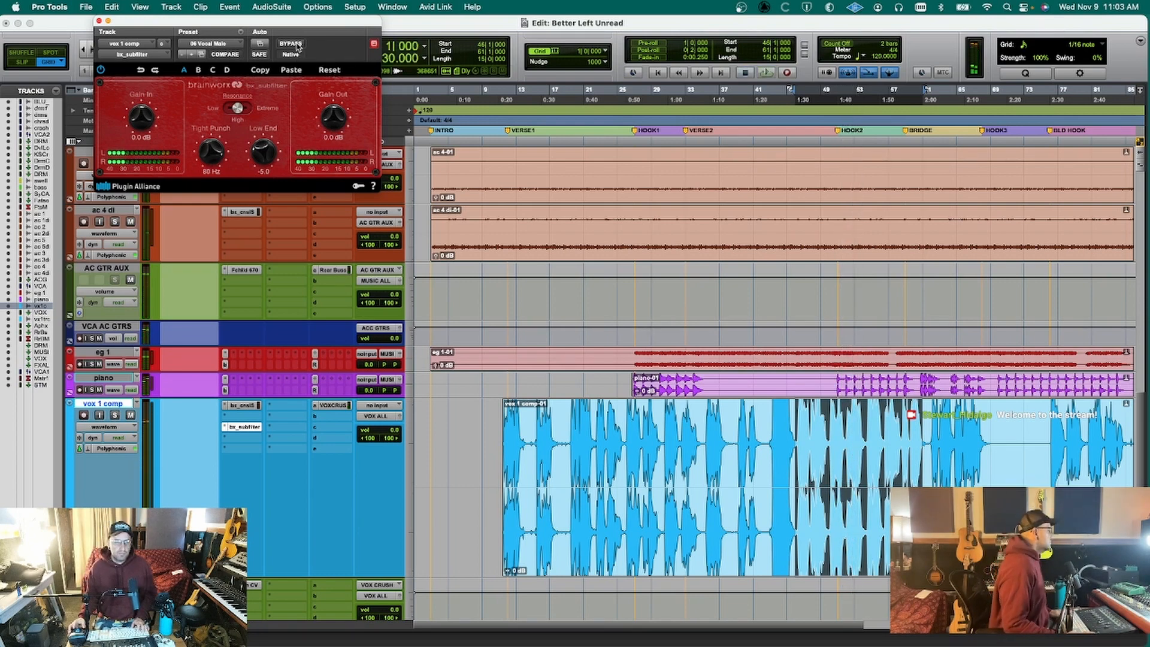
{"action": "left_click", "coordinate": [291, 43]}
{"action": "key", "text": "space"}
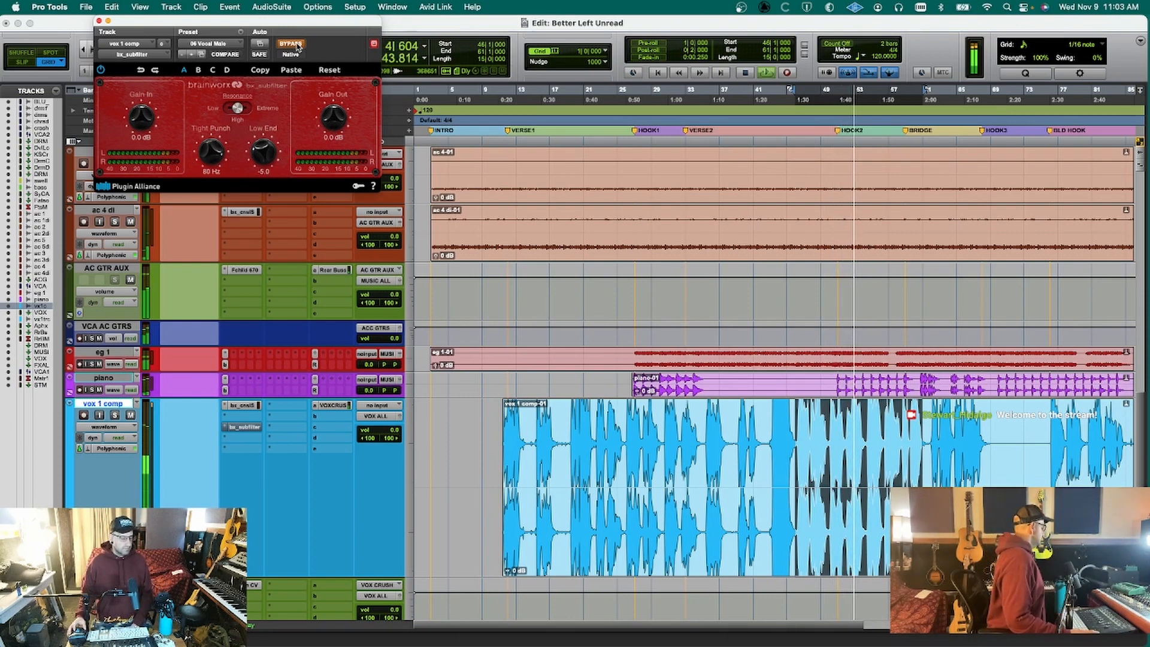
{"action": "left_click", "coordinate": [290, 44]}
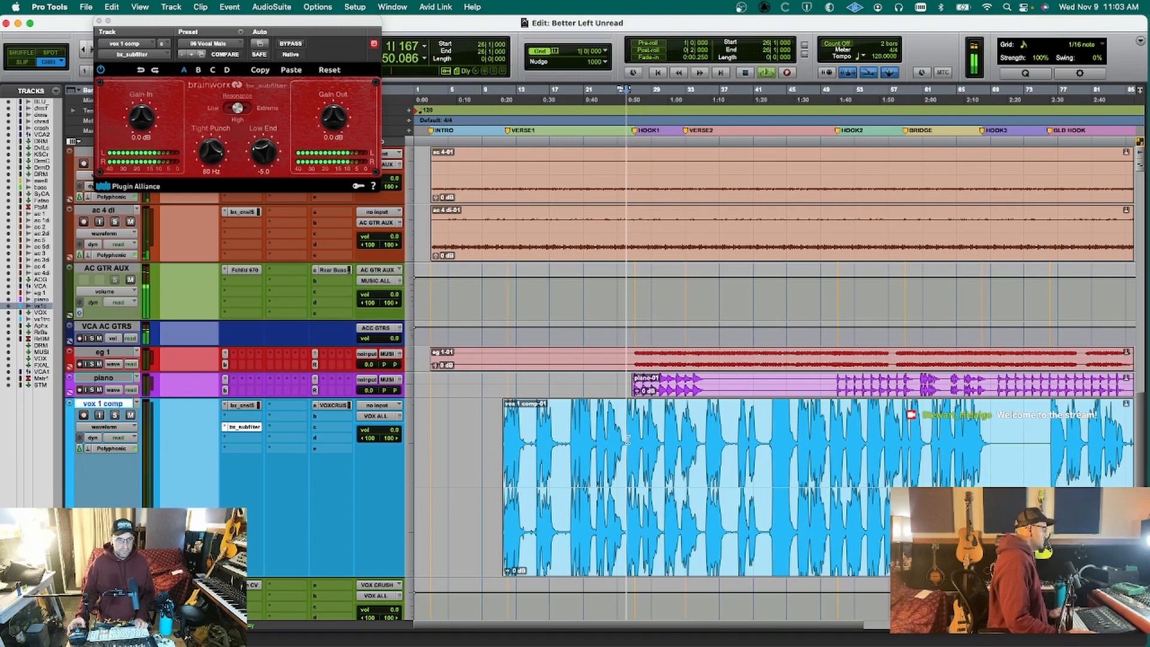
Close bx_subfilter and insert the stereo DeEsser in the F-J inserts of vox 1 comp in the Mix window.
{"action": "key", "text": "super+w"}
{"action": "key", "text": "super+equal"}
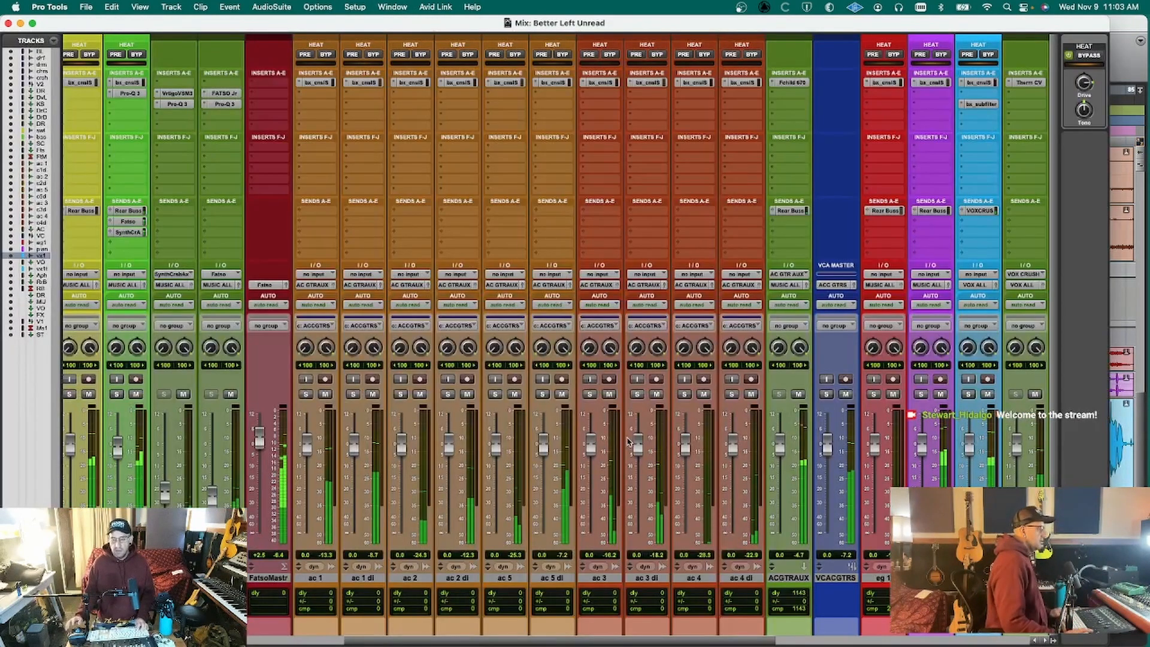
{"action": "left_click", "coordinate": [965, 115]}
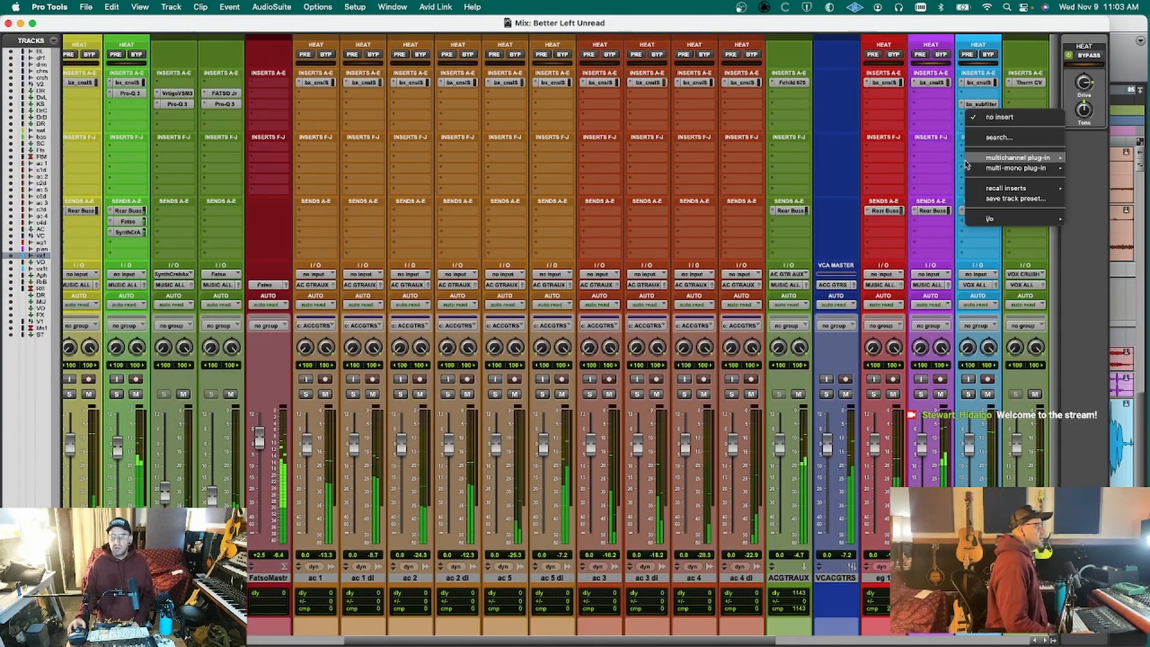
{"action": "left_click", "coordinate": [1000, 138]}
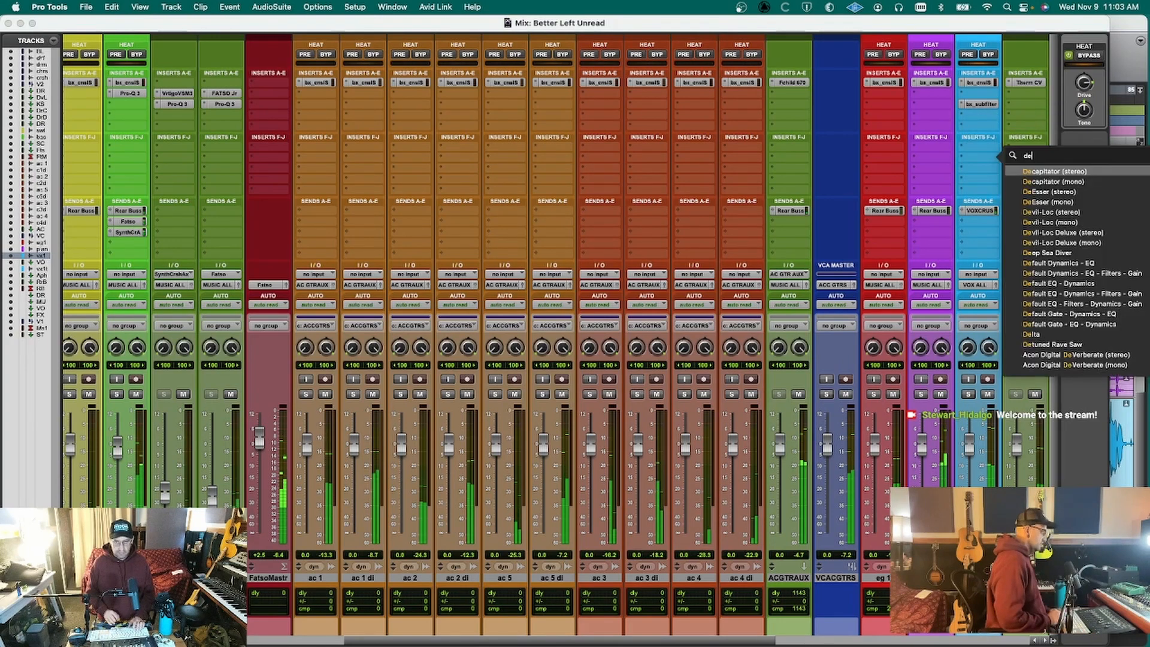
{"action": "type", "text": "dess"}
{"action": "key", "text": "BackSpace"}
{"action": "type", "text": "es"}
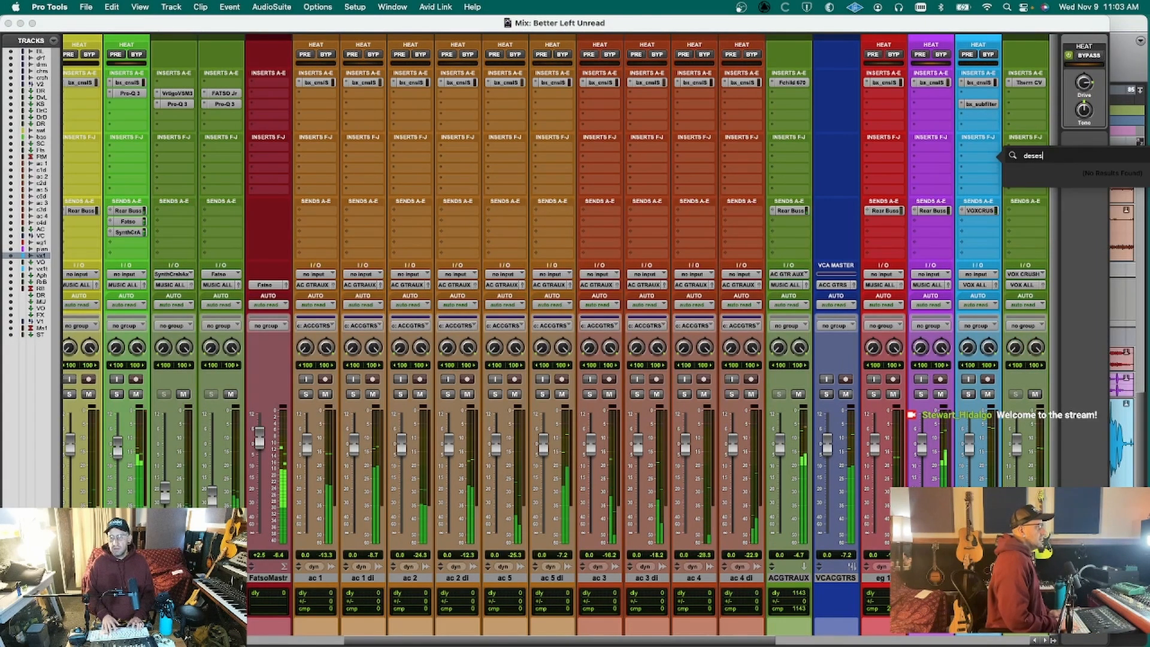
{"action": "key", "text": "BackSpace"}
{"action": "key", "text": "BackSpace"}
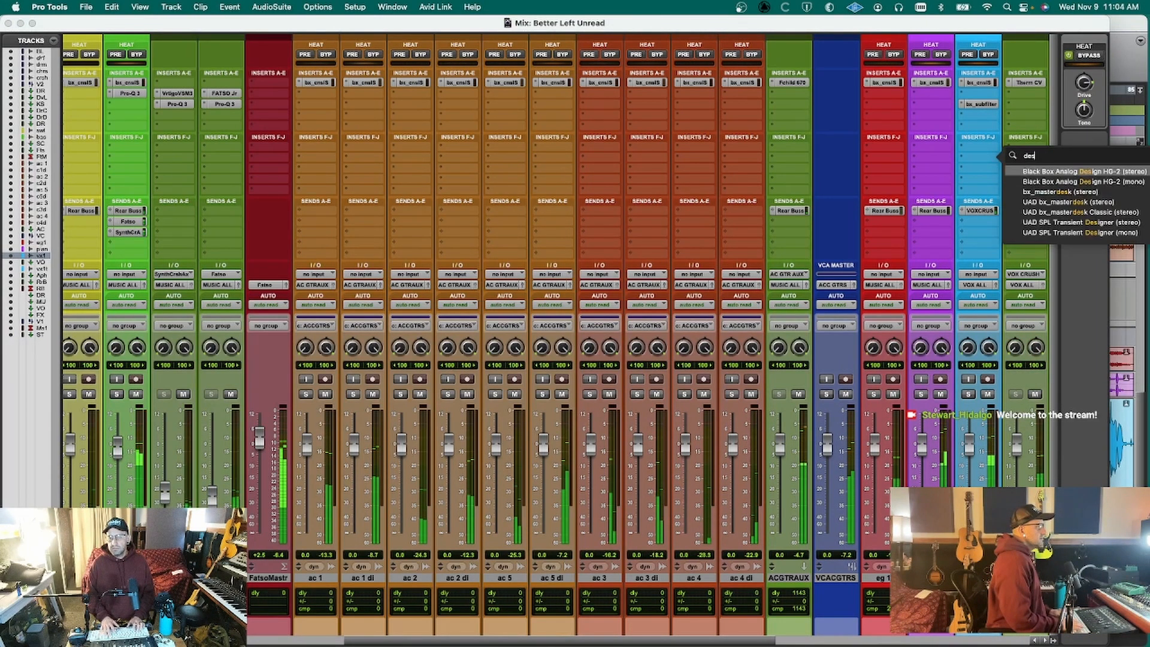
{"action": "type", "text": "e"}
{"action": "key", "text": "Return"}
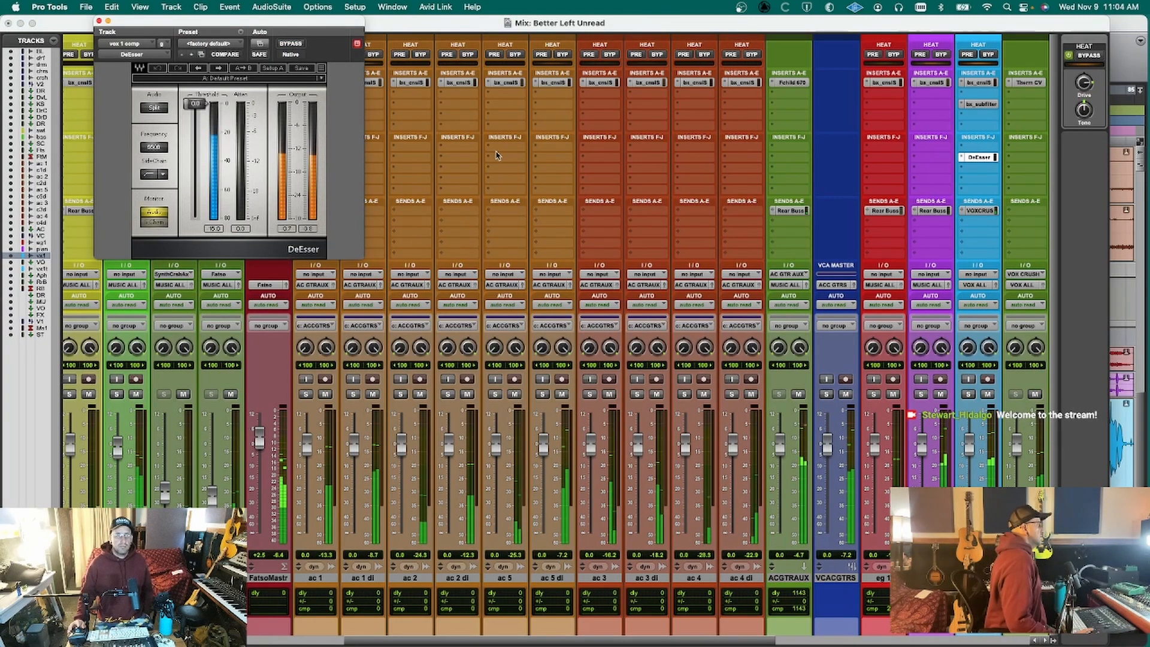
Lower the DeEsser threshold to about -23.5, close the plug-in, and return to the Edit window.
{"action": "left_click_drag", "start_coordinate": [196, 104], "coordinate": [198, 127]}
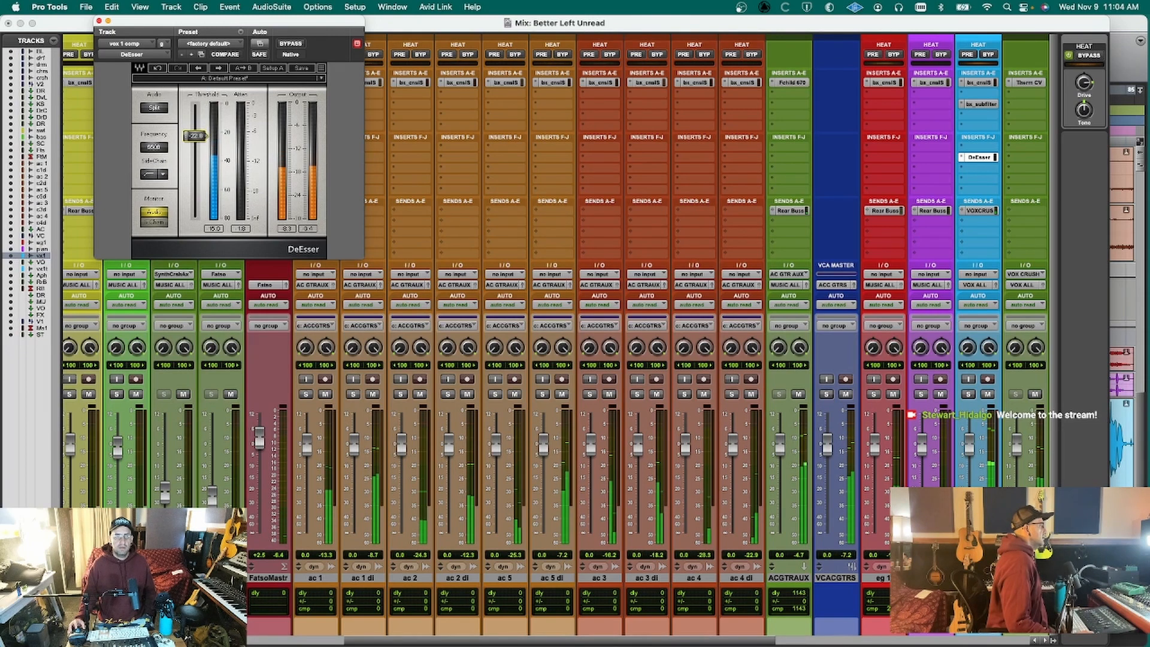
{"action": "left_click_drag", "start_coordinate": [196, 136], "coordinate": [195, 138]}
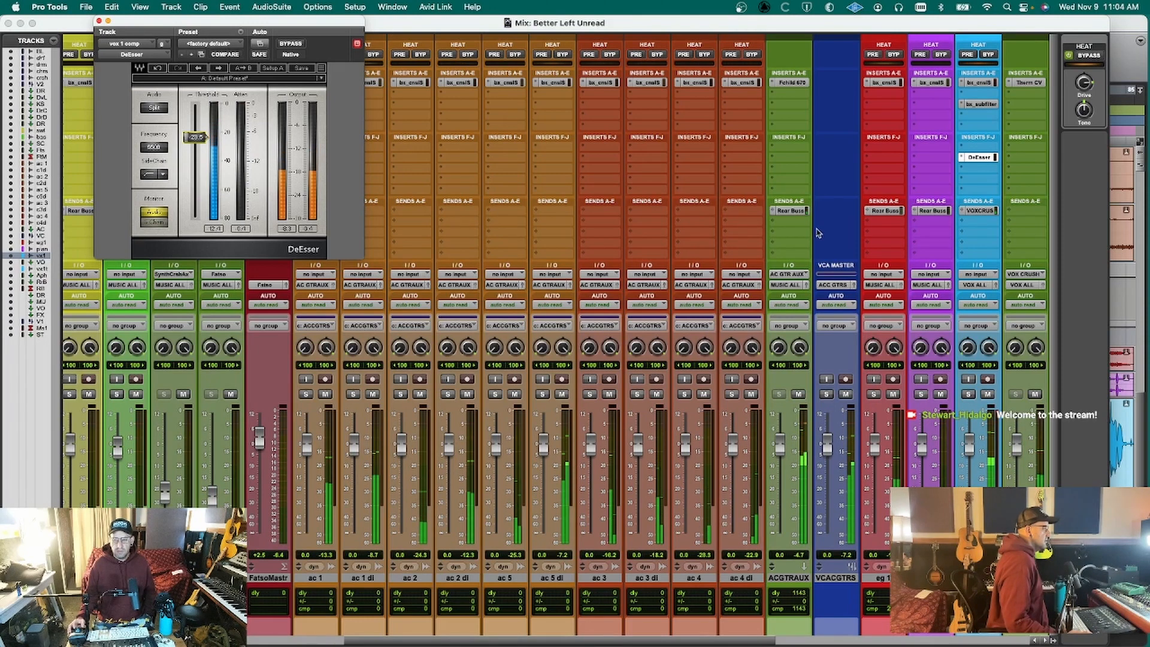
{"action": "key", "text": "super+w"}
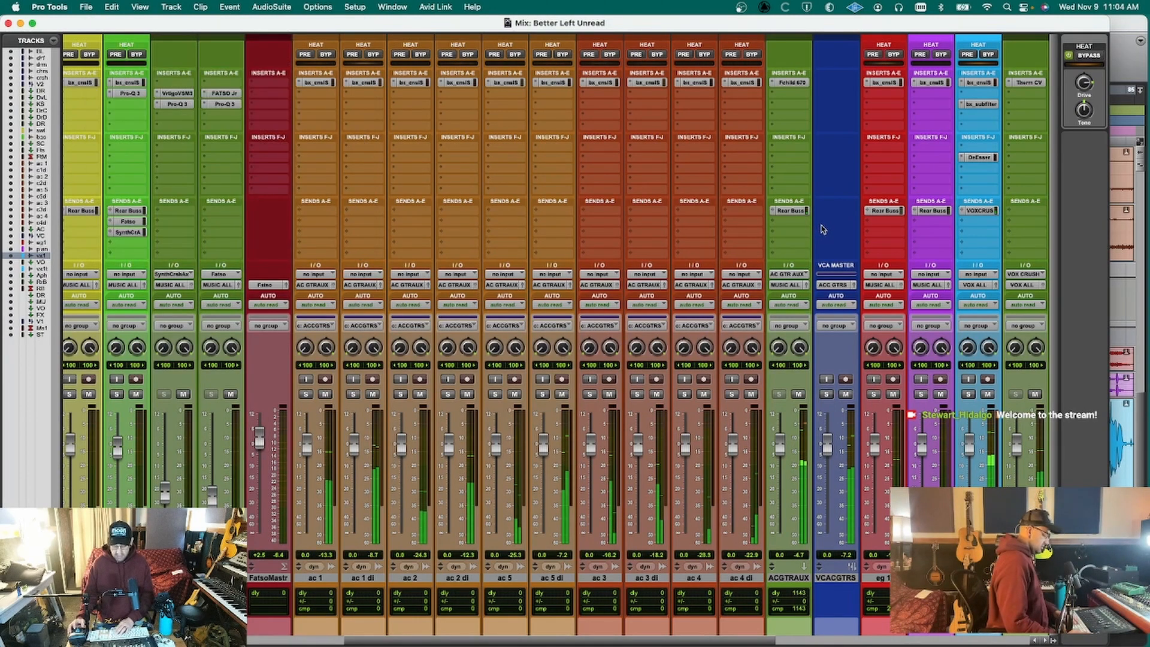
{"action": "key", "text": "super+equal"}
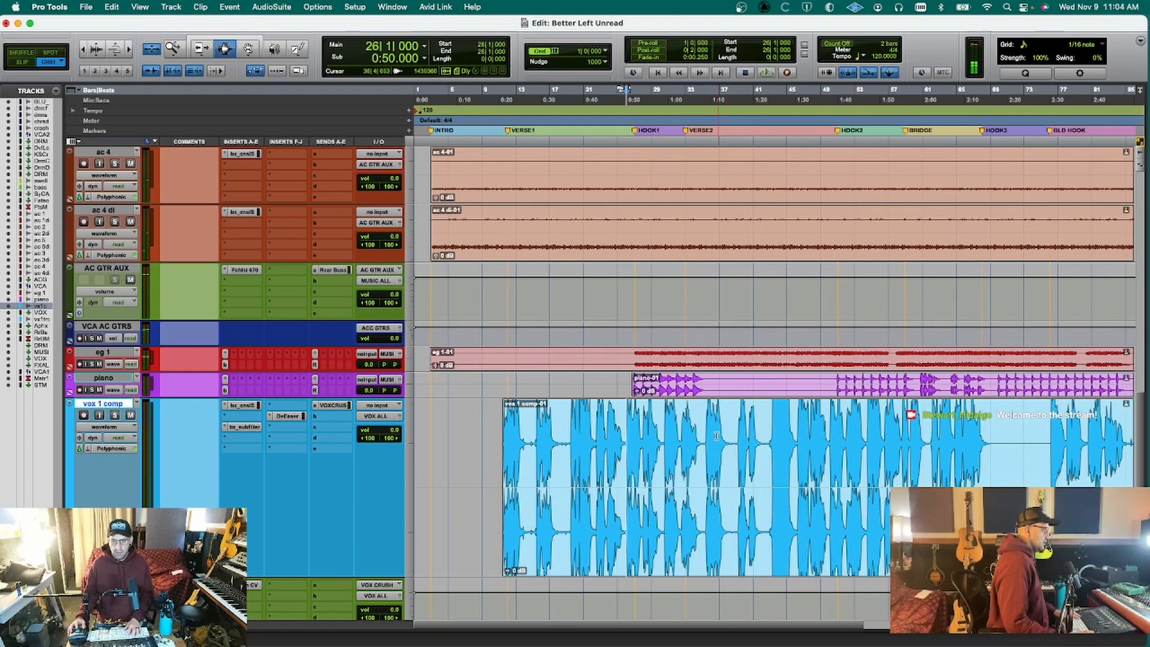
Play the soloed vox 1 comp from bar 39 and examine its waveform up close around bar 40.
{"action": "left_click", "coordinate": [730, 437]}
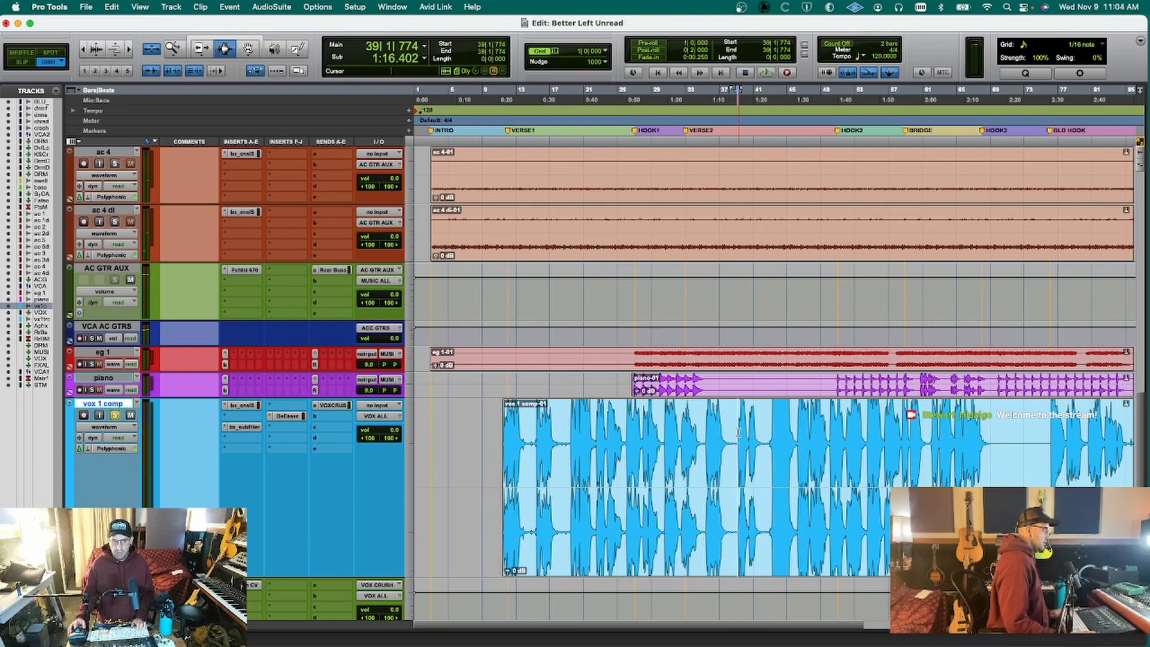
{"action": "key", "text": "space"}
{"action": "key", "text": "t"}
{"action": "key", "text": "r"}
{"action": "key", "text": "r"}
{"action": "key", "text": "t"}
{"action": "key", "text": "t"}
{"action": "key", "text": "t"}
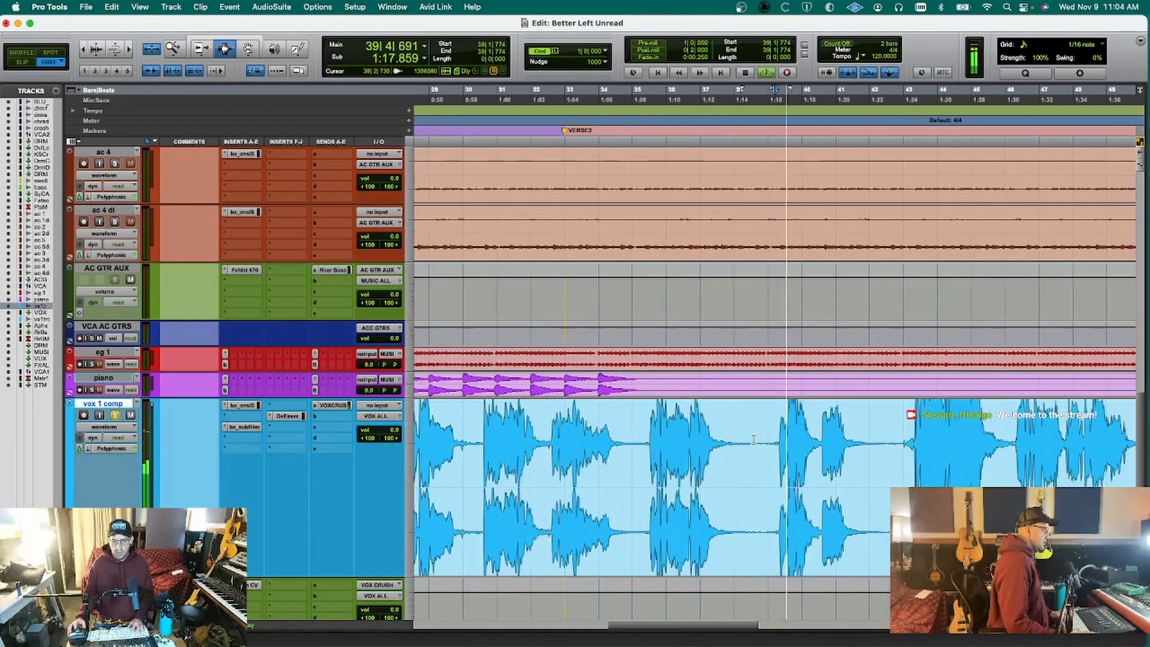
{"action": "key", "text": "t"}
{"action": "key", "text": "t"}
{"action": "key", "text": "space"}
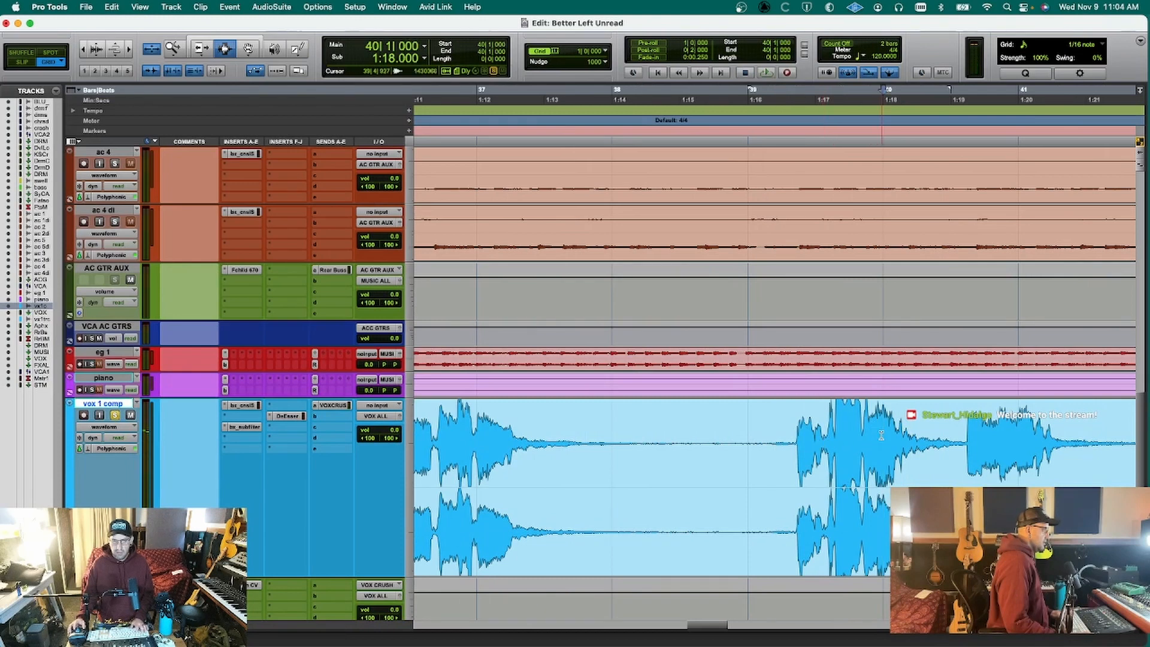
Audition short spots of the soloed vox 1 comp waveform between bars 39 and 40.
{"action": "double_click", "coordinate": [840, 438]}
{"action": "key", "text": "space"}
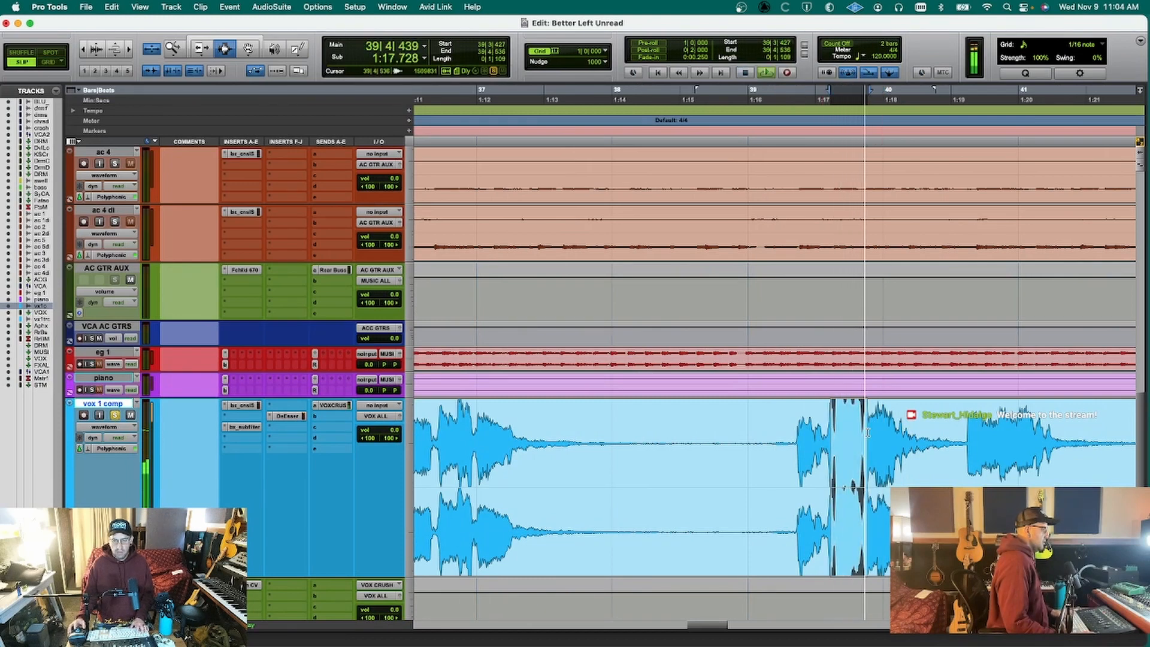
{"action": "left_click_drag", "start_coordinate": [837, 432], "coordinate": [820, 434]}
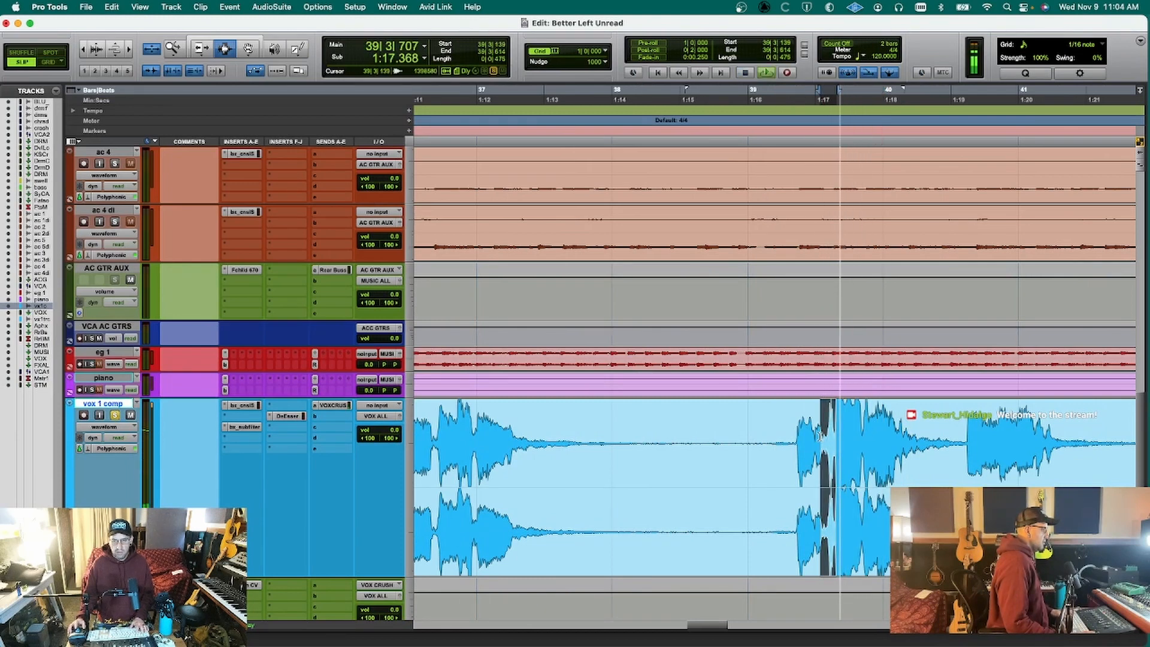
{"action": "left_click", "coordinate": [867, 437]}
{"action": "key", "text": "space"}
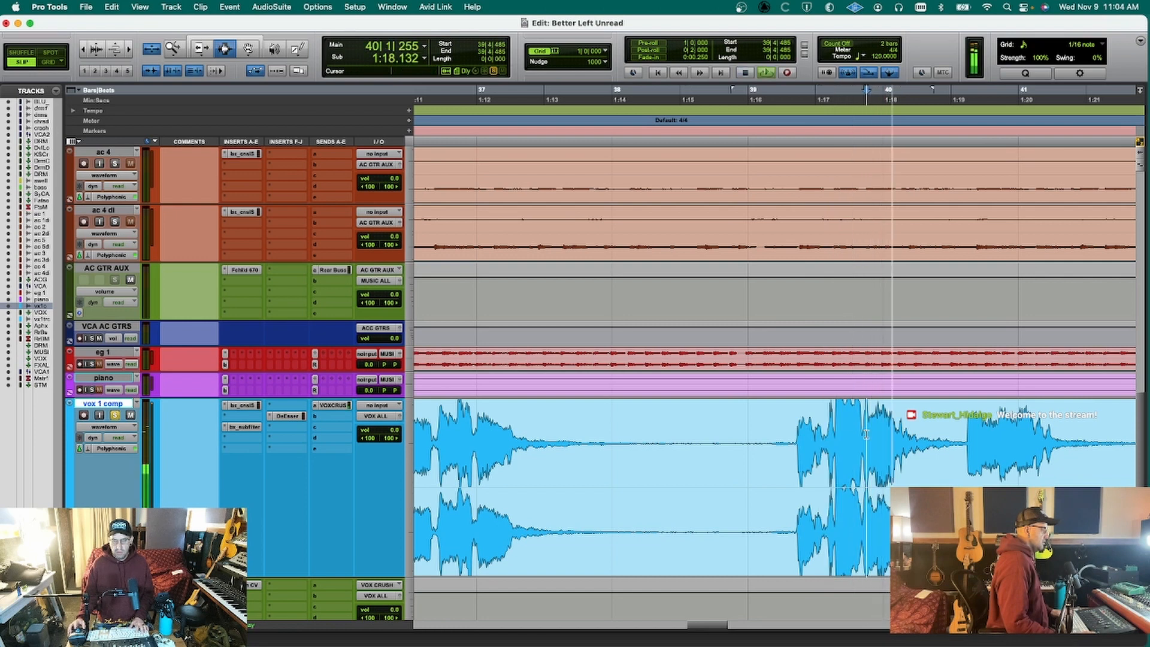
Play the vocal with the full mix from bar 39 and open the DeEsser on vox 1 comp to watch its gain reduction.
{"action": "left_click", "coordinate": [769, 442]}
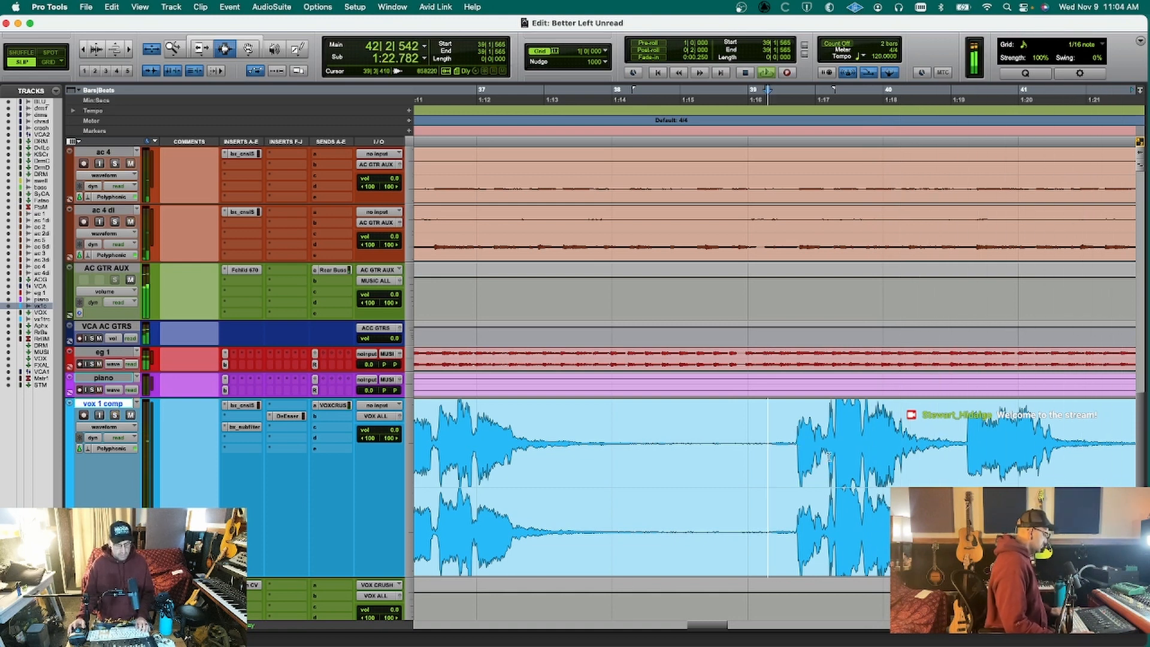
{"action": "left_click", "coordinate": [290, 418]}
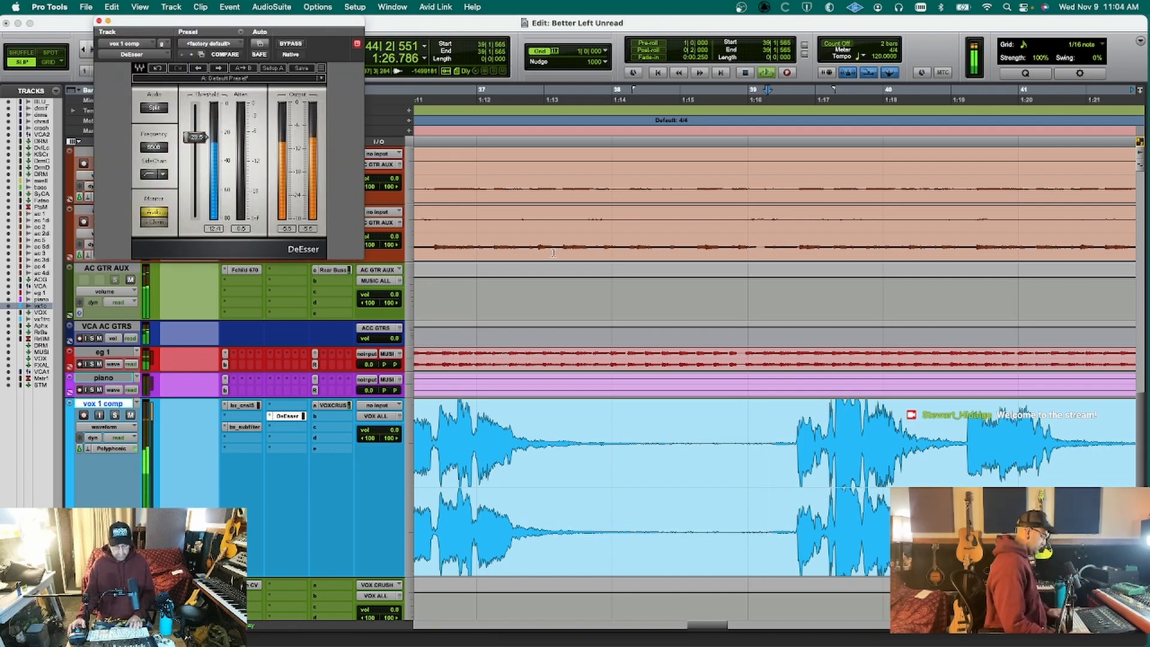
{"action": "key", "text": "r"}
{"action": "key", "text": "r"}
{"action": "key", "text": "r"}
{"action": "key", "text": "r"}
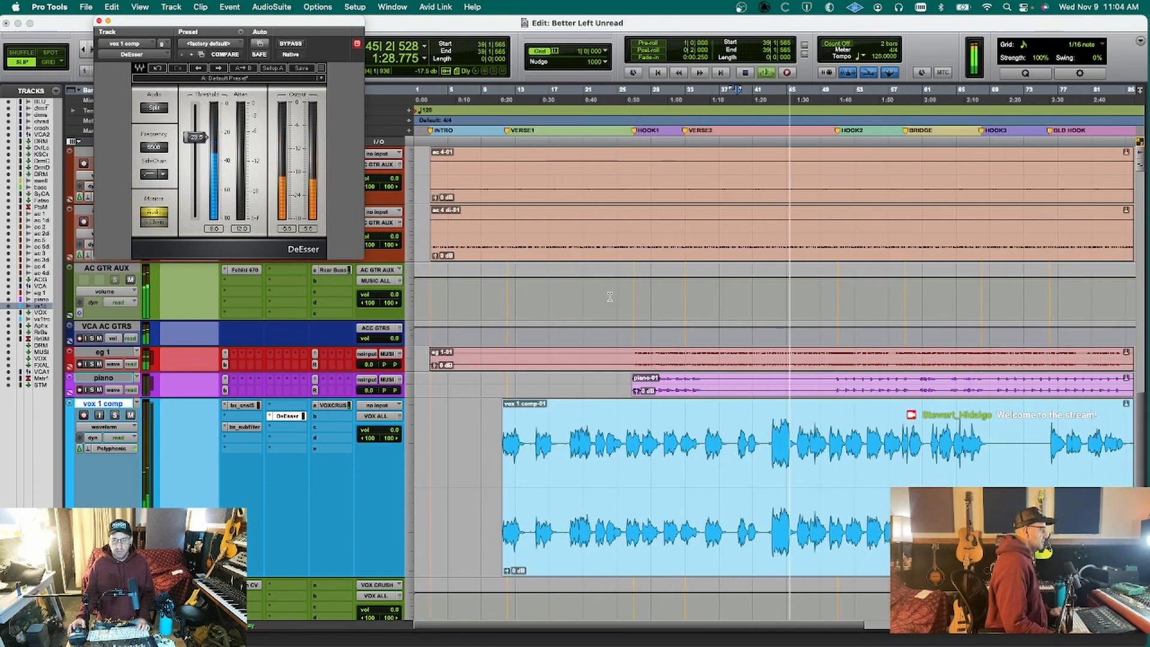
{"action": "key", "text": "t"}
{"action": "key", "text": "r"}
{"action": "scroll", "coordinate": [737, 416], "scroll_direction": "down", "scroll_amount": 5}
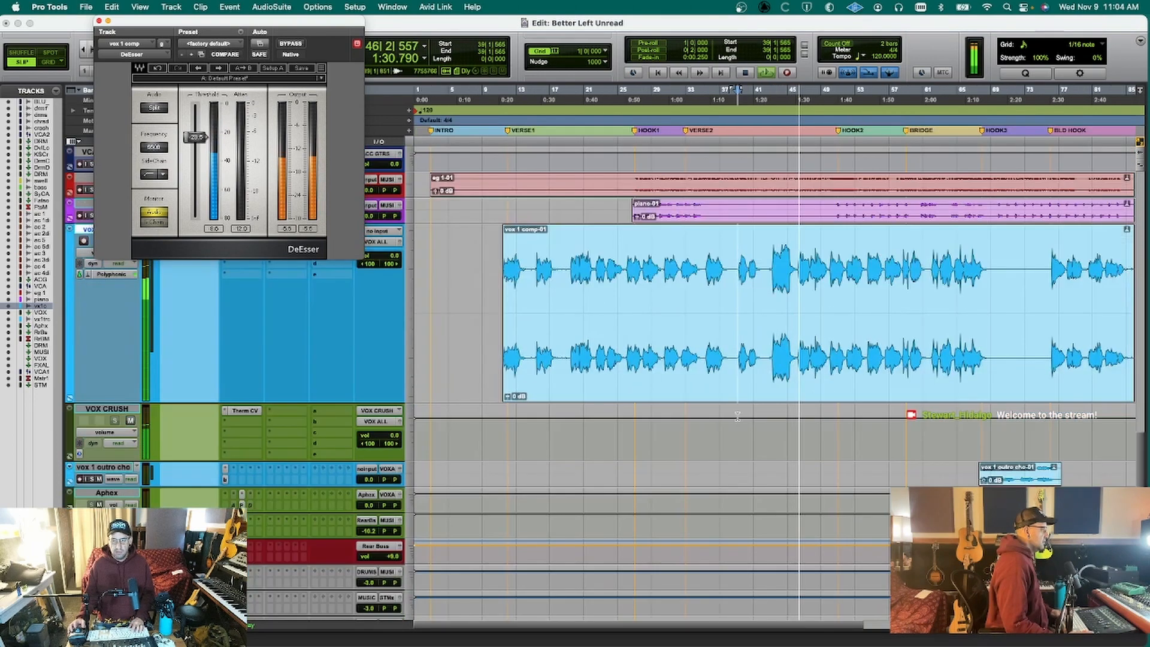
Enlarge the audio waveform display height and examine the vox 1 comp waveform from HOOK1 to BRIDGE during playback.
{"action": "left_click", "coordinate": [792, 305]}
{"action": "key", "text": "t"}
{"action": "key", "text": "t"}
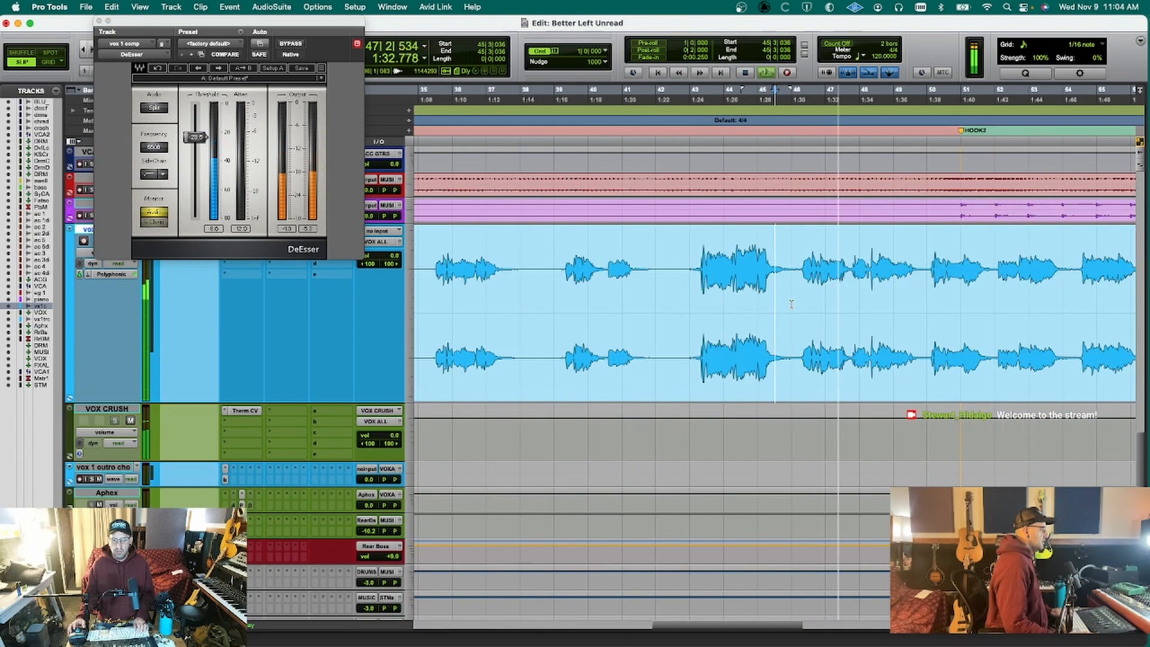
{"action": "key", "text": "r"}
{"action": "key", "text": "r"}
{"action": "key", "text": "r"}
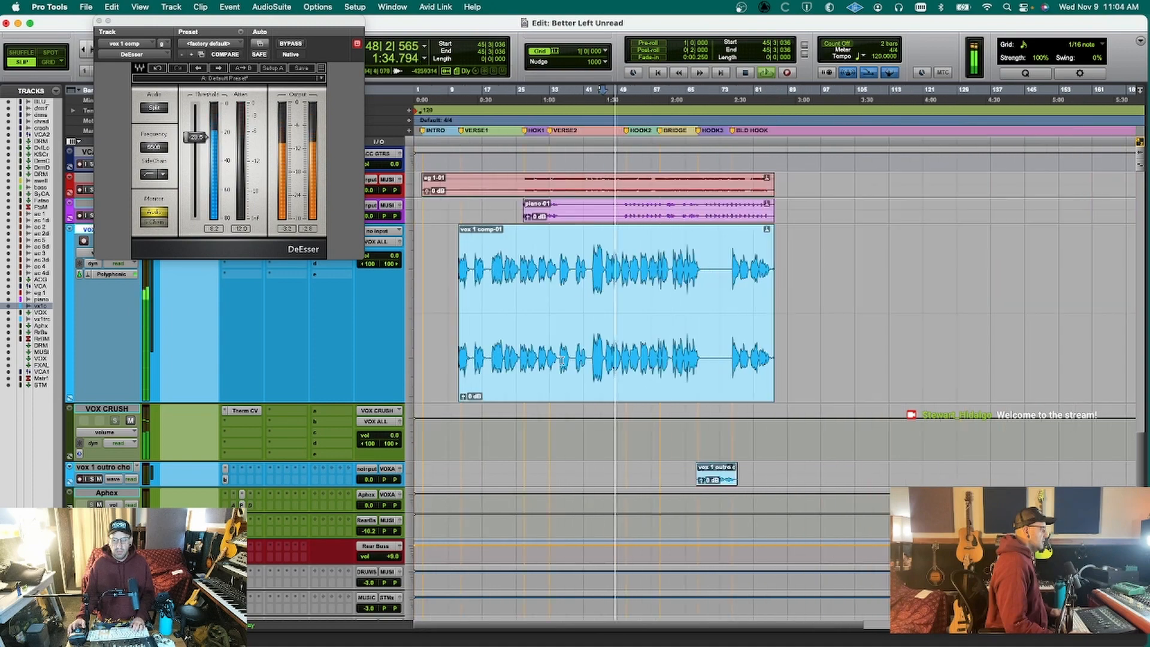
{"action": "key", "text": "super+alt+bracketright"}
{"action": "key", "text": "super+alt+bracketright"}
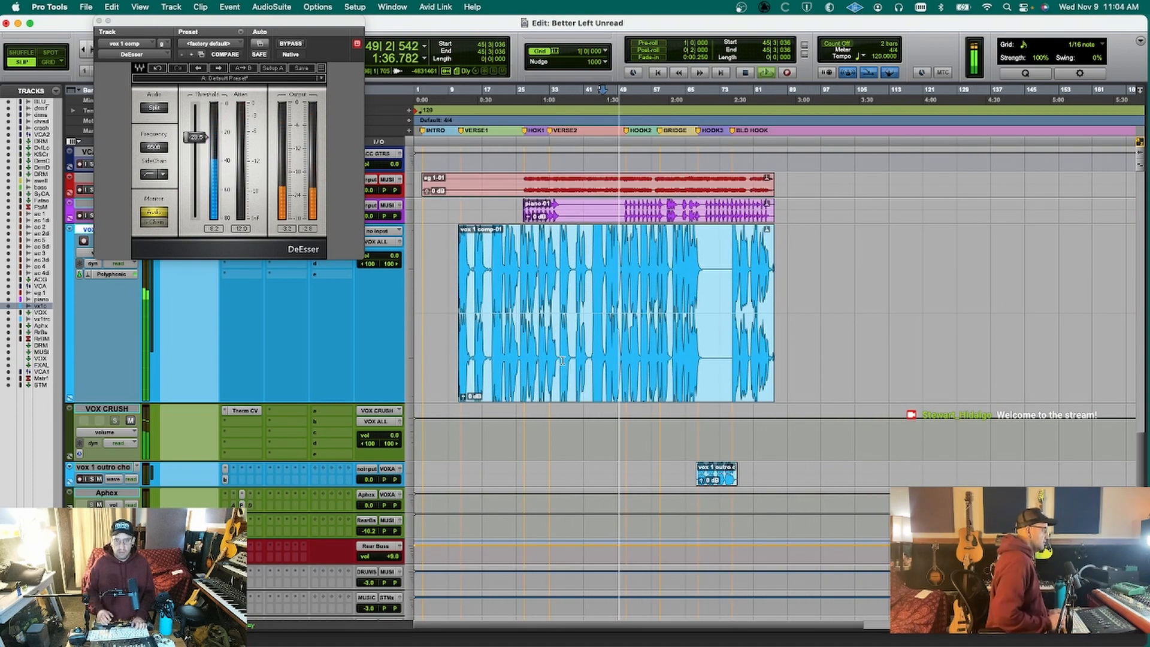
{"action": "key", "text": "t"}
{"action": "key", "text": "t"}
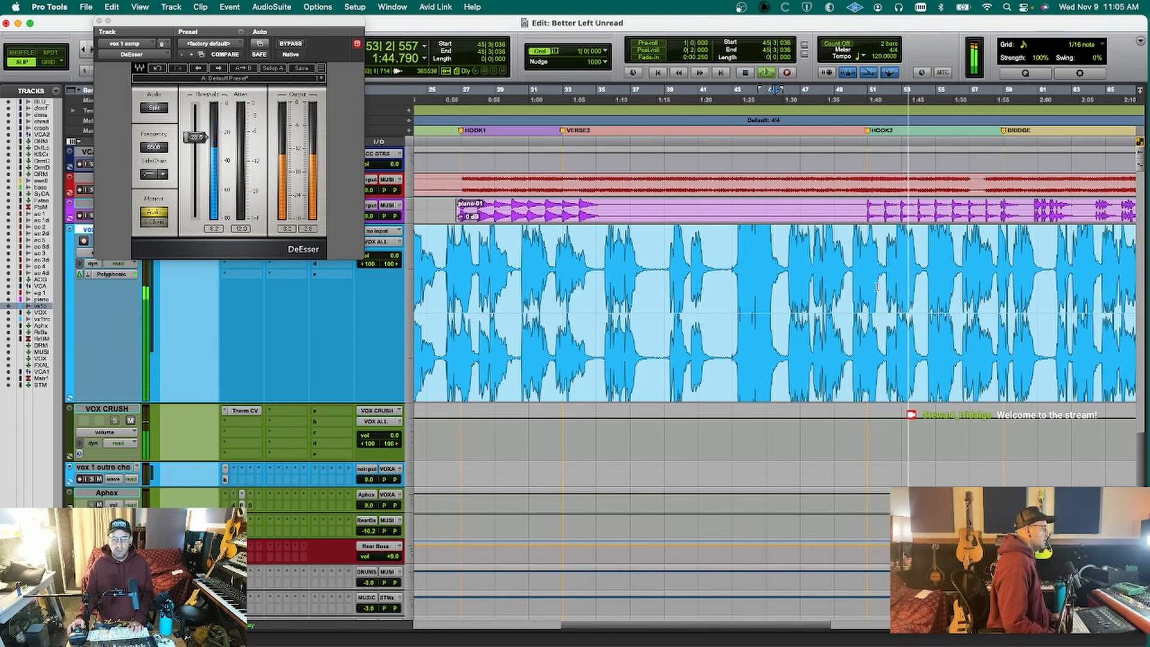
Audition the vox 1 comp phrase from about bar 46 to 50 with the DeEsser bypassed and engaged, and close the plug-in window.
{"action": "key", "text": "space"}
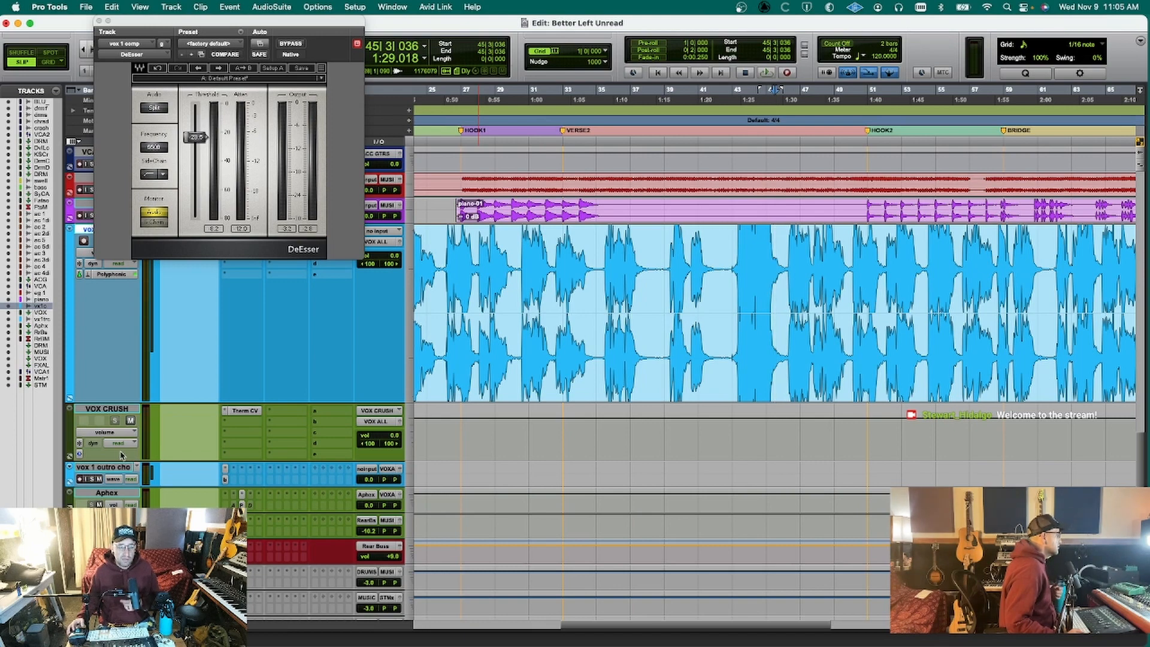
{"action": "key", "text": "space"}
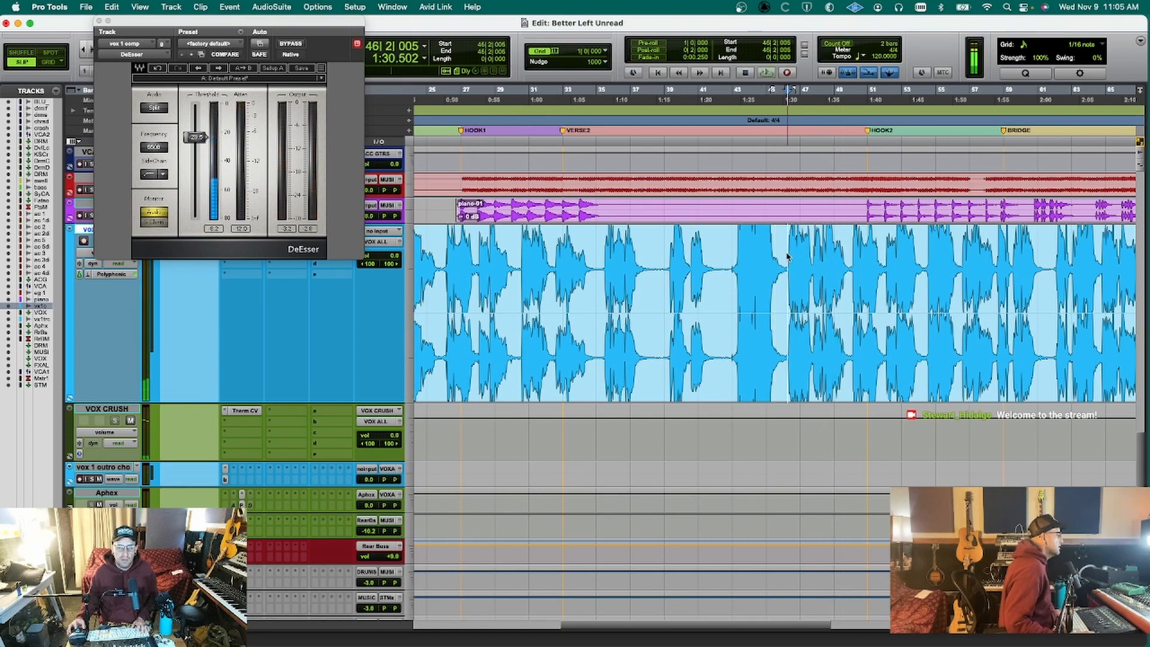
{"action": "left_click_drag", "start_coordinate": [789, 255], "coordinate": [853, 262]}
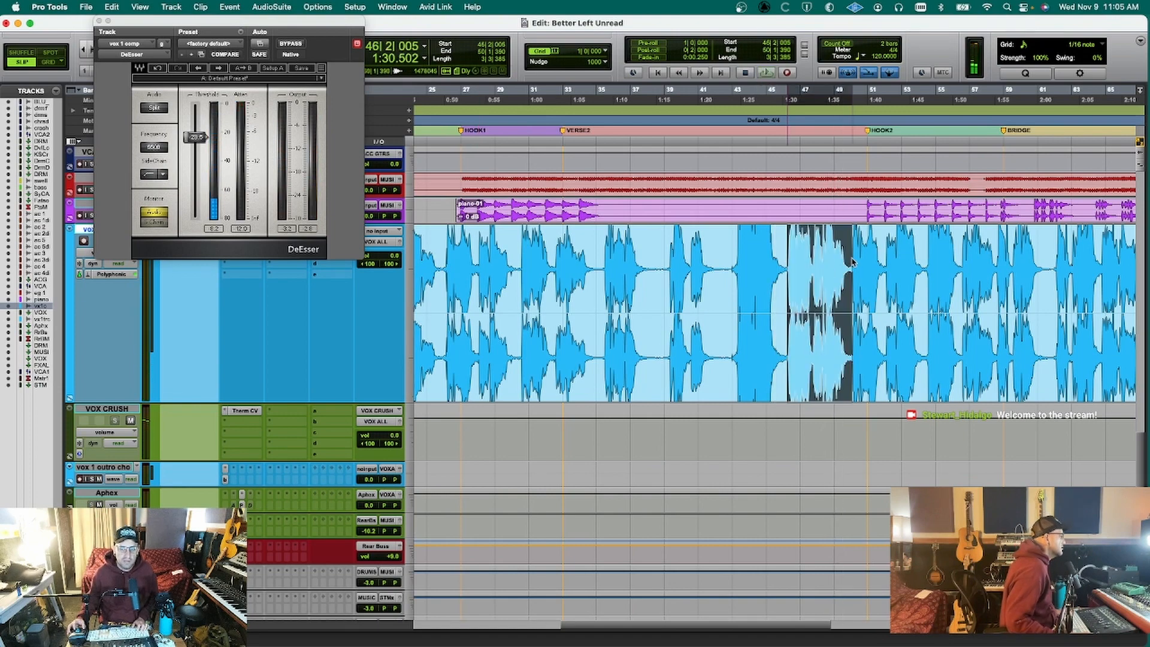
{"action": "left_click", "coordinate": [304, 47]}
{"action": "key", "text": "space"}
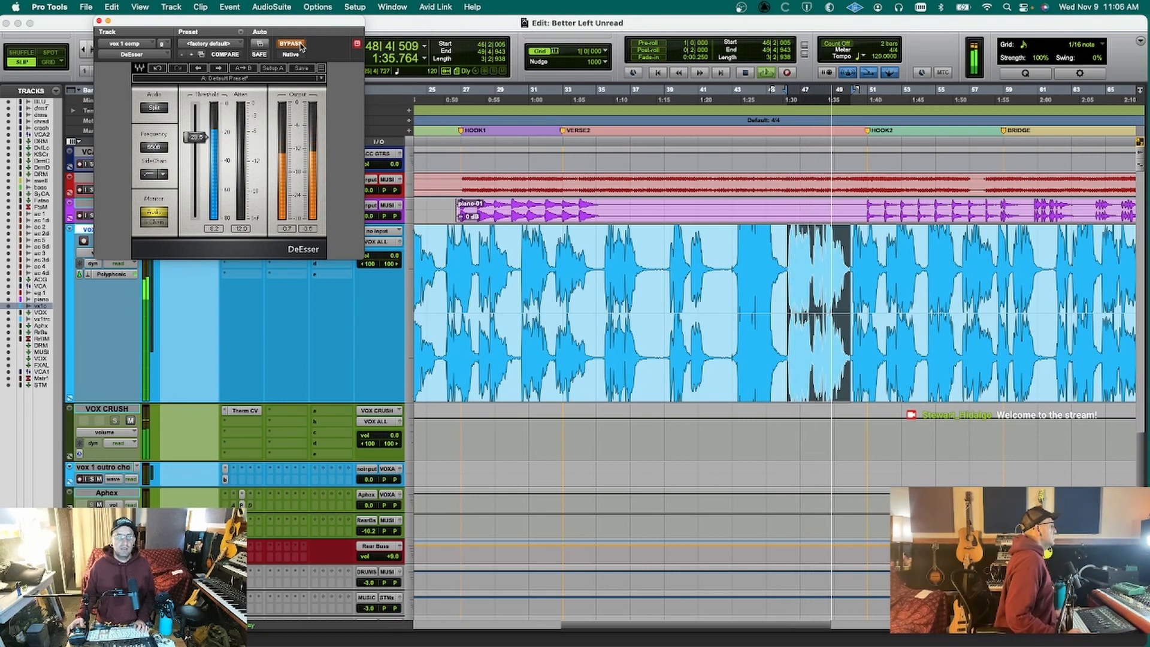
{"action": "left_click", "coordinate": [302, 47]}
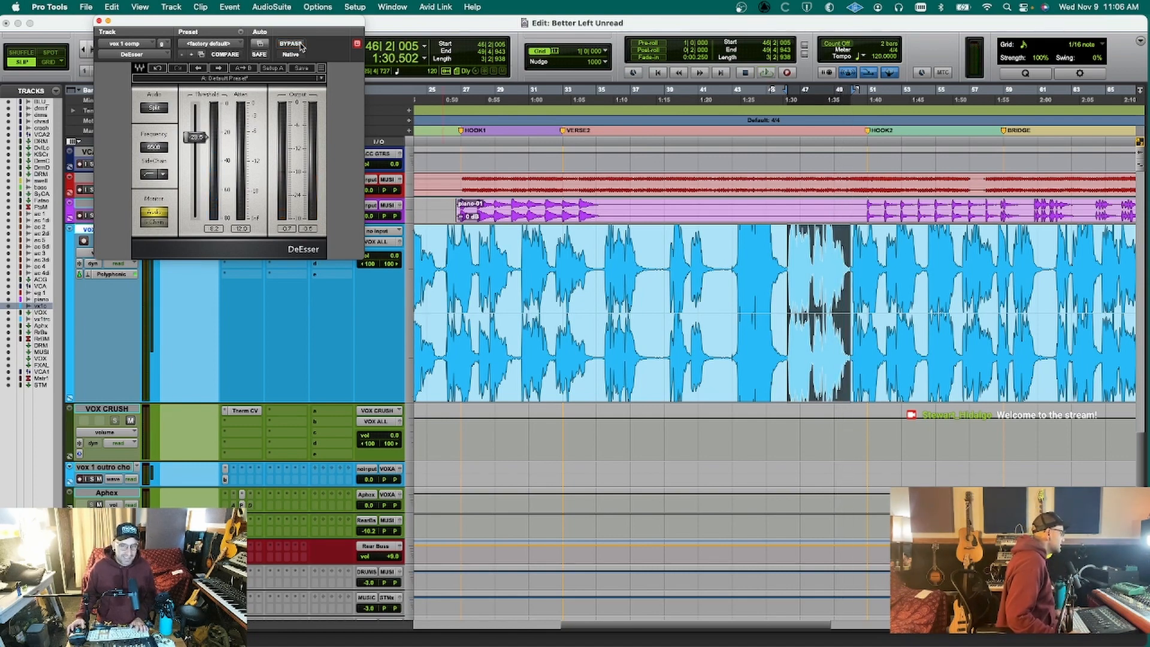
{"action": "key", "text": "space"}
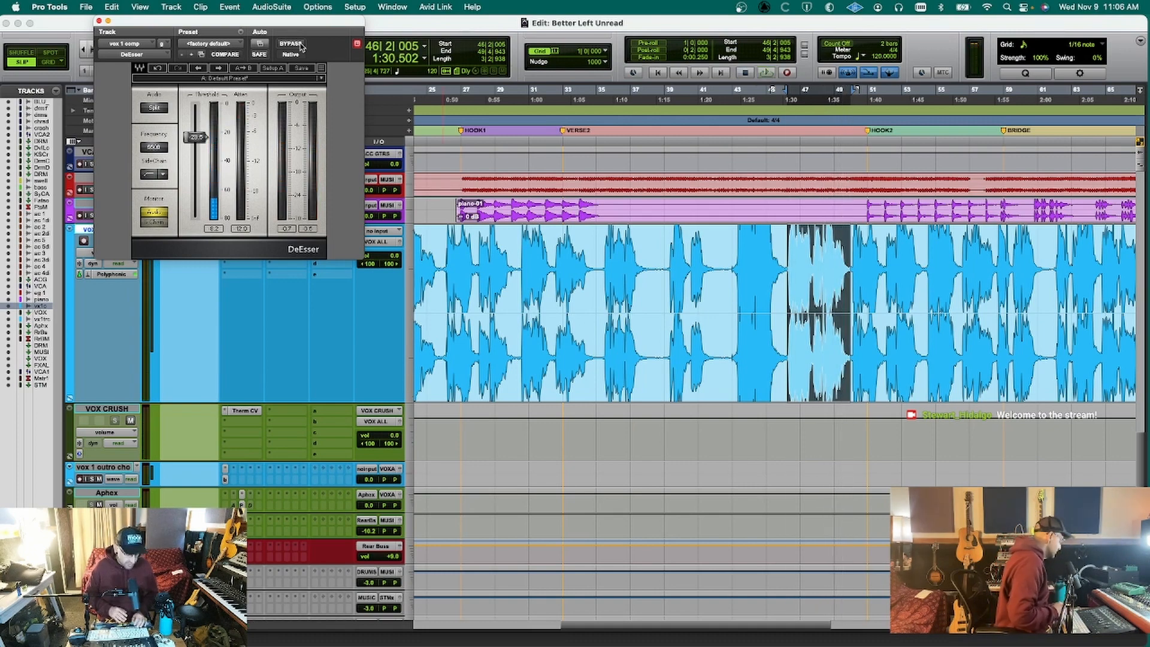
{"action": "key", "text": "super+w"}
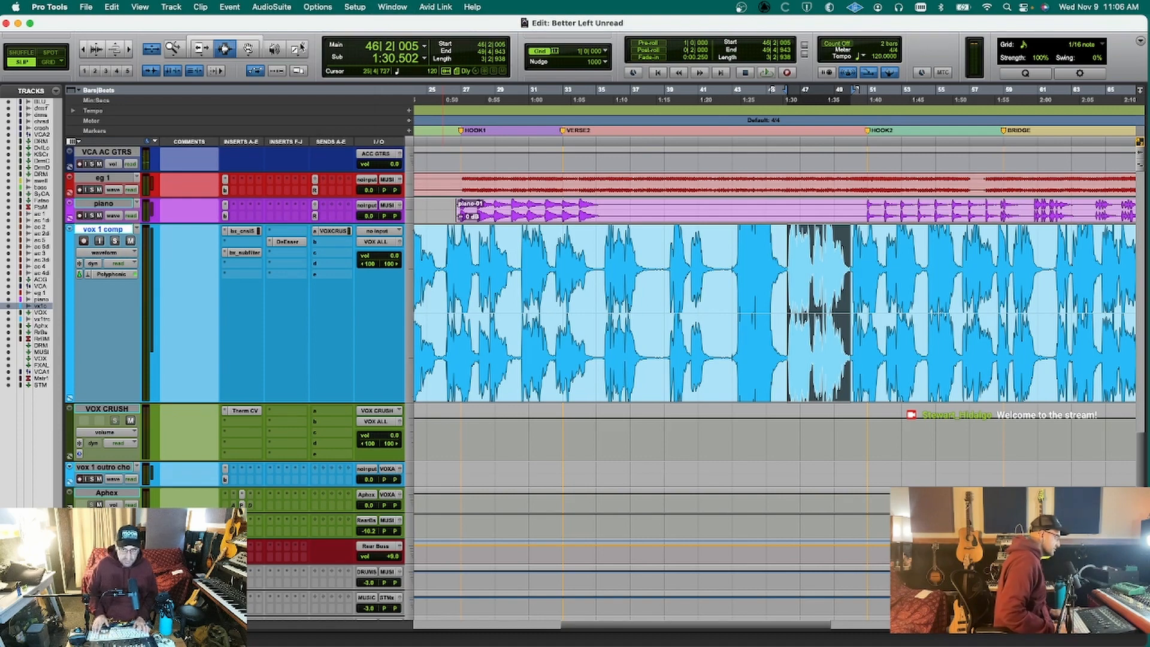
Start playback from bar 50 and trim the empty start of the bass clip to just before its first note, around 18|4.
{"action": "key", "text": "KP_2"}
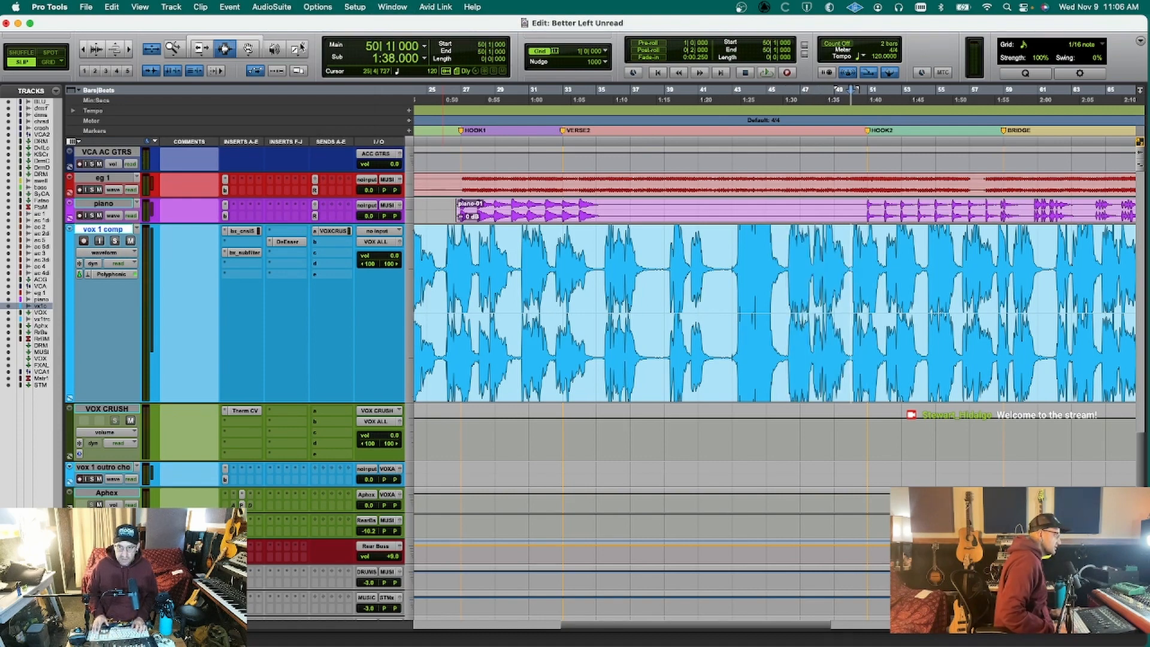
{"action": "scroll", "coordinate": [772, 359], "scroll_direction": "up", "scroll_amount": 10}
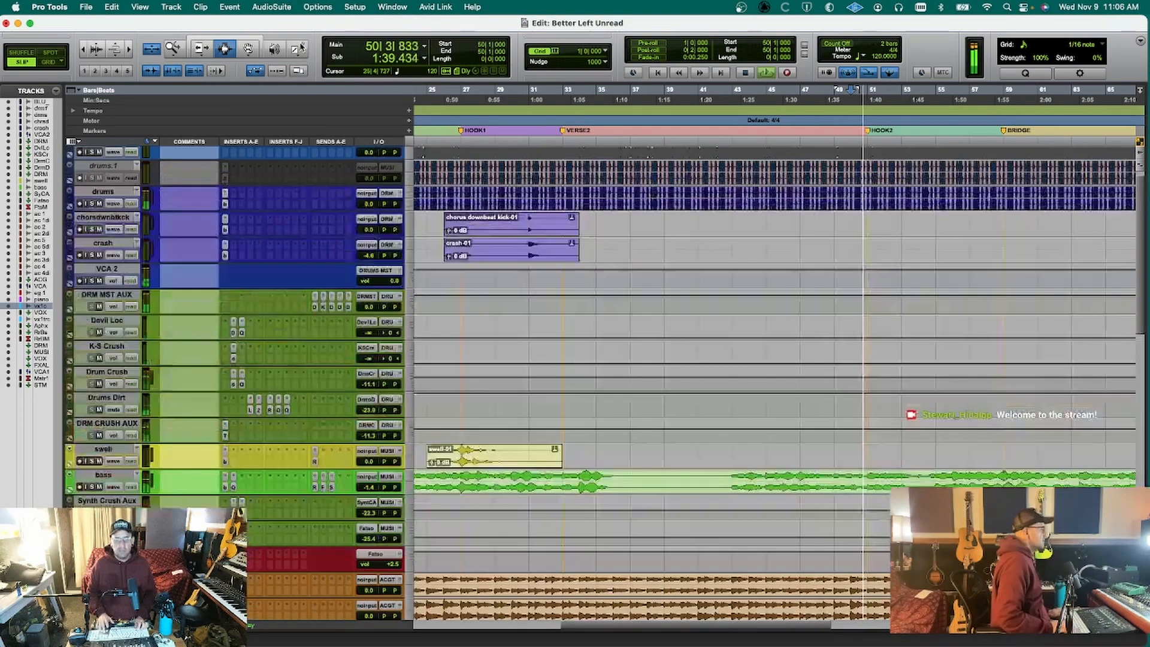
{"action": "key", "text": "r"}
{"action": "key", "text": "r"}
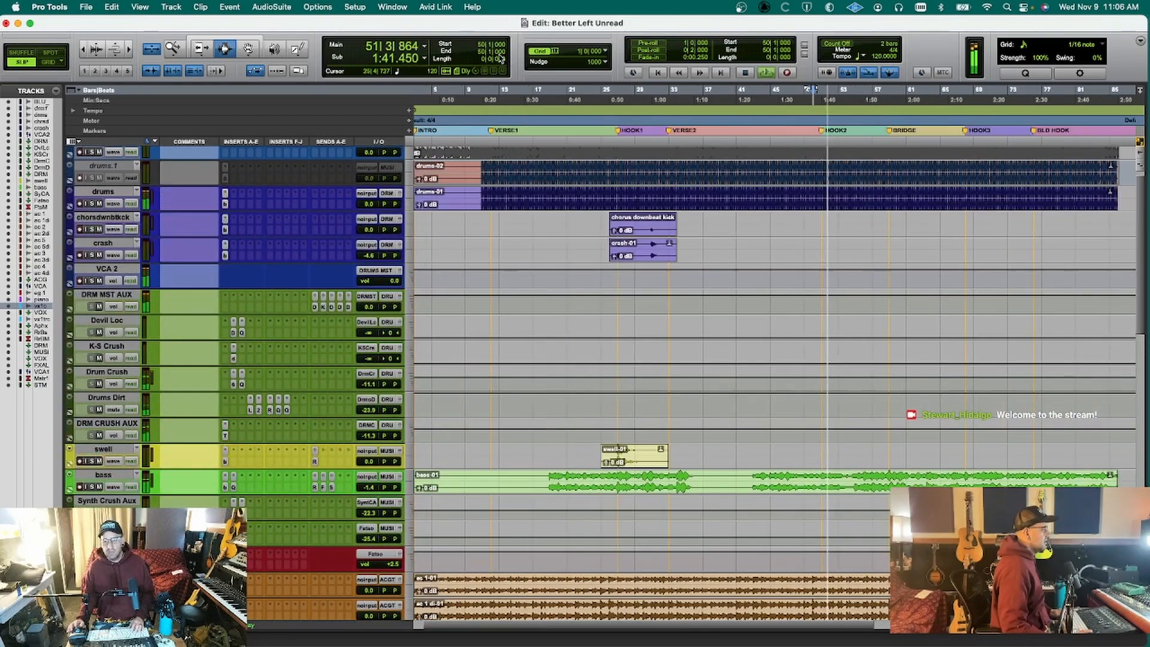
{"action": "scroll", "coordinate": [538, 159], "scroll_direction": "down", "scroll_amount": 4}
{"action": "scroll", "coordinate": [538, 159], "scroll_direction": "down", "scroll_amount": 6}
{"action": "left_click_drag", "start_coordinate": [493, 237], "coordinate": [494, 237]}
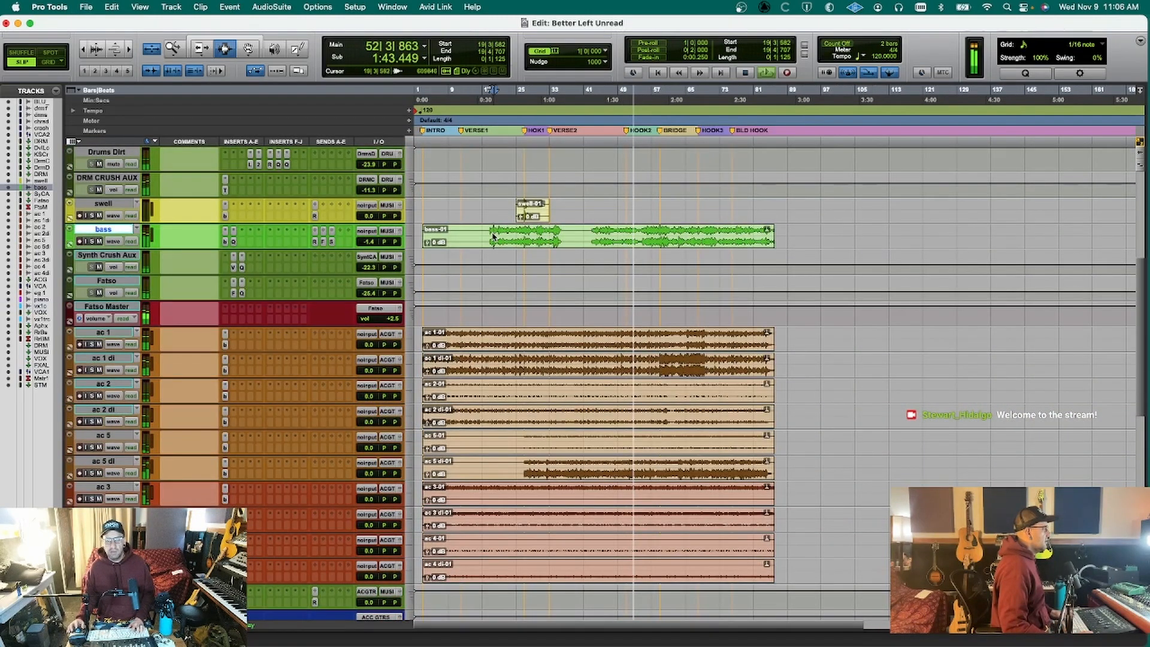
{"action": "key", "text": "t"}
{"action": "key", "text": "t"}
{"action": "key", "text": "t"}
{"action": "key", "text": "t"}
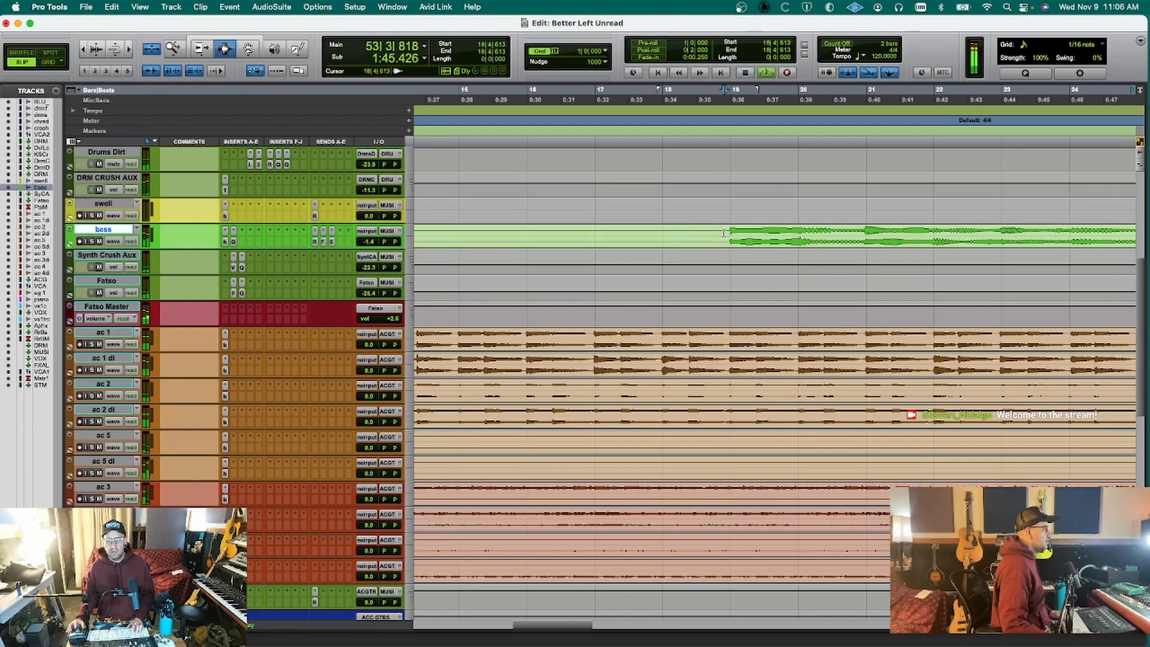
{"action": "left_click_drag", "start_coordinate": [724, 233], "coordinate": [727, 235]}
{"action": "key", "text": "r"}
{"action": "key", "text": "r"}
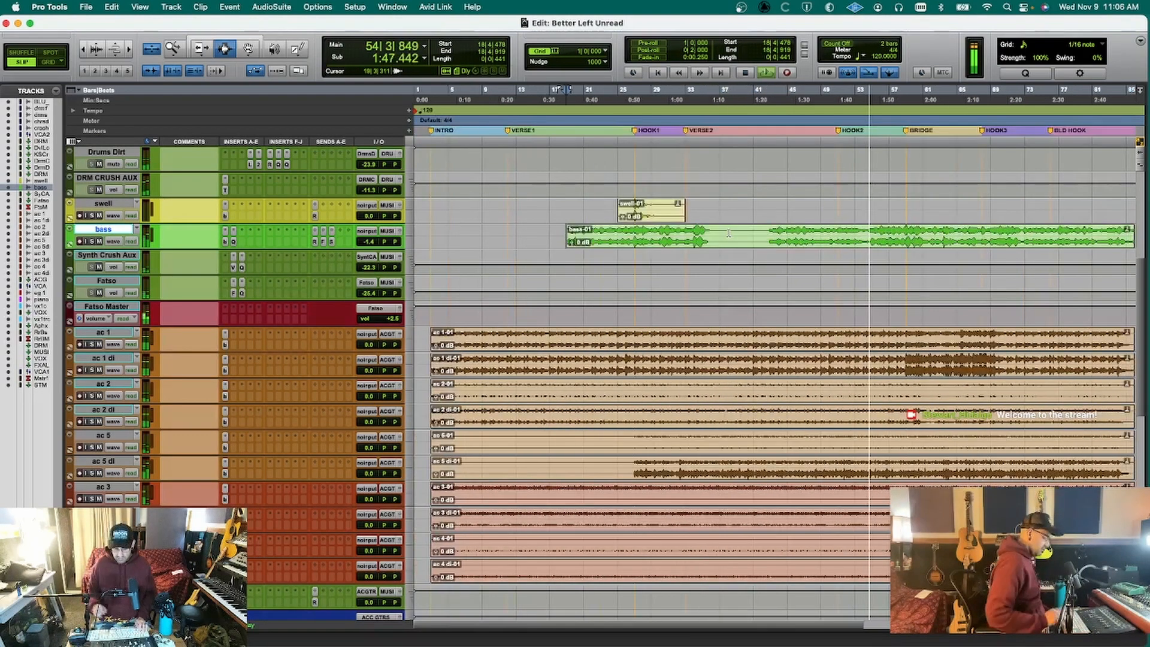
Show the Mix window's last channels, and switch to Finder to open the Better Left Unread folder inside SESSIONS.
{"action": "key", "text": "super+equal"}
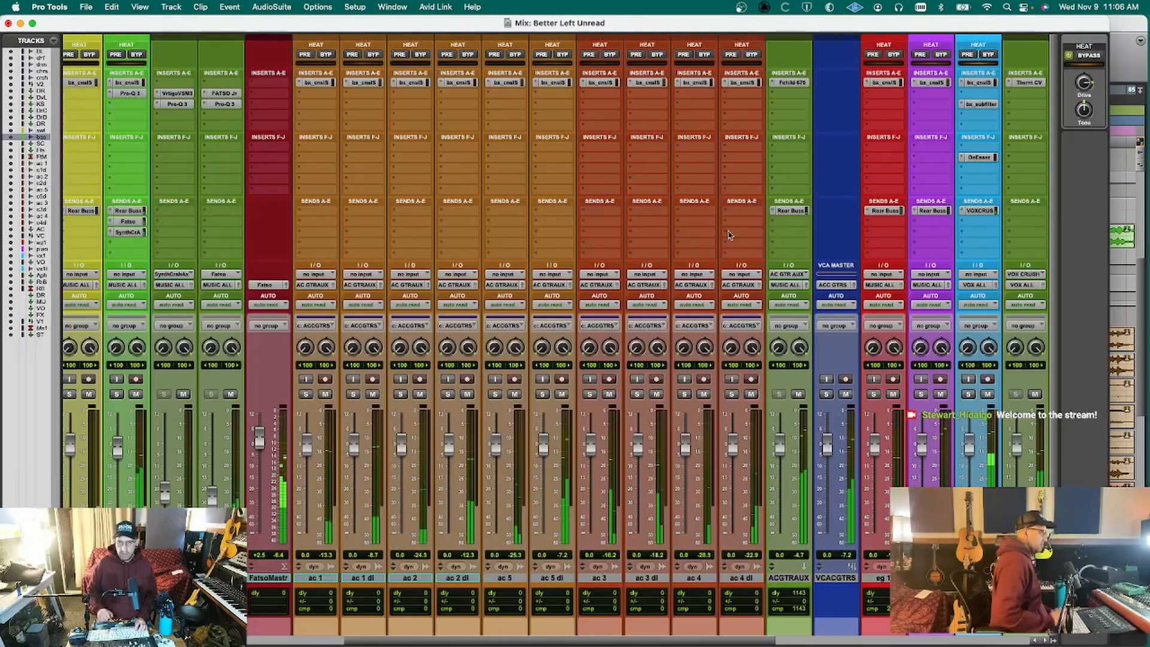
{"action": "left_click", "coordinate": [852, 642]}
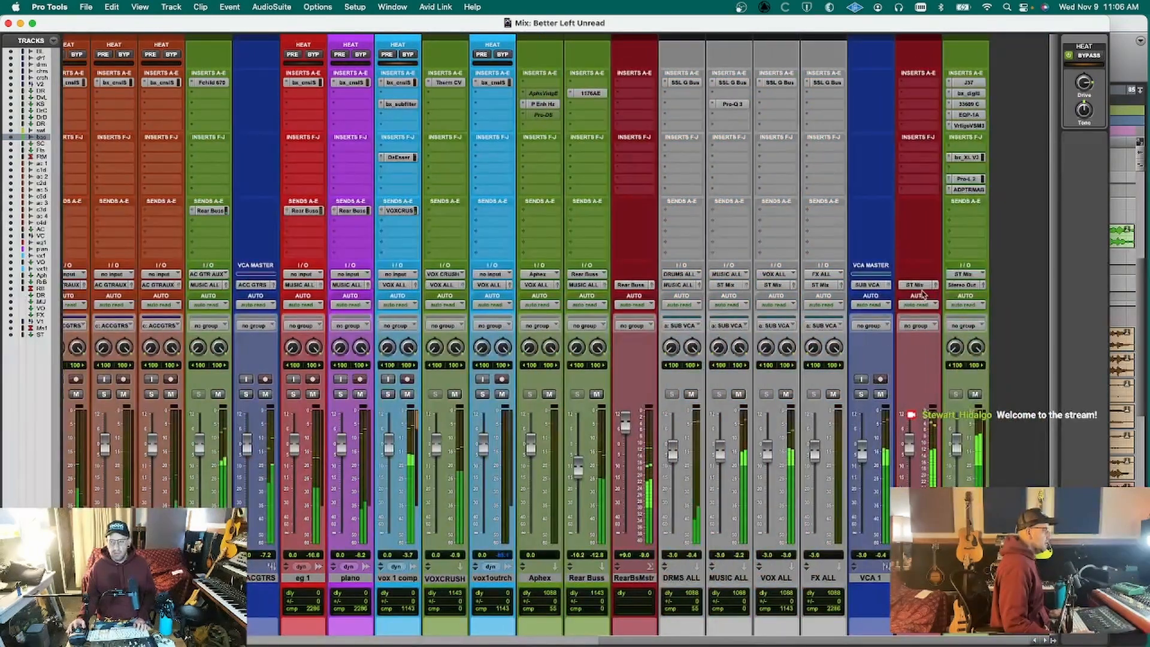
{"action": "key", "text": "super+Tab"}
{"action": "key", "text": "super+Tab"}
{"action": "key", "text": "super+Tab"}
{"action": "key", "text": "super+Tab"}
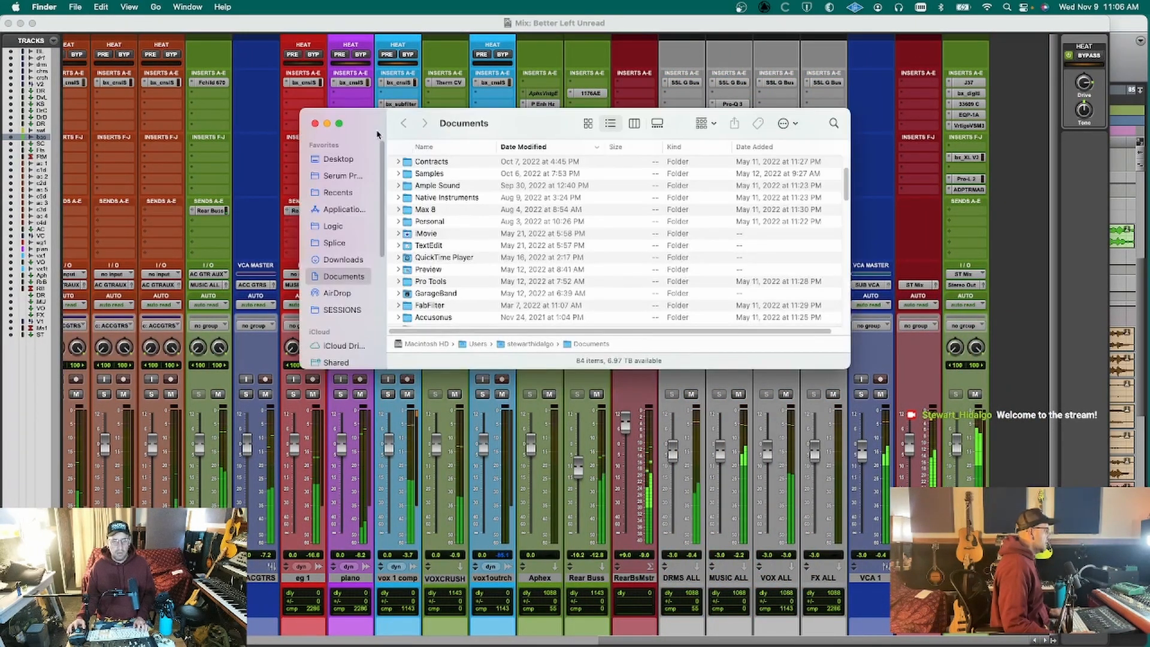
{"action": "left_click_drag", "start_coordinate": [363, 131], "coordinate": [1060, 117]}
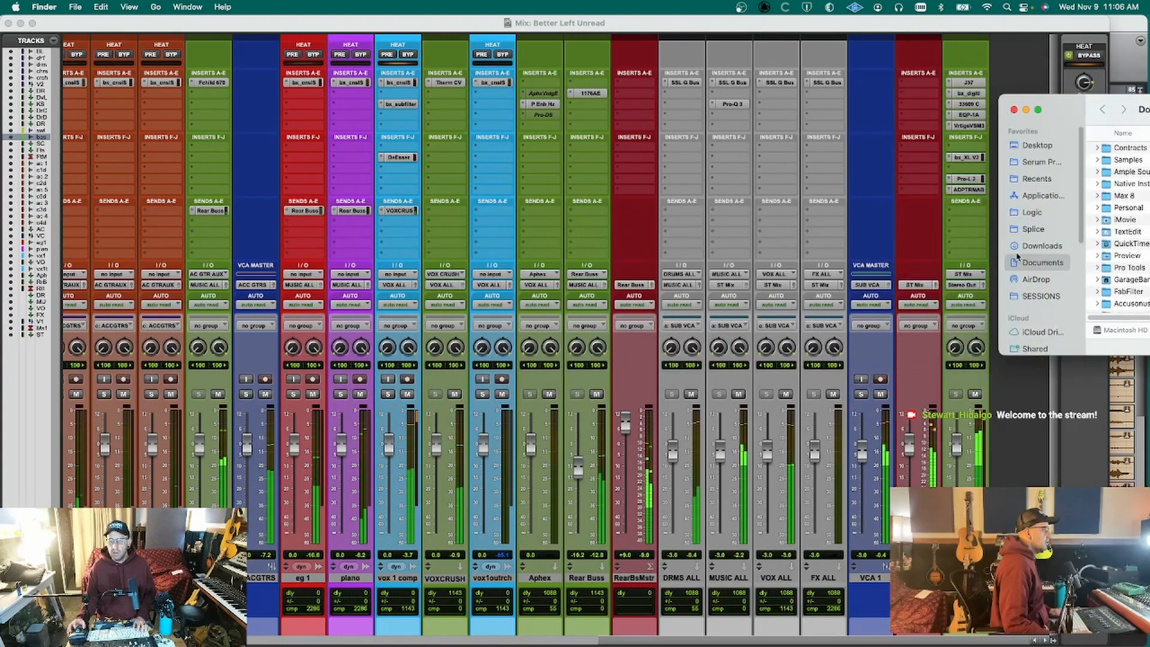
{"action": "left_click", "coordinate": [1034, 295]}
{"action": "double_click", "coordinate": [1120, 154]}
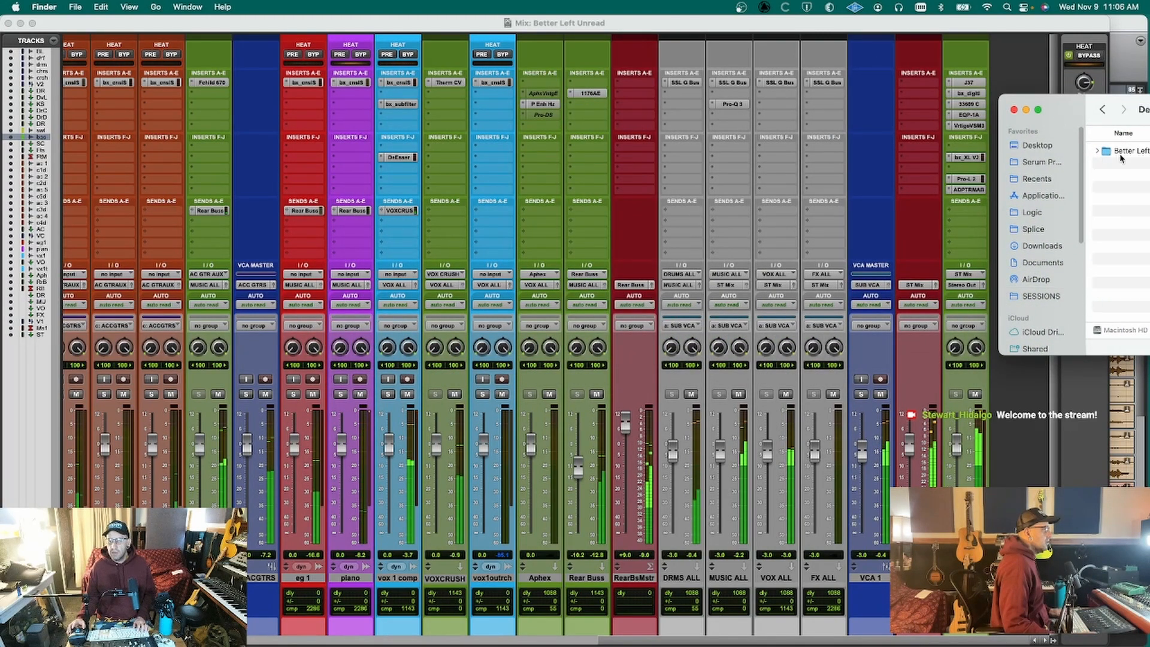
{"action": "left_click_drag", "start_coordinate": [1074, 123], "coordinate": [963, 150]}
{"action": "left_click", "coordinate": [1015, 182]}
{"action": "double_click", "coordinate": [1014, 180]}
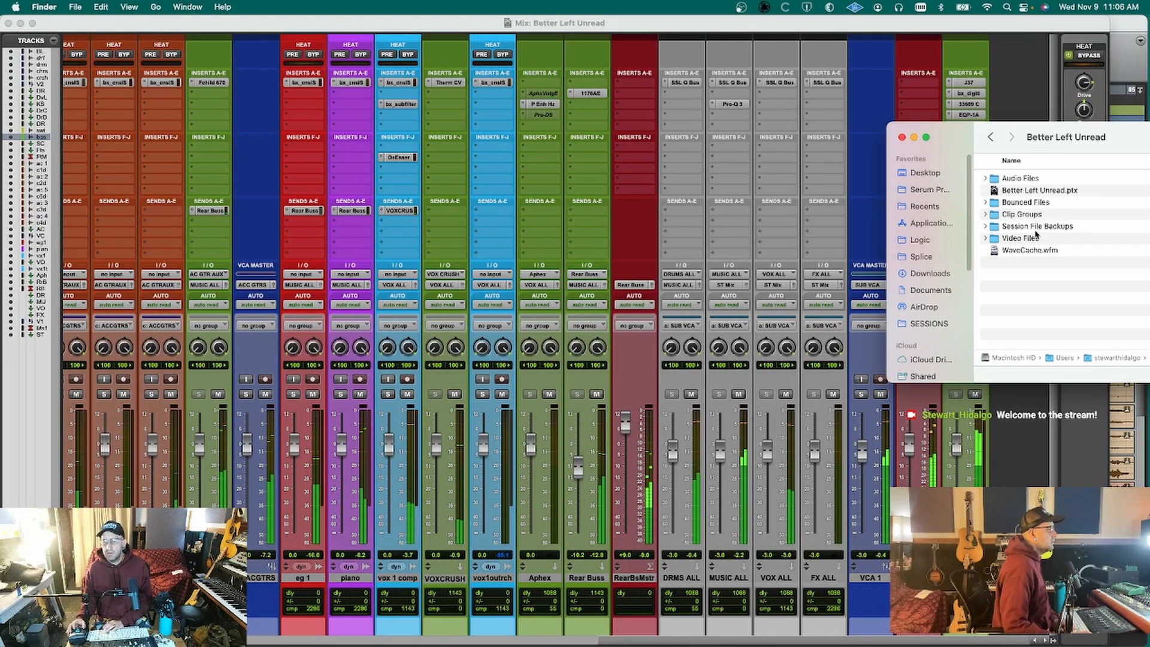
Return to the Pro Tools Edit window, solo the vox 1 comp track and play it from 62|1|430 in the bridge.
{"action": "left_click", "coordinate": [791, 157]}
{"action": "key", "text": "super+equal"}
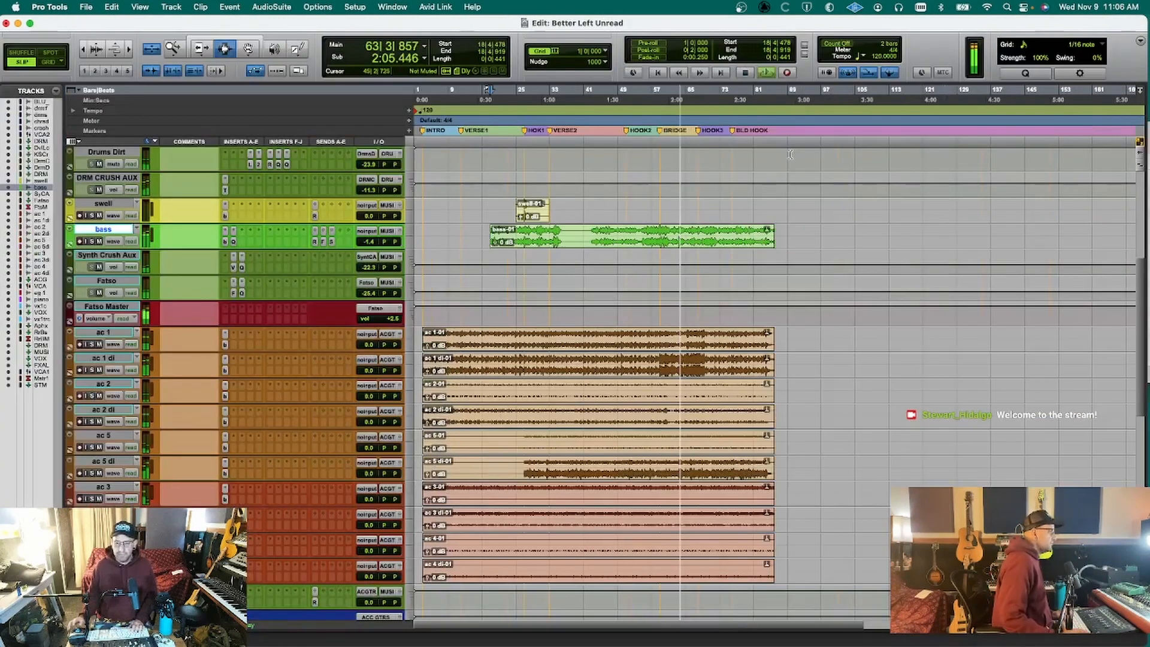
{"action": "scroll", "coordinate": [720, 507], "scroll_direction": "down", "scroll_amount": 10}
{"action": "left_click", "coordinate": [675, 445]}
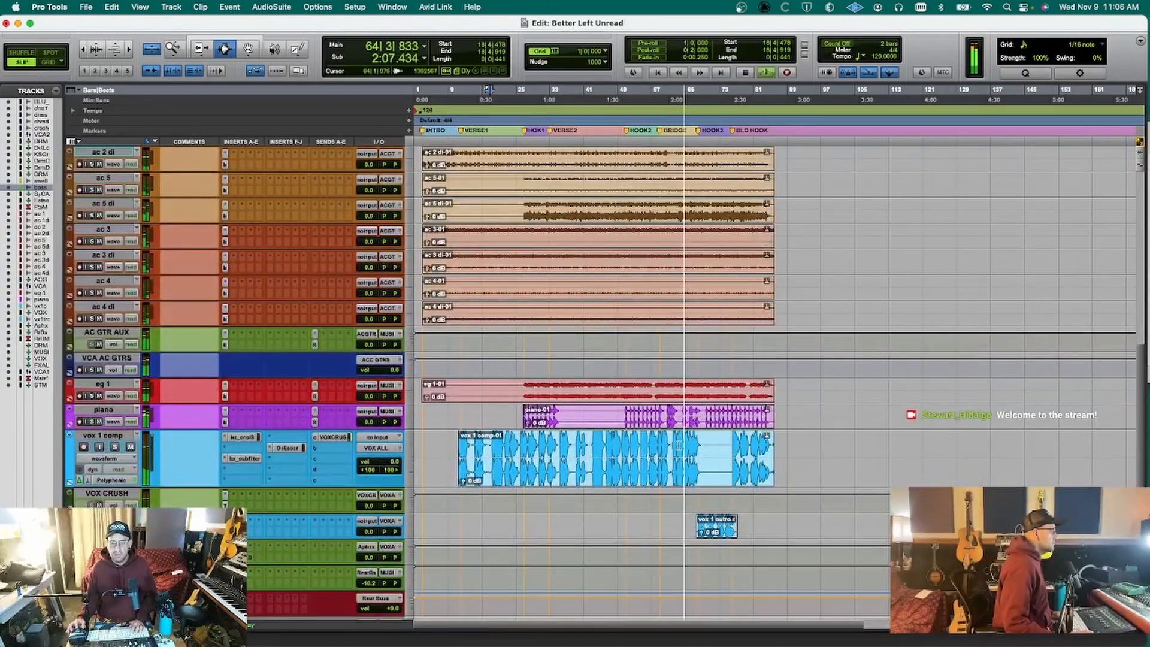
{"action": "key", "text": "t"}
{"action": "key", "text": "t"}
{"action": "key", "text": "t"}
{"action": "left_click", "coordinate": [797, 452]}
{"action": "key", "text": "space"}
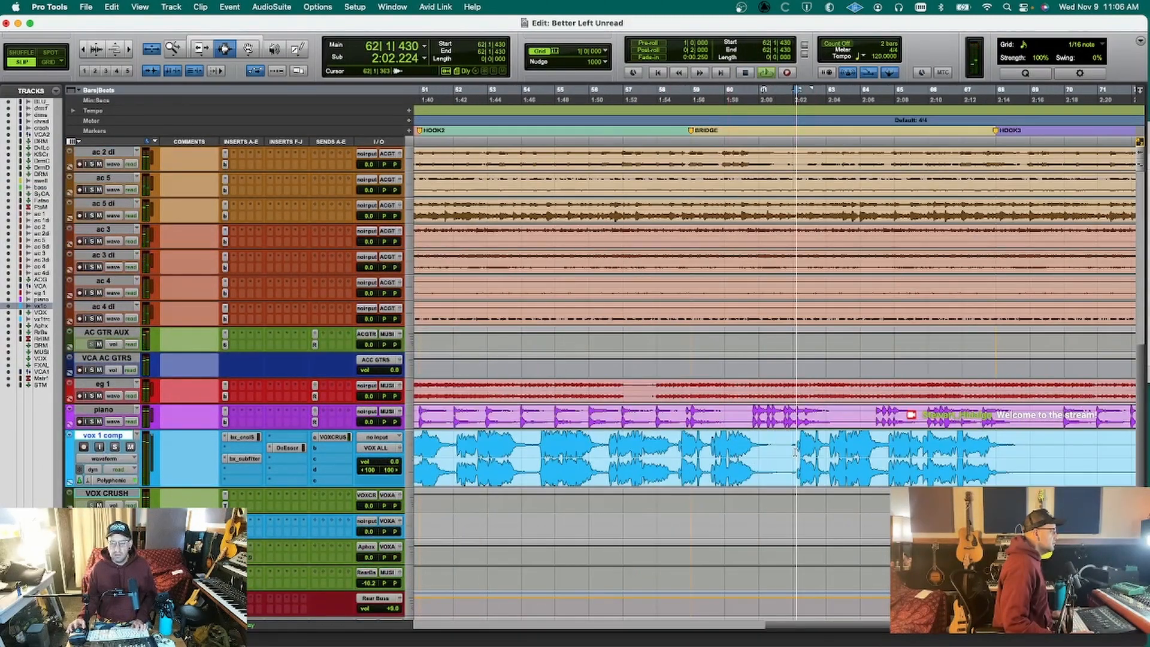
{"action": "key", "text": "shift+s"}
{"action": "key", "text": "space"}
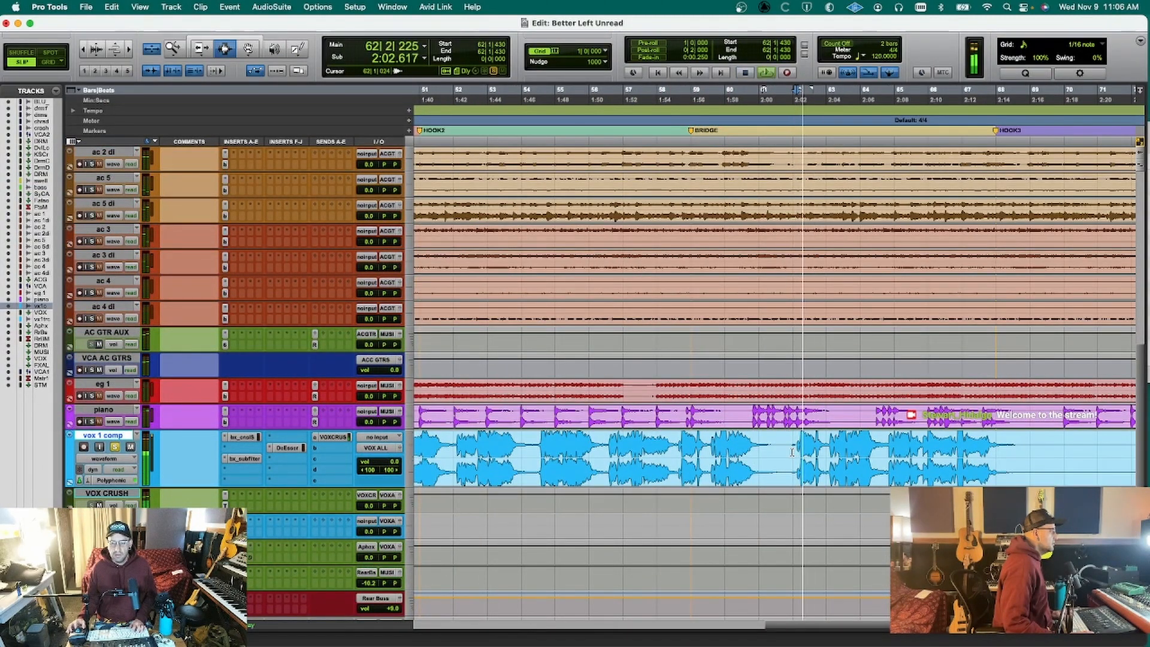
Replay the soloed bridge vocal and place the cursor within the phrase at 62|2|251 for a close look at its waveform.
{"action": "key", "text": "t"}
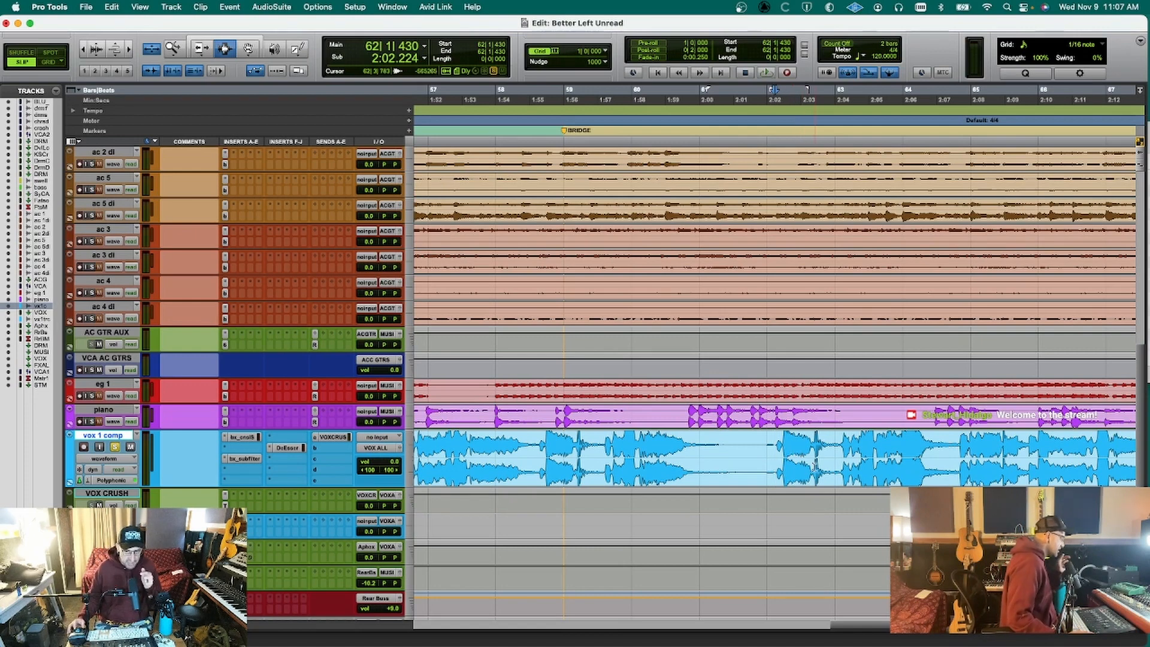
{"action": "key", "text": "space"}
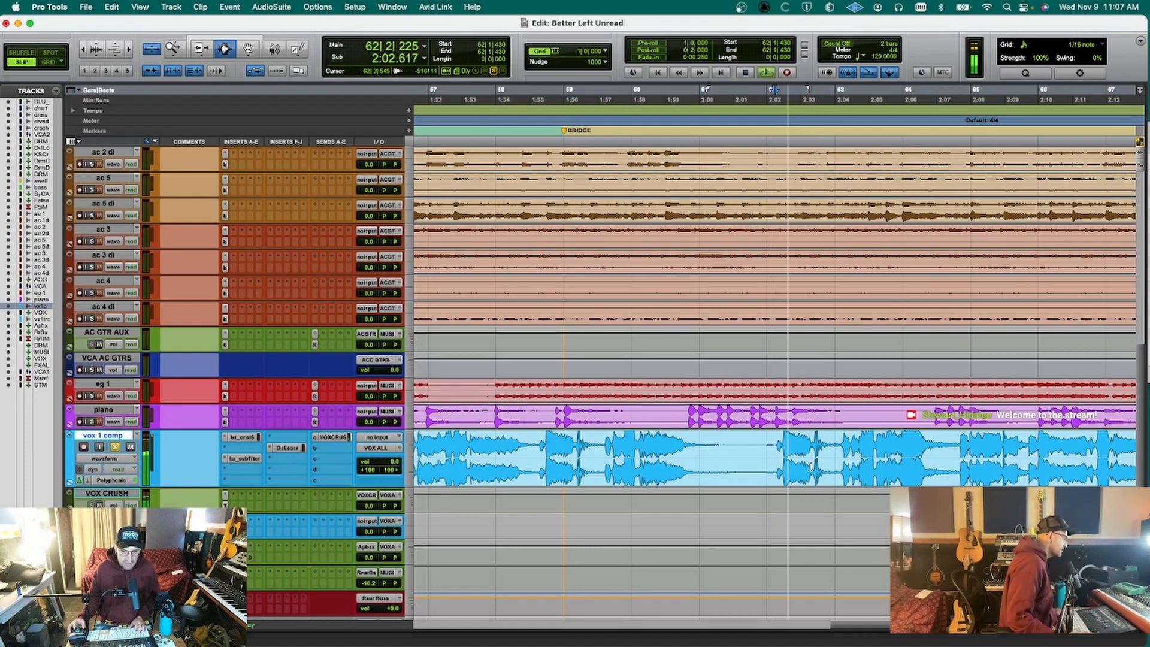
{"action": "key", "text": "space"}
{"action": "left_click", "coordinate": [790, 457]}
{"action": "key", "text": "t"}
{"action": "key", "text": "t"}
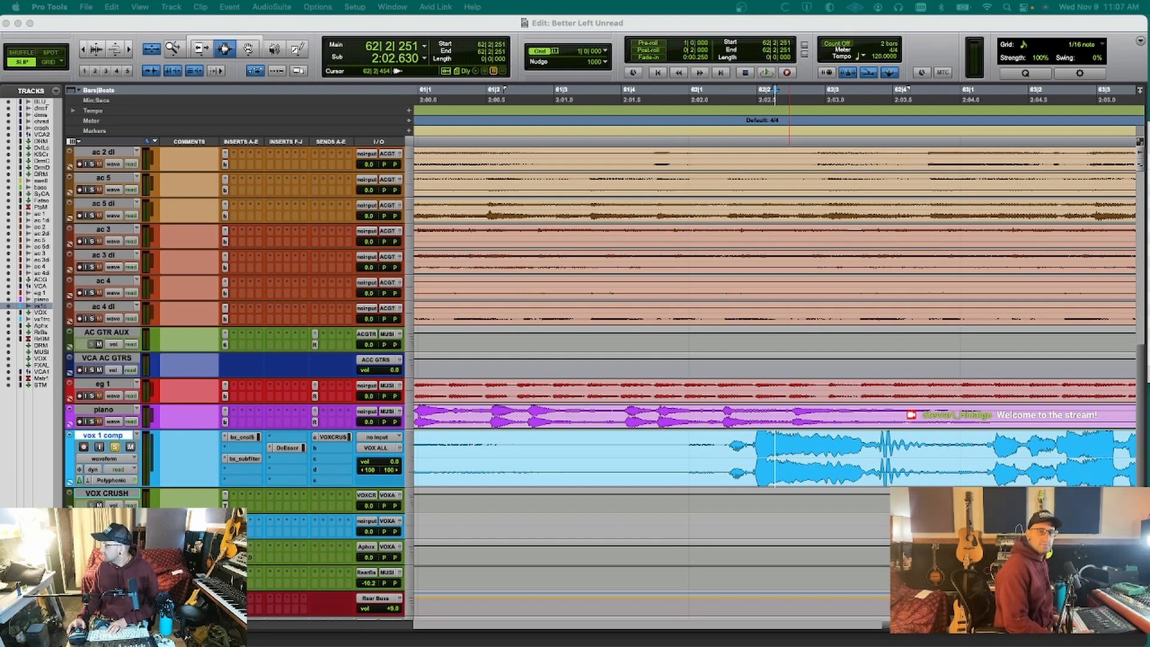
Try duplicating the vox 1 comp playlist under the name vox 1 comp.01, and undo the duplication.
{"action": "key", "text": "ctrl+backslash"}
{"action": "left_click", "coordinate": [951, 379]}
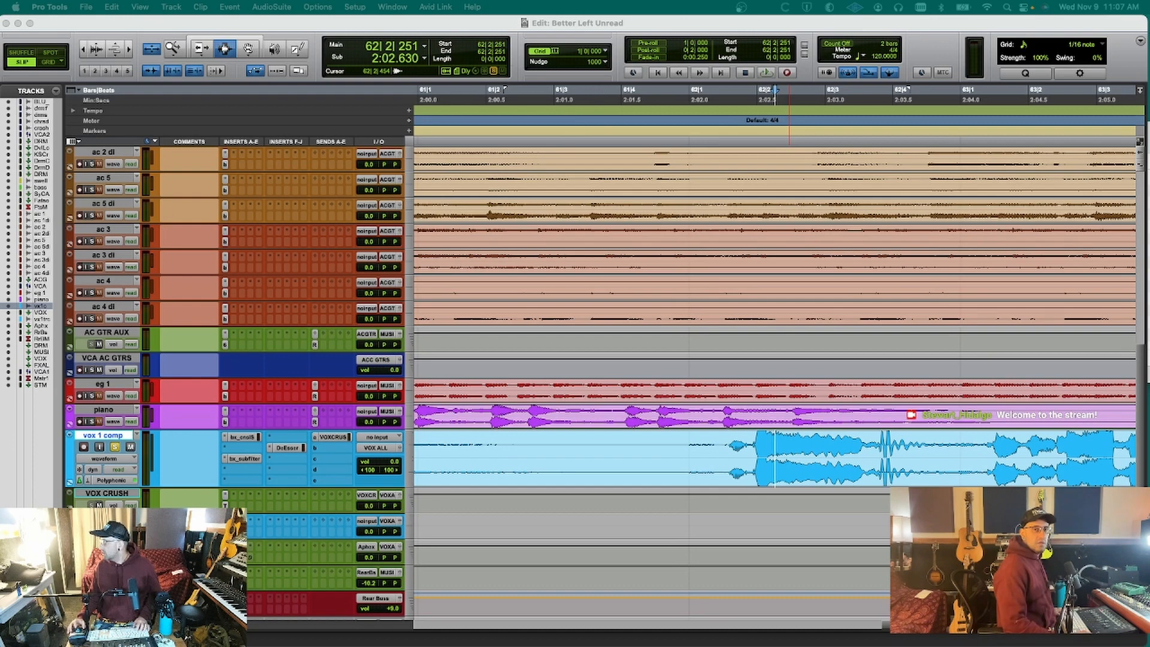
{"action": "key", "text": "ctrl+super+backslash"}
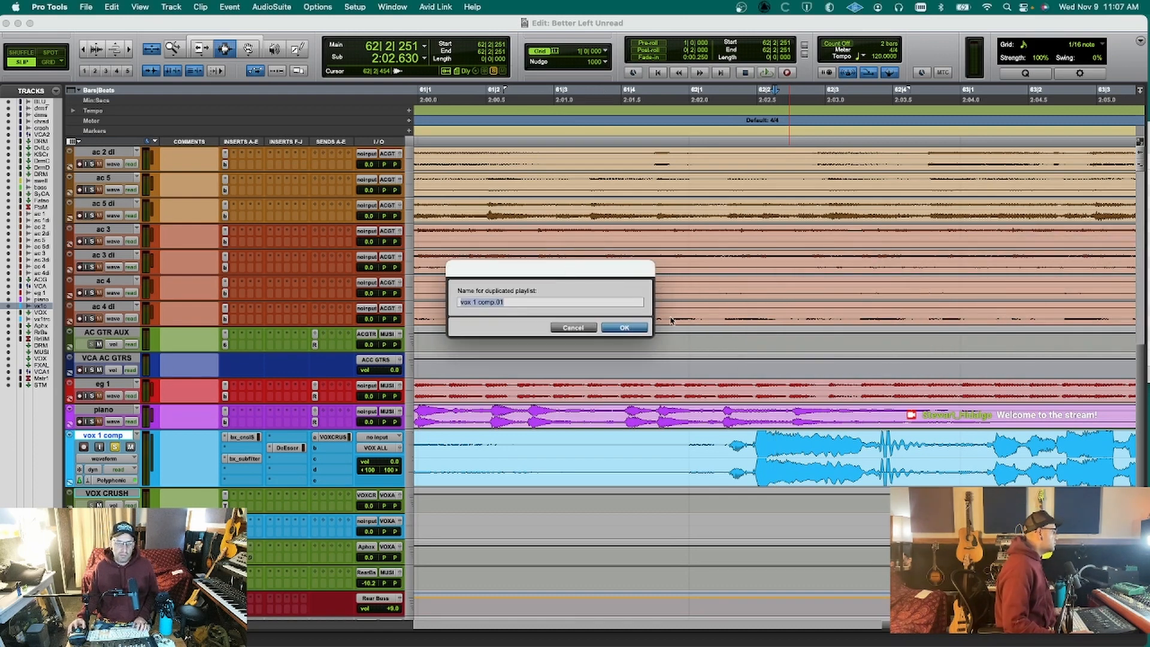
{"action": "left_click", "coordinate": [625, 329]}
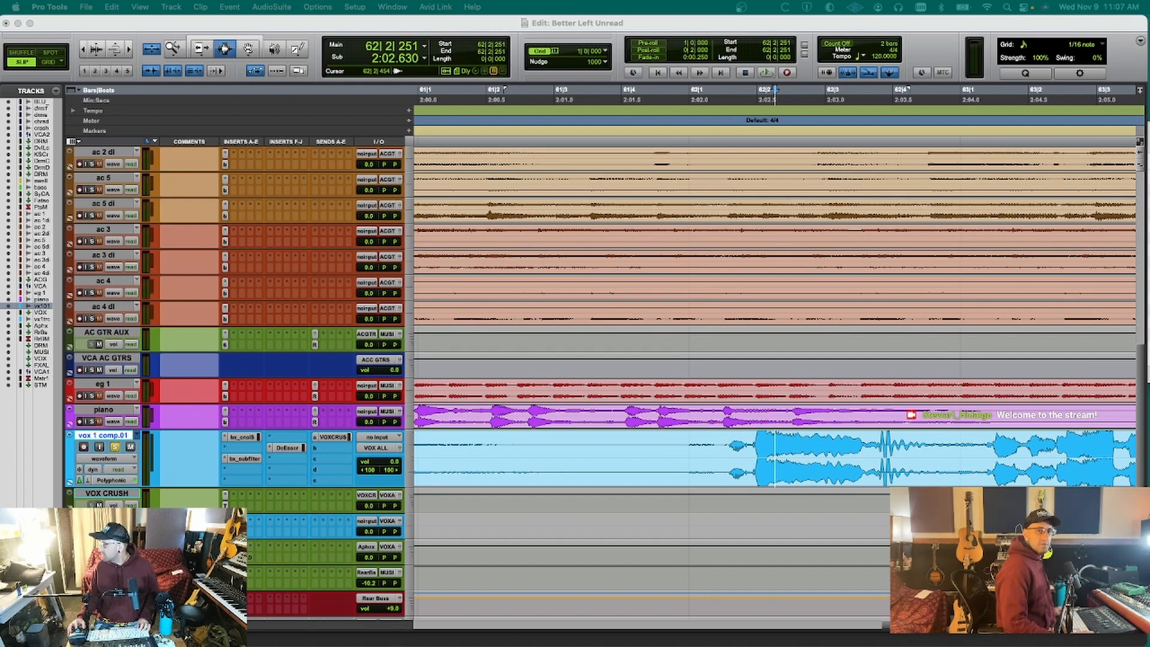
{"action": "key", "text": "super+equal"}
{"action": "key", "text": "super+a"}
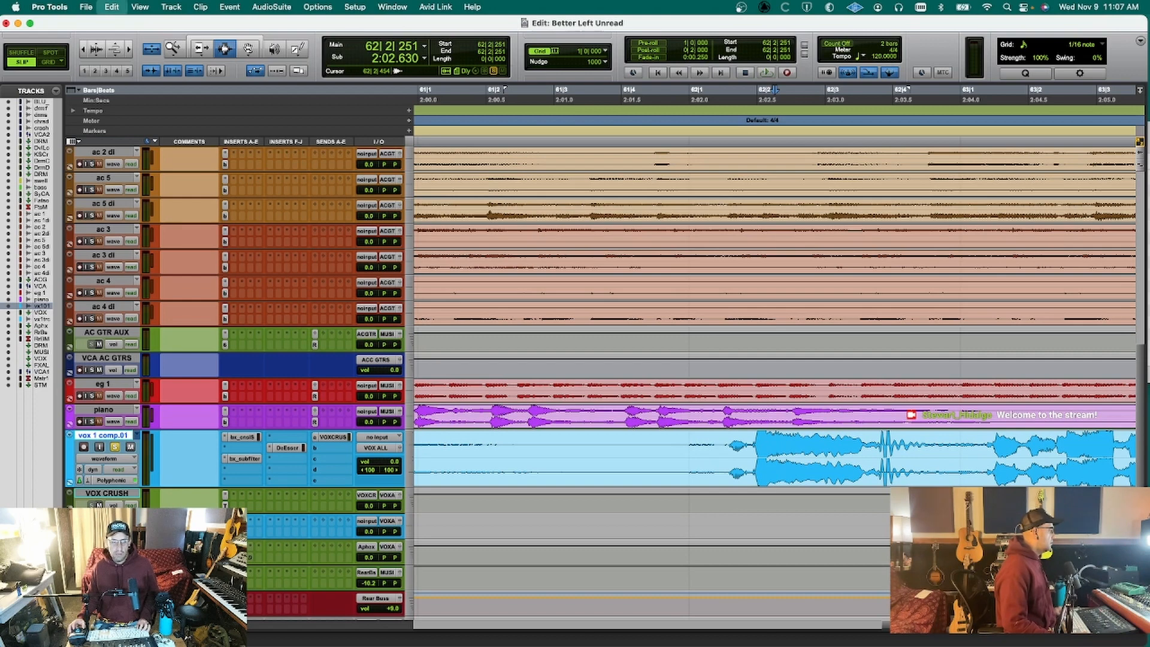
Duplicate the vox 1 comp track's playlist, keeping the name vox 1 comp.01.
{"action": "left_click", "coordinate": [136, 437]}
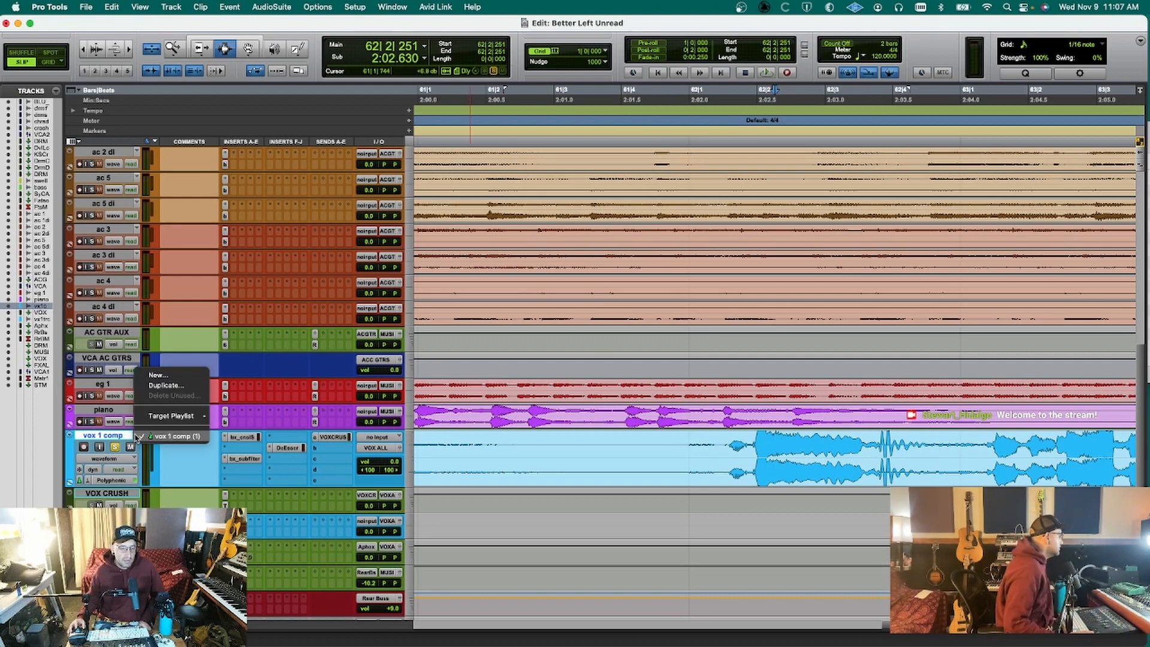
{"action": "left_click", "coordinate": [150, 385]}
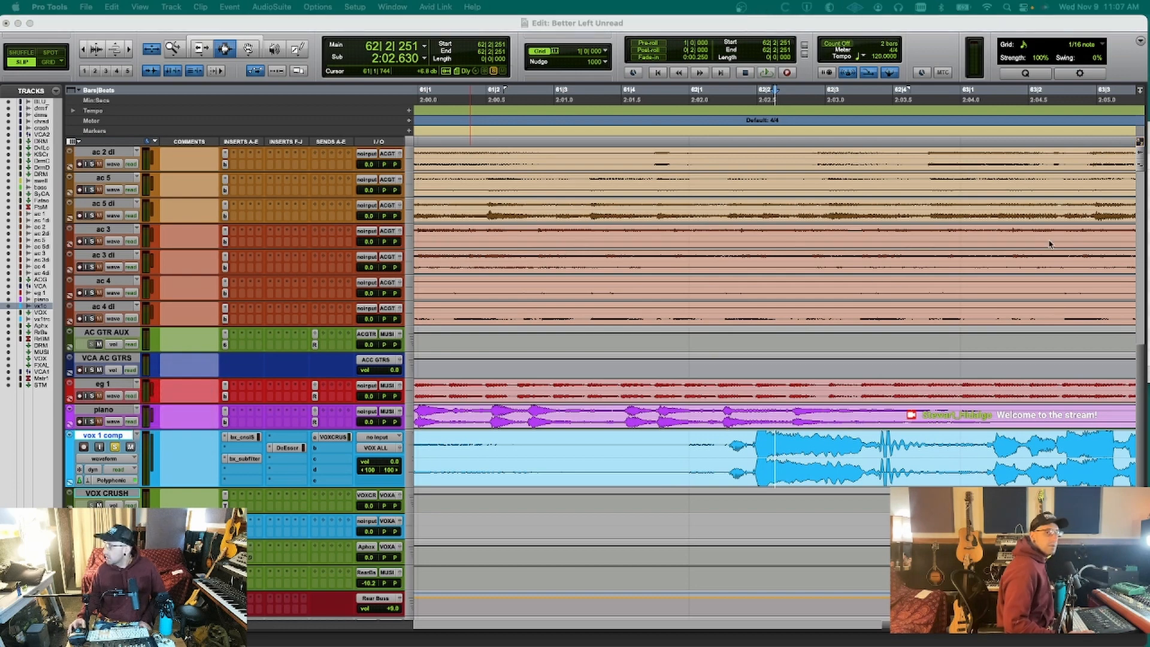
{"action": "left_click_drag", "start_coordinate": [1123, 251], "coordinate": [575, 297]}
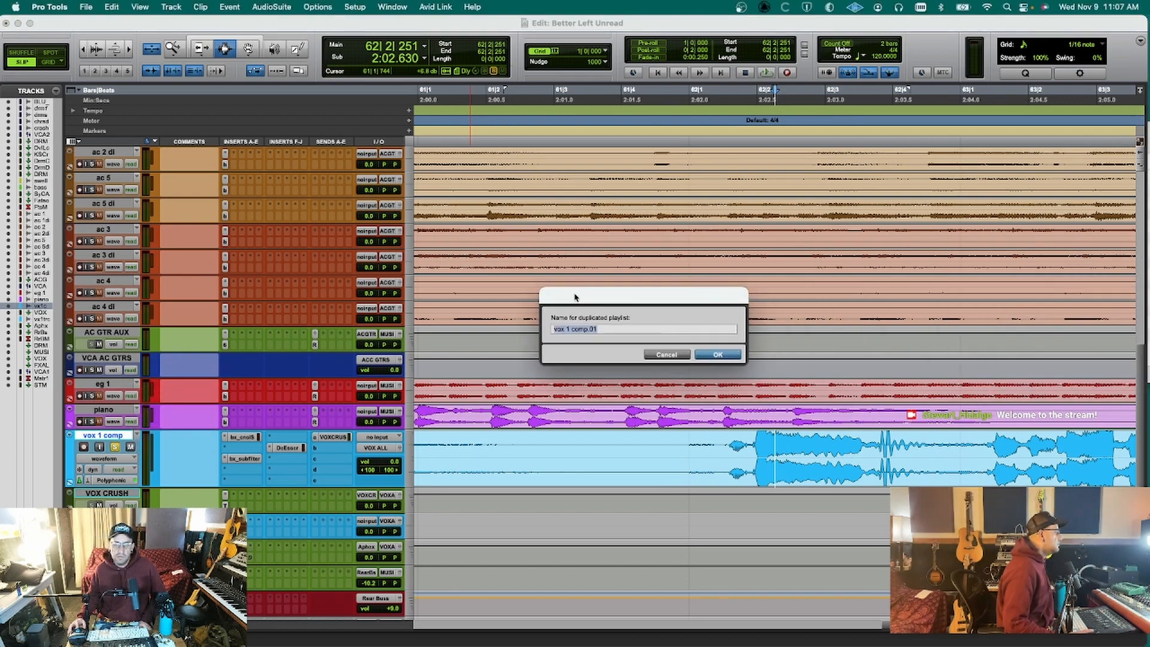
{"action": "left_click", "coordinate": [711, 355]}
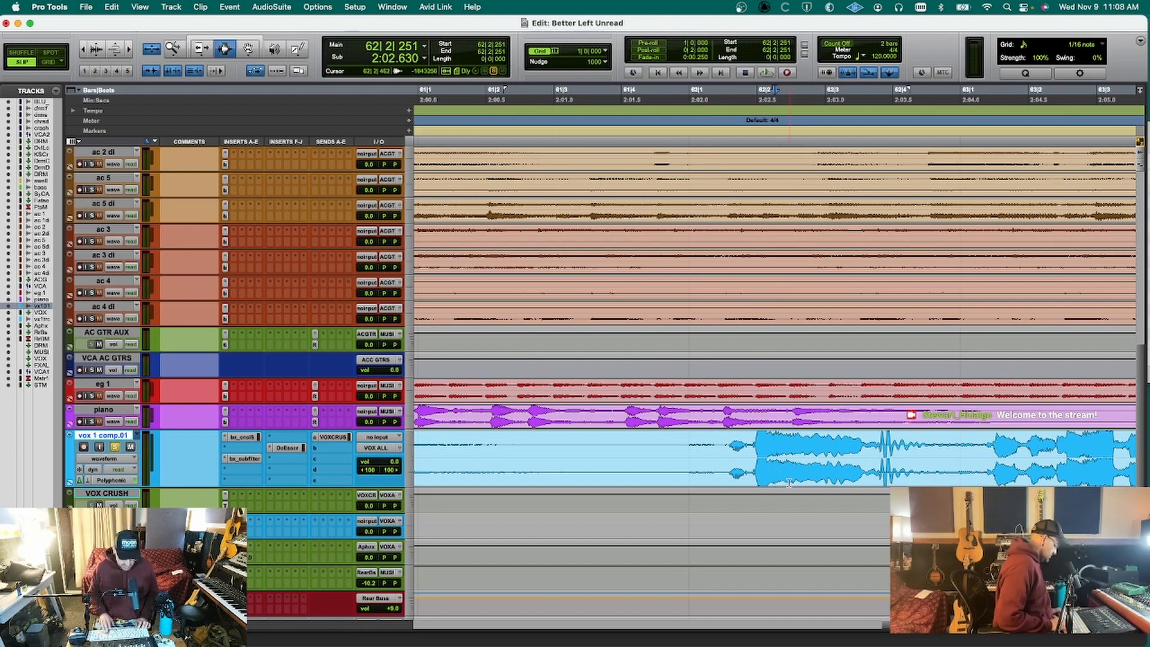
Change the vox 1 comp.01 track view from waveform to analysis.
{"action": "key", "text": "ctrl+super+Left"}
{"action": "key", "text": "ctrl+super+Left"}
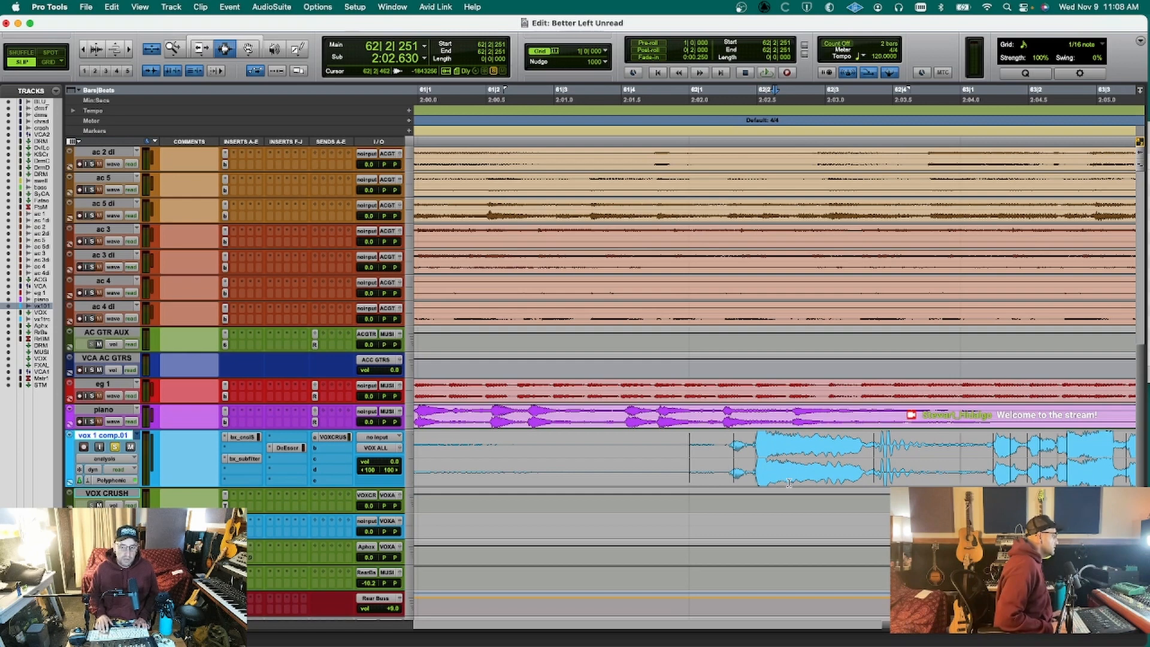
Check the alternate vox 1 comp playlist lane around 62|2, and return the vox 1 comp.01 track to waveform view.
{"action": "key", "text": "ctrl+super+Left"}
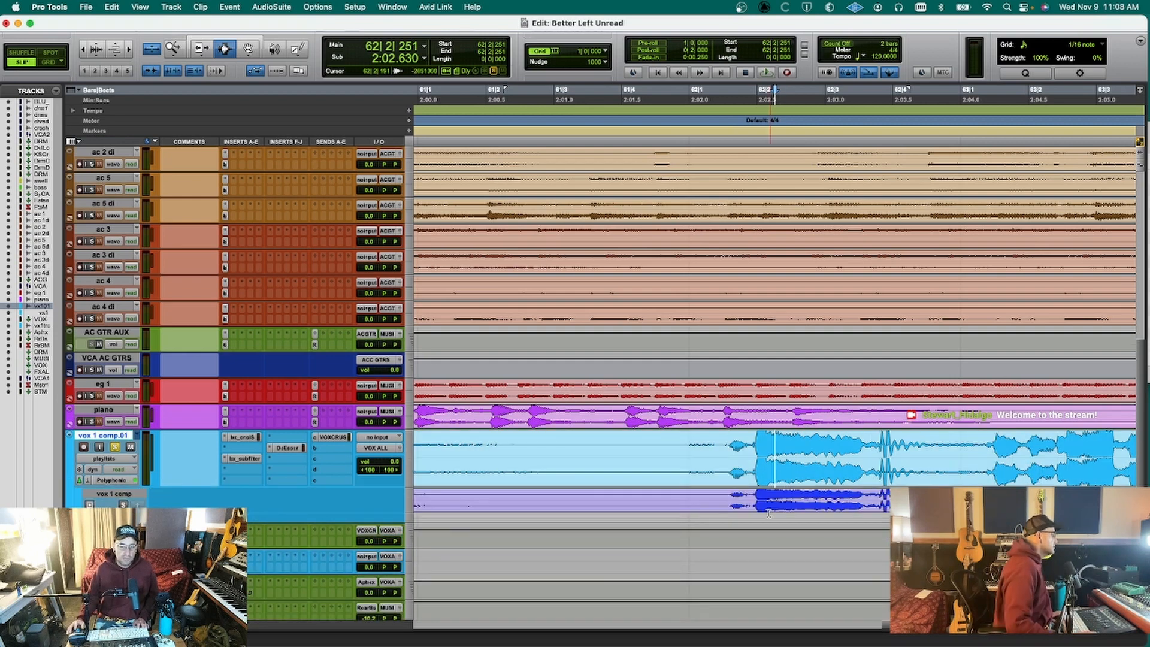
{"action": "left_click_drag", "start_coordinate": [750, 503], "coordinate": [798, 509]}
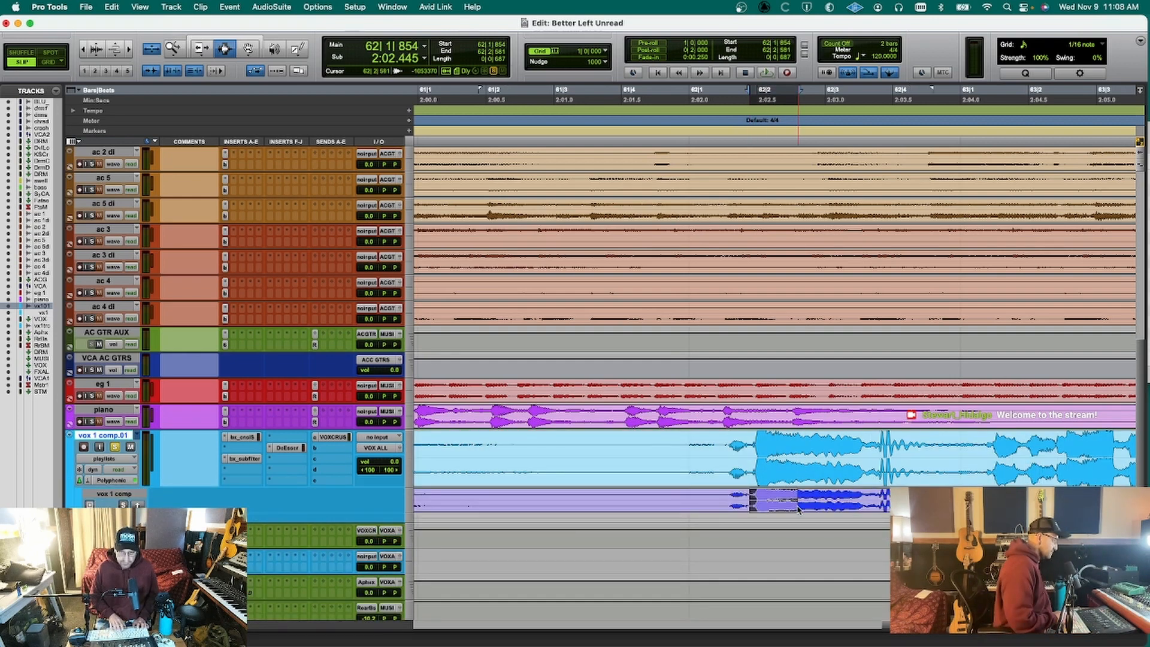
{"action": "key", "text": "alt+shift+Up"}
{"action": "key", "text": "ctrl+super+Right"}
{"action": "key", "text": "ctrl+super+Right"}
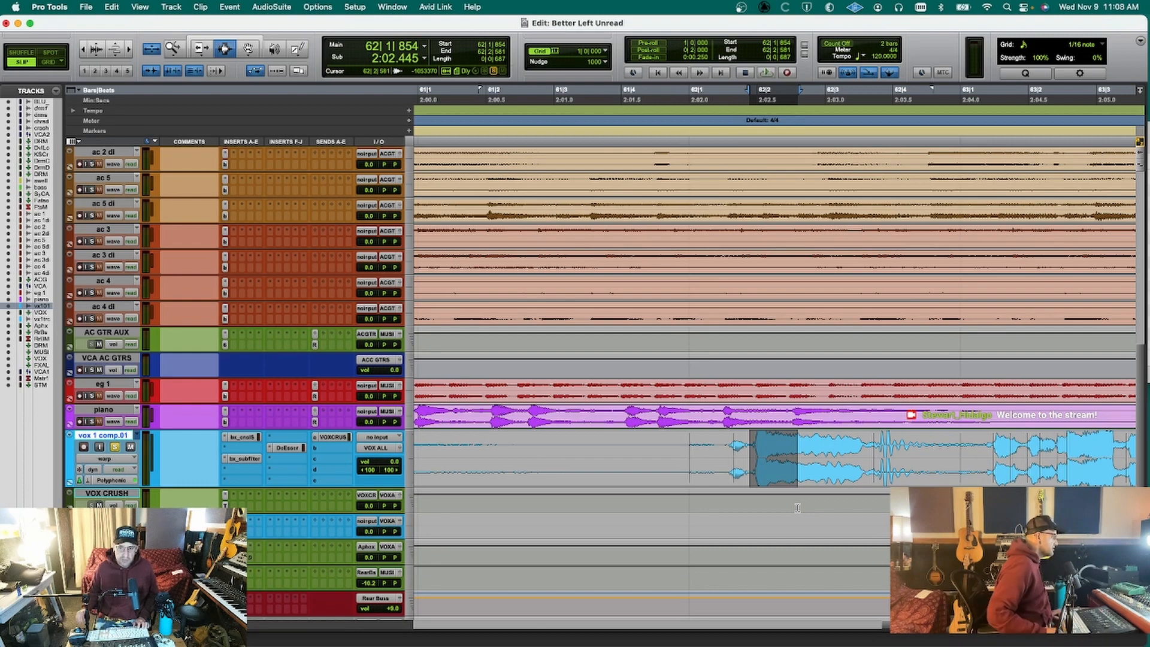
{"action": "key", "text": "ctrl+super+Right"}
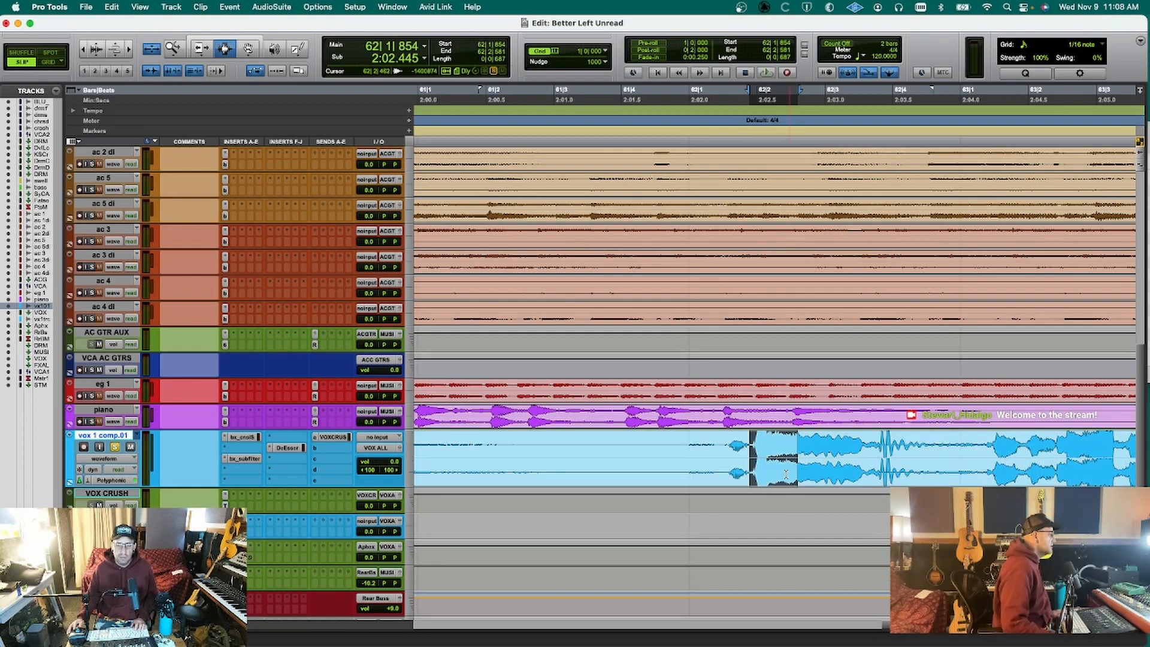
Audition the soloed vox 1 comp.01 vocal from 62|1|515, just before the loud phrase.
{"action": "left_click", "coordinate": [723, 451]}
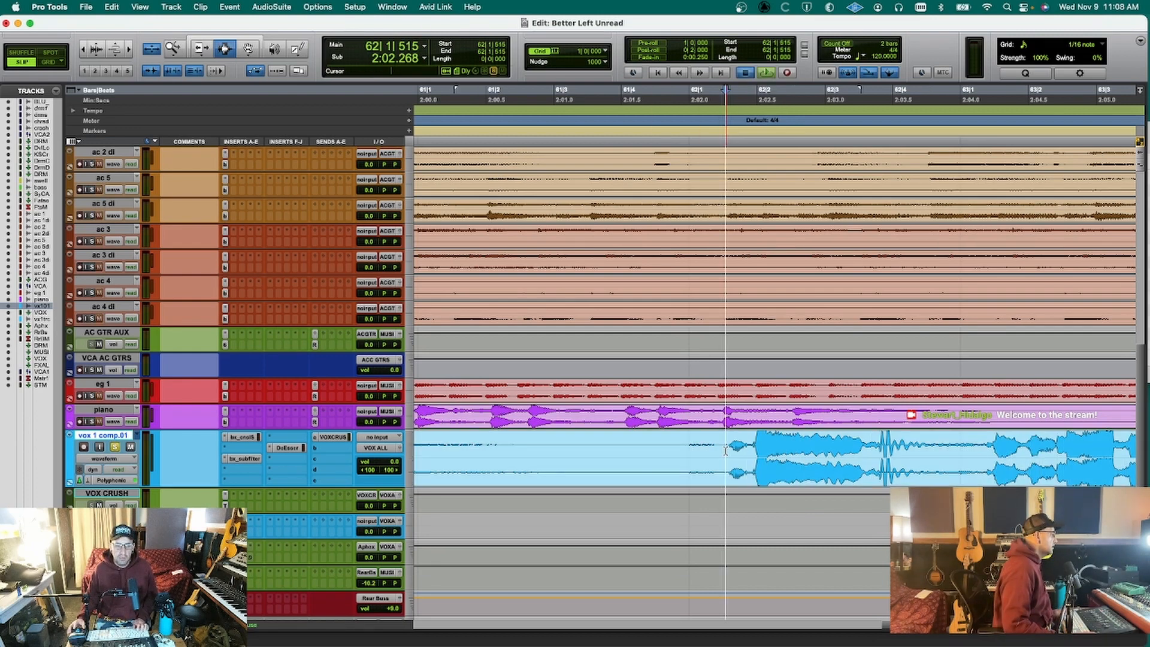
{"action": "key", "text": "space"}
{"action": "key", "text": "space"}
{"action": "key", "text": "space"}
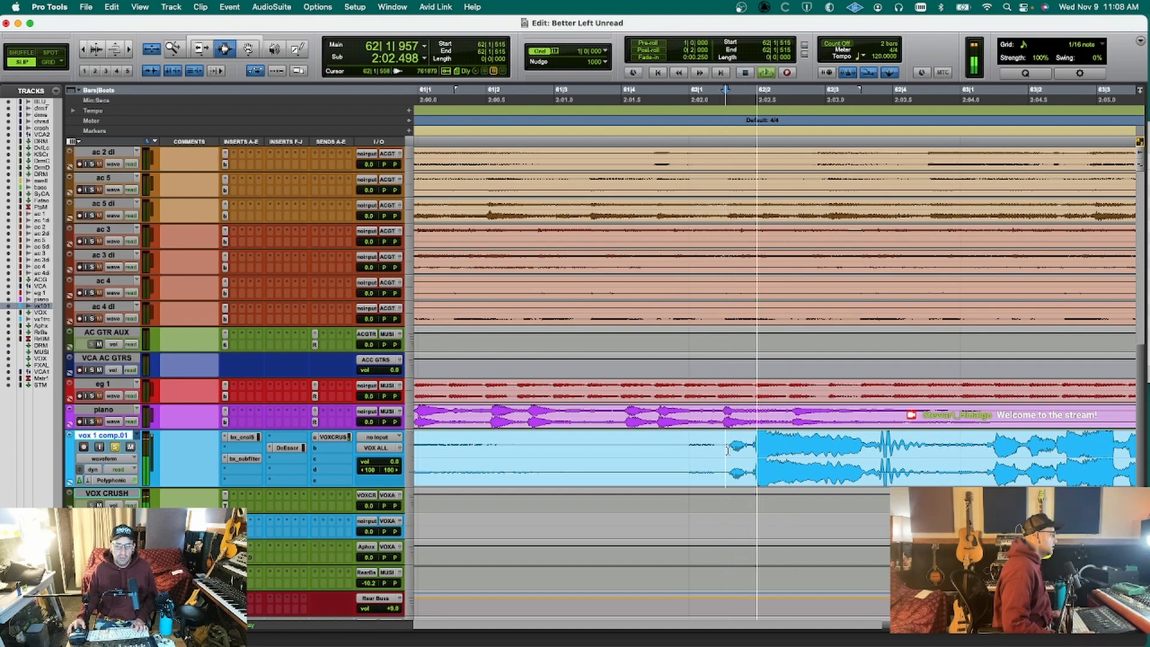
{"action": "key", "text": "space"}
Select the vocal from 62|1|456 to 62|2|047 and open the RX 10 Mouth De-click AudioSuite processor.
{"action": "left_click_drag", "start_coordinate": [724, 449], "coordinate": [760, 446]}
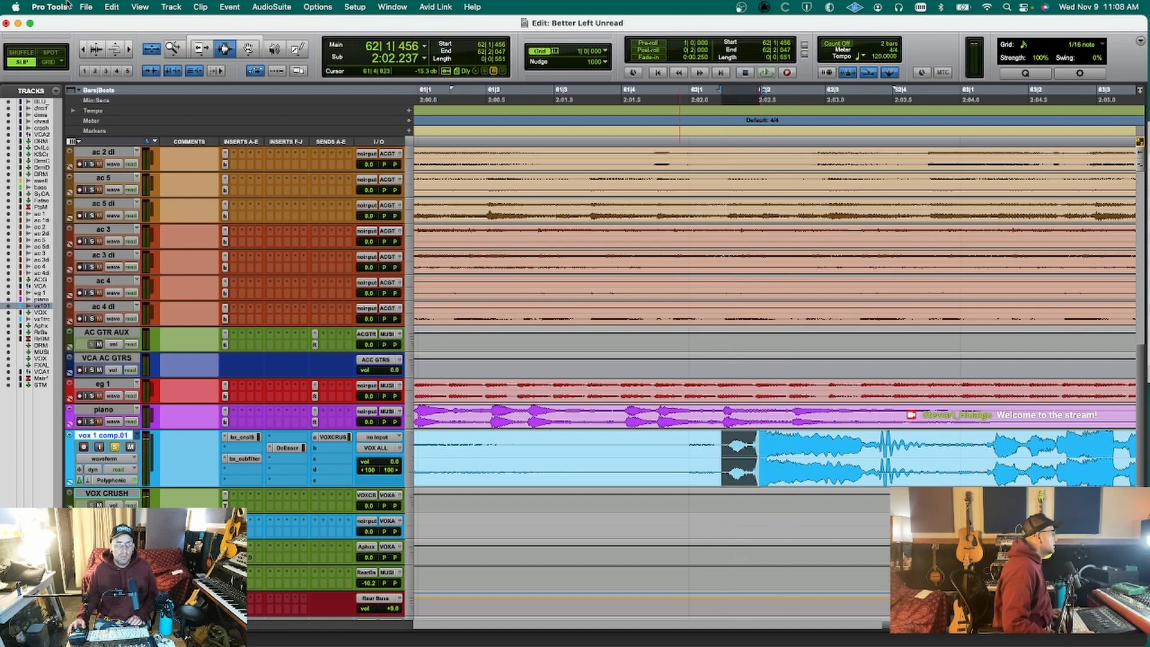
{"action": "left_click", "coordinate": [272, 7]}
{"action": "mouse_move", "coordinate": [309, 120]}
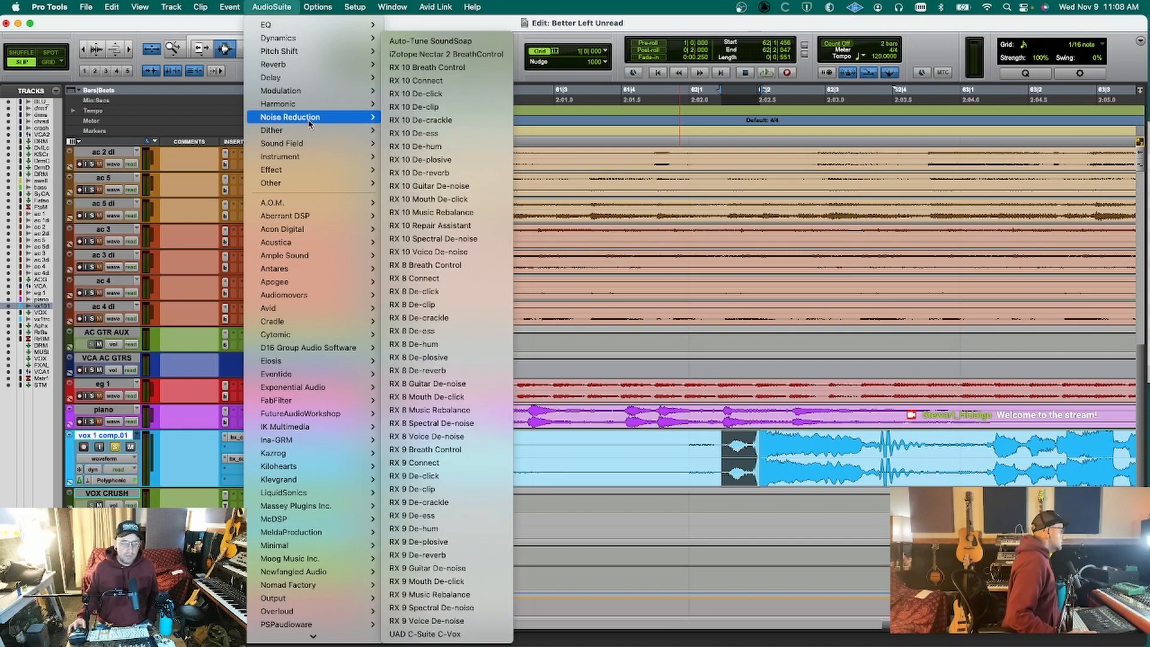
{"action": "left_click", "coordinate": [497, 199]}
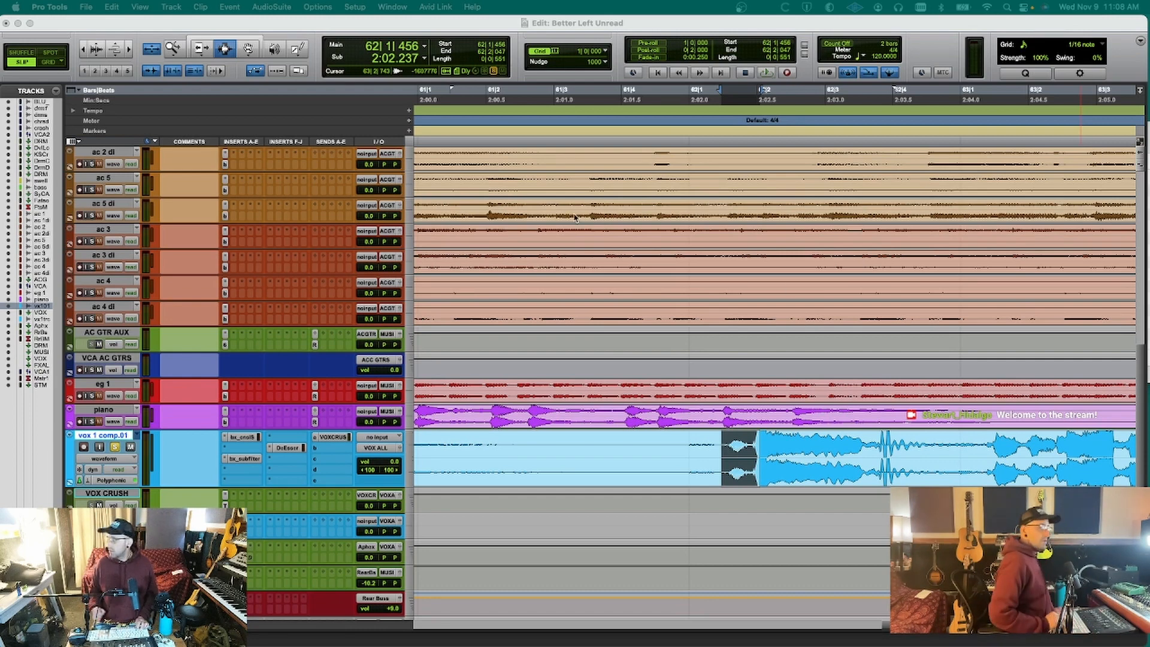
{"action": "left_click", "coordinate": [205, 6]}
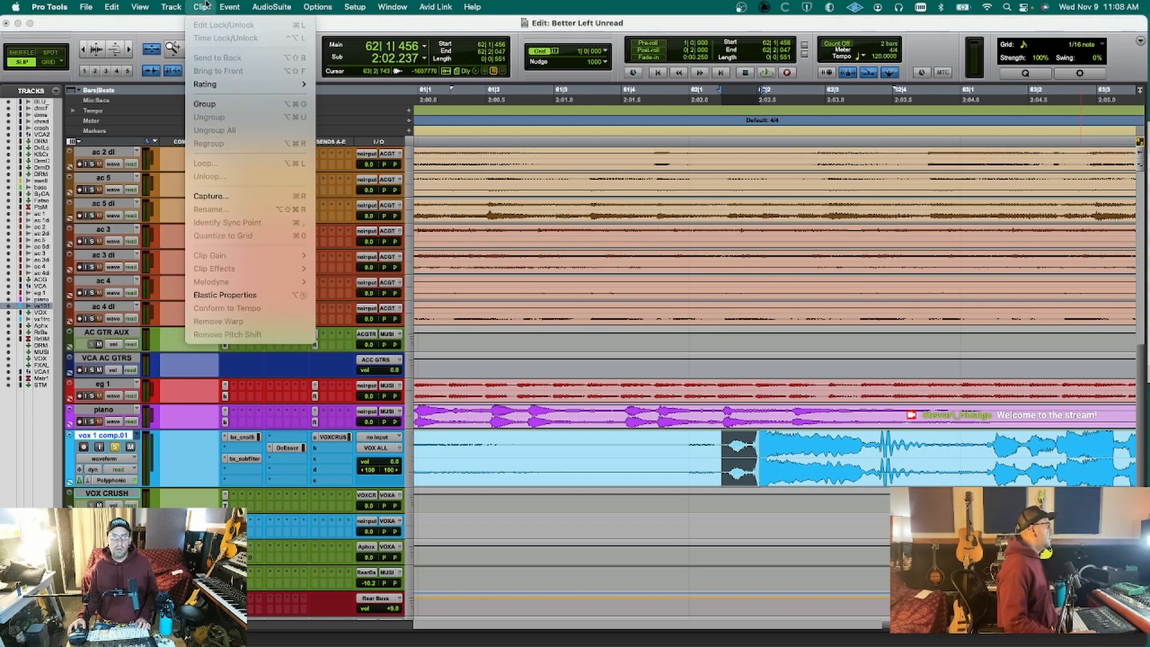
{"action": "mouse_move", "coordinate": [291, 117]}
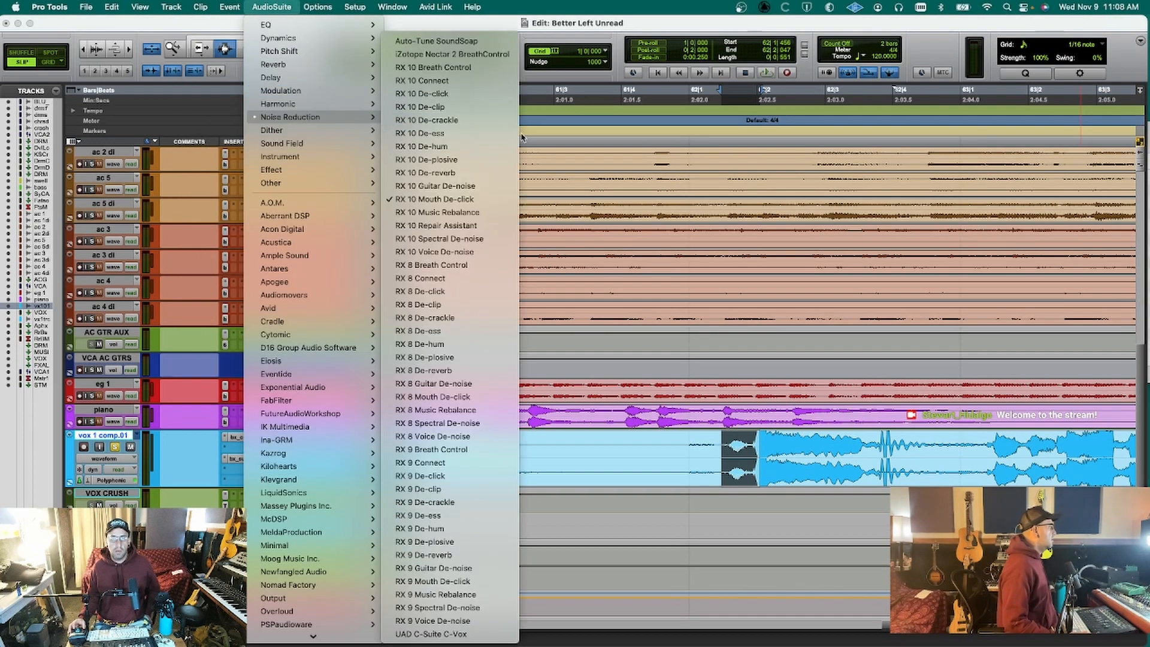
{"action": "left_click", "coordinate": [490, 200]}
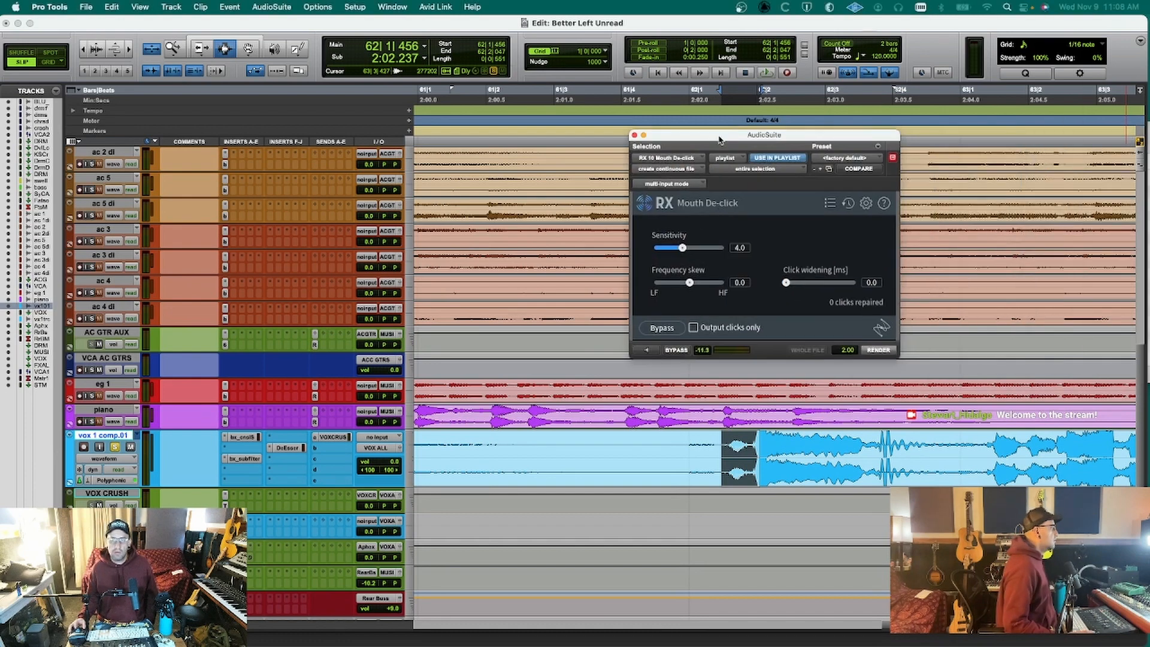
Try rendering Mouth De-click on the selected short vocal section, and play it back from 61|4.
{"action": "left_click", "coordinate": [880, 352]}
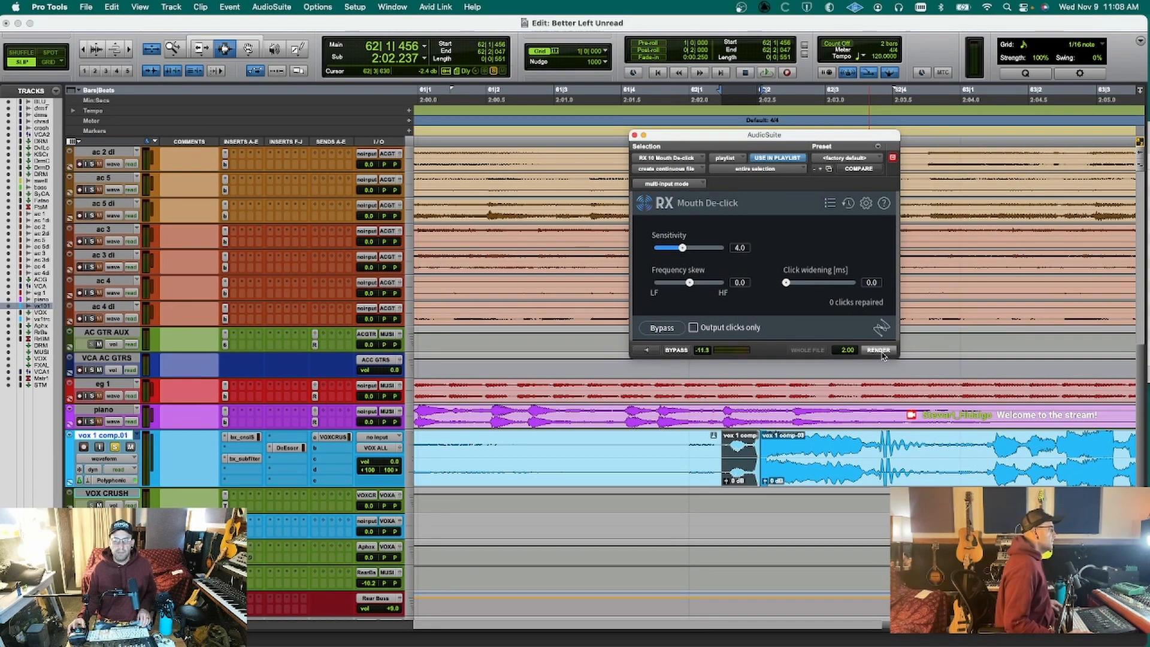
{"action": "key", "text": "space"}
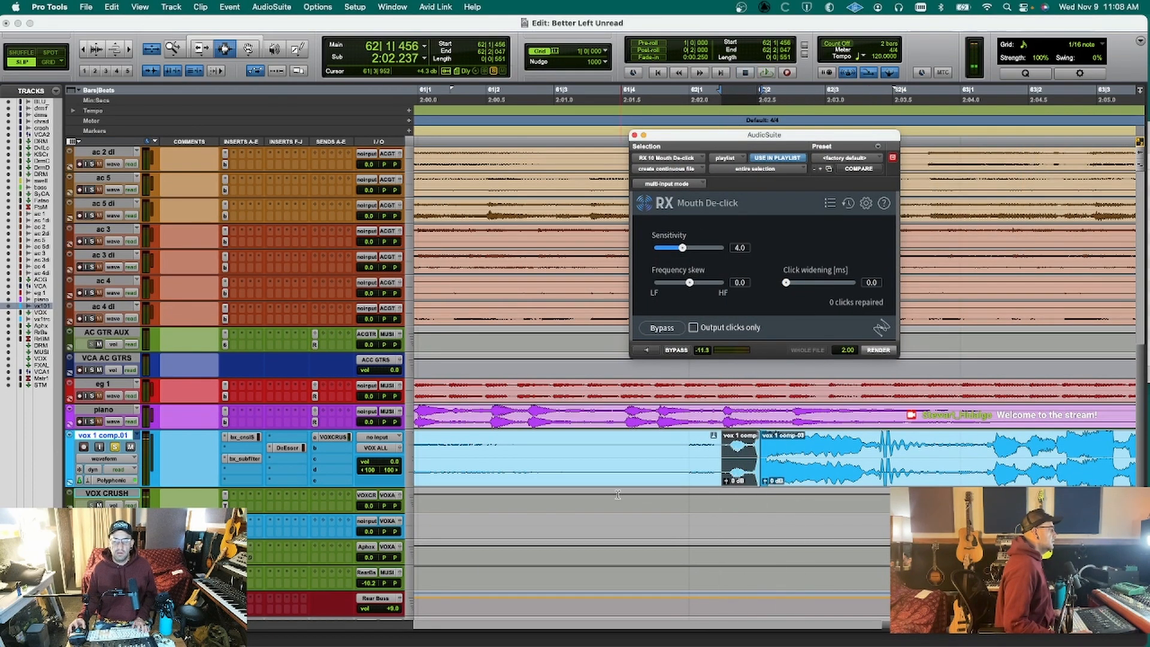
{"action": "left_click", "coordinate": [661, 462]}
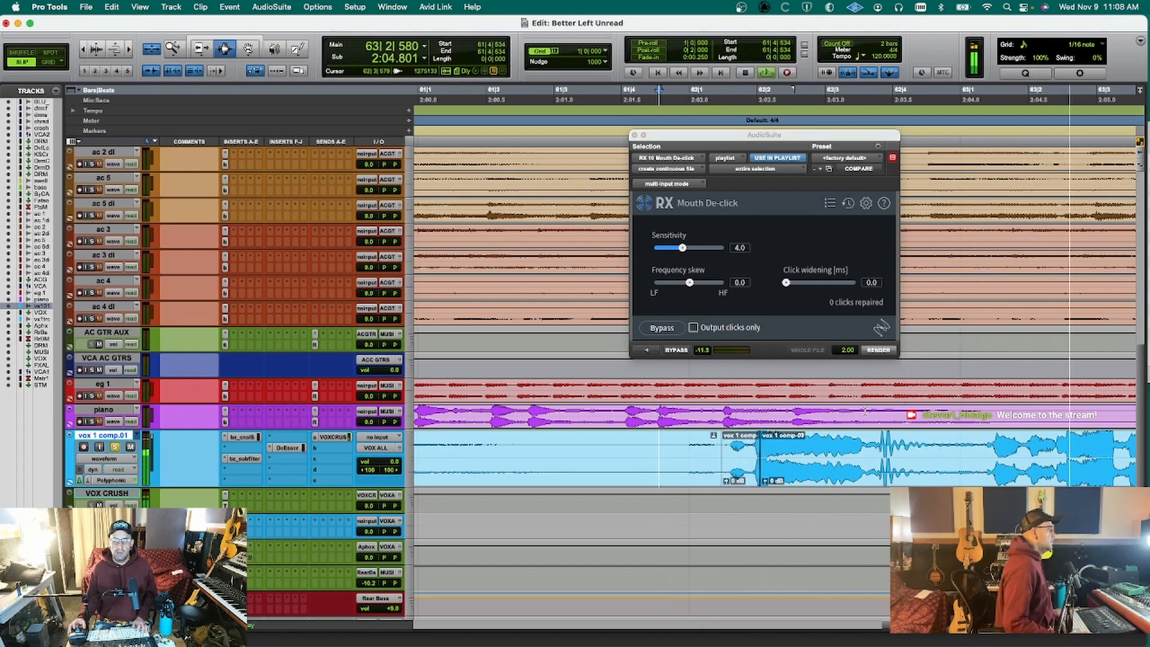
{"action": "key", "text": "space"}
{"action": "key", "text": "space"}
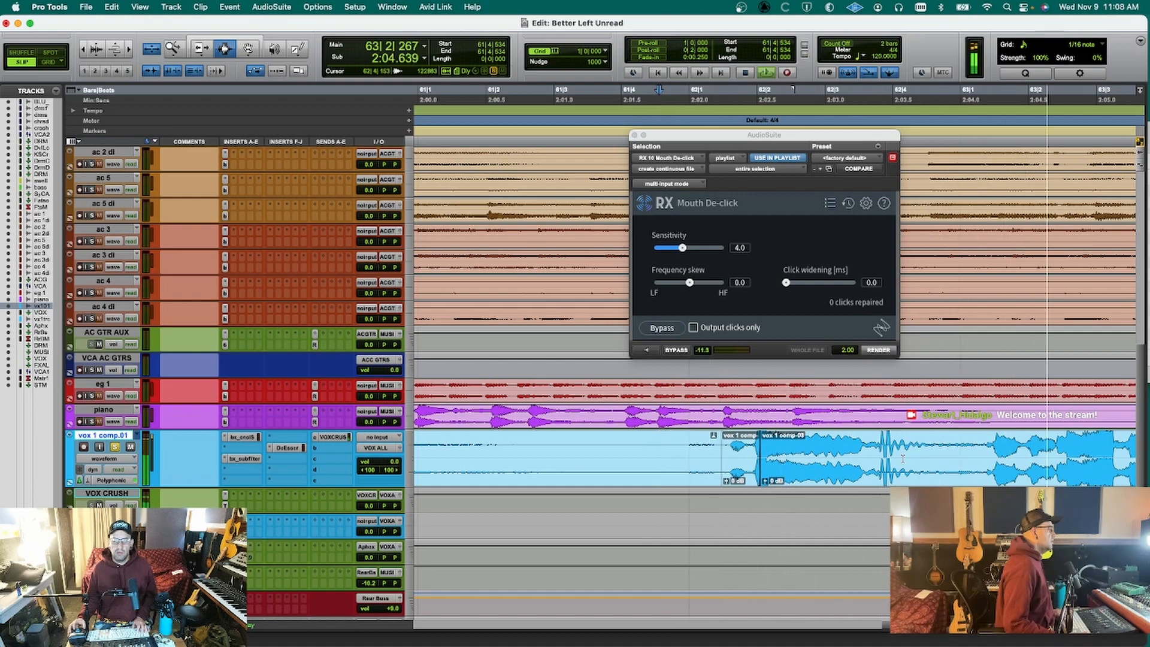
{"action": "key", "text": "space"}
Try rendering Mouth De-click on the vocal from 62|3|622 to 63|1|372, and replay the phrase from before it.
{"action": "left_click_drag", "start_coordinate": [868, 448], "coordinate": [986, 433]}
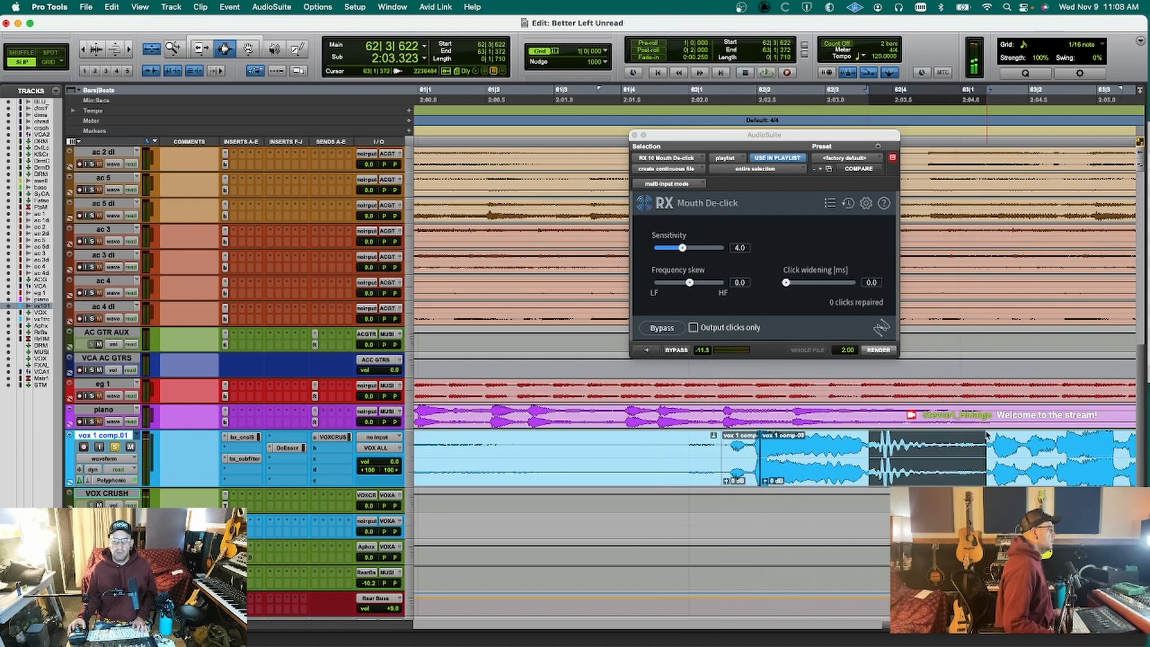
{"action": "left_click", "coordinate": [879, 350]}
{"action": "key", "text": "space"}
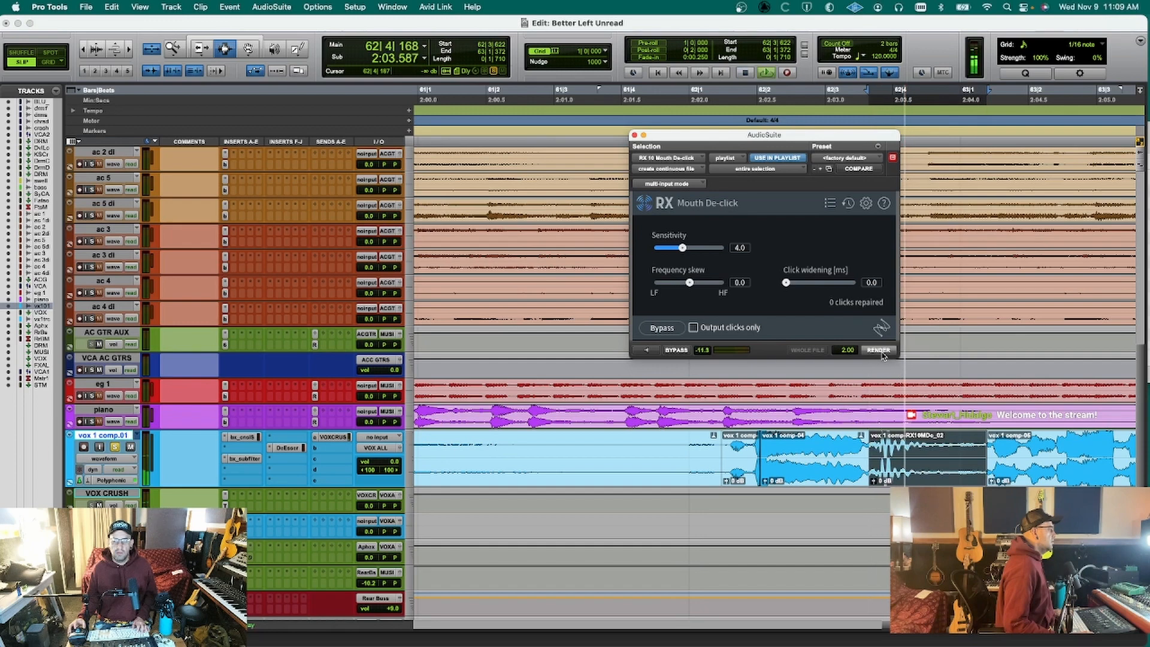
{"action": "left_click", "coordinate": [670, 451]}
{"action": "key", "text": "space"}
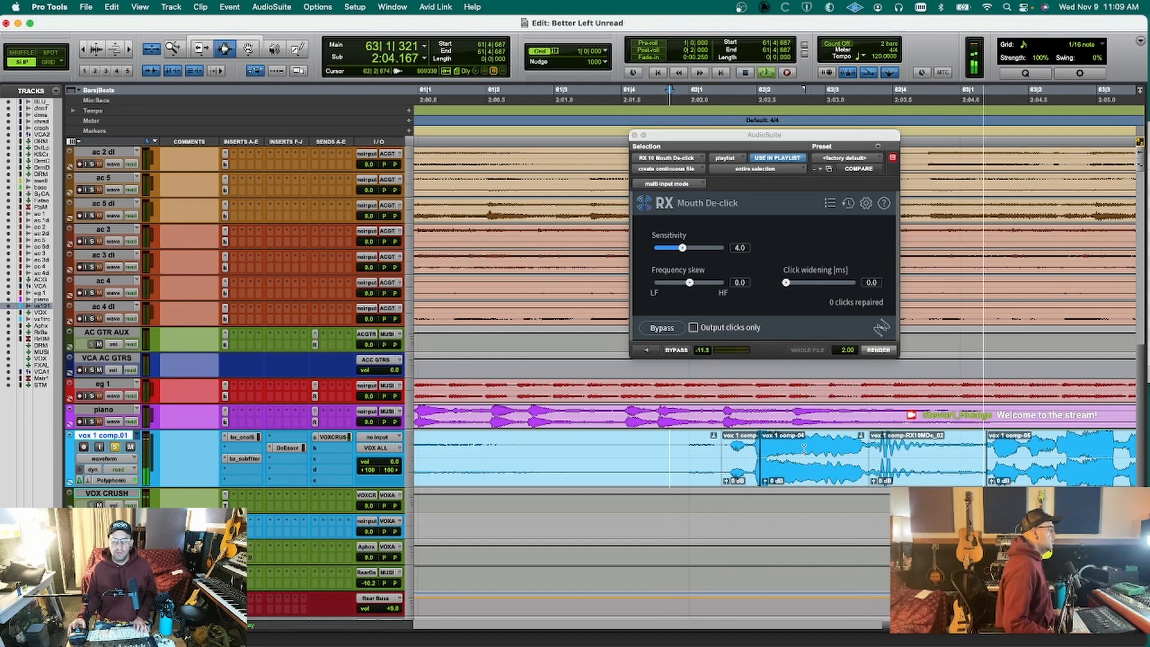
Undo both Mouth De-click renders on vox 1 comp.01 and stop playback.
{"action": "key", "text": "super+z"}
{"action": "key", "text": "super+z"}
{"action": "key", "text": "space"}
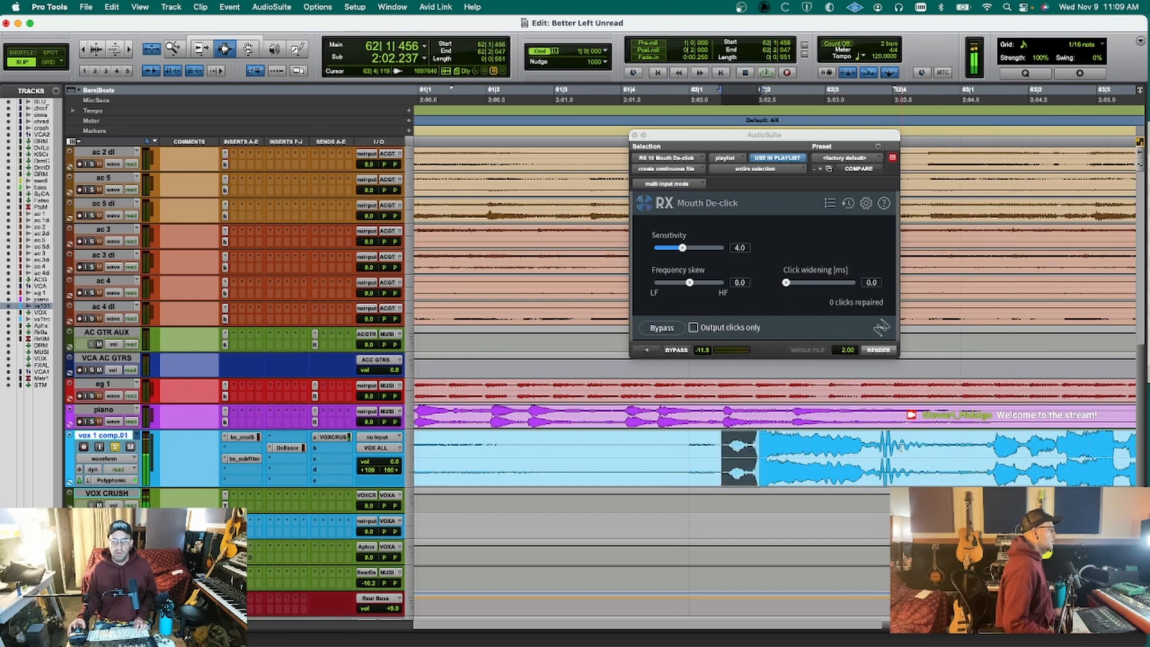
Extend the vocal selection to 62|4|882, render it with RX 10 Mouth De-click at sensitivity 4.0, and audition the result.
{"action": "left_click", "coordinate": [955, 450], "text": "shift"}
{"action": "left_click", "coordinate": [876, 352]}
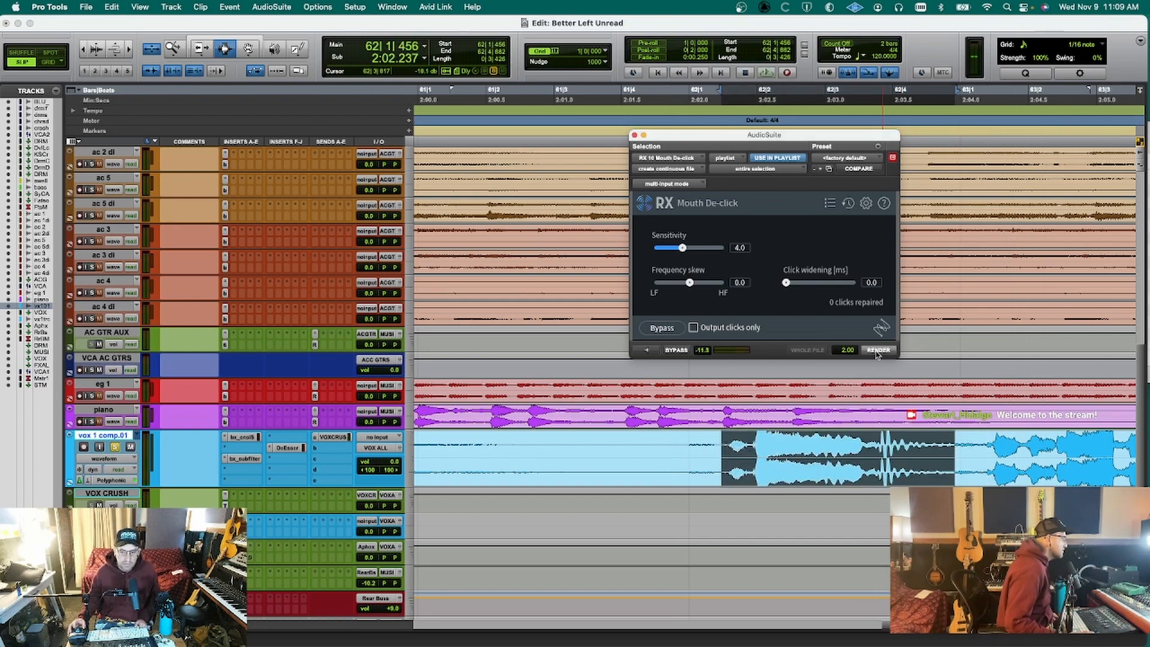
{"action": "left_click", "coordinate": [877, 352]}
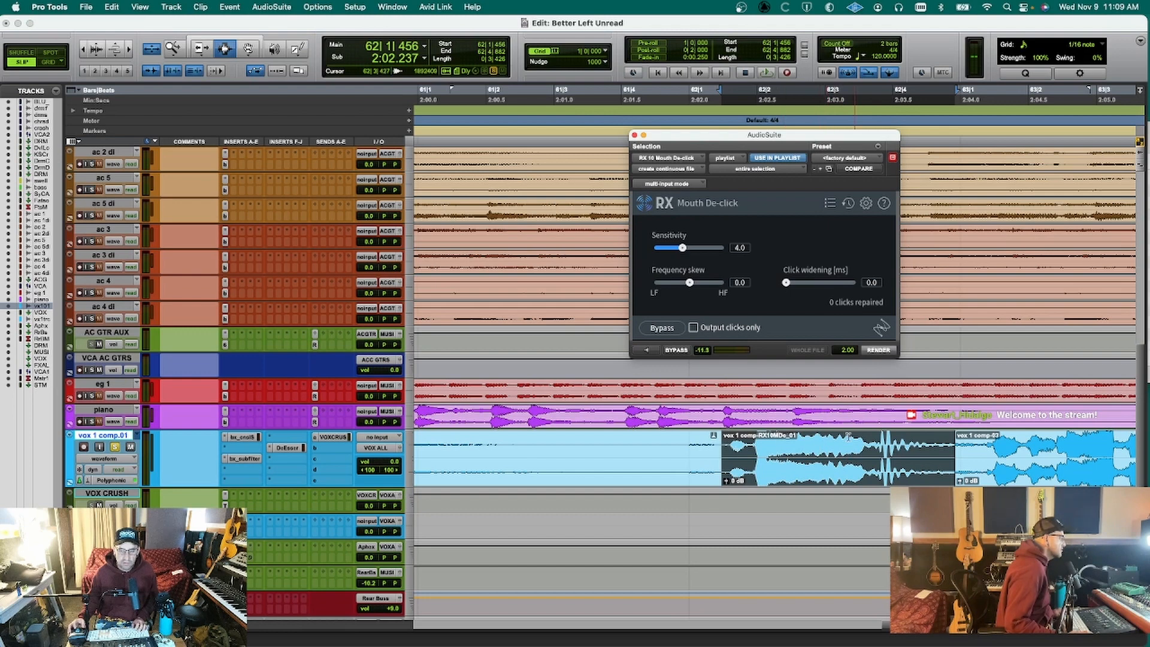
{"action": "key", "text": "space"}
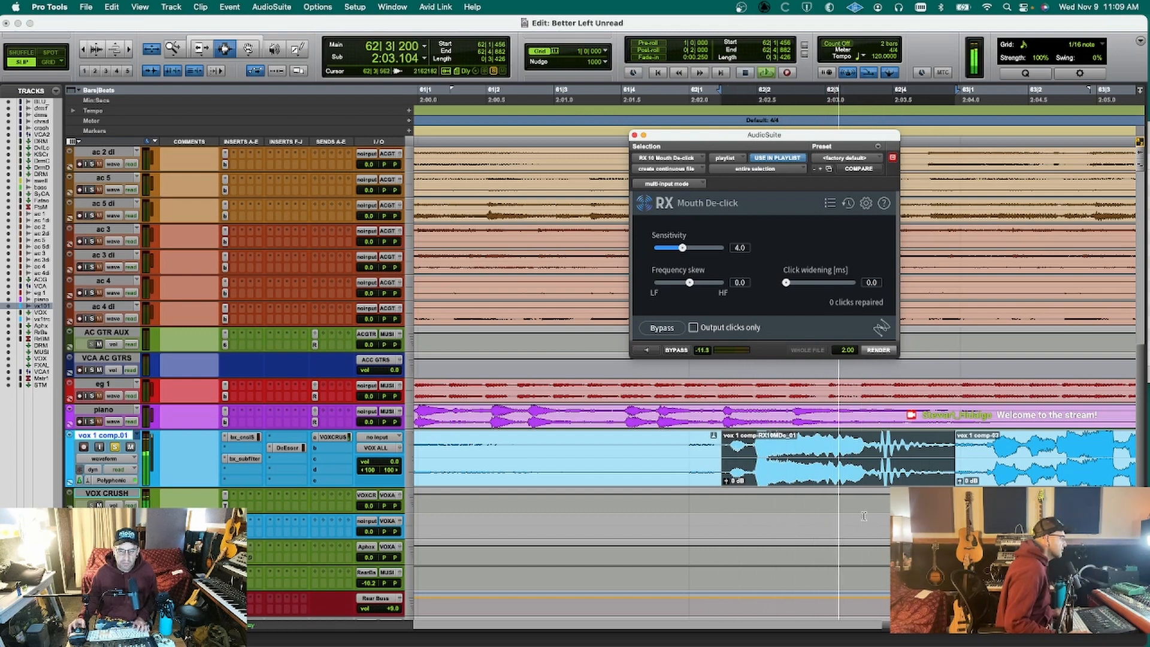
{"action": "key", "text": "space"}
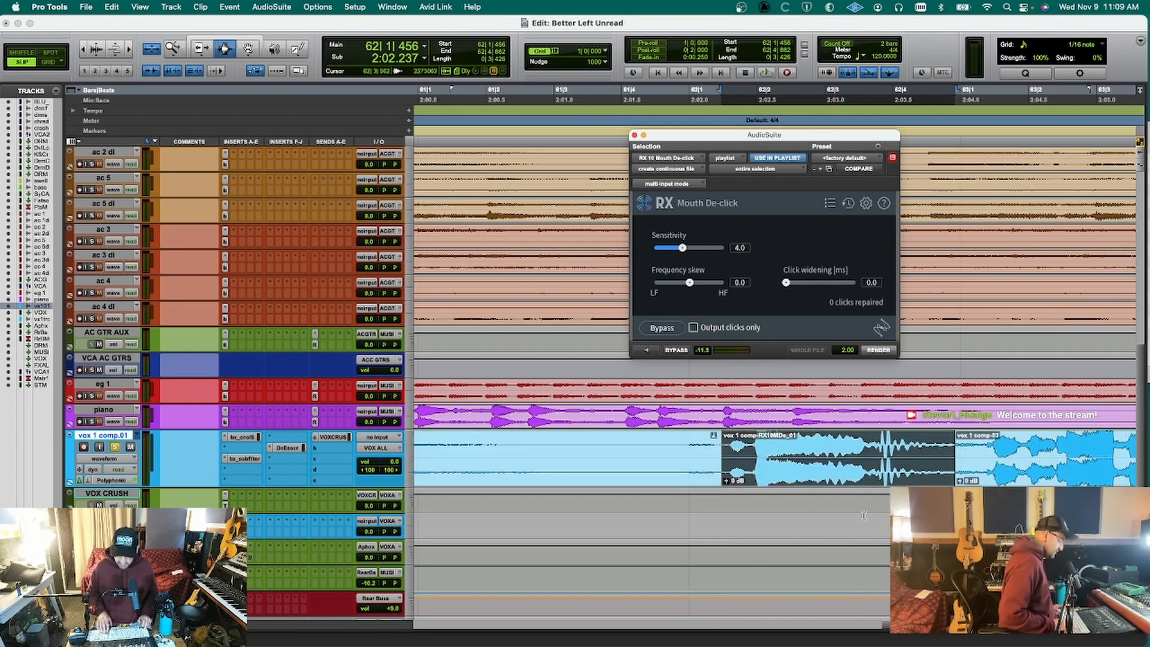
Compare the phrase on the original vox 1 comp playlist with the de-clicked vox 1 comp.01 playlist by playing both.
{"action": "key", "text": "shift+Up"}
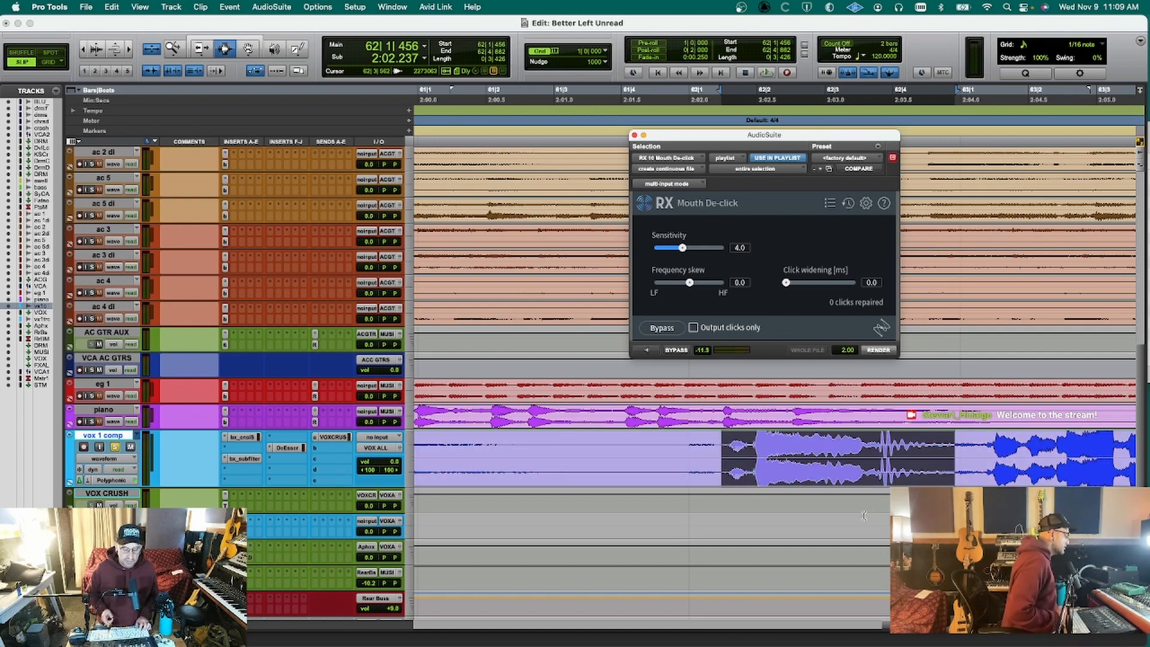
{"action": "key", "text": "space"}
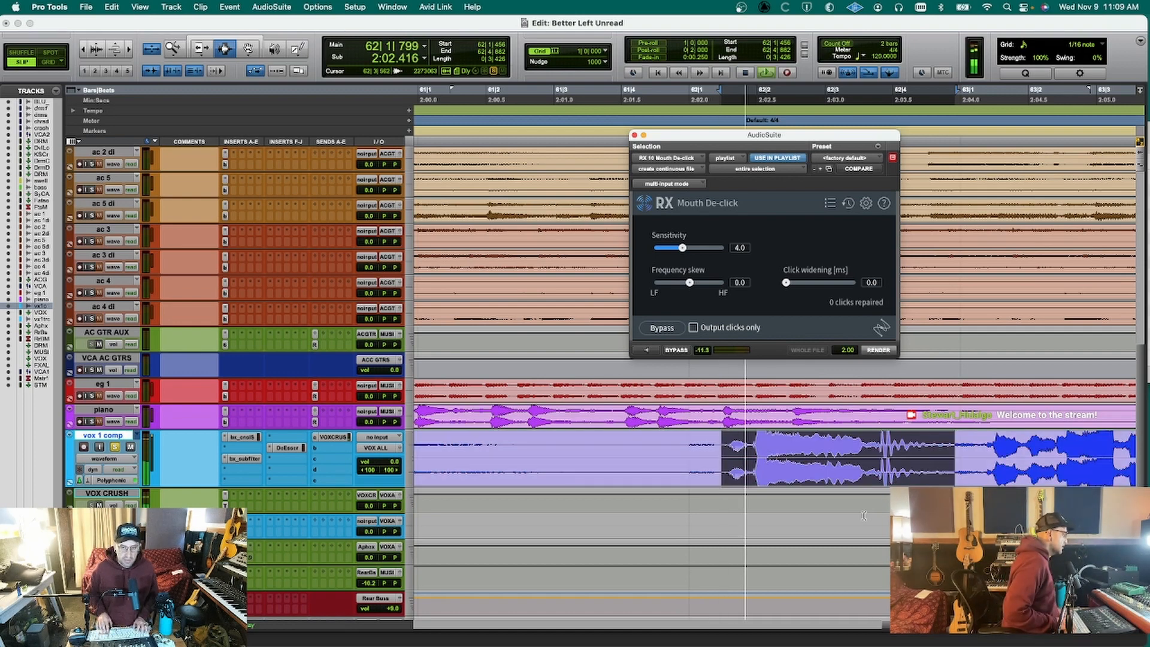
{"action": "key", "text": "space"}
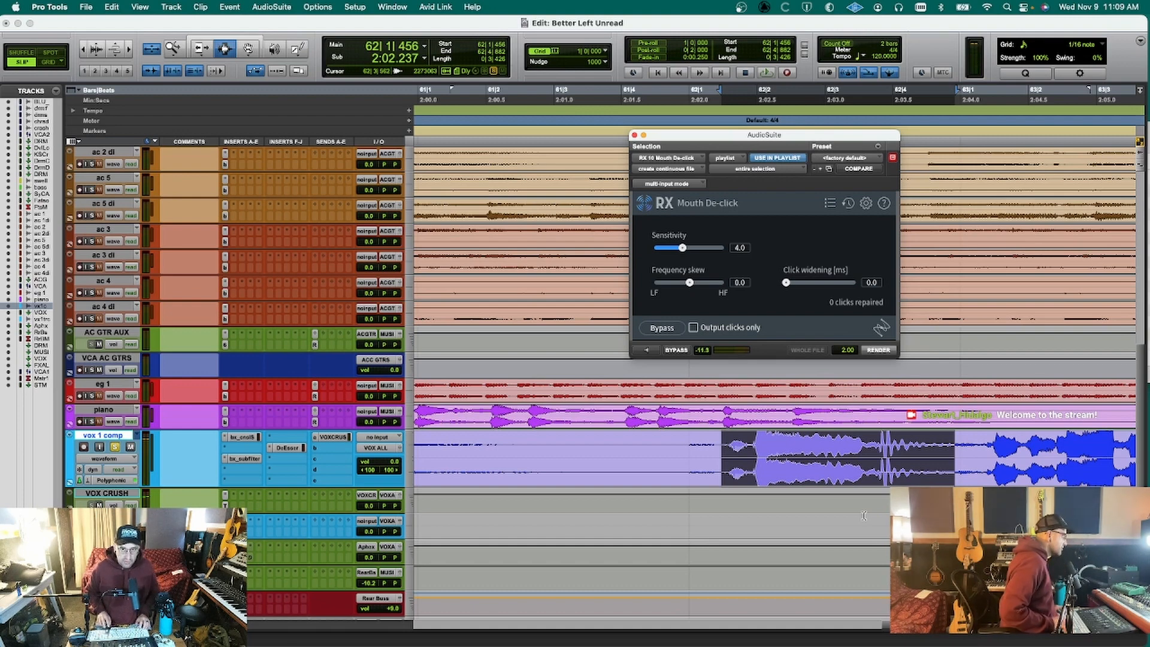
{"action": "key", "text": "space"}
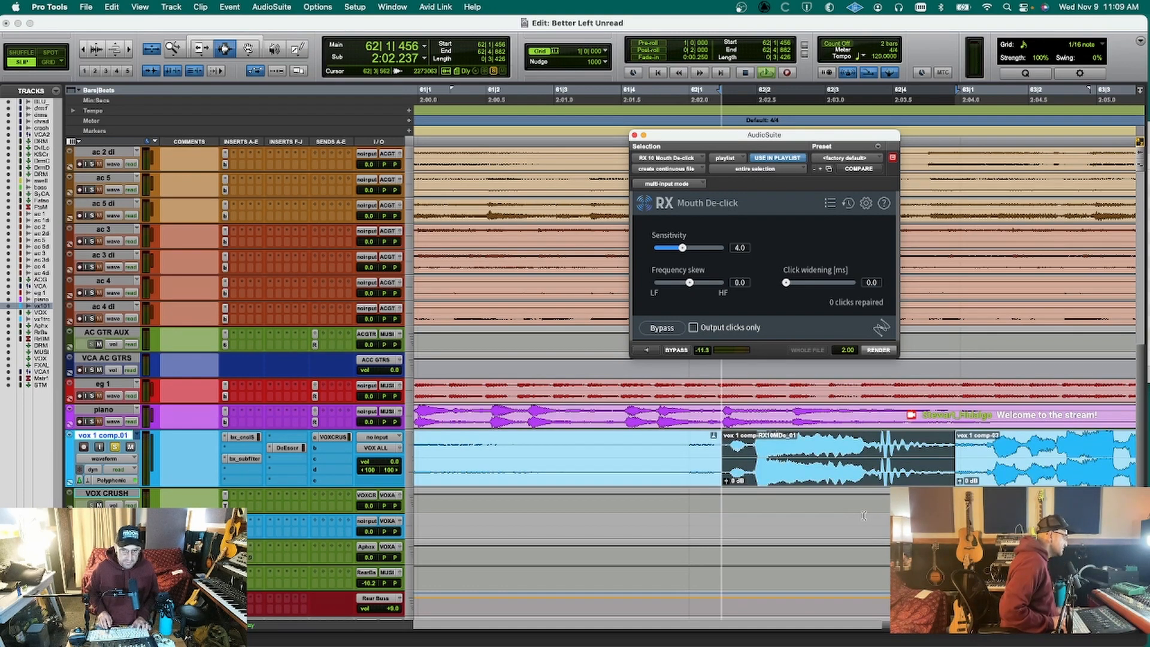
{"action": "key", "text": "space"}
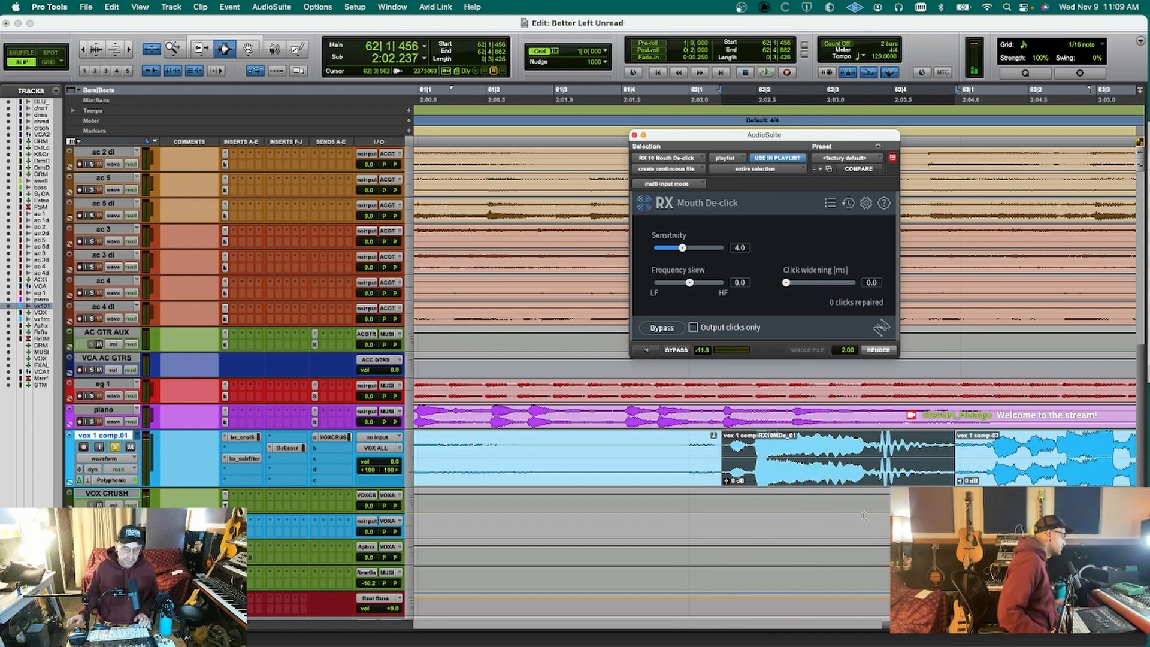
Adjust the high-pass filter in the bx_console SSL 9000 J insert on vox 1 comp.01, and close the floating plug-in windows.
{"action": "left_click", "coordinate": [711, 453]}
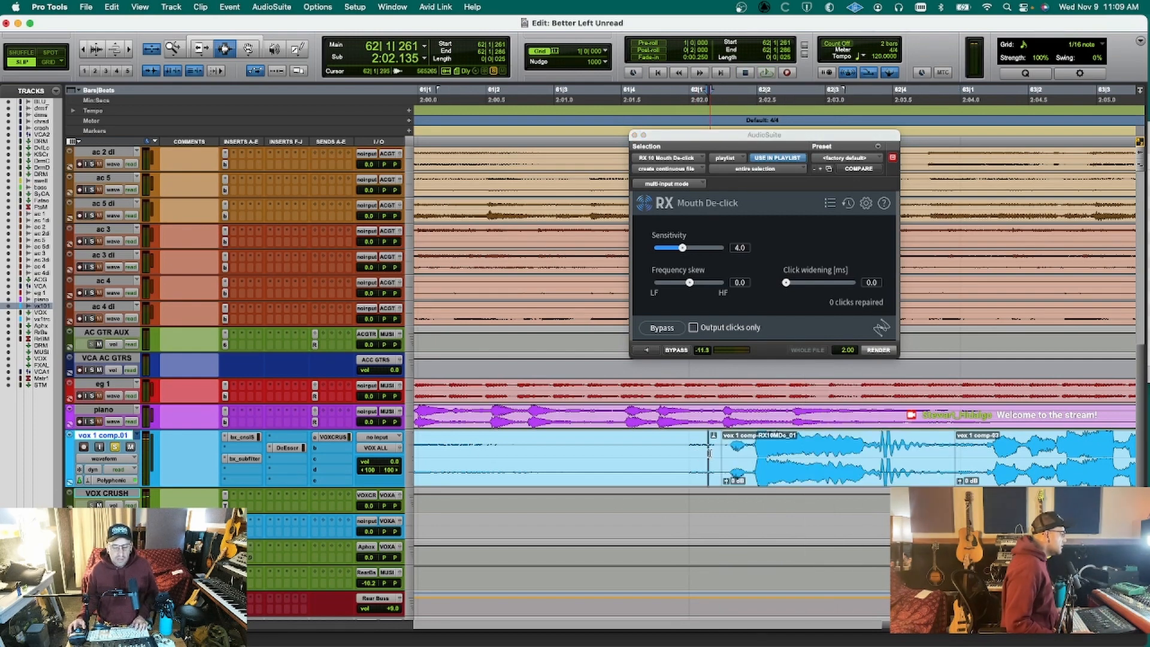
{"action": "left_click", "coordinate": [243, 440]}
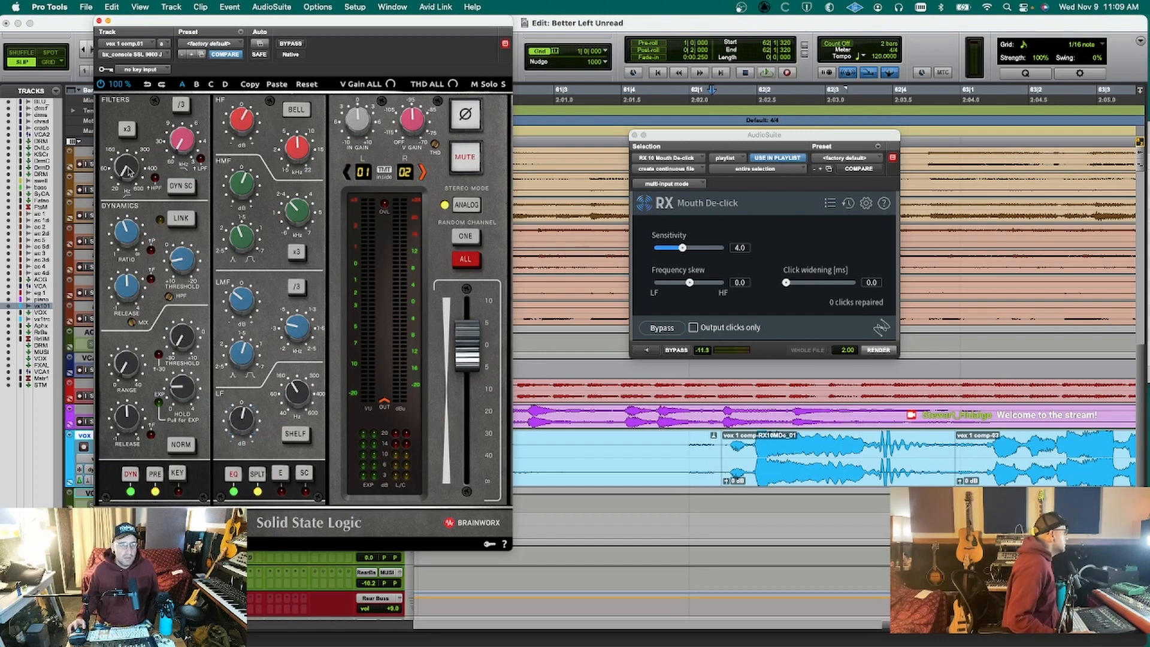
{"action": "mouse_move", "coordinate": [130, 172]}
{"action": "left_click_drag", "start_coordinate": [127, 170], "coordinate": [127, 142]}
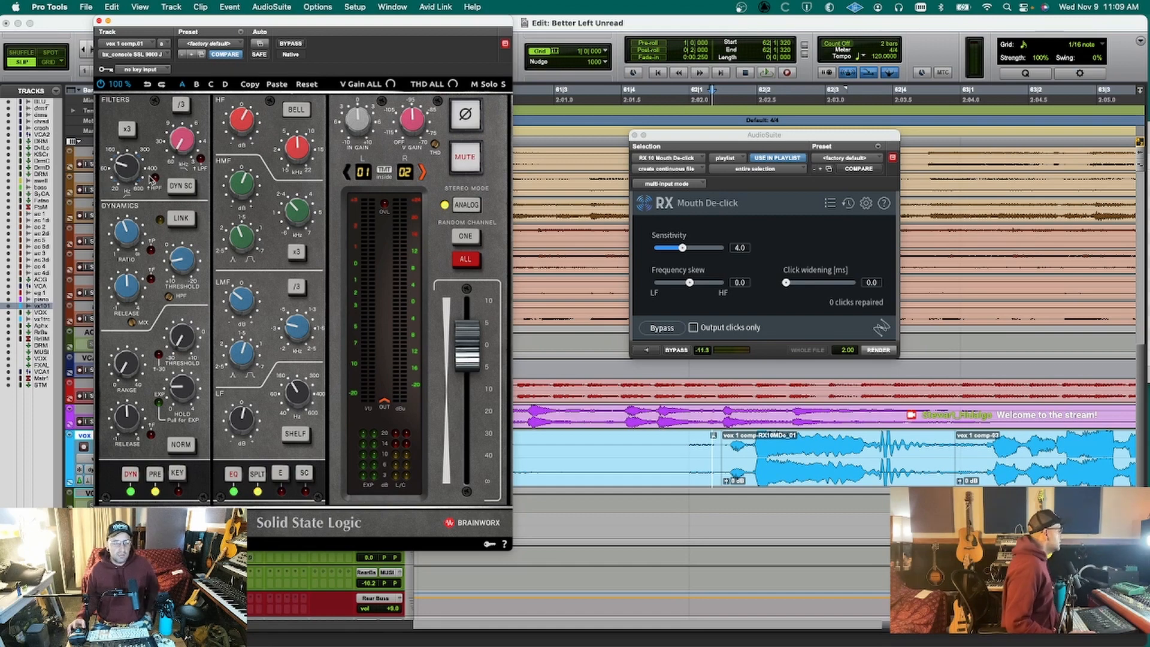
{"action": "key", "text": "ctrl+alt+super+w"}
Unsolo the vox 1 comp.01 track and play the phrase within the full mix from 61|3|112.
{"action": "key", "text": "space"}
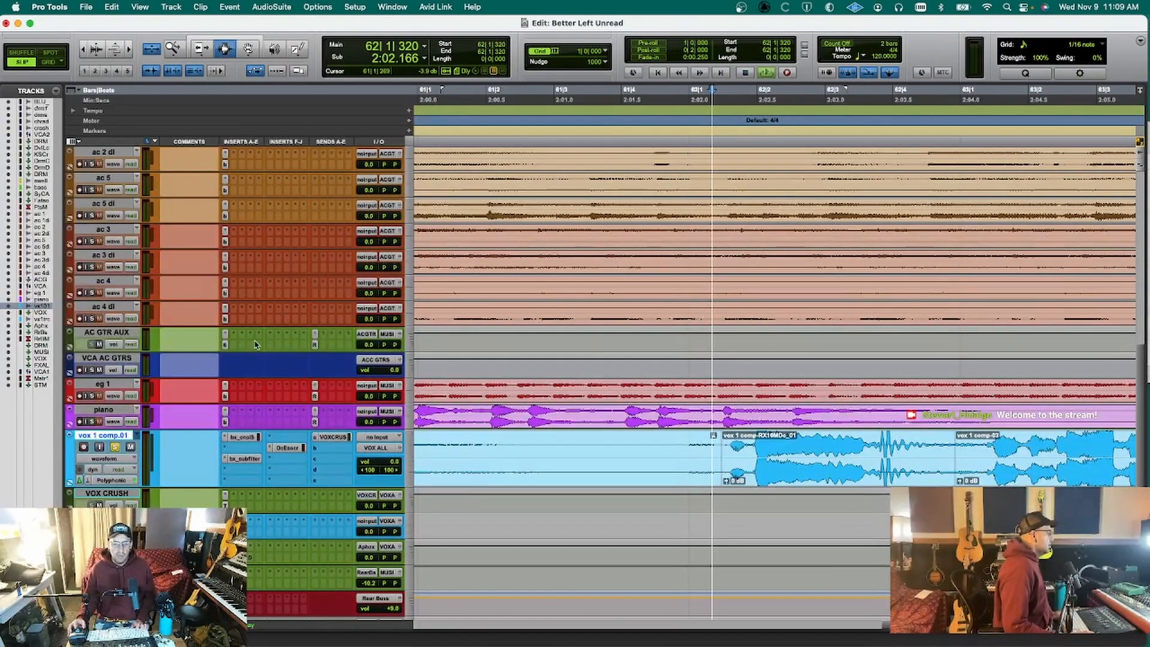
{"action": "key", "text": "space"}
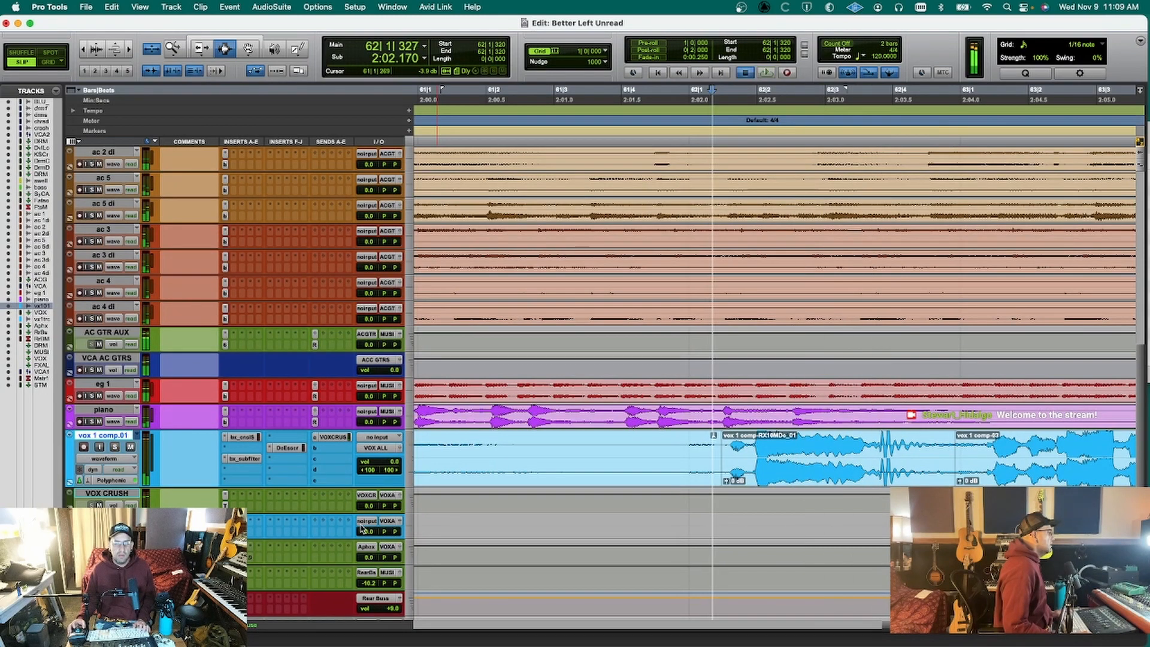
{"action": "key", "text": "space"}
{"action": "left_click", "coordinate": [562, 472]}
{"action": "key", "text": "space"}
{"action": "key", "text": "space"}
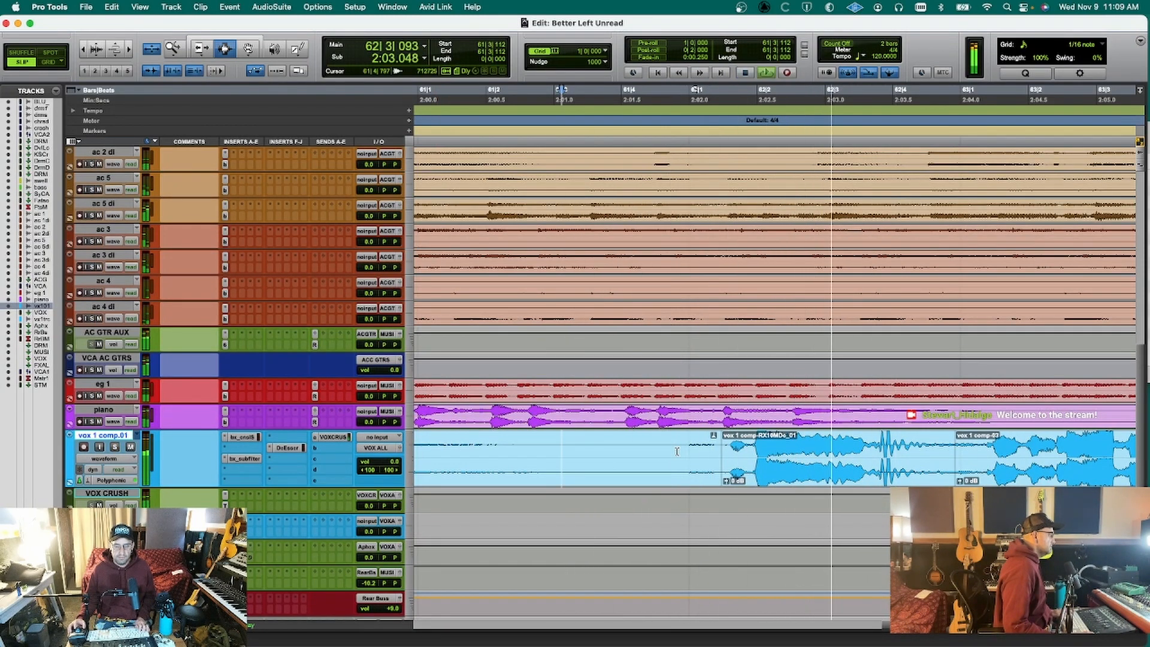
Let the full mix play on to the end of the song and stop playback.
{"action": "key", "text": "r"}
{"action": "key", "text": "r"}
{"action": "key", "text": "r"}
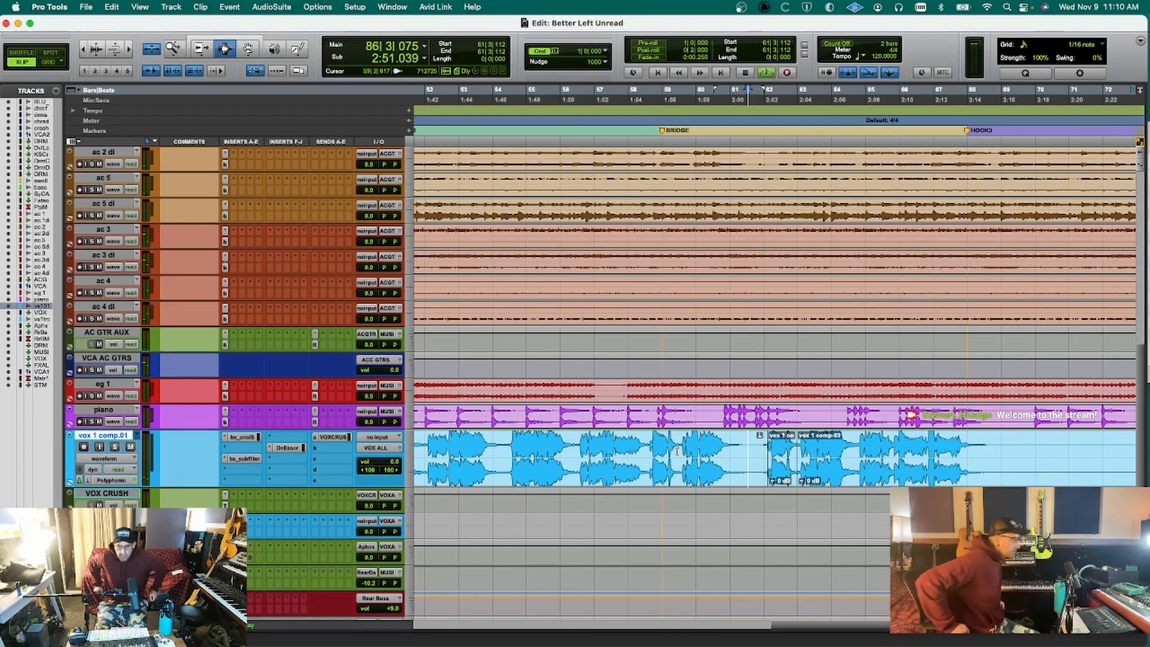
{"action": "key", "text": "r"}
{"action": "key", "text": "r"}
{"action": "key", "text": "r"}
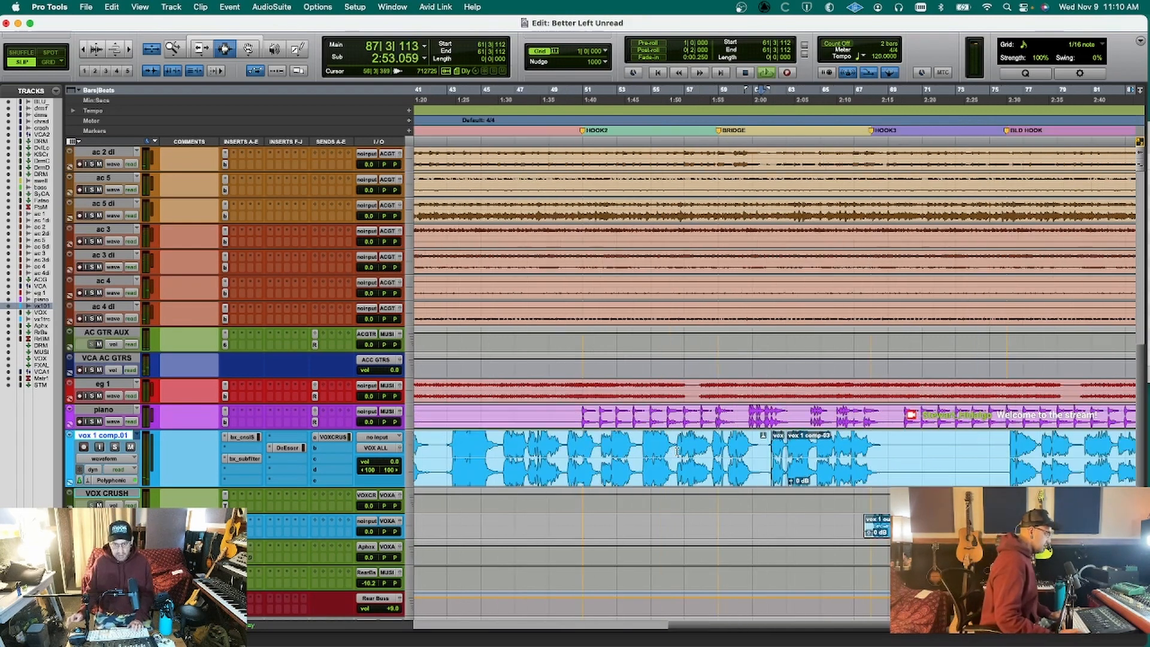
{"action": "key", "text": "space"}
Solo vox 1 comp.01 and audition the vocal's tail from 84|3|438 and 85|3|620.
{"action": "left_click", "coordinate": [766, 447]}
{"action": "key", "text": "t"}
{"action": "key", "text": "t"}
{"action": "key", "text": "t"}
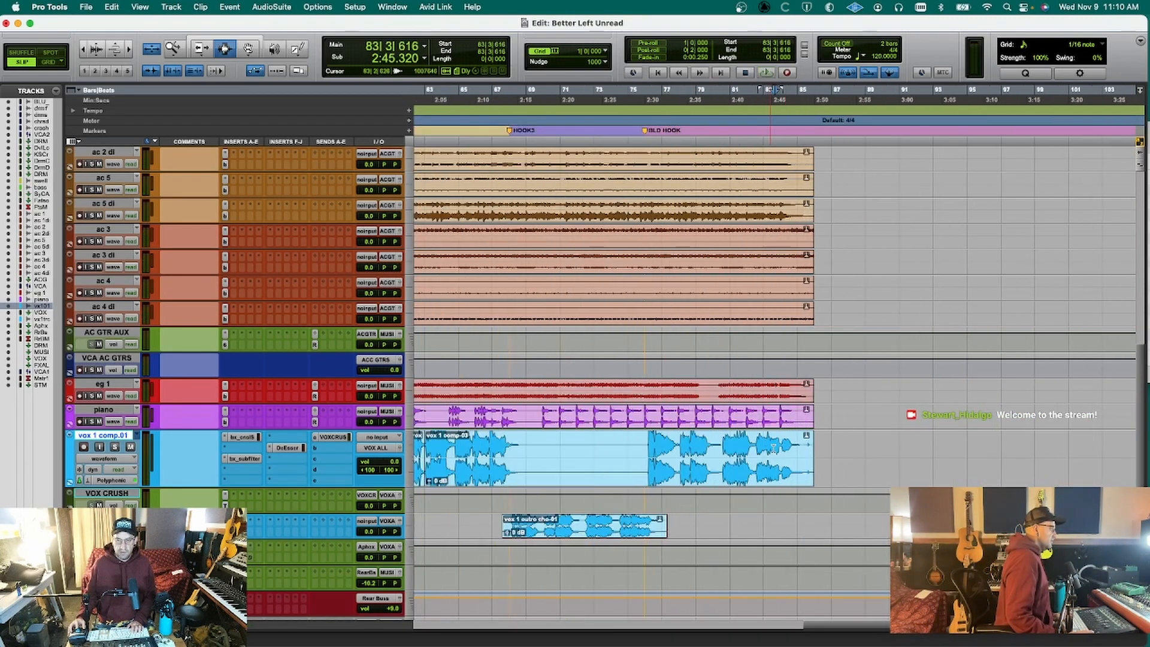
{"action": "left_click", "coordinate": [807, 450]}
{"action": "key", "text": "space"}
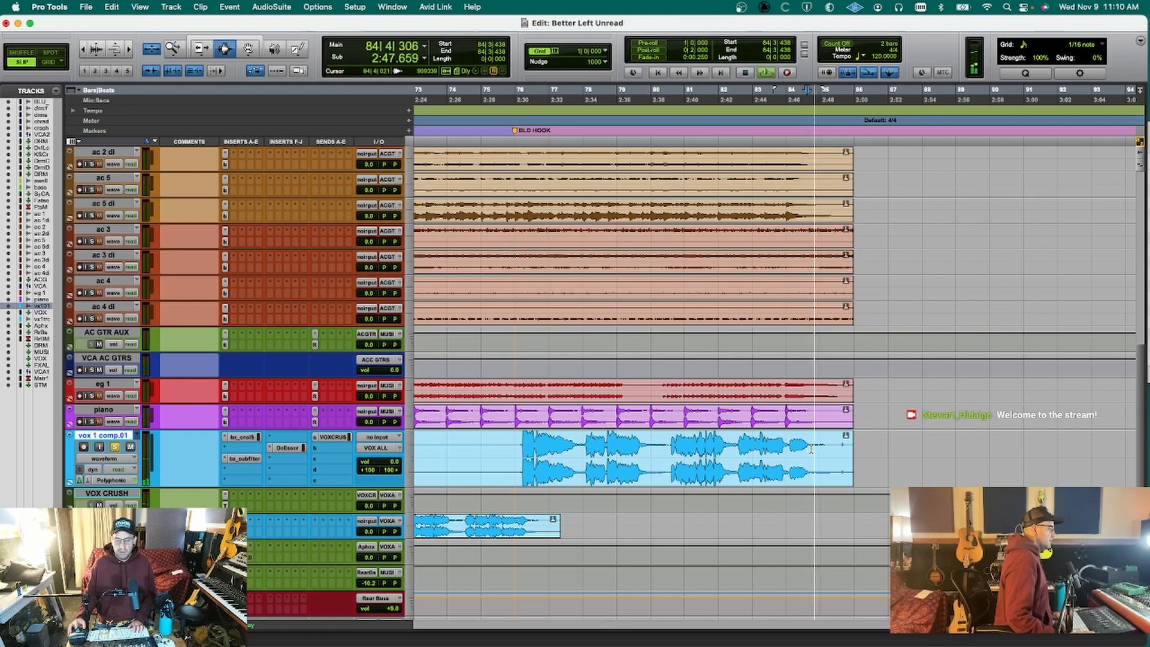
{"action": "left_click", "coordinate": [841, 454]}
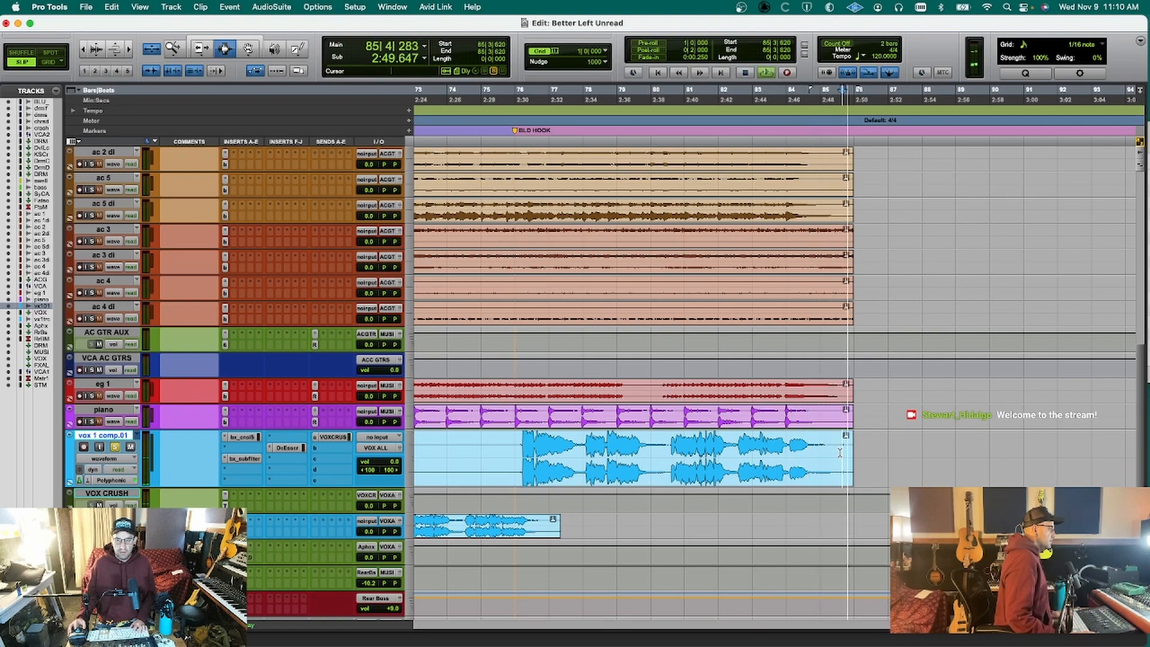
{"action": "key", "text": "space"}
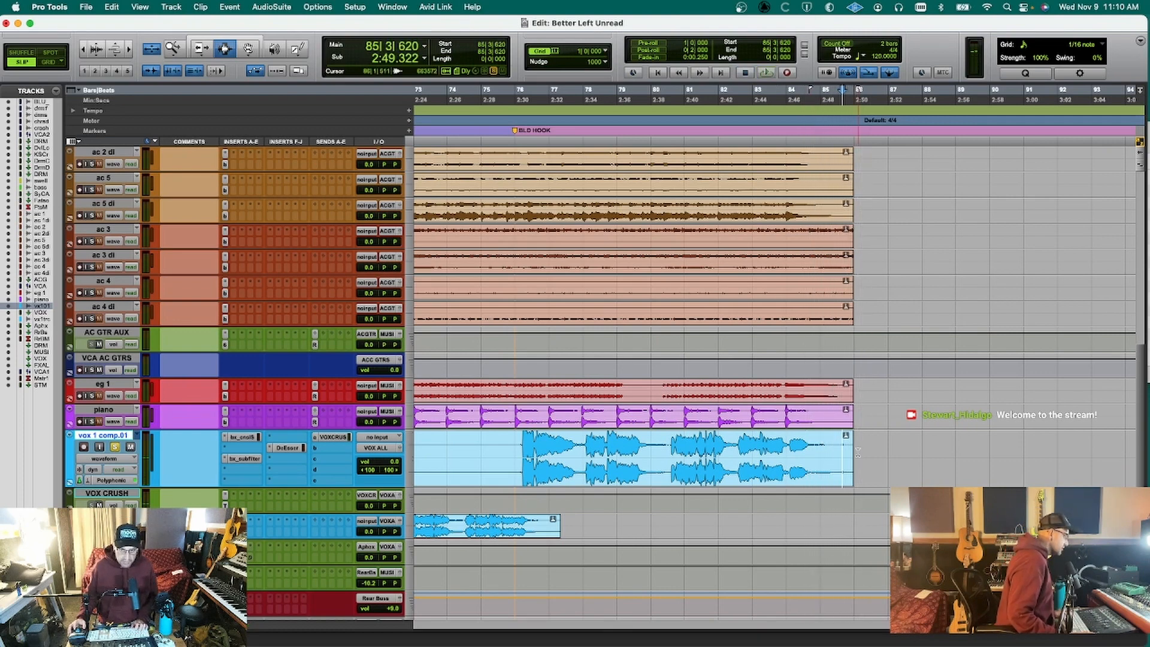
{"action": "key", "text": "a"}
{"action": "key", "text": "super+z"}
{"action": "key", "text": "s"}
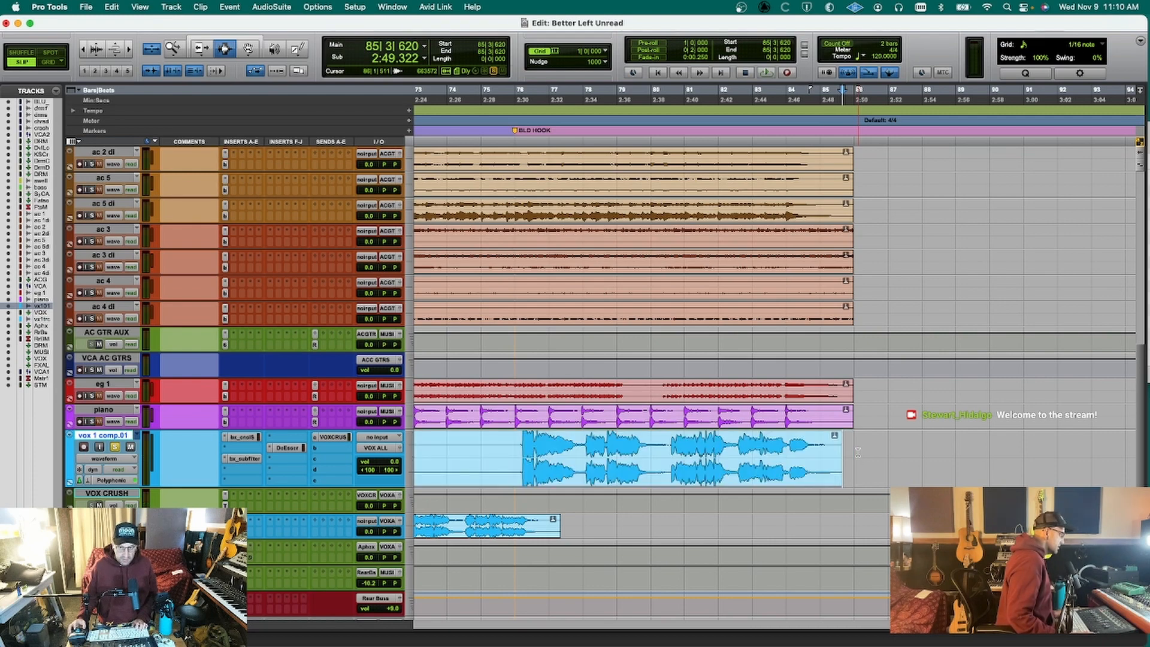
{"action": "key", "text": "super+z"}
{"action": "key", "text": "t"}
{"action": "key", "text": "t"}
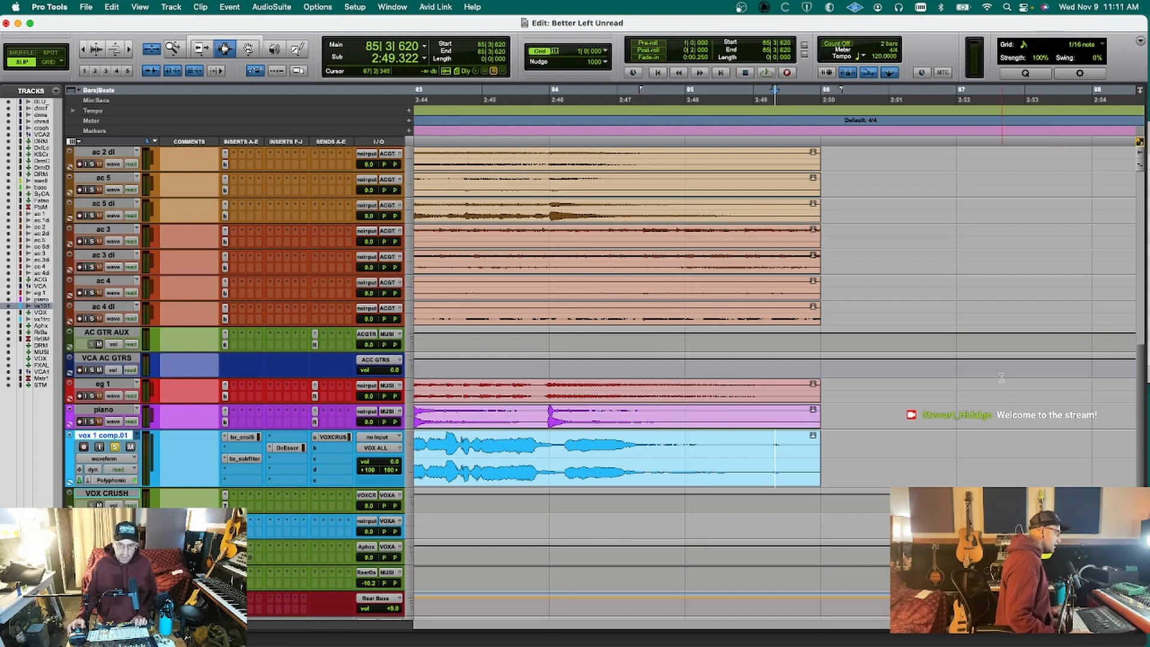
{"action": "key", "text": "s"}
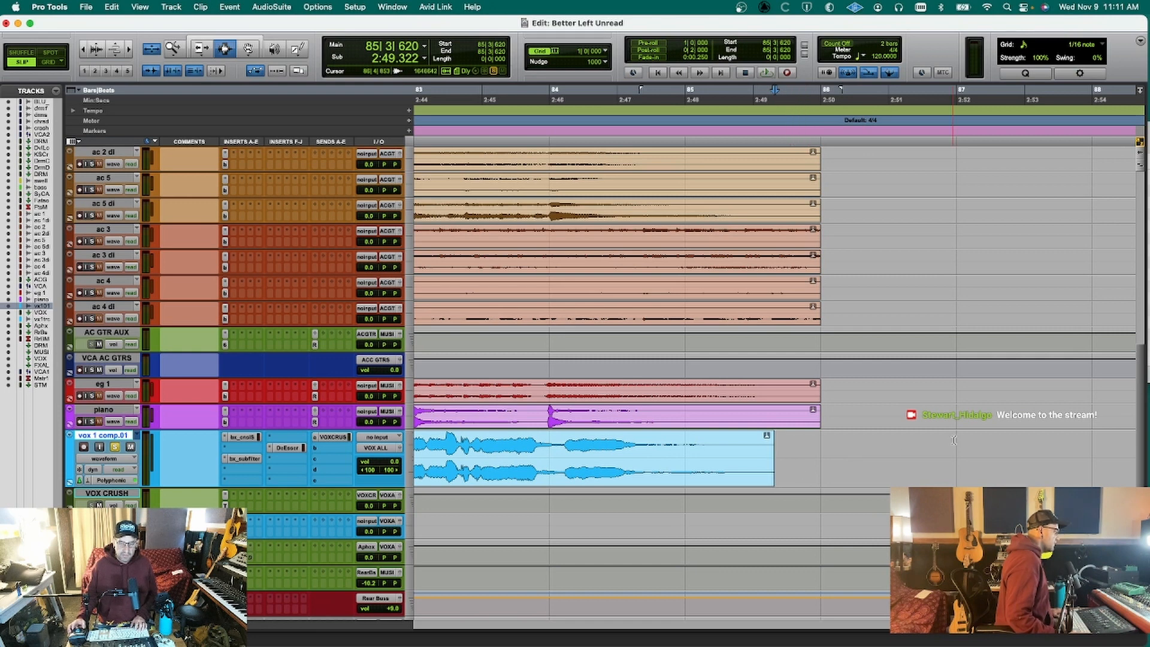
{"action": "key", "text": "super+z"}
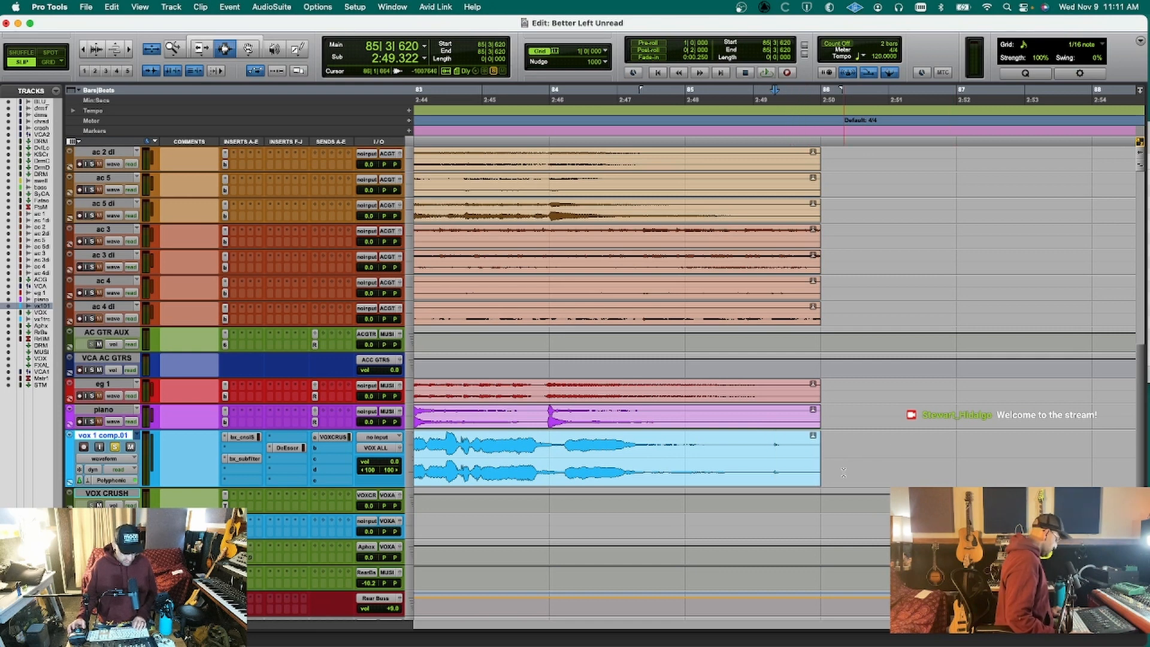
{"action": "key", "text": "a"}
{"action": "key", "text": "super+z"}
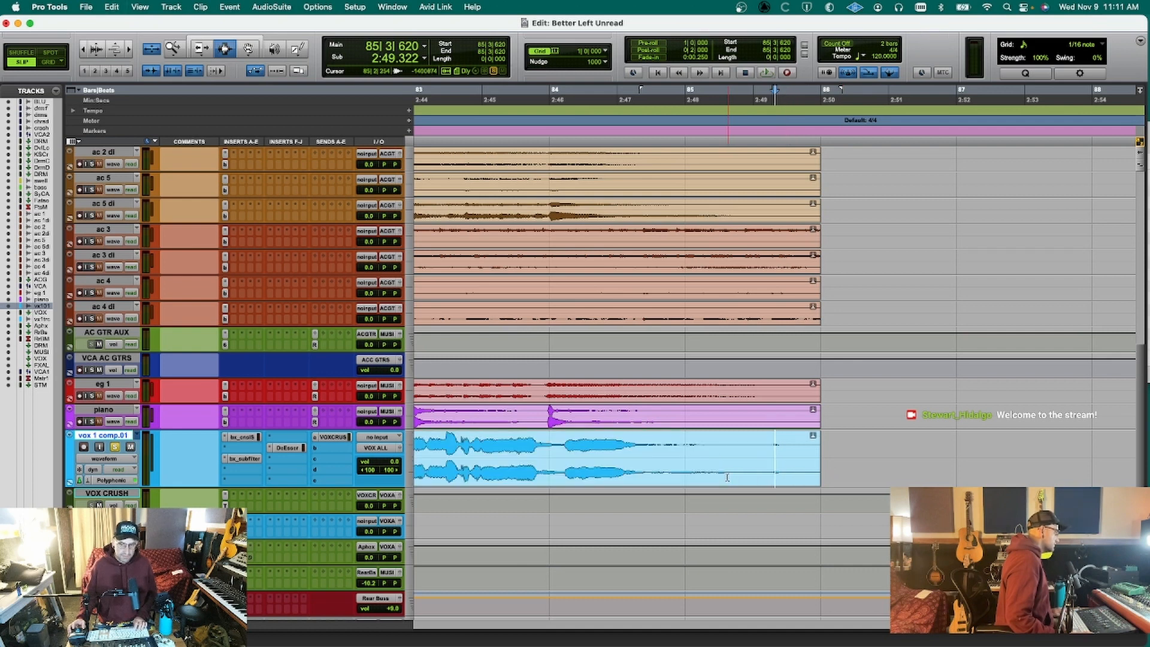
Trim the end of the last vox 1 comp.01 clip to 85|3|620 and add a fade-out from 85|3|006.
{"action": "key", "text": "s"}
{"action": "left_click_drag", "start_coordinate": [805, 447], "coordinate": [753, 464]}
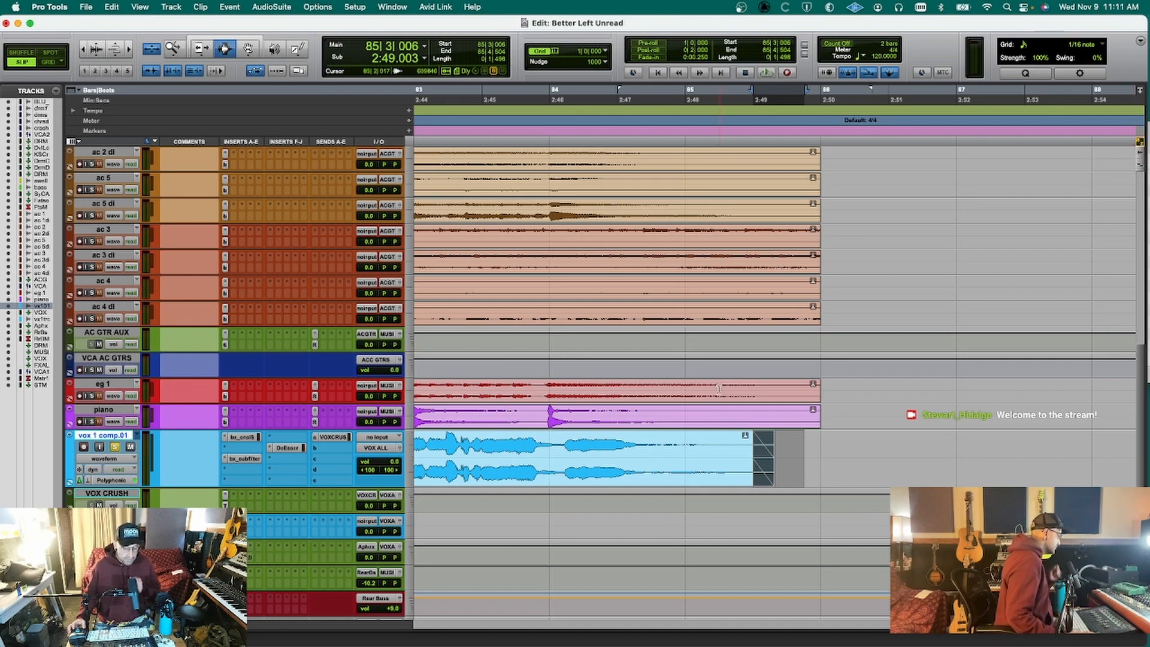
Unsolo the vocal, play the full mix from the start of the BLD HOOK section, and shrink all track heights.
{"action": "key", "text": "r"}
{"action": "key", "text": "r"}
{"action": "key", "text": "r"}
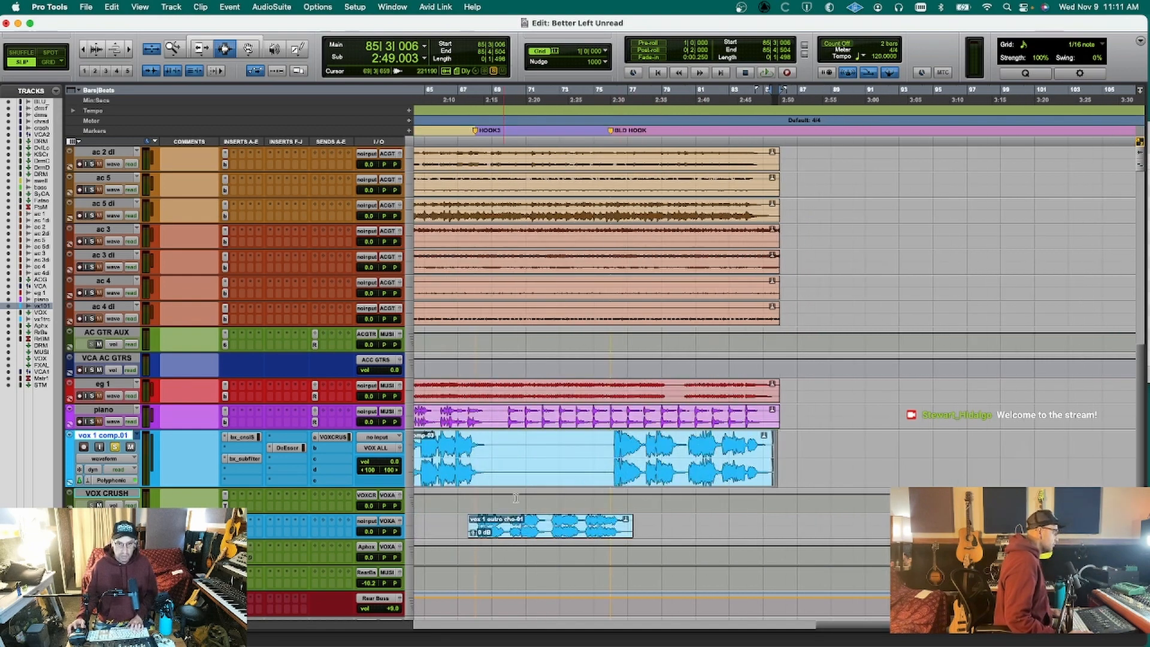
{"action": "left_click", "coordinate": [612, 444]}
{"action": "key", "text": "space"}
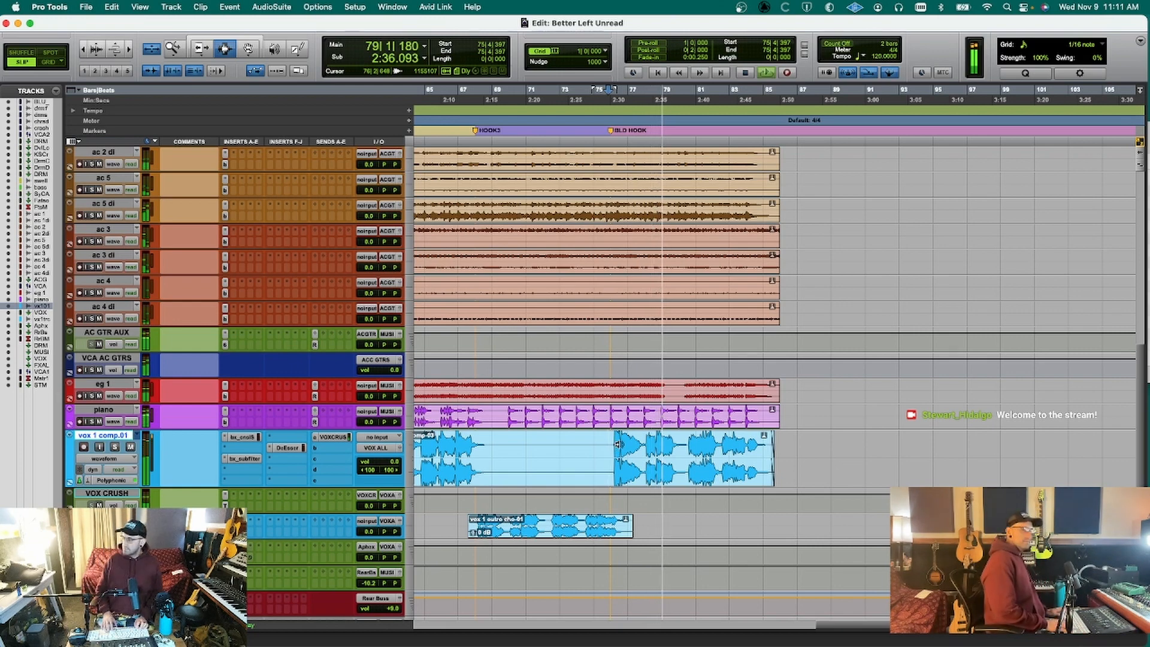
{"action": "key", "text": "ctrl+alt+Down"}
{"action": "key", "text": "ctrl+alt+Down"}
{"action": "key", "text": "ctrl+alt+Down"}
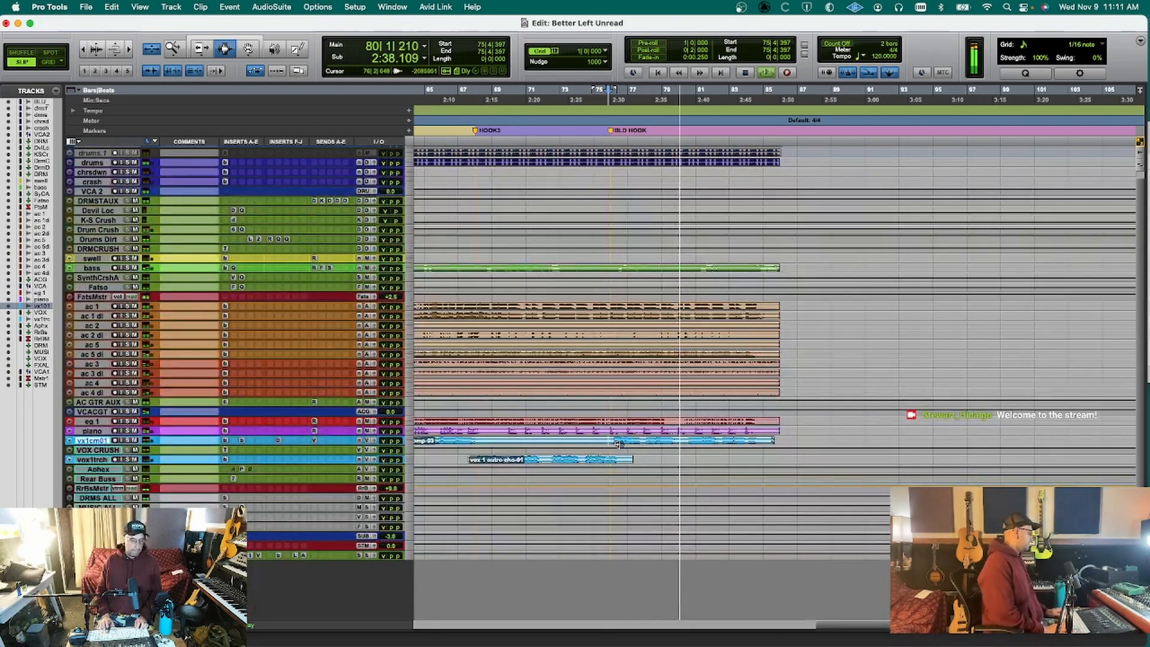
{"action": "key", "text": "ctrl+alt+Up"}
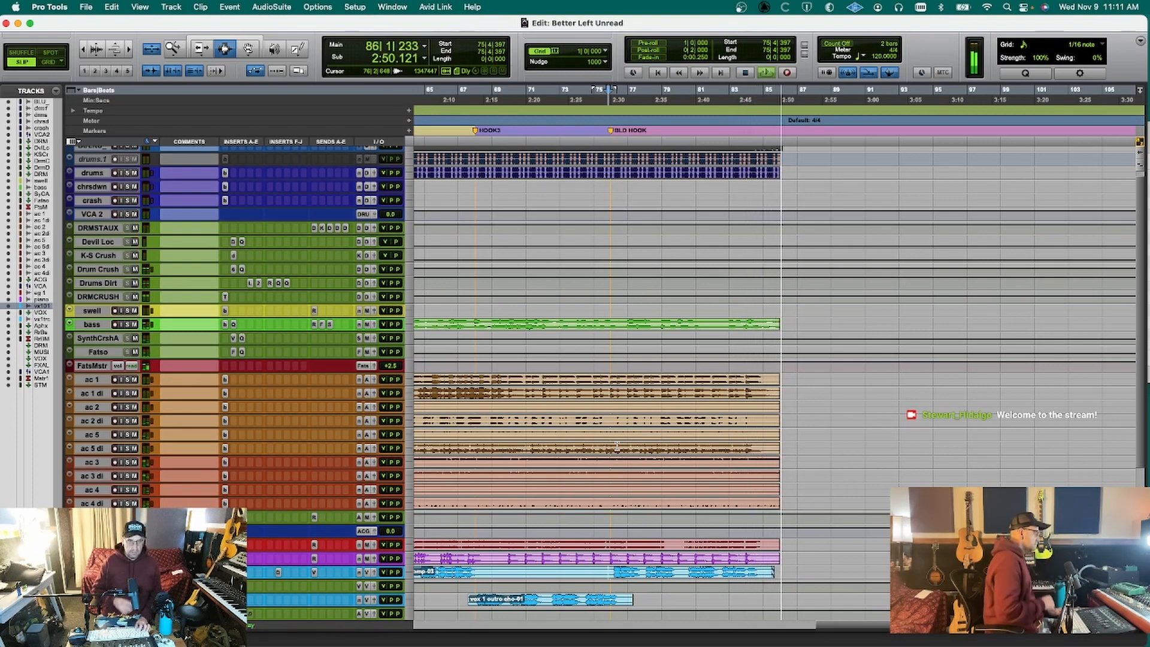
Recall memory location 1 and switch to the Mix window while the song plays.
{"action": "key", "text": "period"}
{"action": "key", "text": "1"}
{"action": "key", "text": "period"}
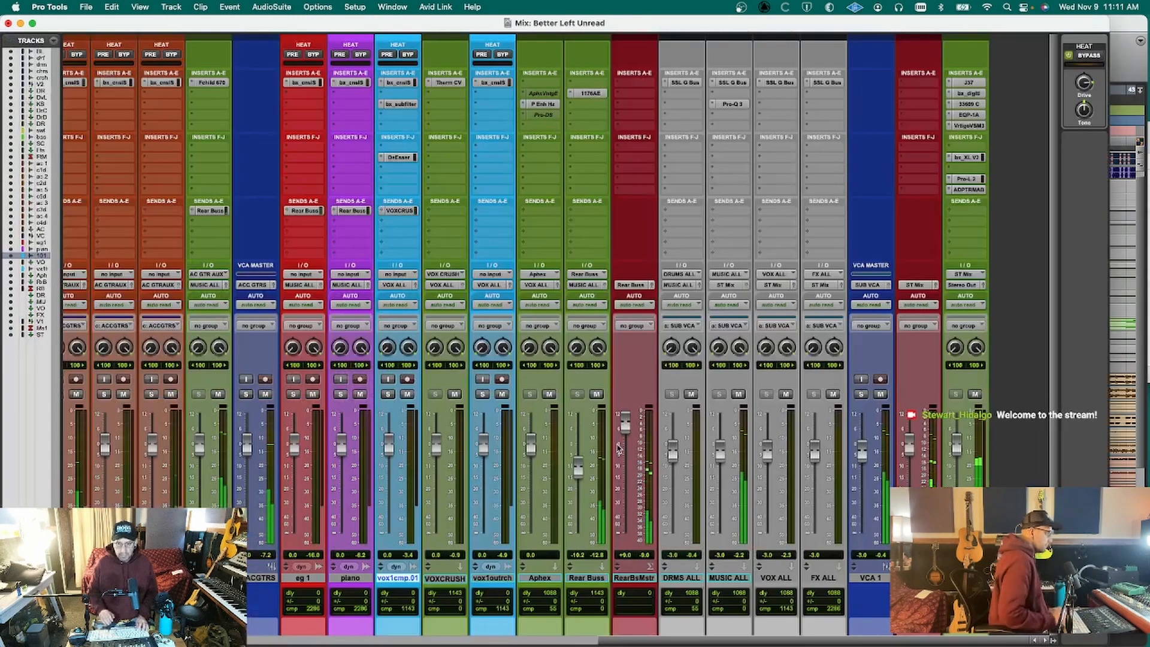
{"action": "key", "text": "super+equal"}
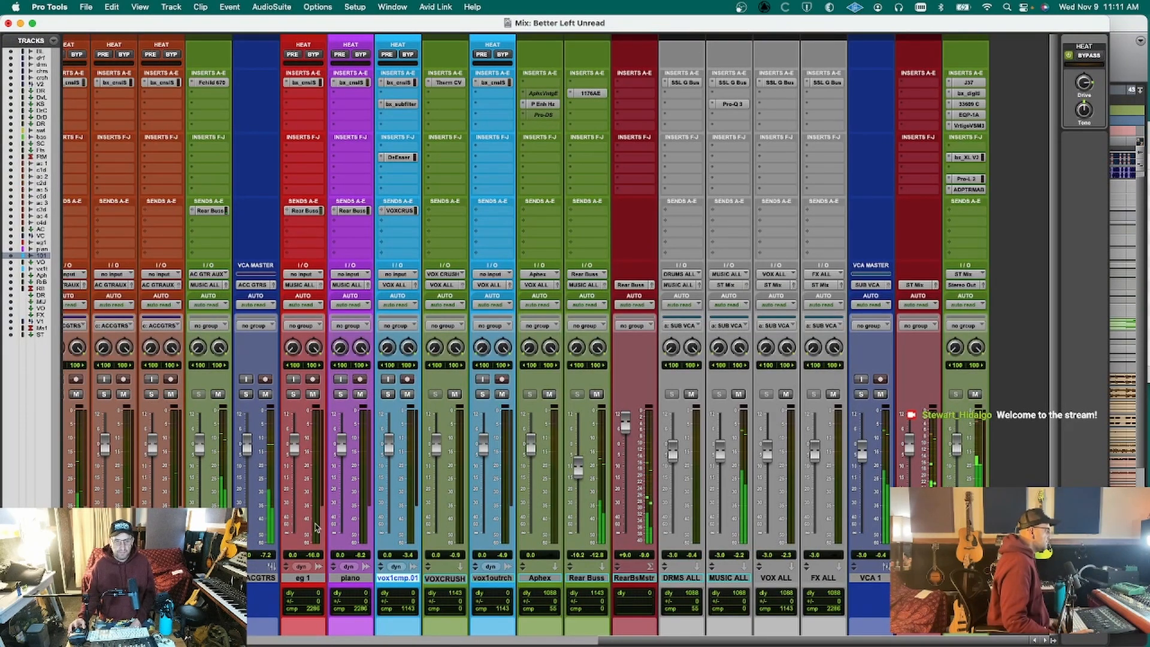
Create a send on AC GTR AUX to a new stereo aux input track named AMB, placed next to the current track.
{"action": "left_click", "coordinate": [201, 225]}
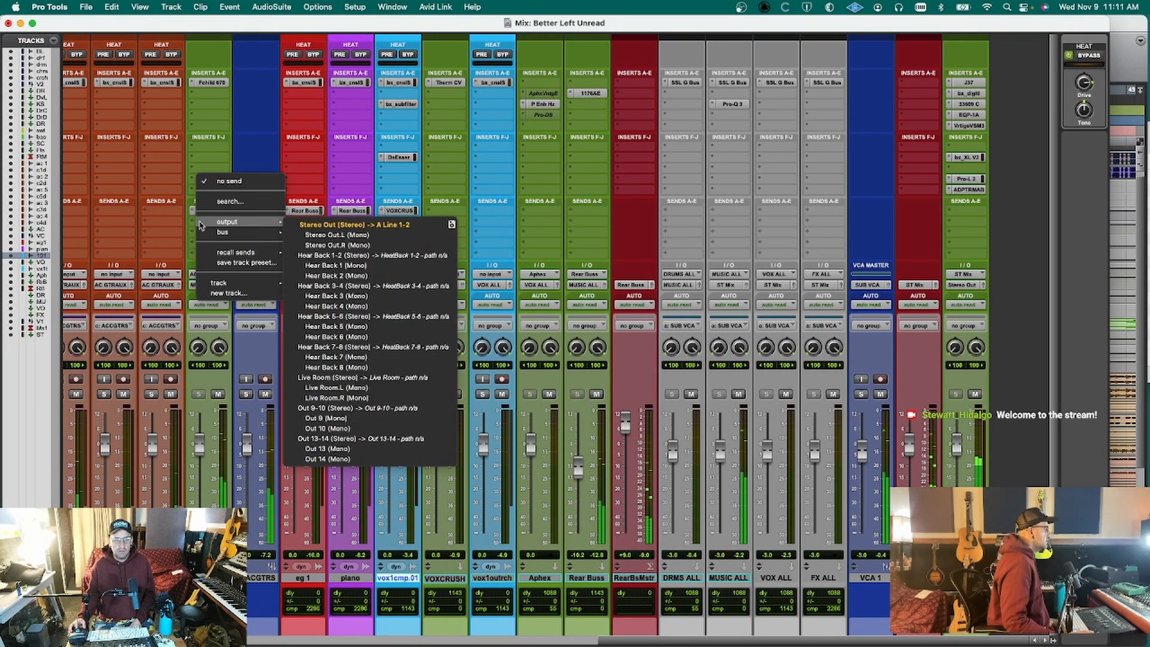
{"action": "left_click", "coordinate": [242, 292]}
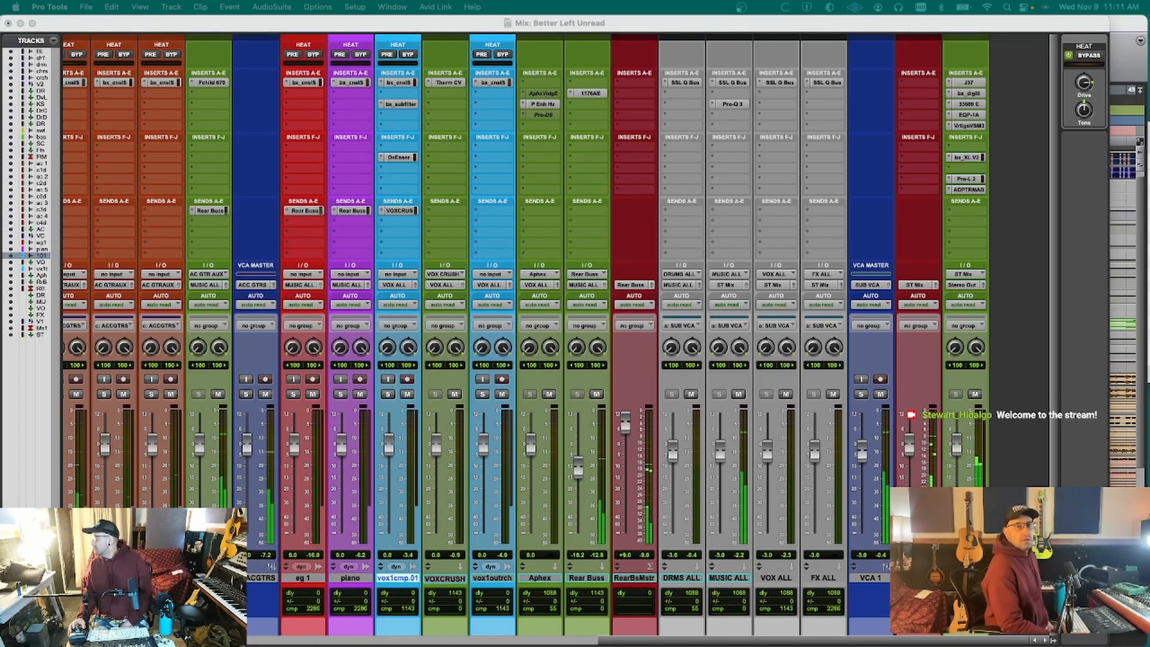
{"action": "left_click_drag", "start_coordinate": [501, 185], "coordinate": [239, 218]}
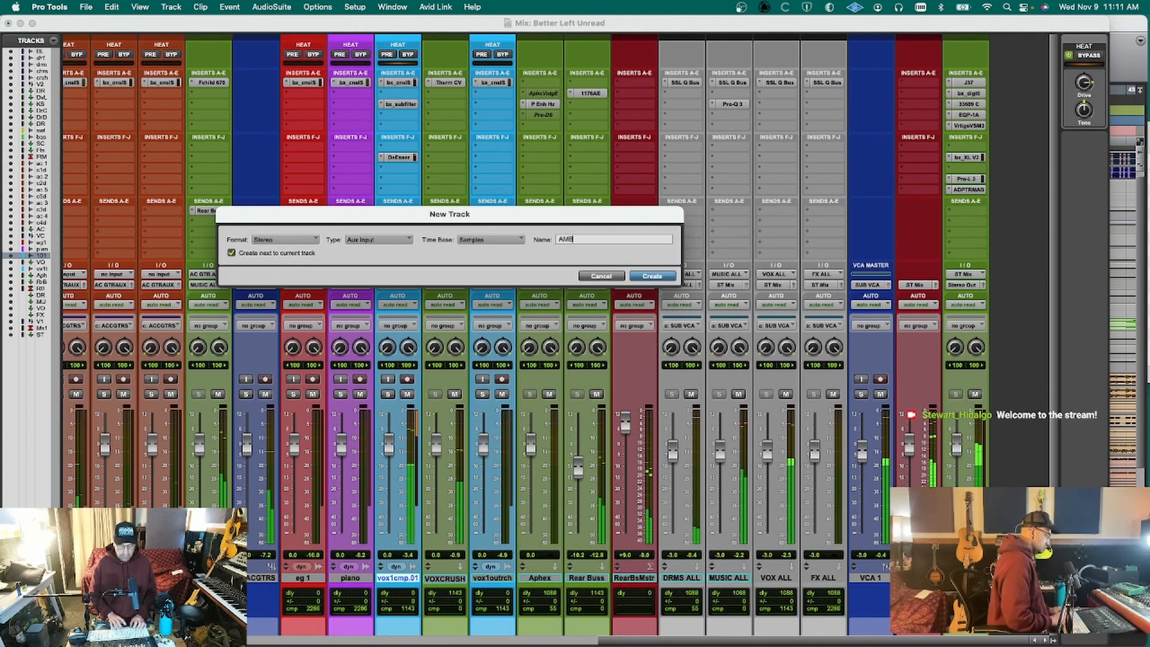
{"action": "key", "text": "Return"}
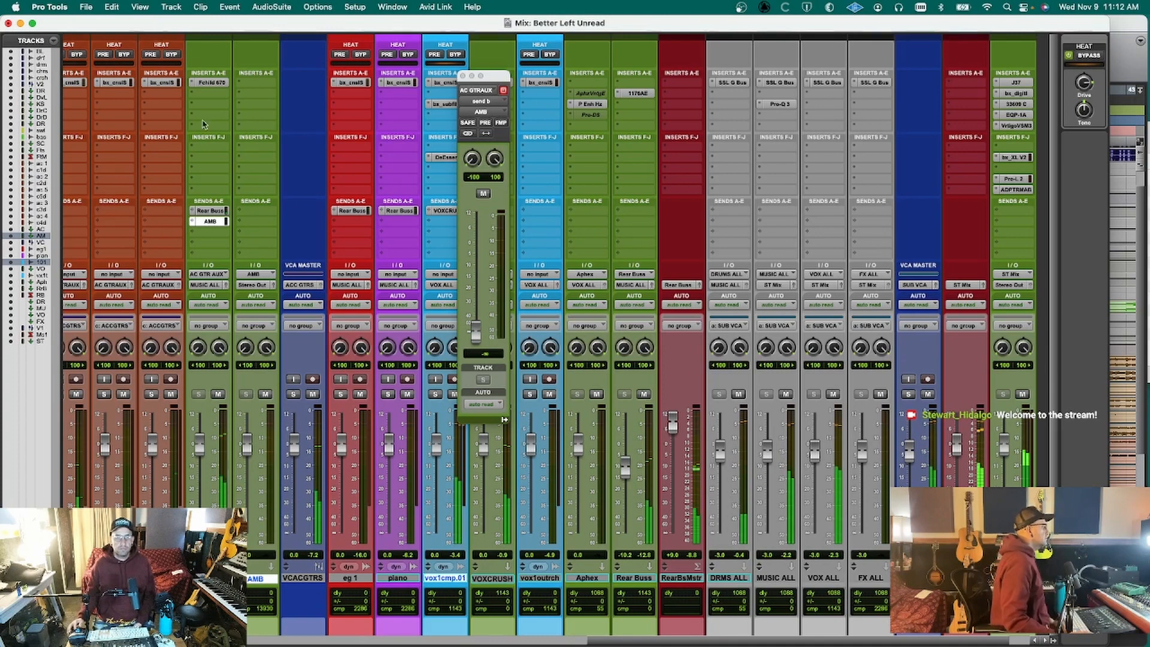
Route the output of the AMB aux track to the FX ALL stereo bus.
{"action": "left_click", "coordinate": [254, 286]}
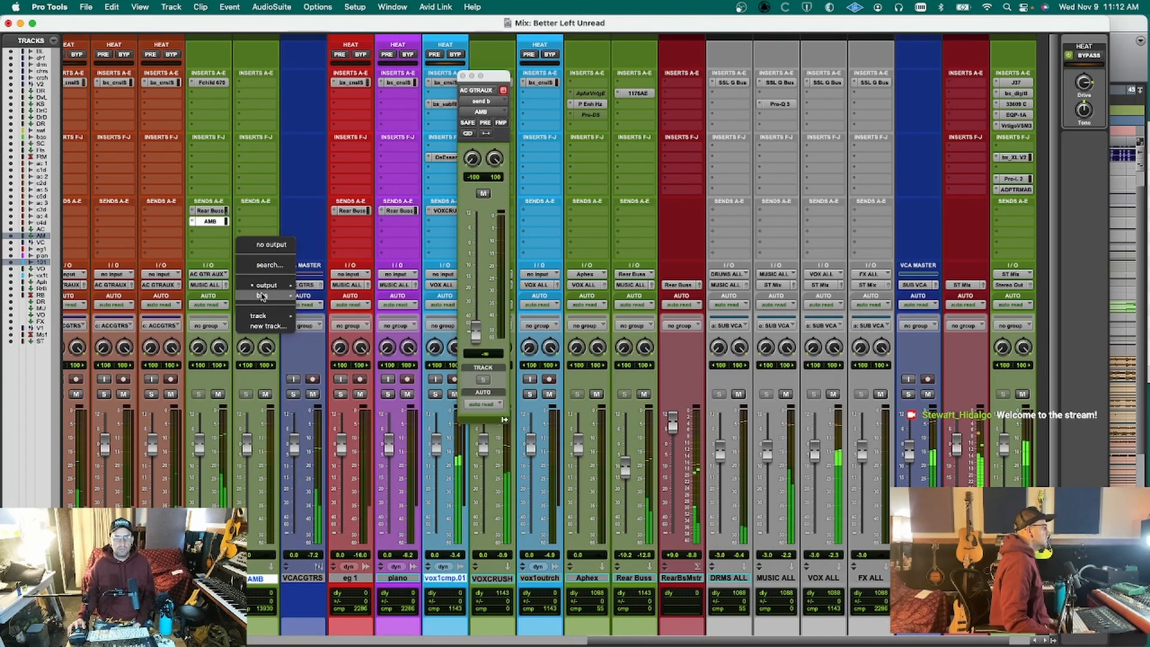
{"action": "mouse_move", "coordinate": [261, 296]}
{"action": "mouse_move", "coordinate": [344, 309]}
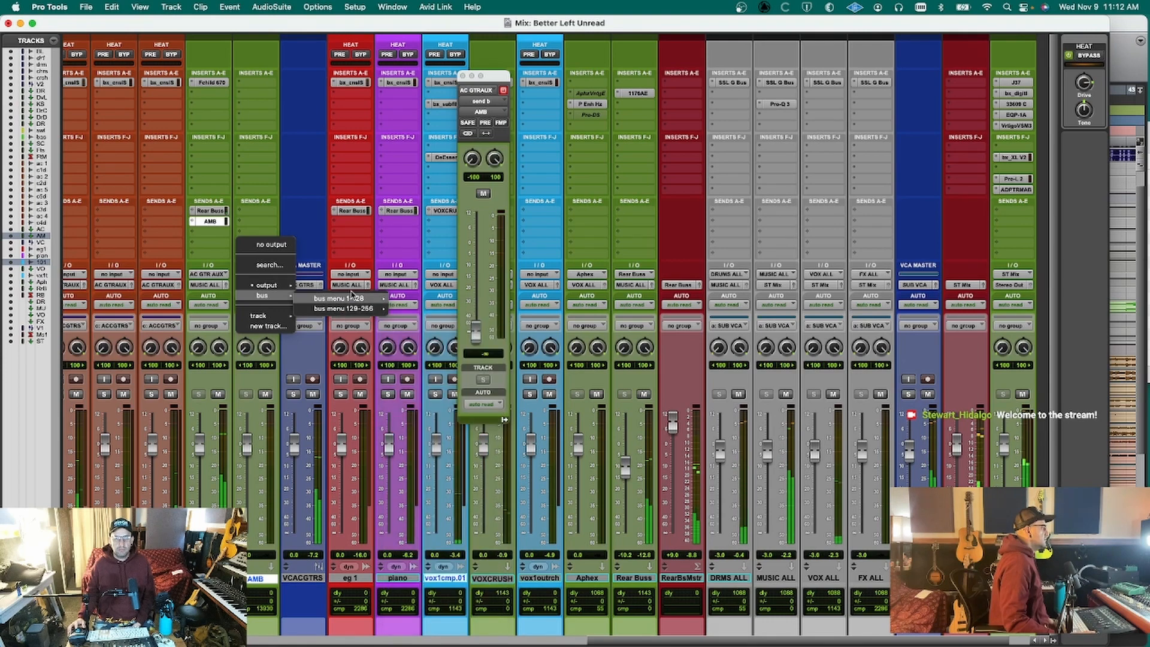
{"action": "scroll", "coordinate": [450, 321], "scroll_direction": "down", "scroll_amount": 20}
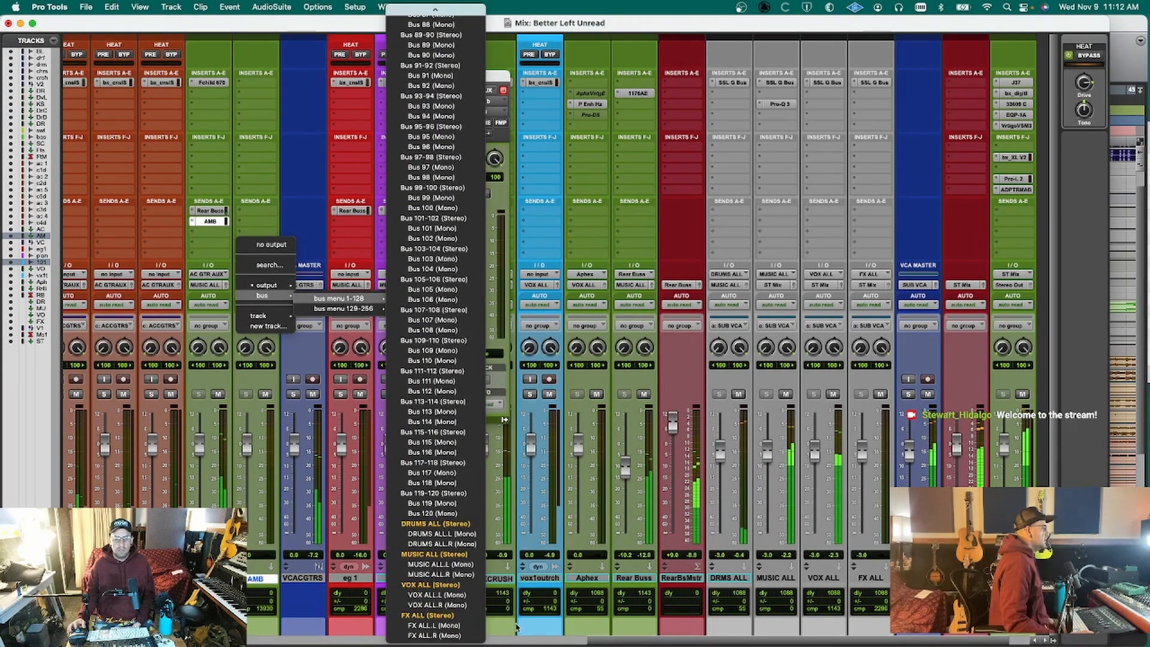
{"action": "left_click", "coordinate": [474, 617]}
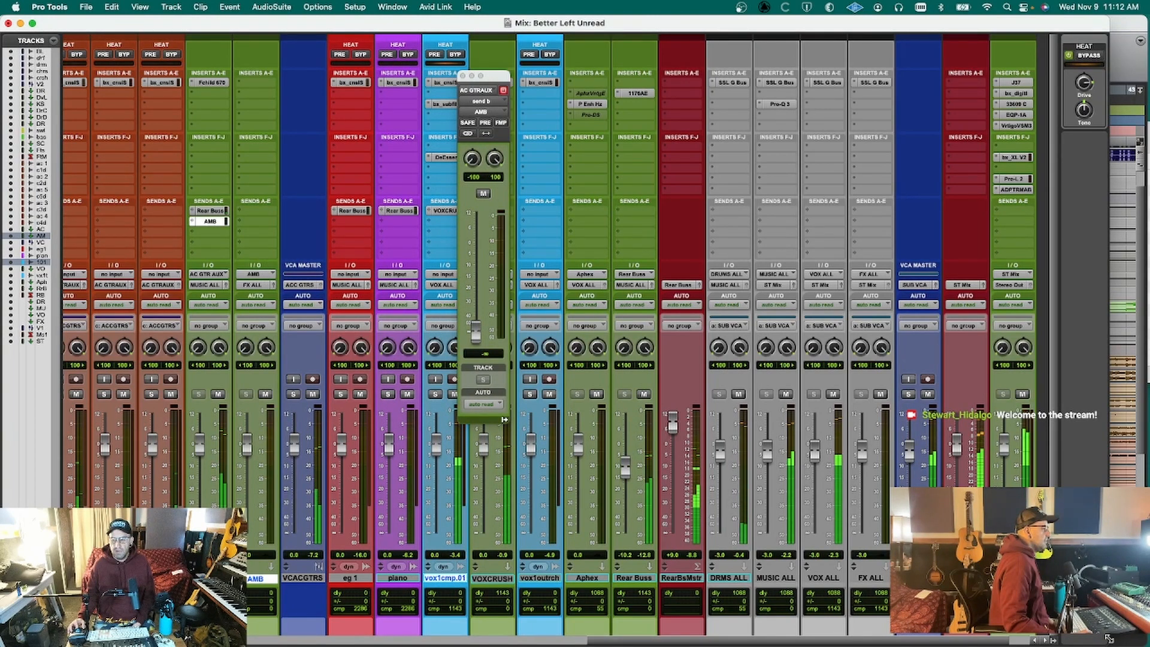
Widen the Mix window and check the mix spectrum in the ADPTR MetricAB insert on ST Mix Aux, closing it again.
{"action": "left_click_drag", "start_coordinate": [1109, 639], "coordinate": [1148, 640]}
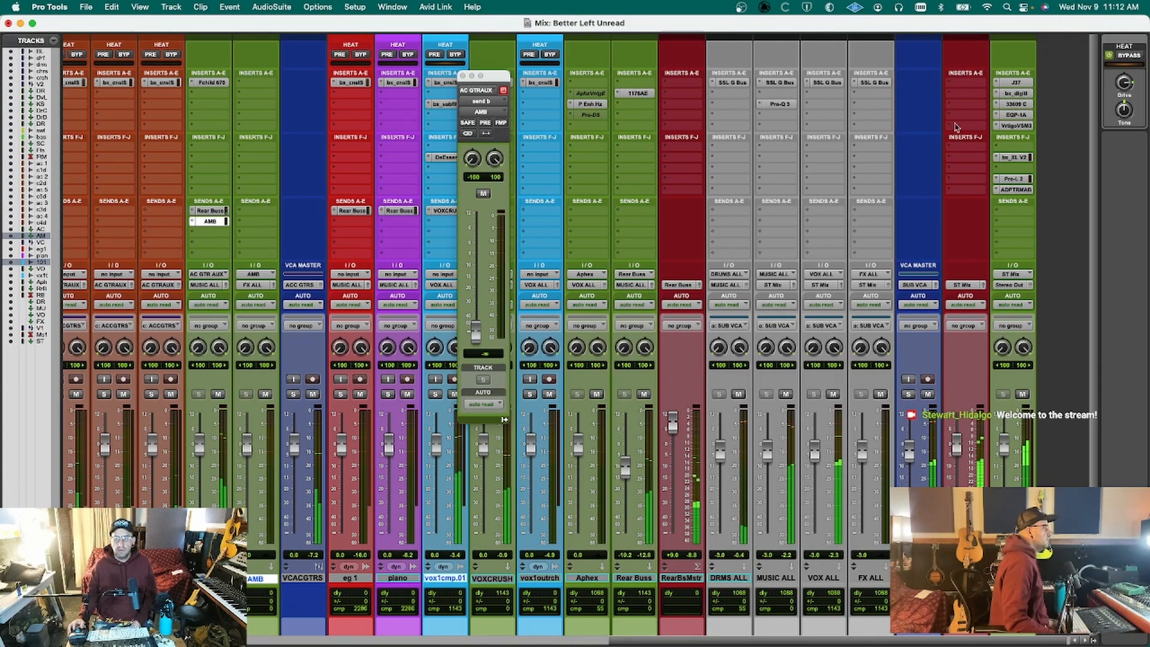
{"action": "left_click", "coordinate": [1016, 190]}
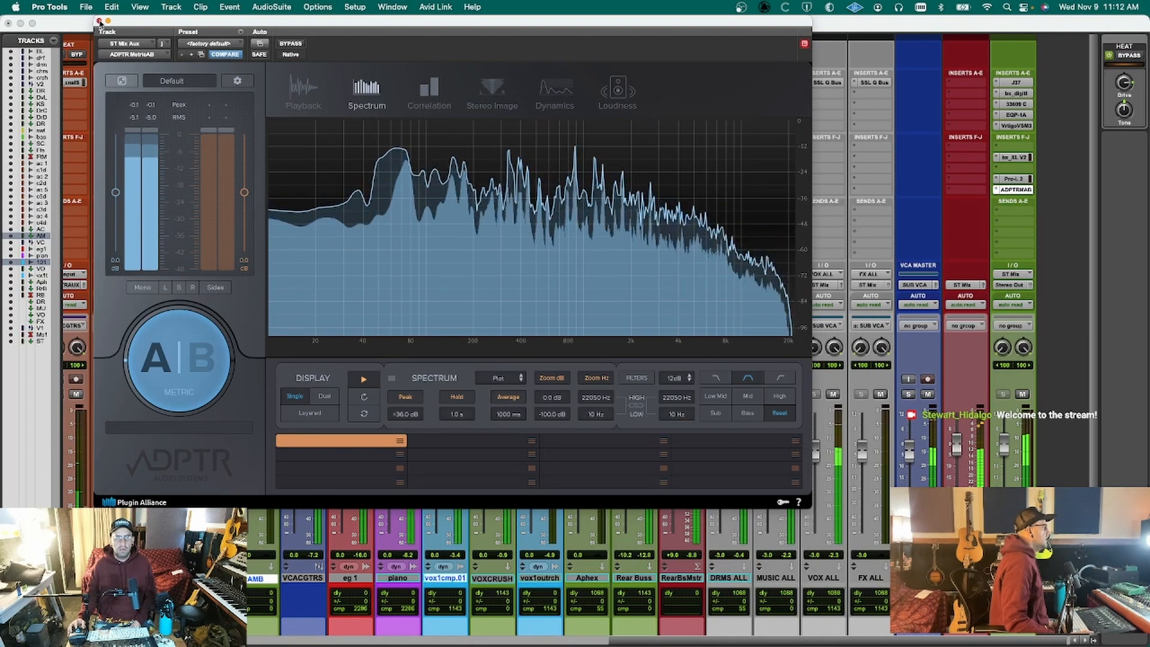
{"action": "left_click", "coordinate": [100, 22]}
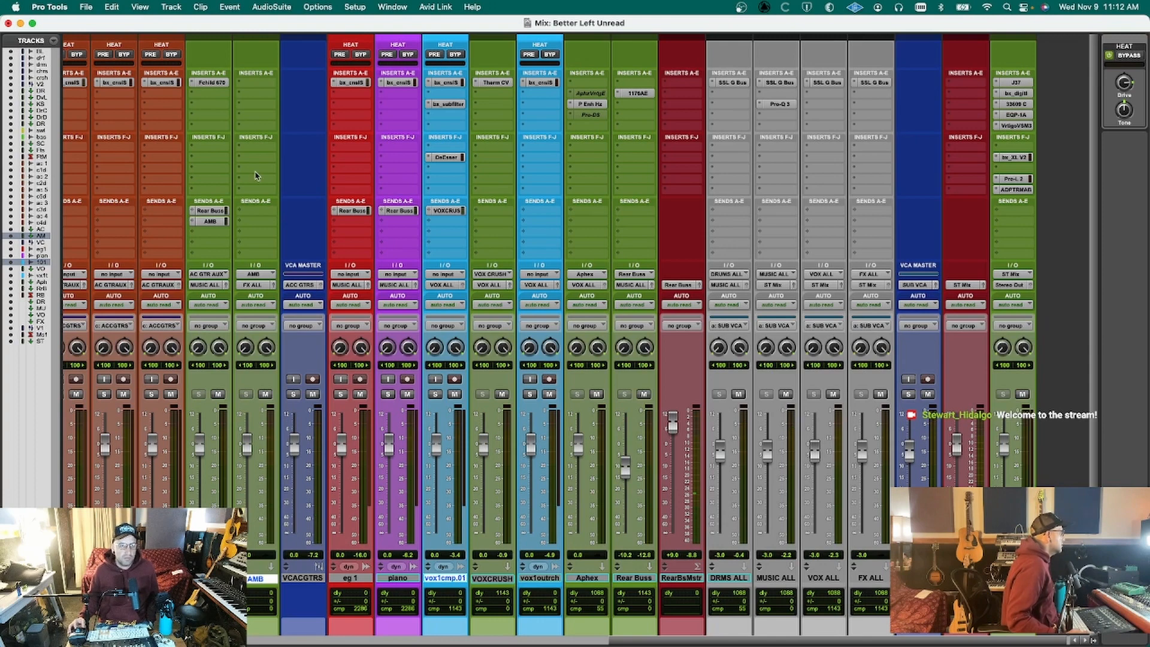
Insert the UAD Ocean Way Studios stereo plug-in in the first insert slot of the AMB aux track.
{"action": "left_click", "coordinate": [209, 221]}
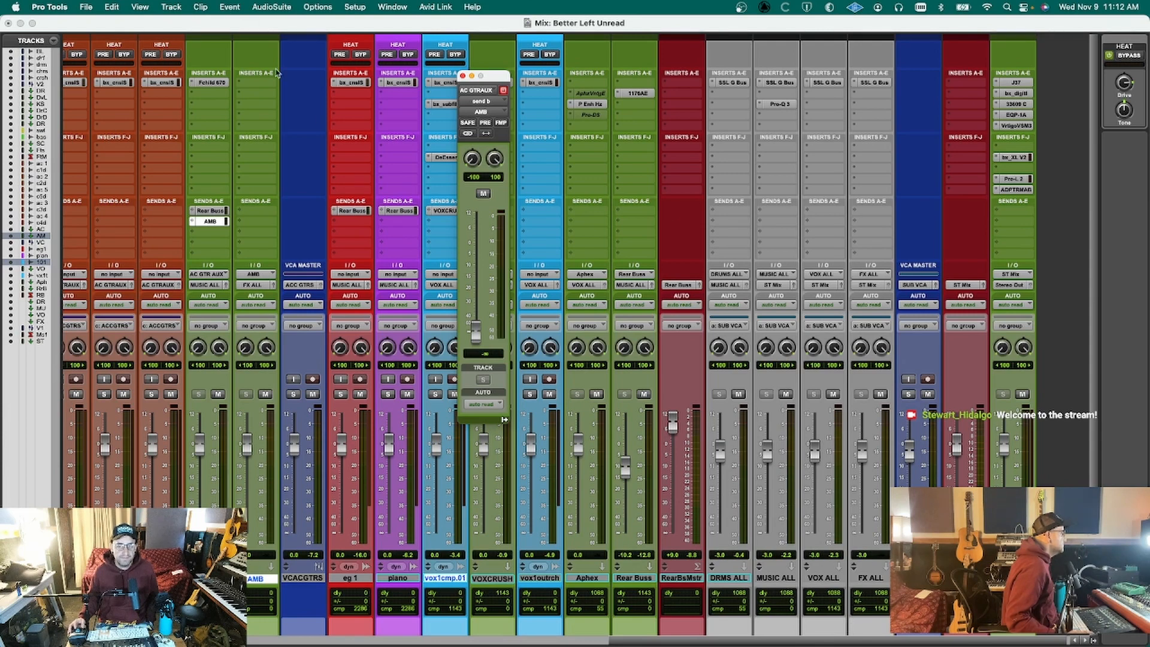
{"action": "left_click", "coordinate": [253, 84]}
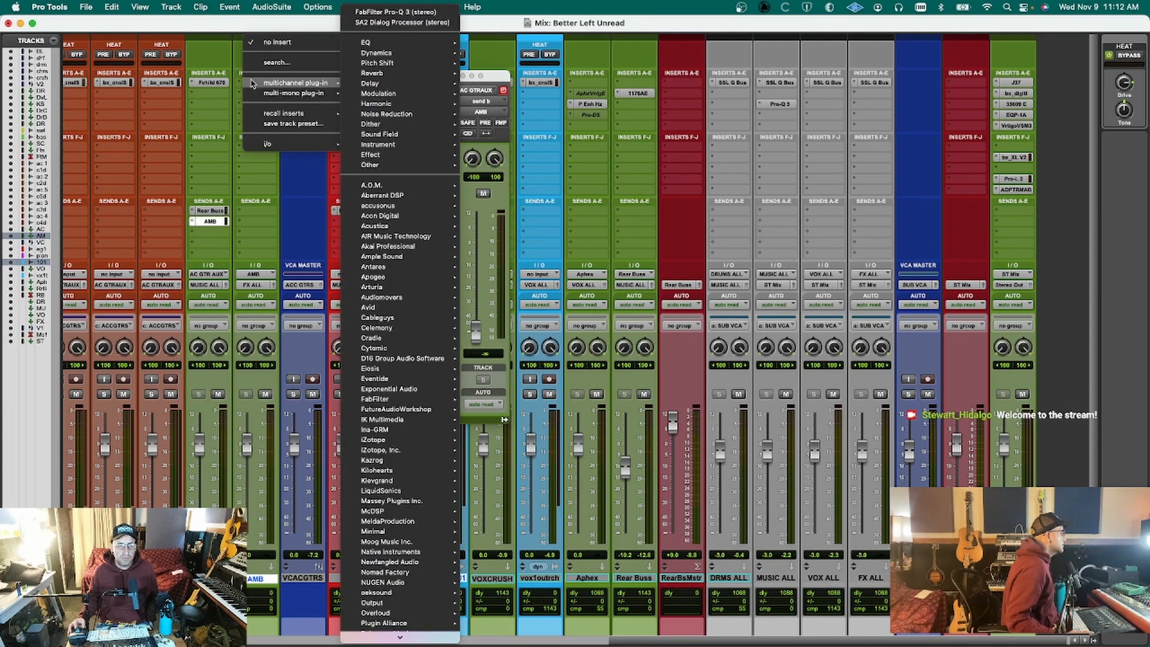
{"action": "mouse_move", "coordinate": [295, 84]}
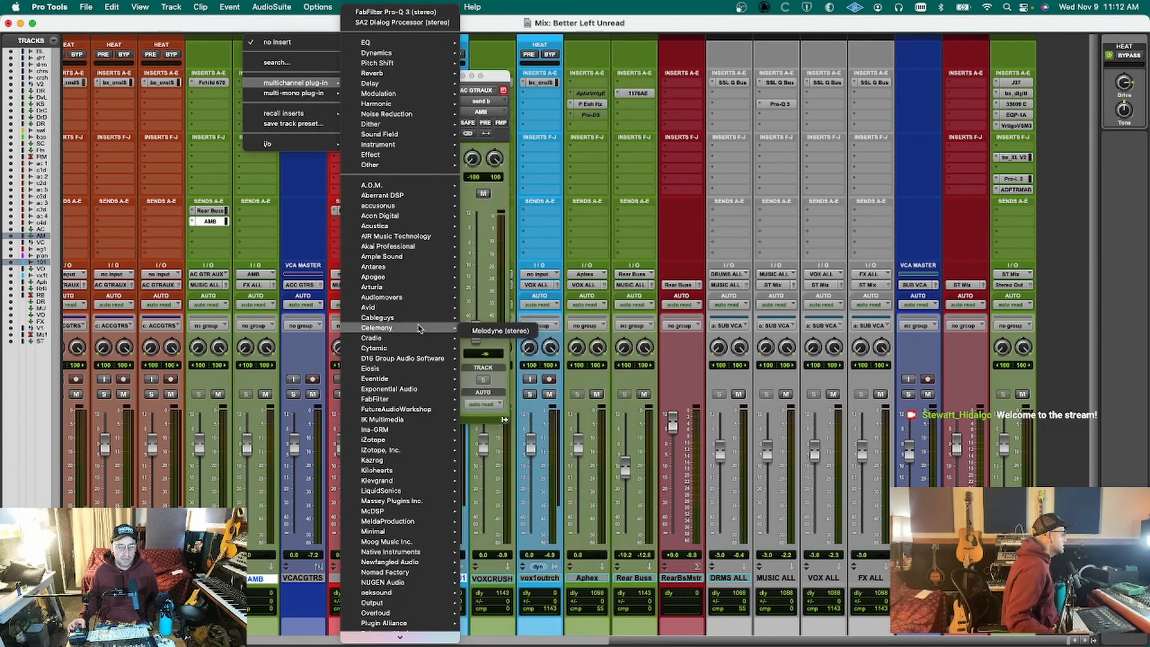
{"action": "scroll", "coordinate": [408, 419], "scroll_direction": "down", "scroll_amount": 10}
{"action": "mouse_move", "coordinate": [419, 554]}
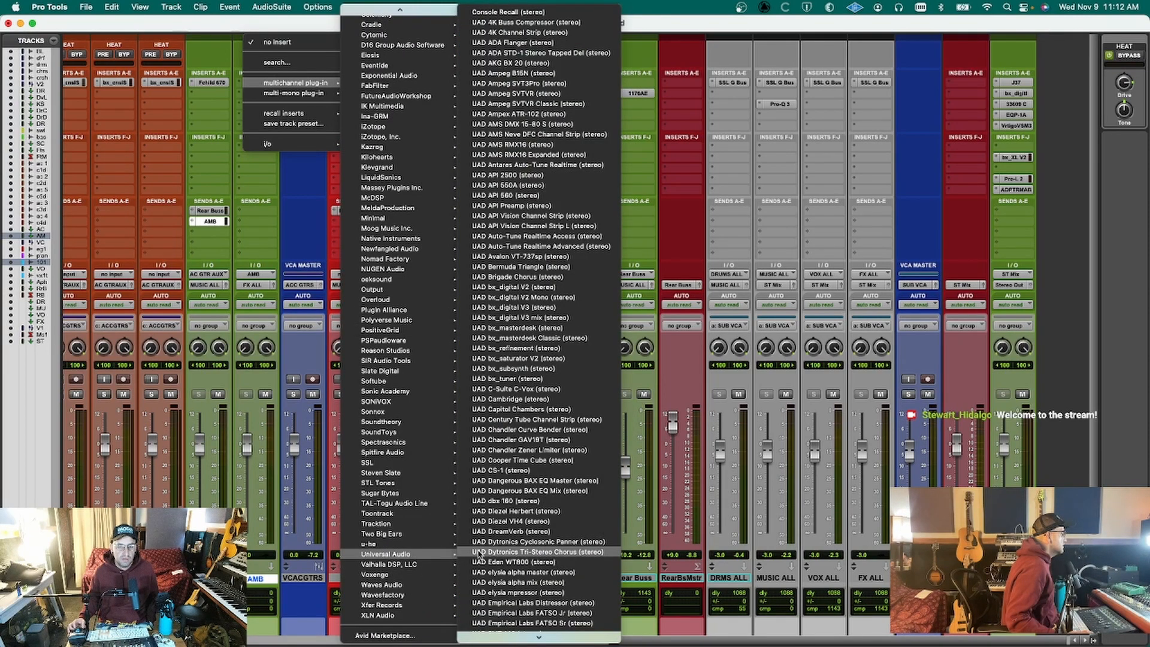
{"action": "scroll", "coordinate": [479, 555], "scroll_direction": "down", "scroll_amount": 2}
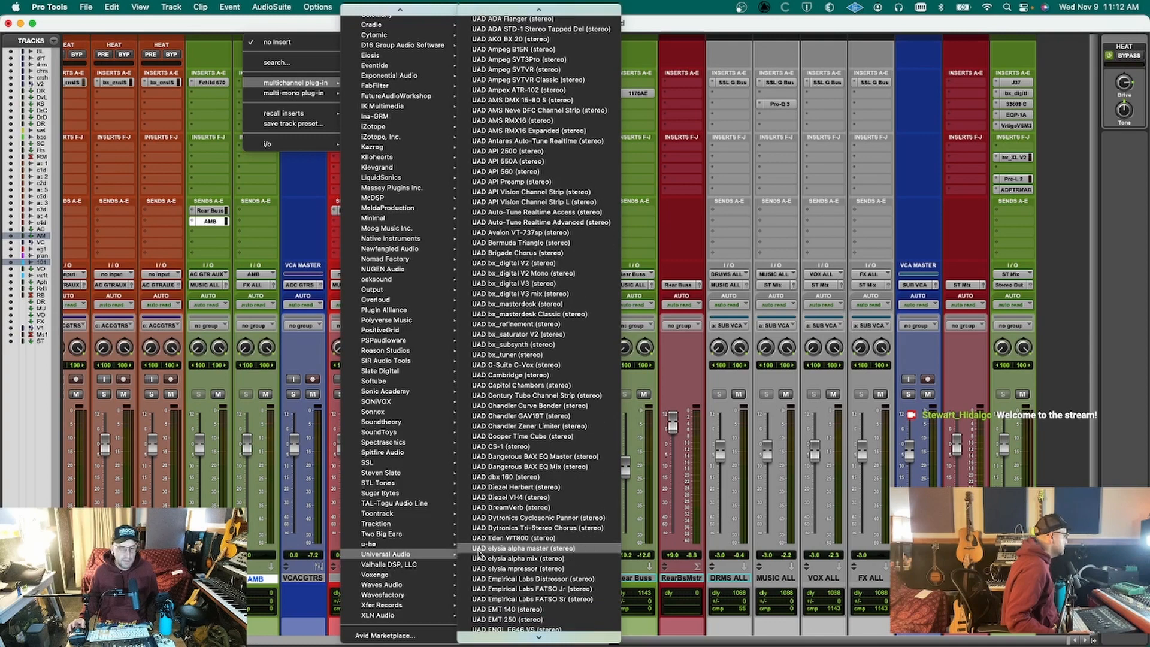
{"action": "scroll", "coordinate": [482, 556], "scroll_direction": "down", "scroll_amount": 15}
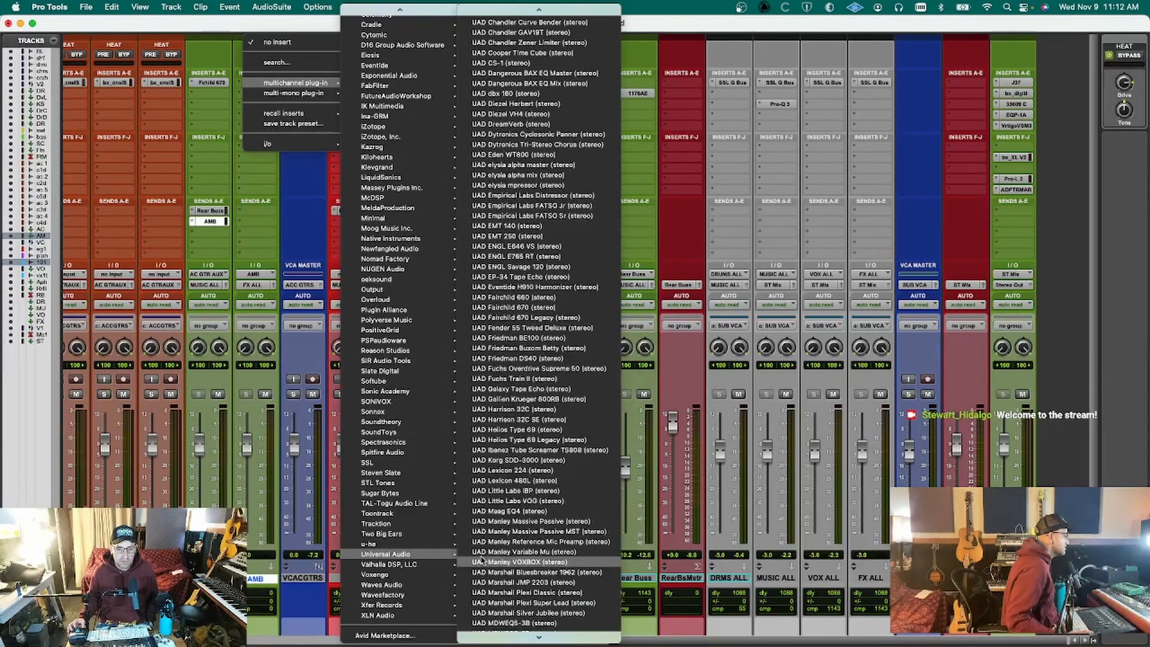
{"action": "scroll", "coordinate": [590, 569], "scroll_direction": "down", "scroll_amount": 3}
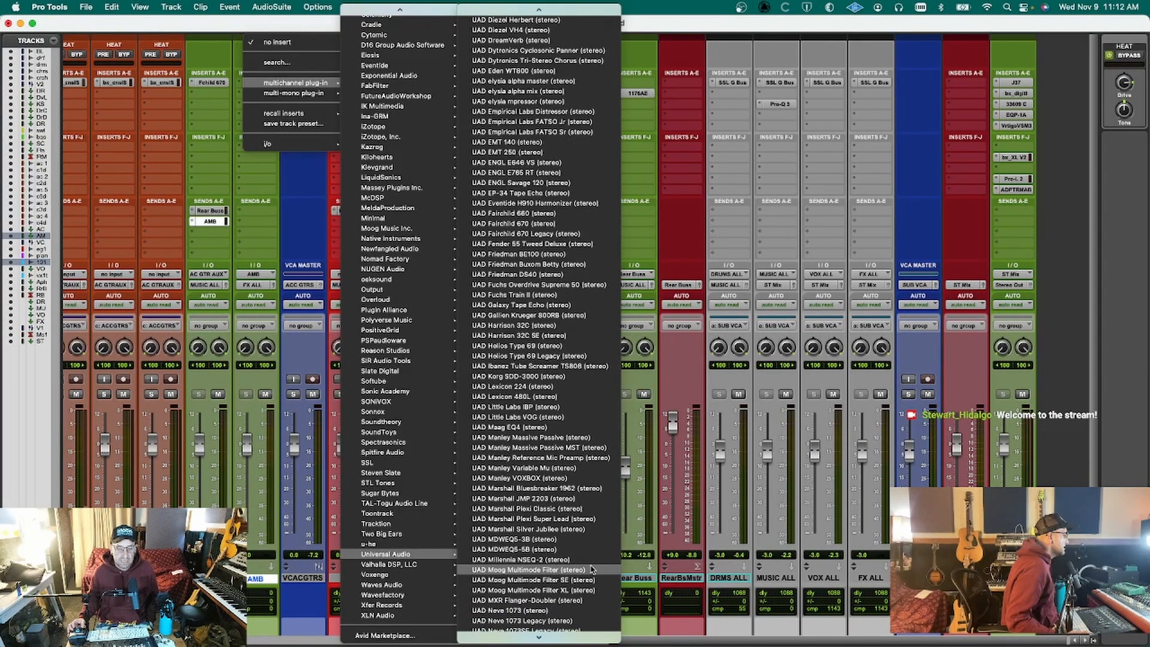
{"action": "scroll", "coordinate": [592, 569], "scroll_direction": "down", "scroll_amount": 6}
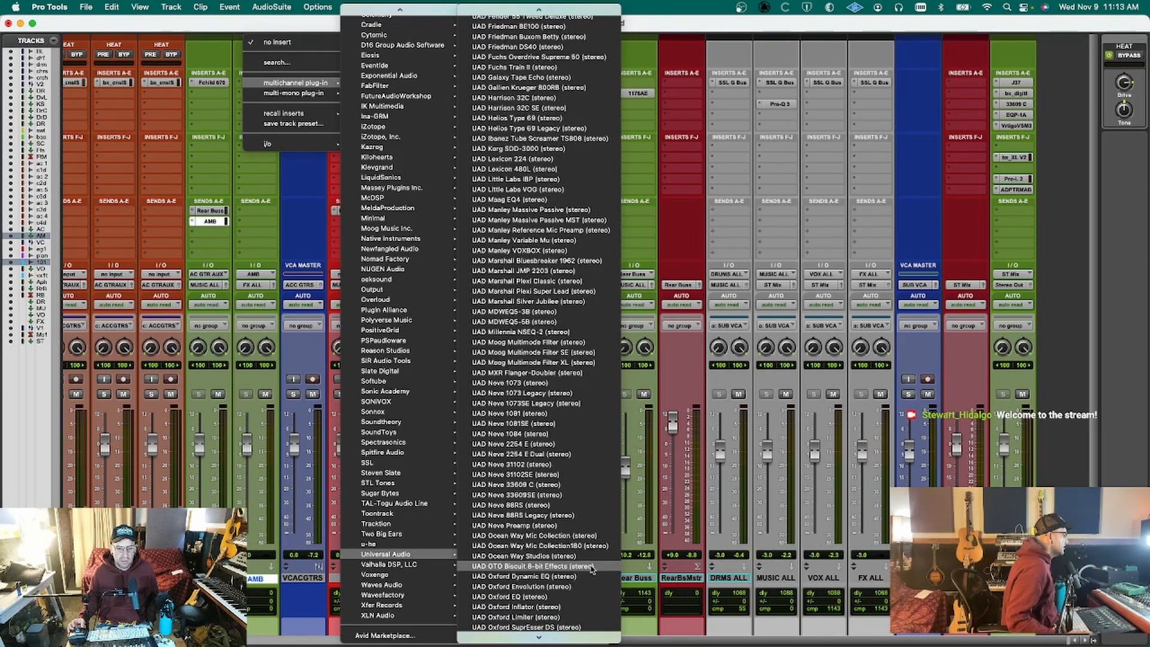
{"action": "scroll", "coordinate": [591, 569], "scroll_direction": "down", "scroll_amount": 2}
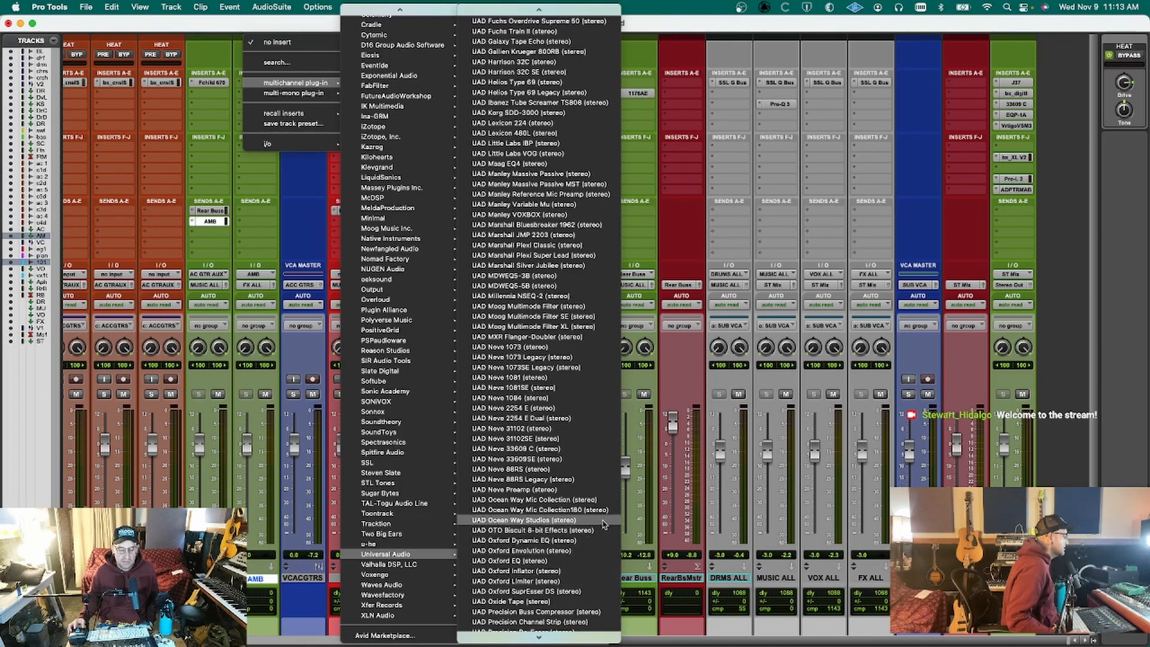
{"action": "left_click", "coordinate": [603, 524]}
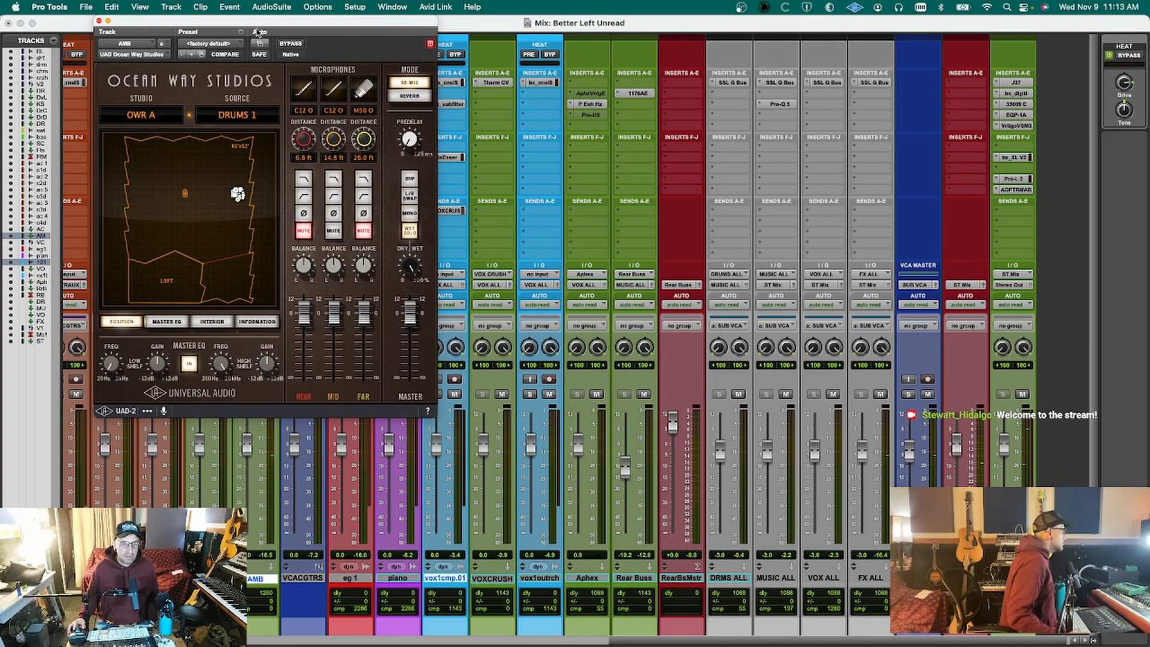
Load the REVERB OWA Guitar preset in Ocean Way Studios and close its window.
{"action": "left_click_drag", "start_coordinate": [269, 27], "coordinate": [573, 4]}
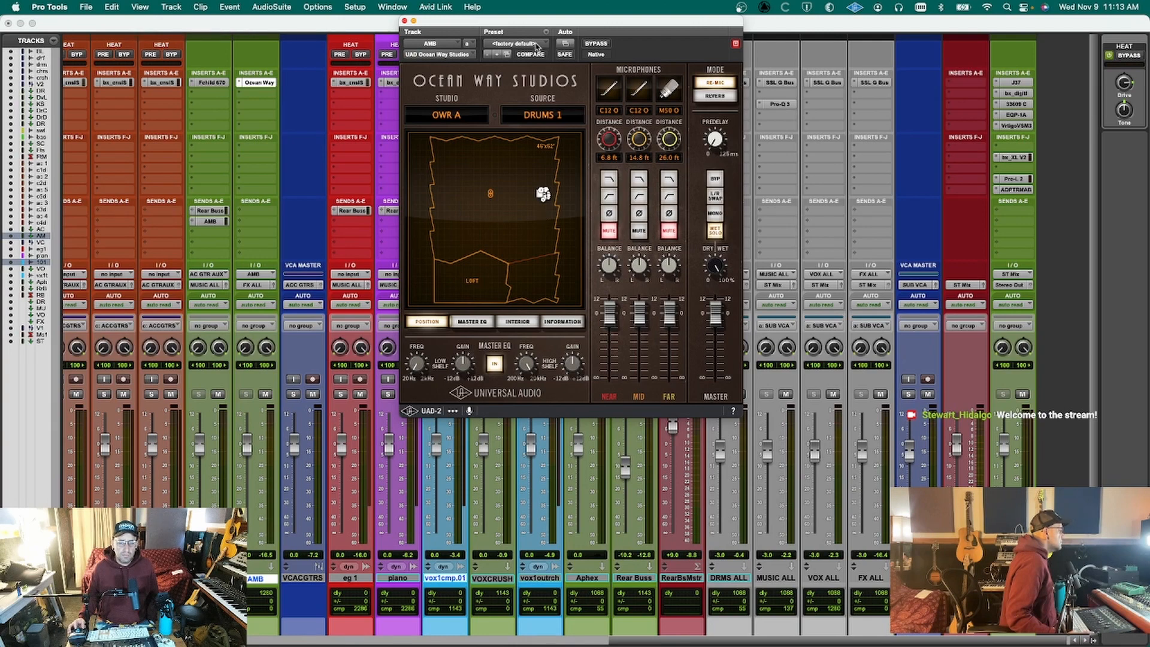
{"action": "left_click", "coordinate": [536, 46]}
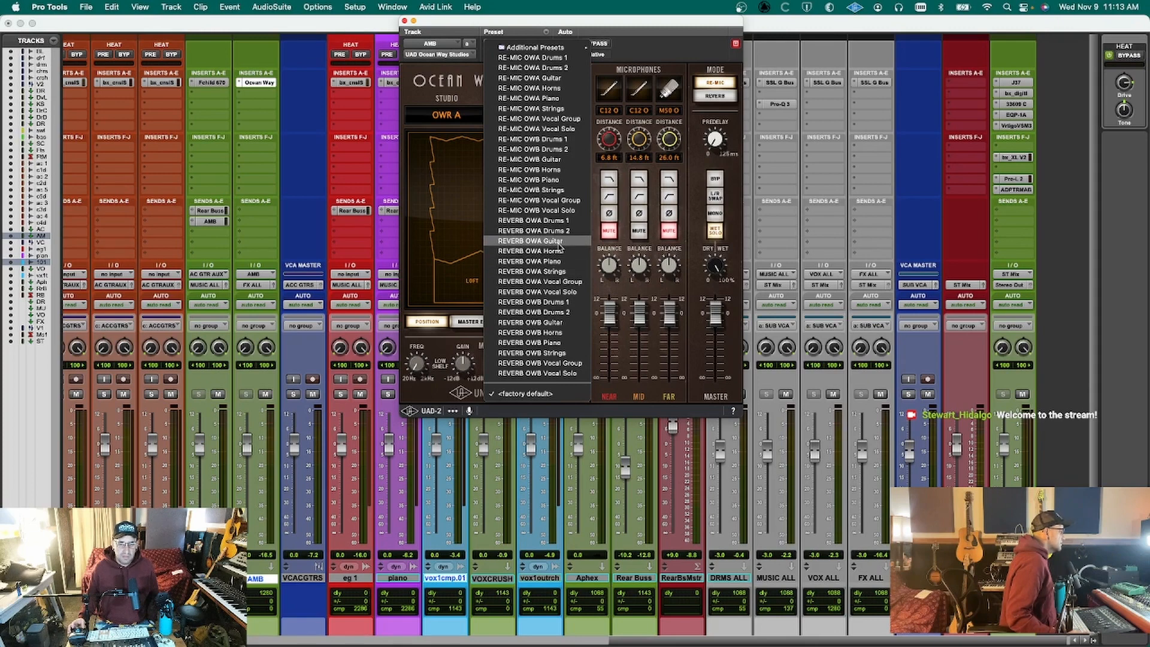
{"action": "key", "text": "Escape"}
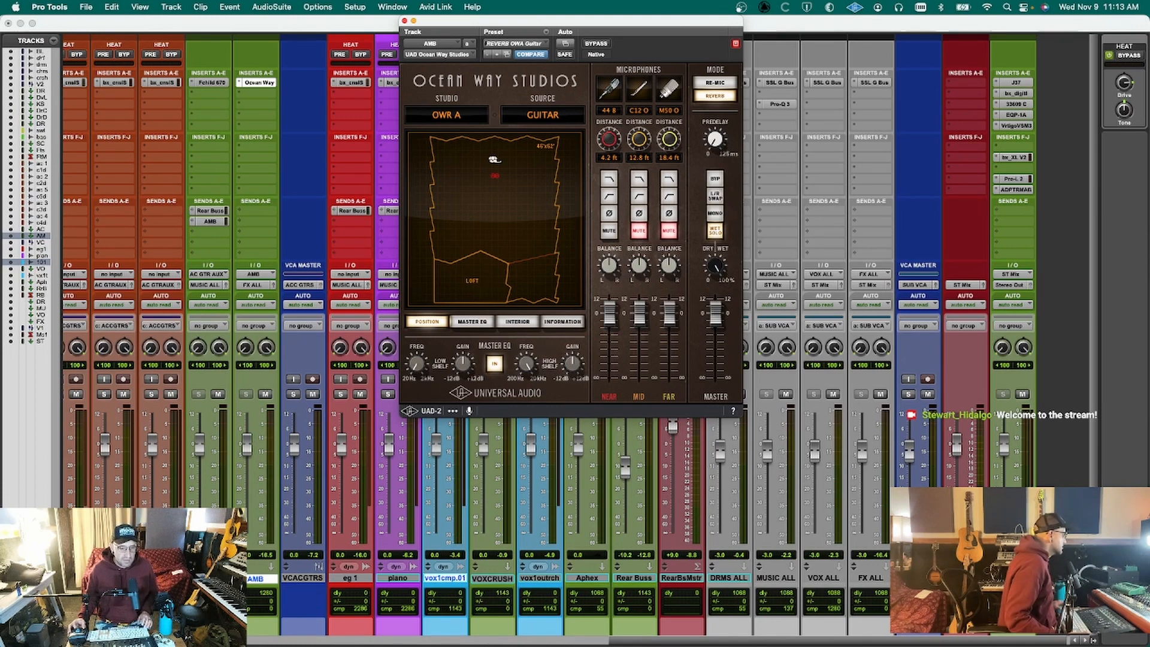
{"action": "left_click", "coordinate": [257, 82]}
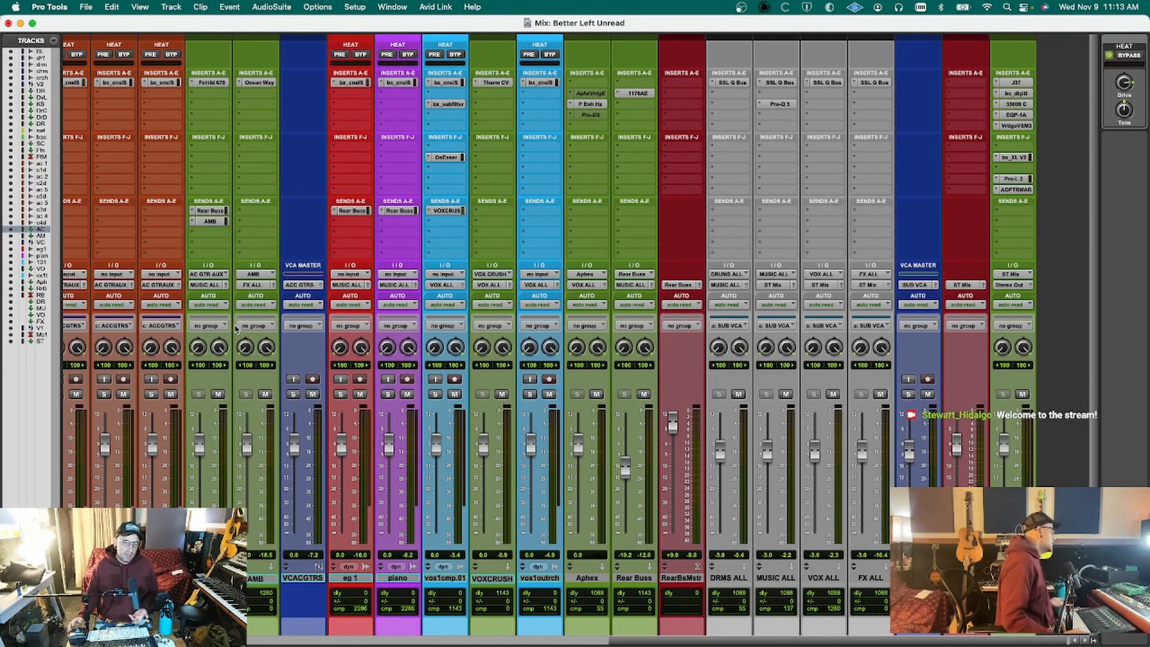
Move Ocean Way Studios to insert slot B on AMB and insert a stereo EQ3 7-Band in slot A ahead of it.
{"action": "left_click", "coordinate": [258, 82]}
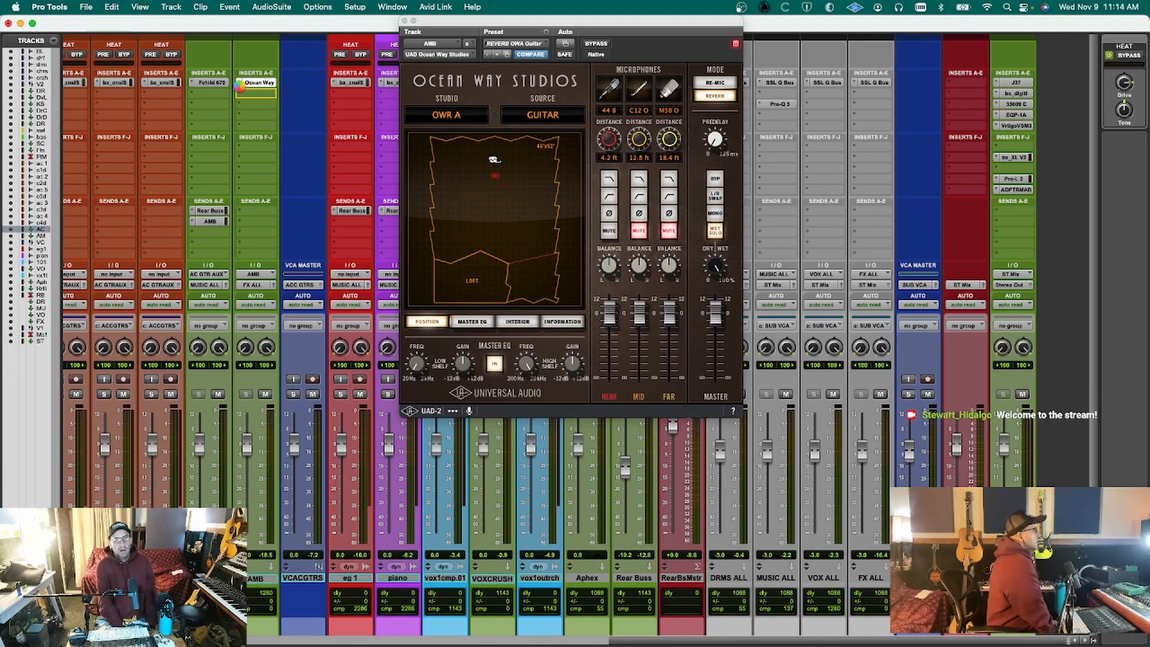
{"action": "left_click_drag", "start_coordinate": [240, 86], "coordinate": [241, 90]}
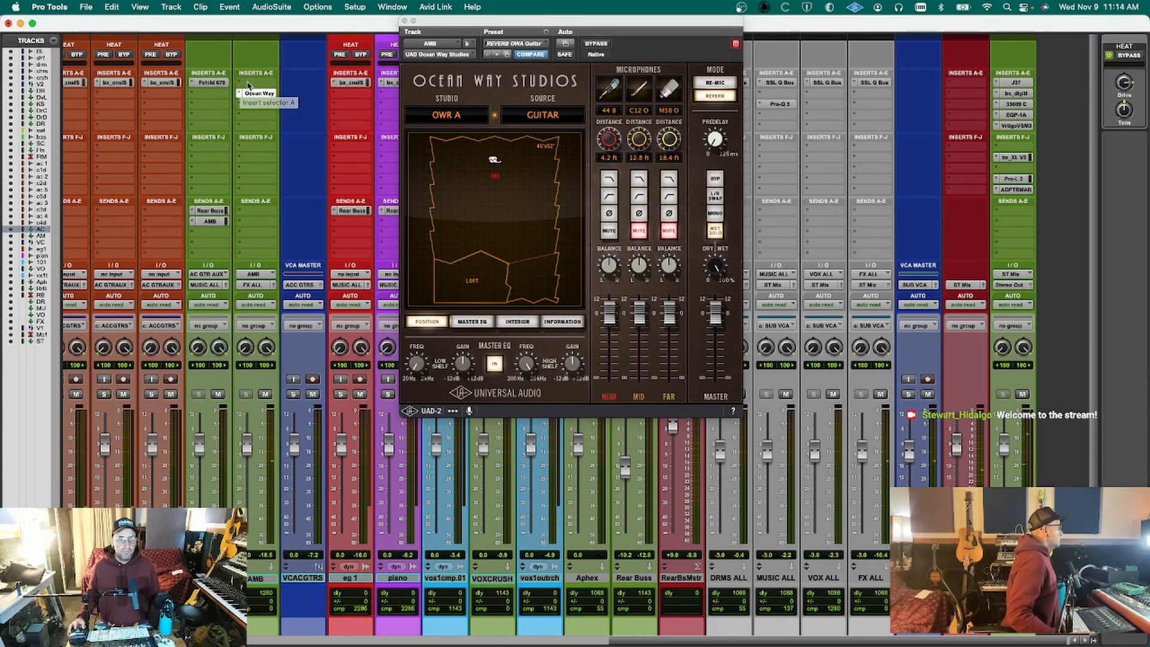
{"action": "left_click", "coordinate": [240, 90]}
{"action": "mouse_move", "coordinate": [323, 83]}
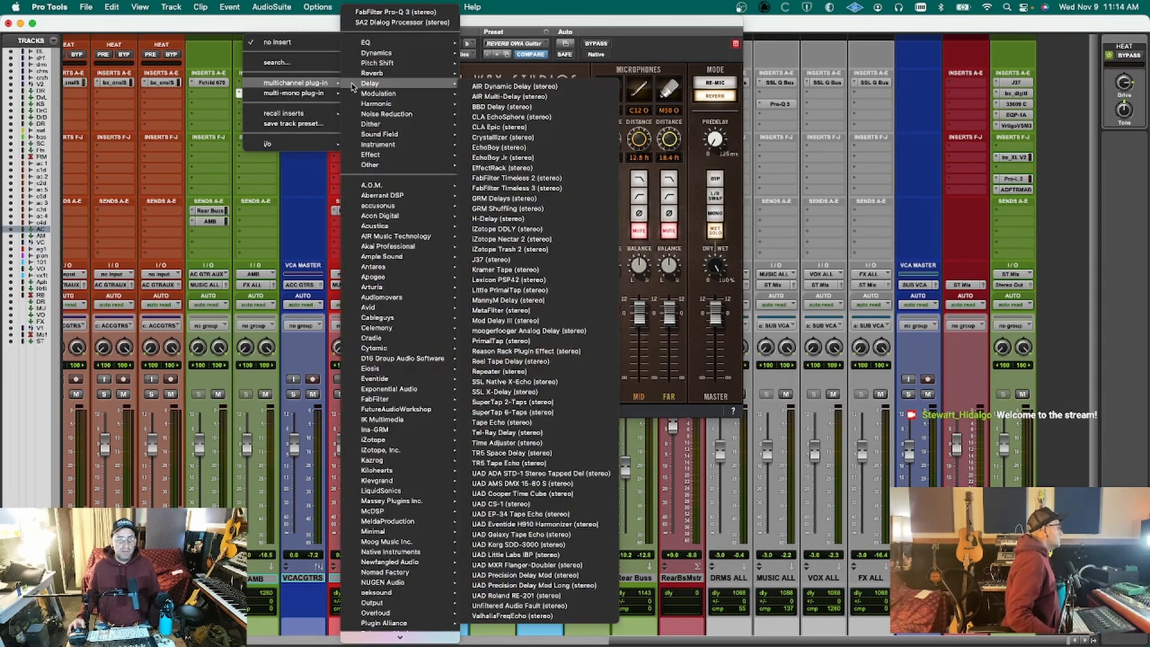
{"action": "mouse_move", "coordinate": [390, 42]}
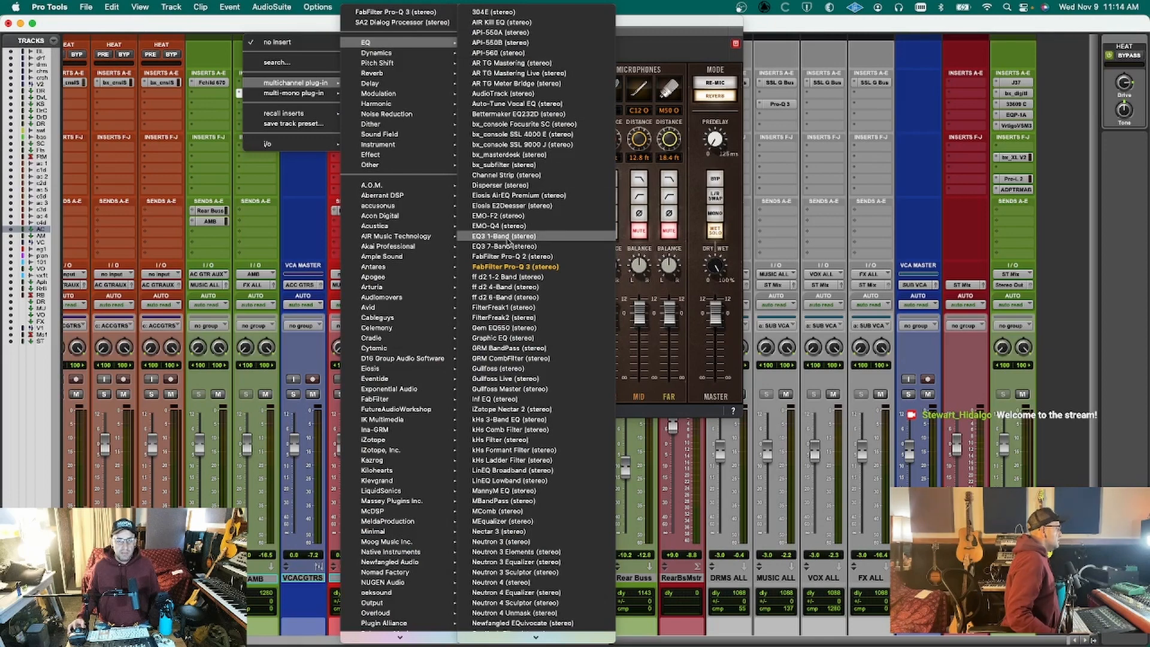
{"action": "left_click", "coordinate": [504, 246]}
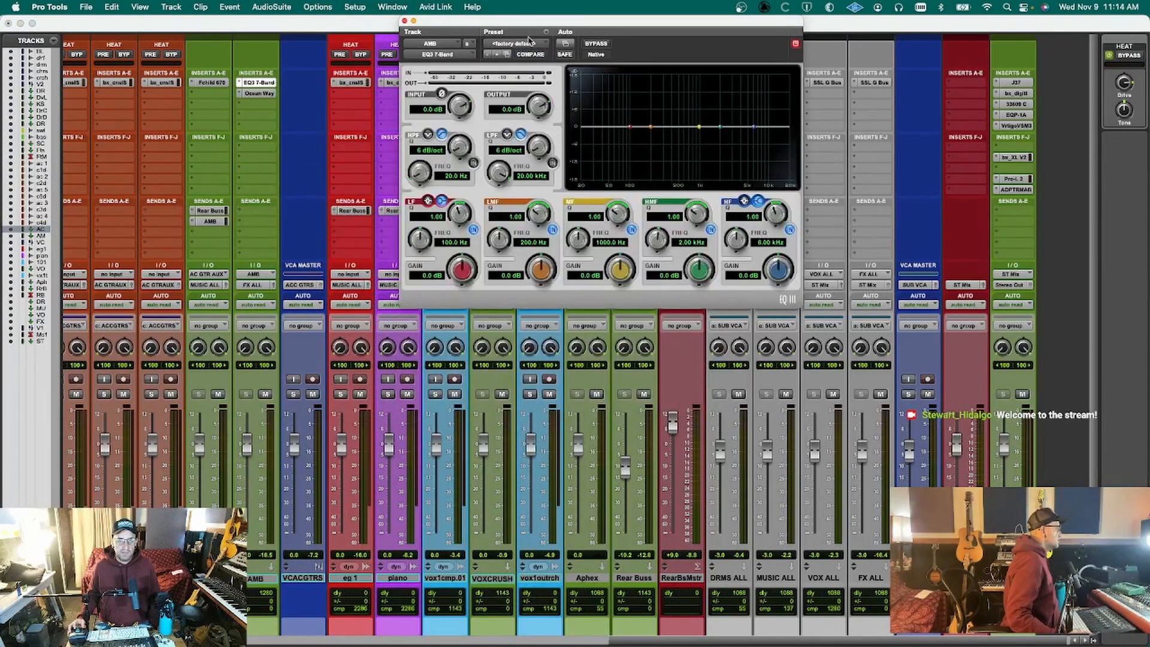
Load the FX EQ preset in the EQ3 7-Band on the AMB track.
{"action": "left_click", "coordinate": [527, 44]}
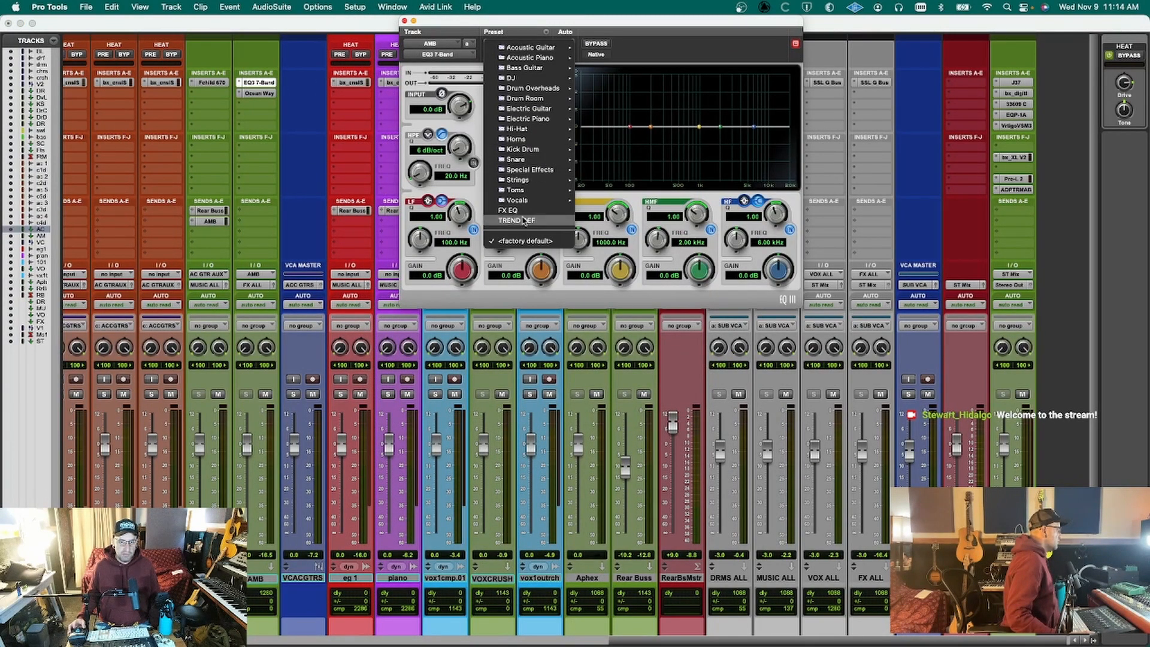
{"action": "left_click", "coordinate": [522, 213]}
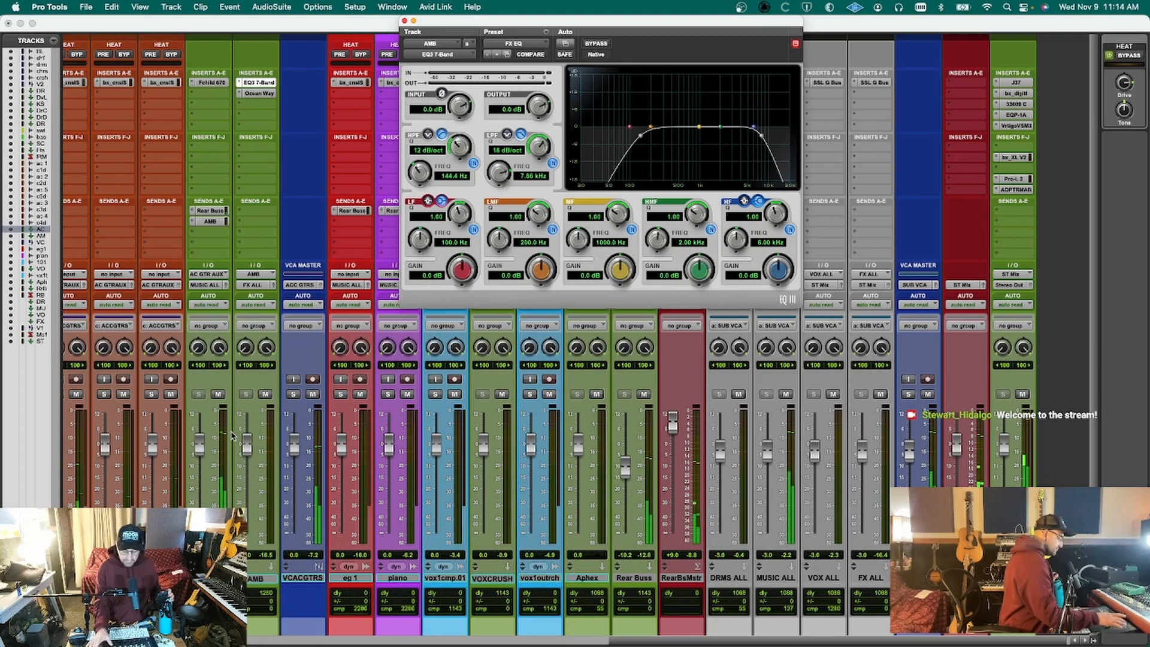
{"action": "scroll", "coordinate": [233, 436], "scroll_direction": "right", "scroll_amount": 1}
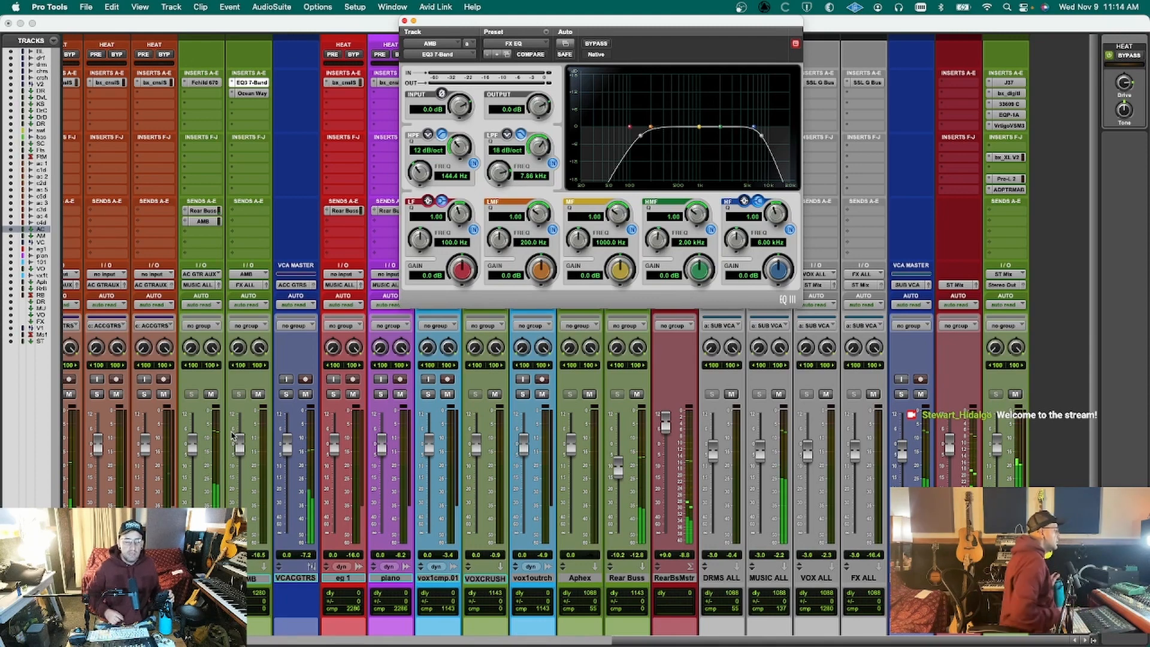
Audition the AC GTR AUX send to AMB between +12.0 dB and fully off, and set its level to about -6.8 dB.
{"action": "left_click", "coordinate": [202, 221]}
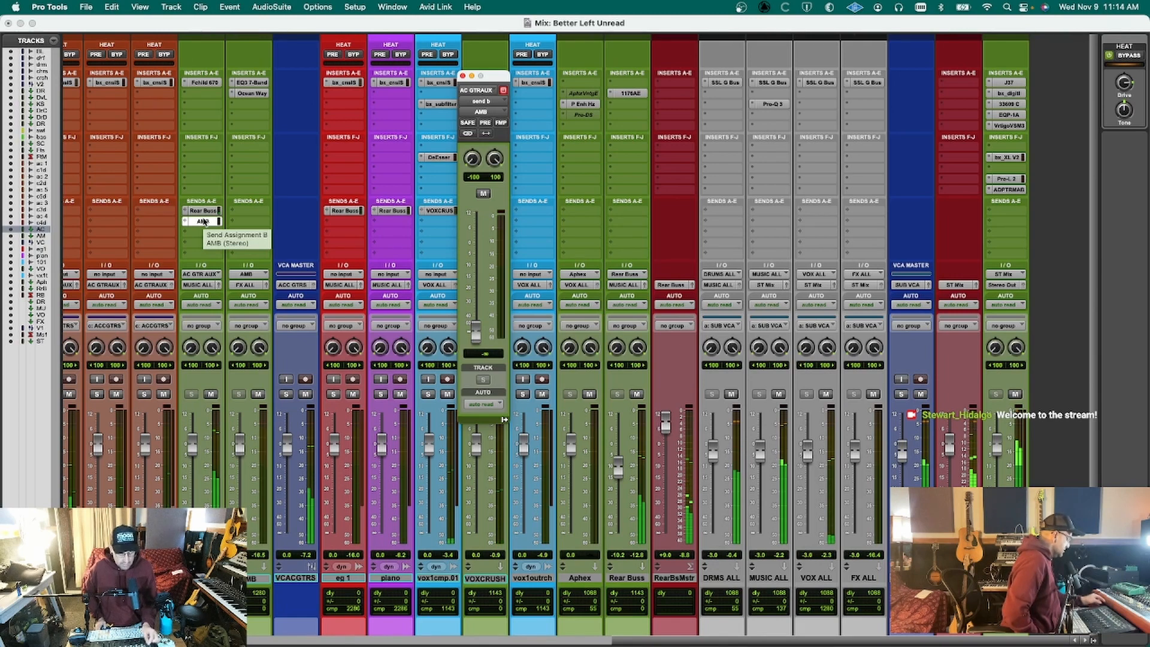
{"action": "left_click", "coordinate": [204, 222]}
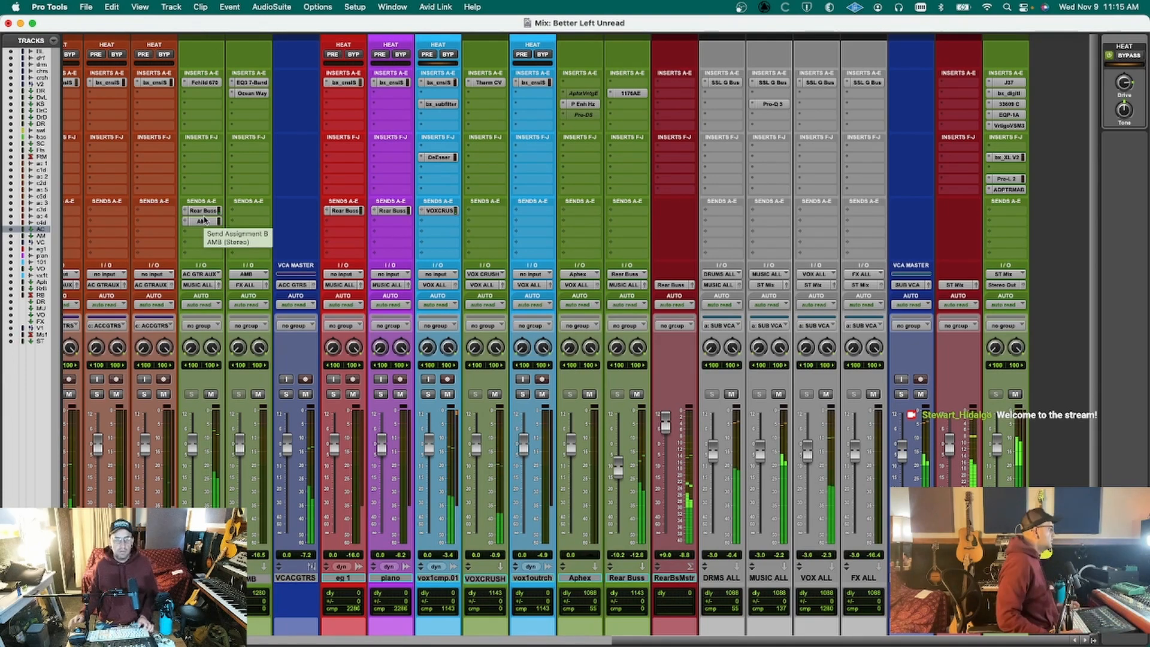
{"action": "left_click", "coordinate": [203, 220]}
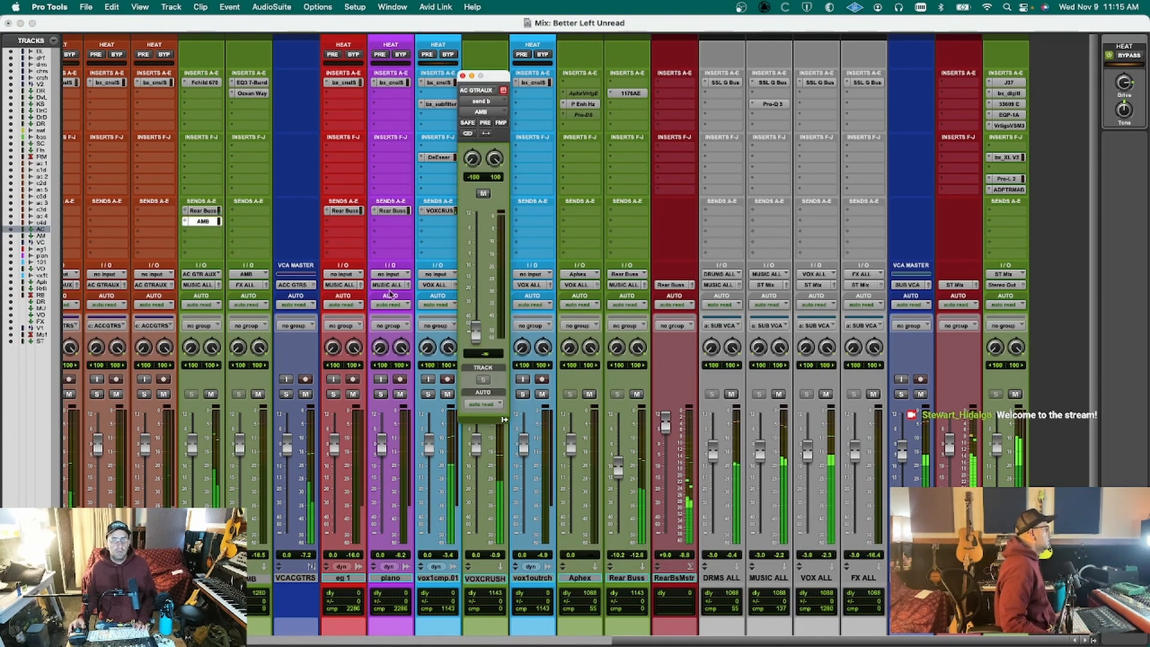
{"action": "left_click_drag", "start_coordinate": [478, 289], "coordinate": [477, 210]}
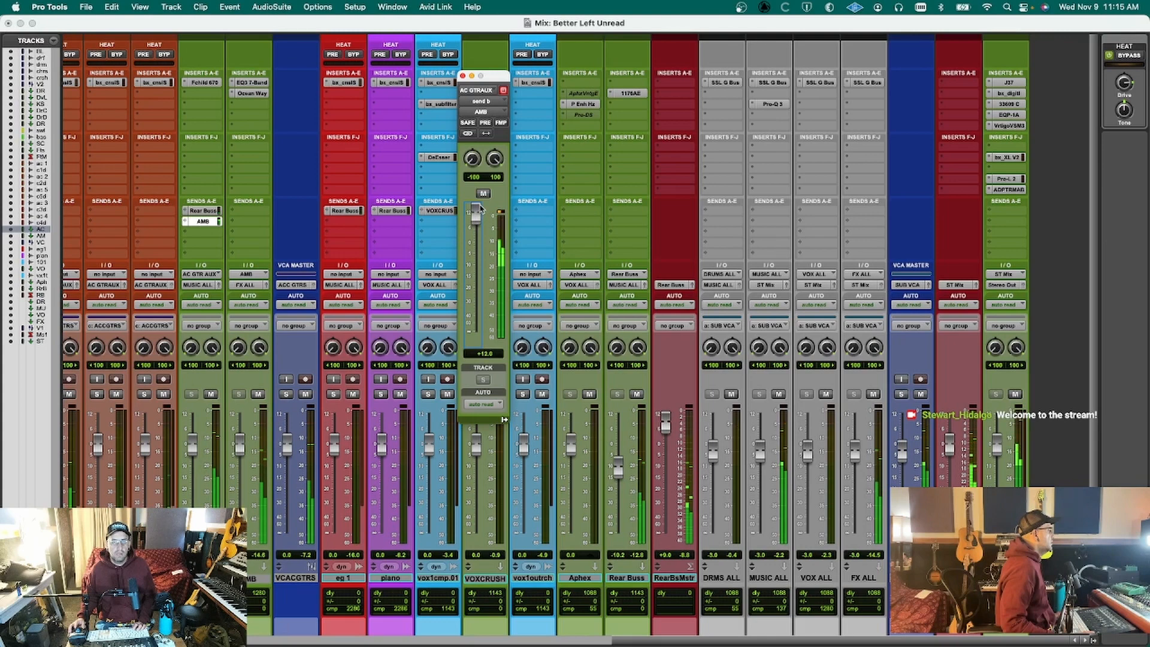
{"action": "left_click", "coordinate": [260, 393]}
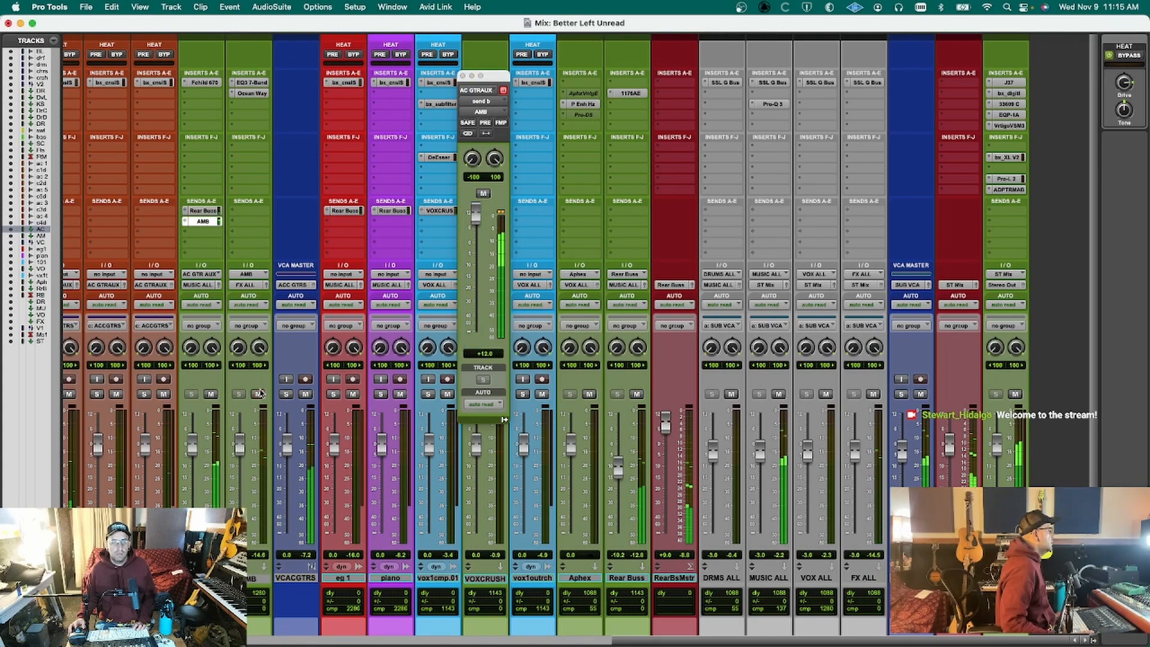
{"action": "left_click", "coordinate": [474, 222]}
{"action": "left_click_drag", "start_coordinate": [473, 222], "coordinate": [474, 341]}
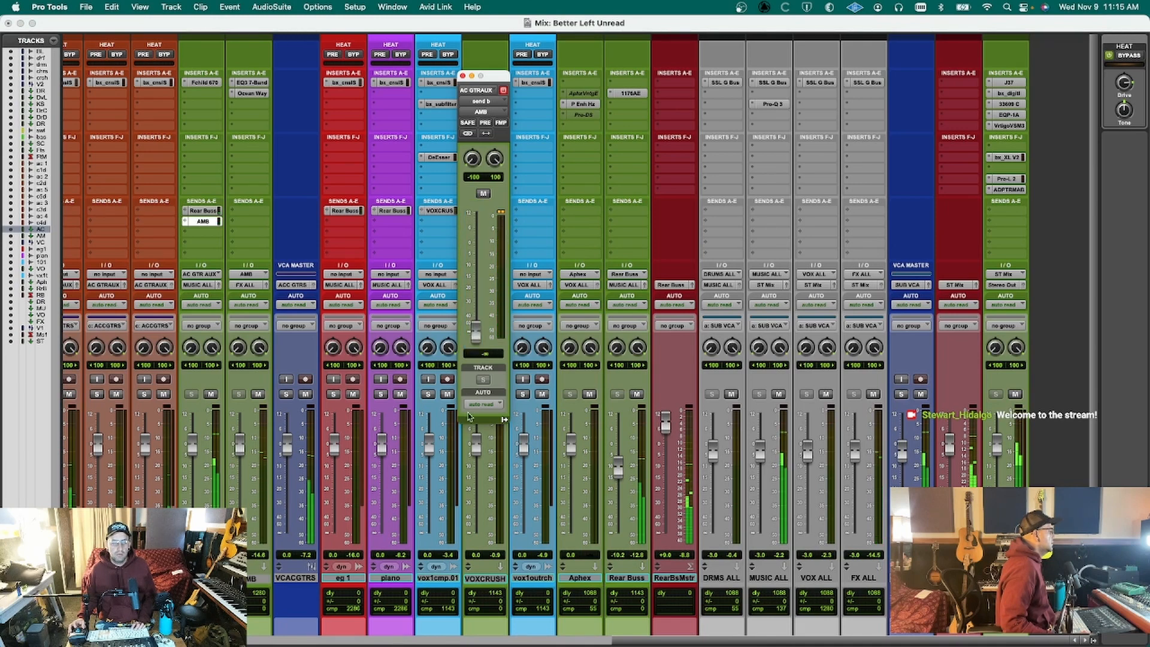
{"action": "left_click_drag", "start_coordinate": [476, 332], "coordinate": [476, 259]}
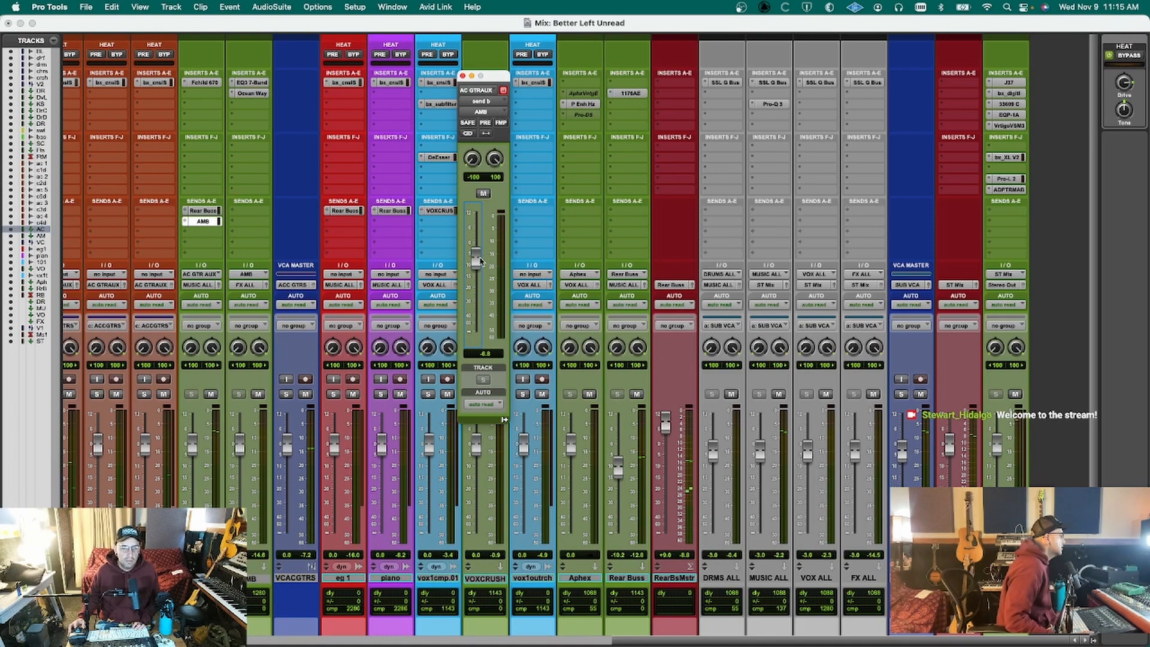
In Ocean Way Studios on AMB, mute the near microphone and unmute the far microphone, keeping the mid microphone muted.
{"action": "left_click", "coordinate": [249, 93]}
{"action": "left_click_drag", "start_coordinate": [1149, 25], "coordinate": [803, 35]}
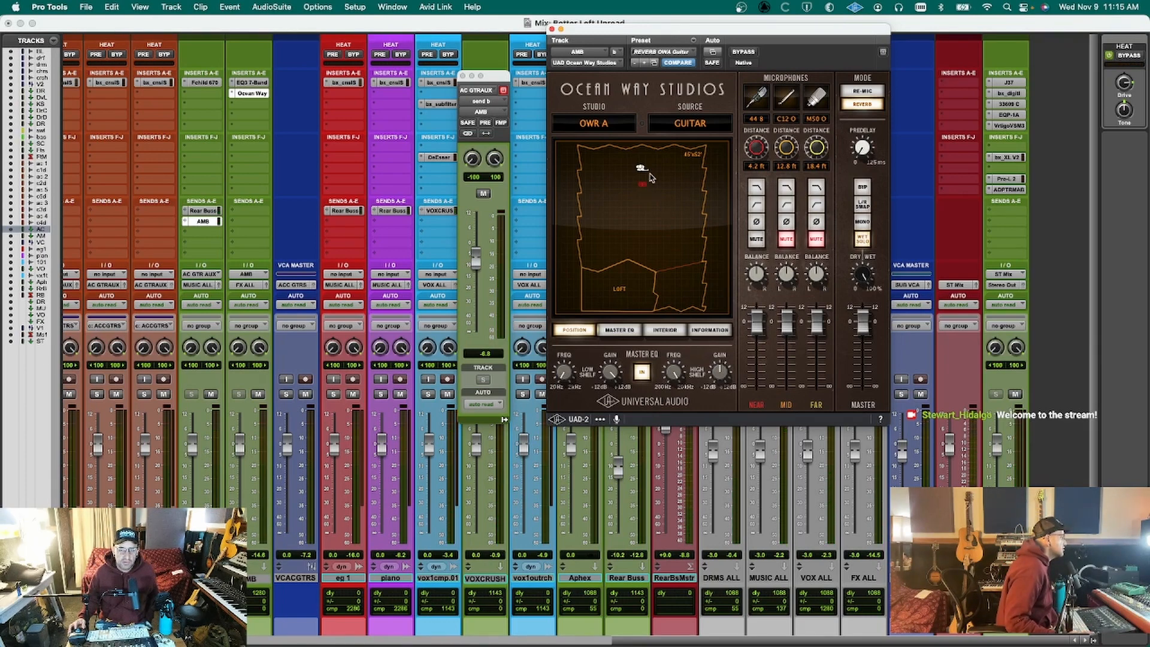
{"action": "left_click", "coordinate": [757, 239]}
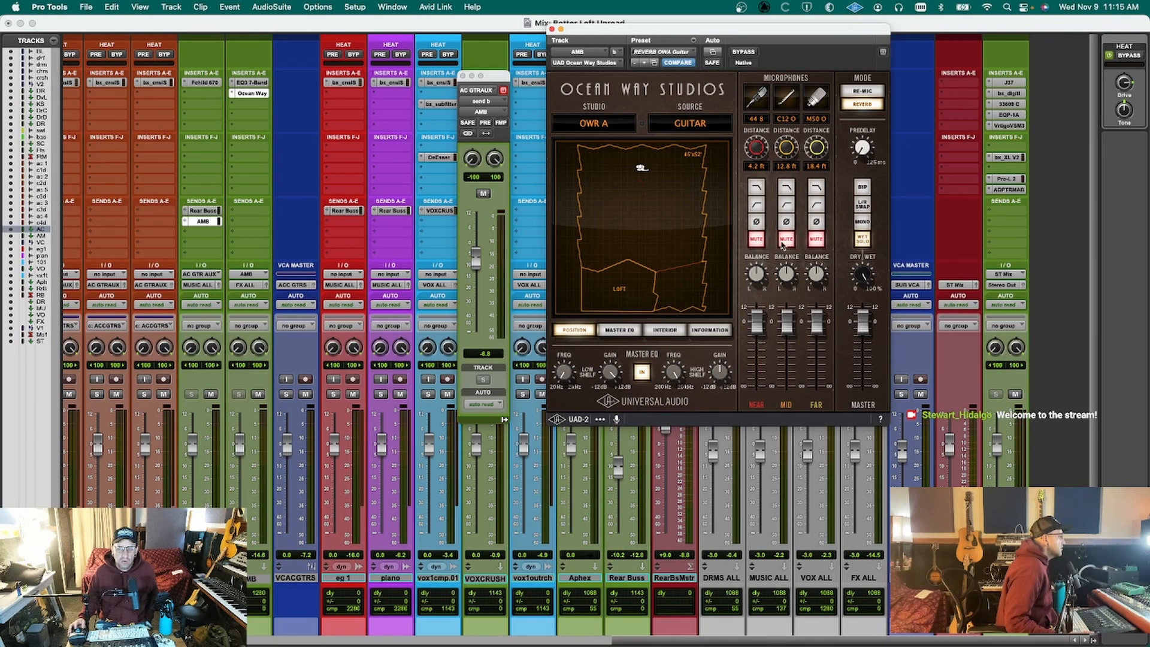
{"action": "left_click", "coordinate": [787, 239]}
{"action": "left_click", "coordinate": [817, 239]}
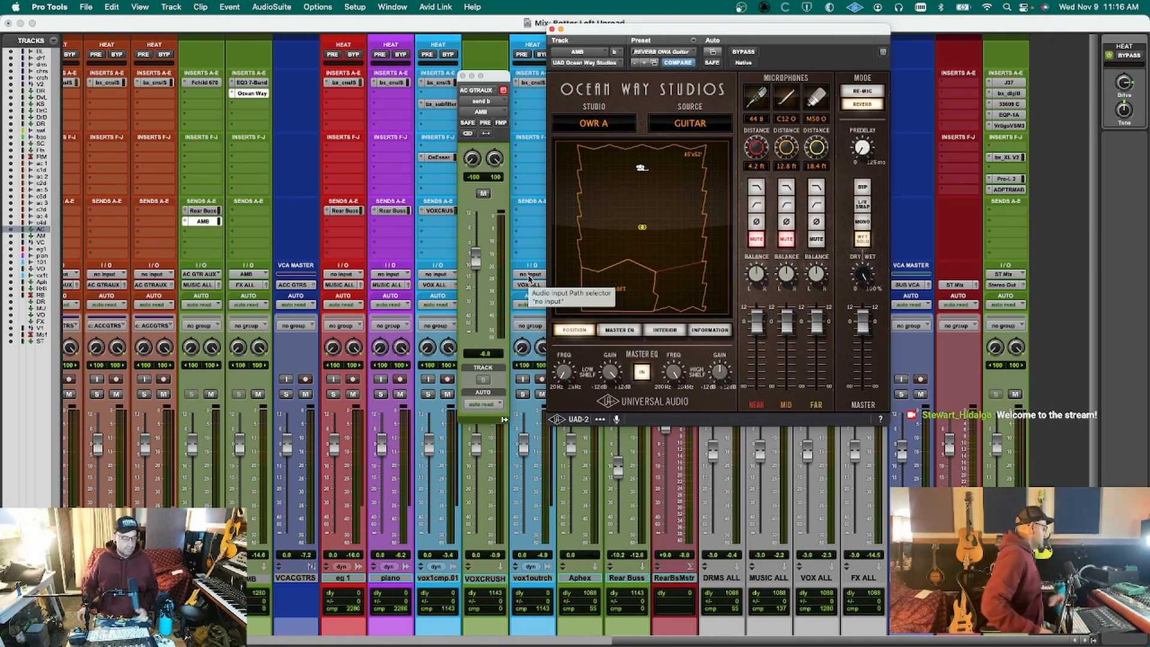
Start playback, save the session, and raise the AC GTR AUX send to AMB to about +5 dB.
{"action": "key", "text": "space"}
{"action": "key", "text": "super+s"}
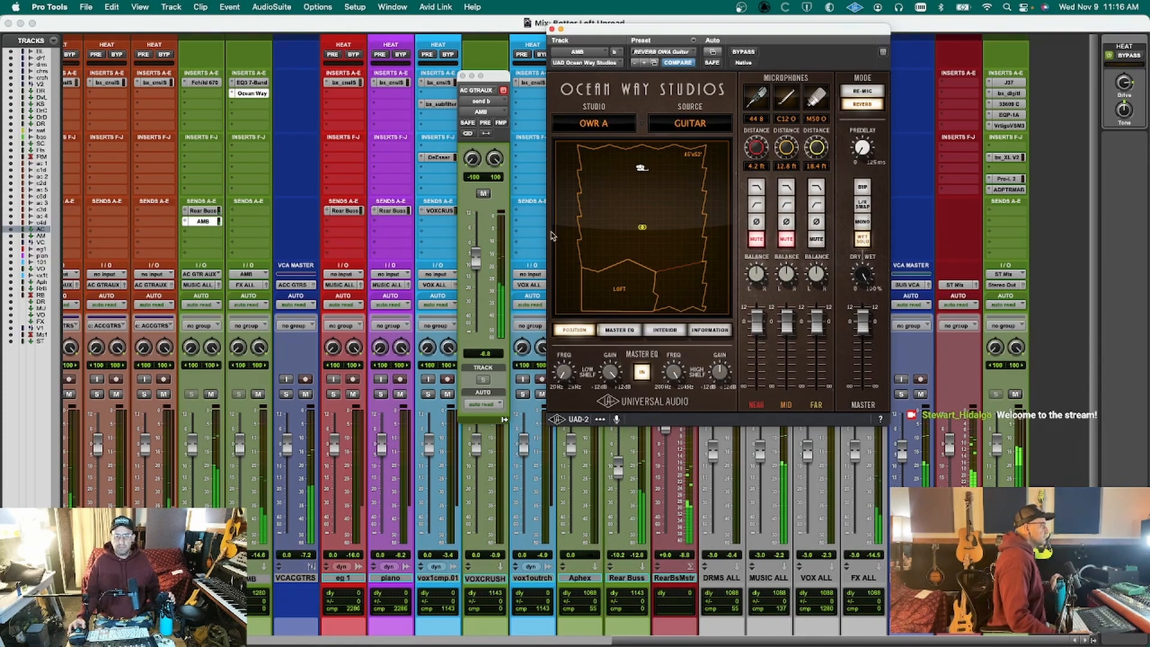
{"action": "left_click_drag", "start_coordinate": [484, 268], "coordinate": [482, 242]}
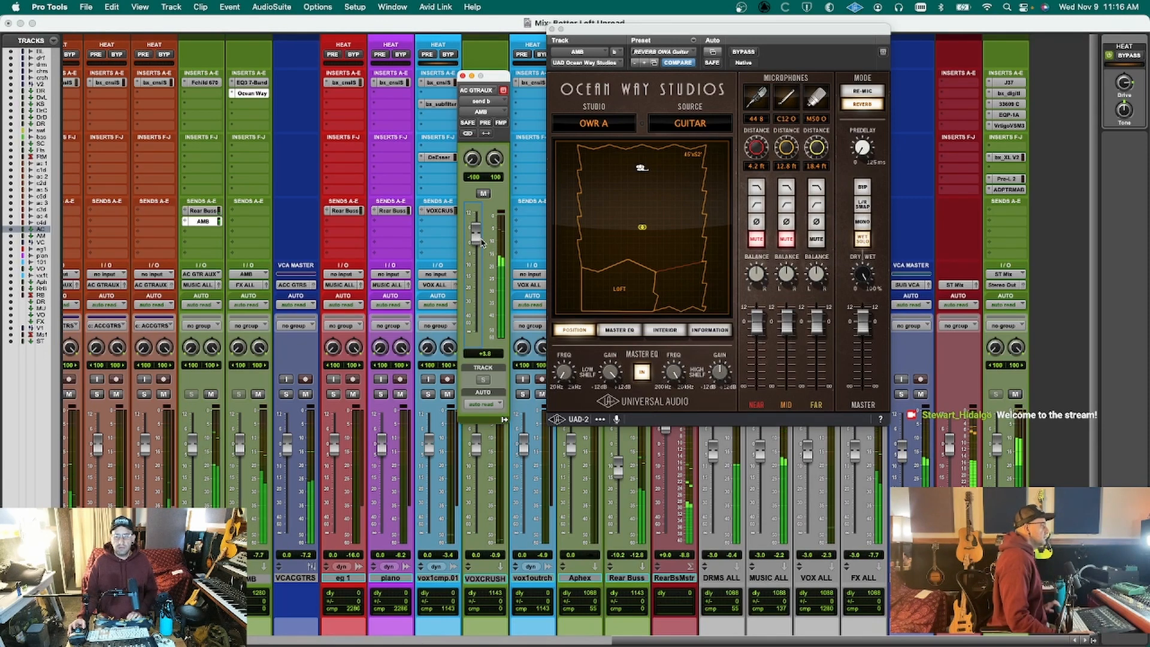
Look through the Master EQ, Interior and Information views in Ocean Way Studios on AMB and return to the Position view.
{"action": "left_click", "coordinate": [619, 330]}
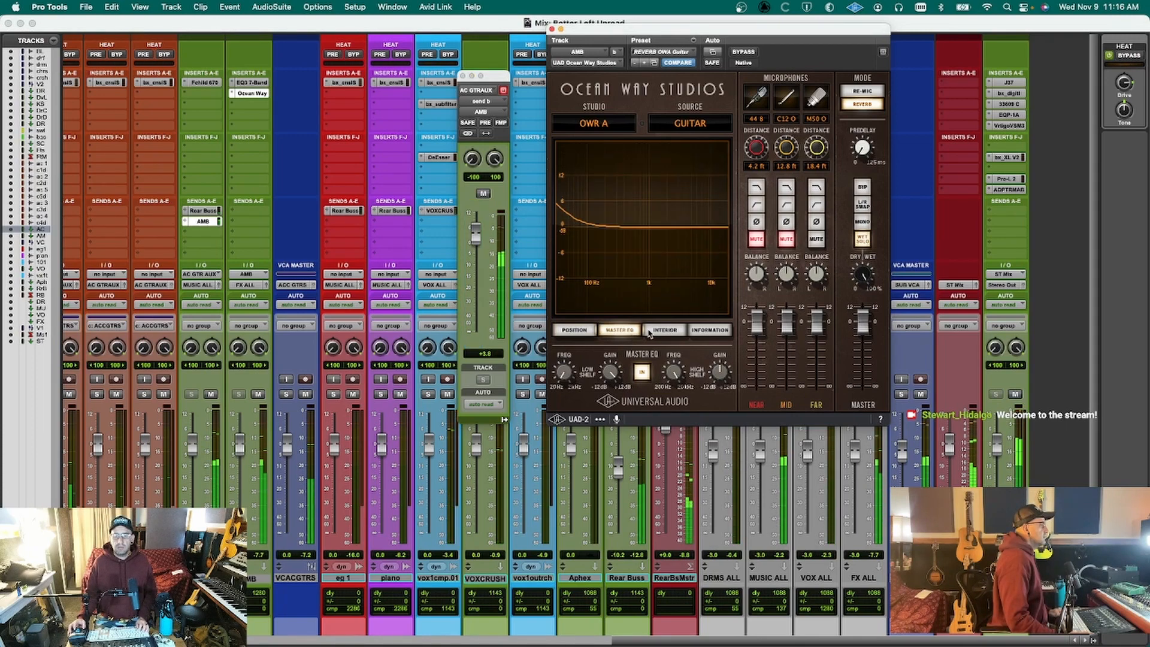
{"action": "left_click", "coordinate": [657, 330]}
{"action": "left_click", "coordinate": [710, 331]}
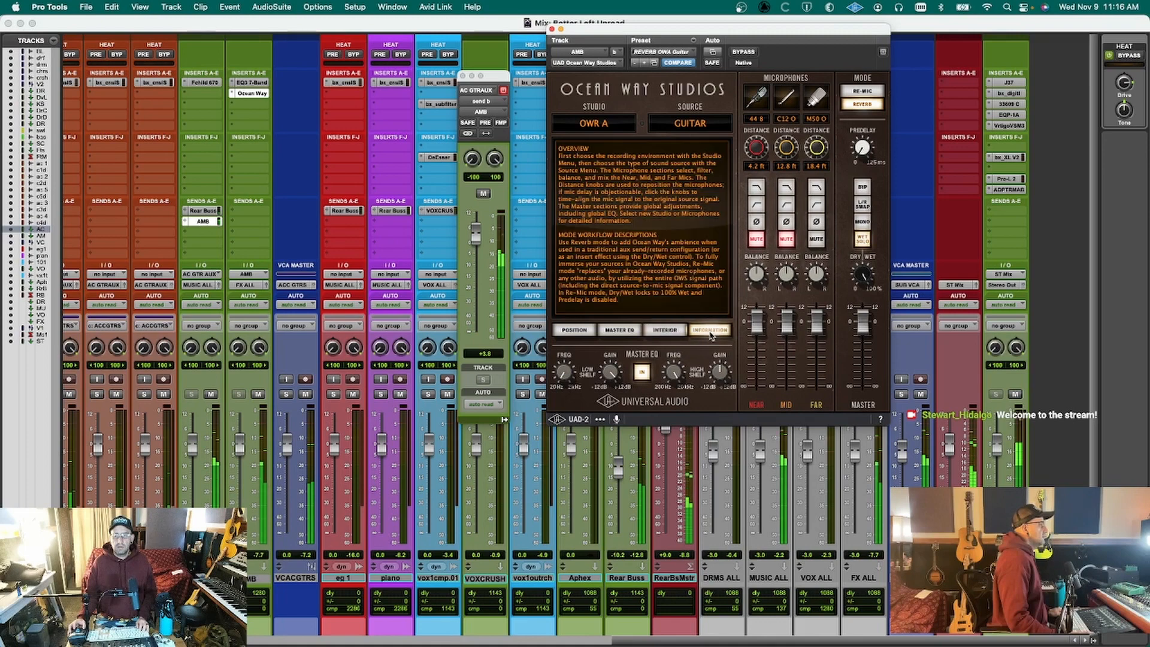
{"action": "left_click", "coordinate": [665, 330]}
{"action": "left_click", "coordinate": [619, 330]}
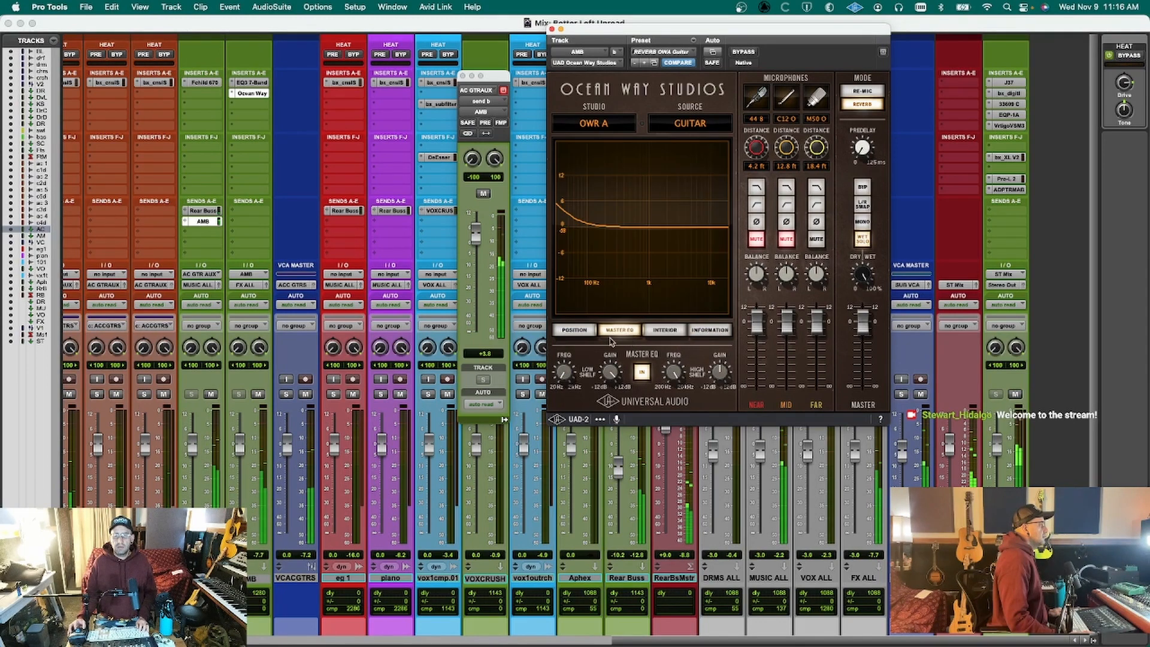
{"action": "left_click", "coordinate": [577, 330]}
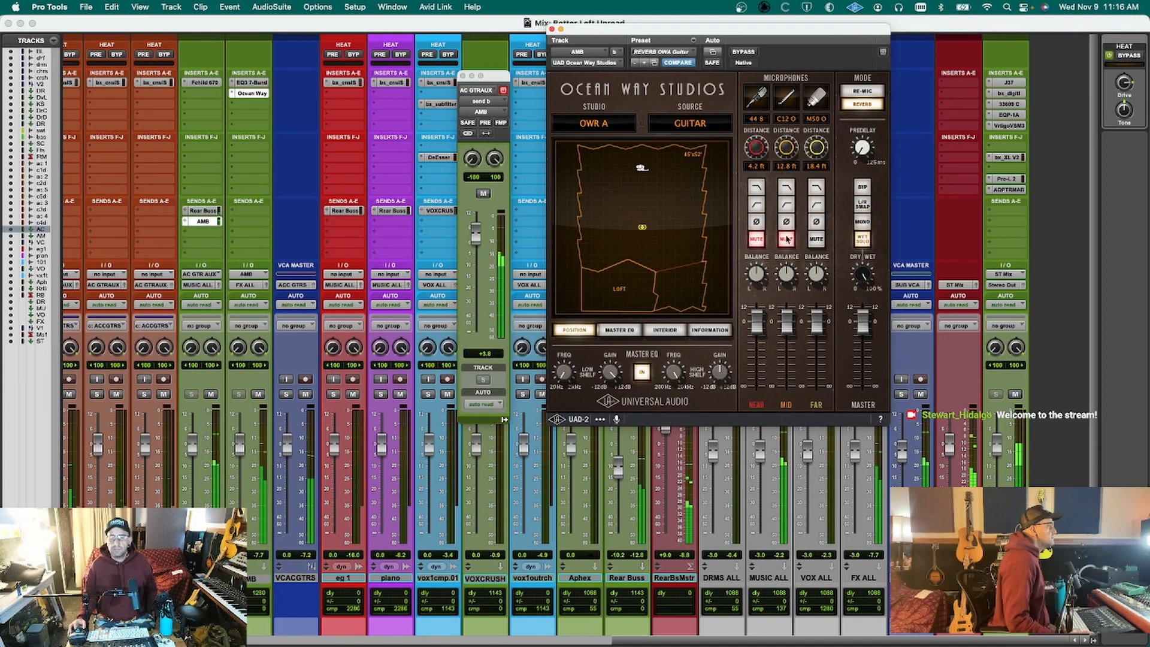
Unmute the mid microphone in Ocean Way Studios, lower the AC GTR AUX send to AMB to about -7.3 dB, and close the send window.
{"action": "left_click", "coordinate": [787, 240]}
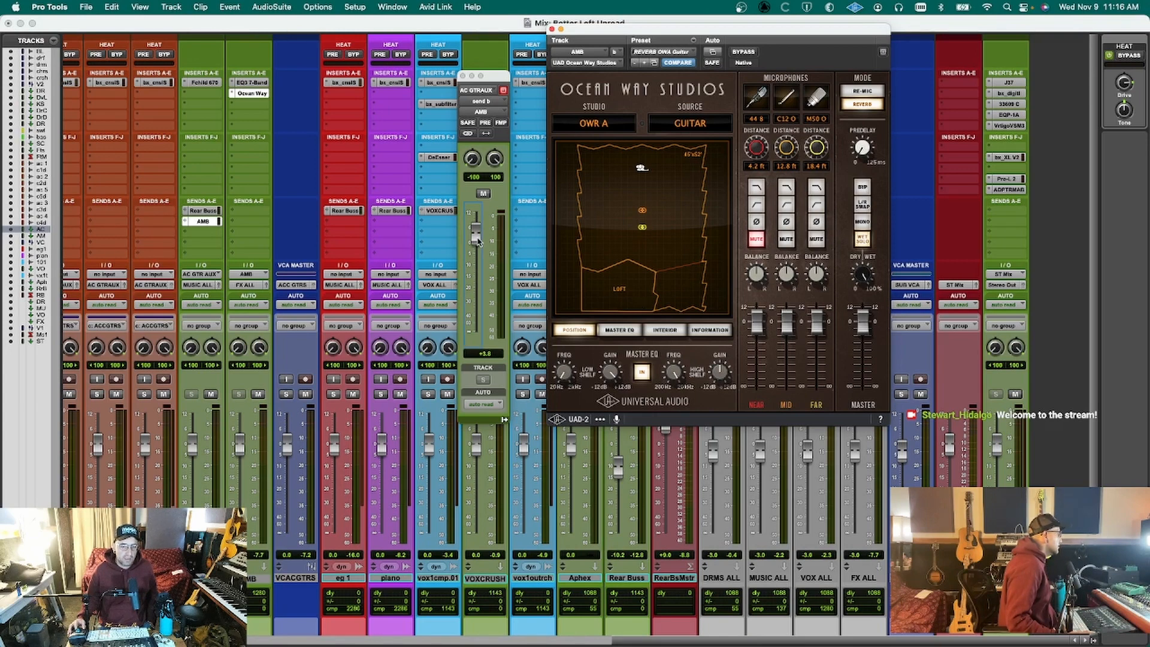
{"action": "left_click_drag", "start_coordinate": [478, 241], "coordinate": [481, 267]}
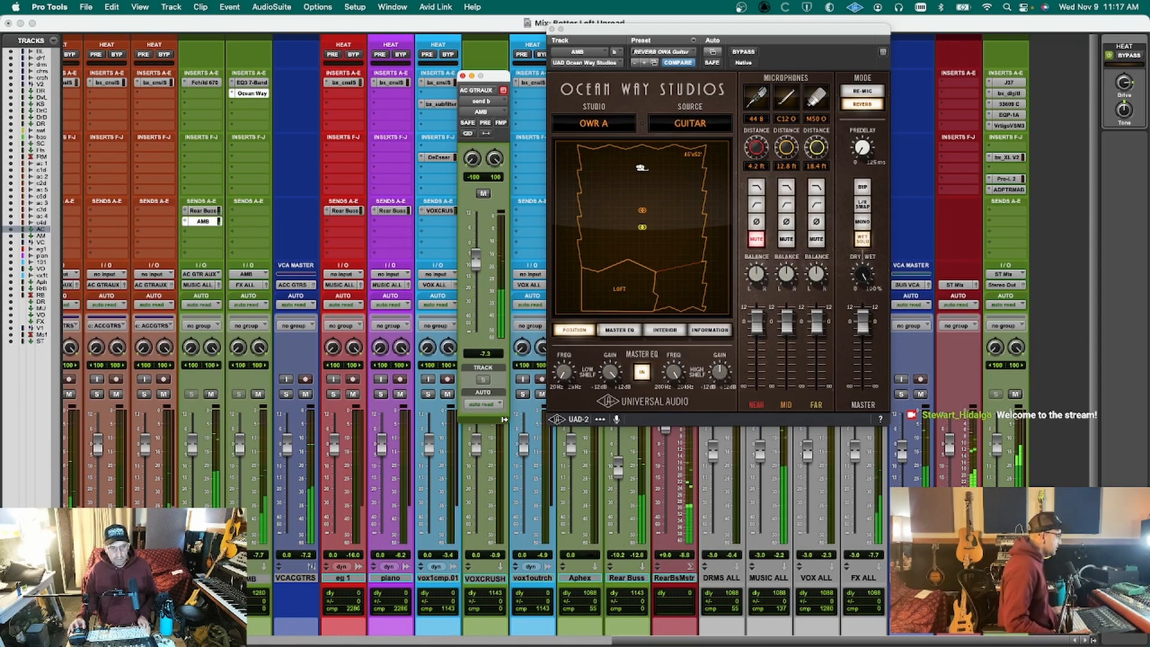
{"action": "key", "text": "super+w"}
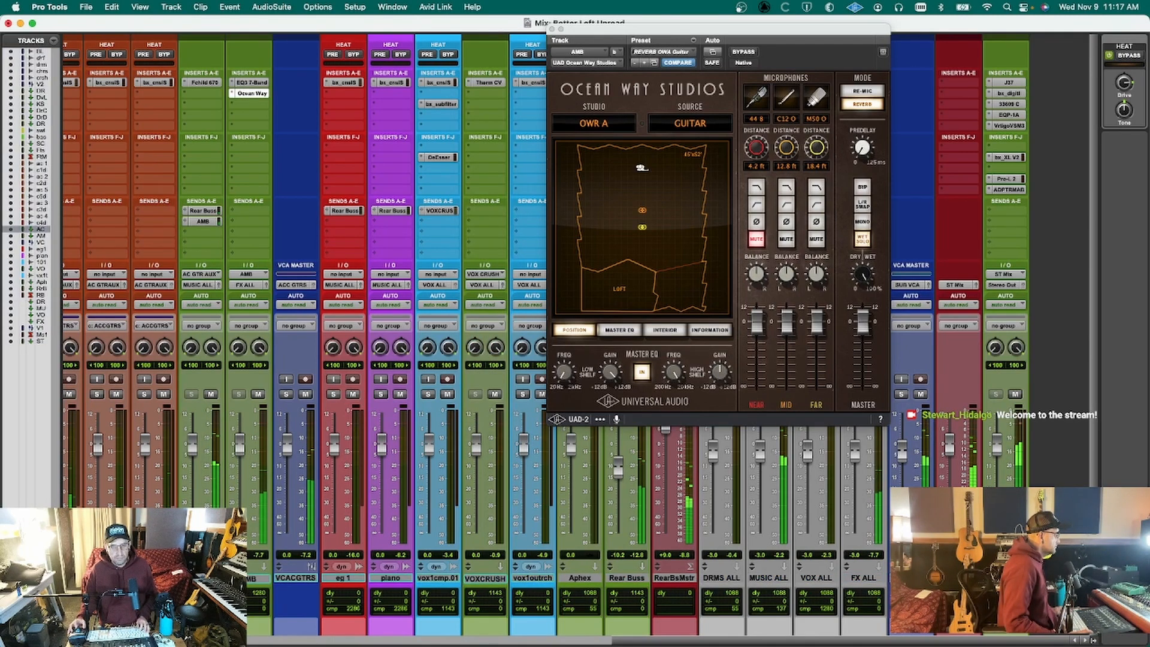
Reopen the AC GTR AUX send to AMB and compare the mix with the AMB track and send muted and unmuted, leaving both active.
{"action": "left_click", "coordinate": [210, 224]}
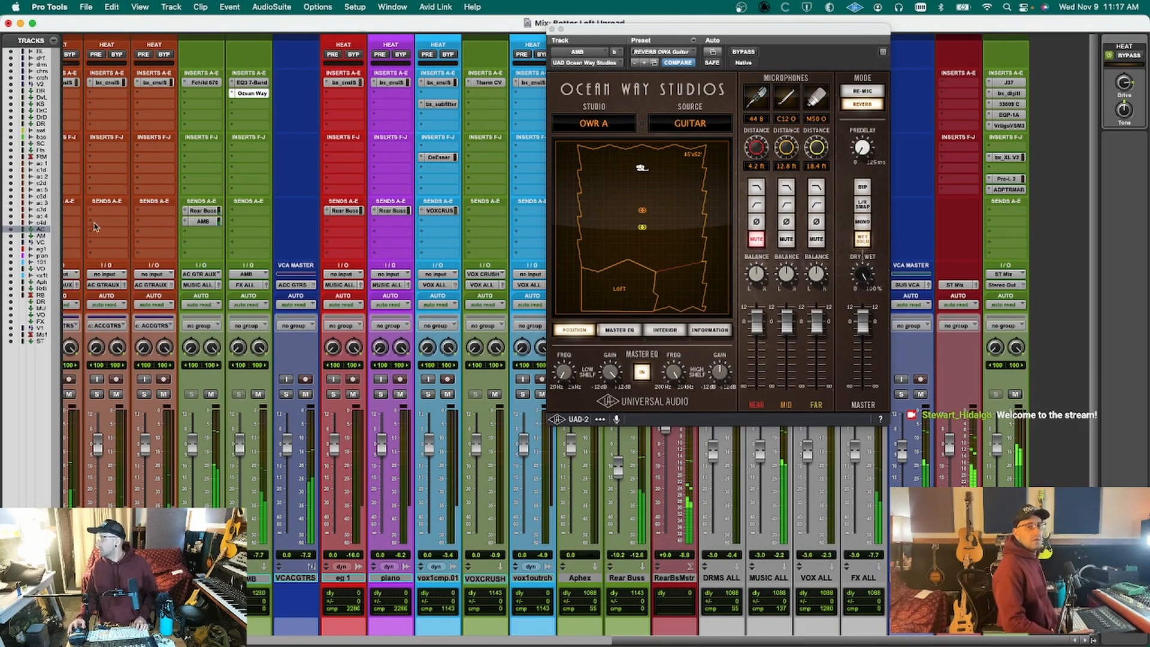
{"action": "left_click", "coordinate": [210, 223]}
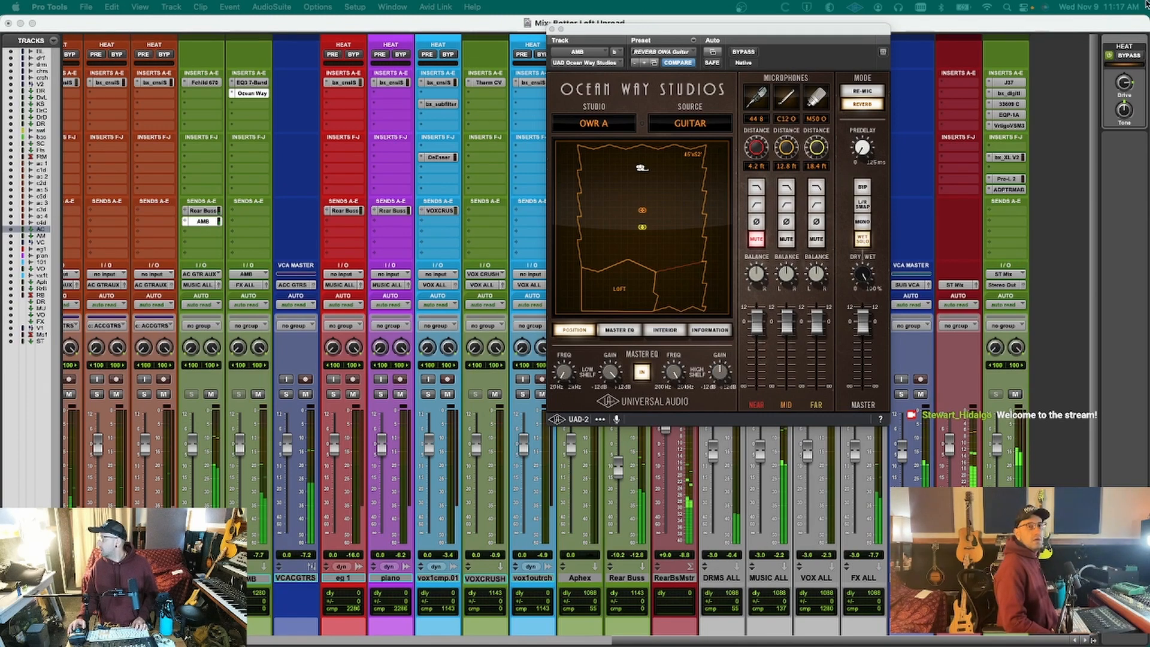
{"action": "left_click_drag", "start_coordinate": [1056, 1], "coordinate": [479, 76]}
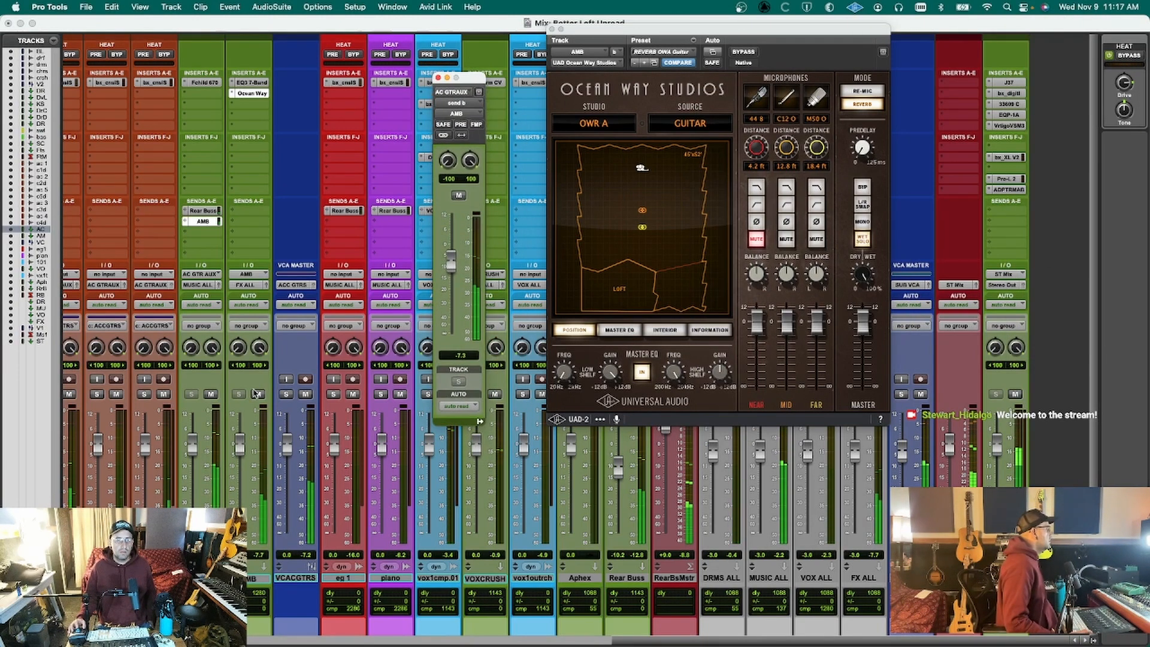
{"action": "left_click", "coordinate": [258, 395]}
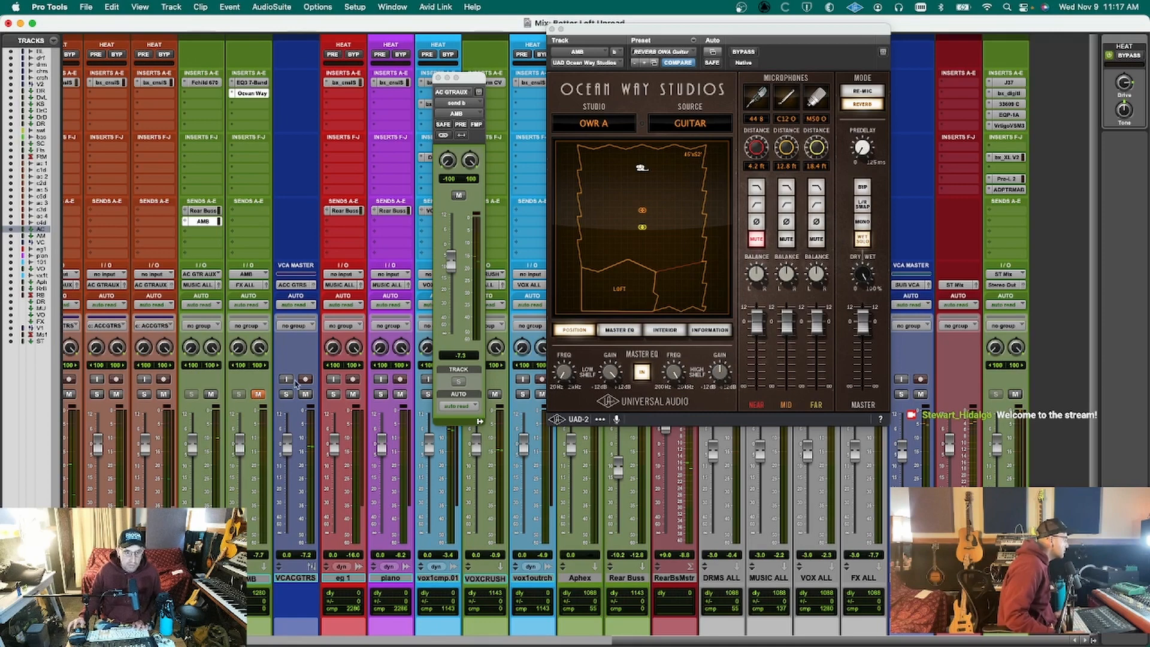
{"action": "left_click", "coordinate": [458, 196]}
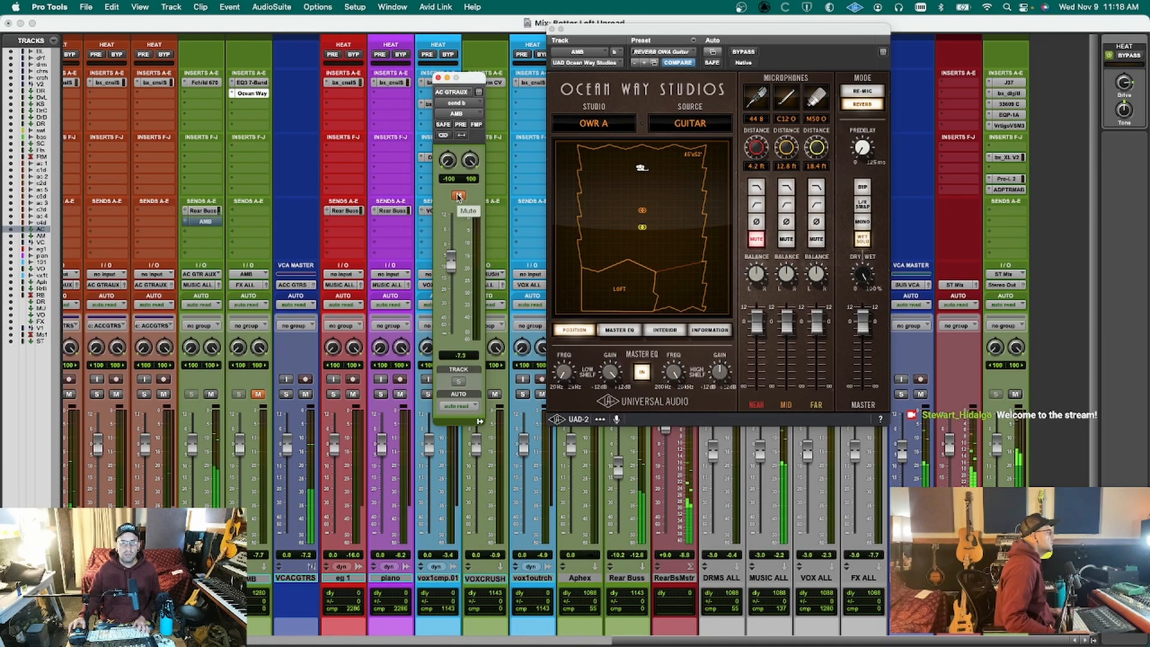
{"action": "left_click", "coordinate": [458, 196]}
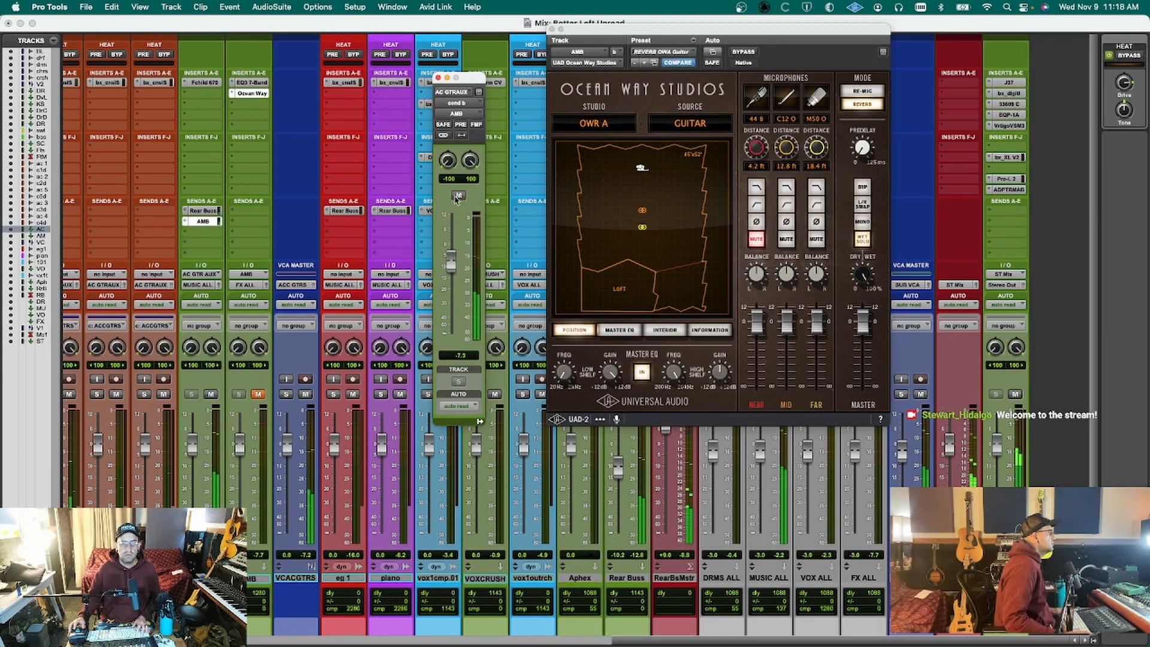
{"action": "left_click", "coordinate": [257, 395]}
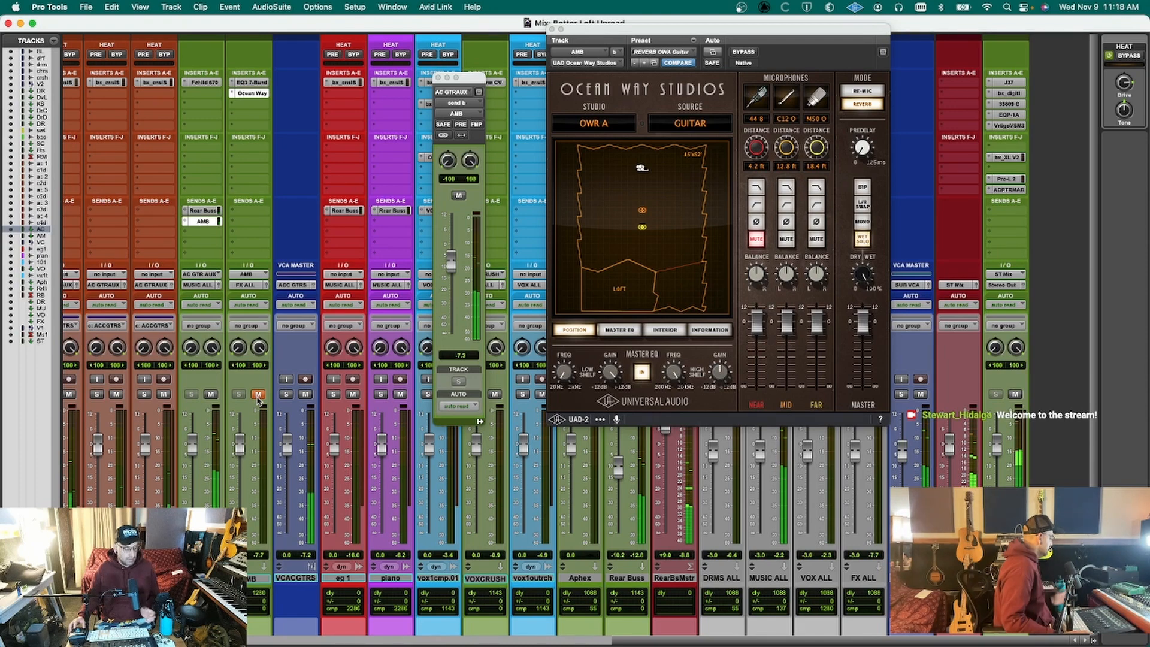
{"action": "left_click", "coordinate": [257, 395]}
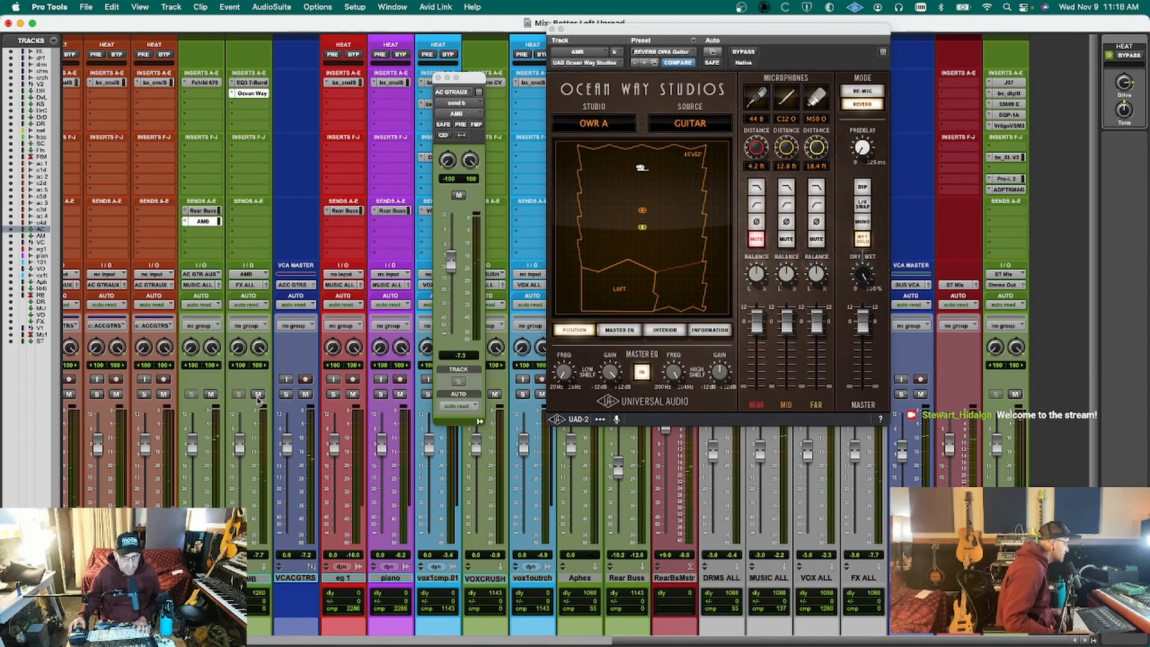
Select the AMB track, lower its fader slightly, and close all open plug-in and send windows.
{"action": "scroll", "coordinate": [246, 443], "scroll_direction": "down", "scroll_amount": 2}
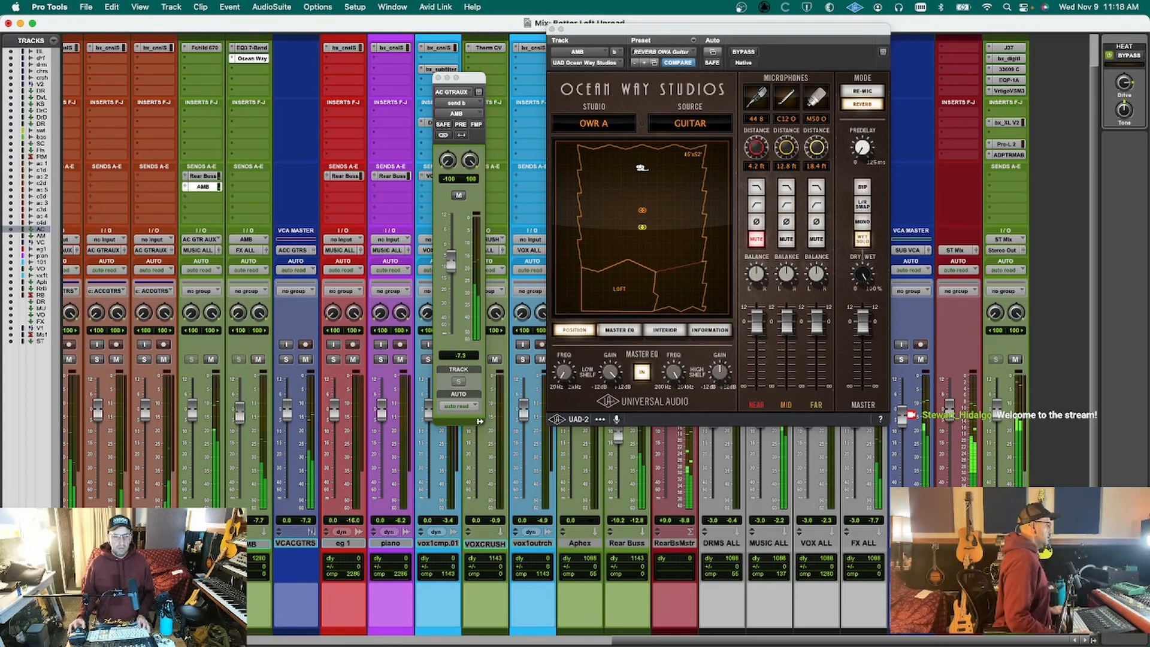
{"action": "left_click", "coordinate": [241, 544]}
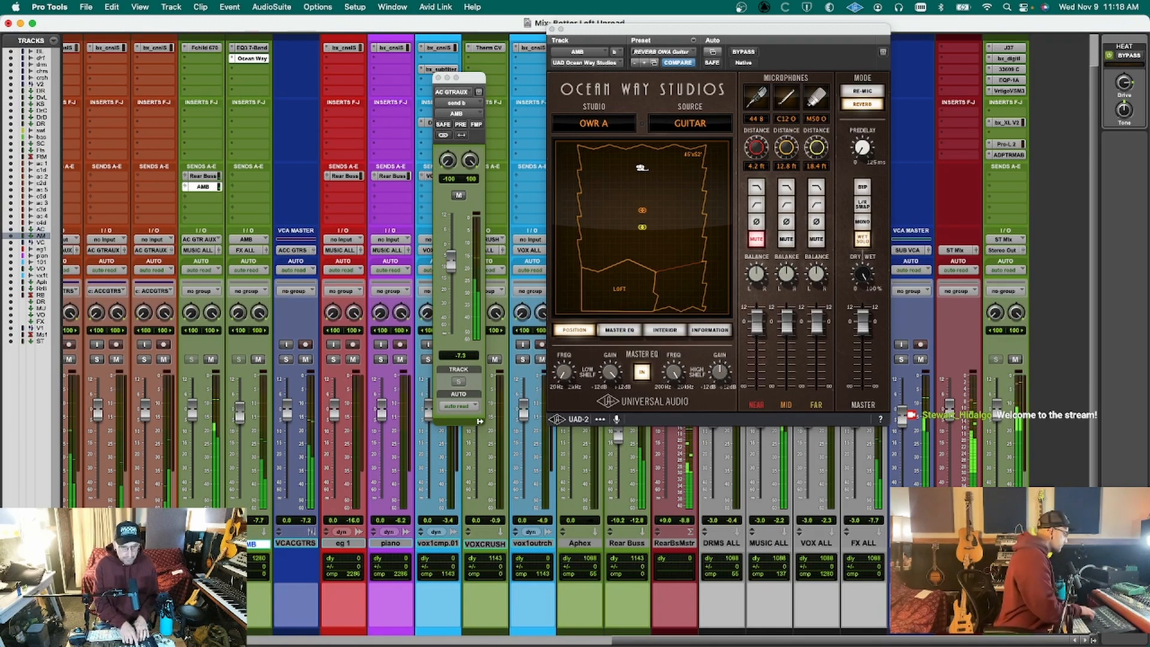
{"action": "key", "text": "ctrl+alt+super+w"}
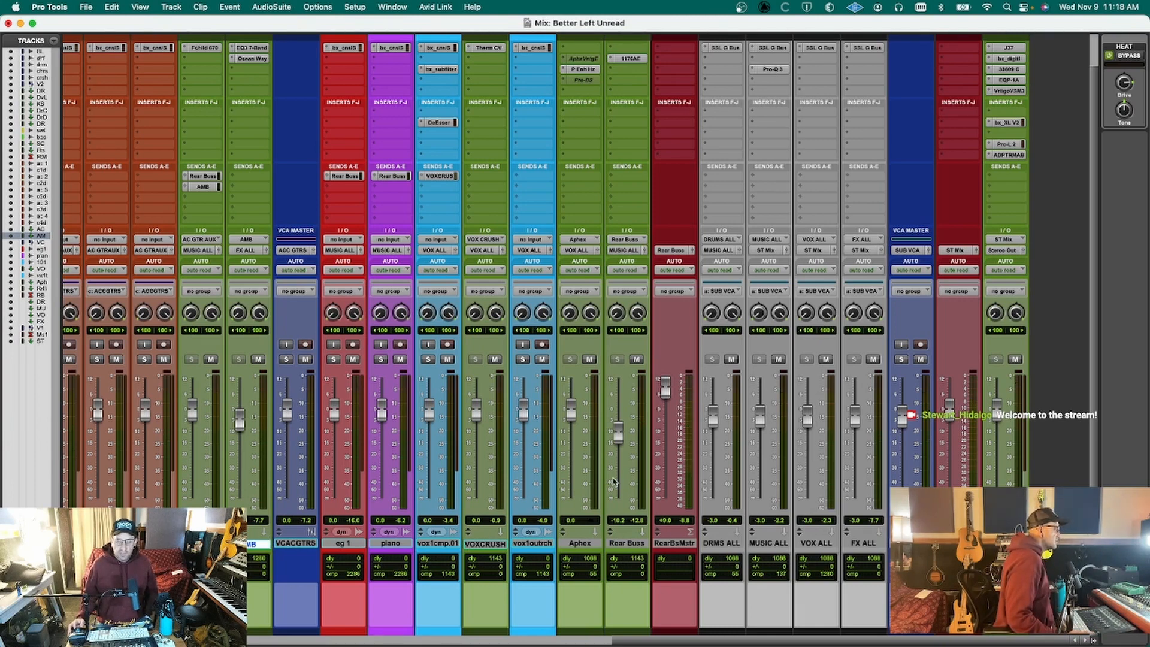
{"action": "scroll", "coordinate": [862, 544], "scroll_direction": "up", "scroll_amount": 2}
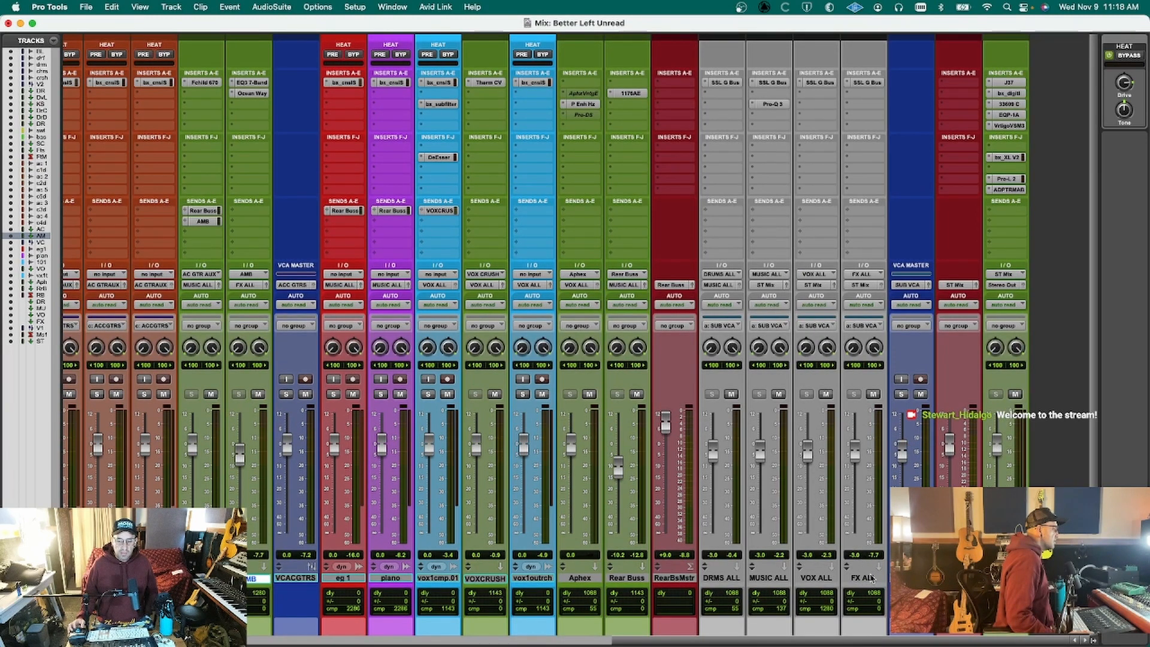
Open the SSL G Bus compressor on FX ALL, start playback, and turn down its threshold.
{"action": "left_click", "coordinate": [869, 82]}
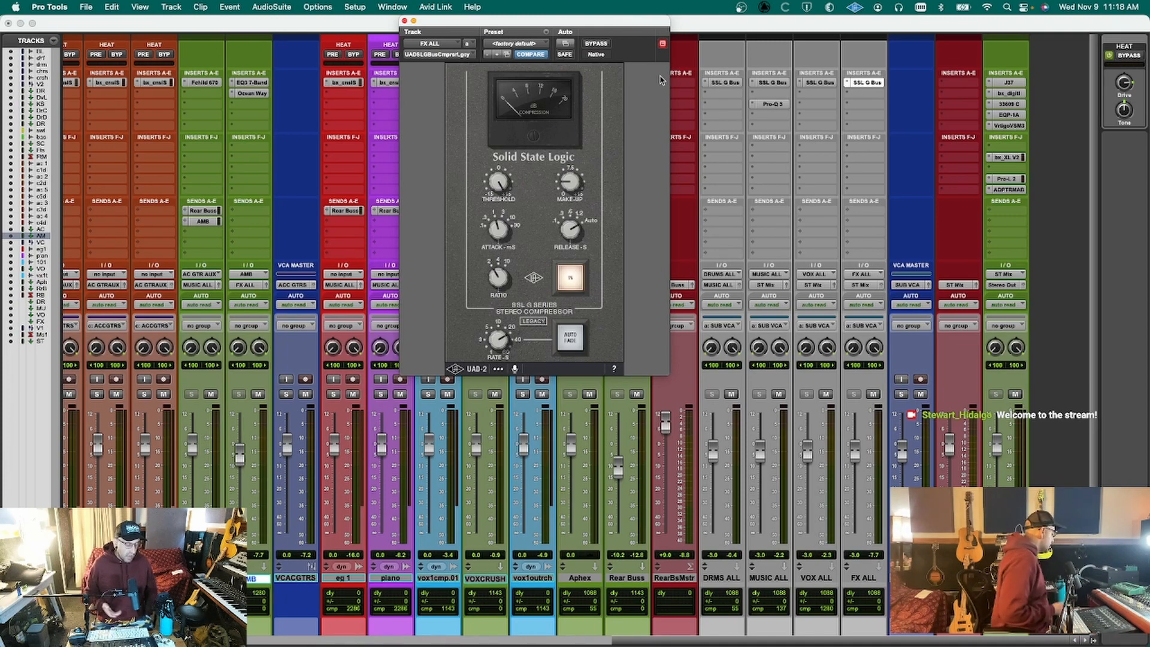
{"action": "key", "text": "space"}
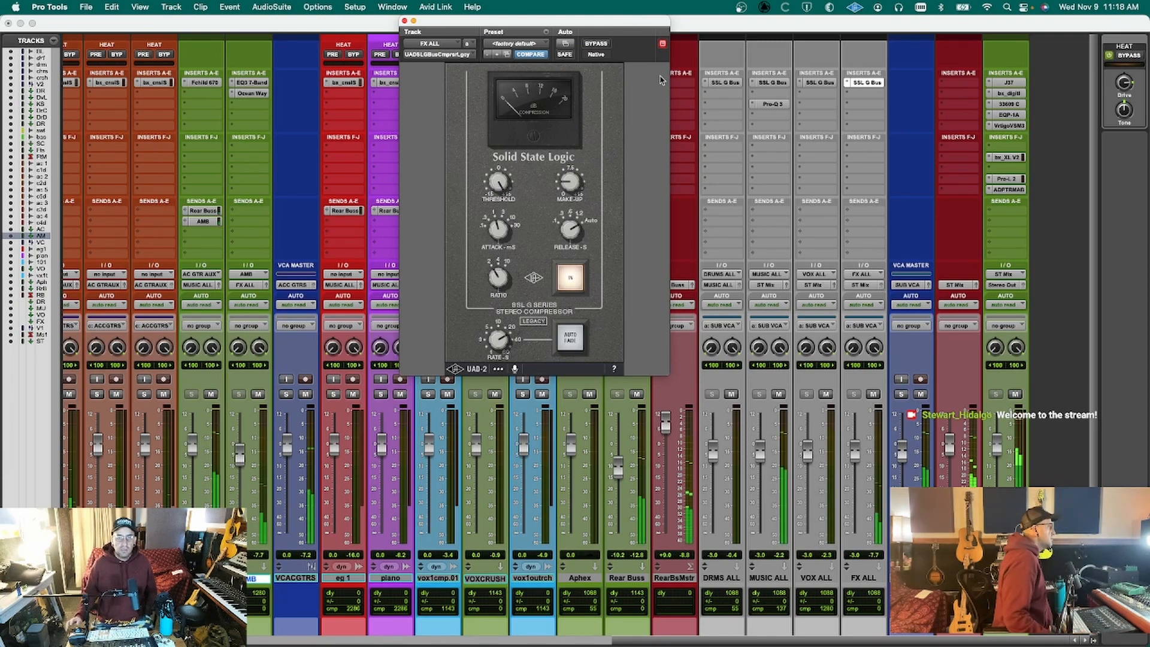
{"action": "left_click_drag", "start_coordinate": [500, 178], "coordinate": [503, 184]}
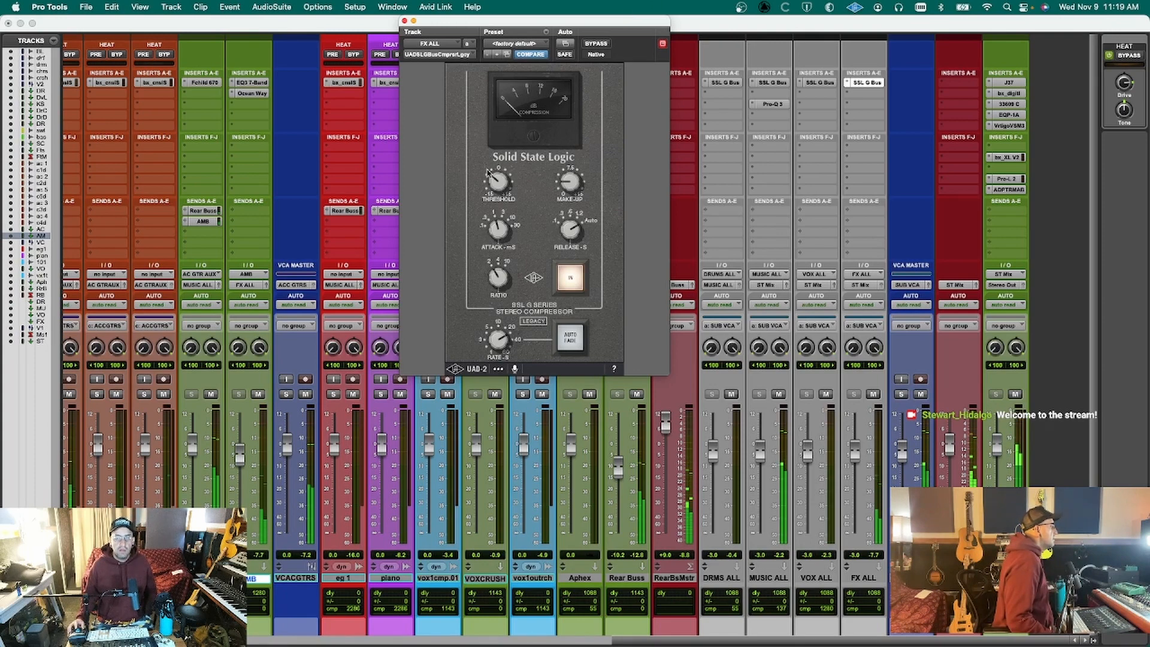
{"action": "left_click_drag", "start_coordinate": [486, 185], "coordinate": [488, 193]}
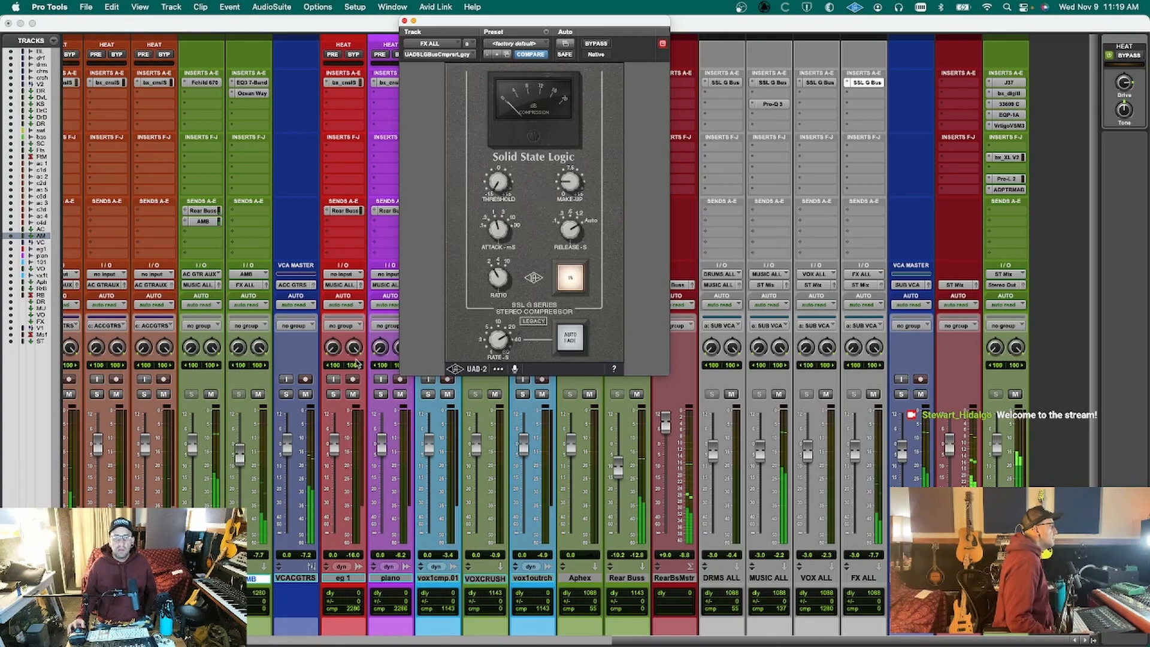
Raise the AMB fader to about -3.0 dB, recheck the SSL G Bus compressor on FX ALL, and close it.
{"action": "left_click", "coordinate": [256, 454]}
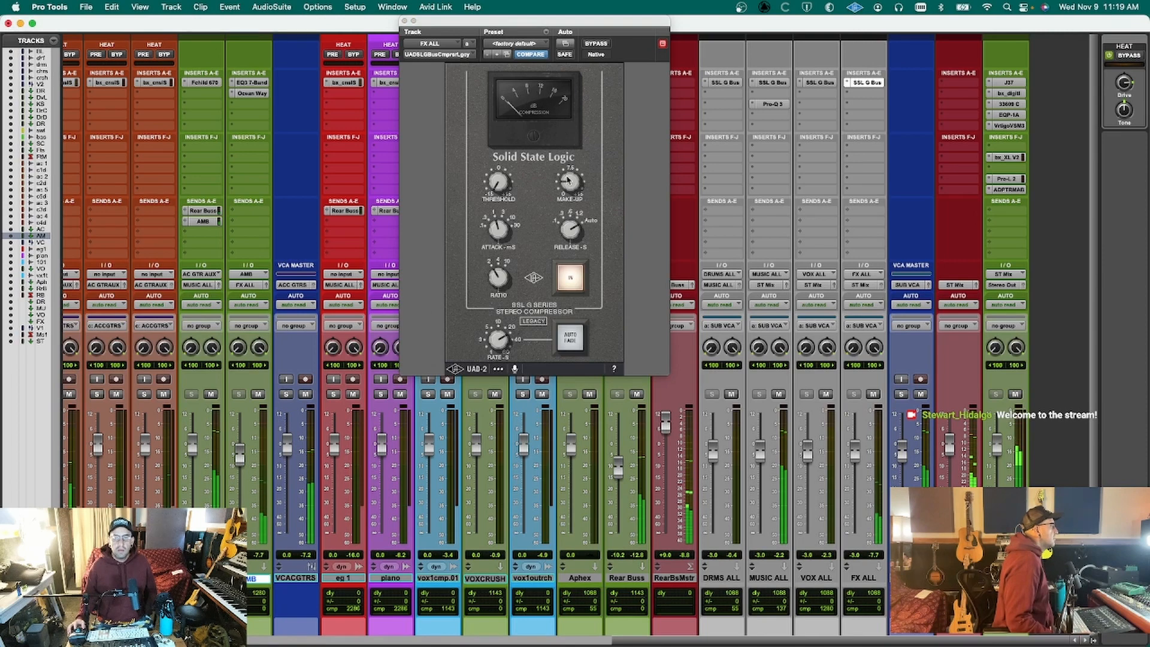
{"action": "left_click_drag", "start_coordinate": [242, 452], "coordinate": [242, 446]}
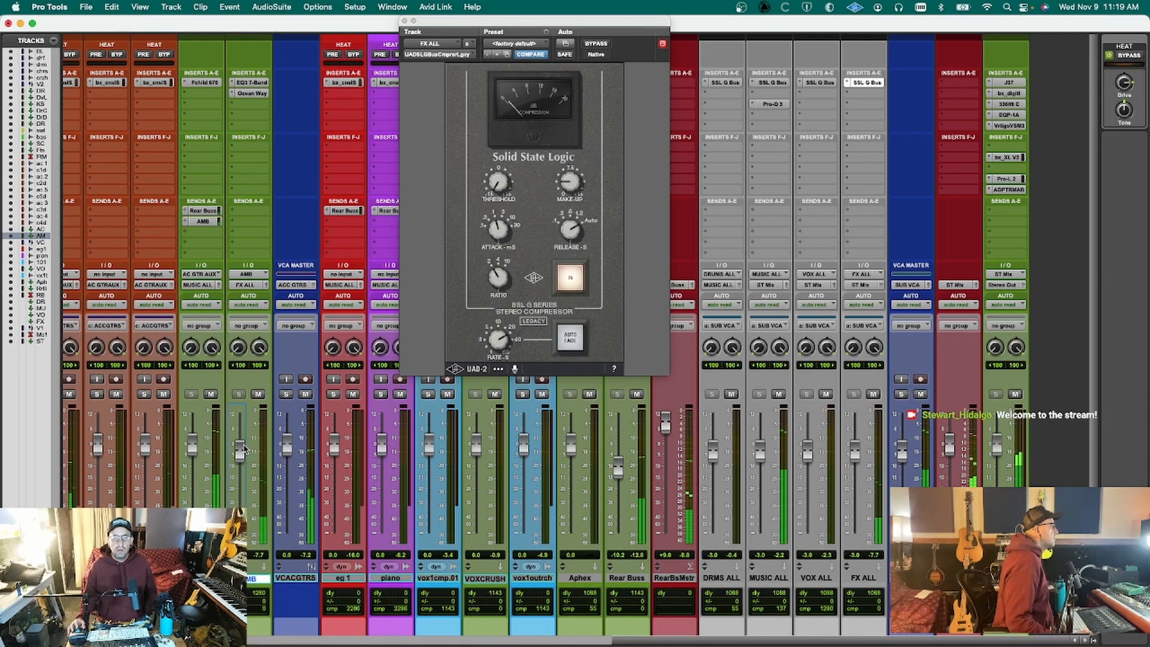
{"action": "key", "text": "super+w"}
{"action": "left_click", "coordinate": [863, 82]}
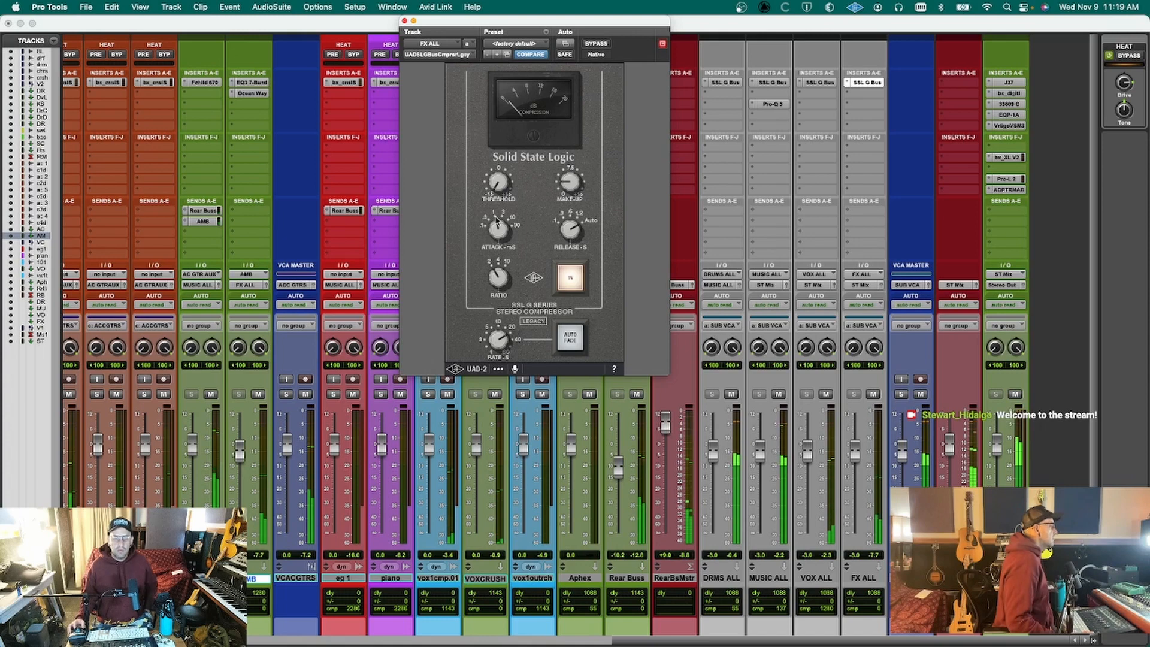
{"action": "key", "text": "super+w"}
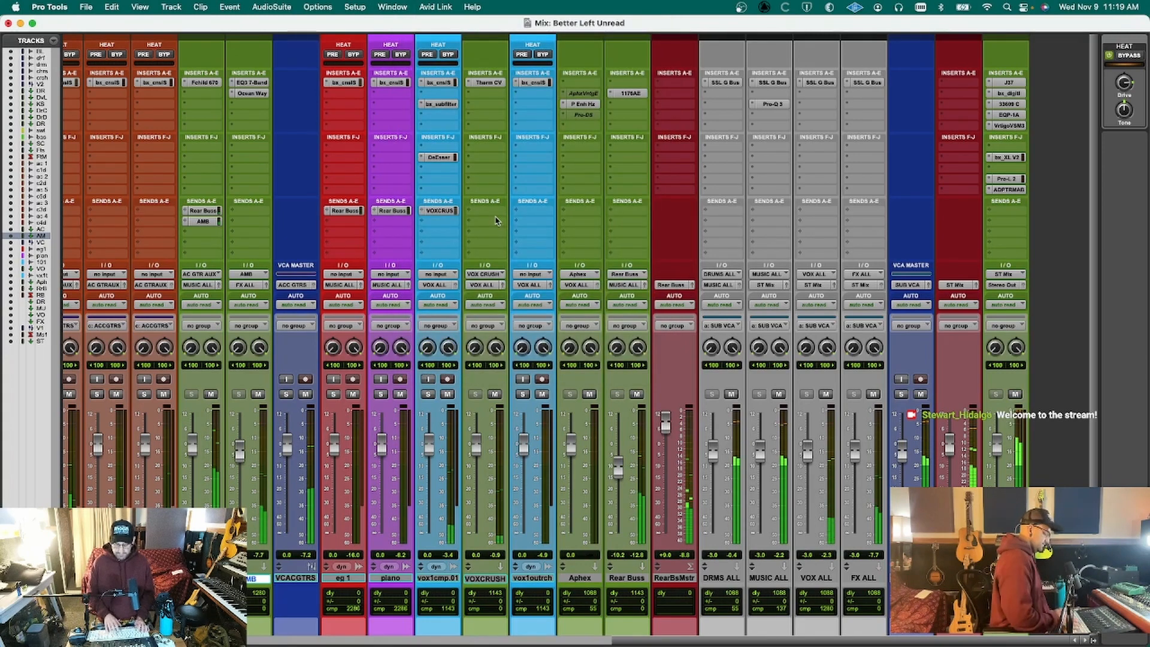
Check the arrangement in the Edit window, return to the Mix window, and save the session.
{"action": "key", "text": "super+equal"}
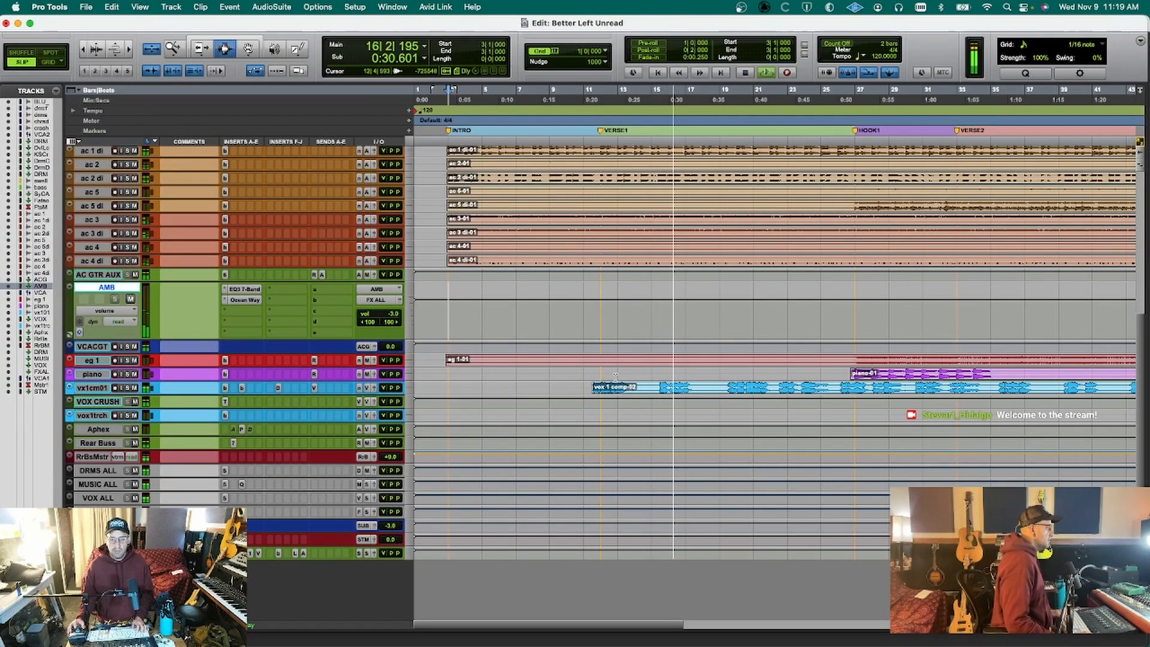
{"action": "key", "text": "ctrl+alt+super+w"}
{"action": "key", "text": "super+equal"}
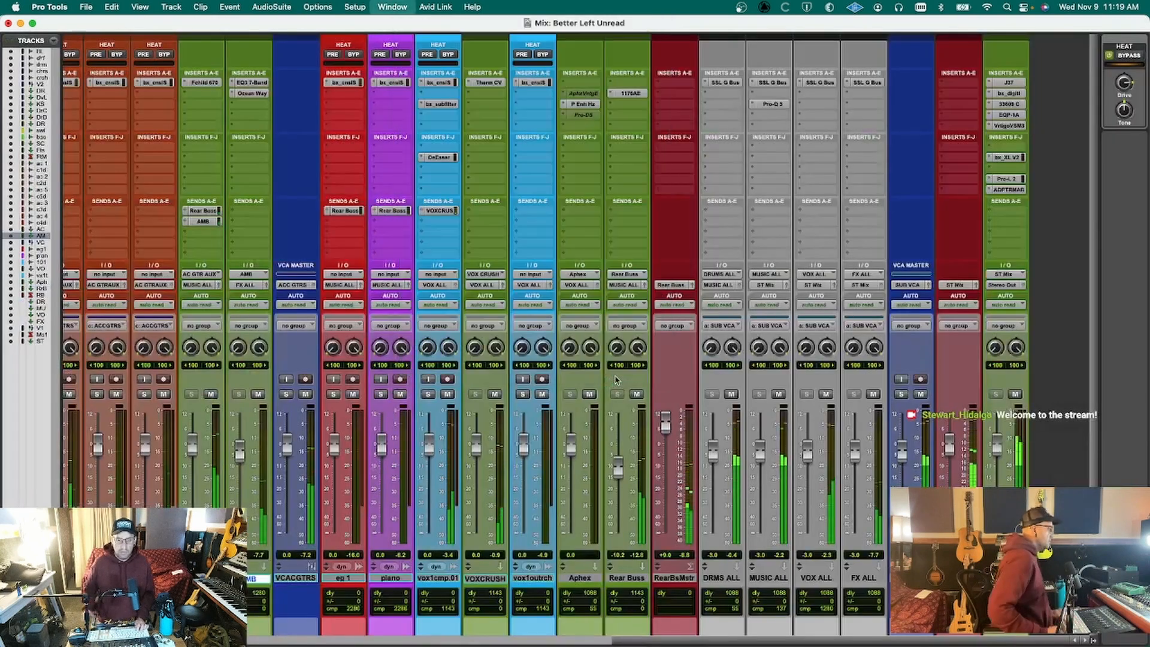
{"action": "key", "text": "super+s"}
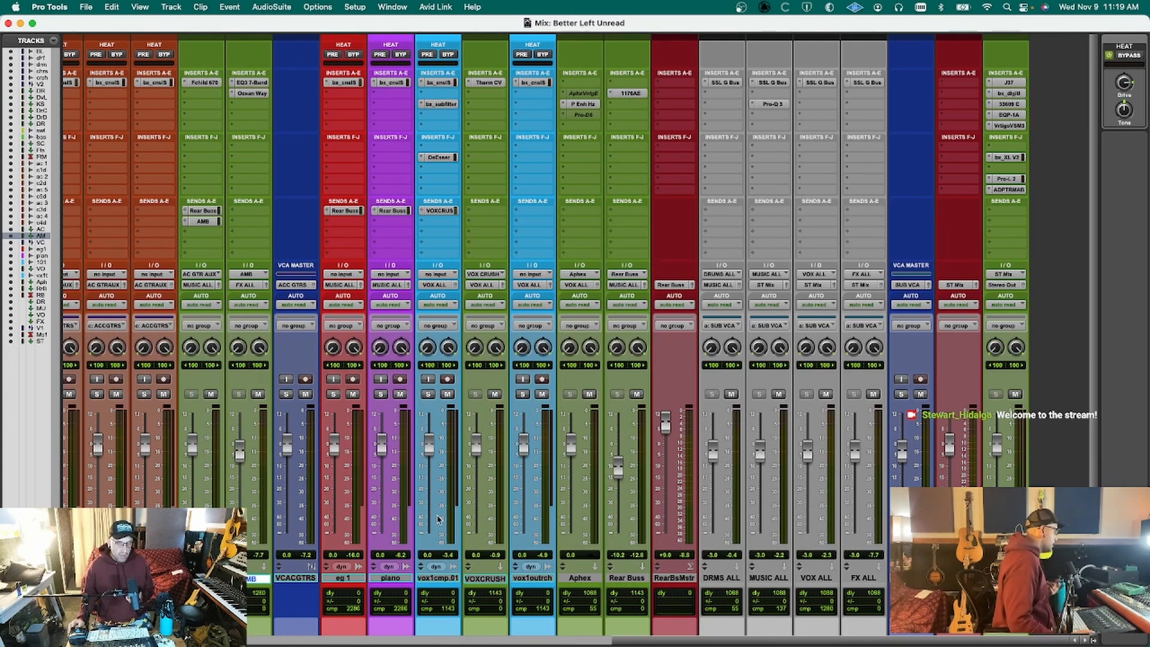
Solo the vox1cmp.01 track and play it from the VERSE1 marker (memory location 2) in the Edit window.
{"action": "left_click", "coordinate": [429, 395]}
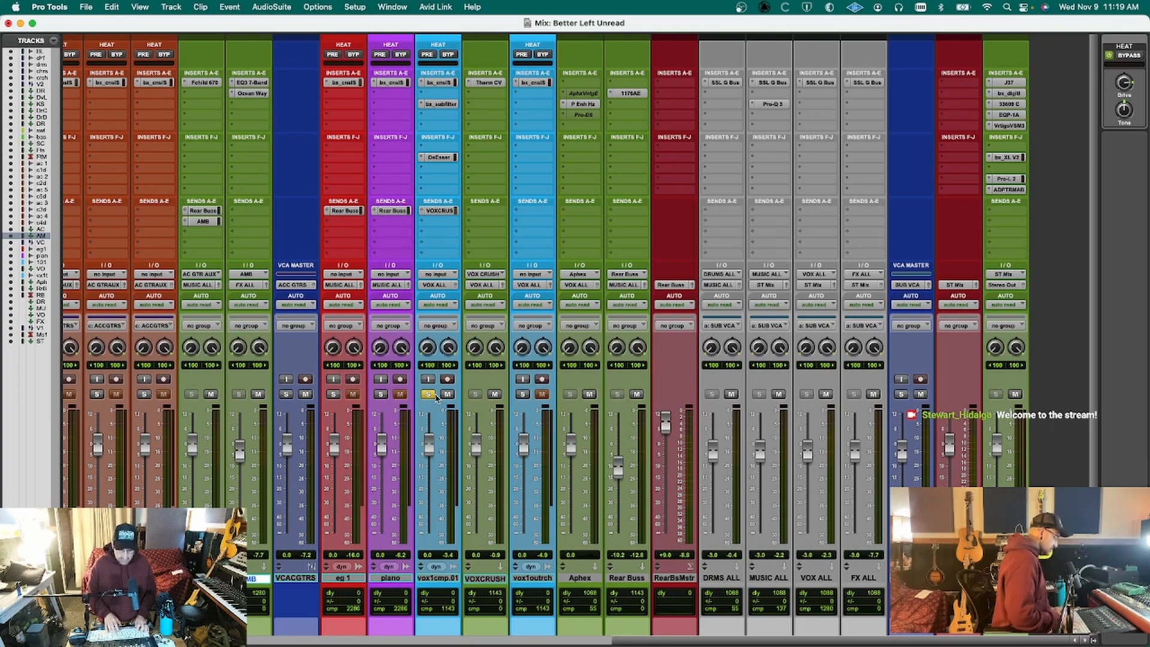
{"action": "key", "text": "super+equal"}
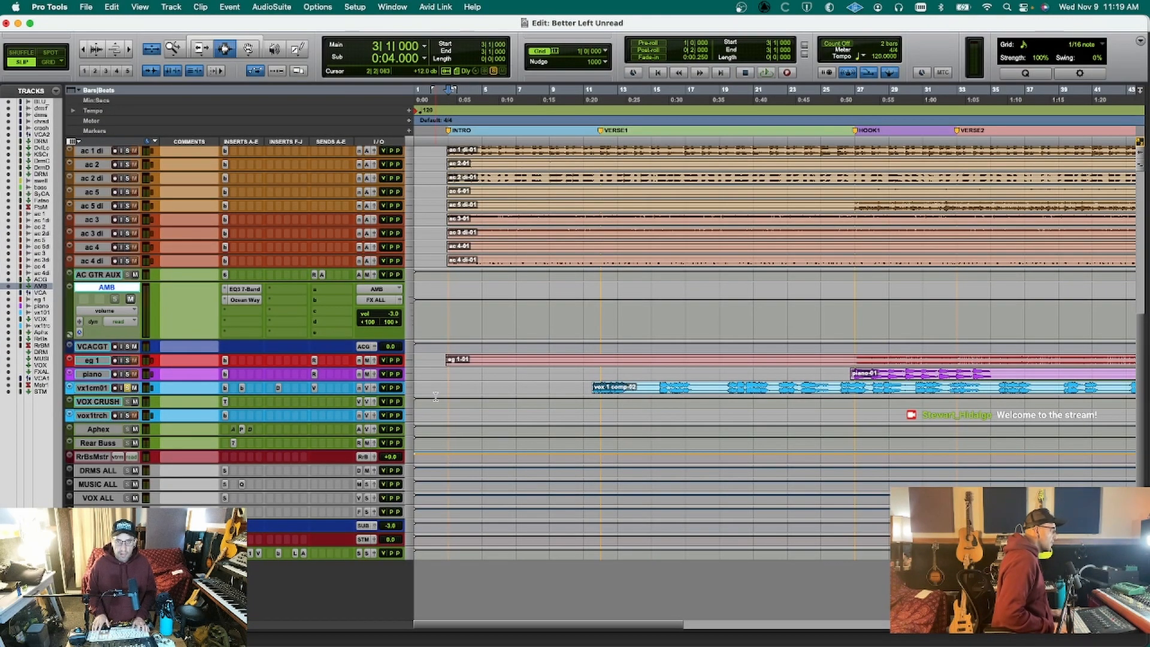
{"action": "key", "text": "period"}
{"action": "key", "text": "2"}
{"action": "key", "text": "period"}
{"action": "key", "text": "space"}
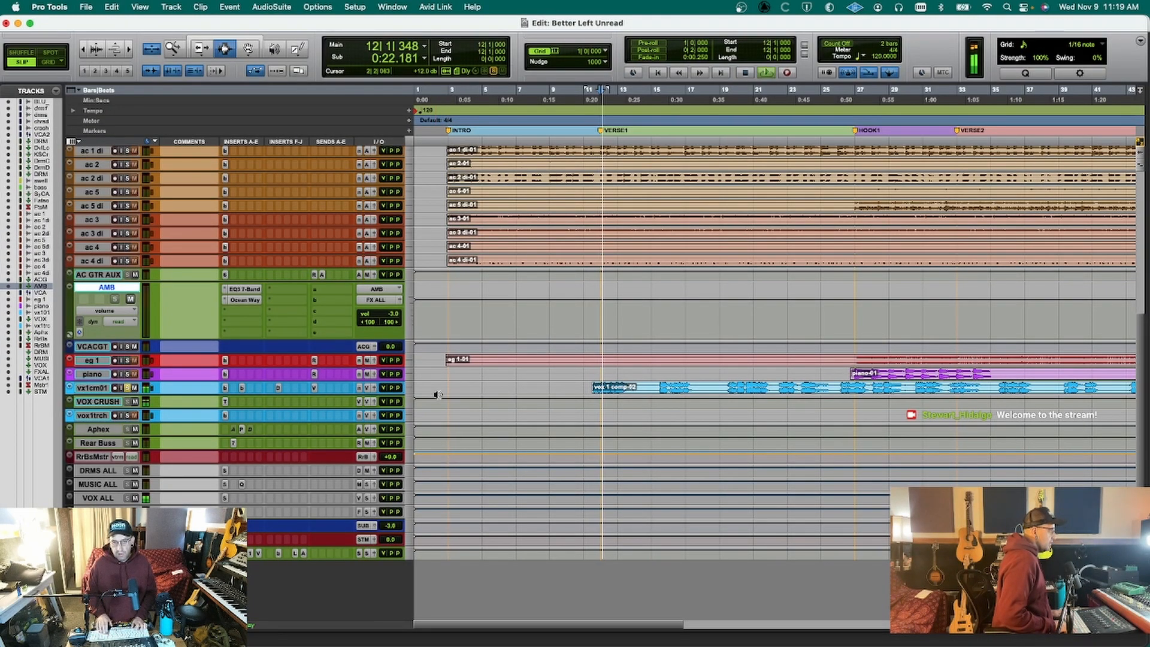
Reduce the height of the AMB track in the Edit window.
{"action": "key", "text": "ctrl+Up"}
{"action": "key", "text": "ctrl+Up"}
{"action": "key", "text": "ctrl+Up"}
{"action": "key", "text": "ctrl+Down"}
{"action": "key", "text": "ctrl+Down"}
{"action": "key", "text": "ctrl+Down"}
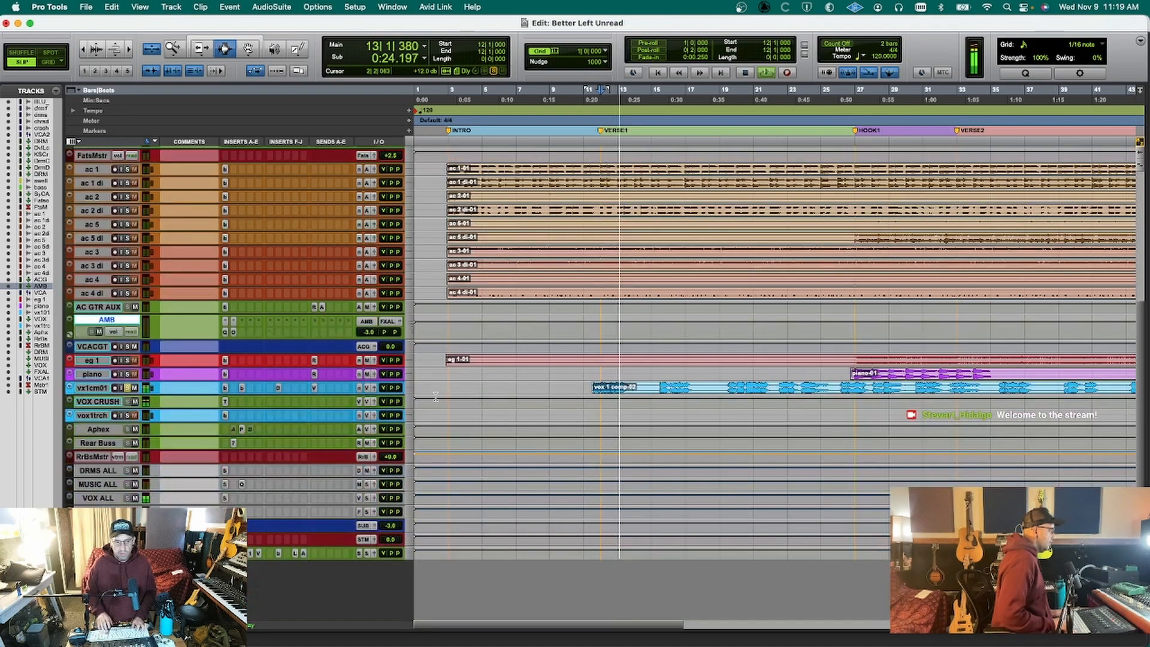
Stop playback and move the track selection down to the vx1cm01 vocal track.
{"action": "key", "text": "space"}
{"action": "key", "text": "semicolon"}
{"action": "key", "text": "semicolon"}
{"action": "key", "text": "semicolon"}
{"action": "key", "text": "semicolon"}
{"action": "key", "text": "p"}
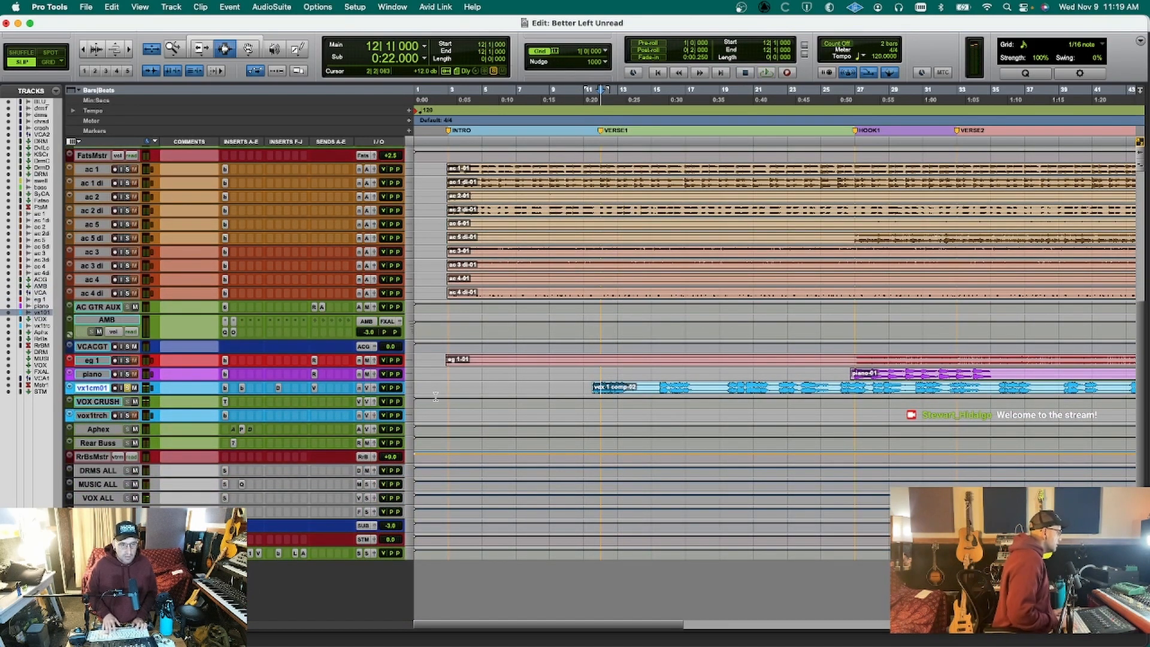
Enlarge the height of the vox 1 comp.01 track and bring the start of its first clip into close view.
{"action": "key", "text": "ctrl+Up"}
{"action": "key", "text": "ctrl+Up"}
{"action": "key", "text": "ctrl+Up"}
{"action": "key", "text": "ctrl+Up"}
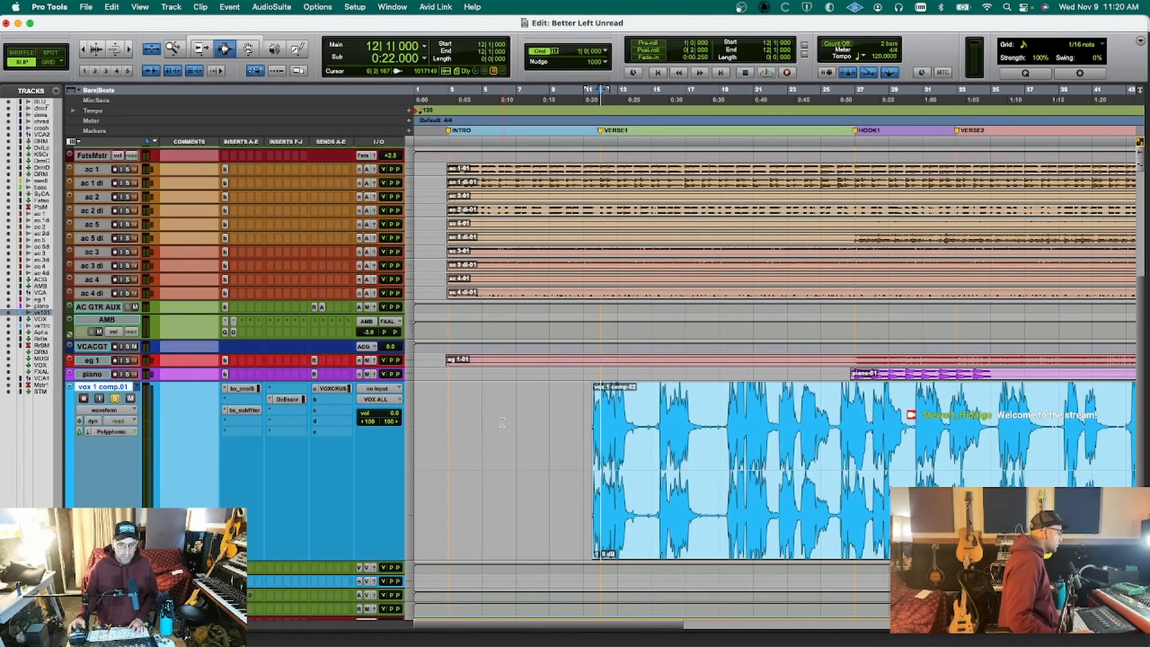
{"action": "left_click", "coordinate": [594, 397]}
{"action": "key", "text": "t"}
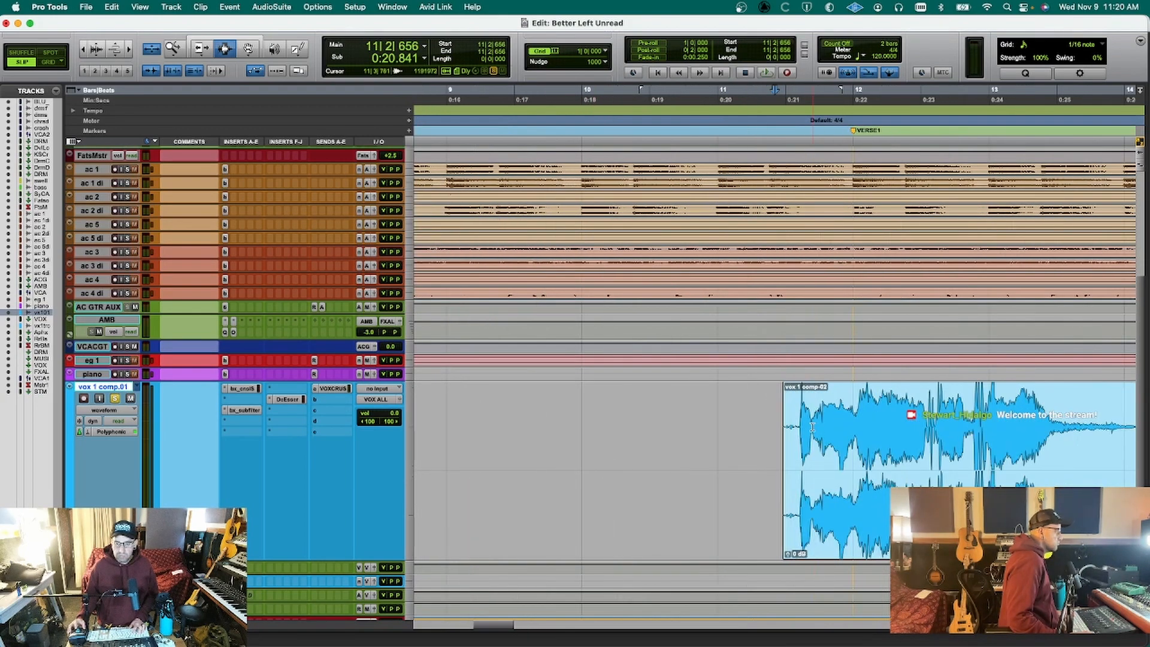
Trim the low-level noise off the start of the first vocal clip, up to 11|3|406 just before the first word.
{"action": "left_click", "coordinate": [776, 420]}
{"action": "key", "text": "t"}
{"action": "key", "text": "t"}
{"action": "key", "text": "t"}
{"action": "key", "text": "t"}
{"action": "key", "text": "t"}
{"action": "key", "text": "super+z"}
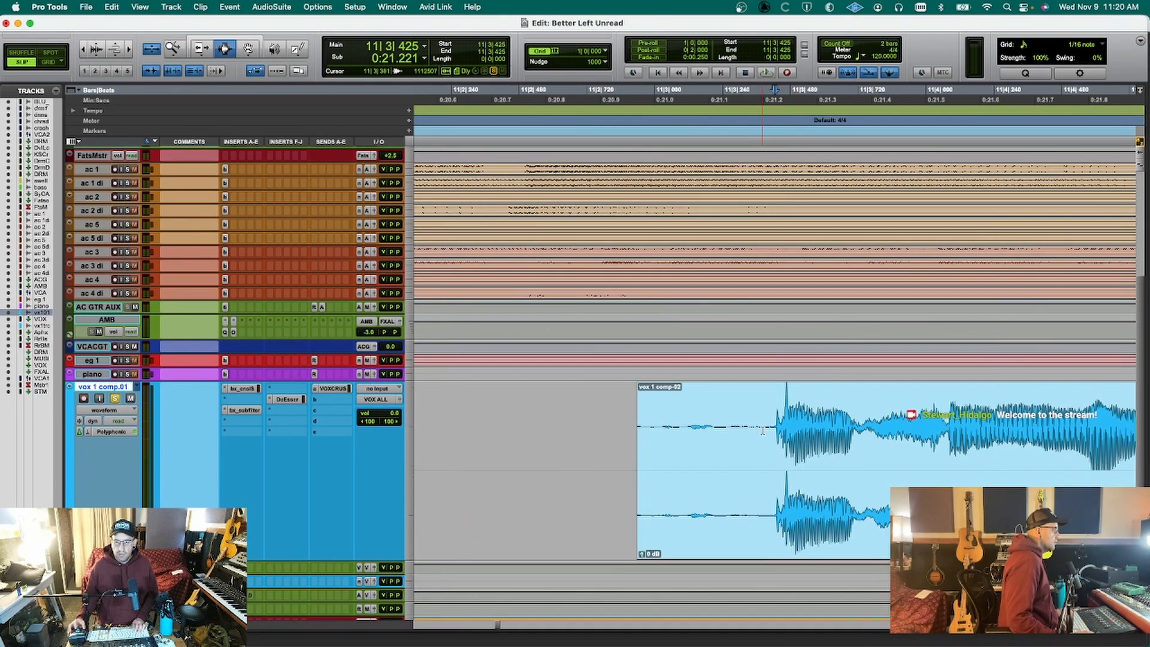
{"action": "key", "text": "super+shift+z"}
{"action": "left_click_drag", "start_coordinate": [761, 426], "coordinate": [775, 426]}
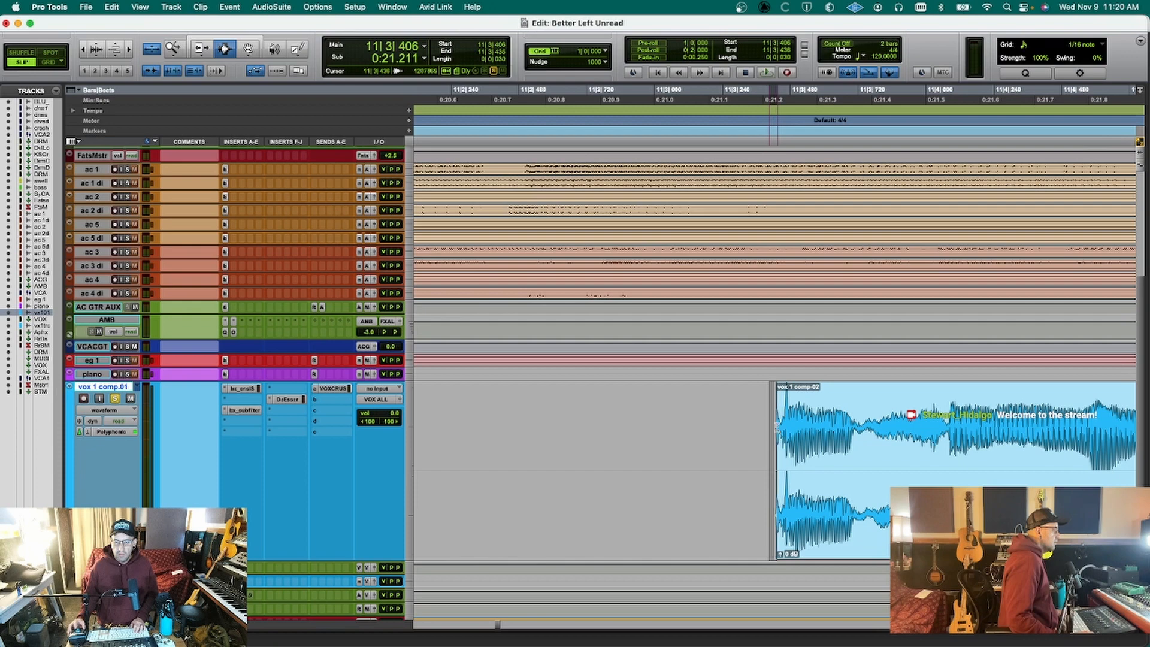
Play the vocal's opening phrase and select the plosive passage from 12|3|106 to 12|4|345.
{"action": "key", "text": "r"}
{"action": "left_click", "coordinate": [812, 431]}
{"action": "key", "text": "r"}
{"action": "key", "text": "r"}
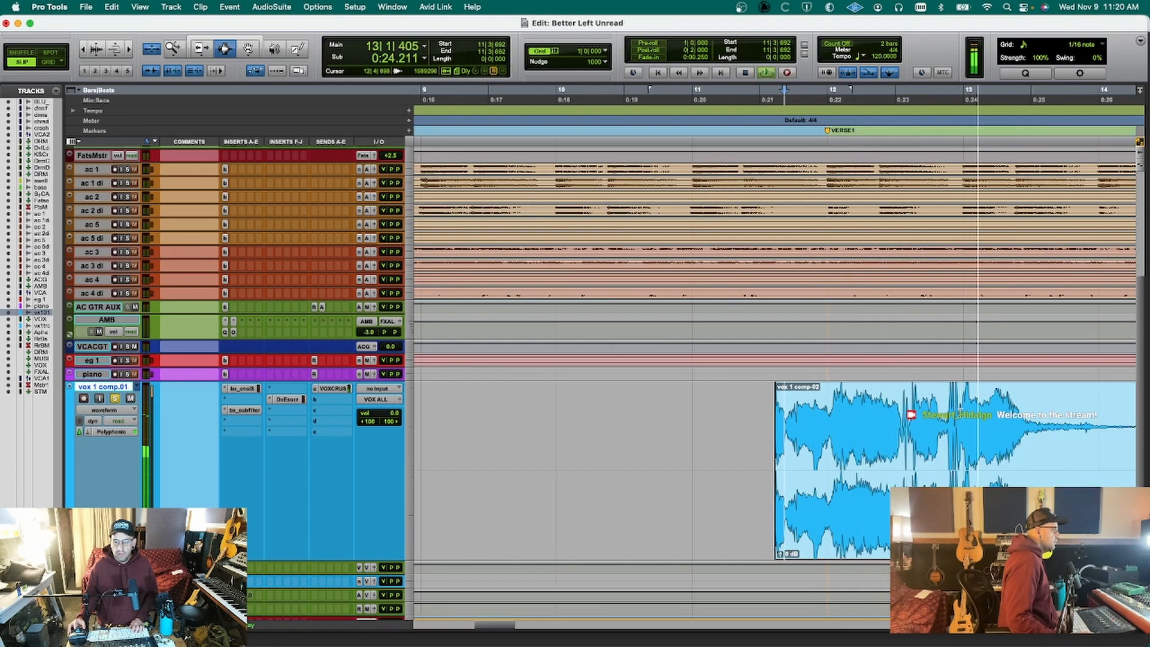
{"action": "key", "text": "t"}
{"action": "key", "text": "t"}
{"action": "left_click_drag", "start_coordinate": [571, 468], "coordinate": [910, 468]}
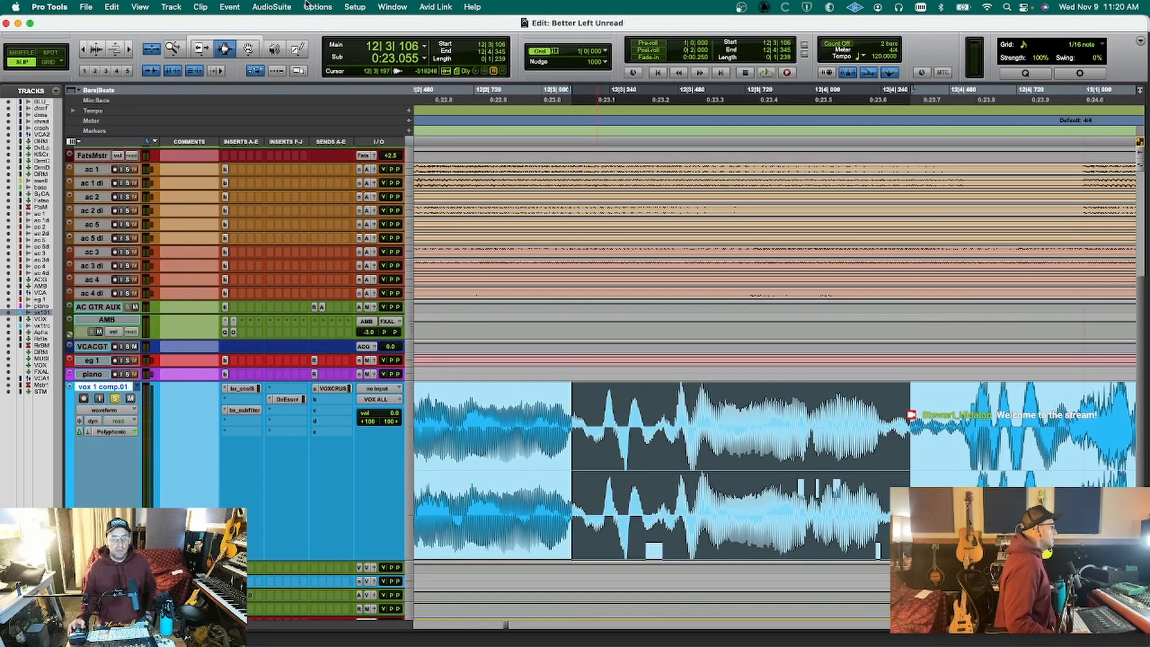
Render the selected plosive passage with the RX 10 De-plosive AudioSuite processor at its factory default settings.
{"action": "left_click", "coordinate": [257, 7]}
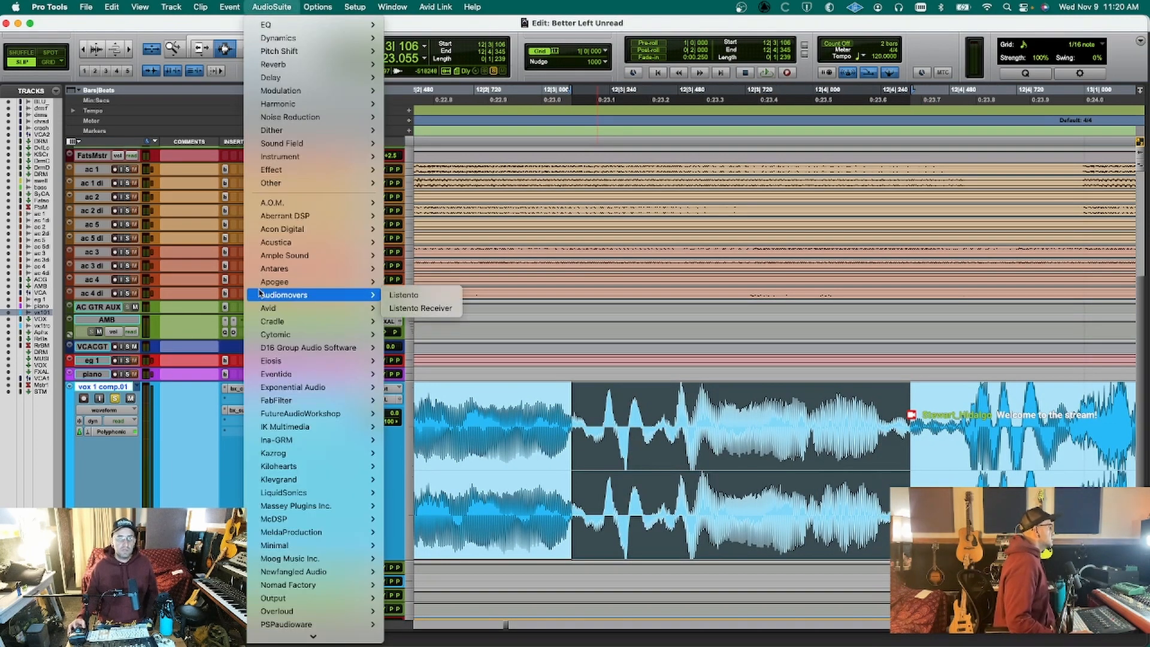
{"action": "mouse_move", "coordinate": [330, 118]}
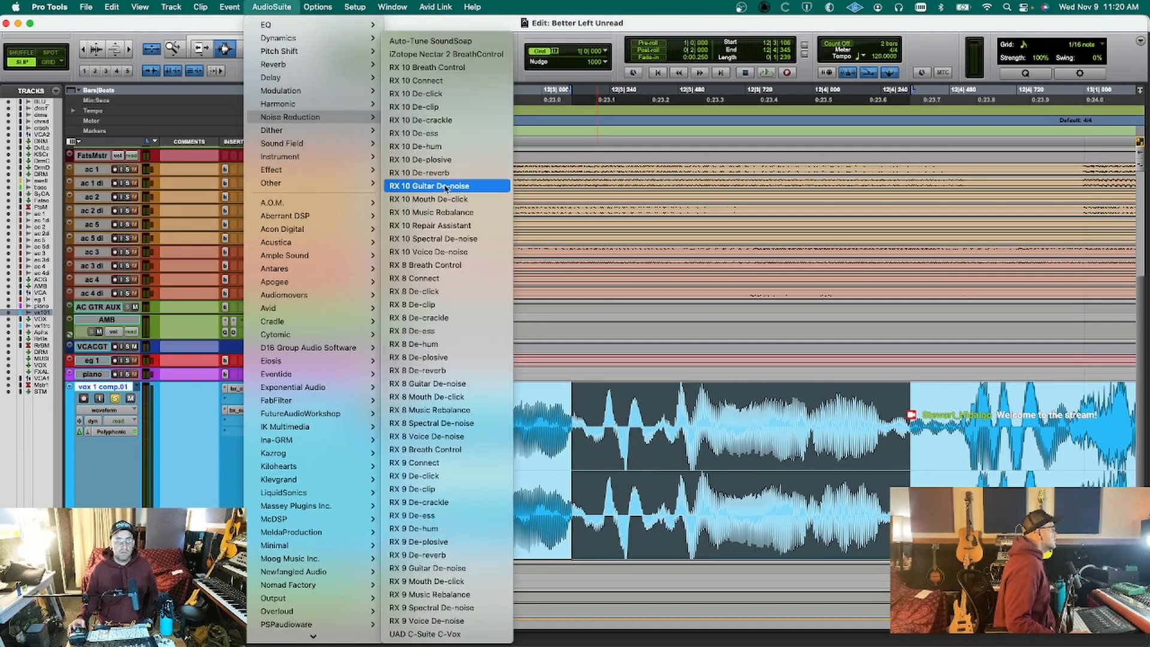
{"action": "left_click", "coordinate": [450, 161]}
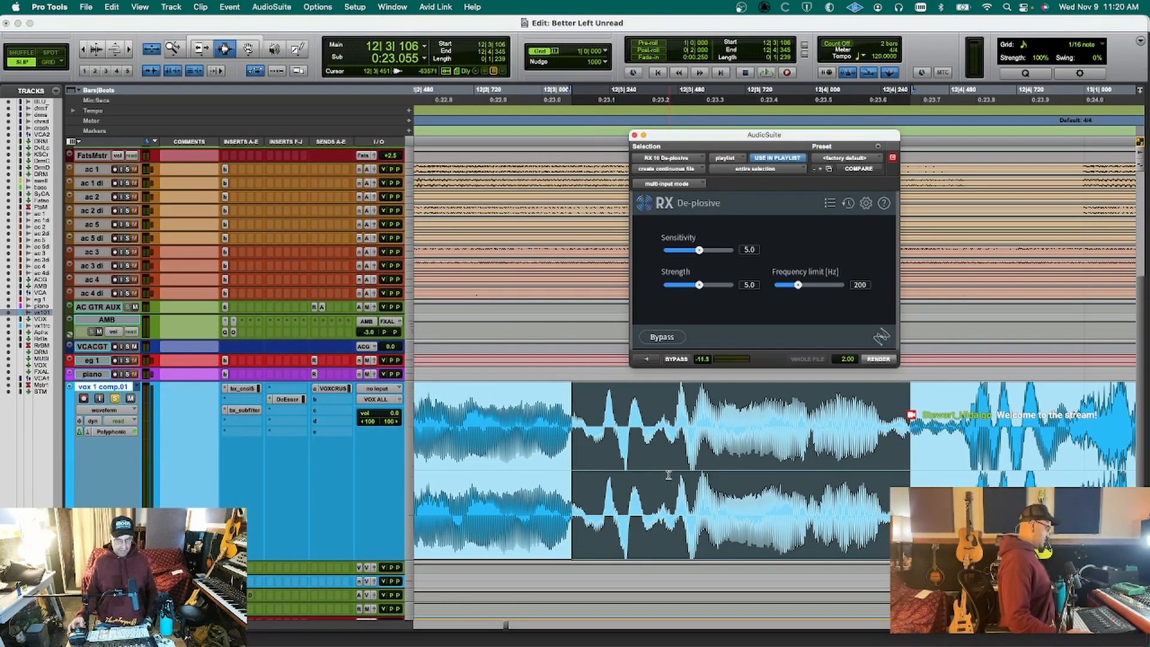
{"action": "left_click", "coordinate": [878, 360]}
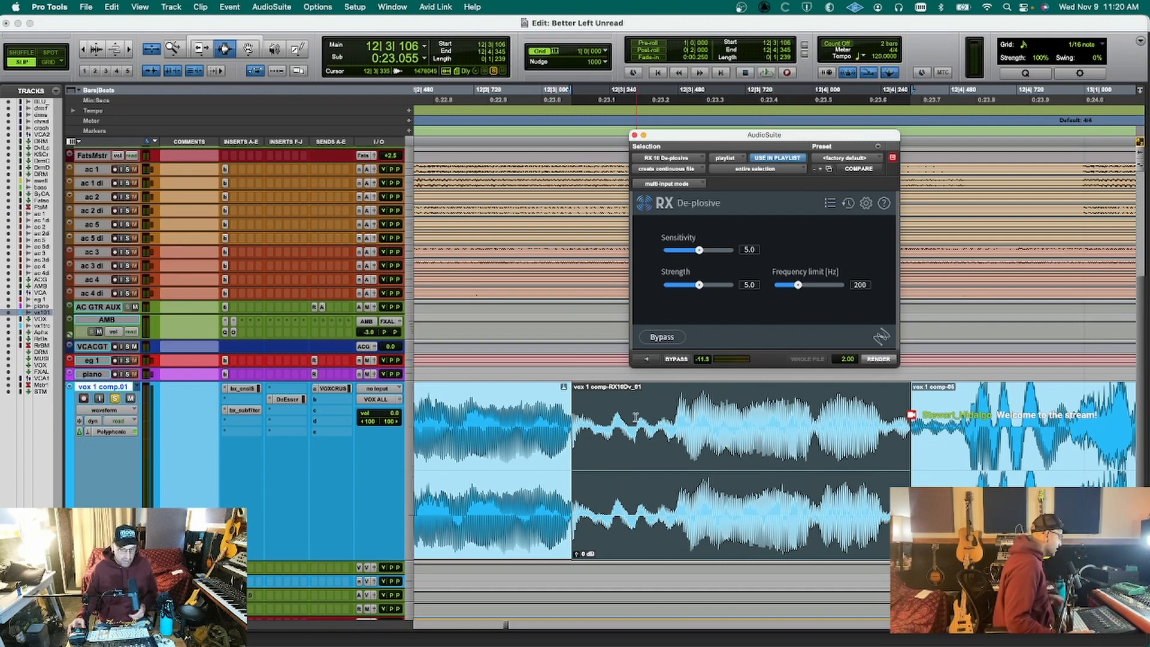
Compare the de-plosived passage with the original vox 1 comp playlist during playback, return to vox 1 comp.01, and close the AudioSuite window.
{"action": "key", "text": "space"}
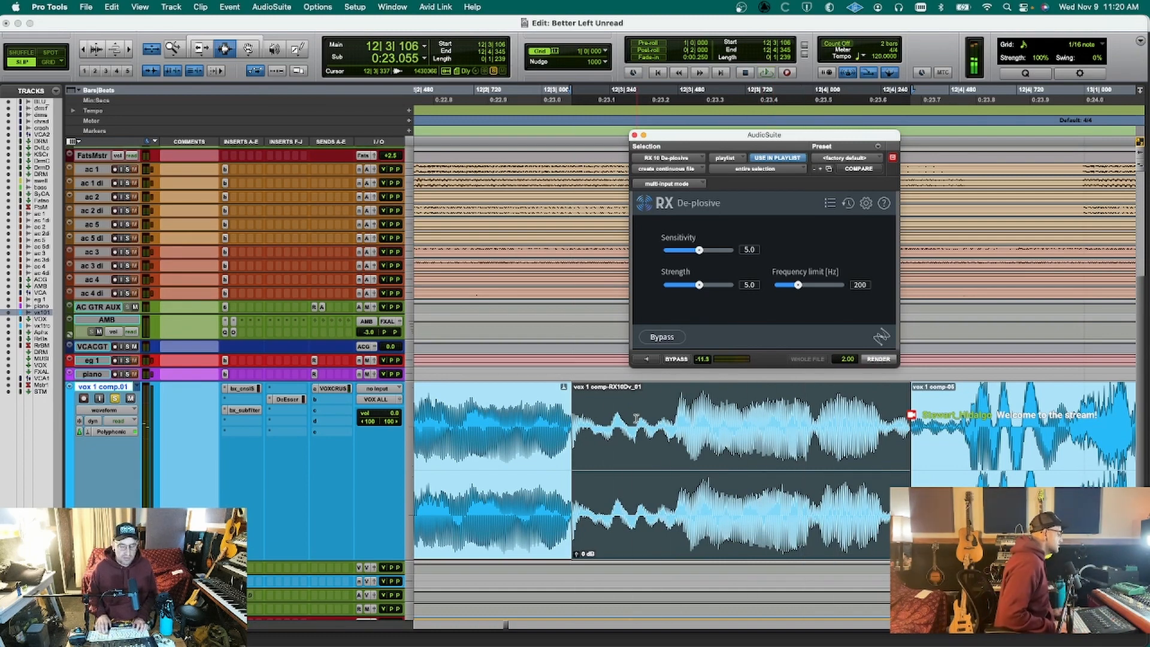
{"action": "key", "text": "shift+Up"}
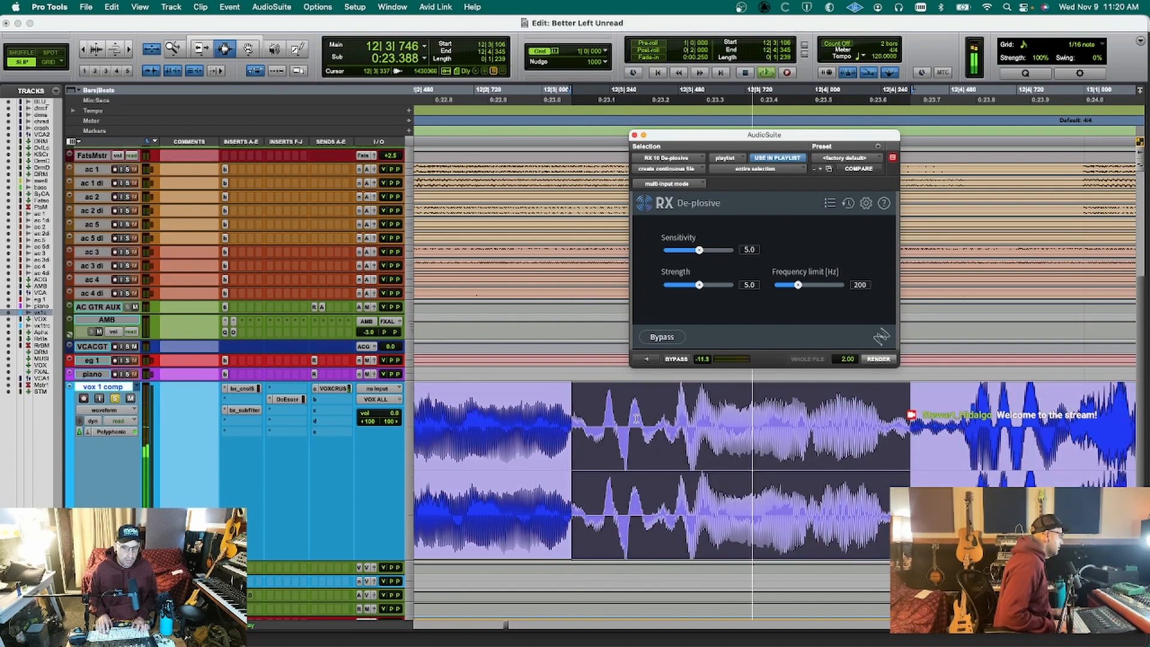
{"action": "key", "text": "shift+Down"}
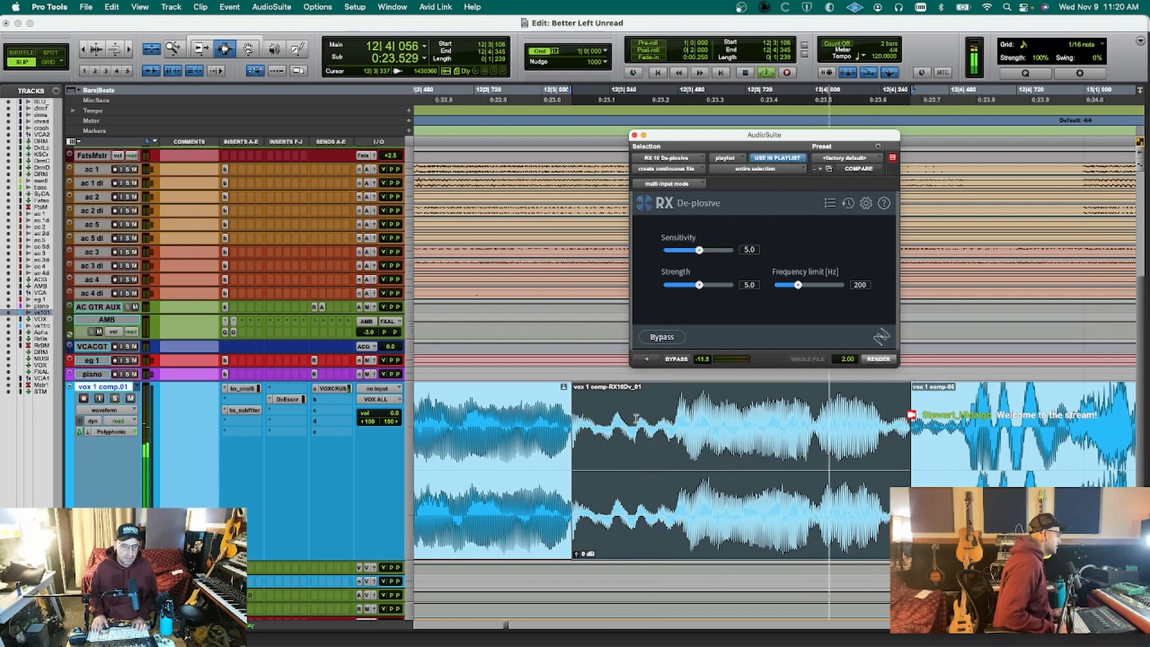
{"action": "key", "text": "super+w"}
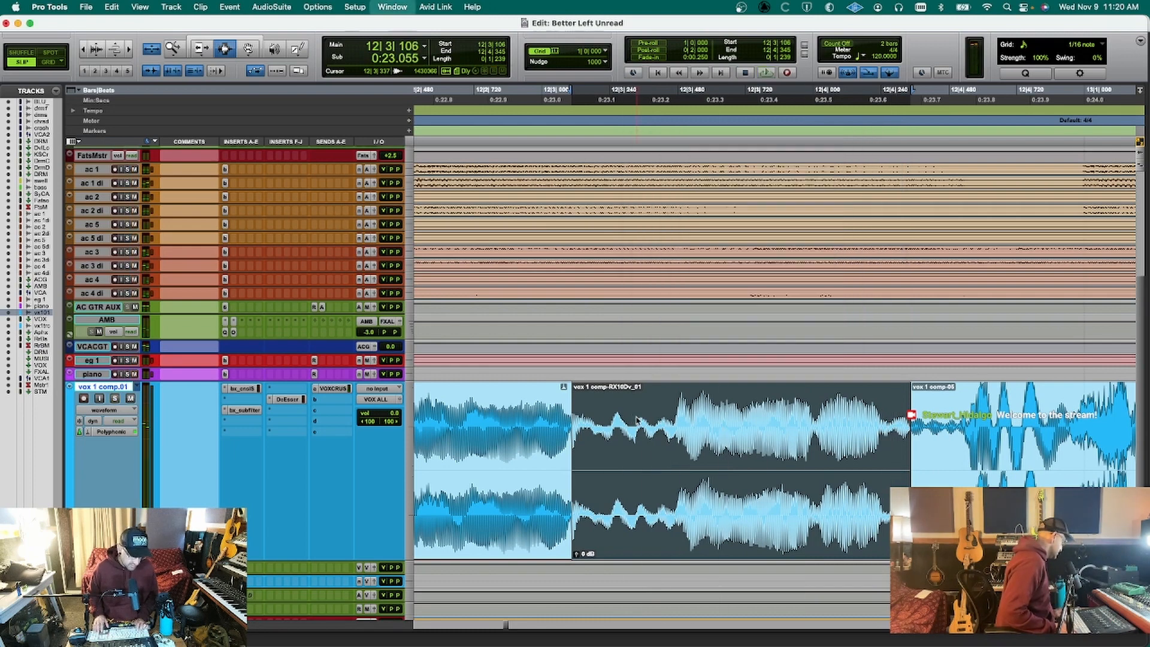
Play from the VERSE1 marker (memory location 2) and add a short crossfade where the de-plosived clip begins.
{"action": "key", "text": "KP_Decimal"}
{"action": "key", "text": "2"}
{"action": "key", "text": "KP_Decimal"}
{"action": "key", "text": "space"}
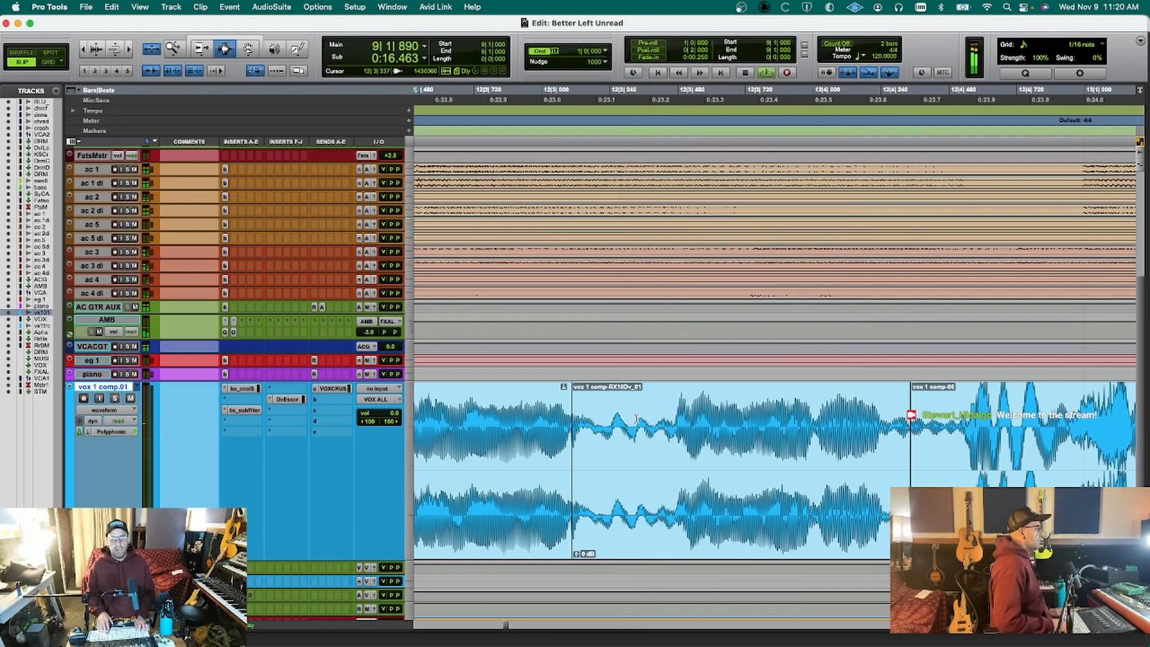
{"action": "key", "text": "t"}
{"action": "key", "text": "t"}
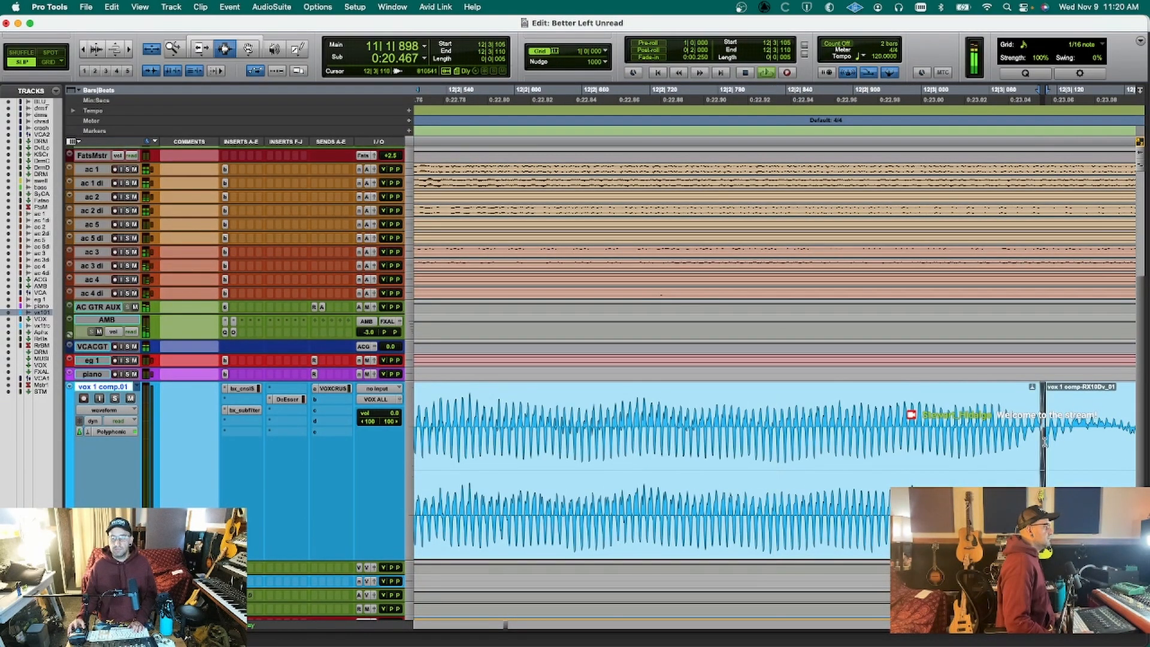
{"action": "key", "text": "r"}
{"action": "key", "text": "r"}
{"action": "key", "text": "r"}
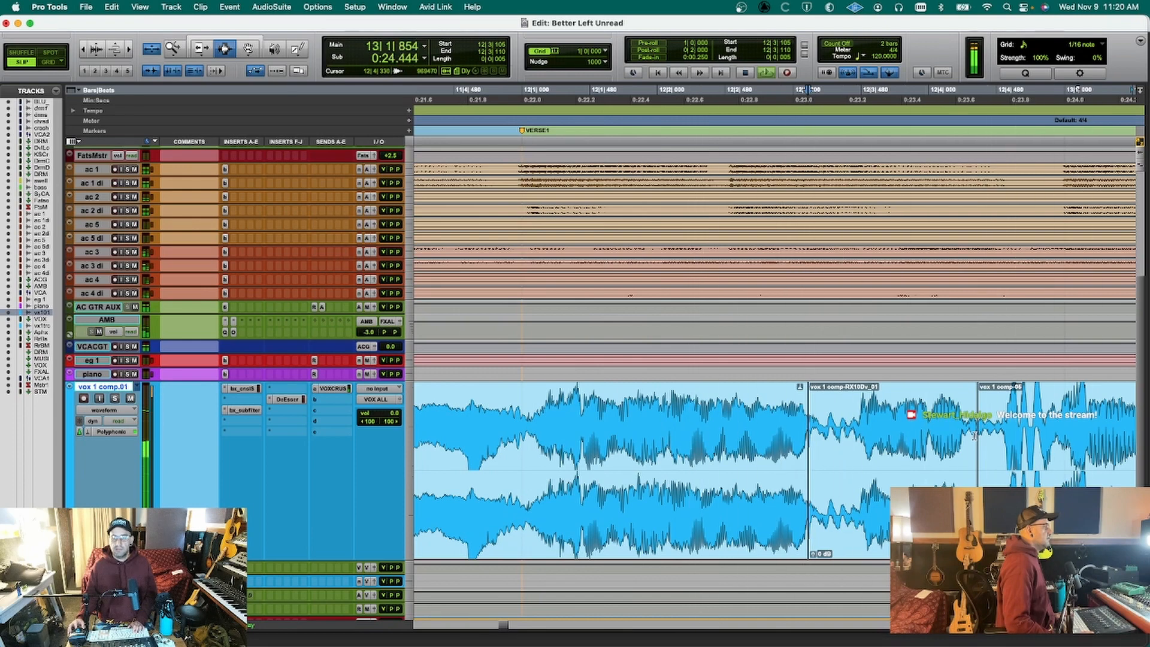
Add a short crossfade at the joint where the de-plosived clip ends, around 12|4|341 to 12|4|348.
{"action": "key", "text": "t"}
{"action": "key", "text": "t"}
{"action": "key", "text": "t"}
{"action": "left_click", "coordinate": [833, 441]}
{"action": "key", "text": "t"}
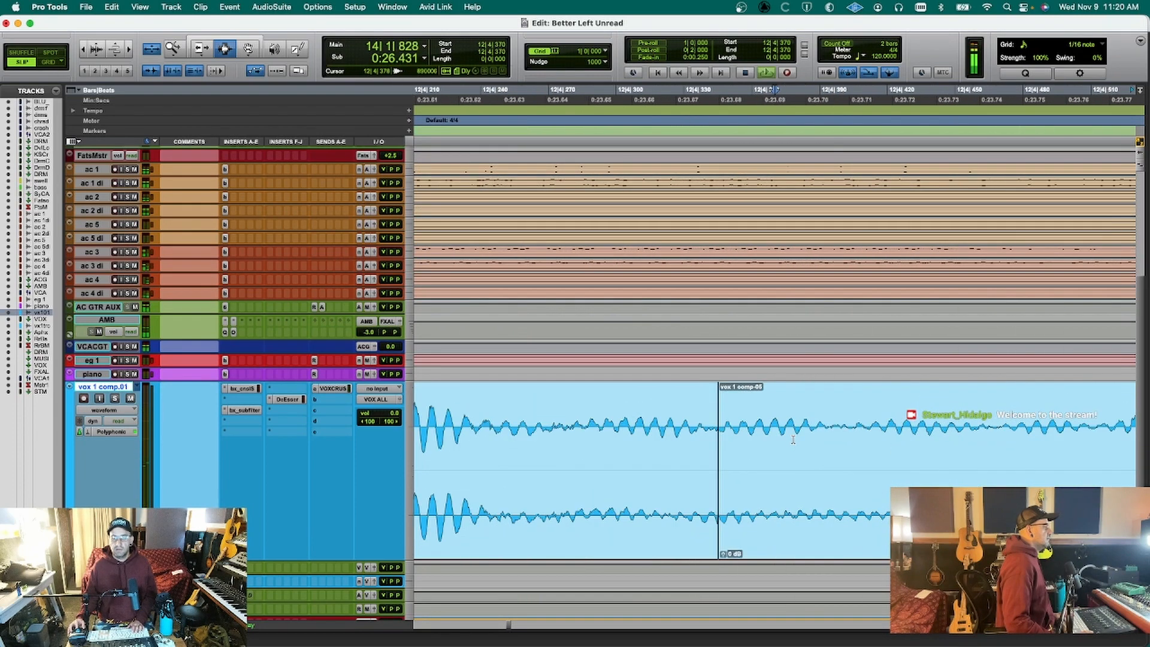
{"action": "key", "text": "r"}
{"action": "key", "text": "r"}
{"action": "key", "text": "r"}
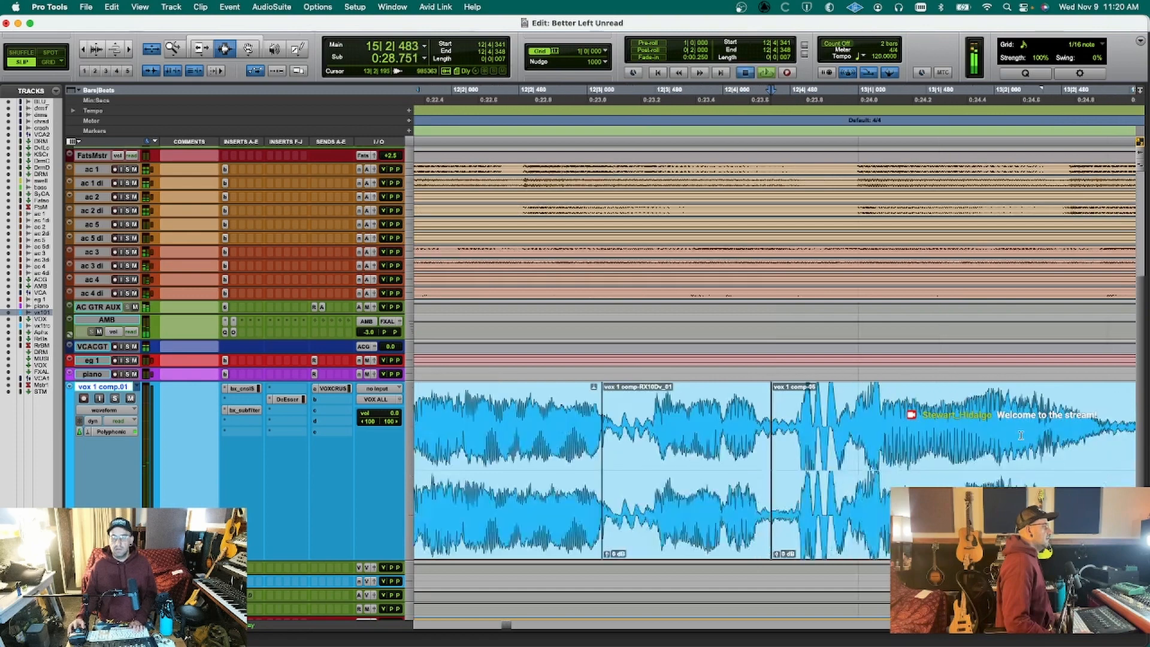
Audition the vocal from 13|2|191, cut a short section of the low-level noise after the first phrase, and fade both cut edges.
{"action": "left_click", "coordinate": [1021, 436]}
{"action": "key", "text": "space"}
{"action": "key", "text": "r"}
{"action": "key", "text": "r"}
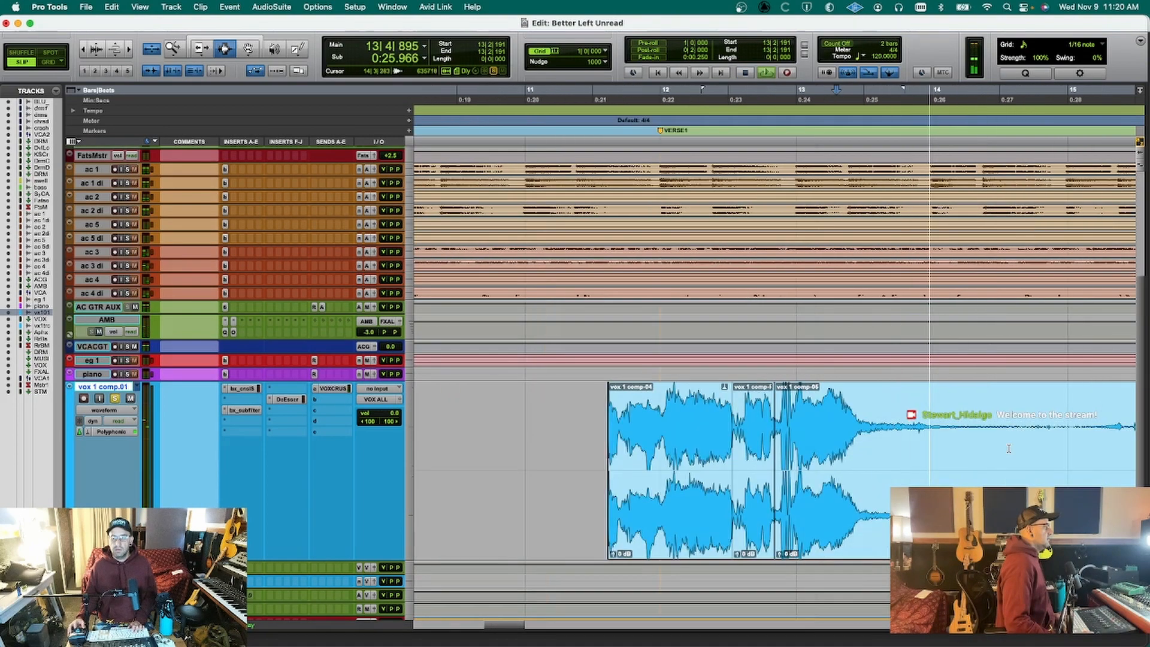
{"action": "key", "text": "space"}
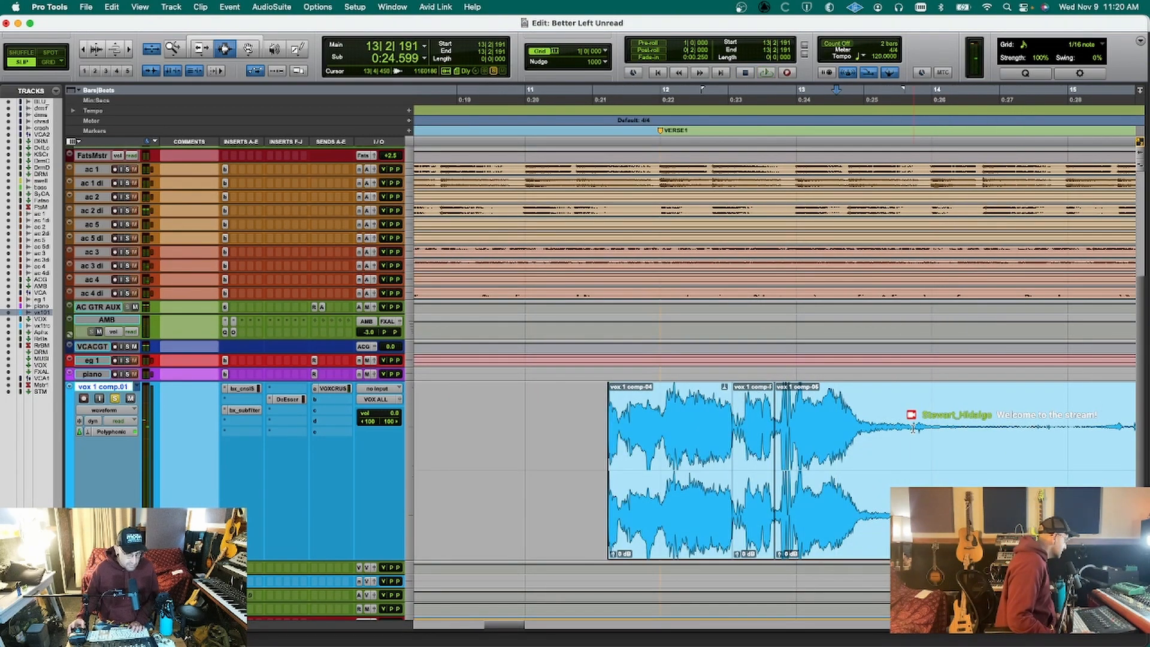
{"action": "left_click_drag", "start_coordinate": [913, 430], "coordinate": [938, 432]}
{"action": "key", "text": "Delete"}
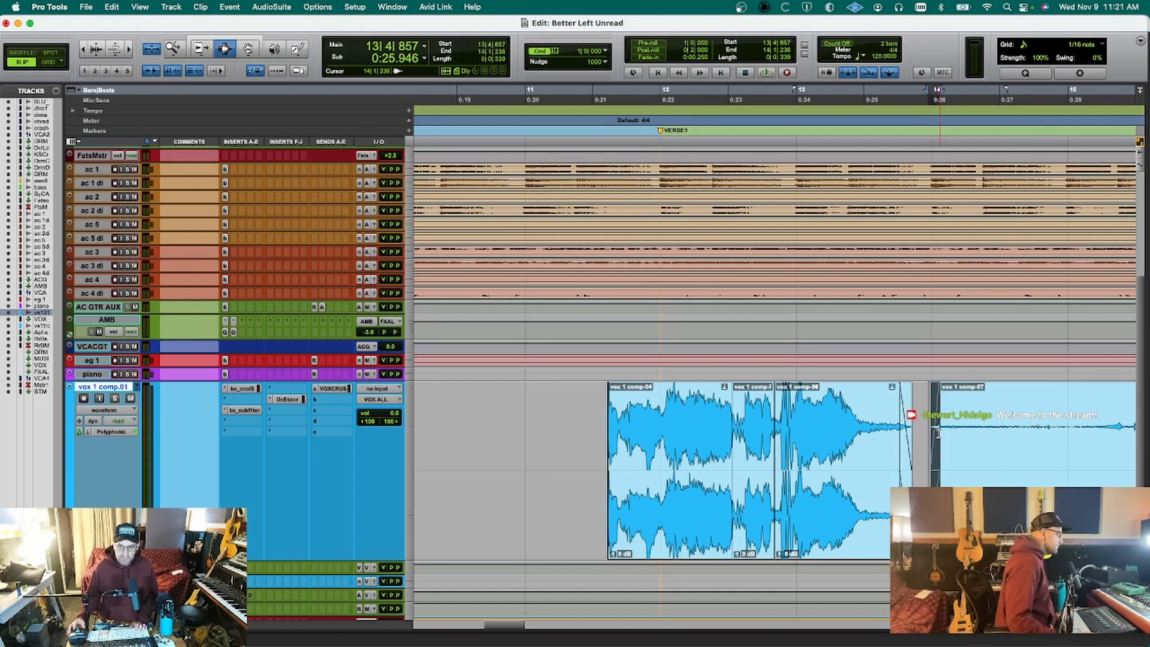
Play the vocal from 13|1|312 across the cut and check the Mix window.
{"action": "left_click", "coordinate": [806, 440]}
{"action": "key", "text": "space"}
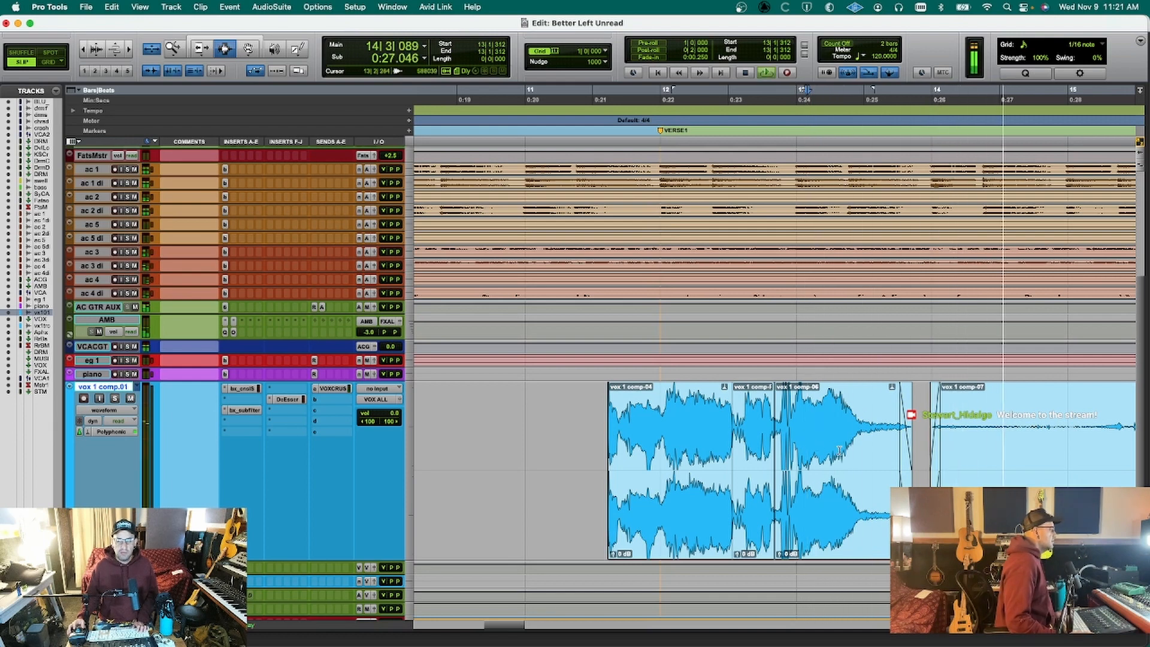
{"action": "key", "text": "super+equal"}
{"action": "key", "text": "super+equal"}
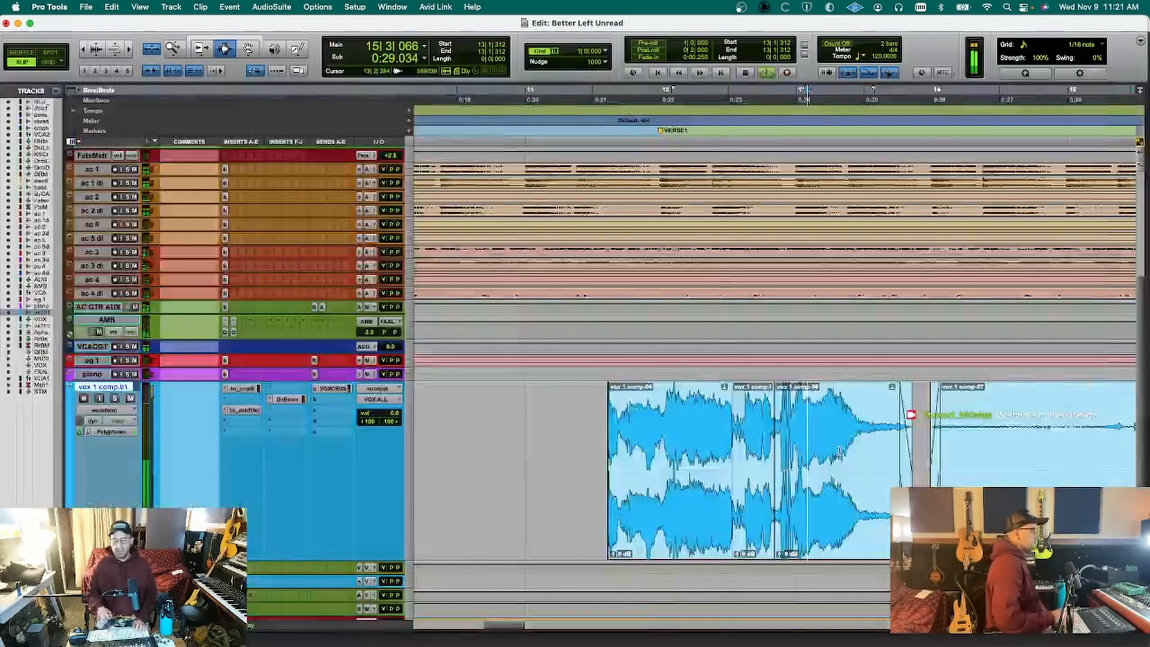
Trim the start of the second vocal clip to 15|1|126, add a short fade-in there, and save the session.
{"action": "key", "text": "super+bracketleft"}
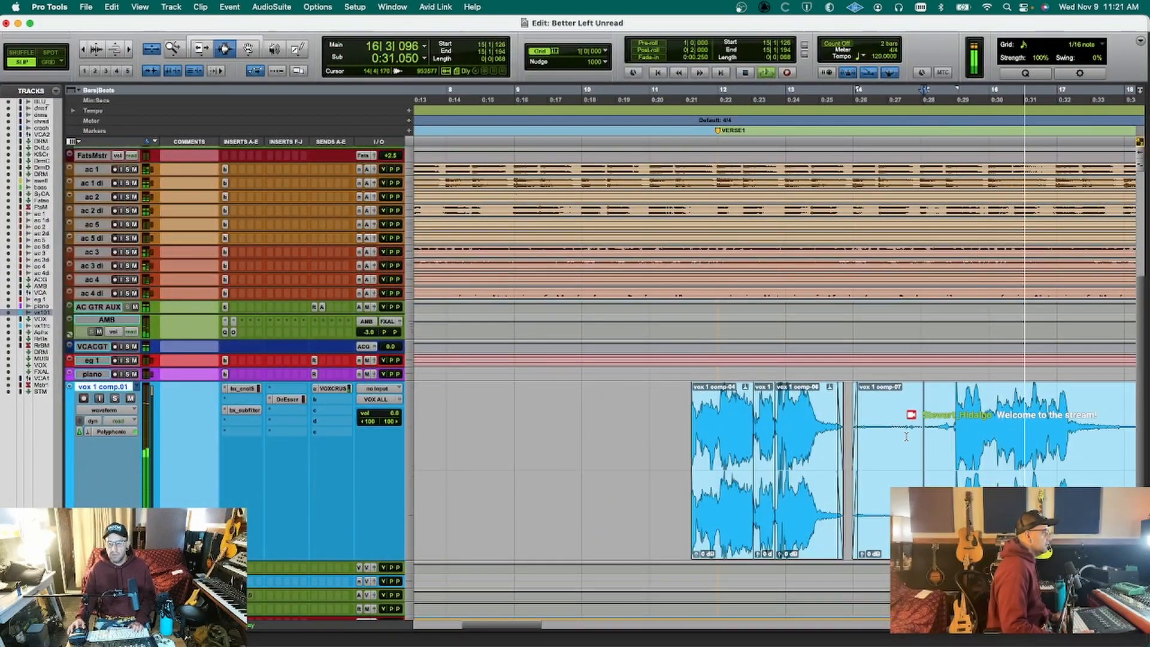
{"action": "key", "text": "a"}
{"action": "left_click_drag", "start_coordinate": [919, 446], "coordinate": [928, 447]}
{"action": "key", "text": "f"}
{"action": "key", "text": "super+s"}
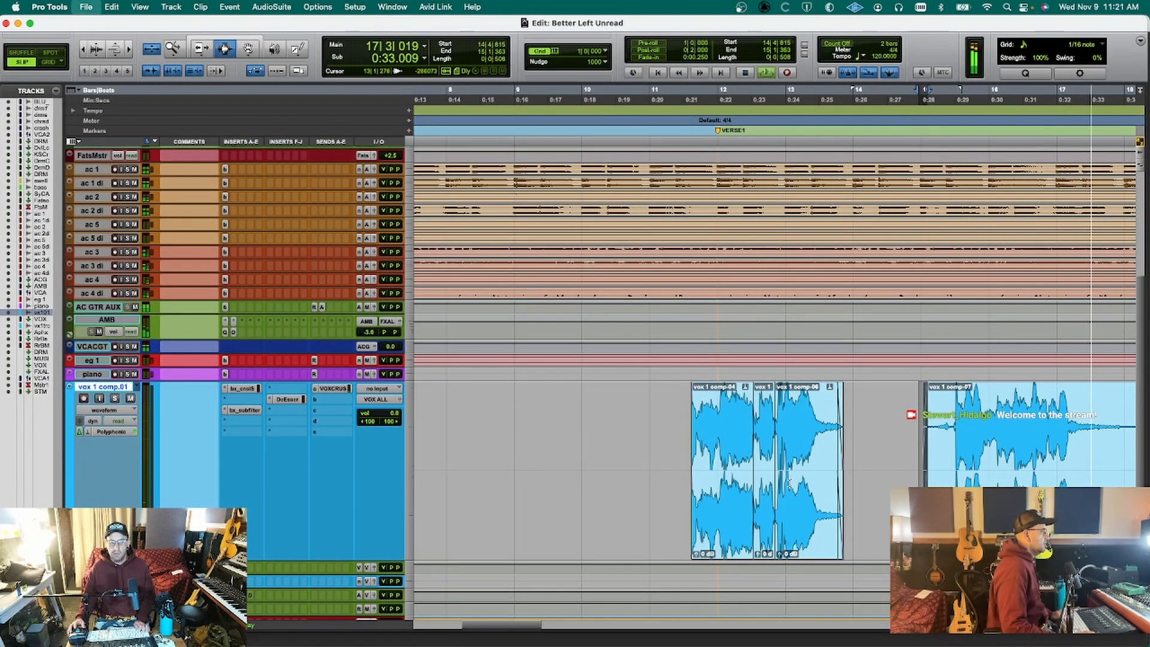
Check the channel strips in the Mix window during playback and return to the Edit window.
{"action": "key", "text": "super+equal"}
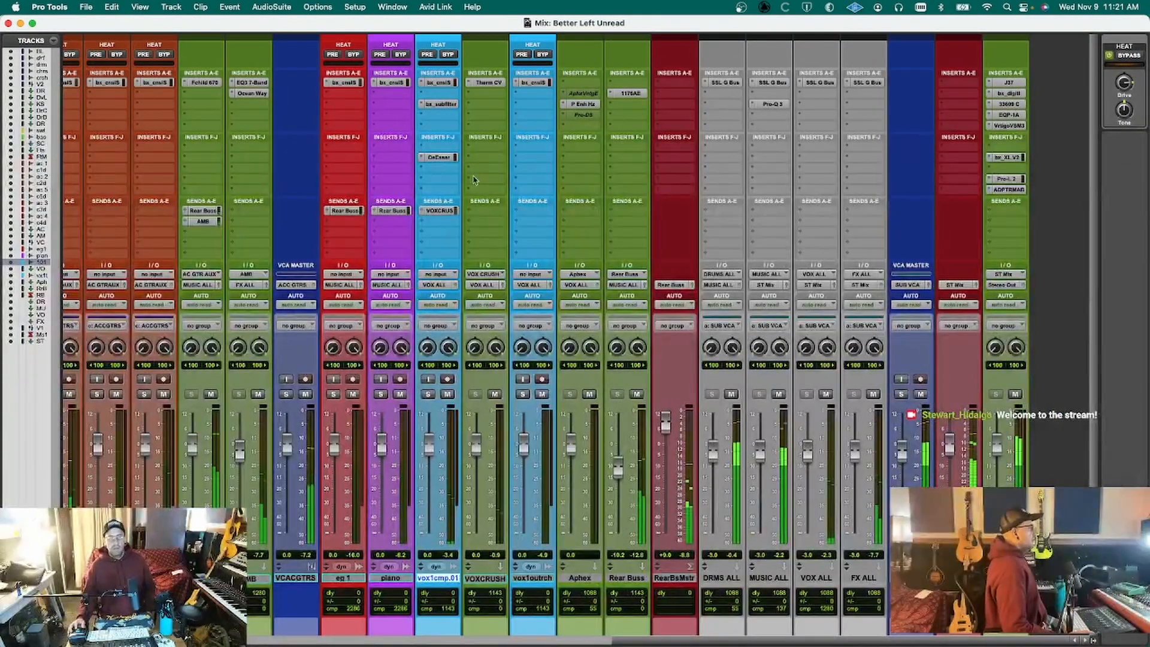
{"action": "left_click", "coordinate": [473, 180]}
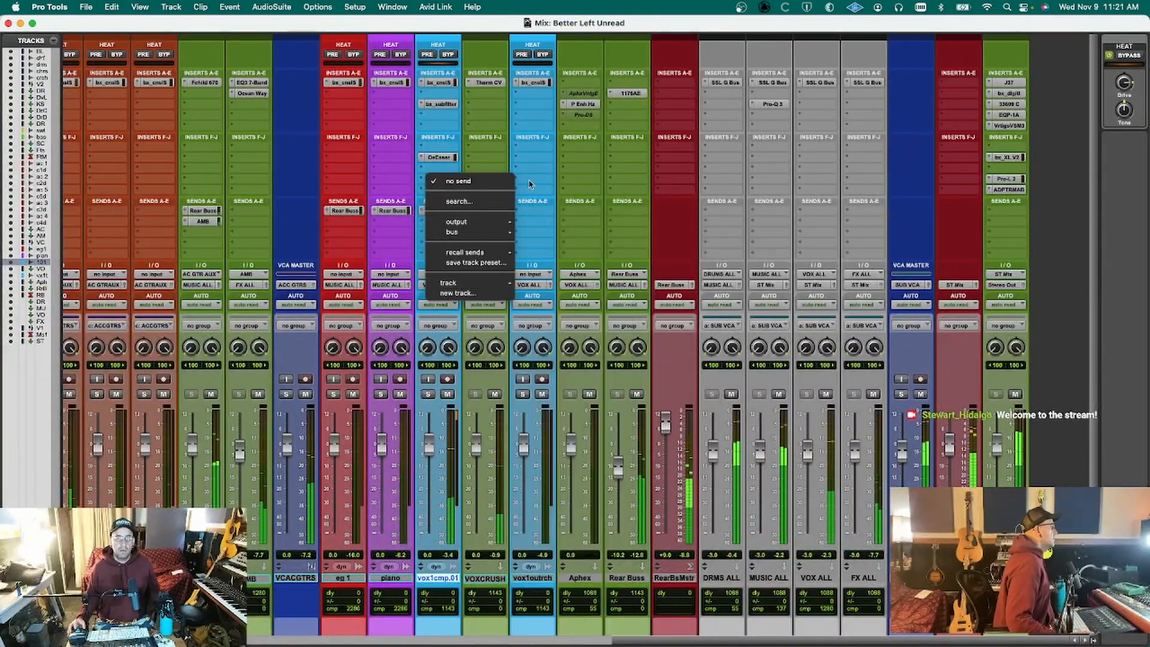
{"action": "key", "text": "Escape"}
{"action": "key", "text": "super+equal"}
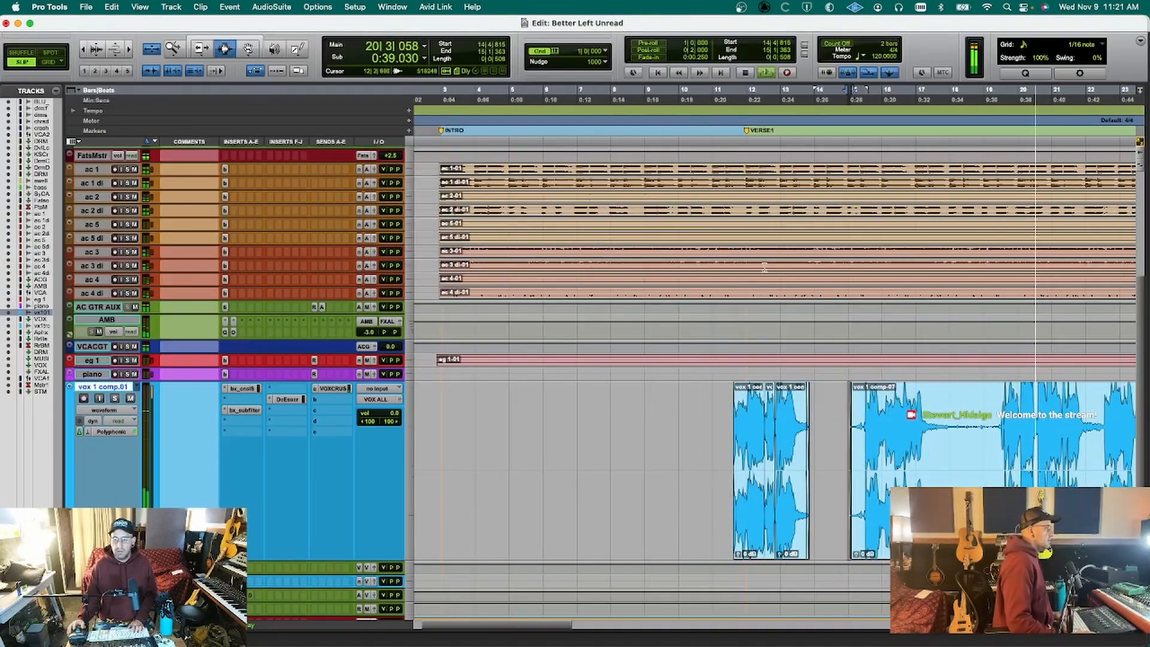
Audition the vocal from 17|4|248 and delete the low-level gap between phrases from 18|2|312 to 19|1|705.
{"action": "left_click", "coordinate": [949, 429]}
{"action": "key", "text": "t"}
{"action": "key", "text": "t"}
{"action": "key", "text": "space"}
{"action": "key", "text": "space"}
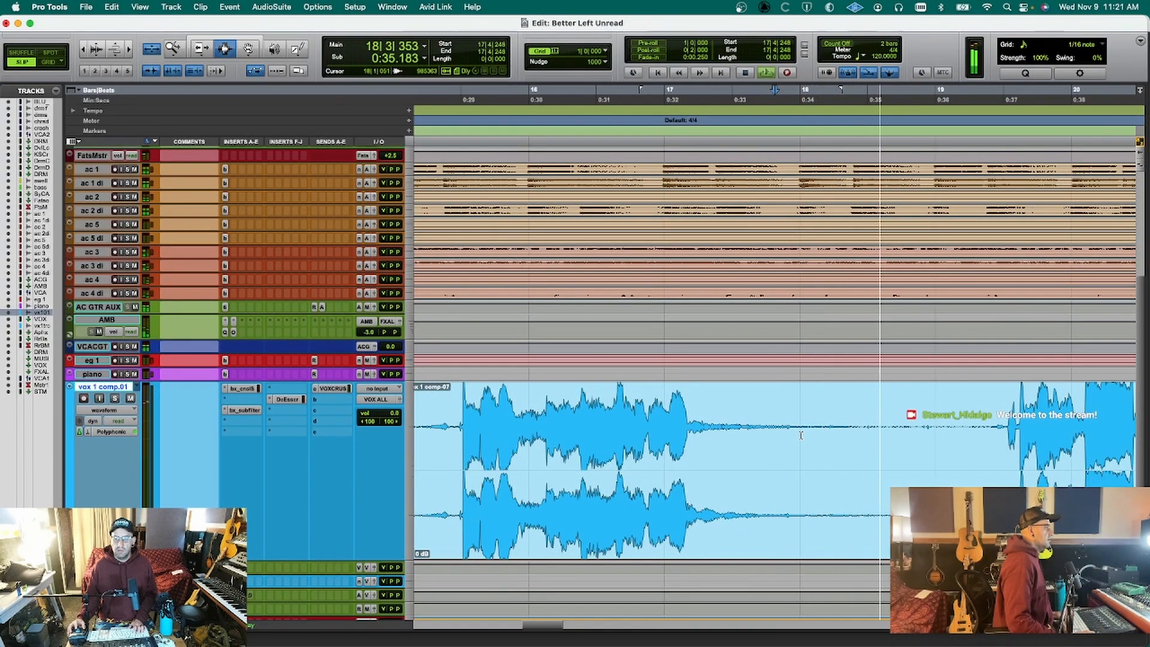
{"action": "key", "text": "space"}
{"action": "left_click_drag", "start_coordinate": [844, 426], "coordinate": [958, 419]}
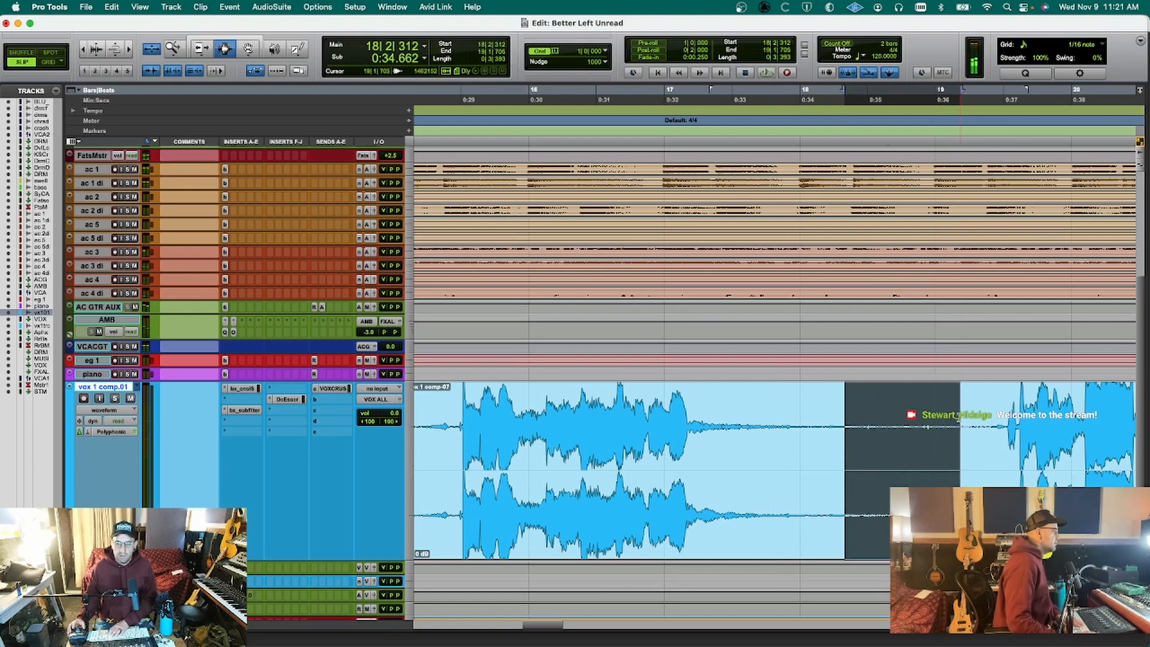
{"action": "key", "text": "Delete"}
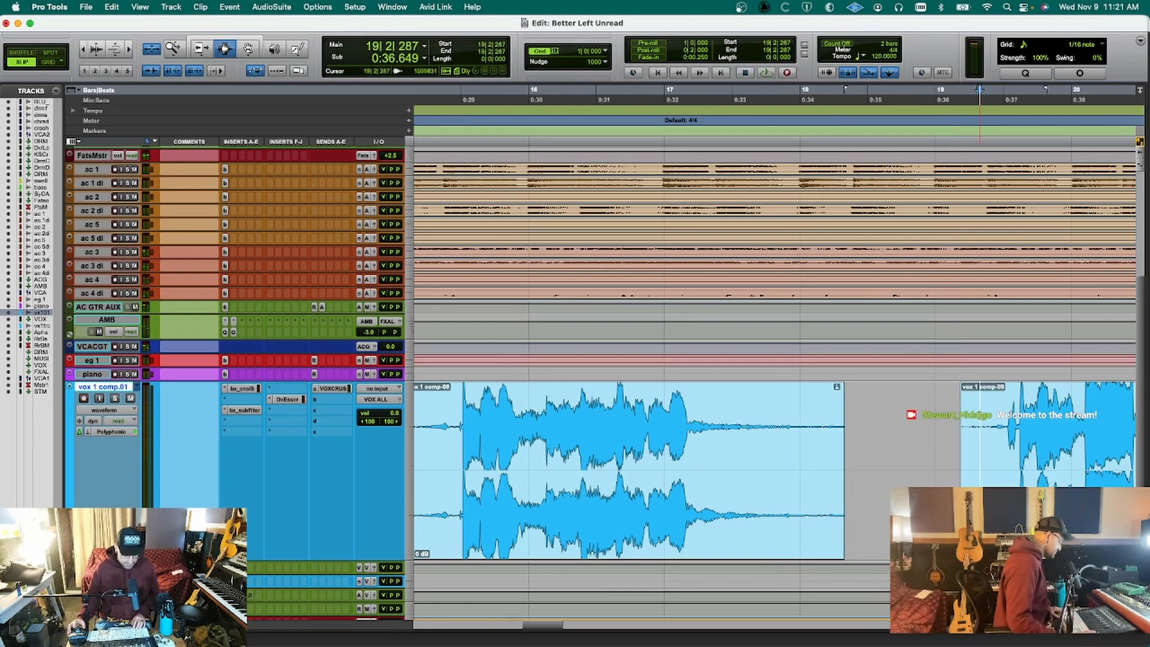
Trim the next vocal clip's start to 19|2|287 with a short fade-in, and fade out the preceding clip from 18|1|051.
{"action": "key", "text": "s"}
{"action": "key", "text": "super+z"}
{"action": "key", "text": "a"}
{"action": "left_click_drag", "start_coordinate": [973, 415], "coordinate": [991, 415]}
{"action": "key", "text": "f"}
{"action": "left_click_drag", "start_coordinate": [905, 437], "coordinate": [802, 440]}
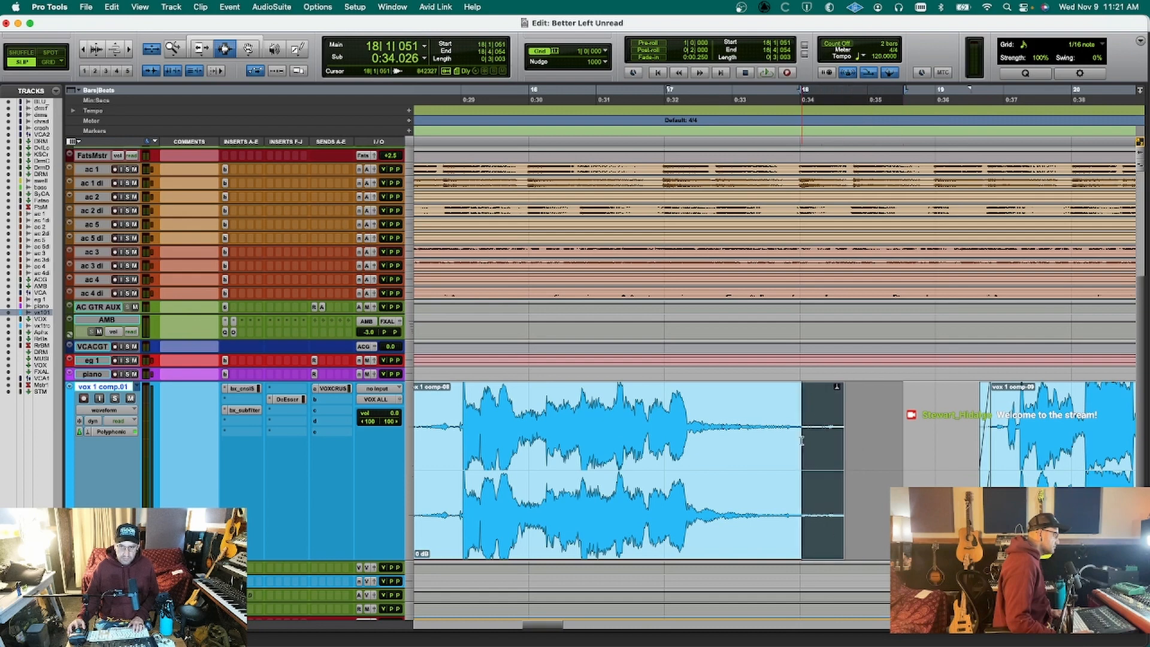
Compare the unedited vox 1 comp playlist with the edited vox 1 comp.01 playlist across the gap around 18|1|662.
{"action": "left_click", "coordinate": [956, 429]}
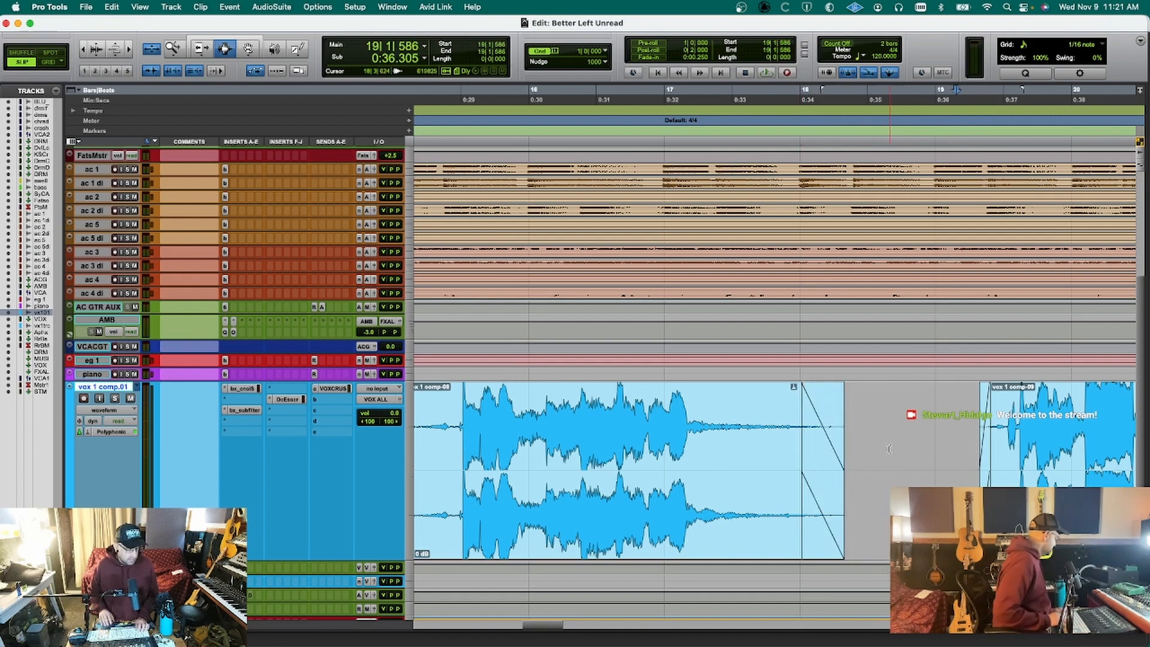
{"action": "key", "text": "shift+Up"}
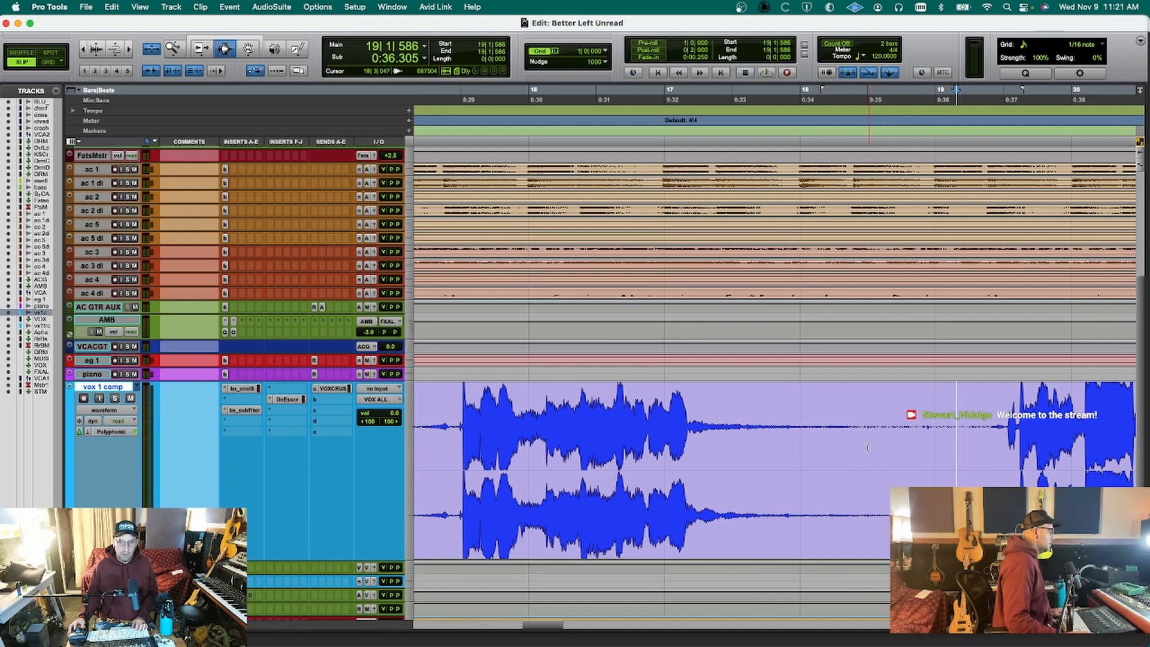
{"action": "key", "text": "space"}
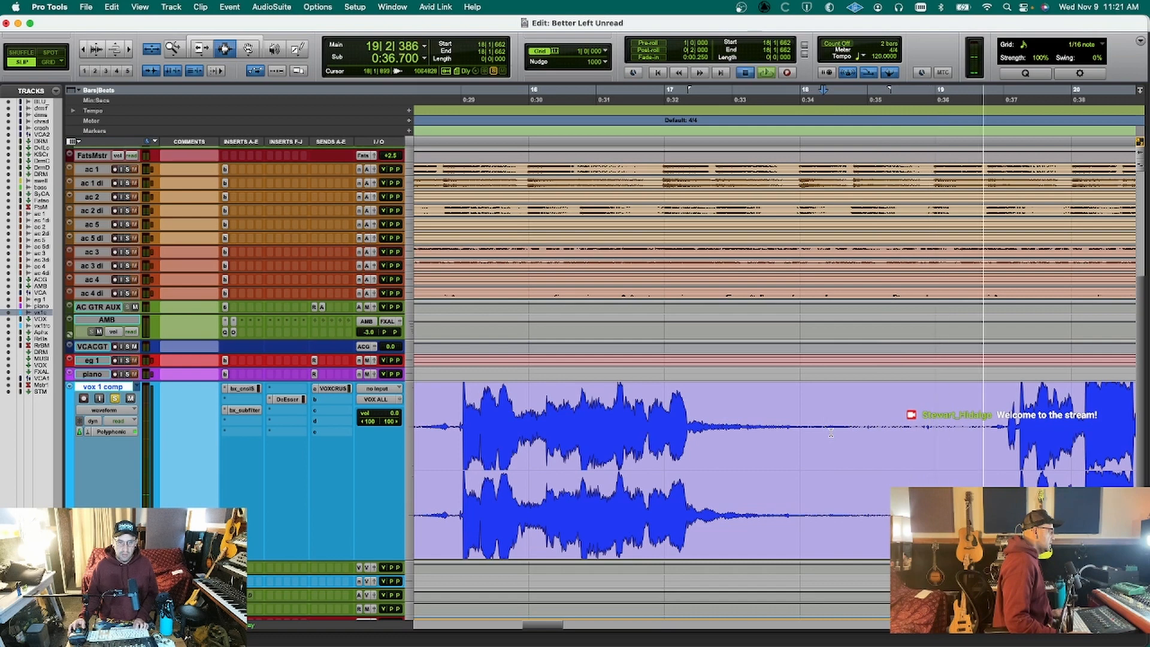
{"action": "key", "text": "space"}
{"action": "key", "text": "shift+Down"}
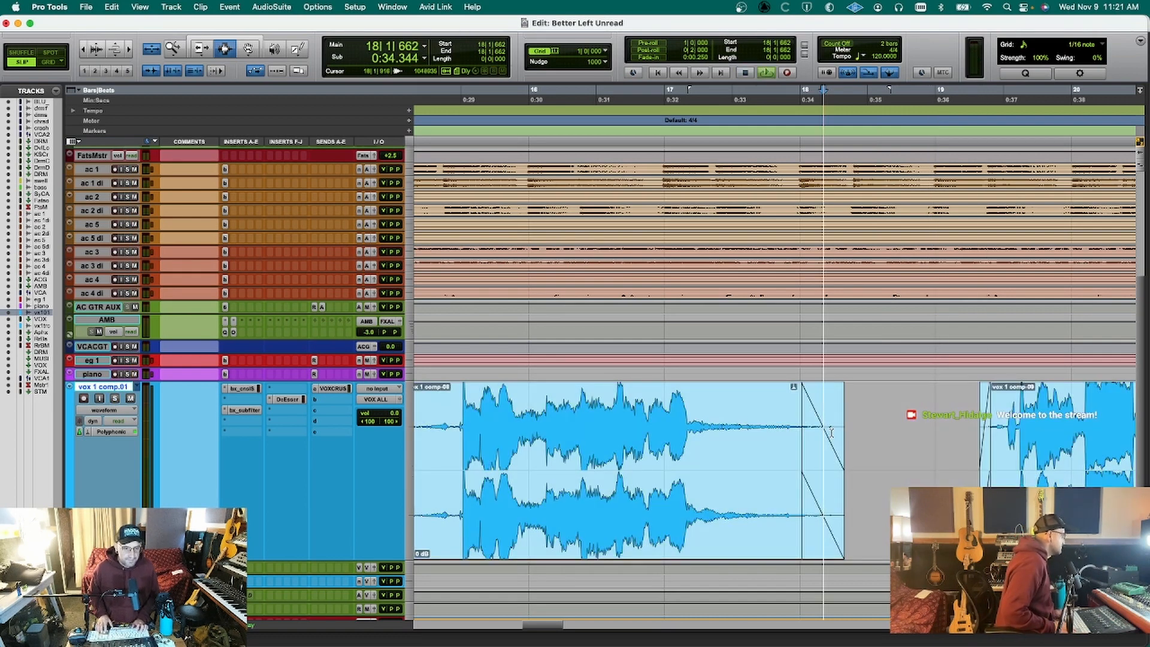
{"action": "key", "text": "space"}
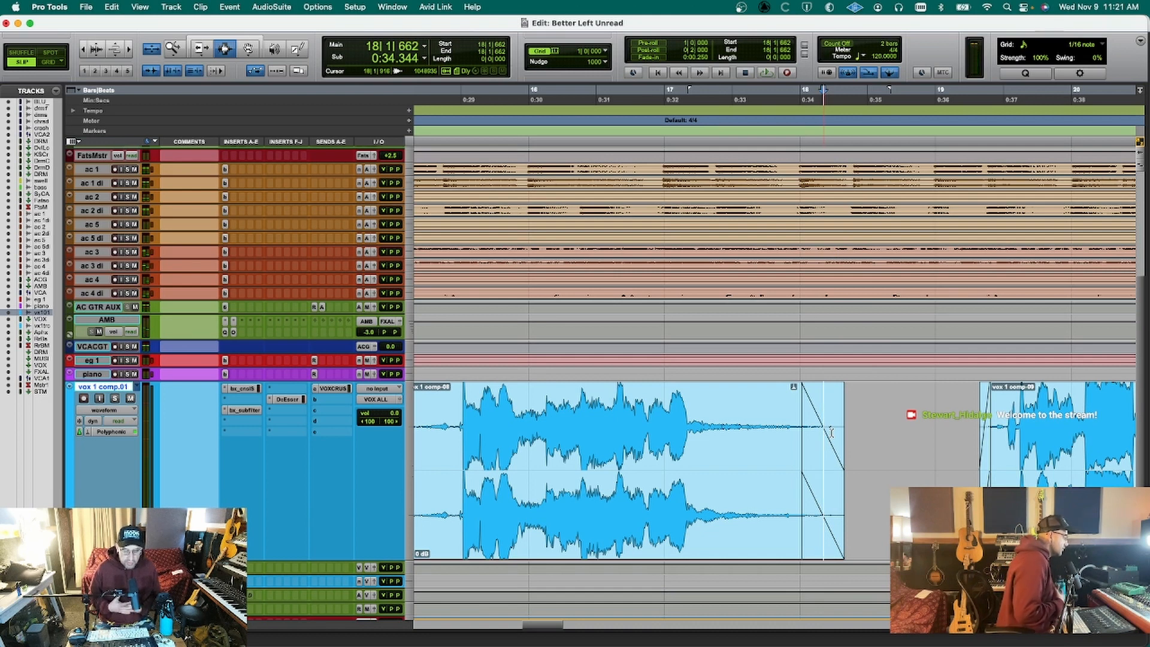
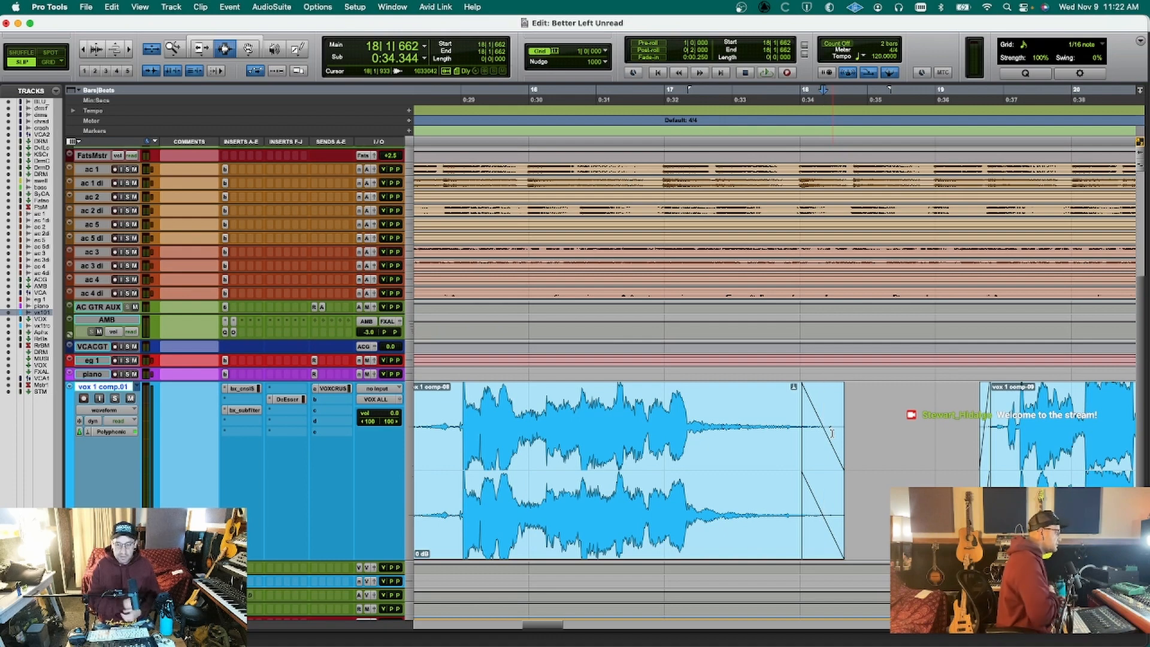
Save the session and play the mix from 16|1|572 to review the edited verse vocal.
{"action": "key", "text": "super+s"}
{"action": "key", "text": "space"}
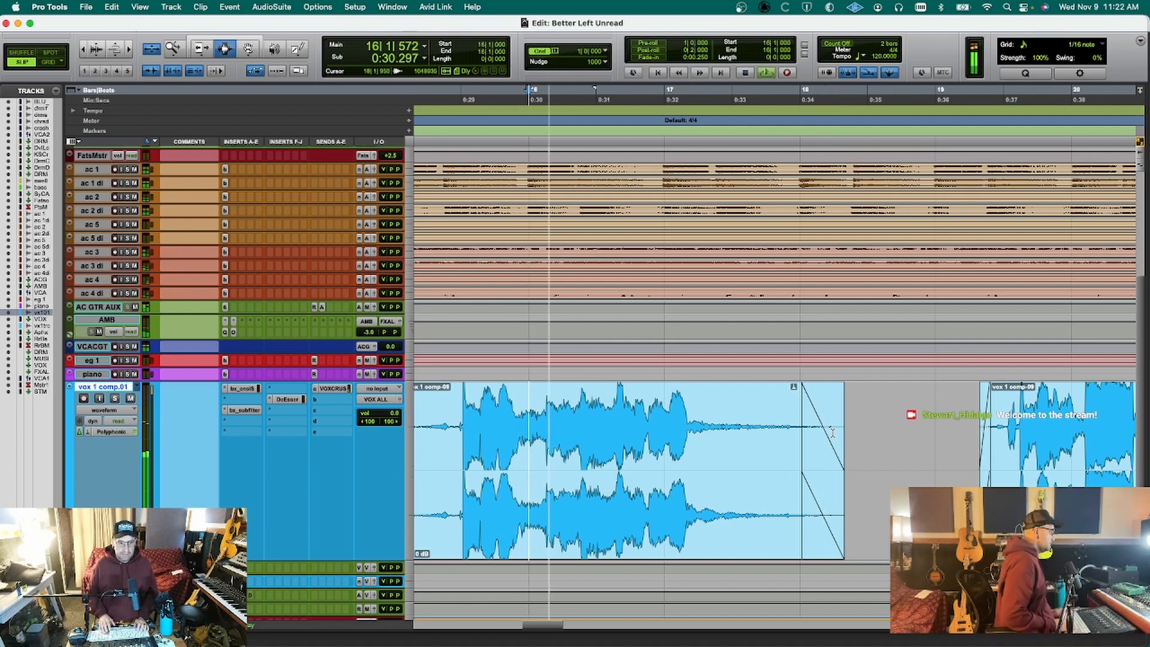
{"action": "key", "text": "r"}
{"action": "key", "text": "r"}
{"action": "key", "text": "t"}
{"action": "key", "text": "t"}
{"action": "key", "text": "r"}
{"action": "key", "text": "r"}
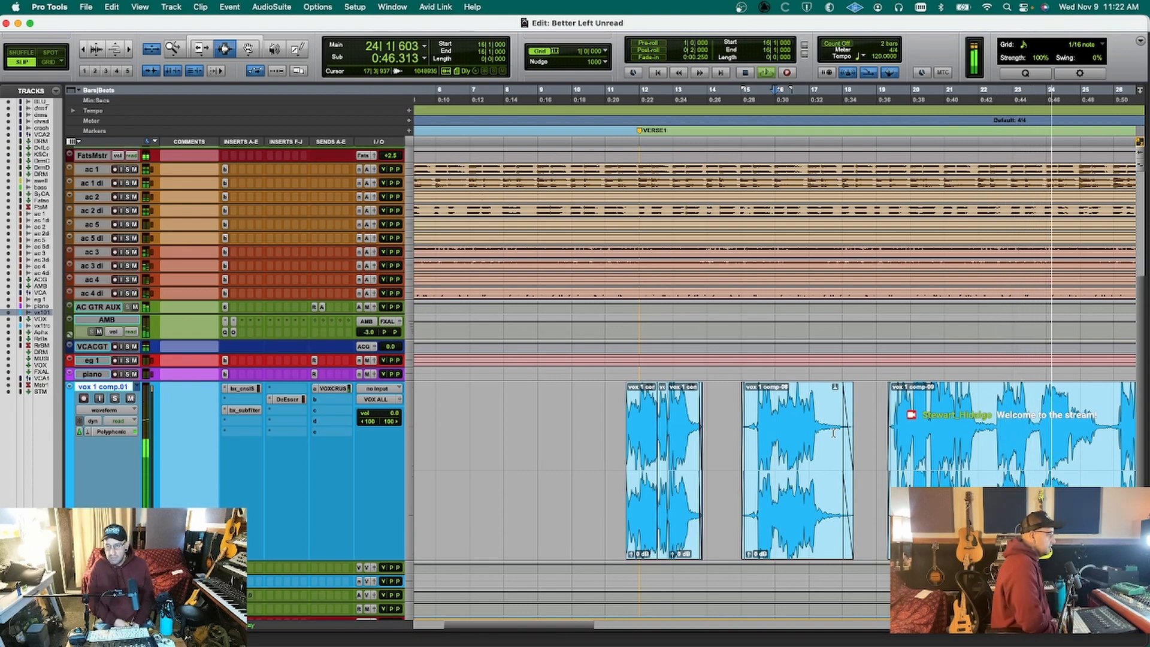
{"action": "key", "text": "s"}
{"action": "key", "text": "super+z"}
{"action": "key", "text": "super+s"}
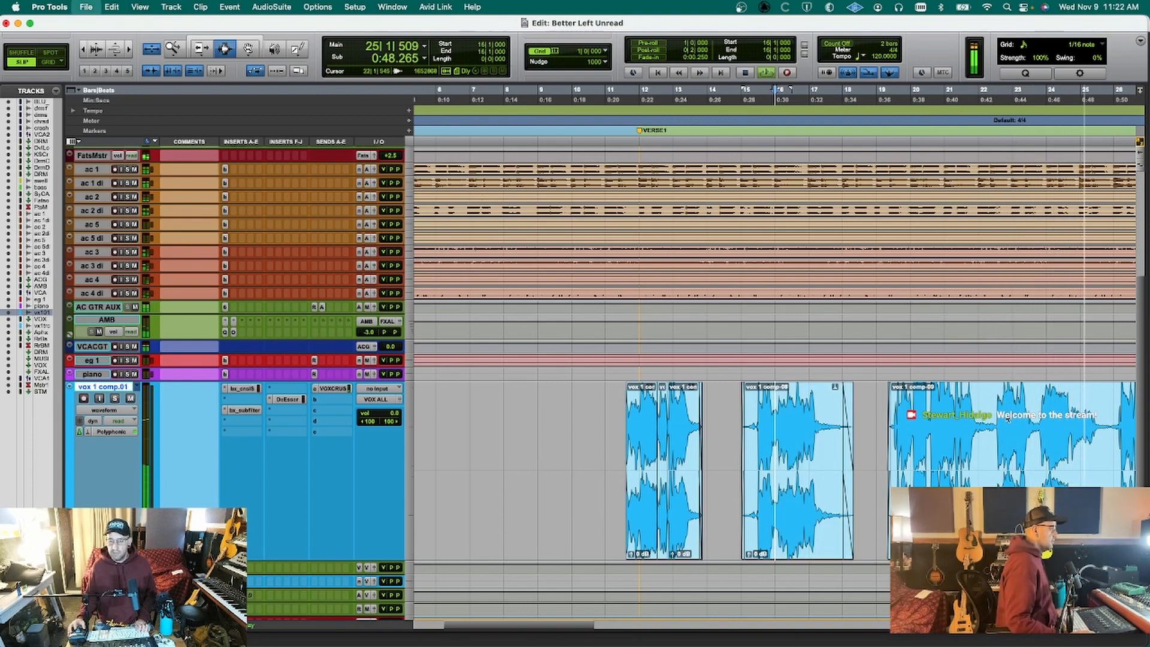
Continue playback from 25|2|138 into HOOK1 and save the session.
{"action": "key", "text": "Down"}
{"action": "key", "text": "t"}
{"action": "key", "text": "t"}
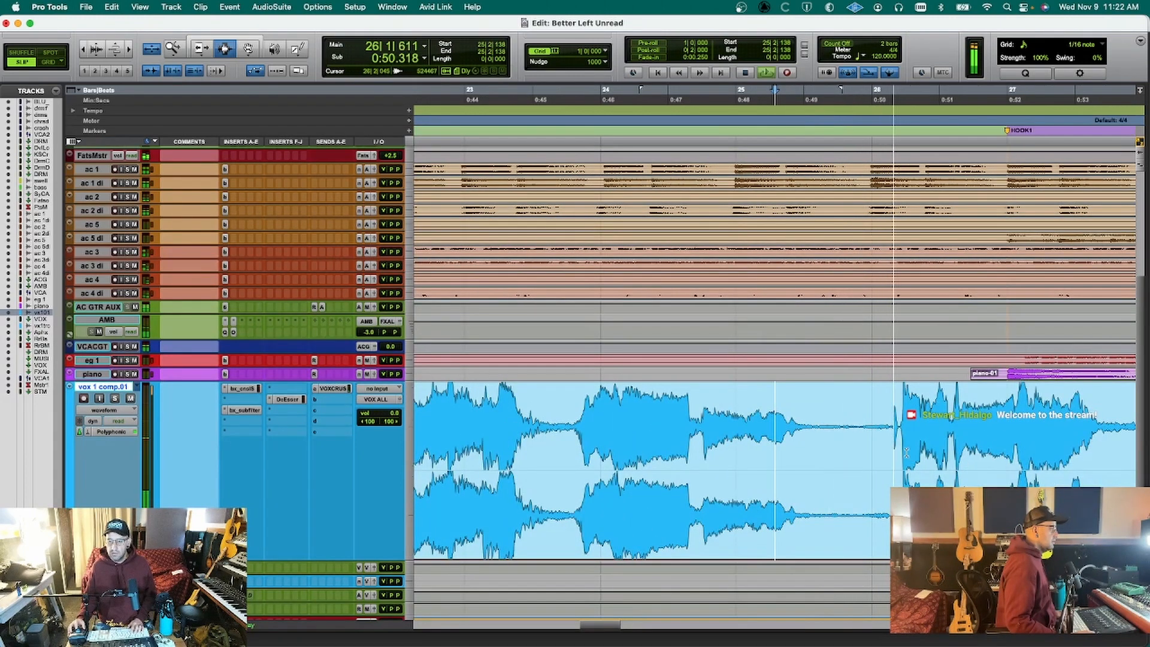
{"action": "key", "text": "r"}
{"action": "key", "text": "r"}
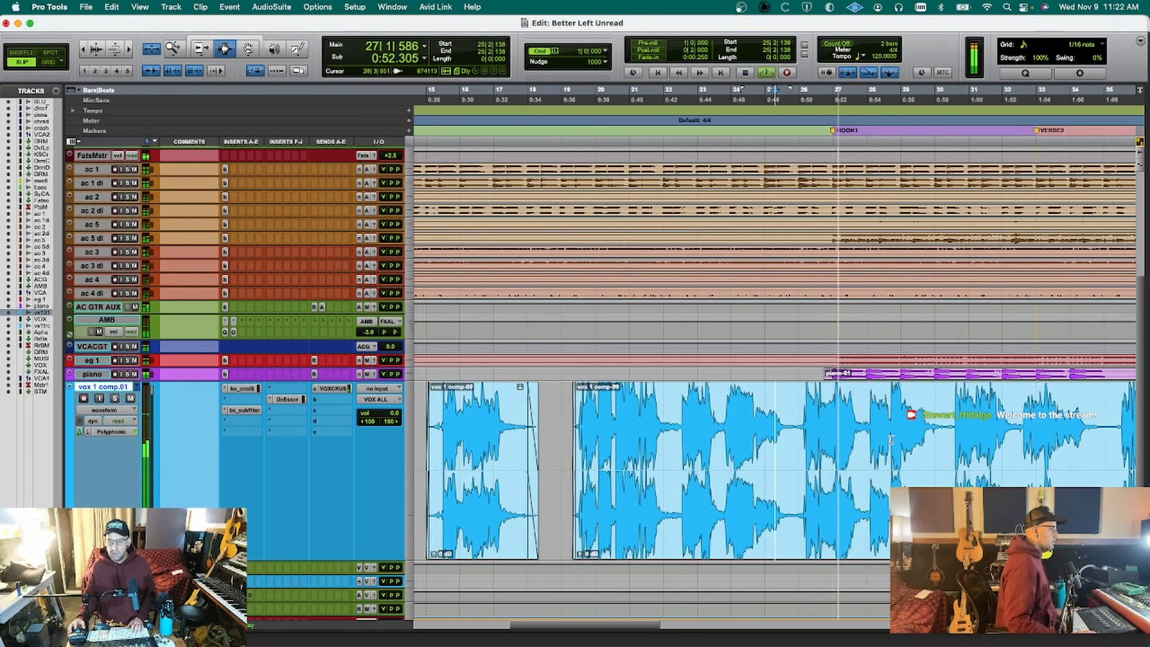
{"action": "key", "text": "super+s"}
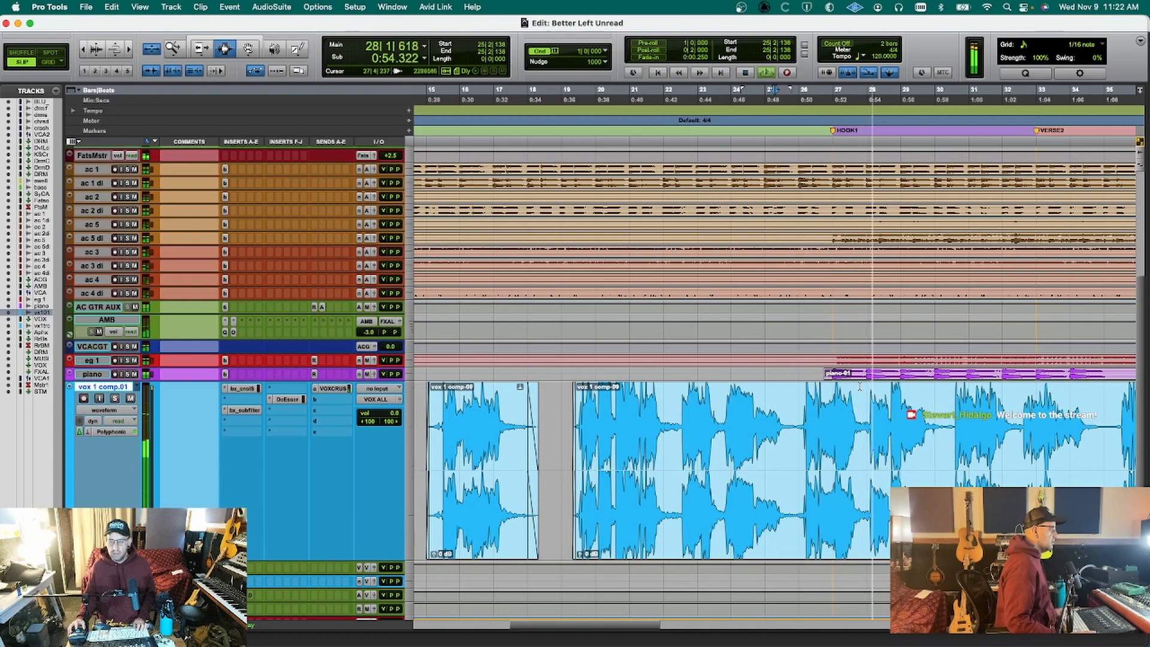
Audition the vocal in solo from 27|4|440 to check the gap between the first HOOK1 phrases.
{"action": "left_click", "coordinate": [864, 375]}
{"action": "left_click", "coordinate": [865, 415]}
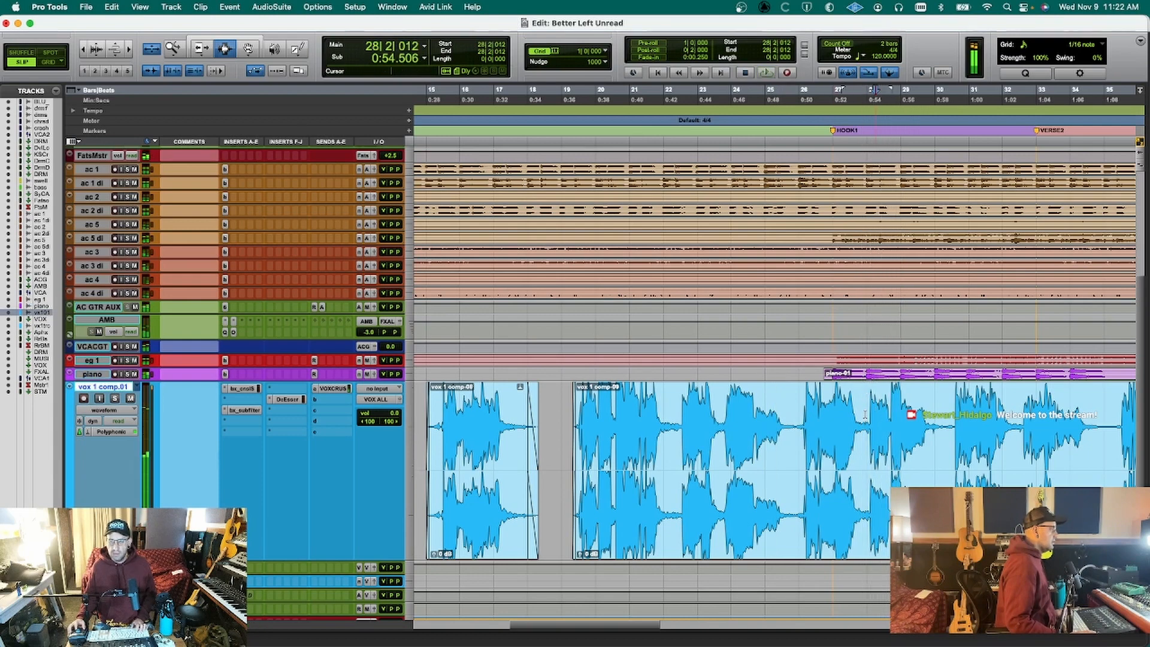
{"action": "key", "text": "t"}
{"action": "key", "text": "t"}
{"action": "key", "text": "t"}
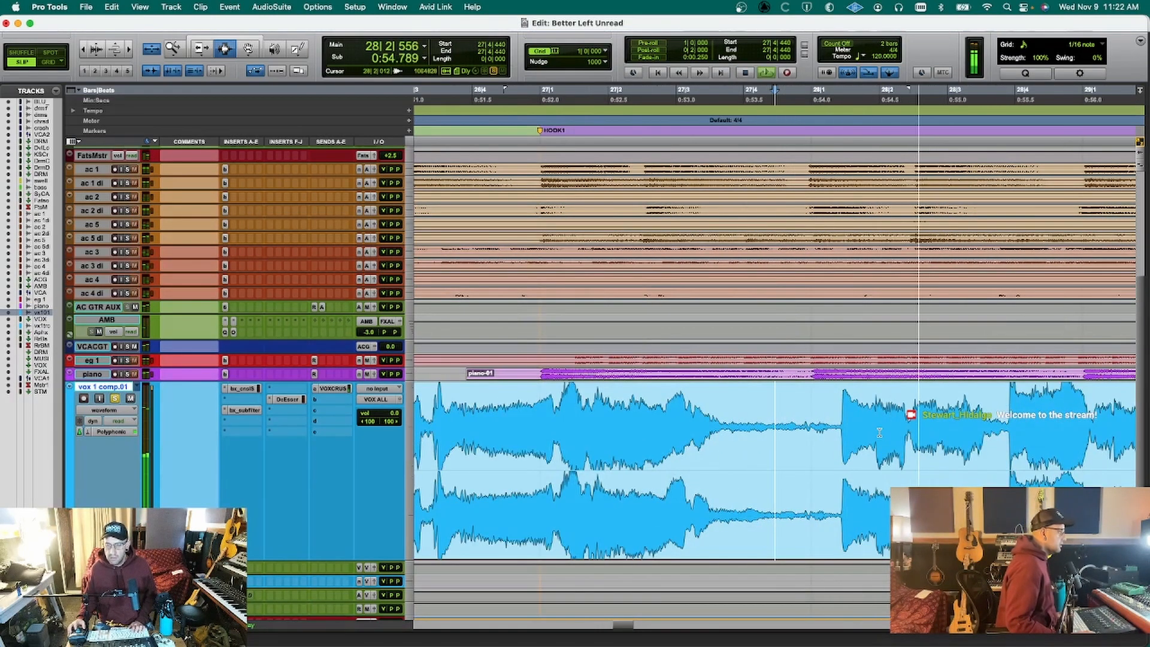
{"action": "key", "text": "space"}
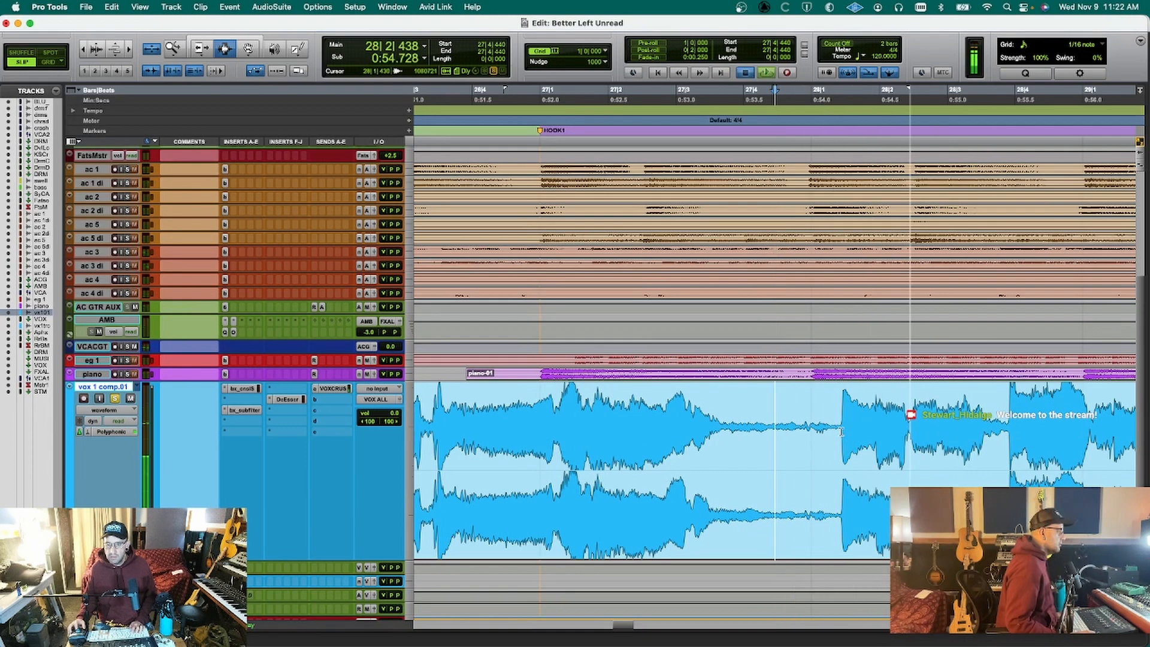
Render RX 10 De-crackle at low quality and strength 5.0 on the vocal from 27|4|160 to 28|1|404.
{"action": "left_click_drag", "start_coordinate": [840, 428], "coordinate": [755, 454]}
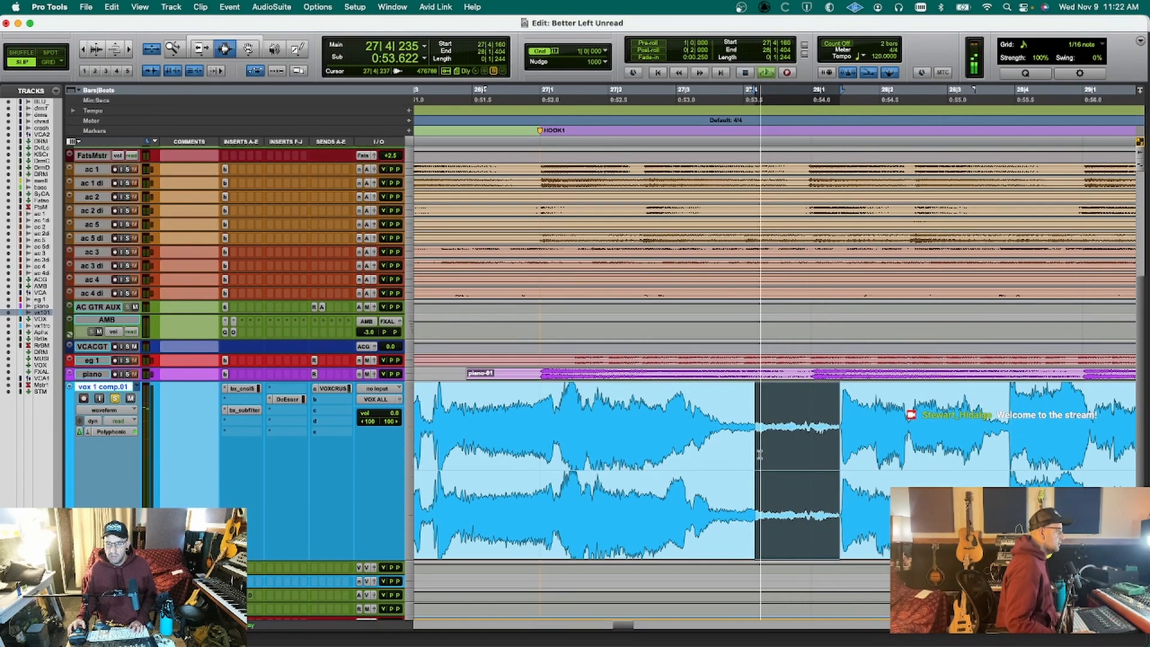
{"action": "key", "text": "space"}
{"action": "left_click", "coordinate": [271, 6]}
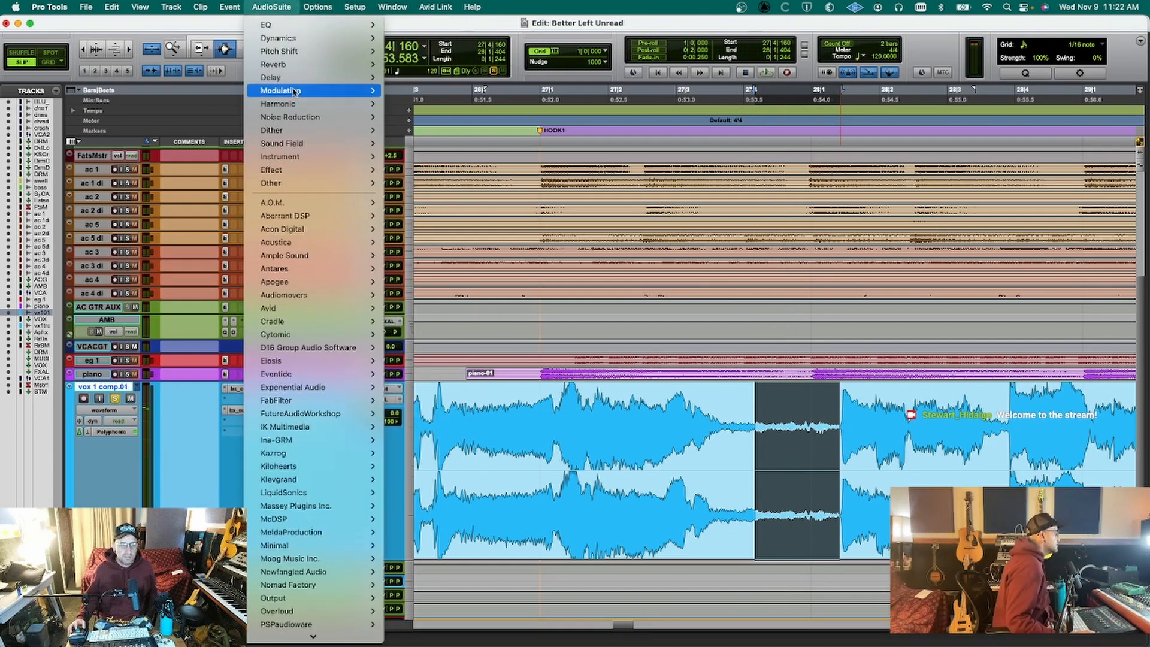
{"action": "mouse_move", "coordinate": [290, 117]}
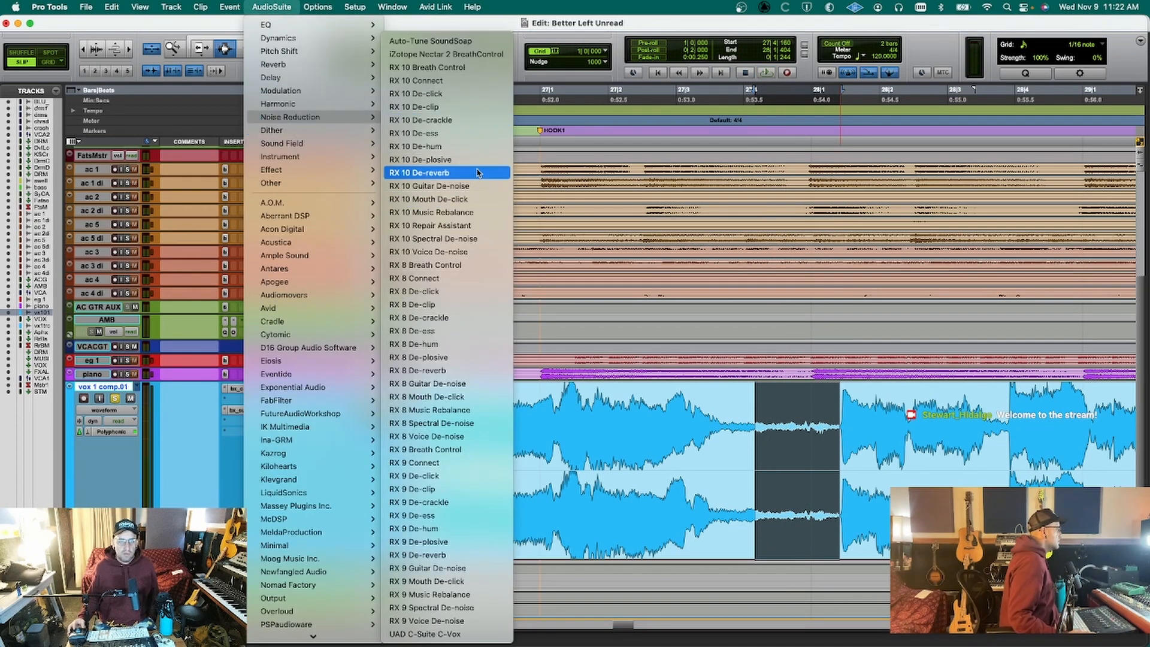
{"action": "left_click", "coordinate": [462, 122]}
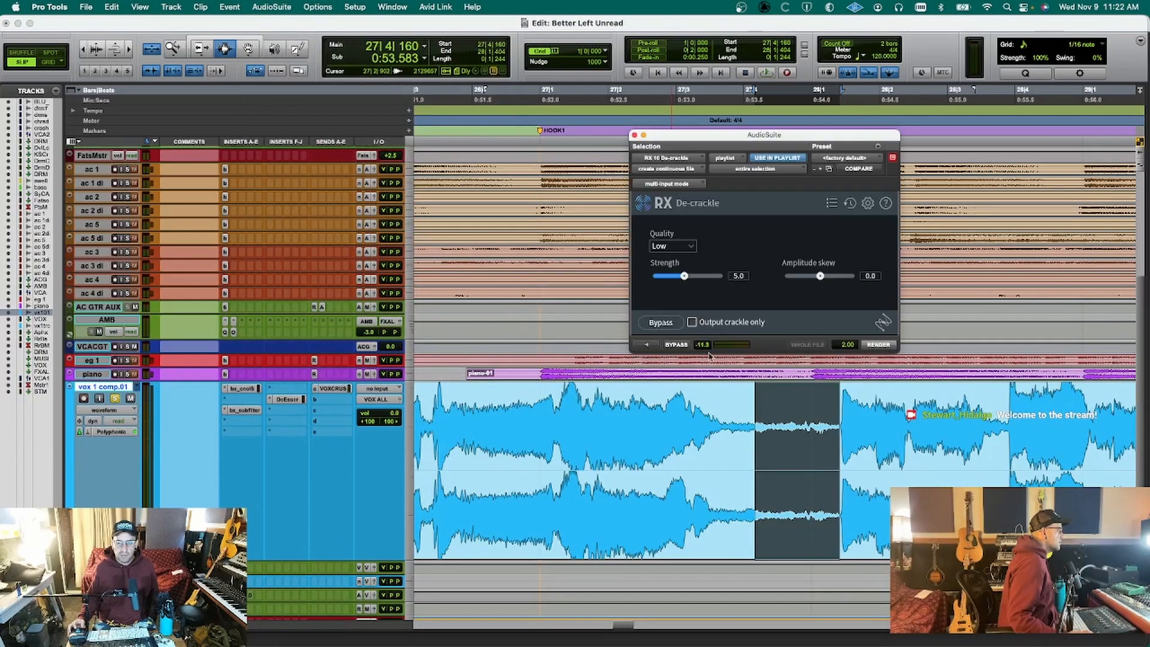
{"action": "left_click", "coordinate": [878, 345]}
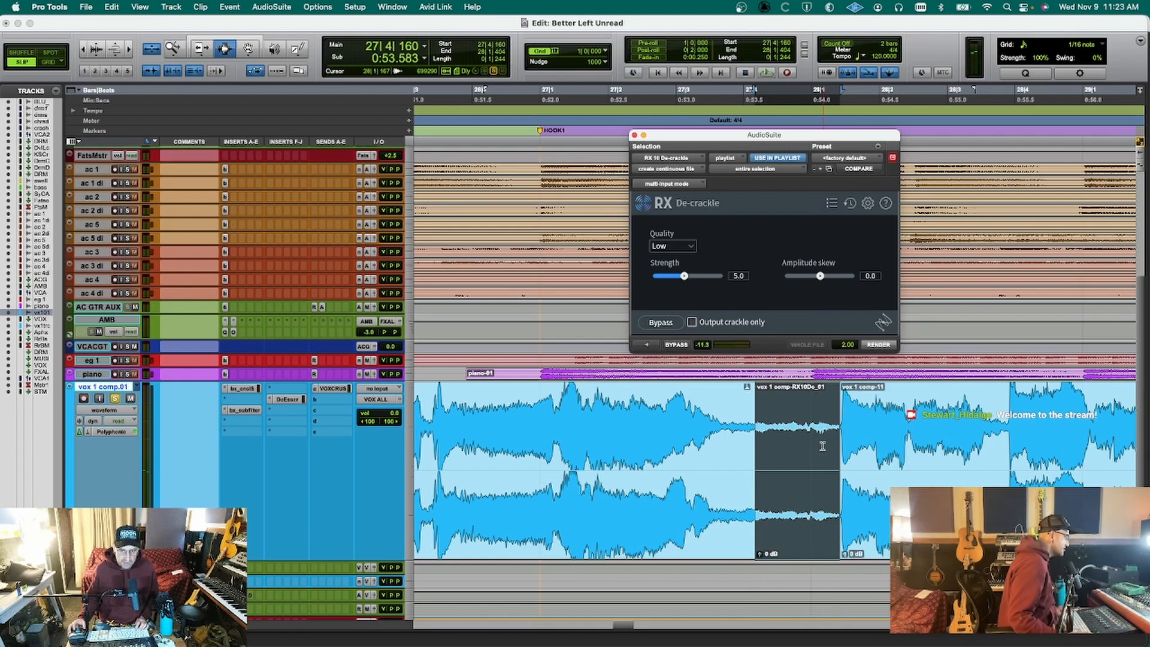
Crossfade the edit at the start of the de-crackled vocal clip near 27|4|150.
{"action": "left_click", "coordinate": [763, 445]}
{"action": "key", "text": "t"}
{"action": "key", "text": "t"}
{"action": "key", "text": "t"}
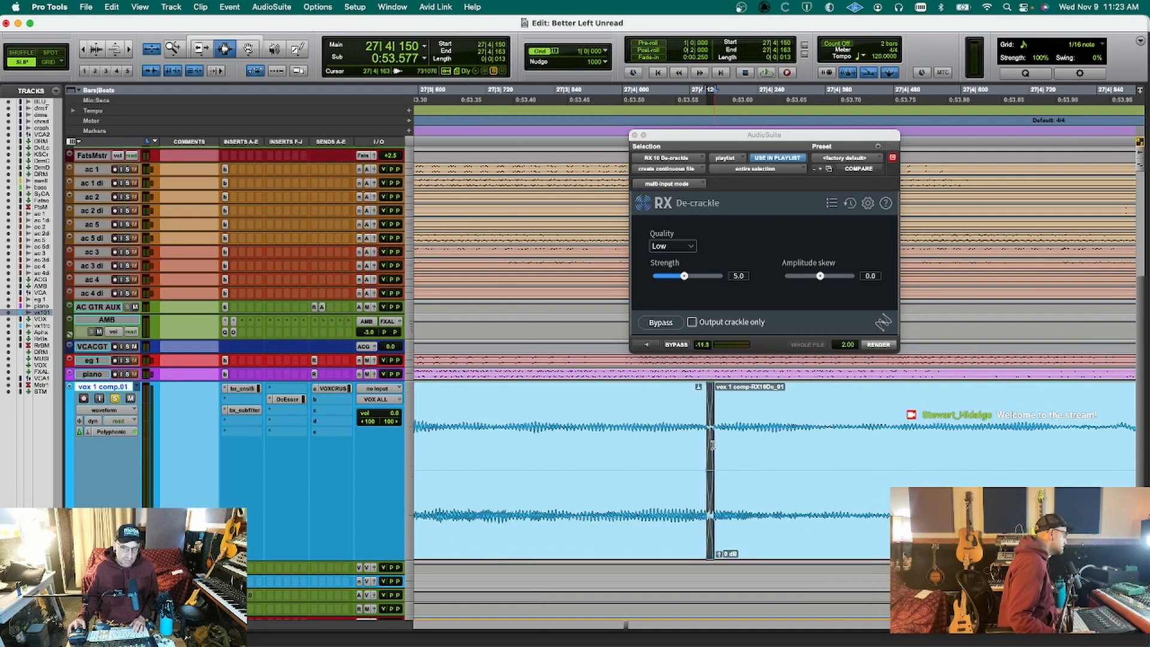
{"action": "key", "text": "r"}
{"action": "key", "text": "r"}
{"action": "key", "text": "r"}
Crossfade the edit at the end of the de-crackled vocal clip near 28|1|402.
{"action": "left_click", "coordinate": [861, 434]}
{"action": "key", "text": "t"}
{"action": "key", "text": "t"}
{"action": "key", "text": "t"}
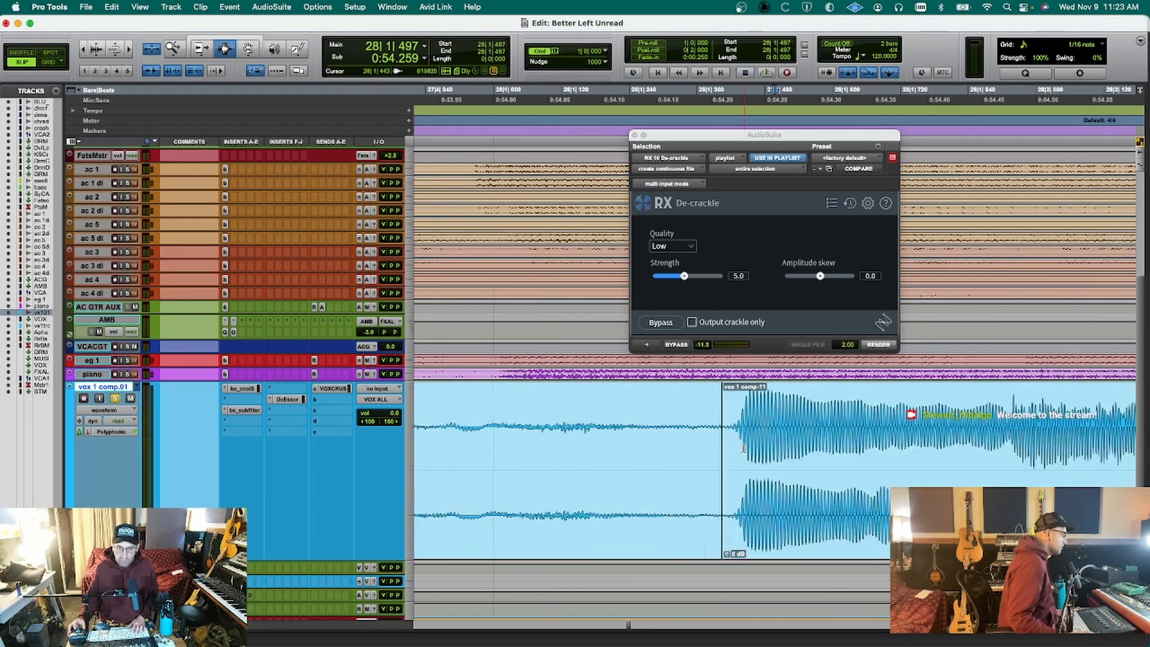
{"action": "left_click_drag", "start_coordinate": [722, 444], "coordinate": [732, 444]}
{"action": "key", "text": "f"}
{"action": "key", "text": "t"}
{"action": "key", "text": "t"}
{"action": "key", "text": "t"}
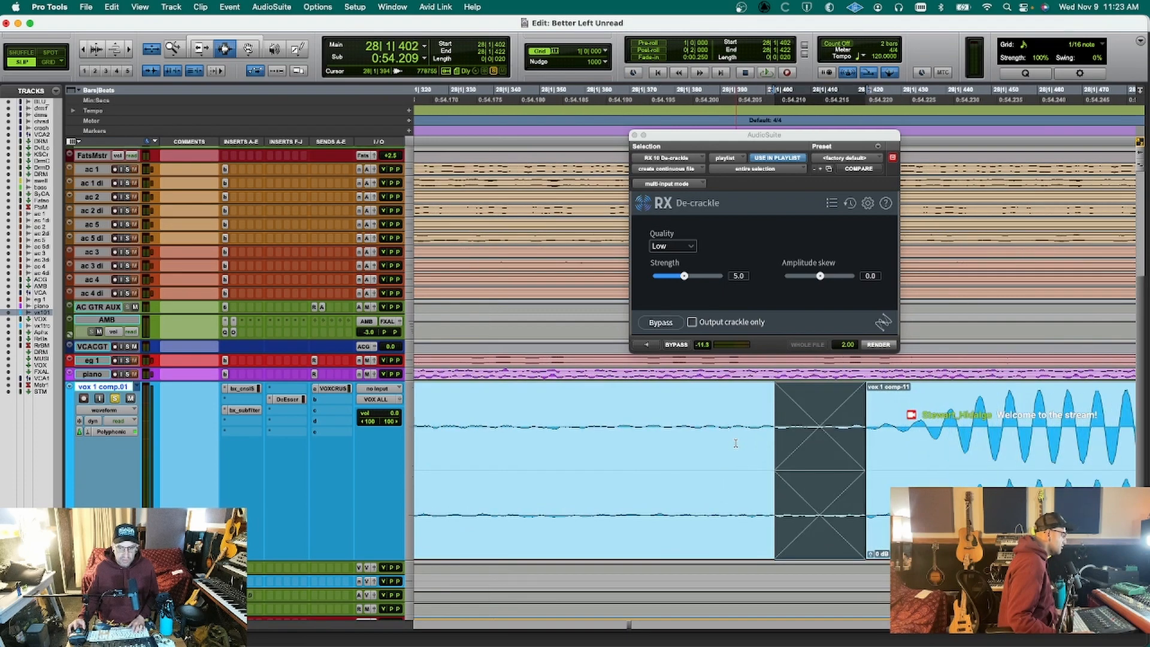
Play the mix from 27|3|077 to check the repaired vocal gap and its crossfades.
{"action": "key", "text": "r"}
{"action": "key", "text": "r"}
{"action": "key", "text": "r"}
{"action": "key", "text": "r"}
{"action": "key", "text": "r"}
{"action": "key", "text": "r"}
{"action": "left_click", "coordinate": [616, 453]}
{"action": "key", "text": "space"}
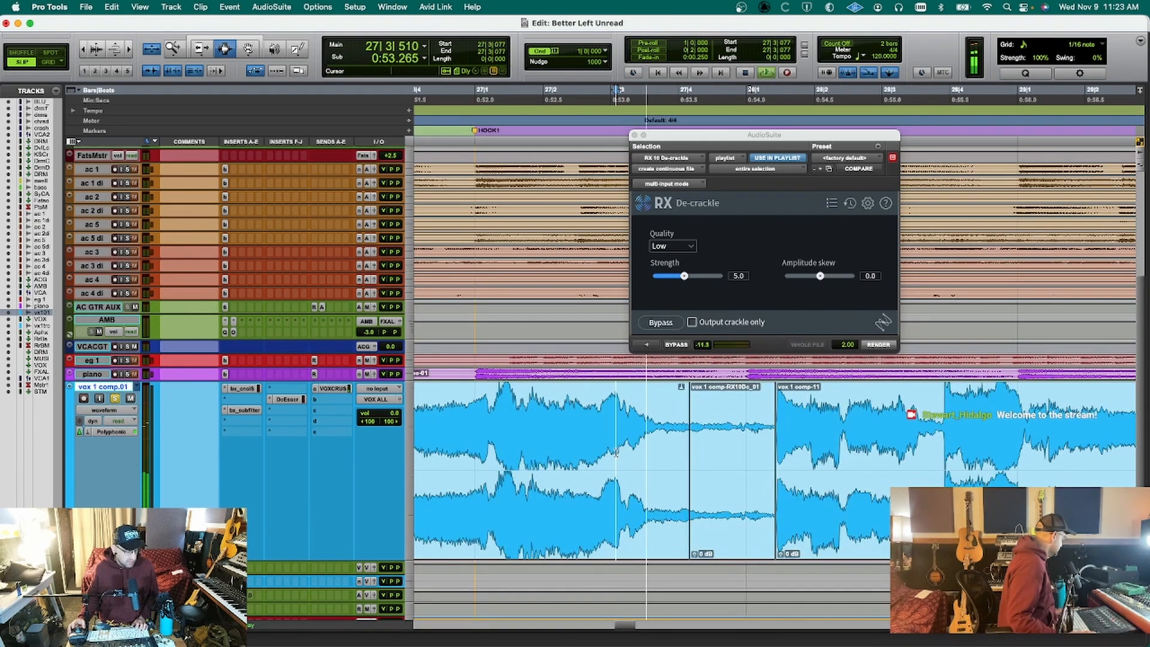
{"action": "key", "text": "r"}
{"action": "key", "text": "r"}
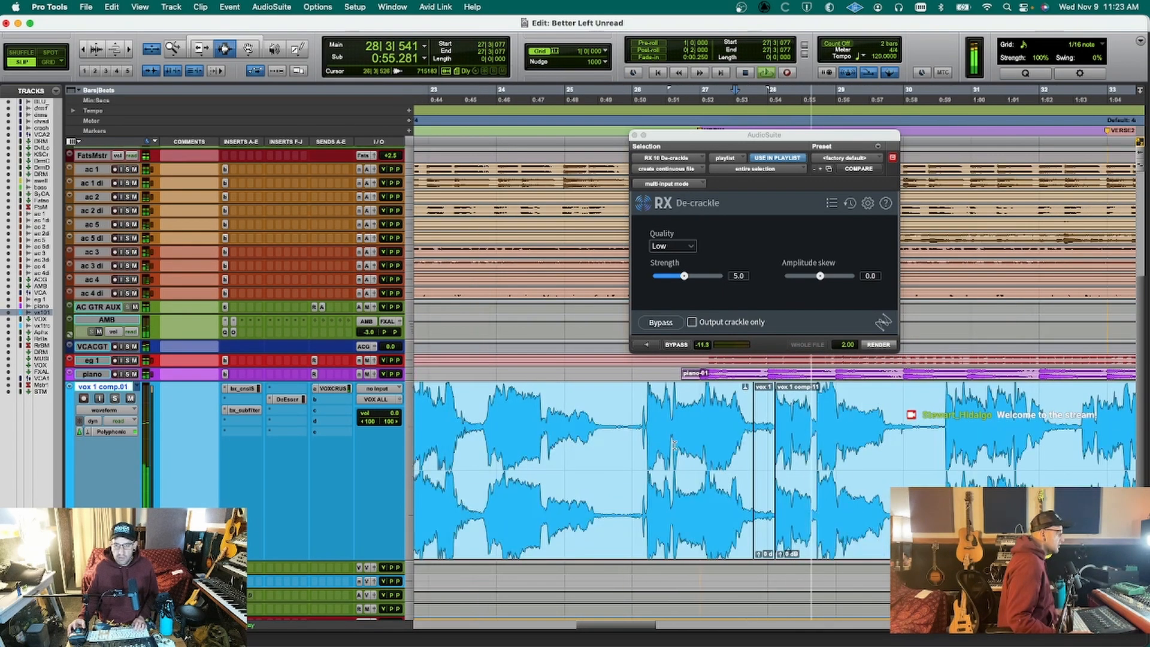
Close the De-crackle window and play the hook from 28|3|714.
{"action": "left_click", "coordinate": [815, 411]}
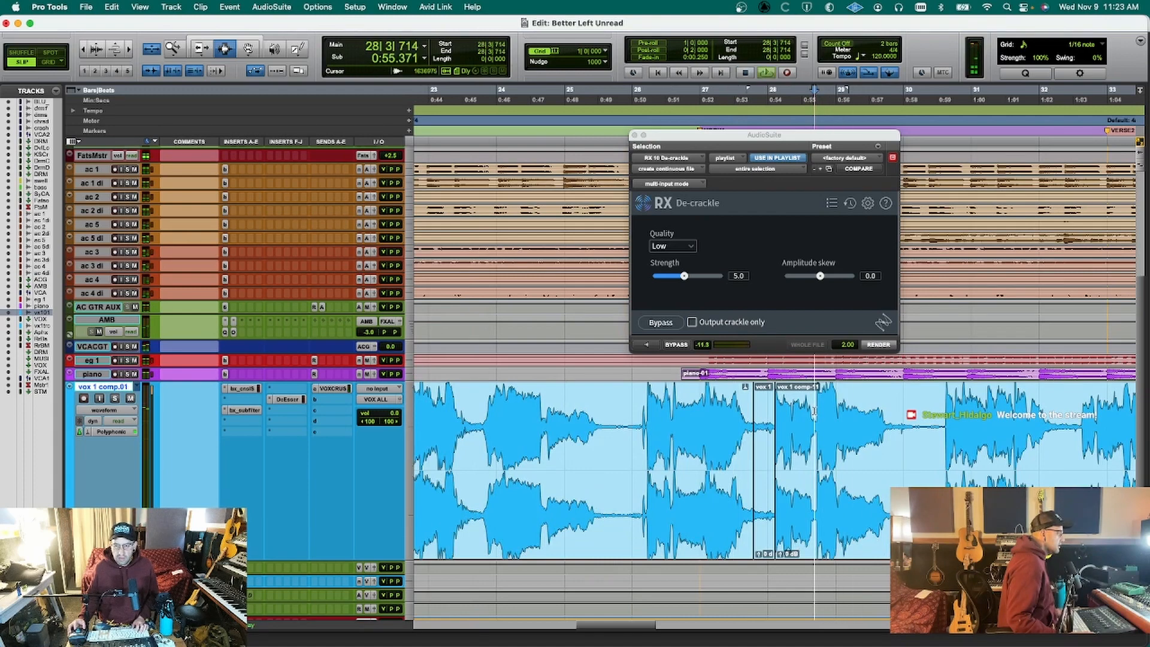
{"action": "key", "text": "space"}
{"action": "key", "text": "super+w"}
{"action": "key", "text": "r"}
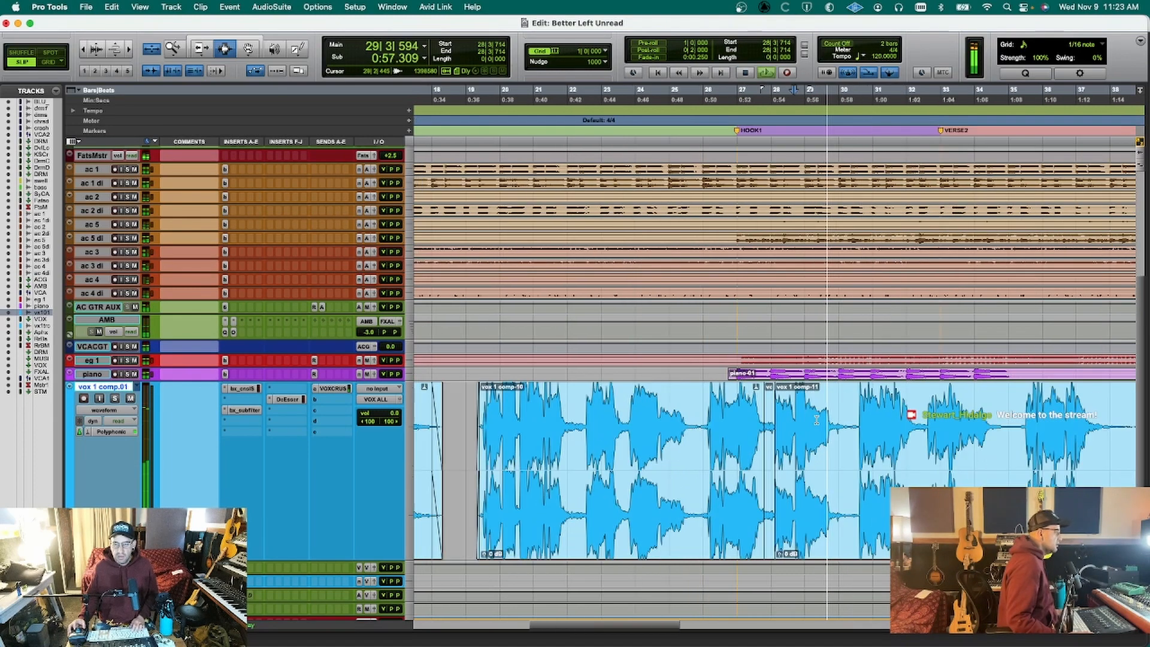
{"action": "key", "text": "r"}
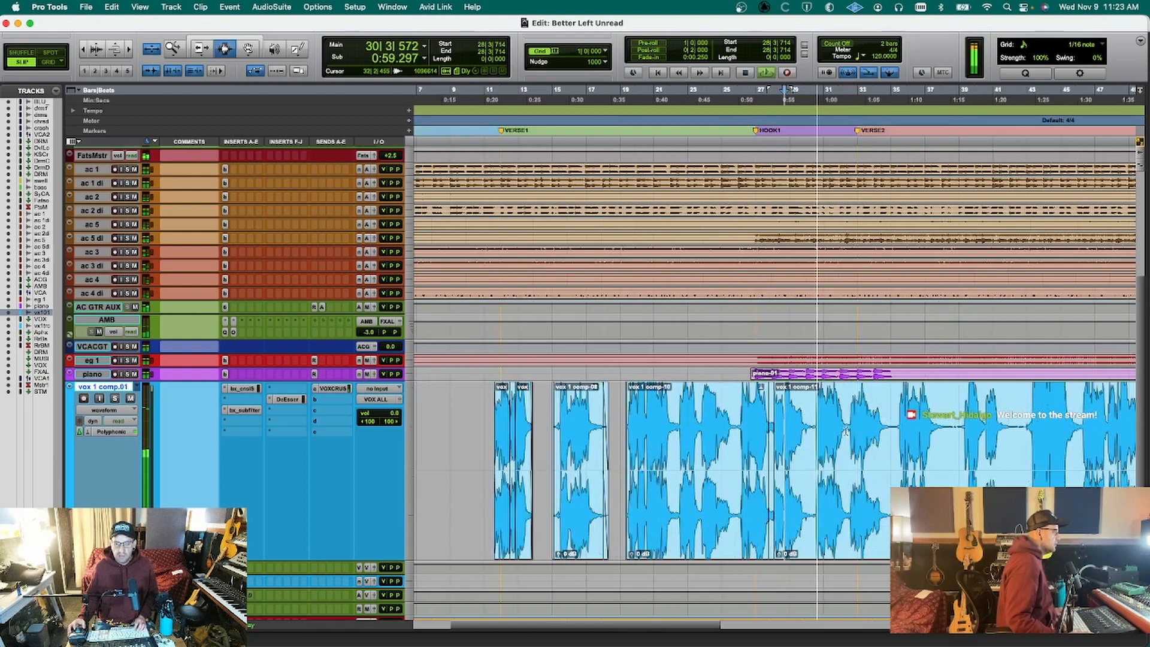
Solo the piano at 30|4|247, open its bx_console SSL 9000 J from the Mix window, and start playback.
{"action": "left_click", "coordinate": [821, 374]}
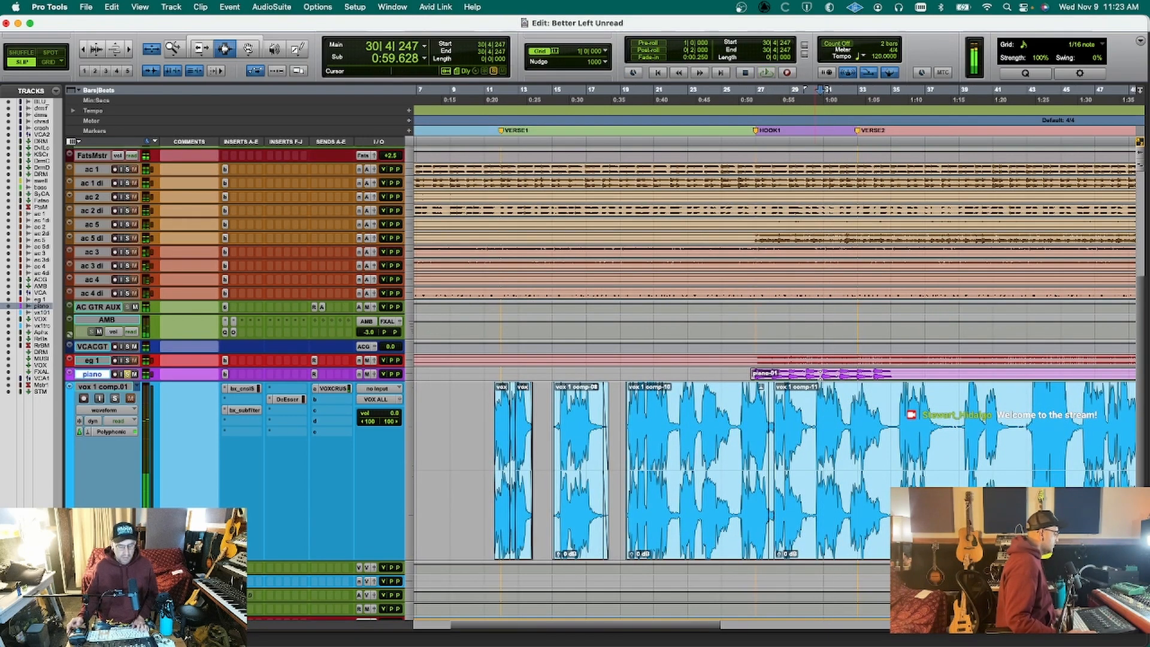
{"action": "key", "text": "super+equal"}
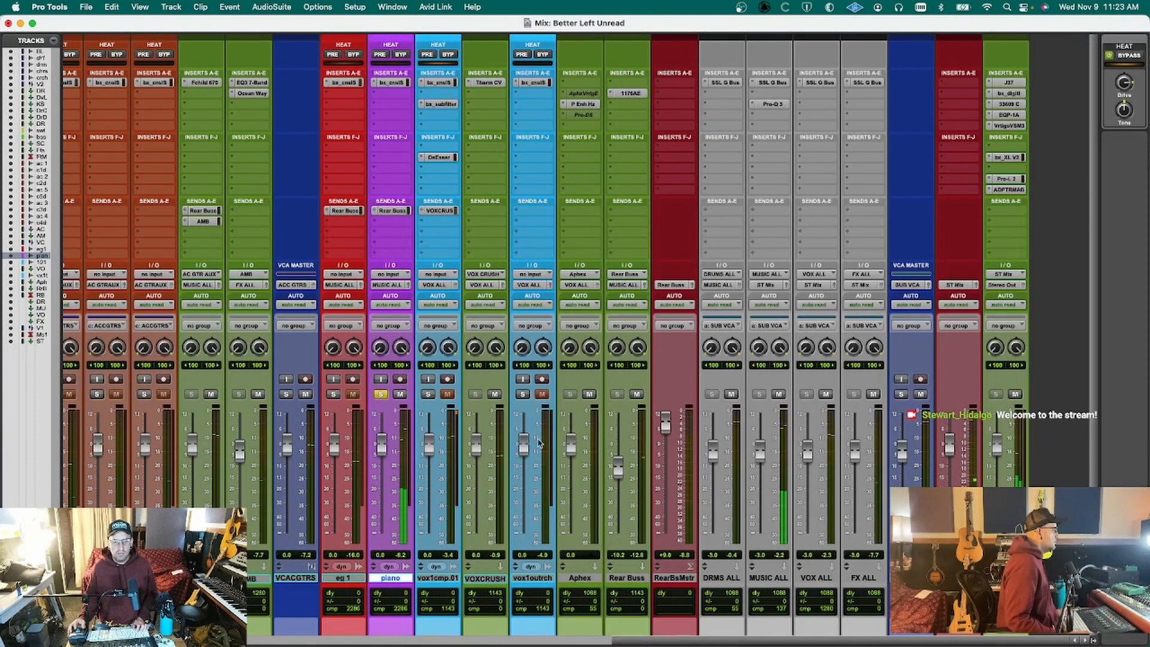
{"action": "left_click", "coordinate": [392, 82]}
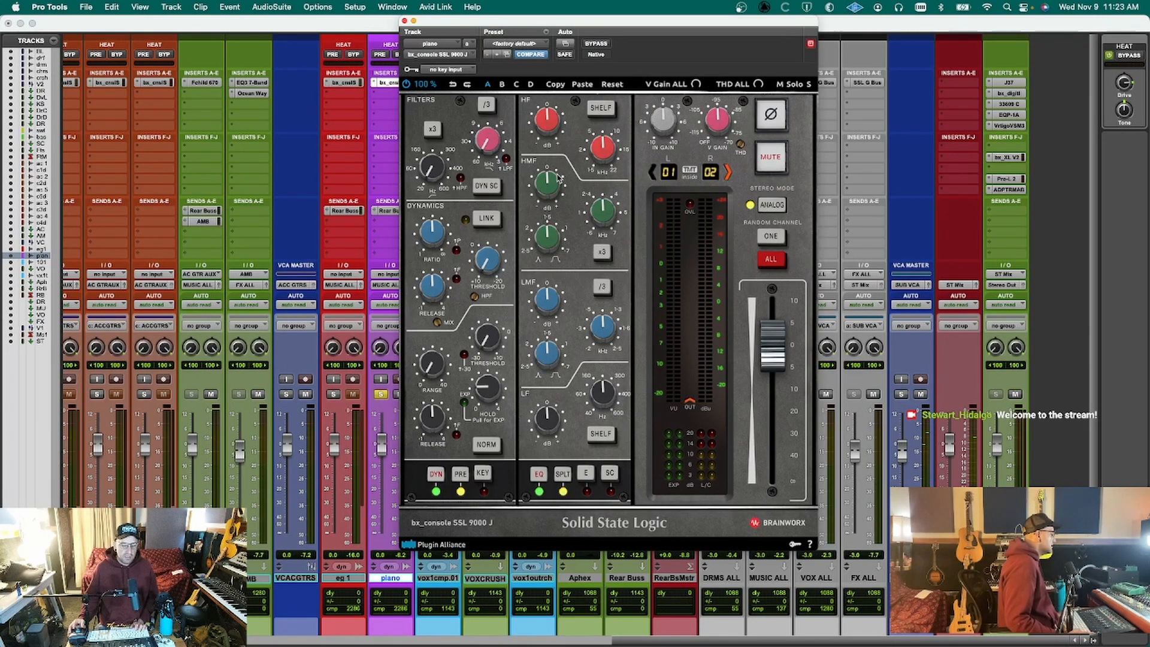
{"action": "key", "text": "space"}
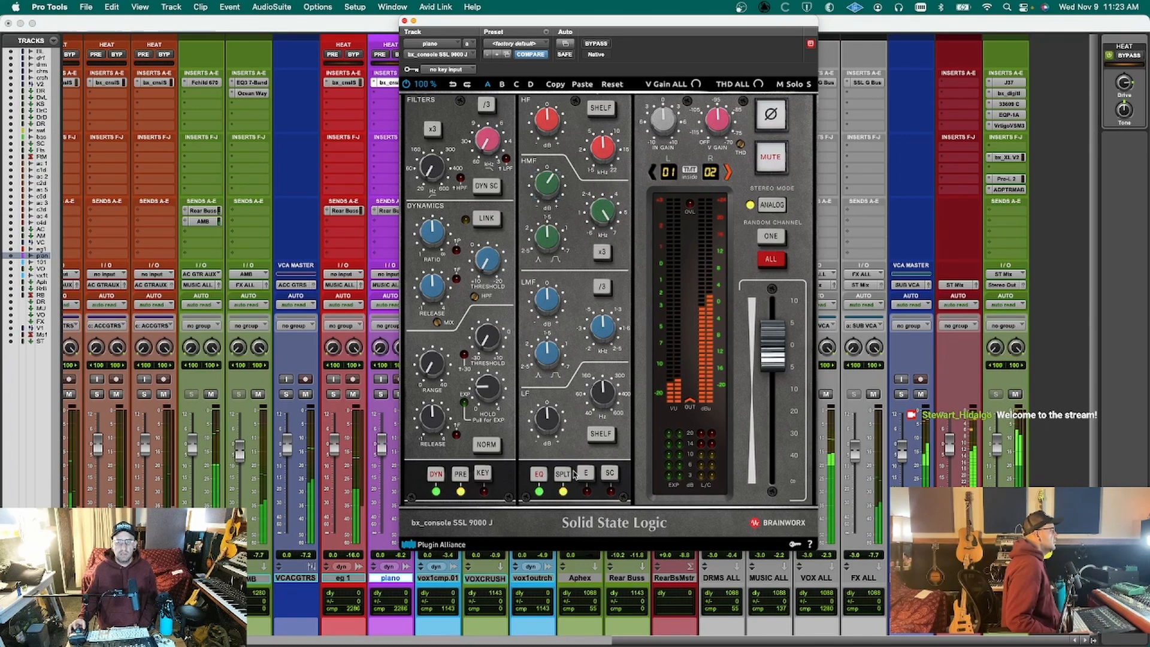
Check the E option on the piano's SSL 9000 J and compare the plug-in bypassed and active.
{"action": "left_click", "coordinate": [585, 473]}
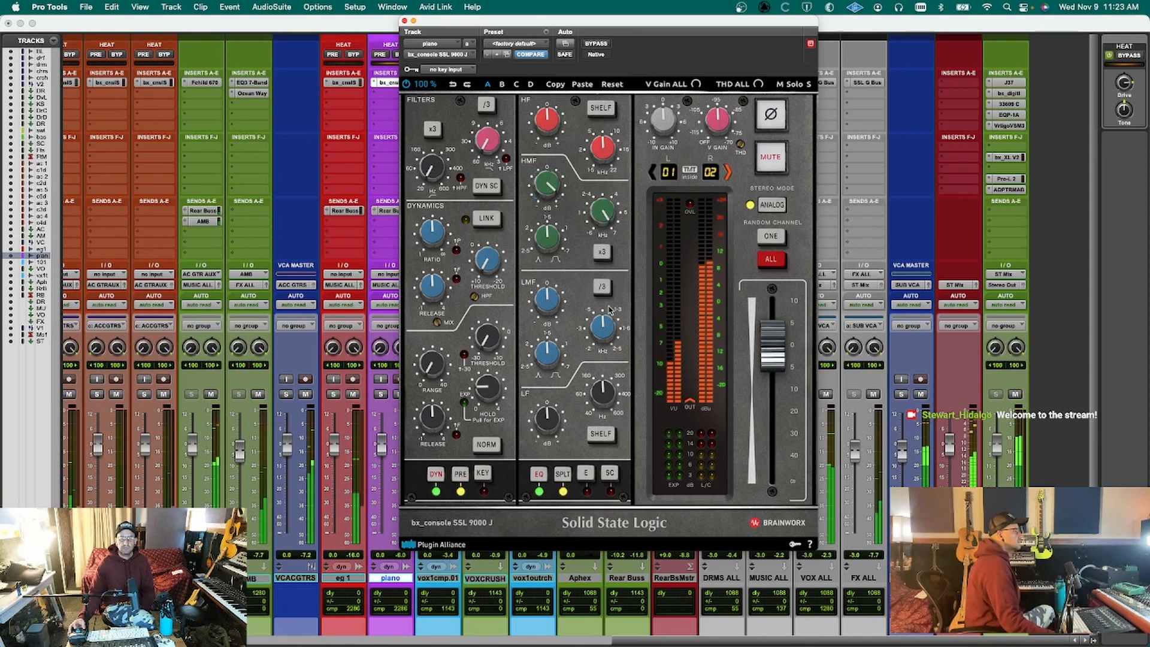
{"action": "left_click", "coordinate": [599, 44]}
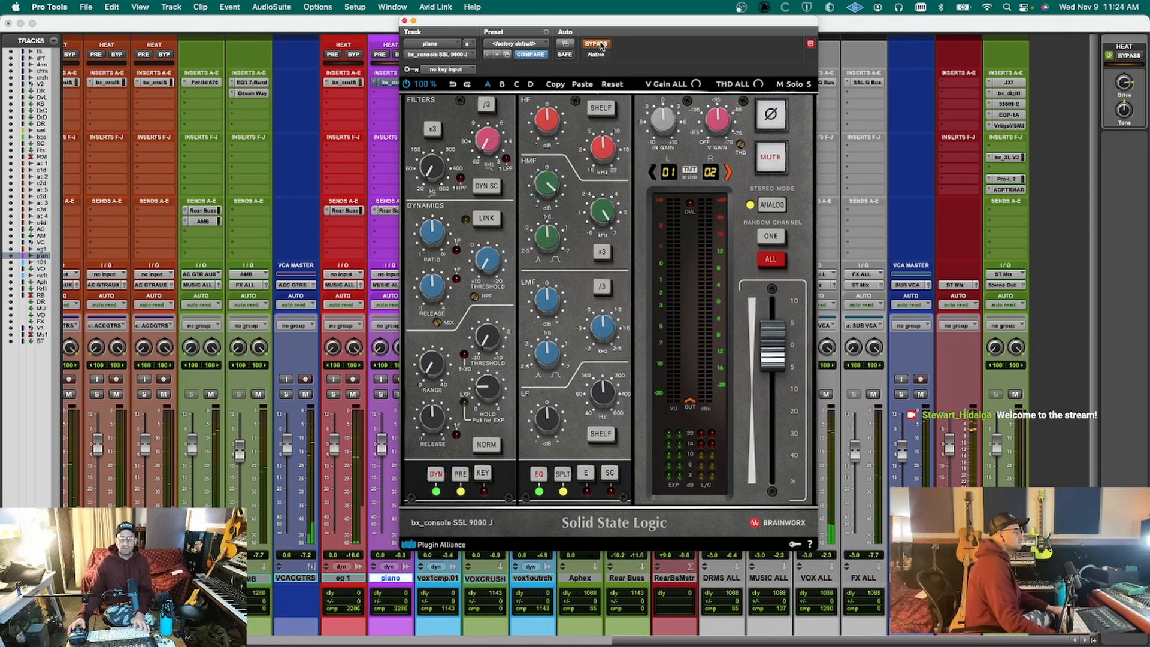
{"action": "left_click", "coordinate": [601, 45]}
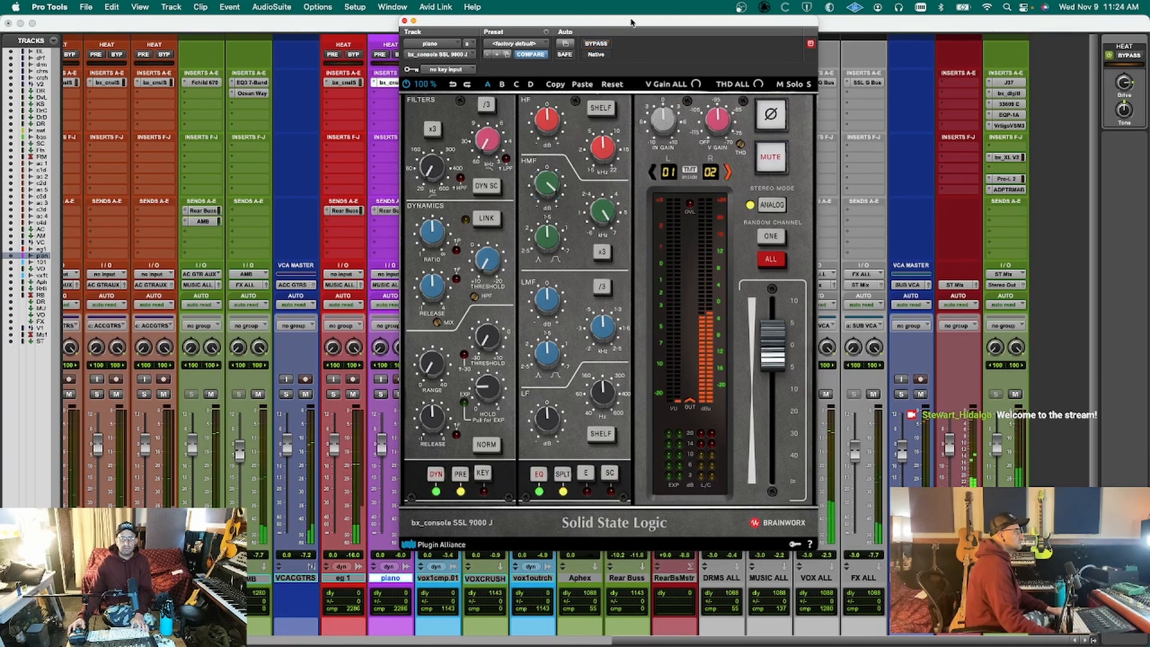
Move the piano's plug-in window aside, shorten the compressor release and lower its threshold.
{"action": "left_click_drag", "start_coordinate": [613, 28], "coordinate": [892, 27]}
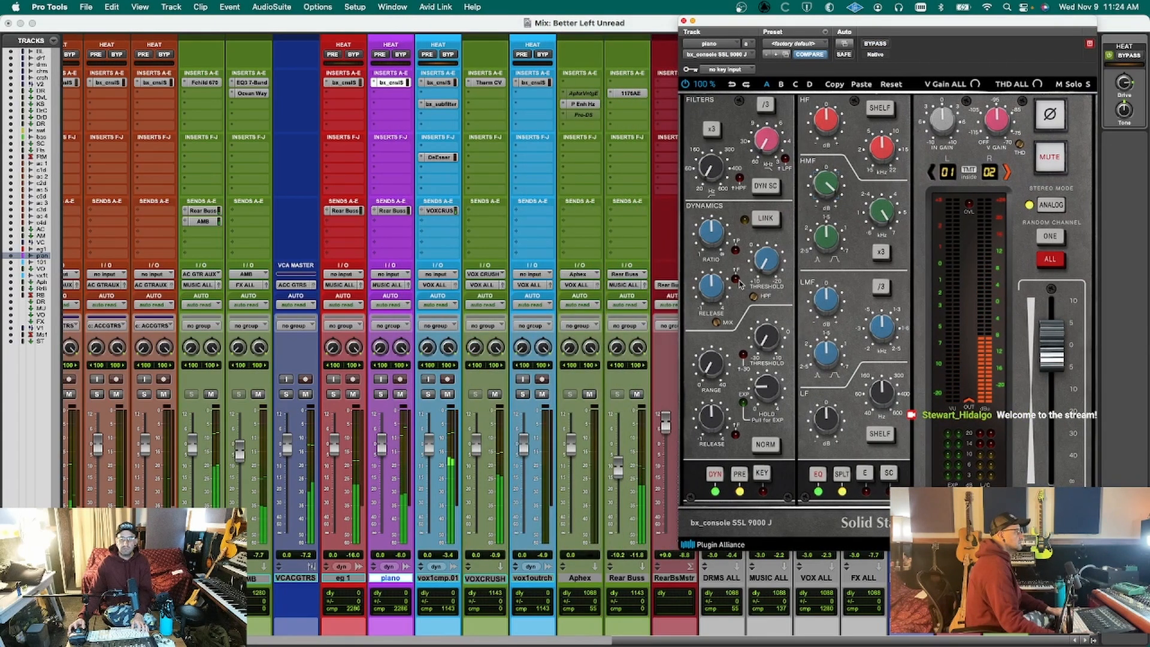
{"action": "mouse_move", "coordinate": [714, 223]}
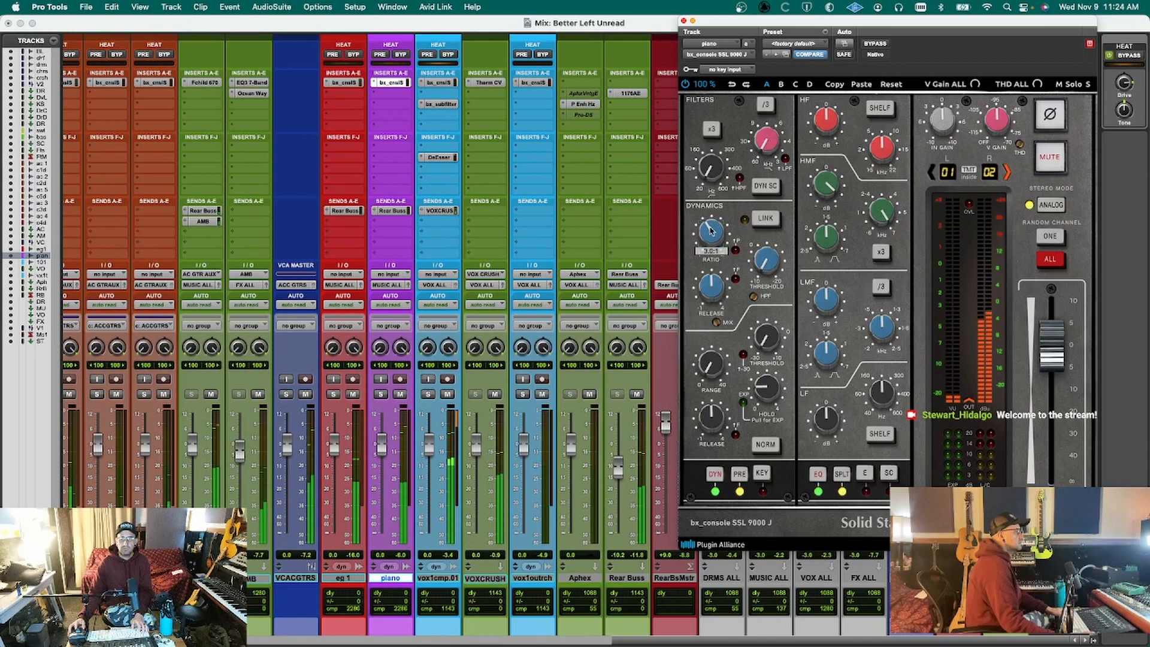
{"action": "mouse_move", "coordinate": [713, 287]}
{"action": "left_click_drag", "start_coordinate": [713, 286], "coordinate": [710, 296]}
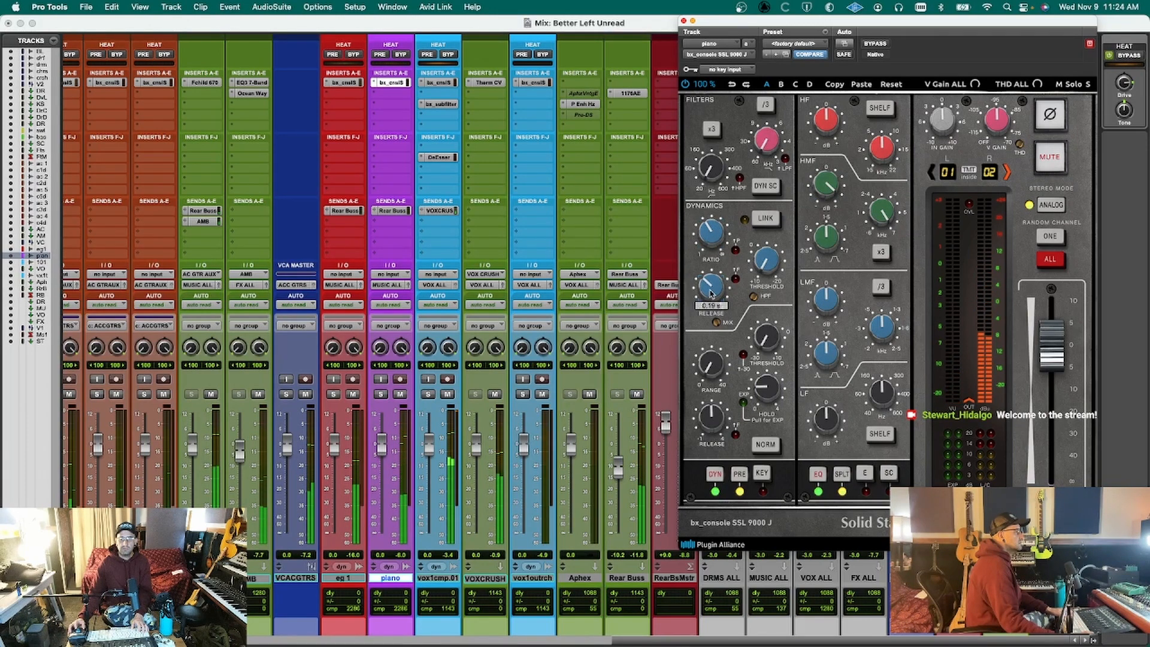
{"action": "left_click_drag", "start_coordinate": [712, 294], "coordinate": [709, 297]}
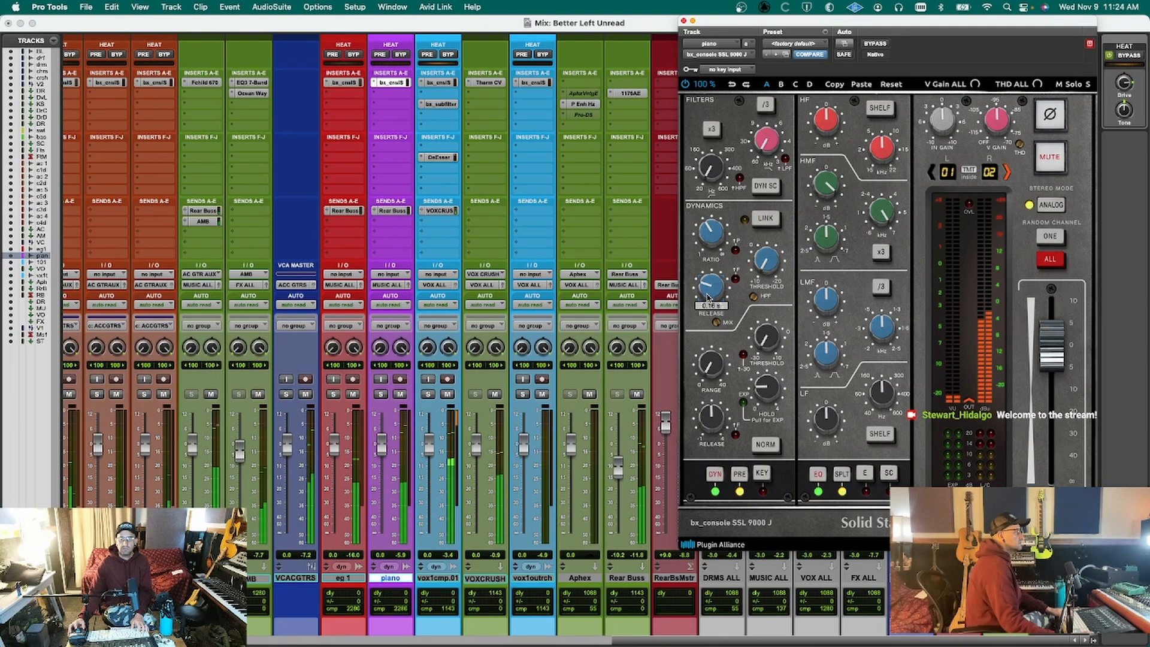
{"action": "mouse_move", "coordinate": [776, 258]}
{"action": "left_mouse_down"}
{"action": "mouse_move", "coordinate": [771, 247]}
{"action": "mouse_move", "coordinate": [768, 261]}
{"action": "left_mouse_up"}
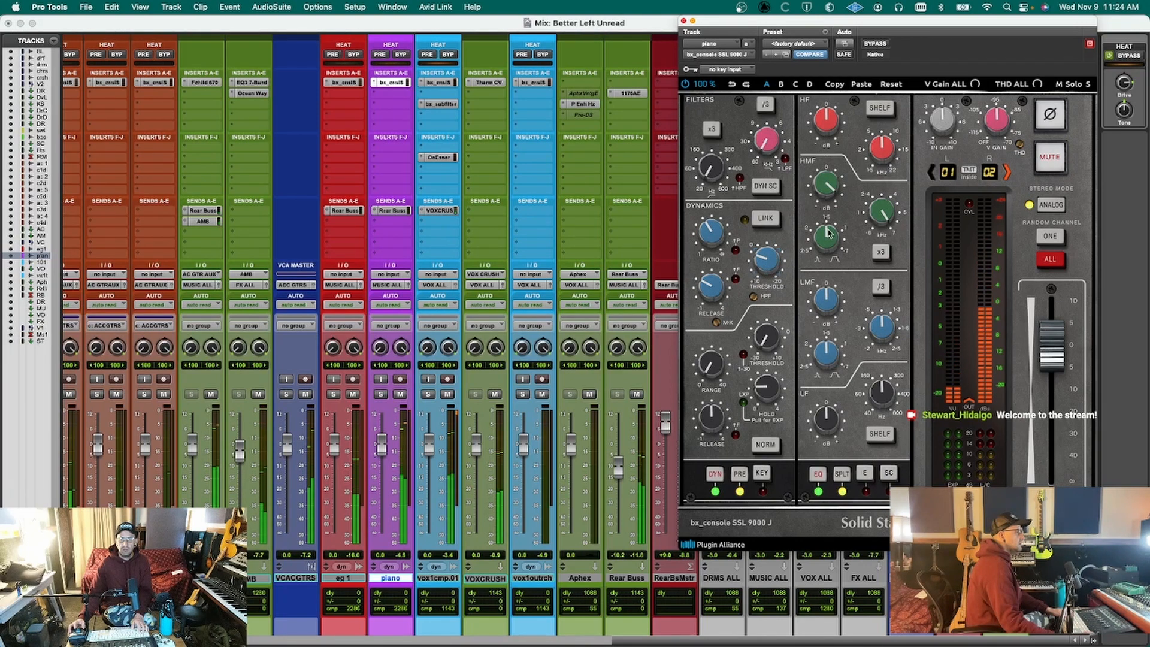
Boost the piano's HMF gain, cut its LF band in bell mode at about 90 Hz, and save the session.
{"action": "left_click_drag", "start_coordinate": [838, 192], "coordinate": [834, 215]}
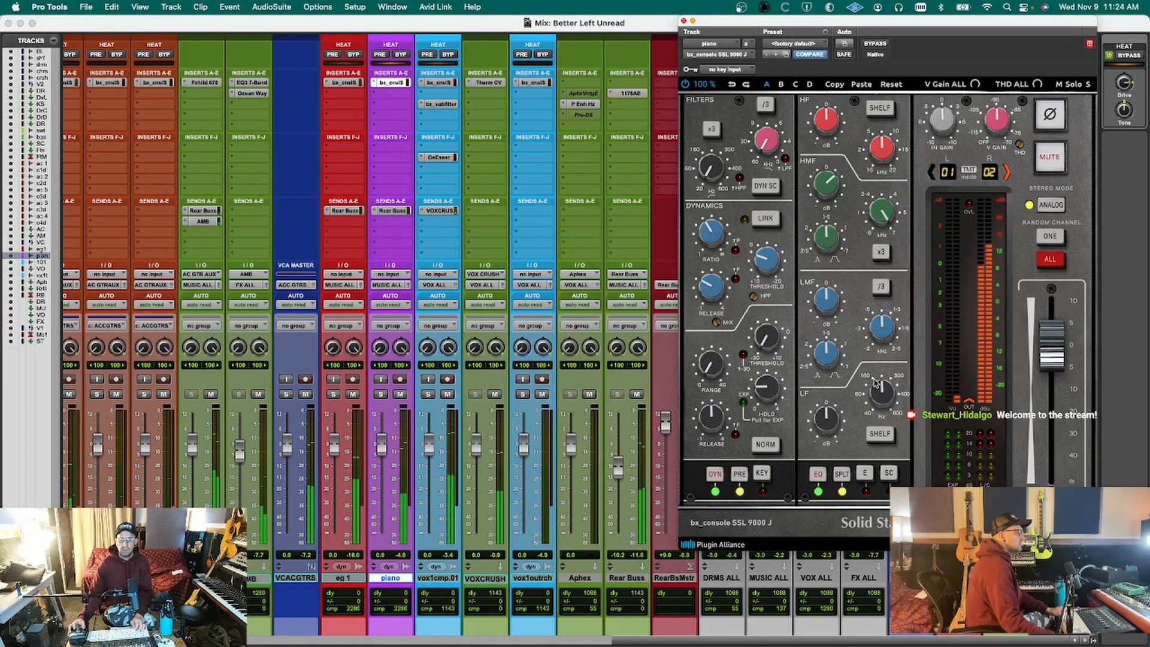
{"action": "left_click_drag", "start_coordinate": [872, 380], "coordinate": [866, 398]}
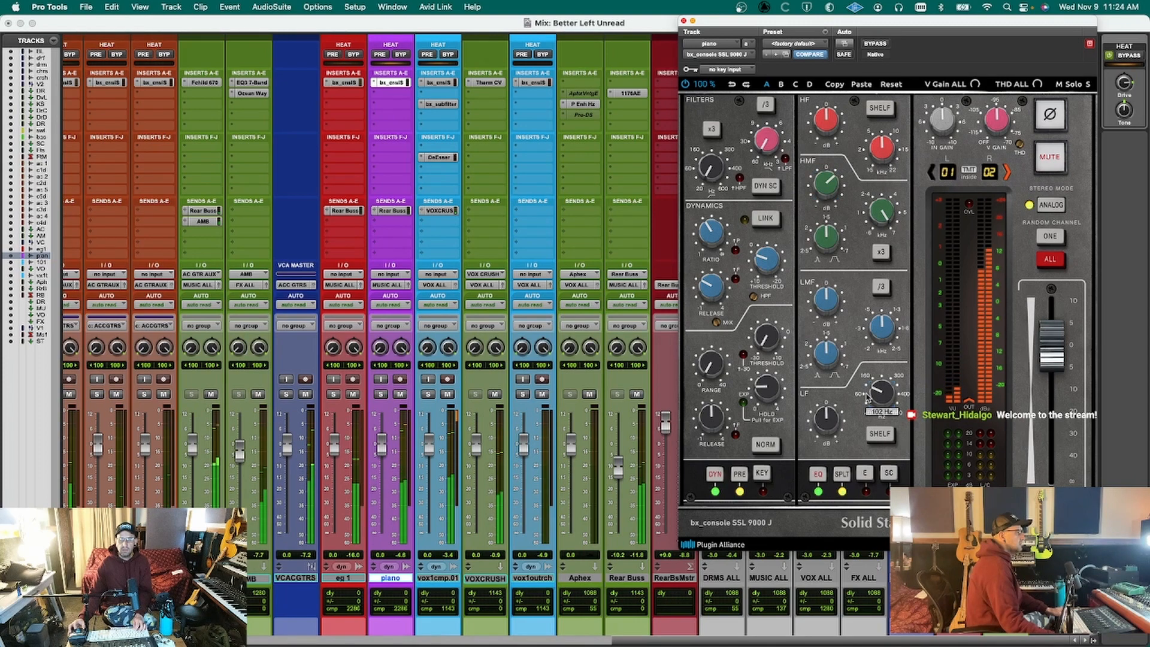
{"action": "left_click", "coordinate": [873, 431]}
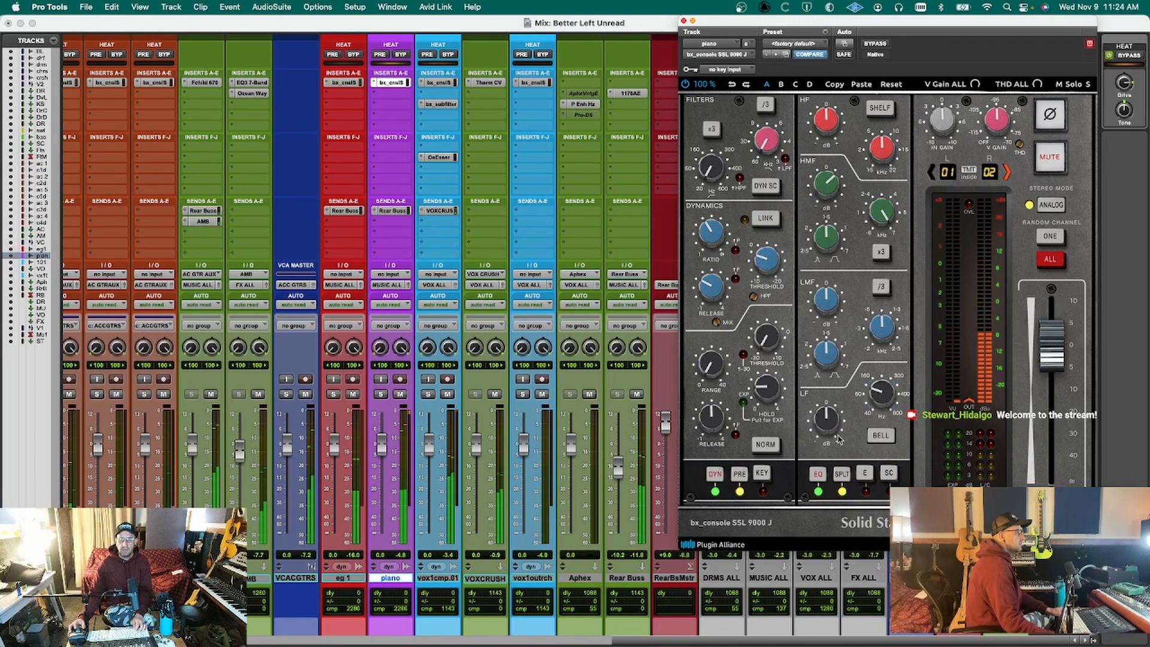
{"action": "left_click_drag", "start_coordinate": [827, 425], "coordinate": [826, 427]}
{"action": "left_click_drag", "start_coordinate": [877, 392], "coordinate": [877, 397]}
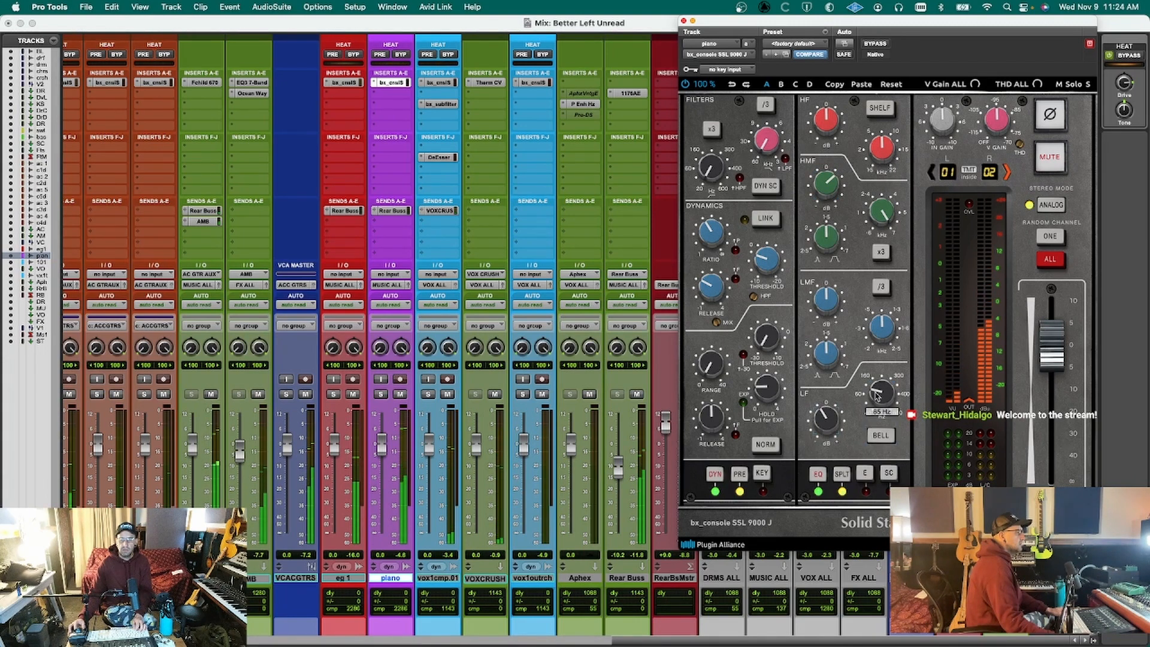
{"action": "key", "text": "super+s"}
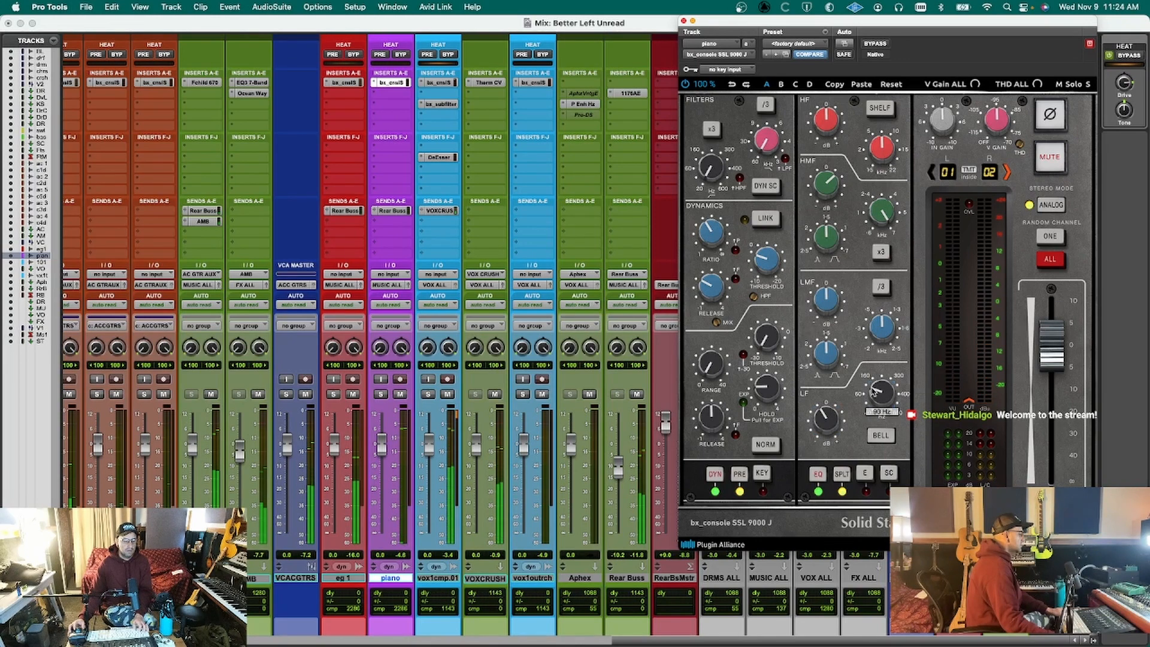
{"action": "key", "text": "super+s"}
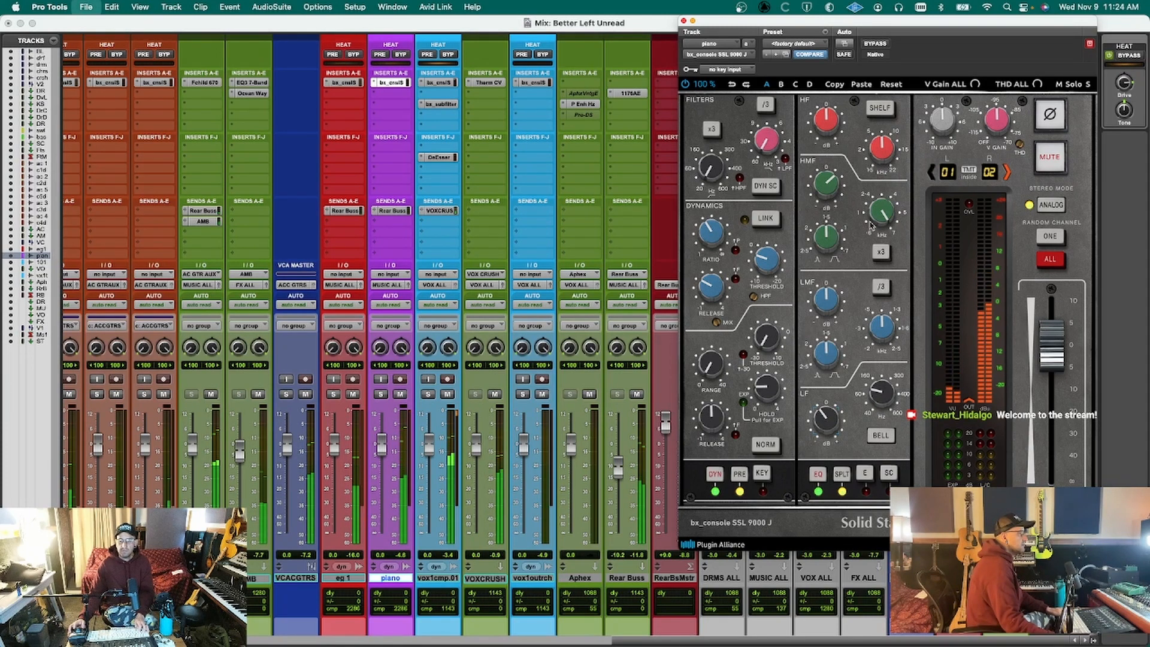
Compare the piano's SSL 9000 J bypassed and active, and save the session.
{"action": "left_click", "coordinate": [874, 44]}
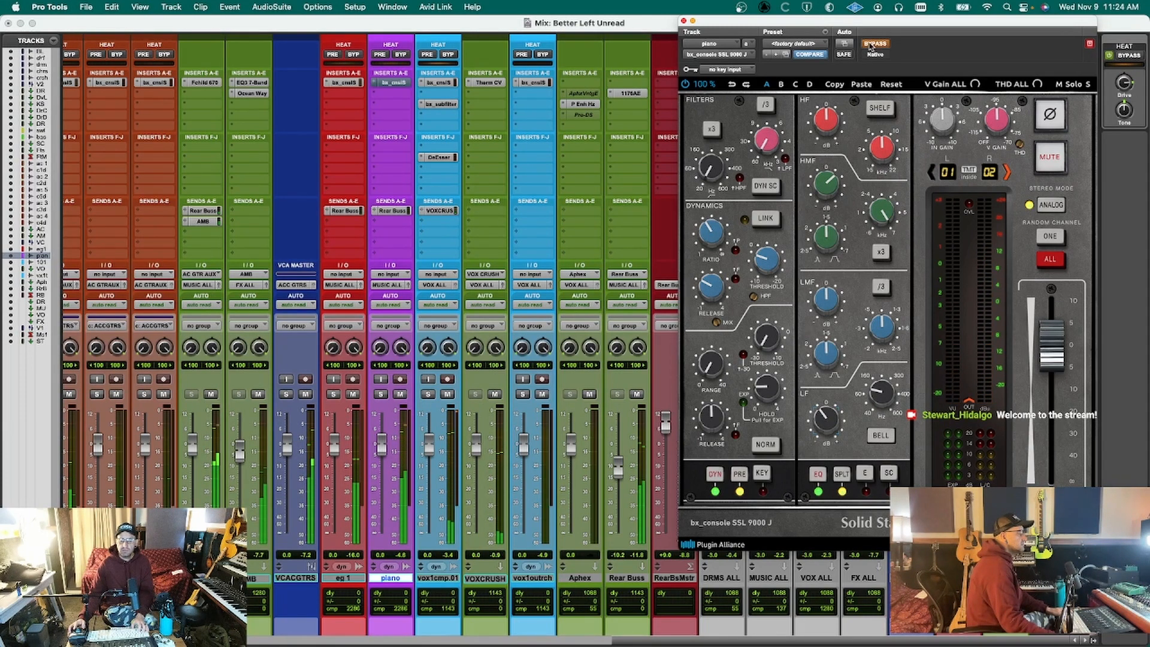
{"action": "left_click", "coordinate": [874, 44]}
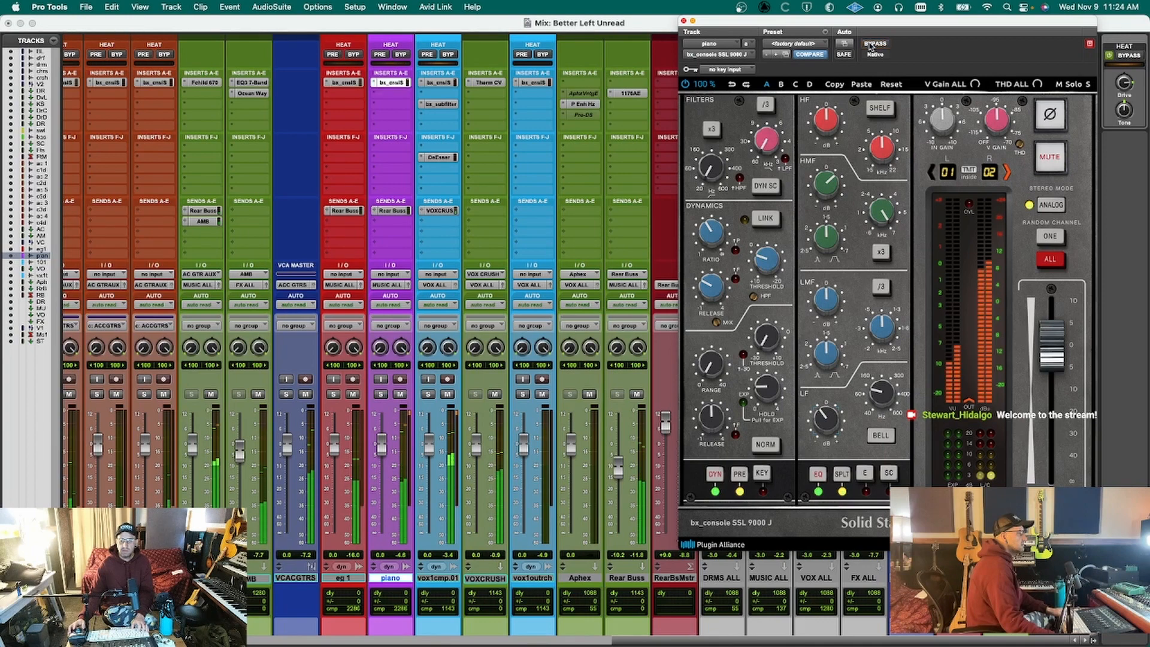
{"action": "key", "text": "super+s"}
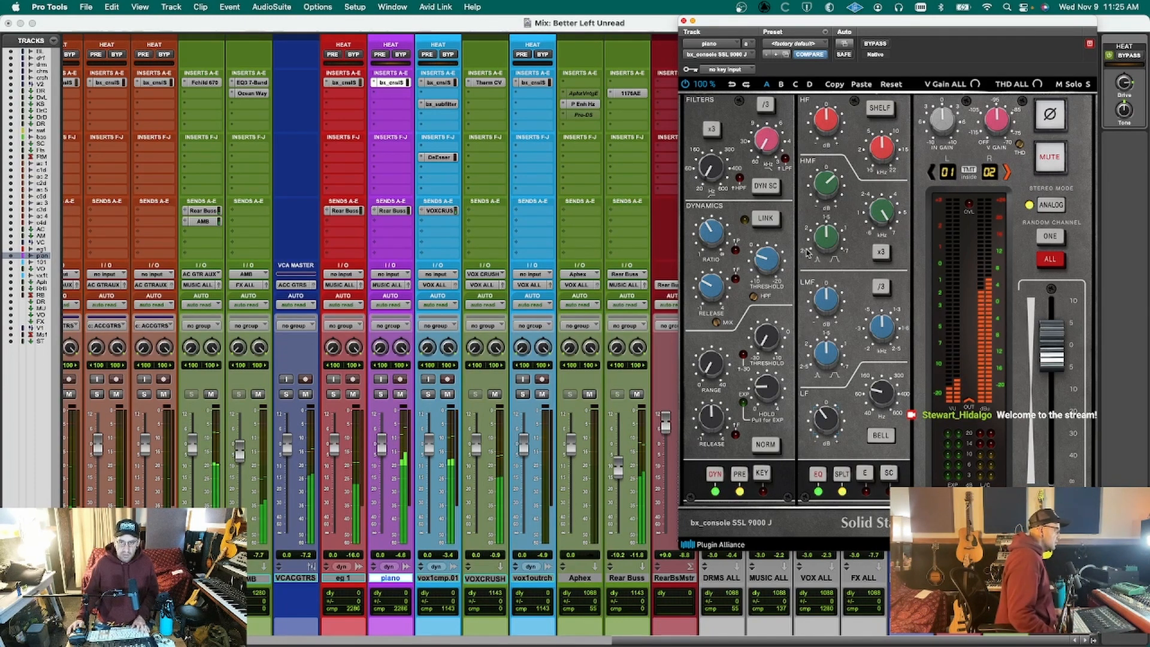
Raise the piano's HMF Q and HF frequency with about +1.9 dB of HF gain, and save during playback.
{"action": "mouse_move", "coordinate": [721, 238]}
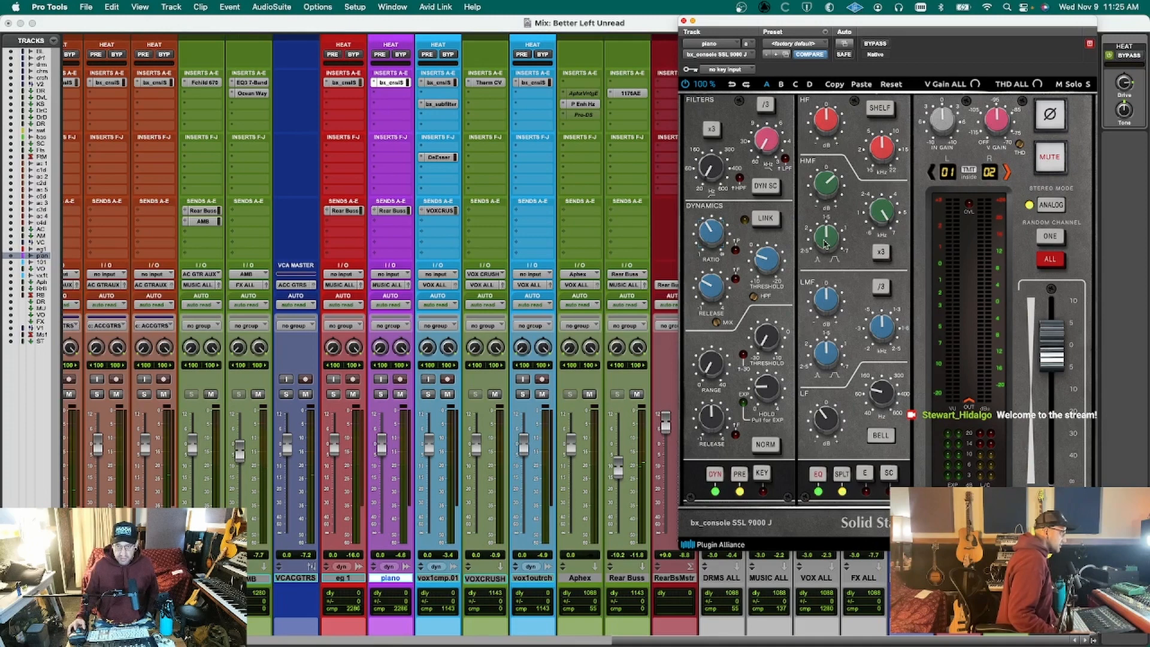
{"action": "mouse_move", "coordinate": [828, 231]}
{"action": "mouse_move", "coordinate": [887, 145]}
{"action": "left_click_drag", "start_coordinate": [886, 146], "coordinate": [830, 123]}
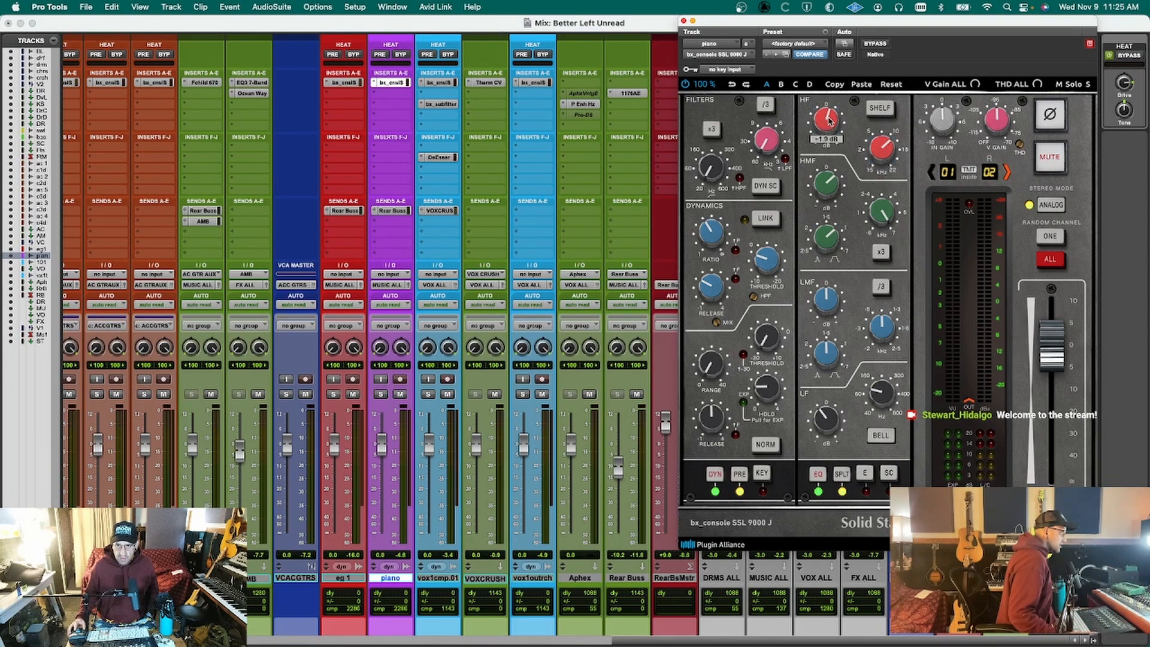
{"action": "key", "text": "space"}
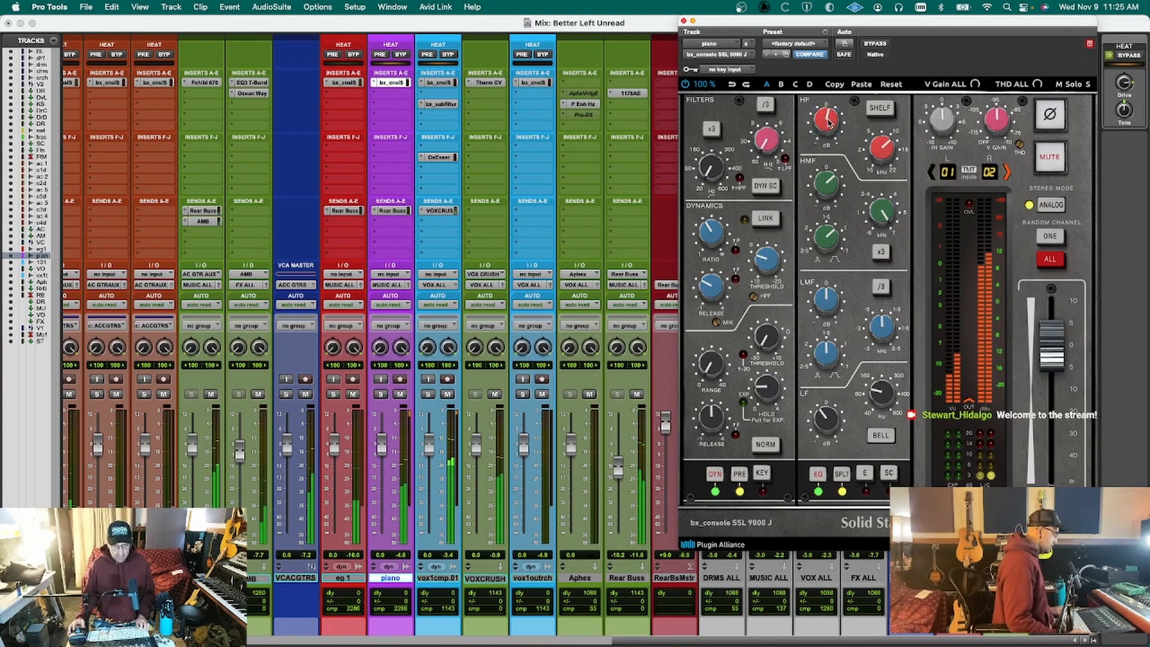
{"action": "key", "text": "super+s"}
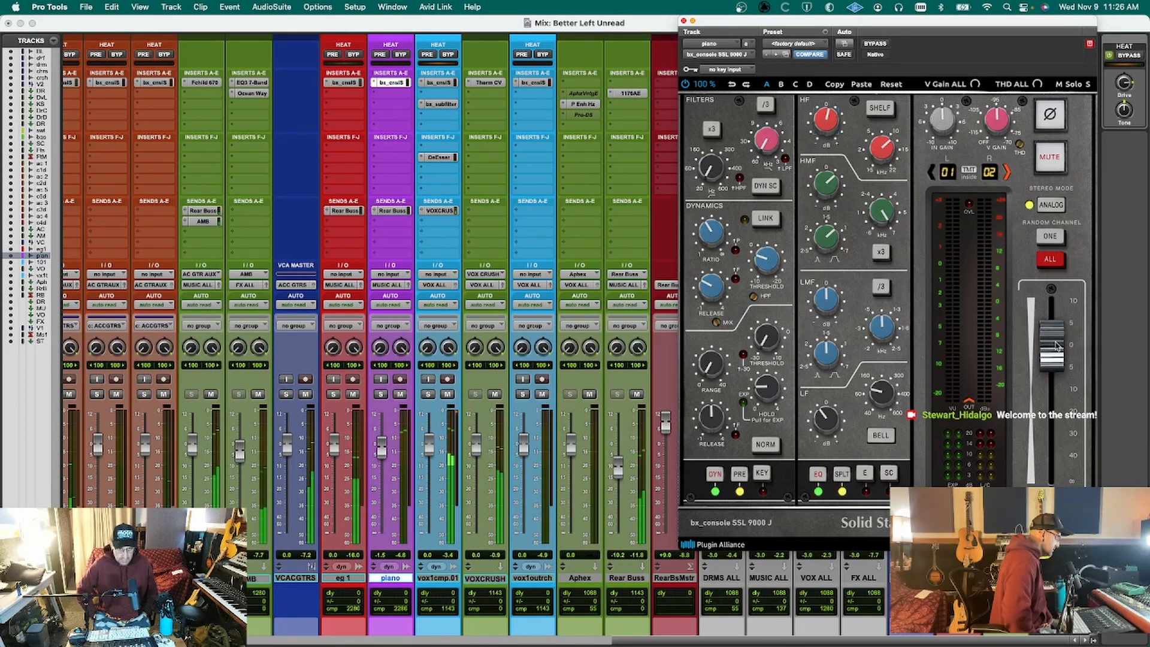
Replace the piano's plug-in window with eg 1's bx_console SSL 9000 J, and play the full mix with eg 1 unsoloed.
{"action": "key", "text": "space"}
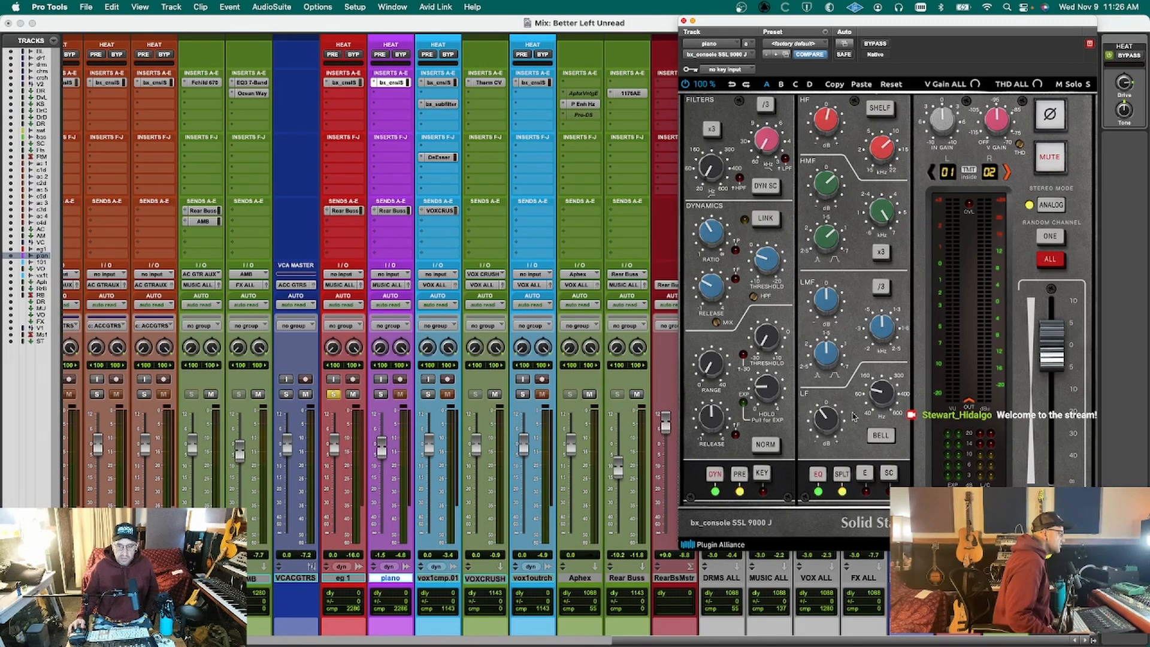
{"action": "left_click", "coordinate": [684, 21]}
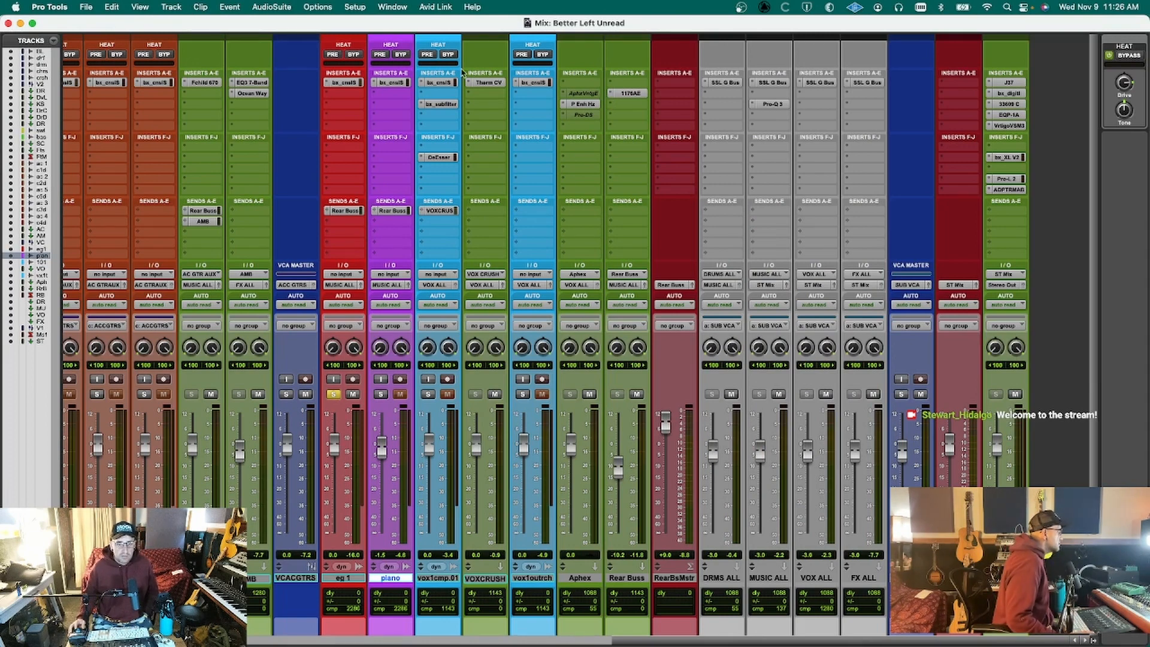
{"action": "left_click", "coordinate": [346, 84]}
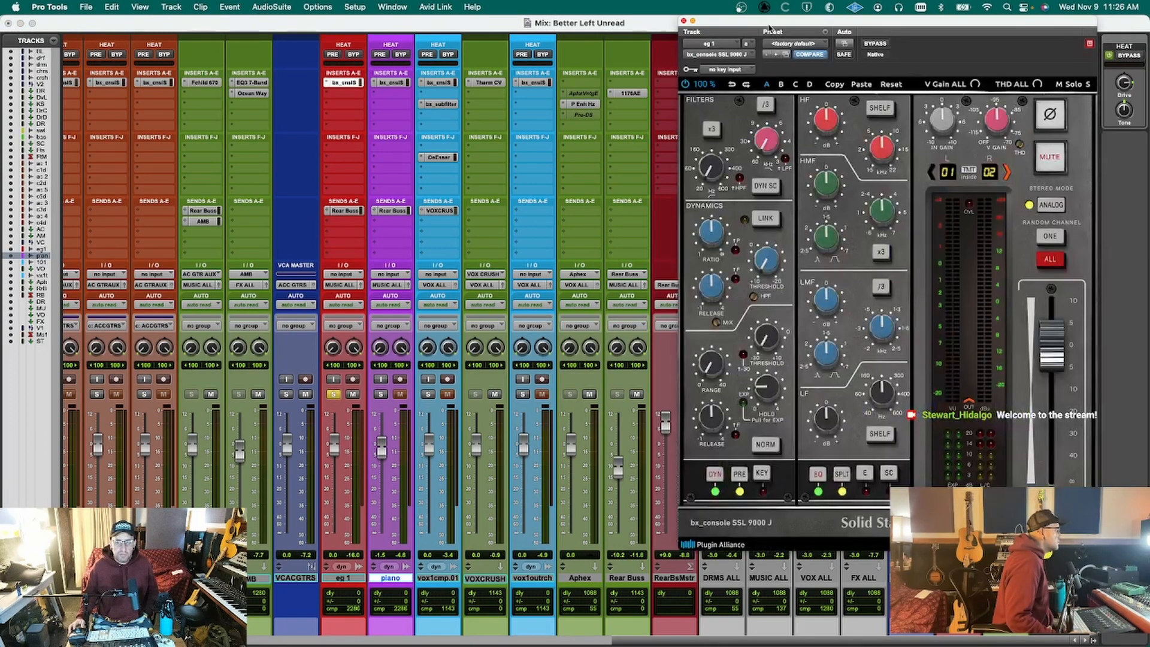
{"action": "left_click_drag", "start_coordinate": [790, 23], "coordinate": [718, 25]}
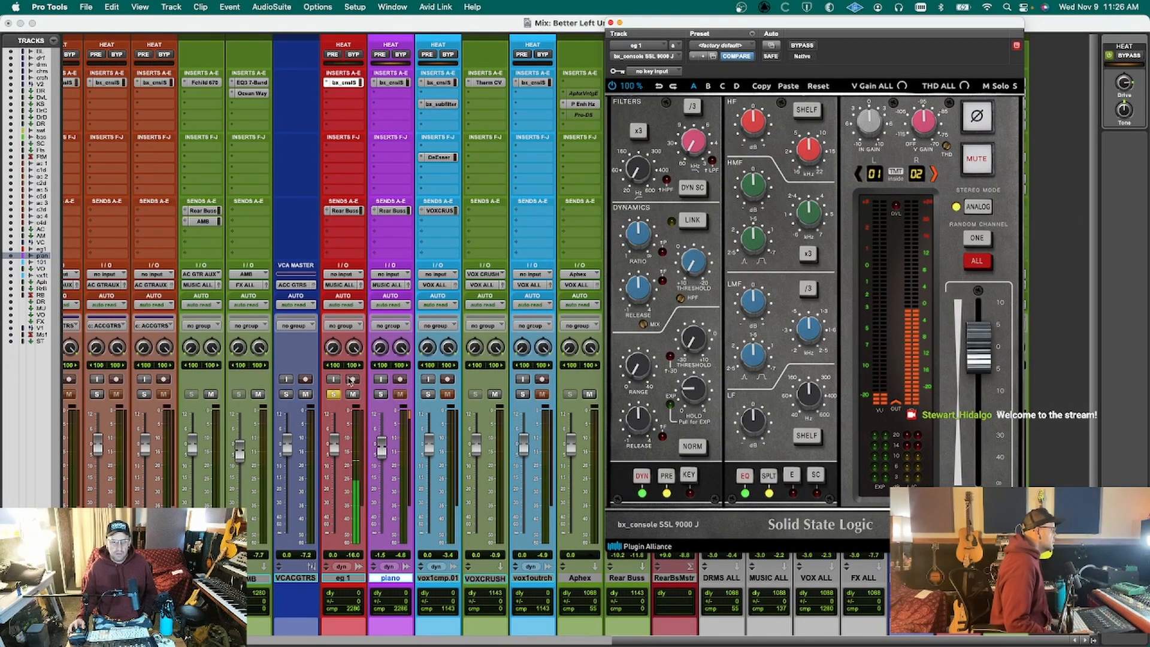
{"action": "left_click", "coordinate": [337, 395]}
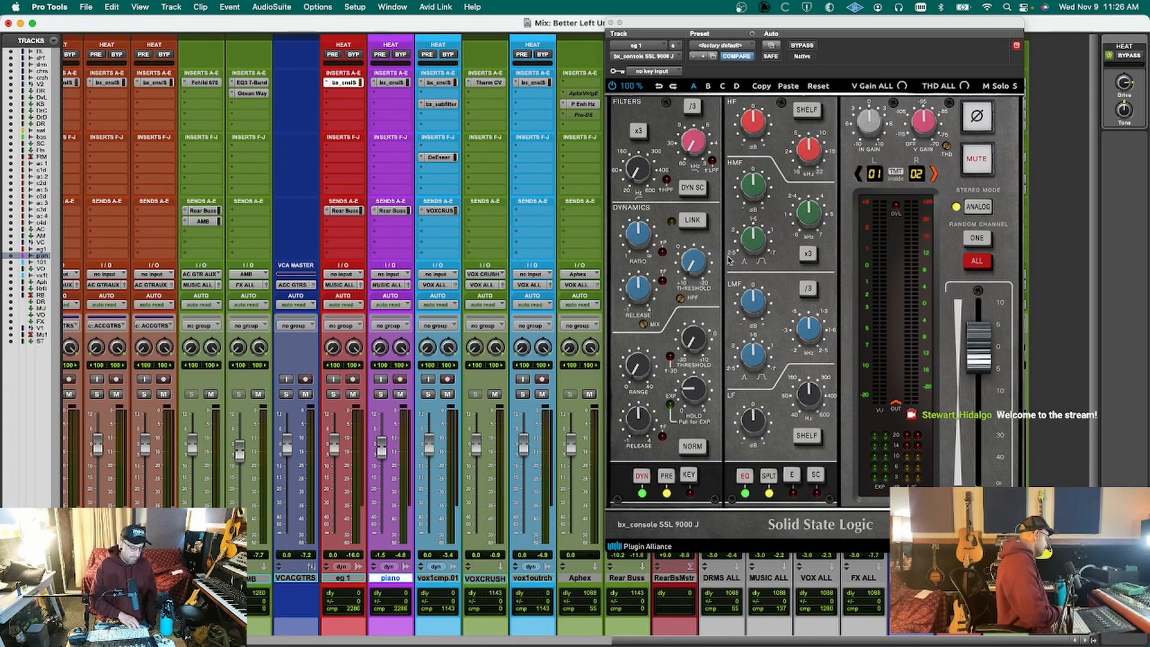
{"action": "key", "text": "space"}
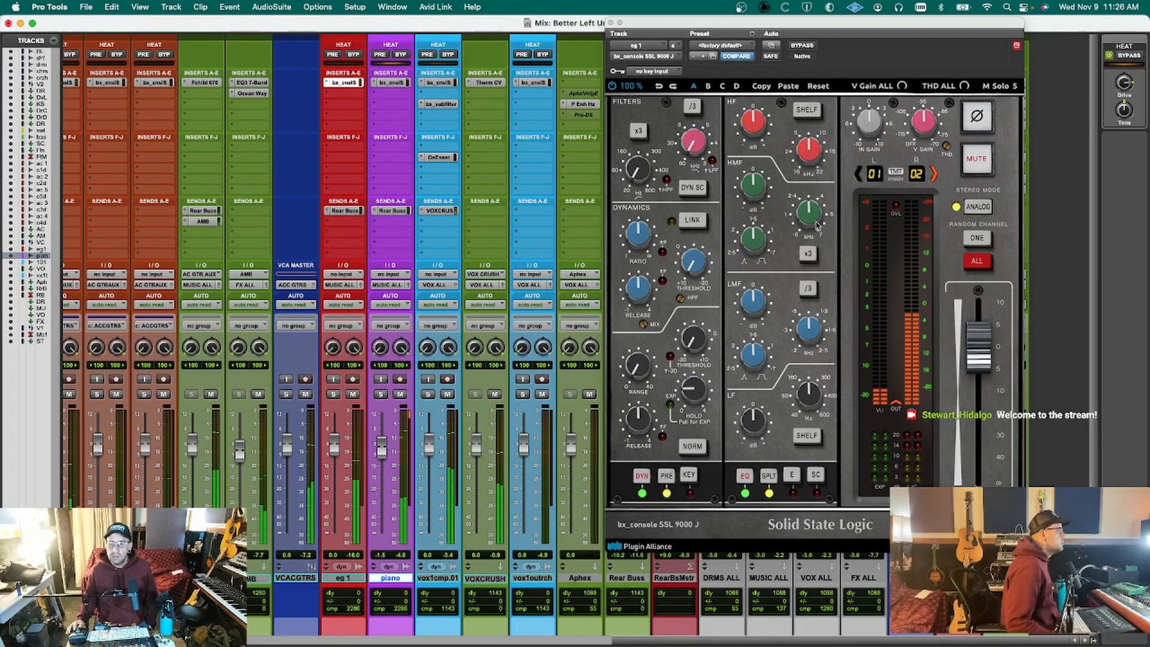
Reduce eg 1's compressor ratio, shorten its release and lower its threshold for more gain reduction.
{"action": "left_click", "coordinate": [640, 241]}
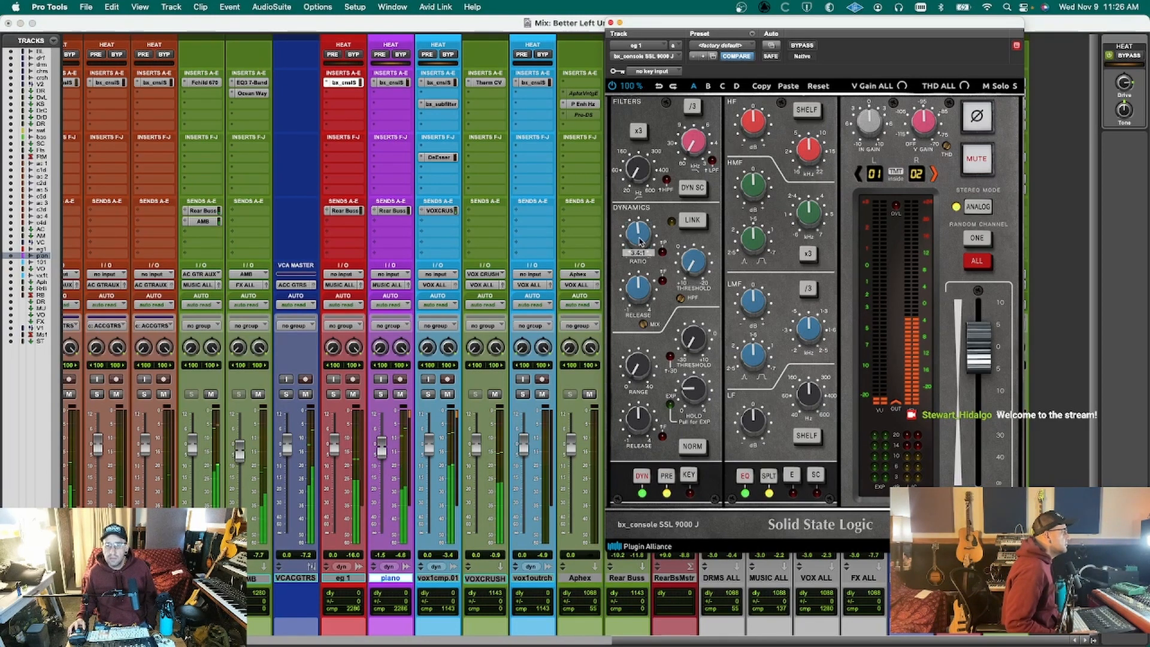
{"action": "left_click_drag", "start_coordinate": [640, 239], "coordinate": [640, 305]}
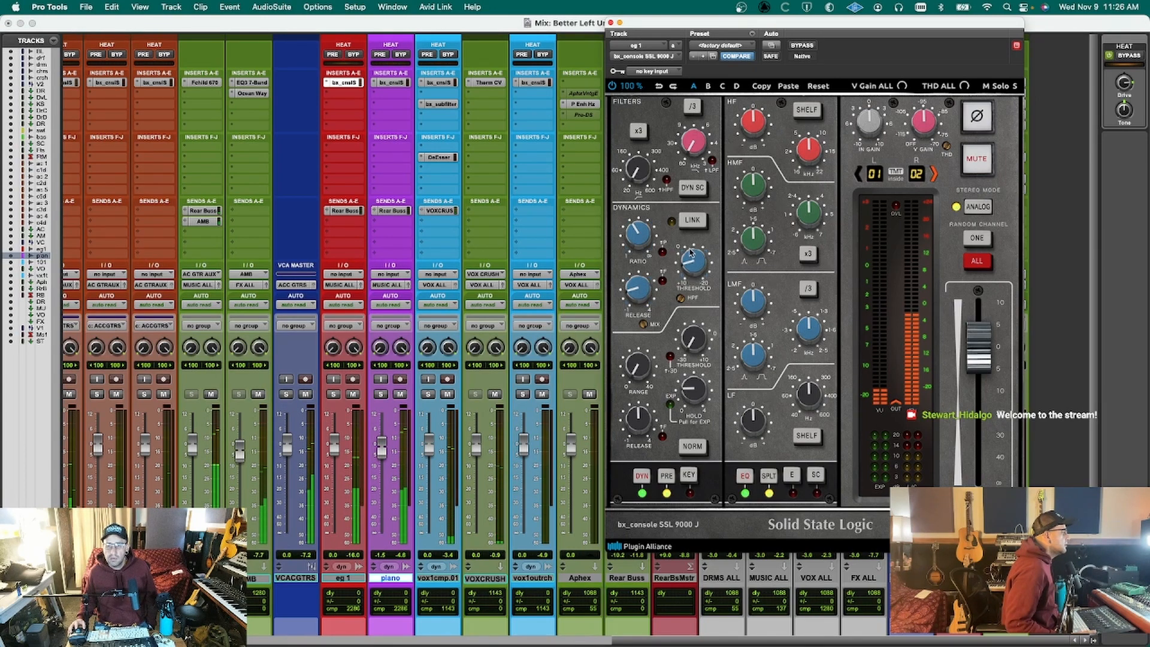
{"action": "left_click_drag", "start_coordinate": [692, 259], "coordinate": [693, 294]}
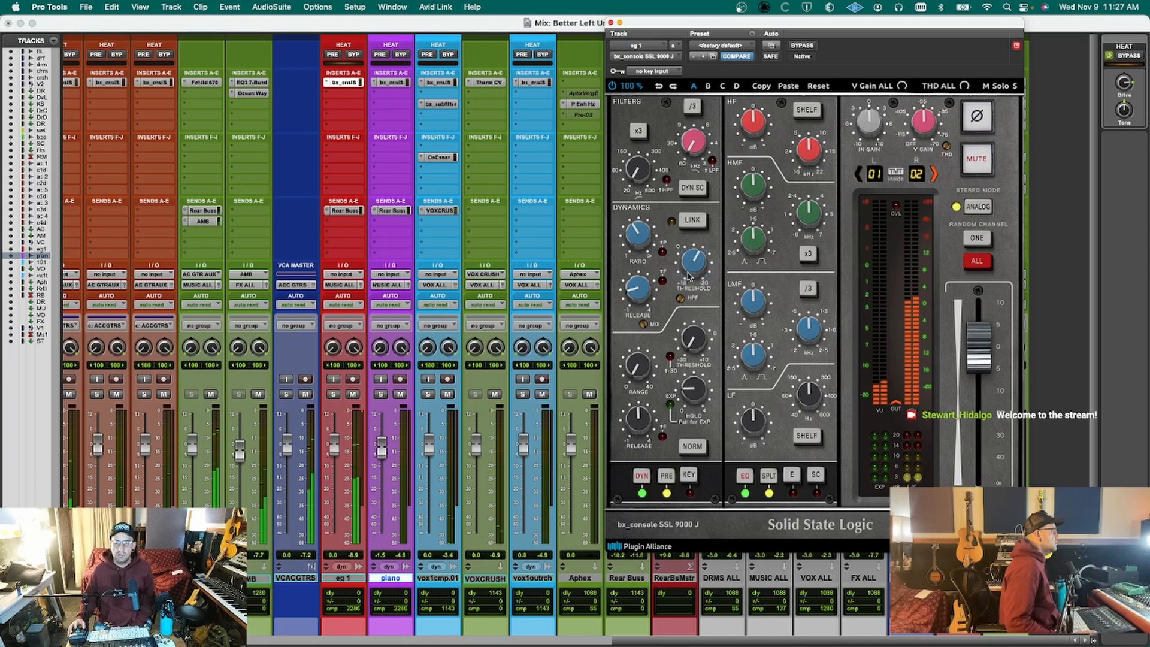
{"action": "mouse_move", "coordinate": [640, 292]}
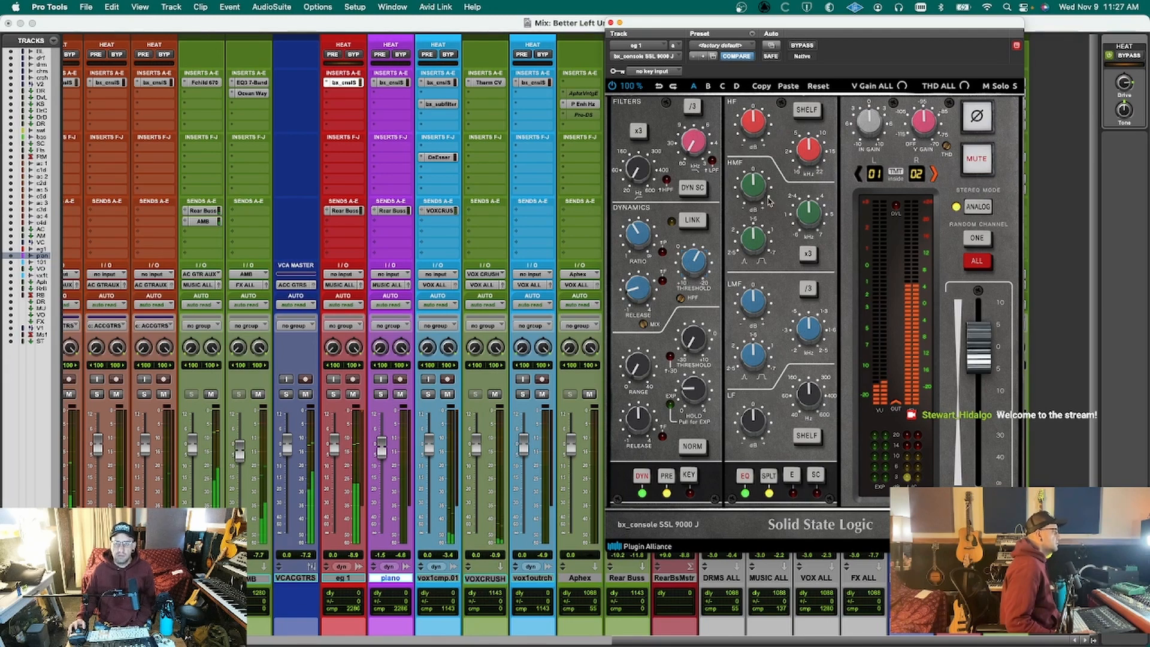
Boost eg 1's HMF gain and cut its LF band in bell mode at about 309 Hz.
{"action": "left_click_drag", "start_coordinate": [753, 185], "coordinate": [751, 178]}
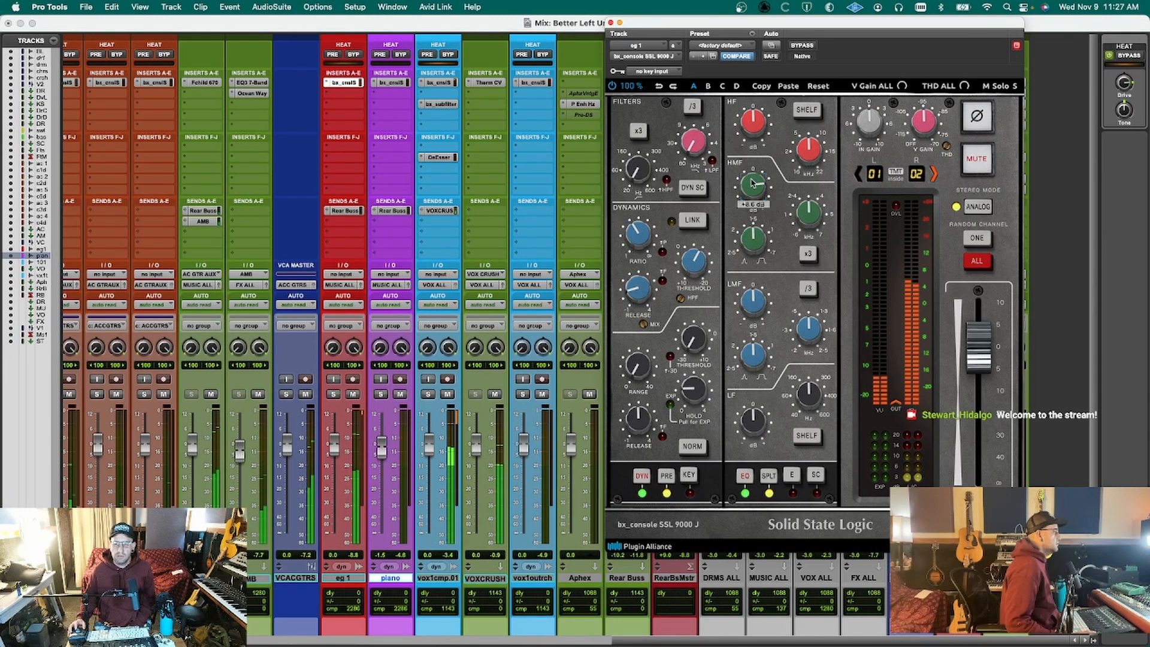
{"action": "left_click_drag", "start_coordinate": [829, 396], "coordinate": [820, 388]}
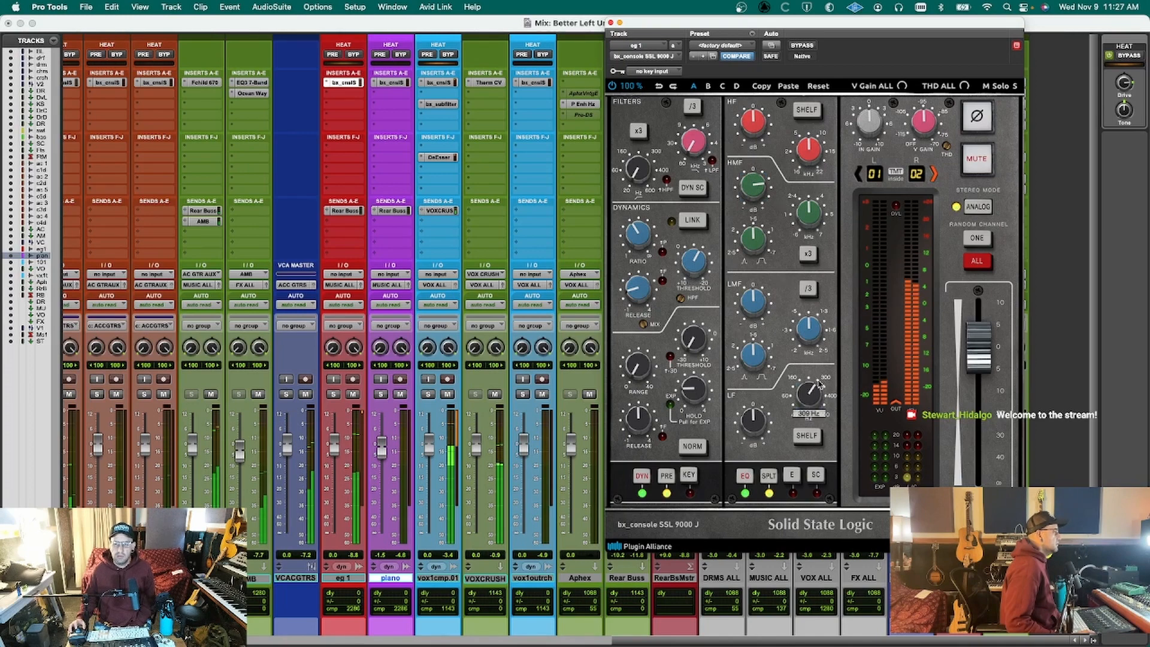
{"action": "left_click", "coordinate": [807, 438]}
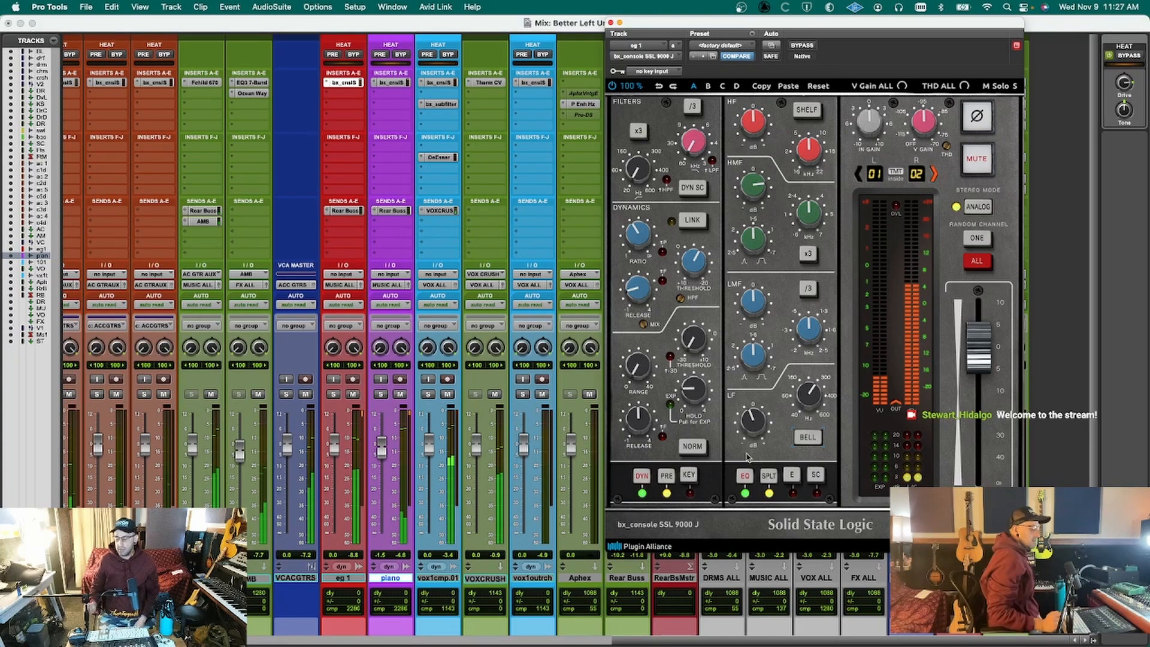
Boost eg 1's HF band in bell mode, save the session and check eg 1 in solo.
{"action": "left_click", "coordinate": [808, 111]}
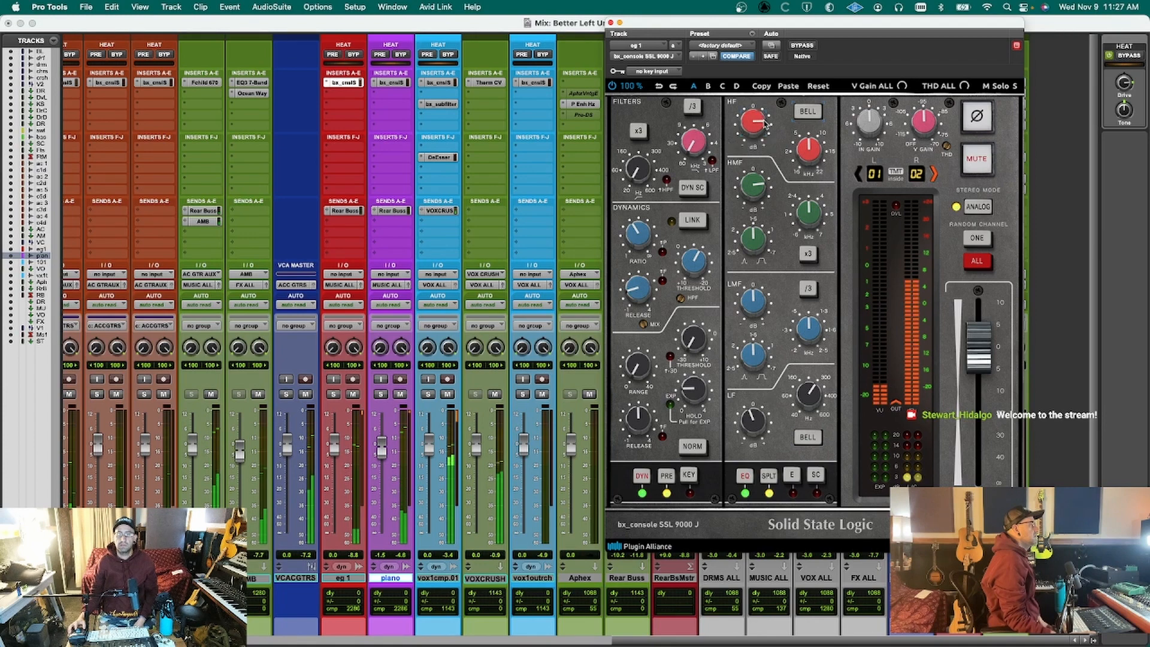
{"action": "left_click_drag", "start_coordinate": [765, 125], "coordinate": [762, 129]}
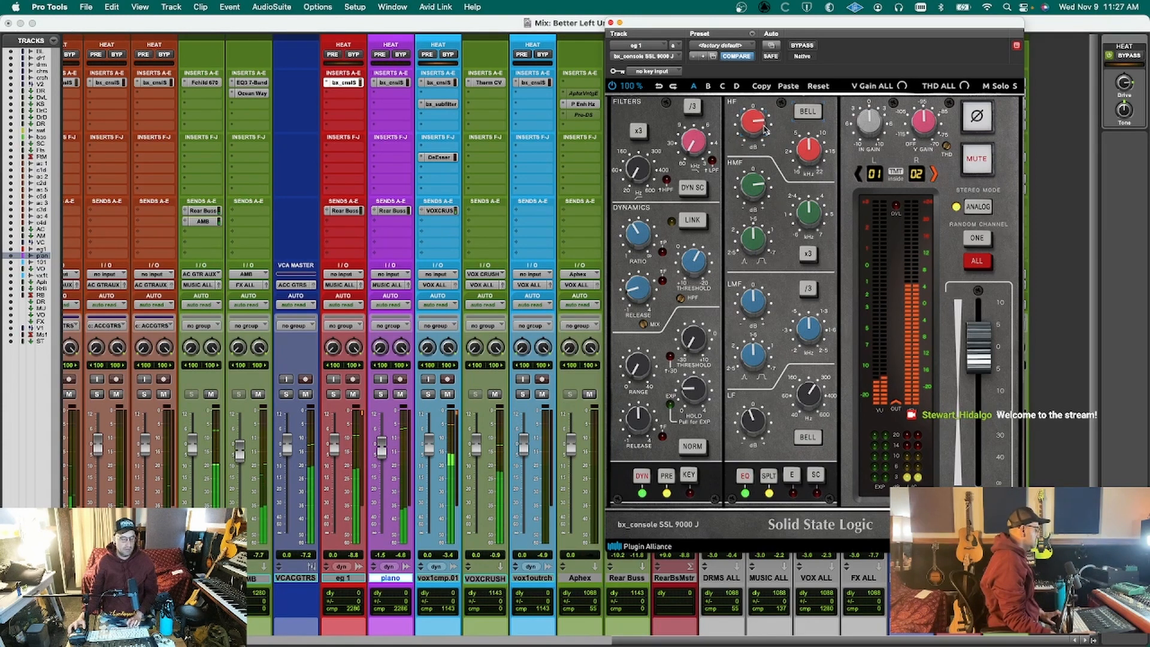
{"action": "key", "text": "super+s"}
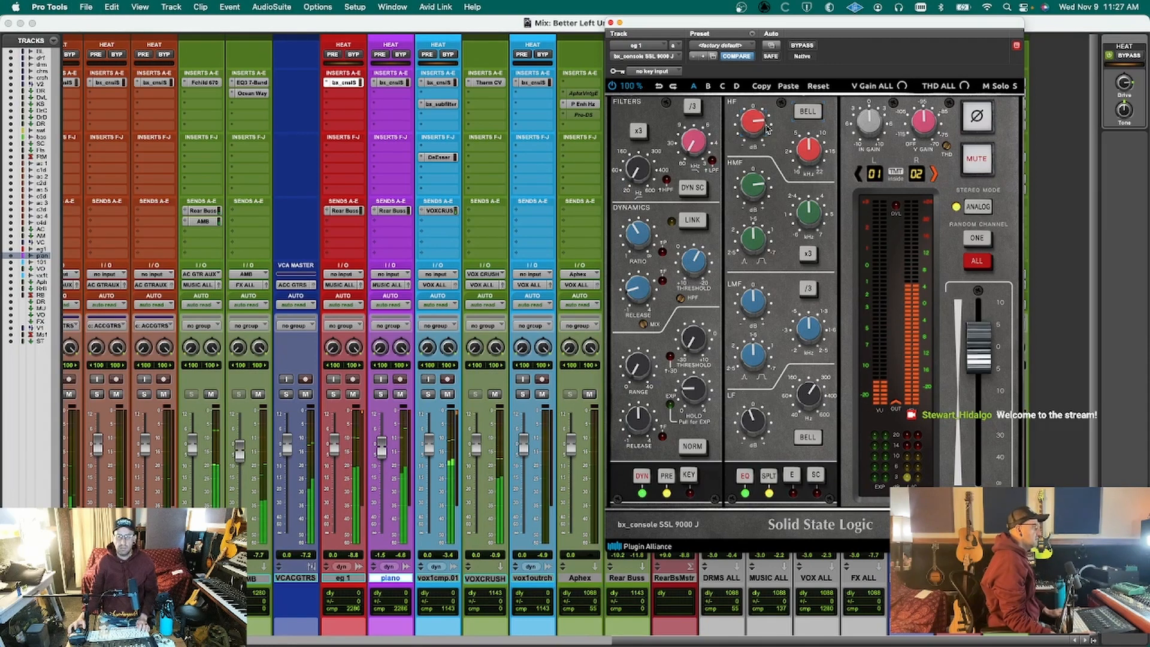
{"action": "left_click", "coordinate": [384, 407]}
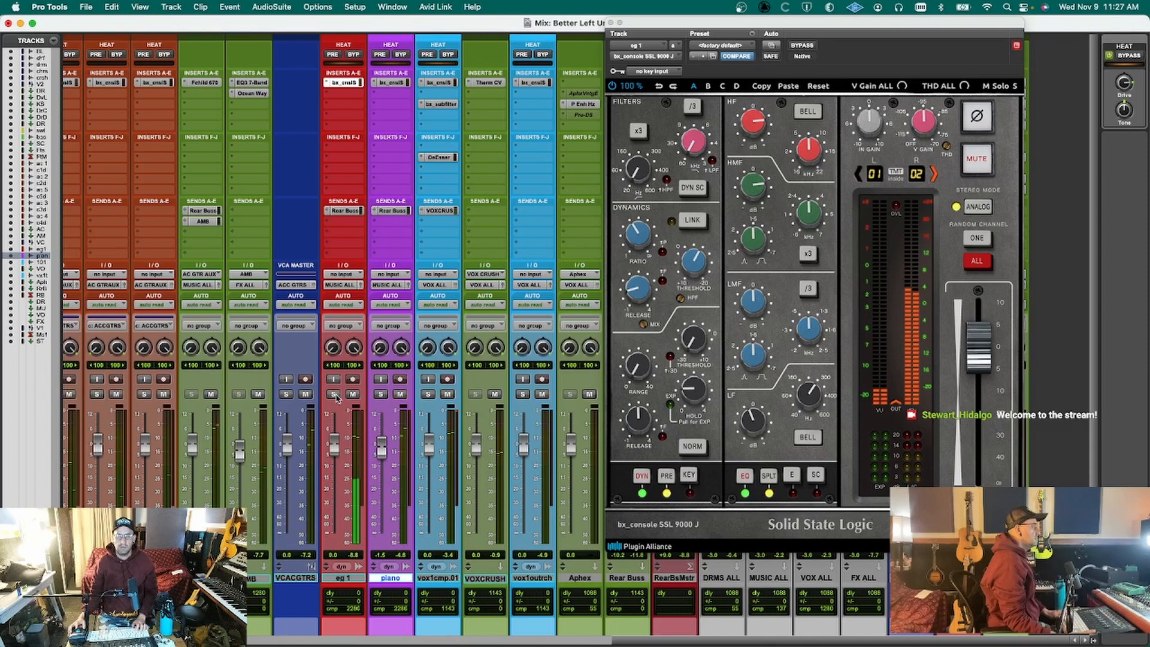
Open eg 1's Rear Buss send and close its plug-in window, and check the AC GTRAUX track's Rear Buss send level for reference.
{"action": "left_click", "coordinate": [345, 210]}
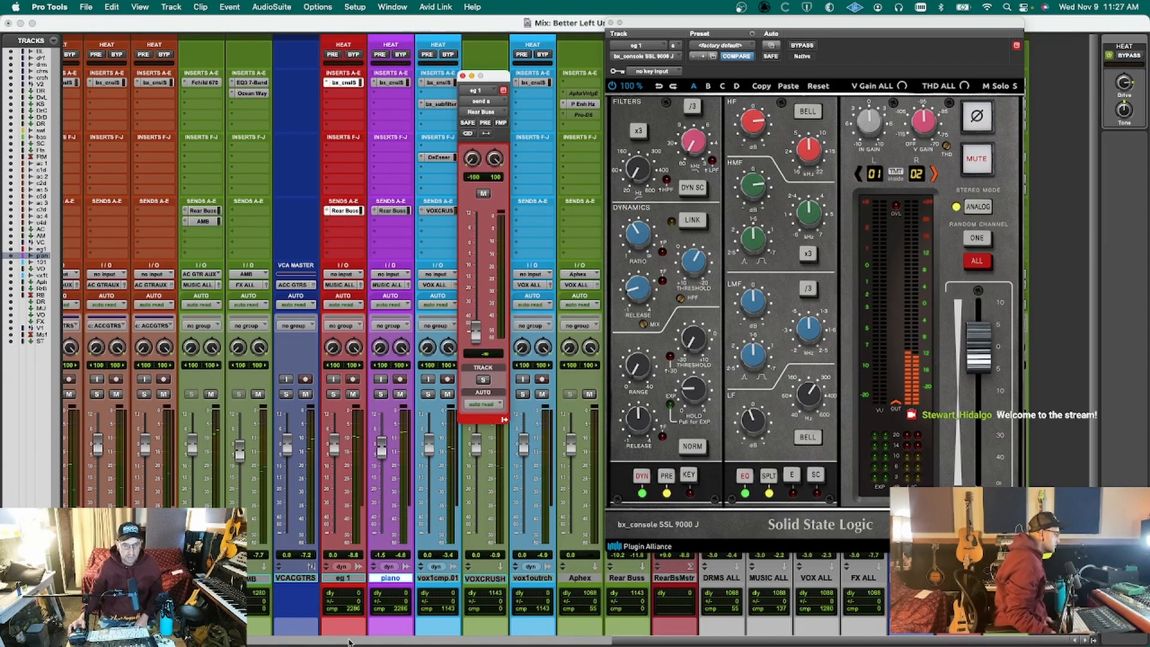
{"action": "left_click", "coordinate": [347, 579]}
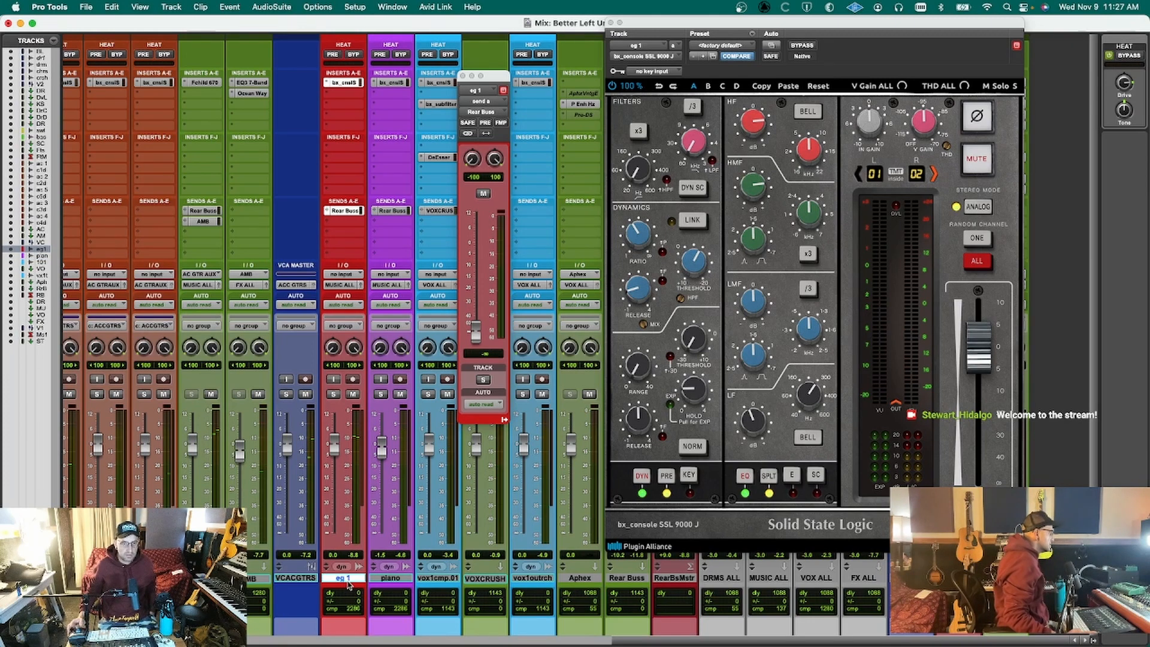
{"action": "left_click", "coordinate": [195, 214]}
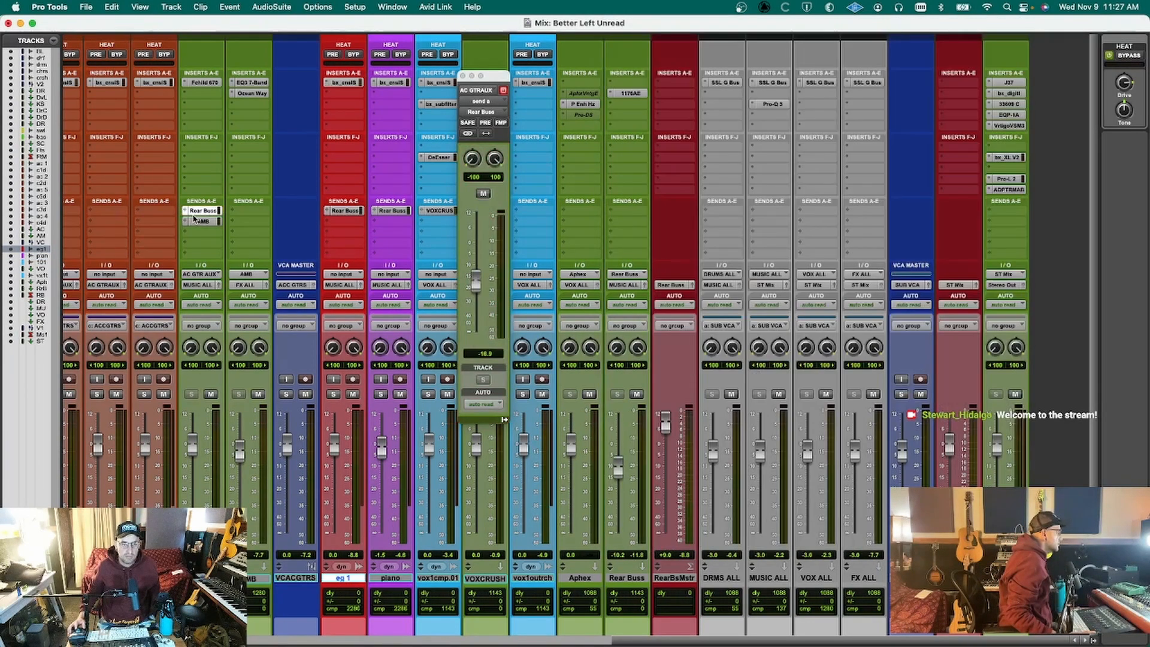
{"action": "left_click", "coordinate": [194, 212]}
{"action": "left_click", "coordinate": [194, 213]}
{"action": "left_click", "coordinate": [194, 212]}
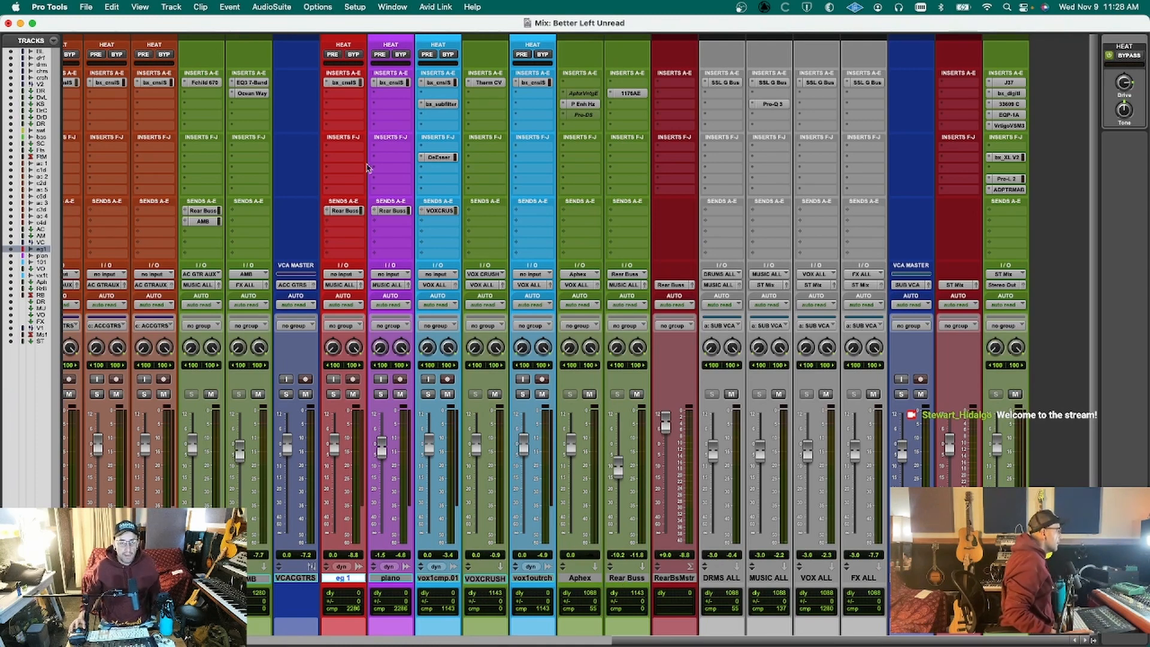
Set eg 1's Rear Buss send to -14.4 dB, comparing the mix with that send muted and unmuted.
{"action": "left_click", "coordinate": [355, 215]}
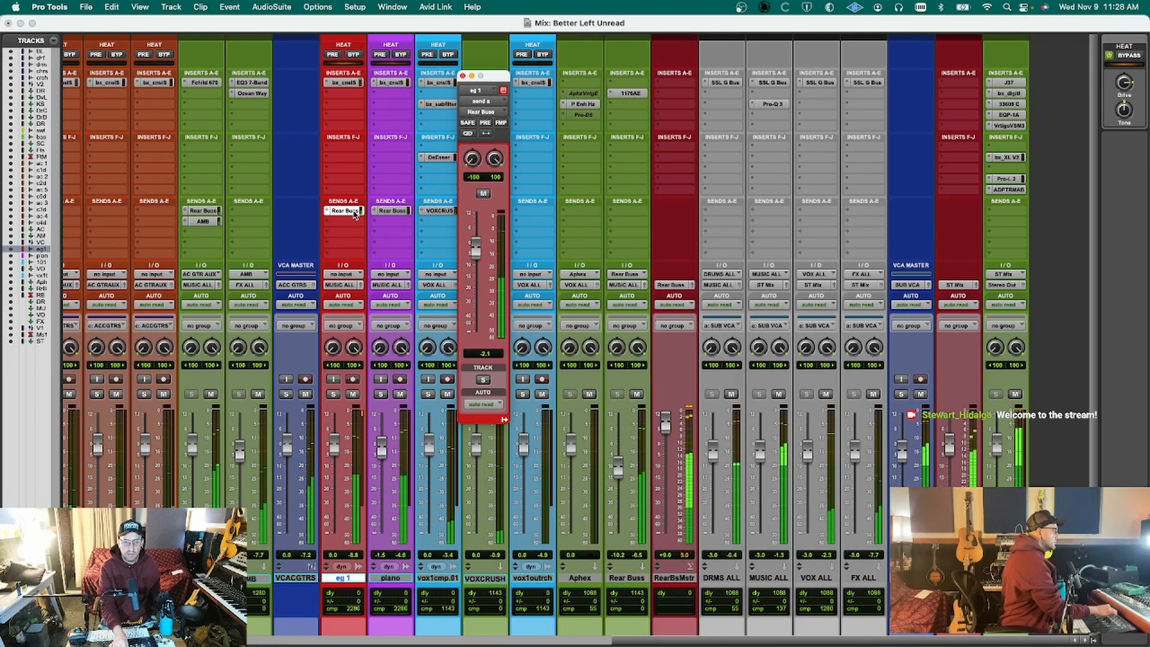
{"action": "left_click", "coordinate": [354, 215], "text": "ctrl+super"}
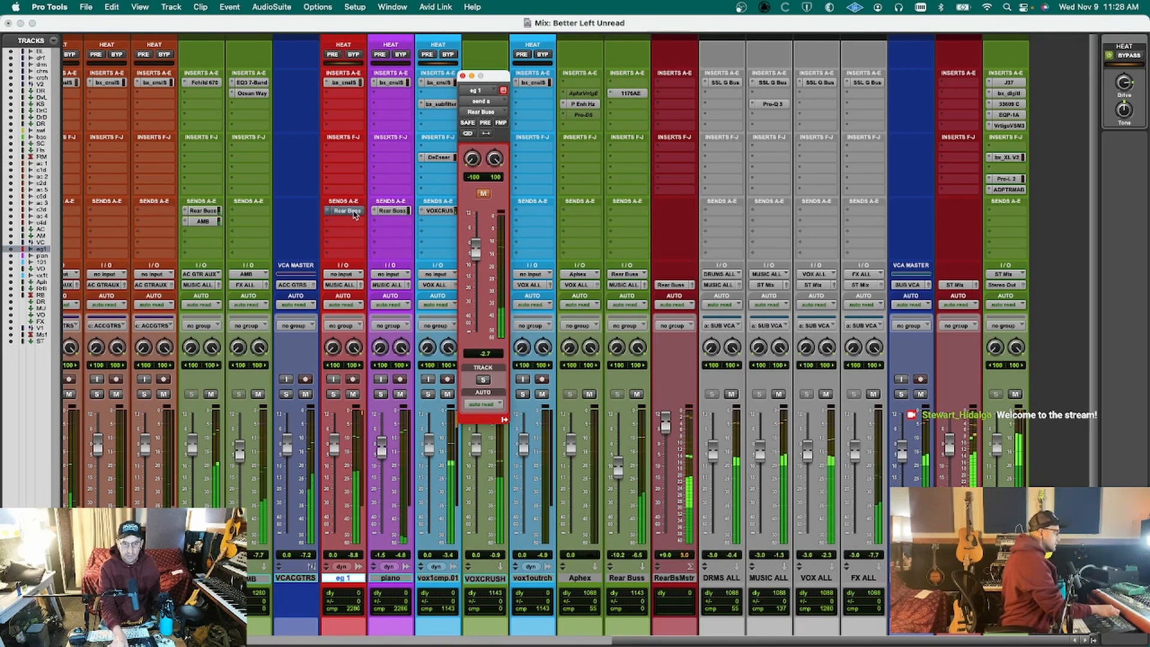
{"action": "left_click", "coordinate": [354, 214], "text": "ctrl+super"}
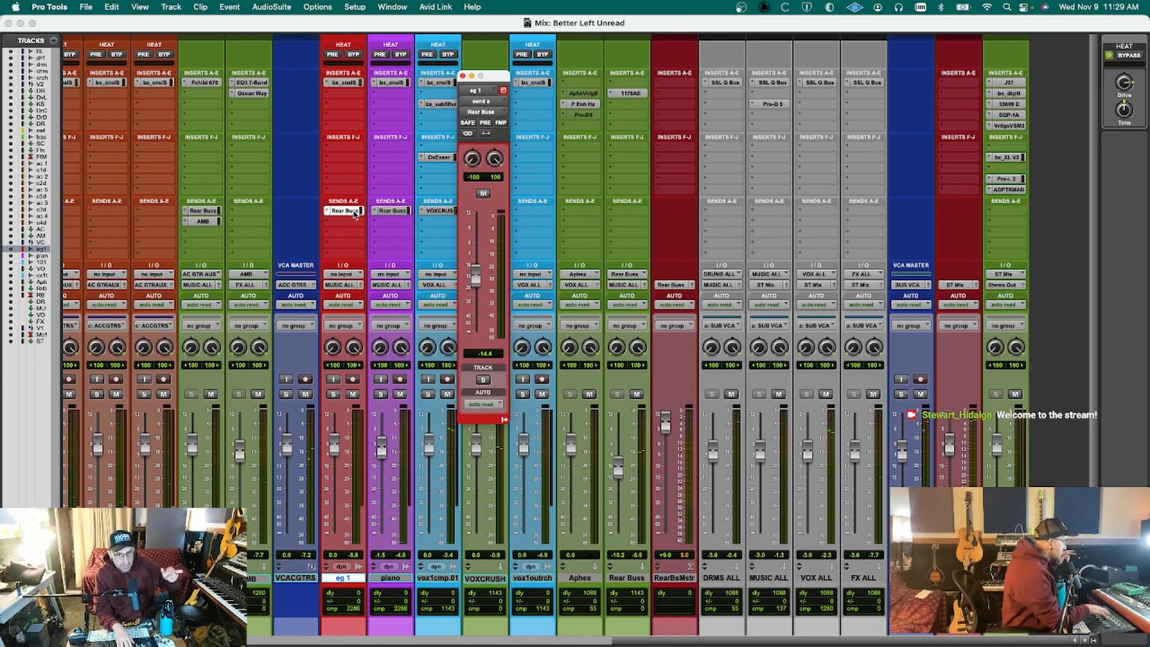
{"action": "left_click", "coordinate": [354, 212], "text": "super"}
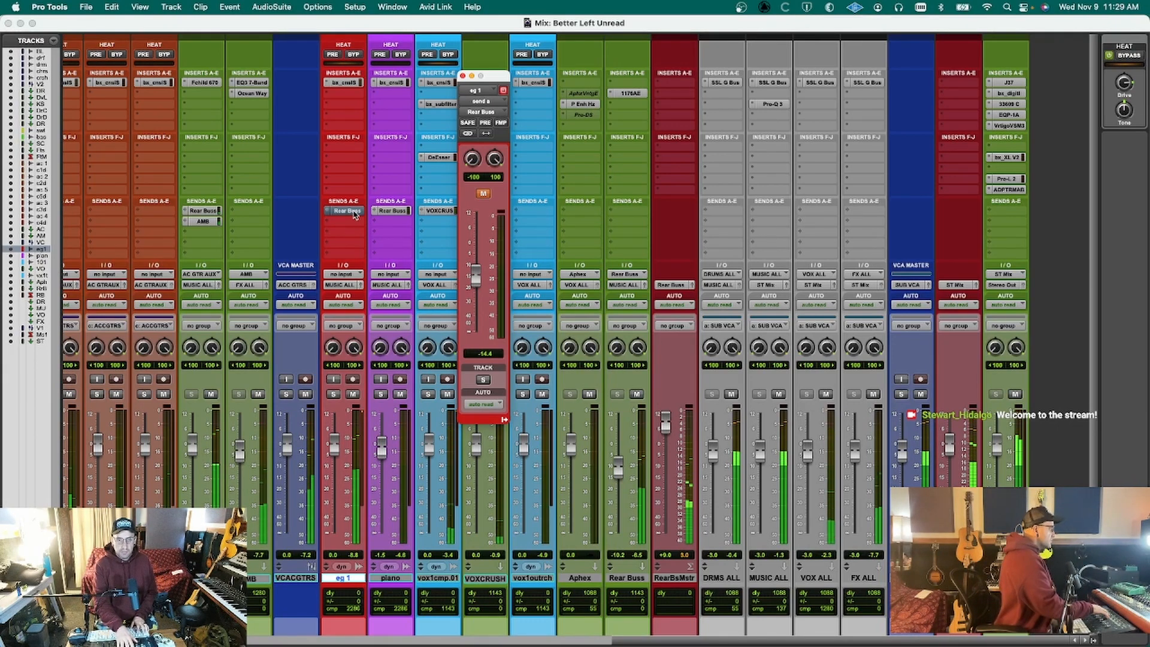
{"action": "left_click", "coordinate": [347, 211], "text": "super"}
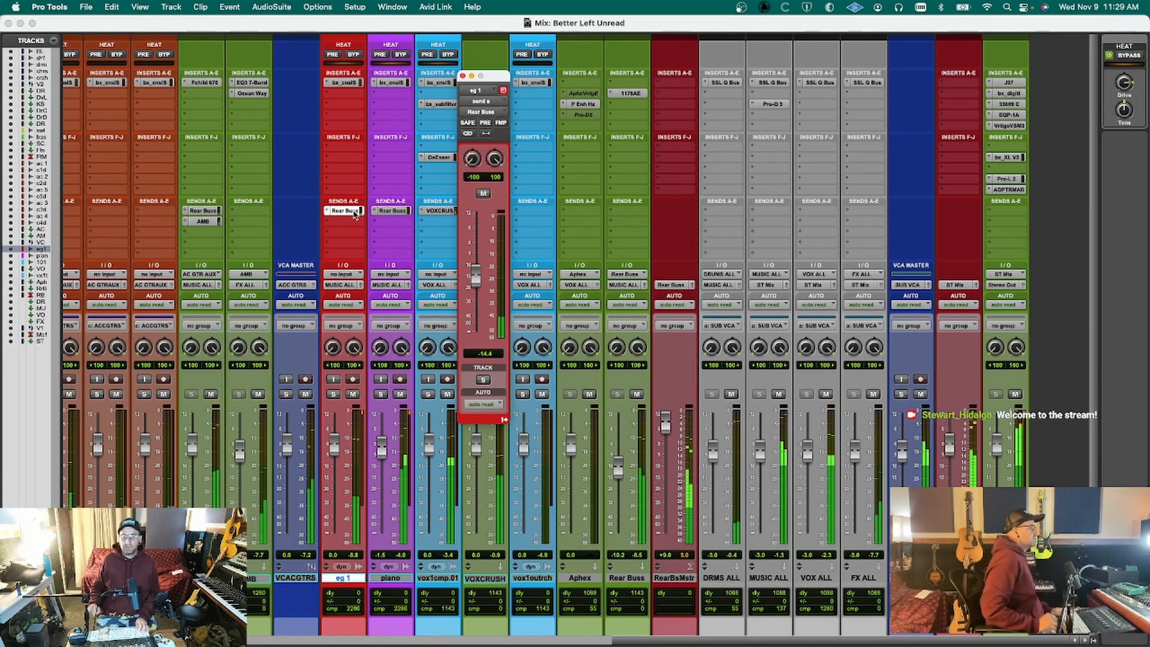
{"action": "left_click", "coordinate": [353, 210]}
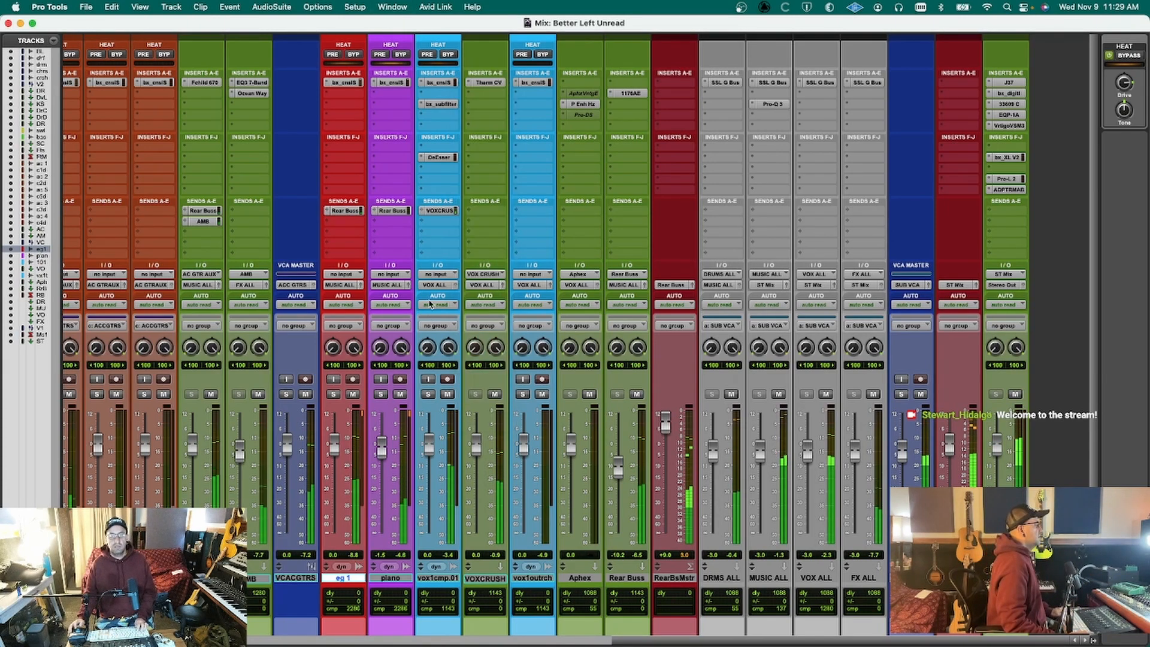
Add a second send on eg 1 to the AMB bus and raise it to -17.9 dB during playback.
{"action": "left_click", "coordinate": [341, 226]}
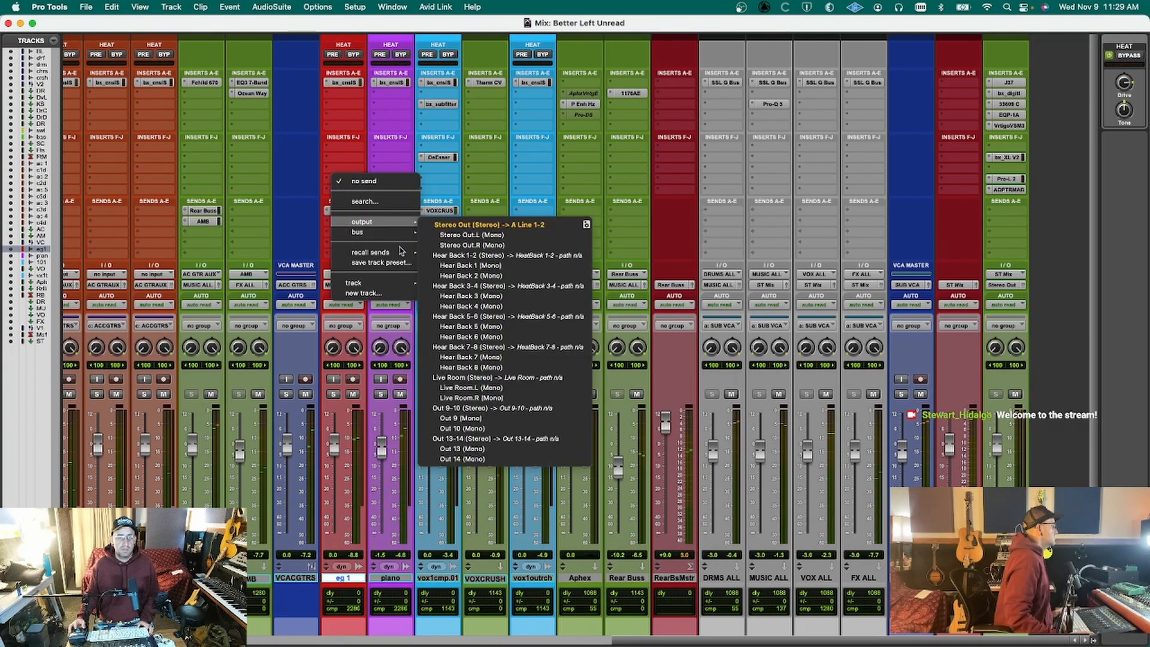
{"action": "mouse_move", "coordinate": [399, 238]}
{"action": "mouse_move", "coordinate": [464, 245]}
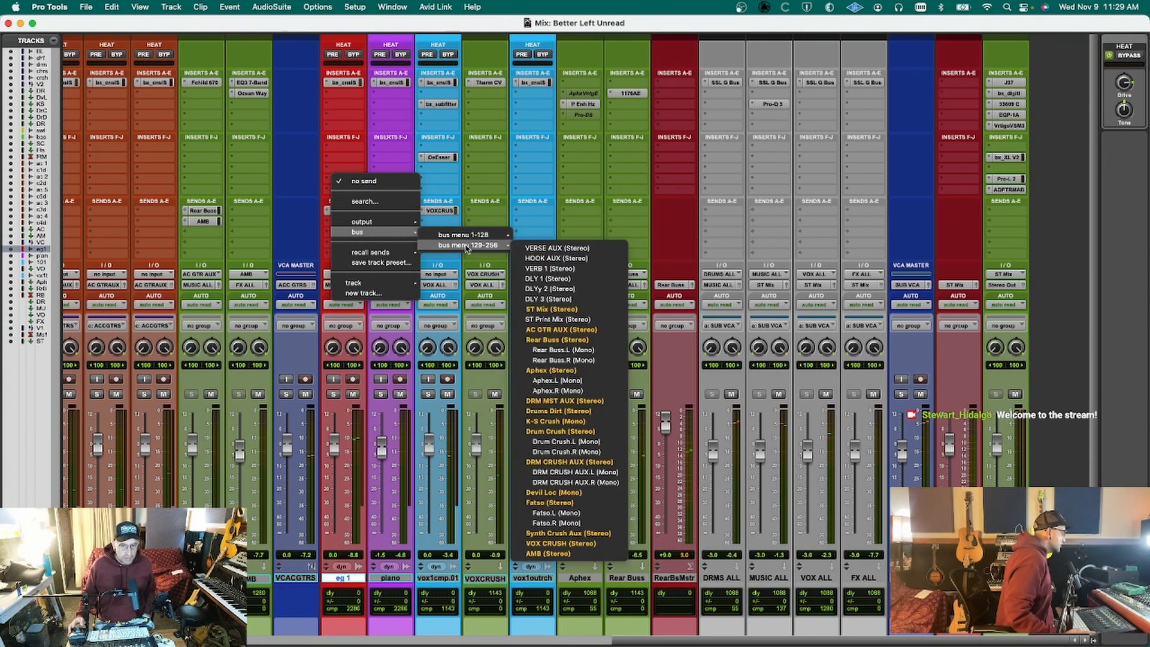
{"action": "left_click", "coordinate": [586, 555]}
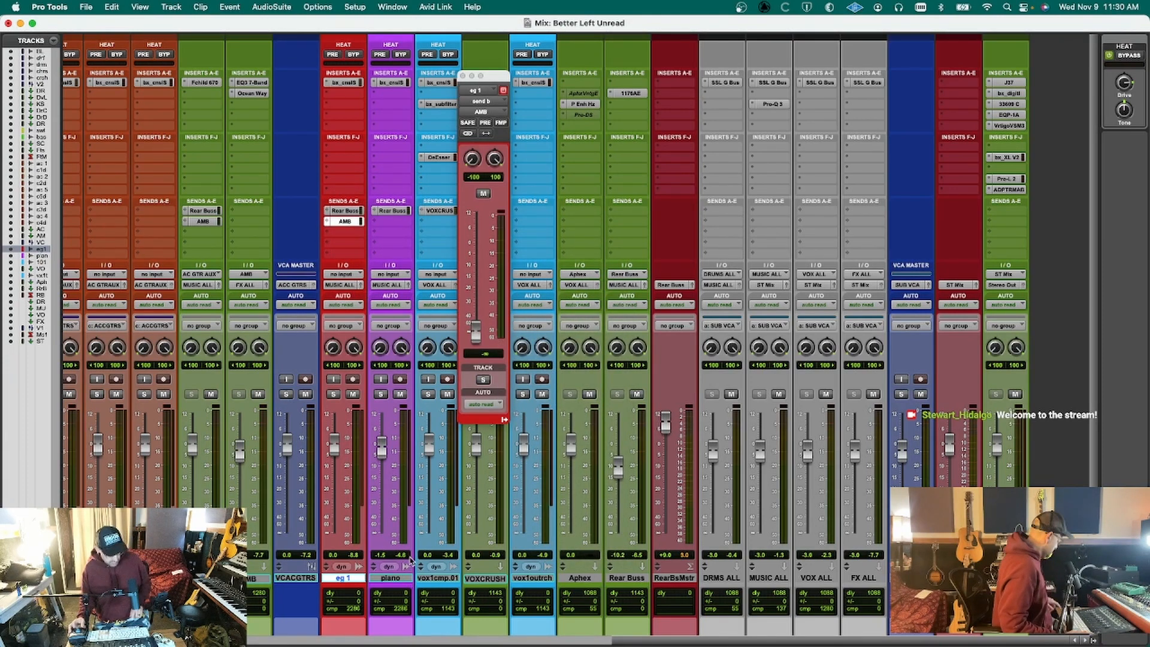
{"action": "key", "text": "space"}
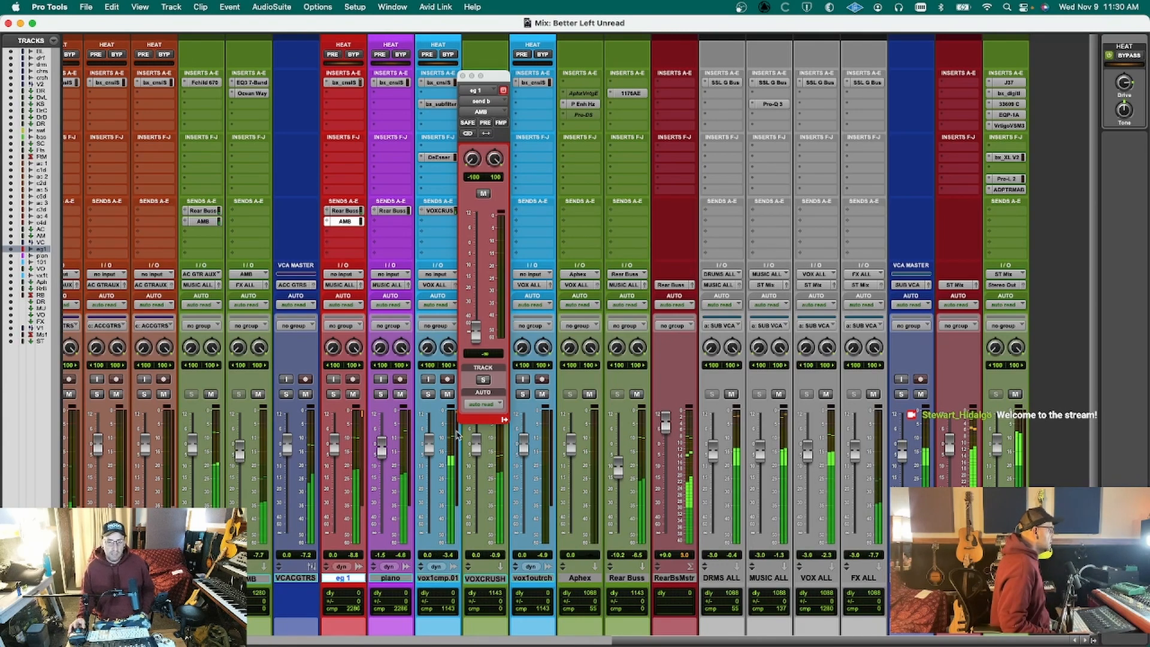
{"action": "left_click_drag", "start_coordinate": [475, 332], "coordinate": [477, 269]}
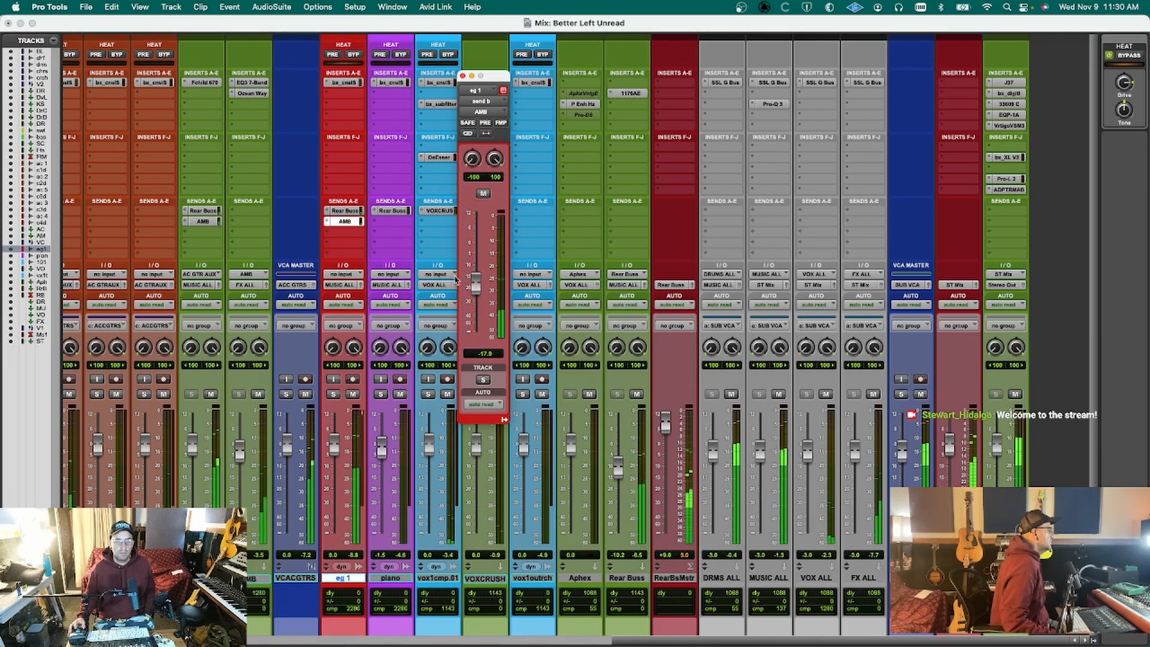
Copy eg 1's AMB send to the piano track and raise the piano's send to +12.0 dB.
{"action": "left_click", "coordinate": [387, 222]}
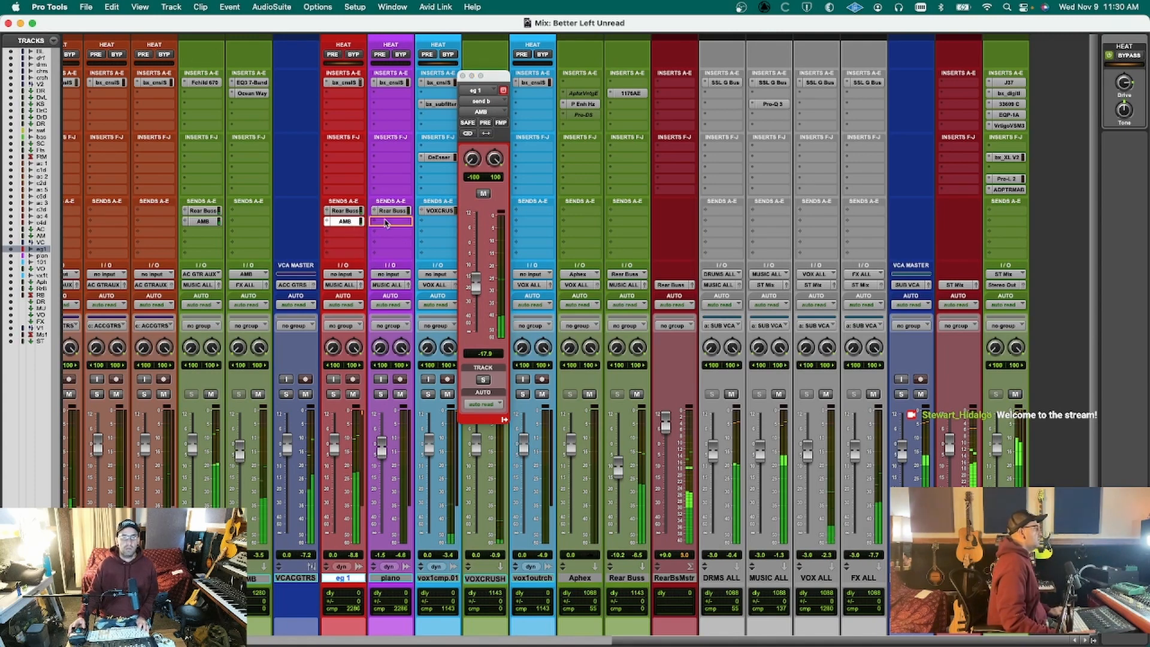
{"action": "left_click_drag", "start_coordinate": [387, 223], "coordinate": [387, 223]}
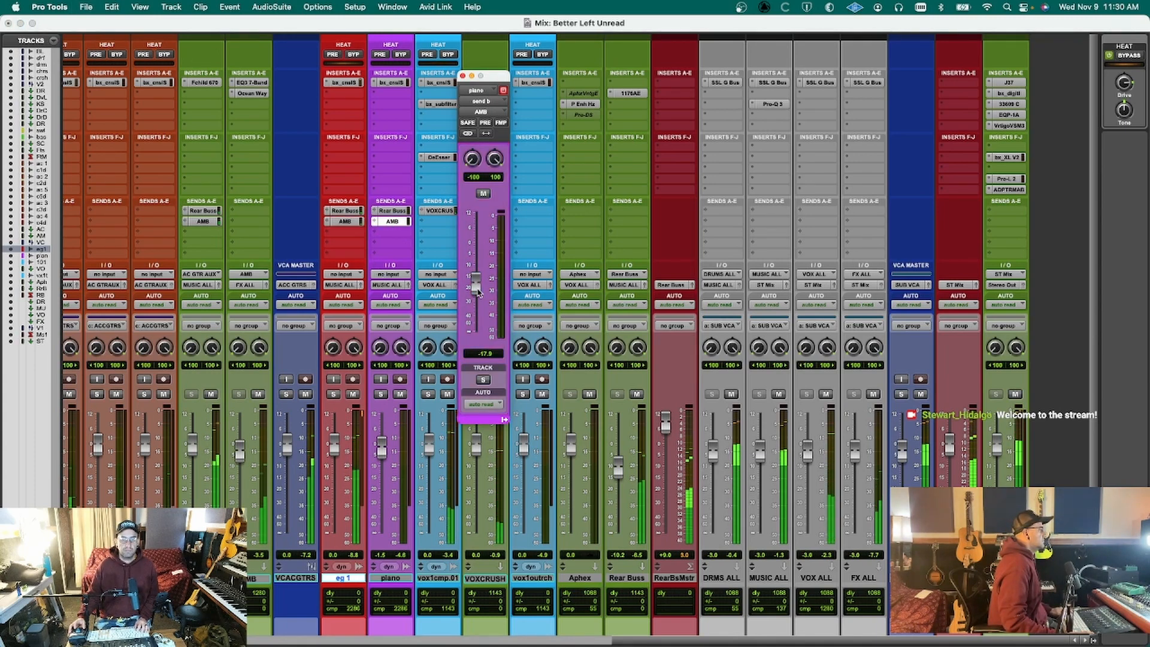
{"action": "left_click_drag", "start_coordinate": [478, 290], "coordinate": [505, 209]}
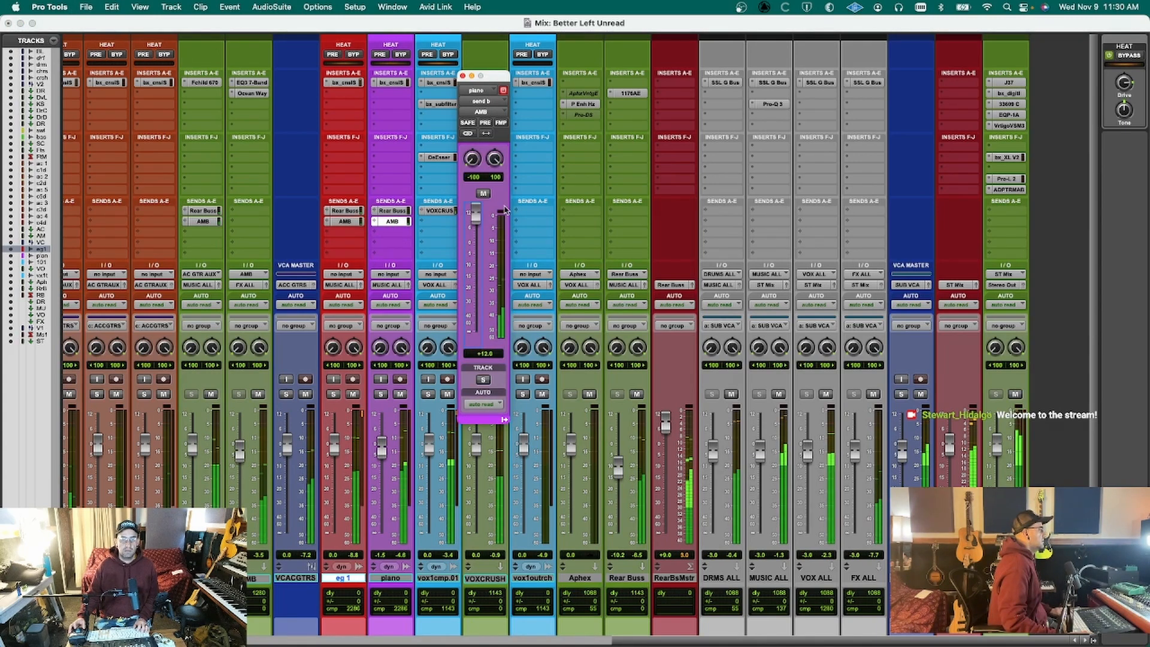
Audition the piano in solo with its AMB send muted and unmuted, and set that send to -15.3 dB.
{"action": "left_click", "coordinate": [381, 394]}
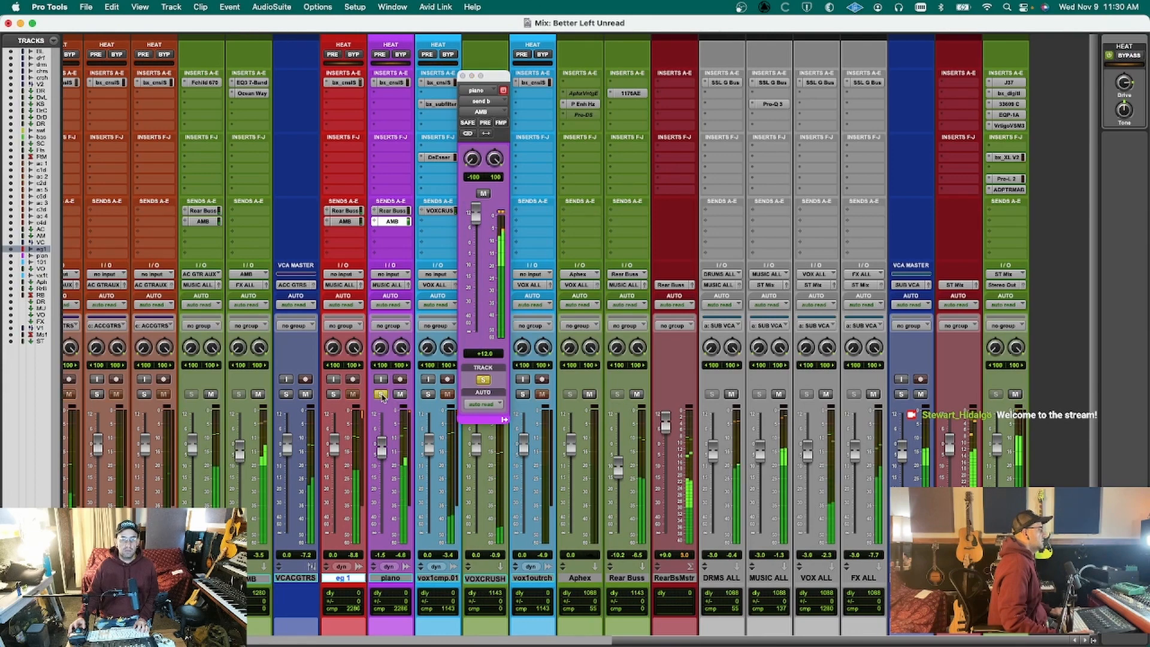
{"action": "left_click", "coordinate": [484, 194]}
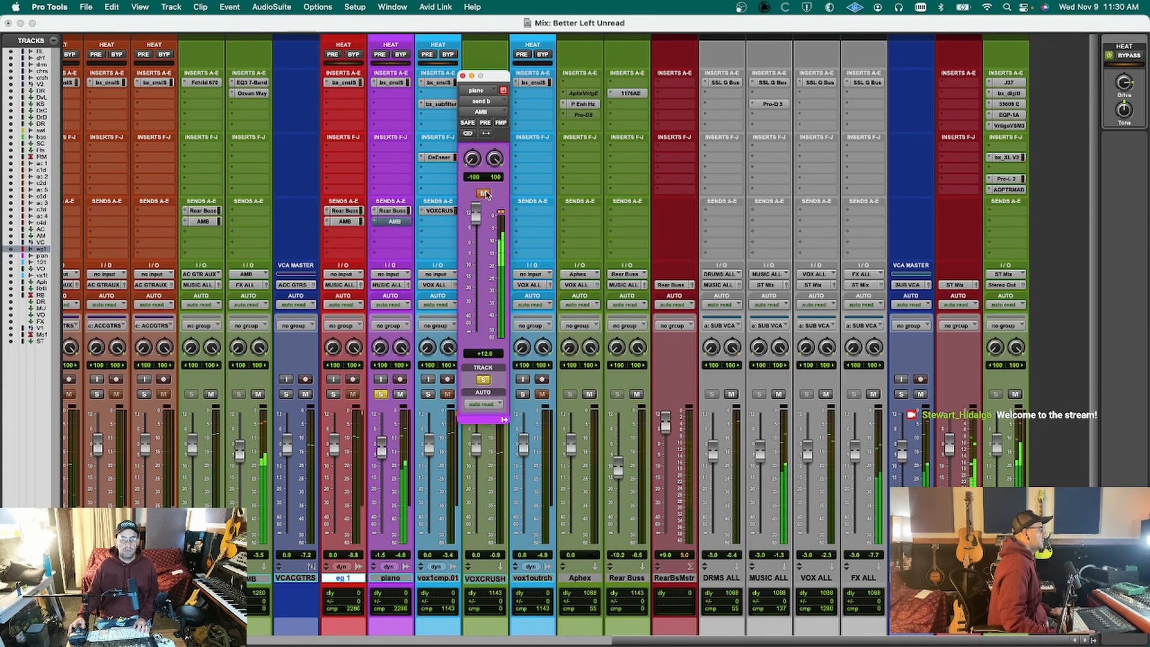
{"action": "left_click", "coordinate": [486, 194]}
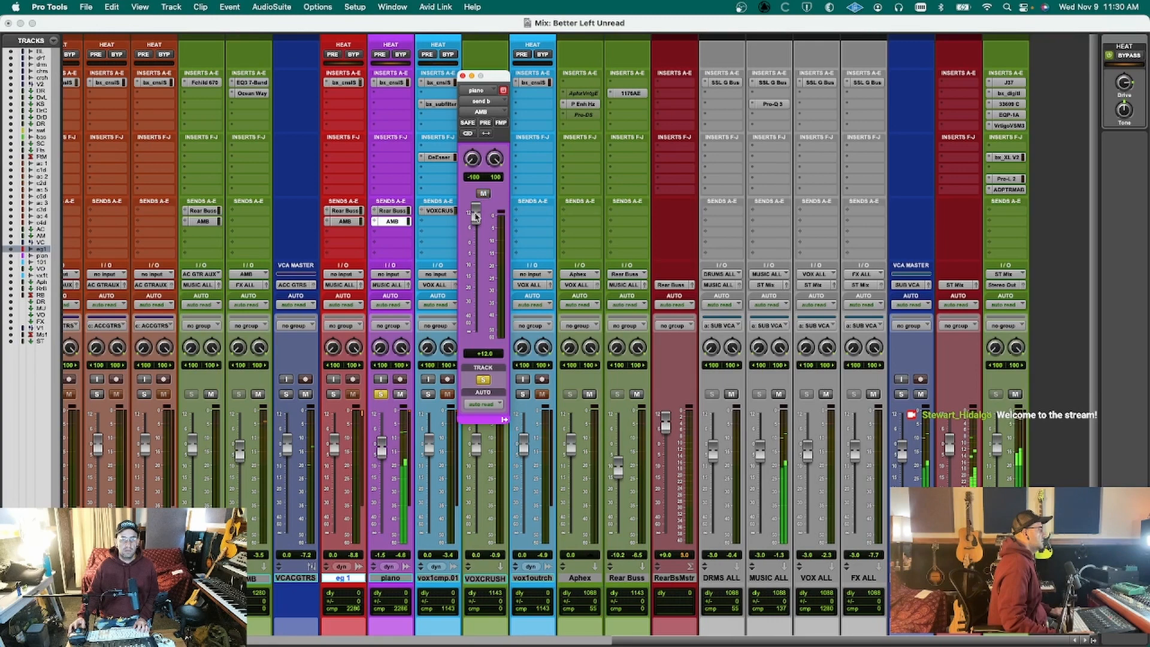
{"action": "left_click_drag", "start_coordinate": [475, 214], "coordinate": [470, 284]}
{"action": "key", "text": "shift+s"}
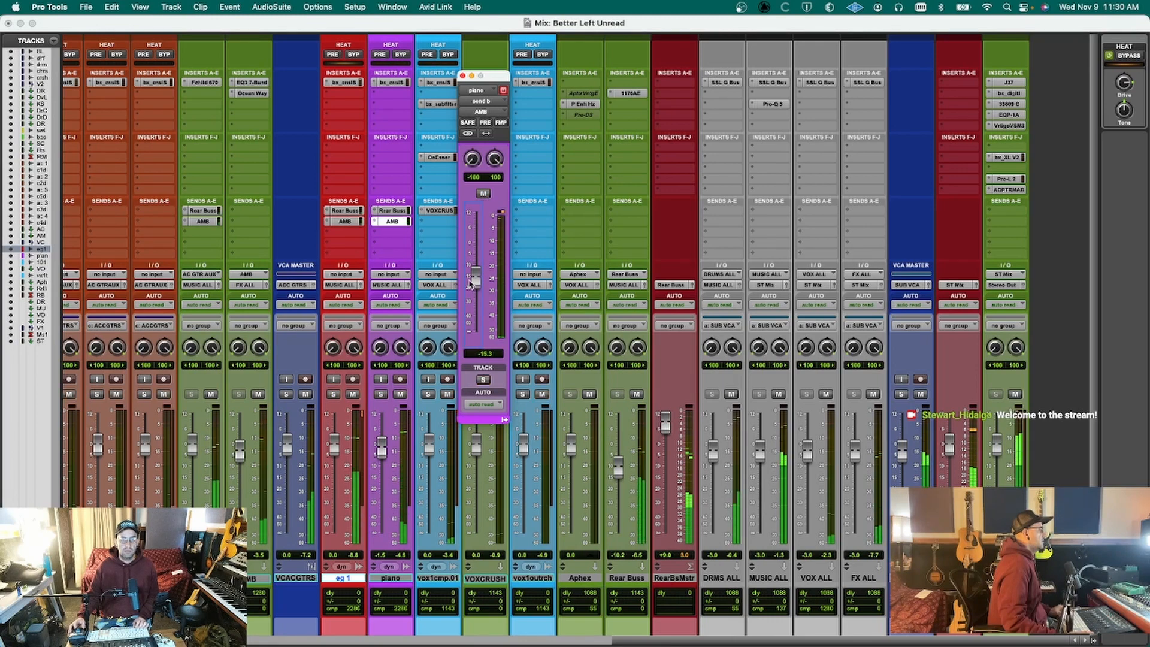
{"action": "key", "text": "alt+c"}
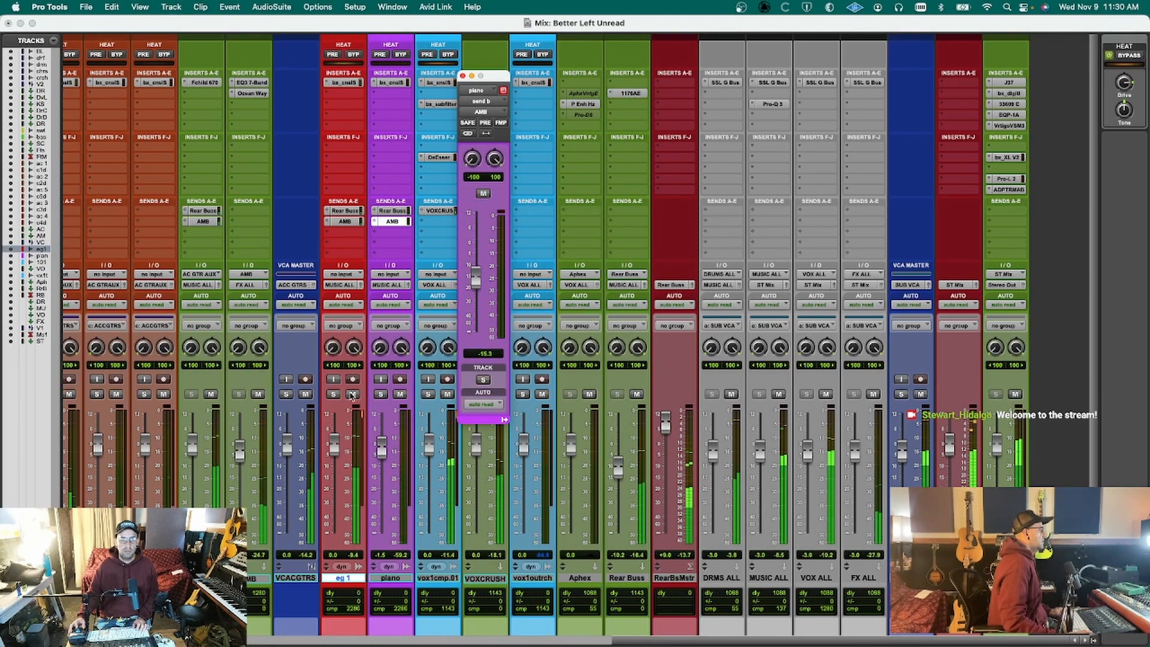
Solo eg 1 to raise its AMB send to -8.7 dB, and return to the full mix with the send window closed.
{"action": "left_click", "coordinate": [333, 394]}
{"action": "left_click", "coordinate": [350, 223]}
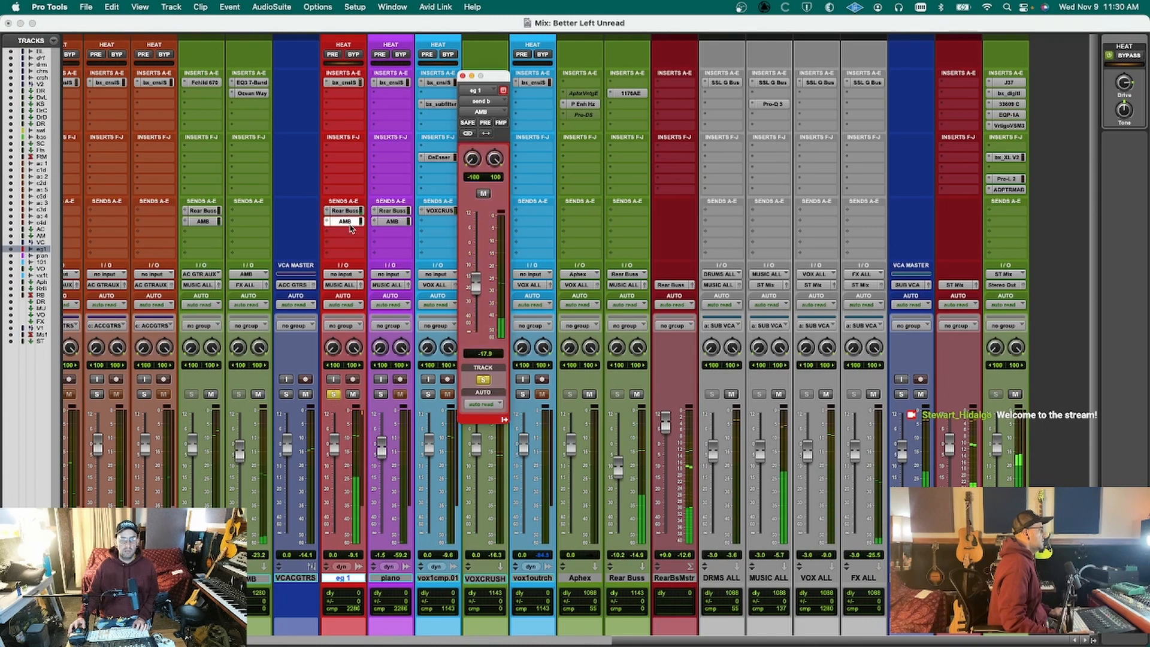
{"action": "mouse_move", "coordinate": [489, 266]}
{"action": "left_mouse_down"}
{"action": "mouse_move", "coordinate": [503, 240]}
{"action": "mouse_move", "coordinate": [491, 266]}
{"action": "left_mouse_up"}
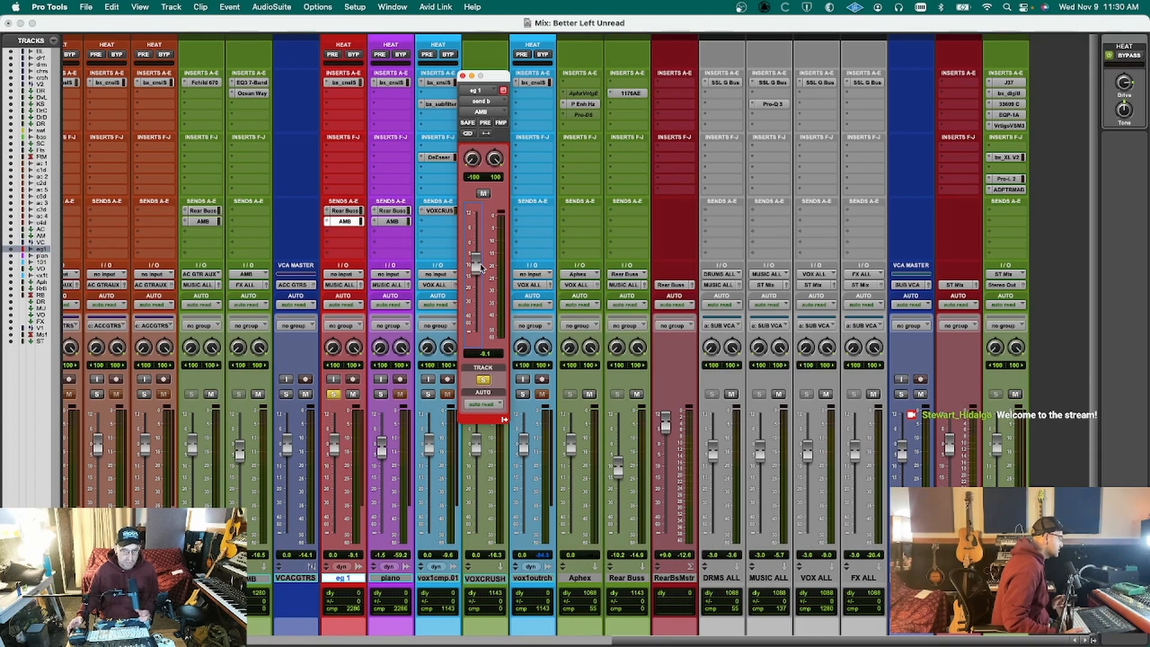
{"action": "left_click_drag", "start_coordinate": [482, 268], "coordinate": [483, 269]}
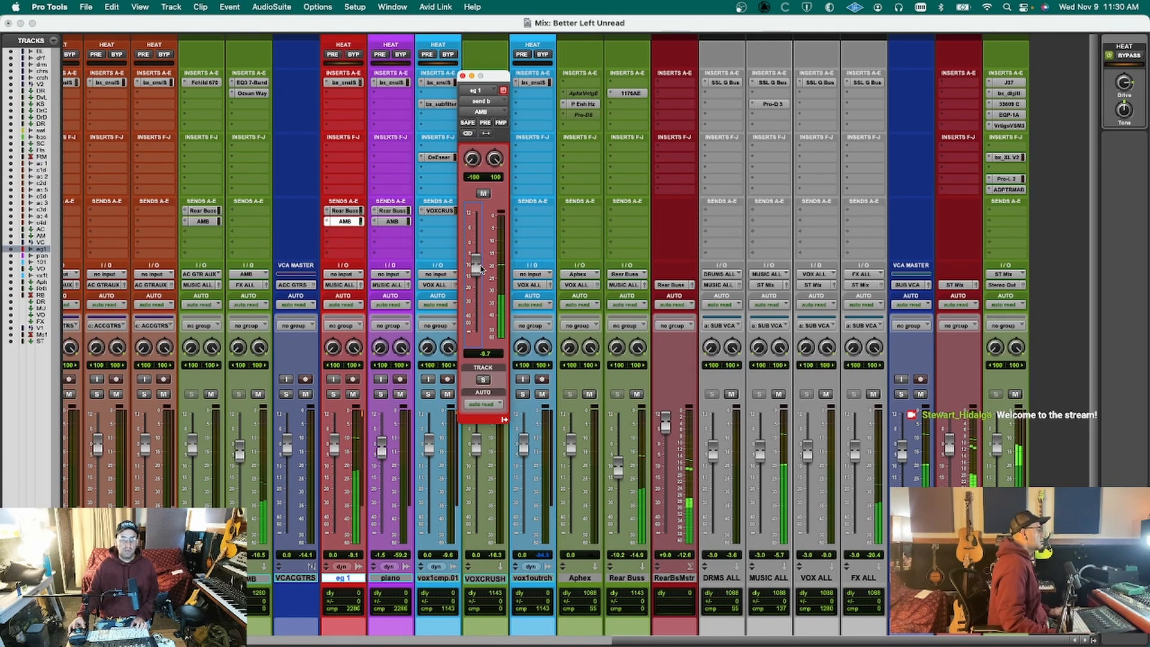
{"action": "key", "text": "super+w"}
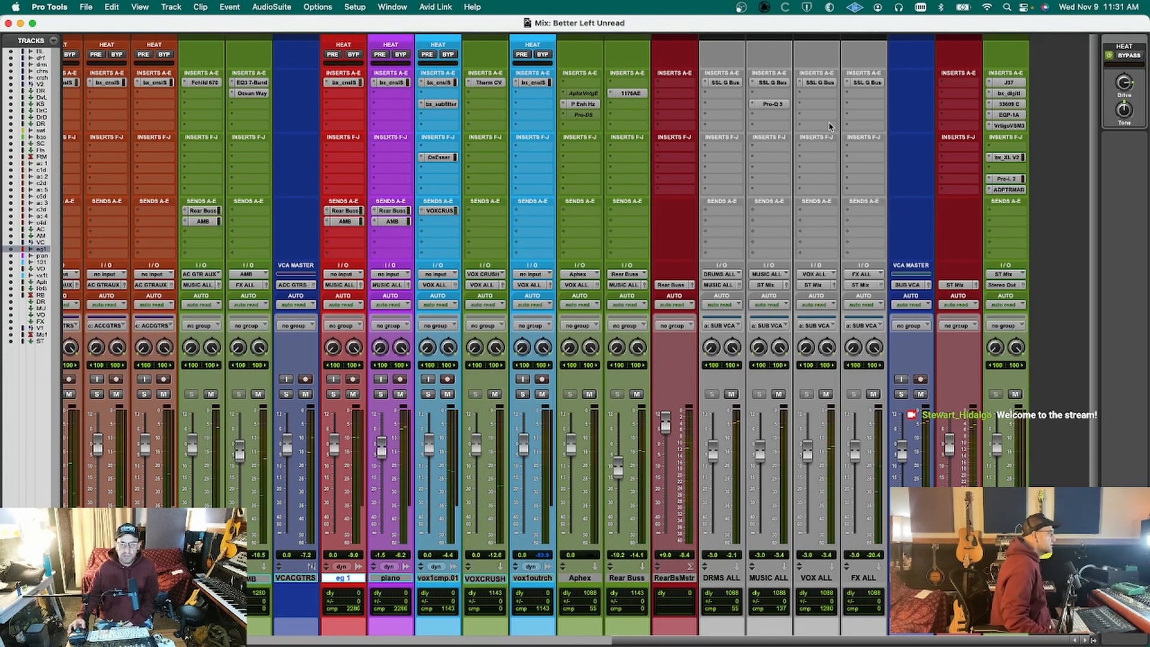
Insert a Trim plug-in on the VOX ALL bus and set its gain to +1.5 dB.
{"action": "left_click", "coordinate": [813, 125]}
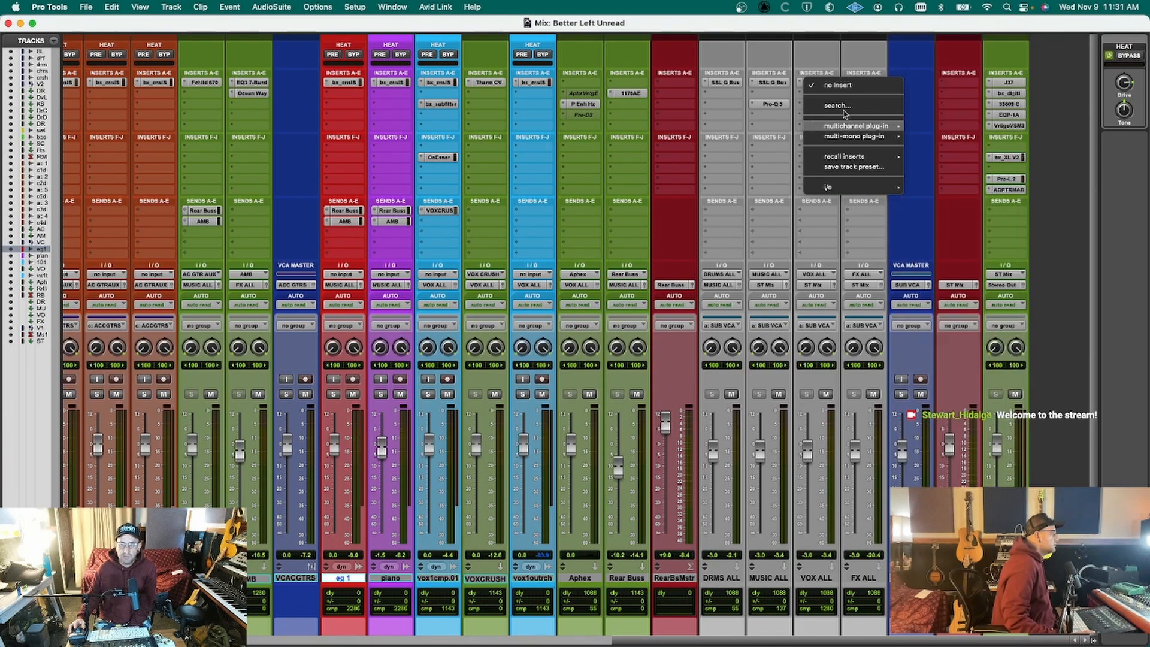
{"action": "left_click", "coordinate": [844, 108]}
{"action": "type", "text": "tri"}
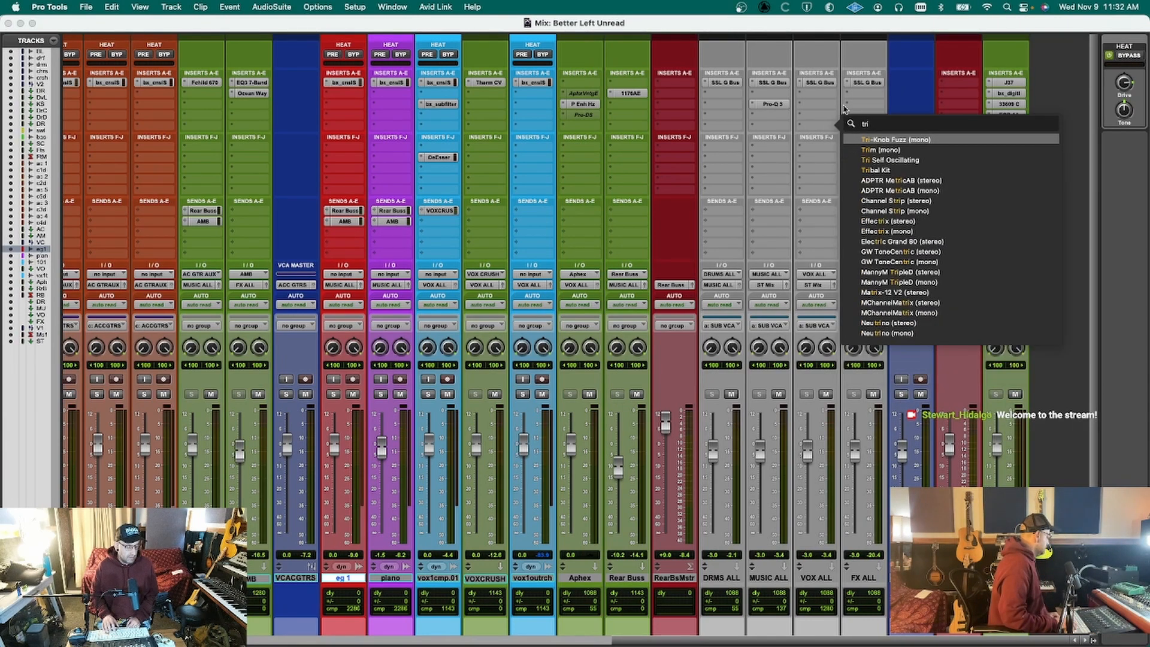
{"action": "key", "text": "Down"}
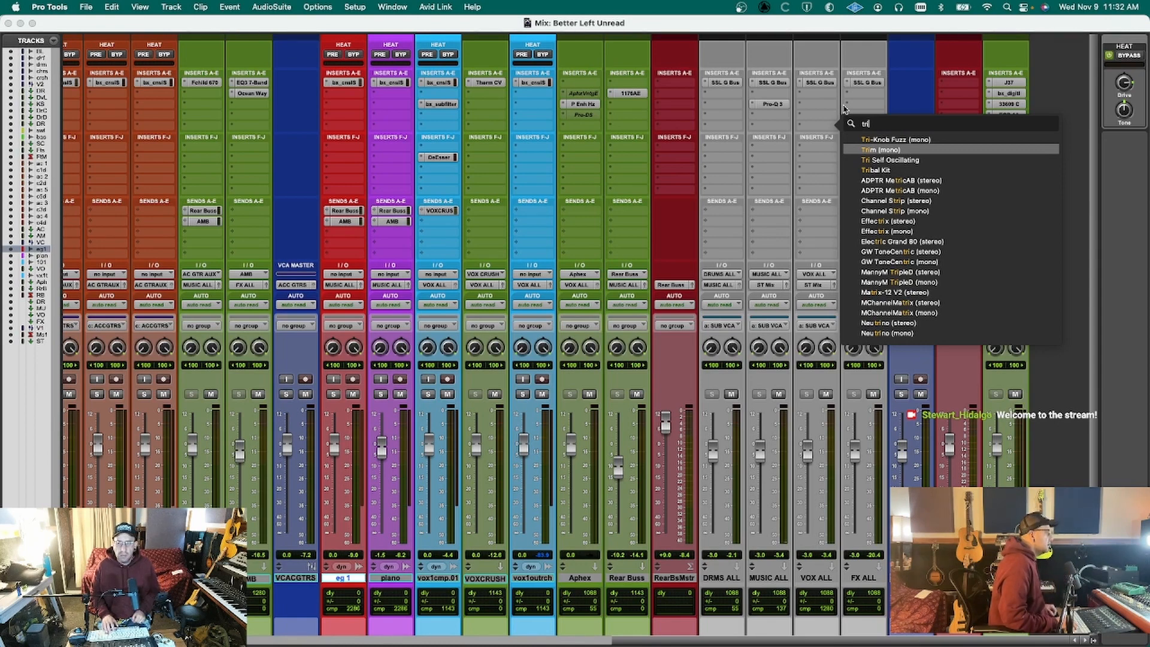
{"action": "key", "text": "Down"}
{"action": "key", "text": "Up"}
{"action": "key", "text": "Return"}
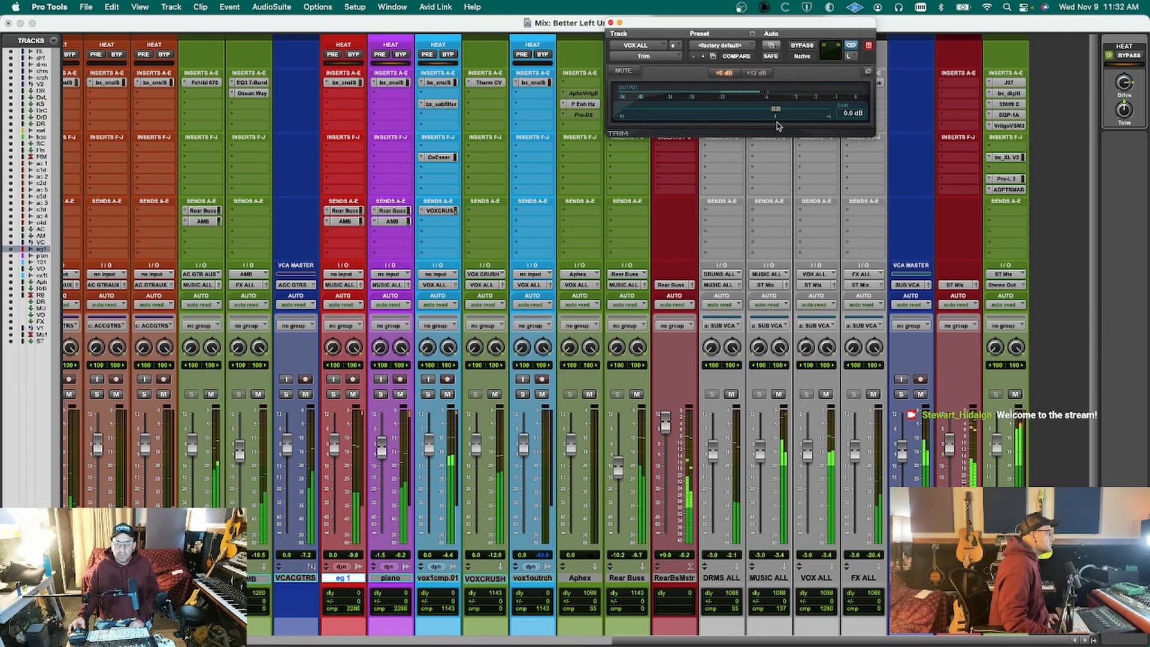
{"action": "left_click_drag", "start_coordinate": [776, 109], "coordinate": [794, 110]}
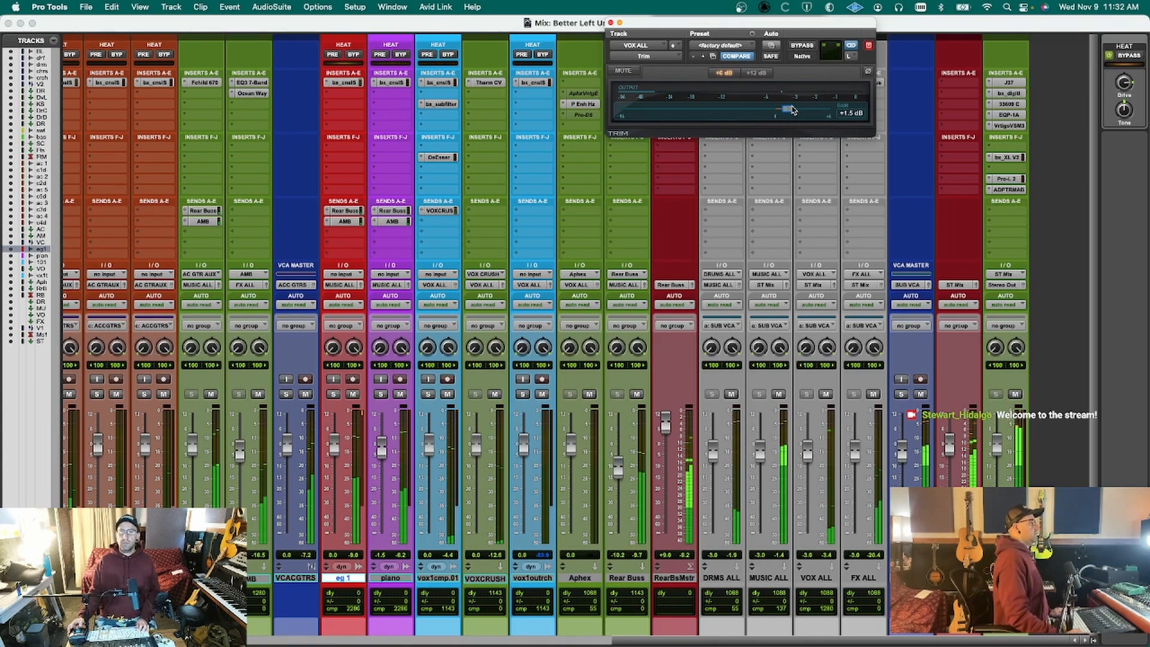
Examine the mix's frequency spectrum in ADPTR MetricAB on ST Mix Aux, and close the analyzer.
{"action": "left_click", "coordinate": [1000, 189]}
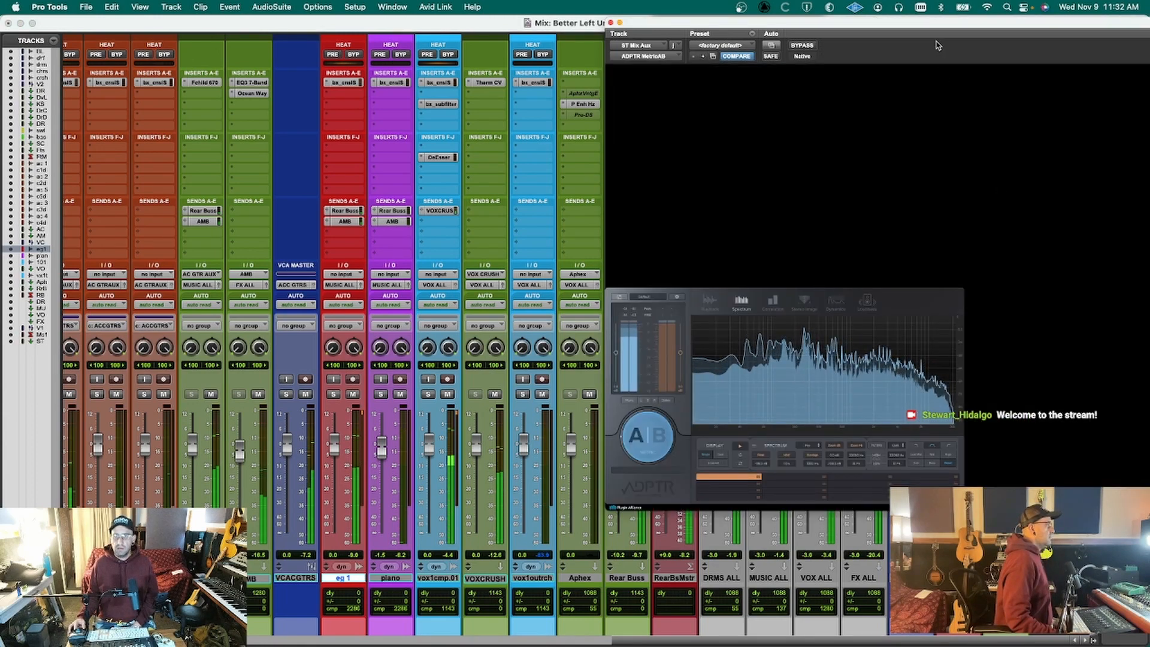
{"action": "left_click_drag", "start_coordinate": [939, 26], "coordinate": [631, 88]}
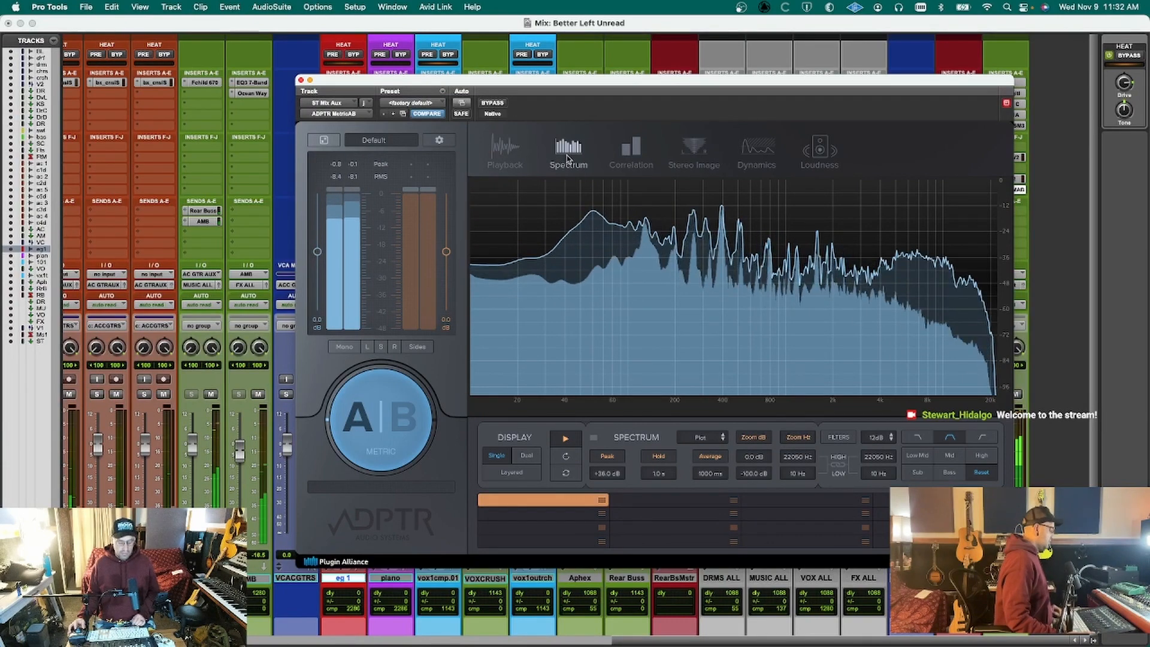
{"action": "key", "text": "super+w"}
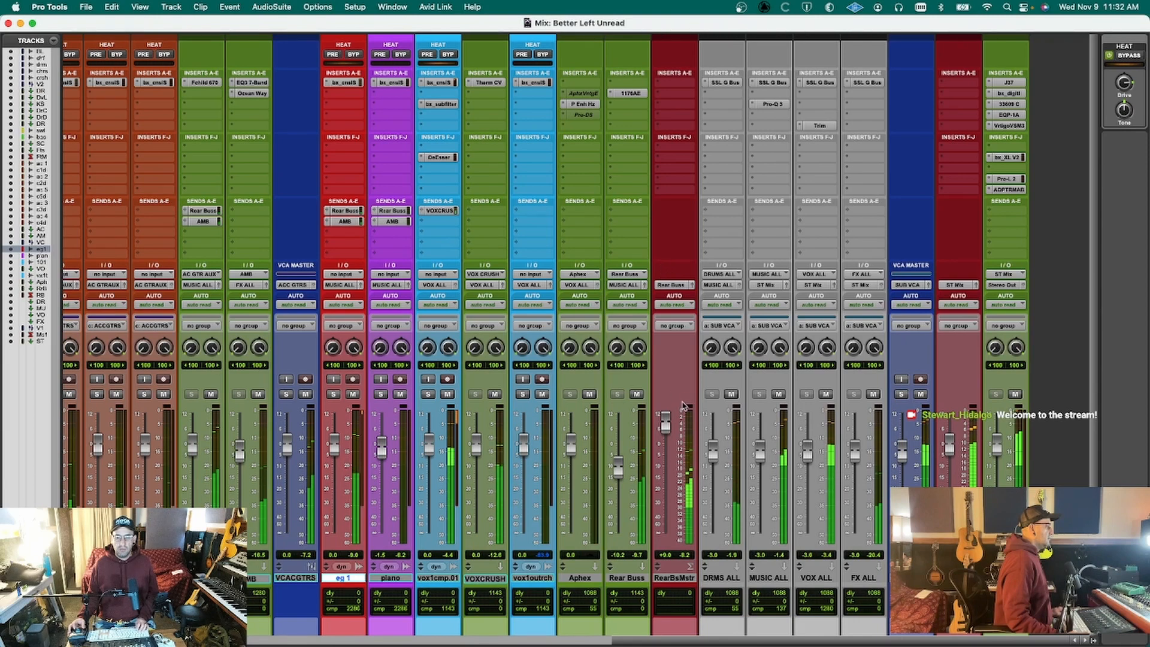
Insert the stereo Black Box Analog Design HG-2 plug-in below the SSL compressor on the DRMS ALL bus.
{"action": "left_click", "coordinate": [728, 84]}
{"action": "left_click", "coordinate": [729, 84]}
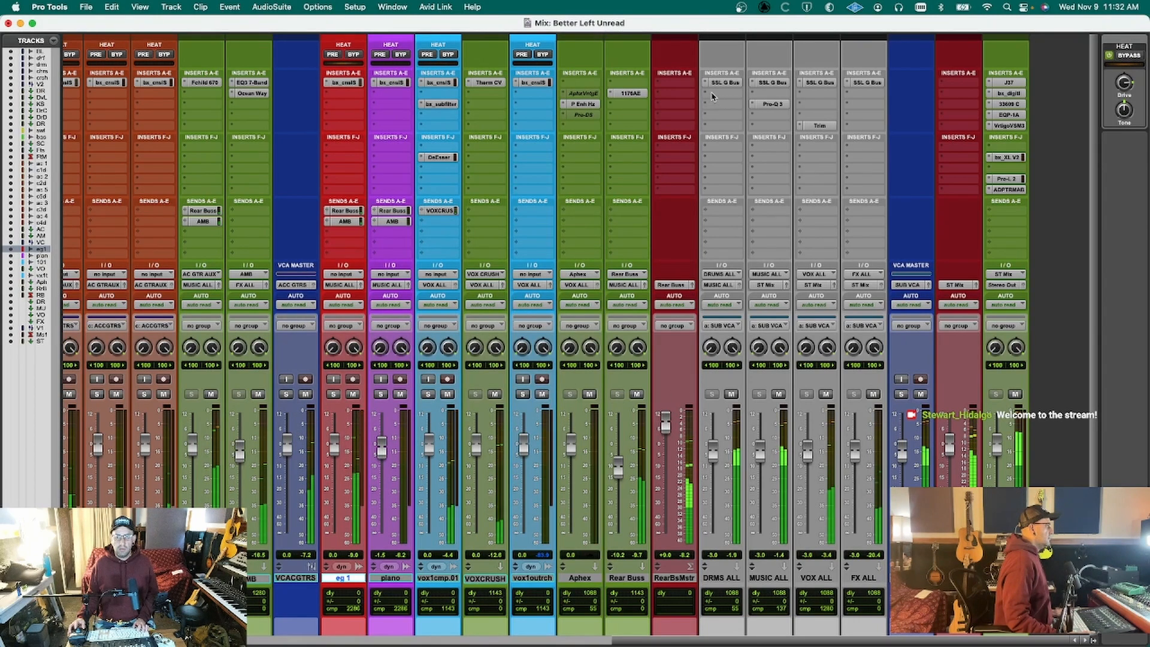
{"action": "left_click", "coordinate": [713, 96]}
{"action": "type", "text": "black"}
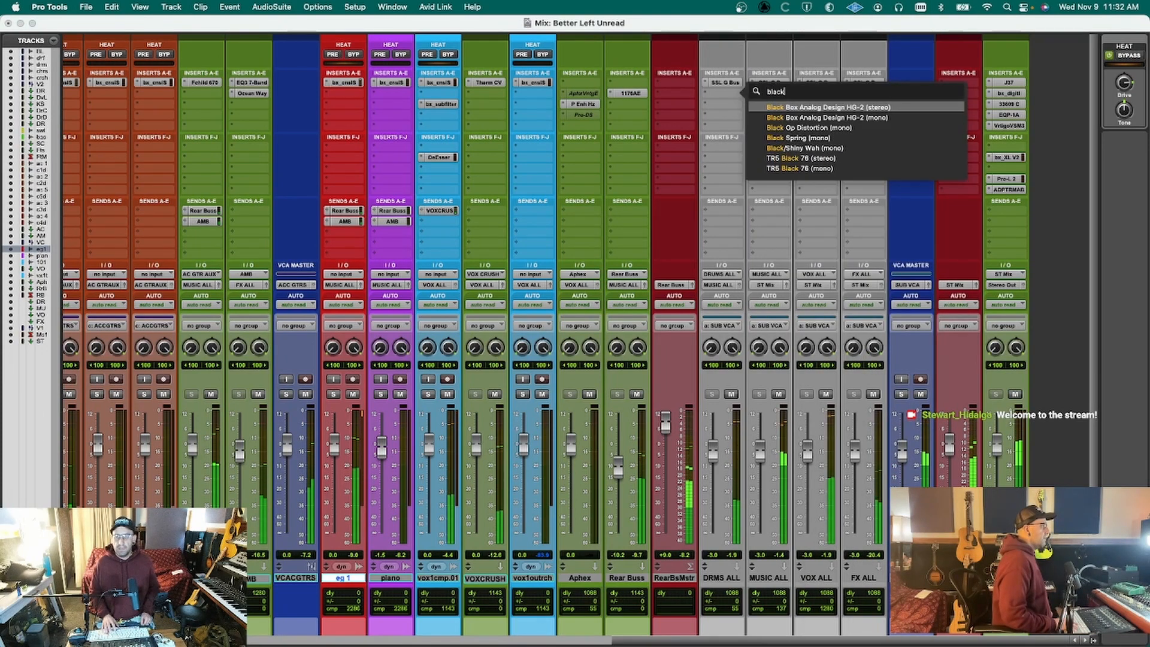
{"action": "key", "text": "Escape"}
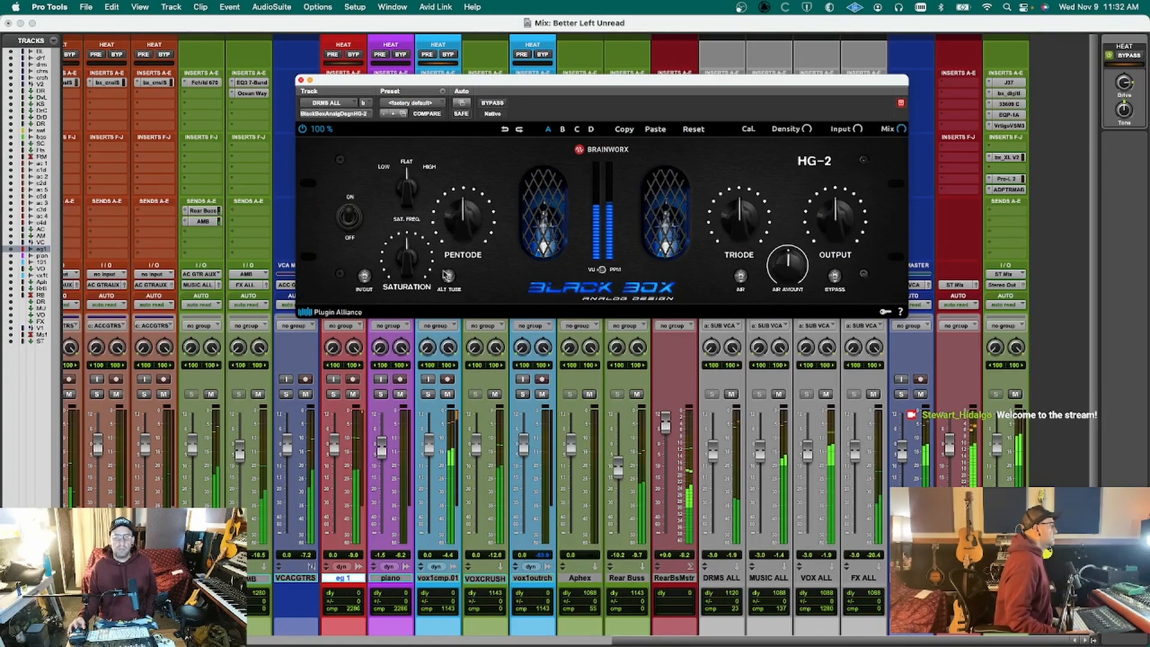
Engage Alt Tube and Air on the drum bus HG-2, raise Saturation, Triode and Air Amount, and adjust the wet/dry Mix.
{"action": "left_click", "coordinate": [448, 276]}
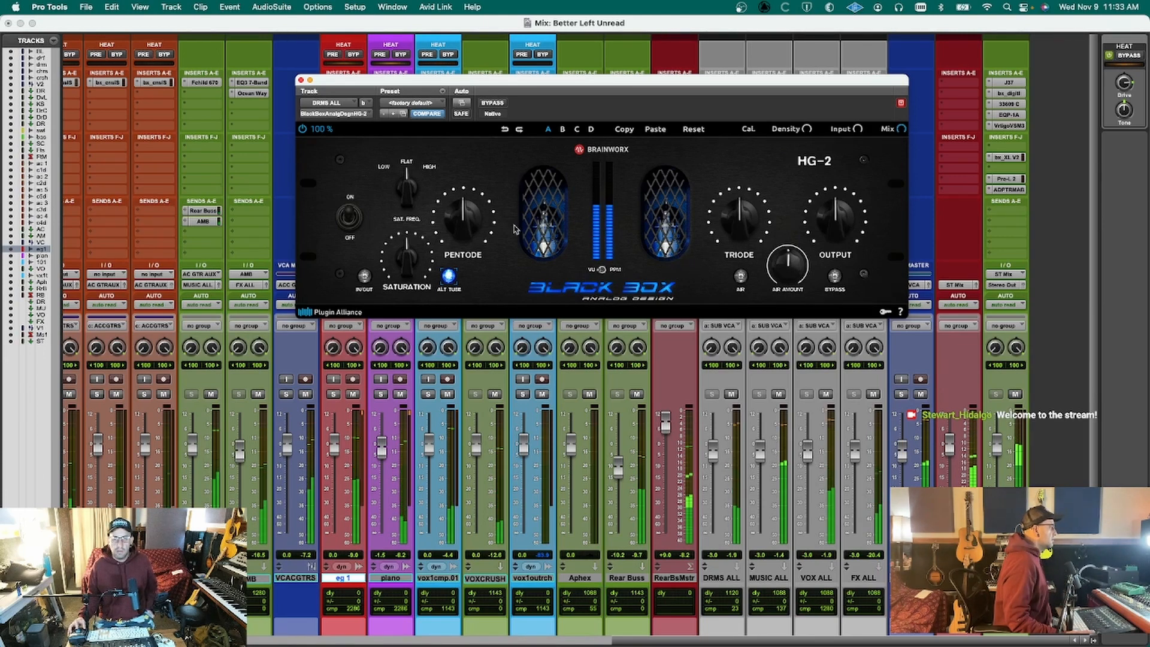
{"action": "left_click_drag", "start_coordinate": [412, 264], "coordinate": [418, 251]}
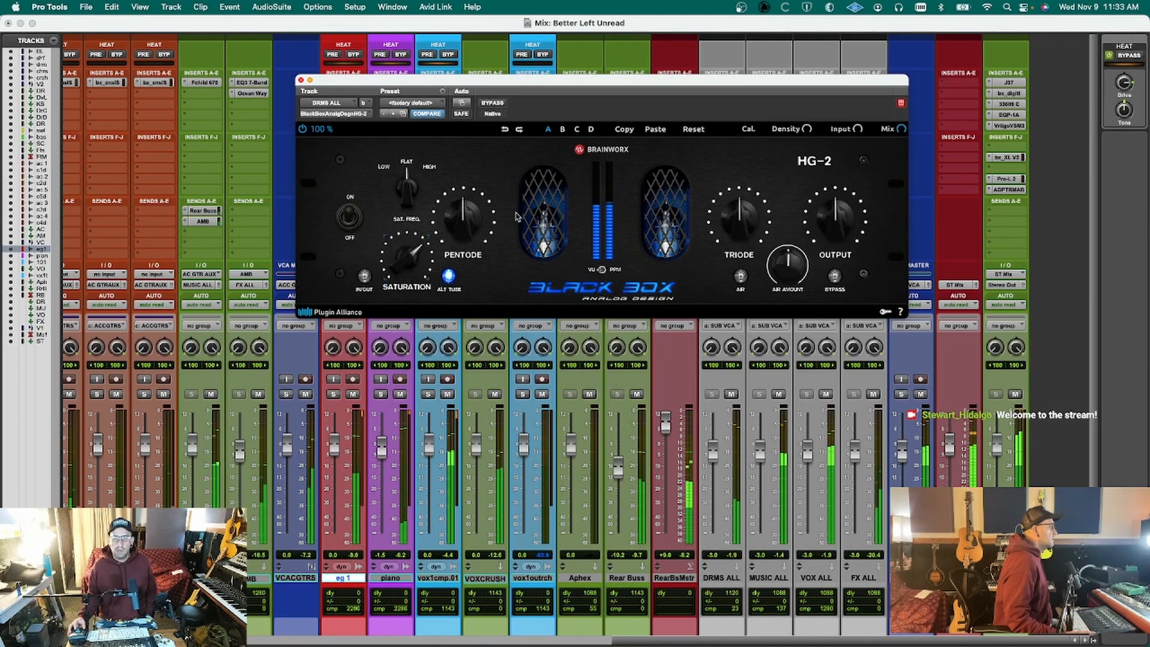
{"action": "left_click", "coordinate": [743, 278]}
{"action": "left_click_drag", "start_coordinate": [792, 276], "coordinate": [796, 261]}
{"action": "mouse_move", "coordinate": [755, 227]}
{"action": "left_mouse_down"}
{"action": "mouse_move", "coordinate": [760, 213]}
{"action": "mouse_move", "coordinate": [751, 225]}
{"action": "left_mouse_up"}
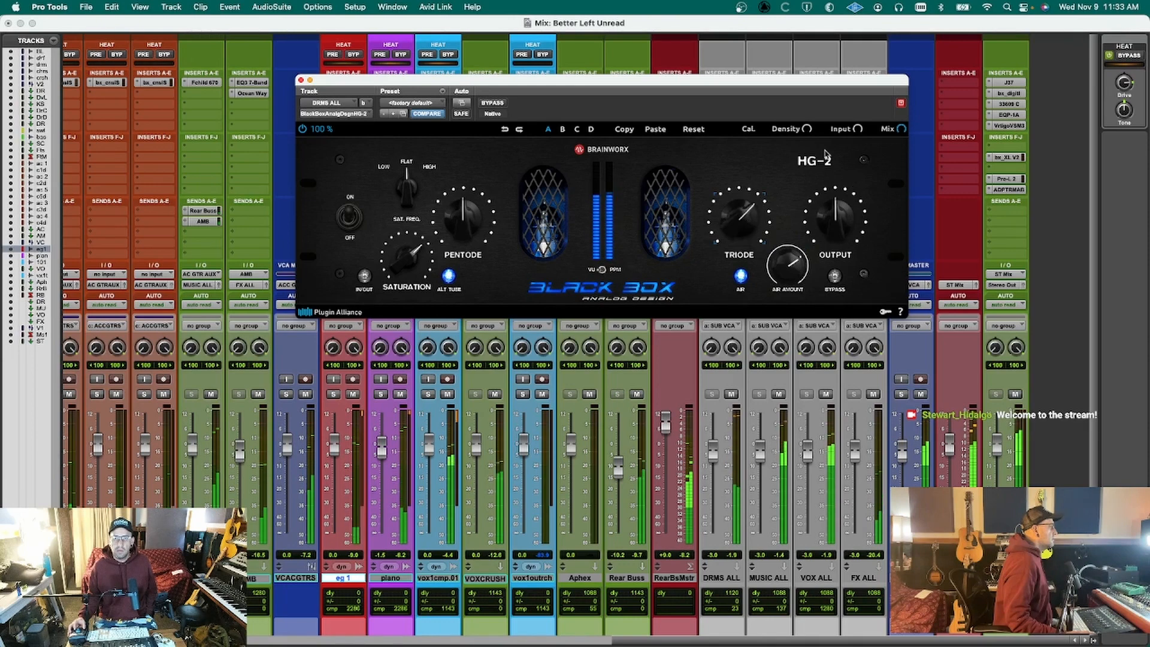
{"action": "left_click_drag", "start_coordinate": [904, 129], "coordinate": [902, 137]}
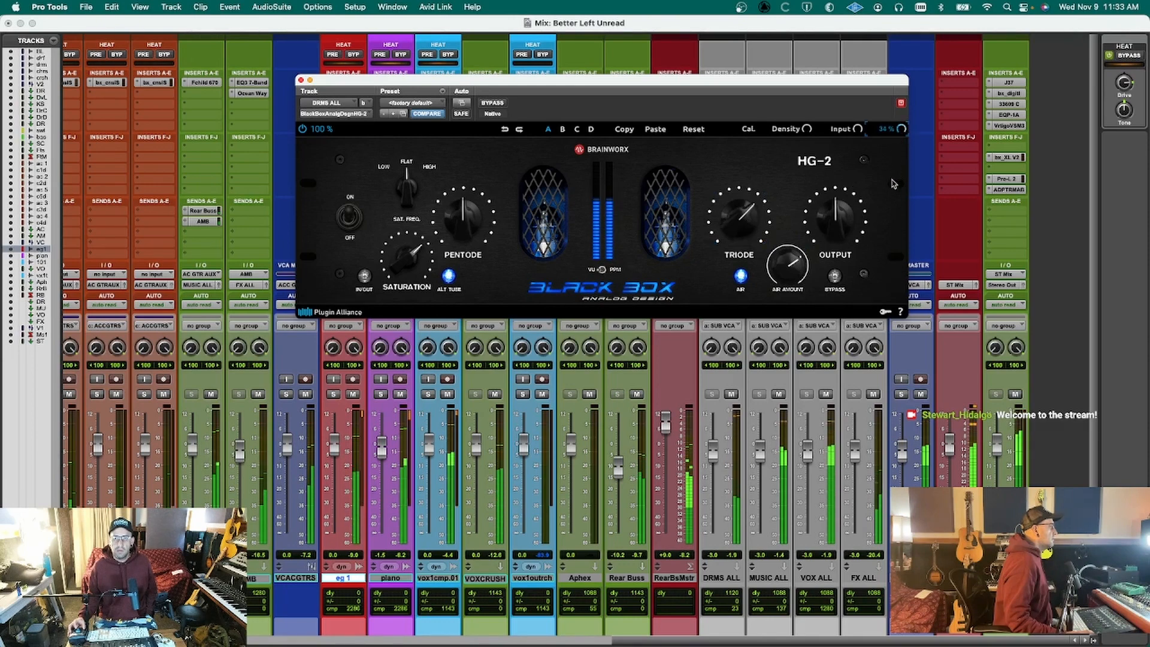
{"action": "left_click_drag", "start_coordinate": [902, 129], "coordinate": [902, 132]}
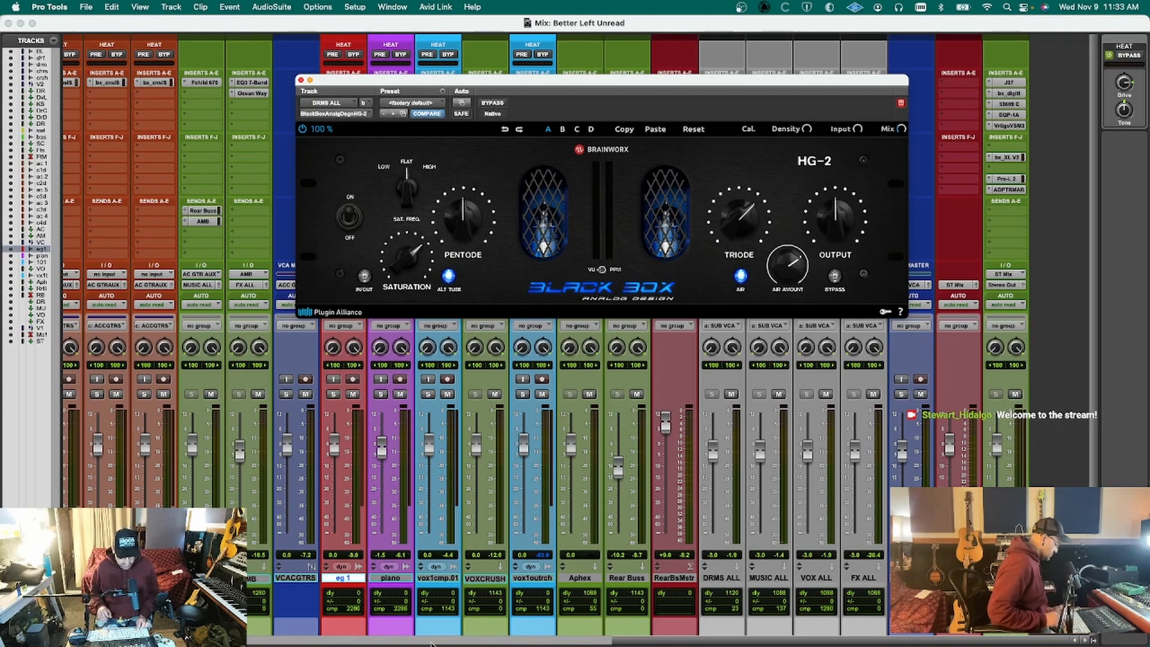
Close the HG-2, solo the drums track with playback placed around bar 34, and return to the mixer.
{"action": "key", "text": "super+w"}
{"action": "key", "text": "super+equal"}
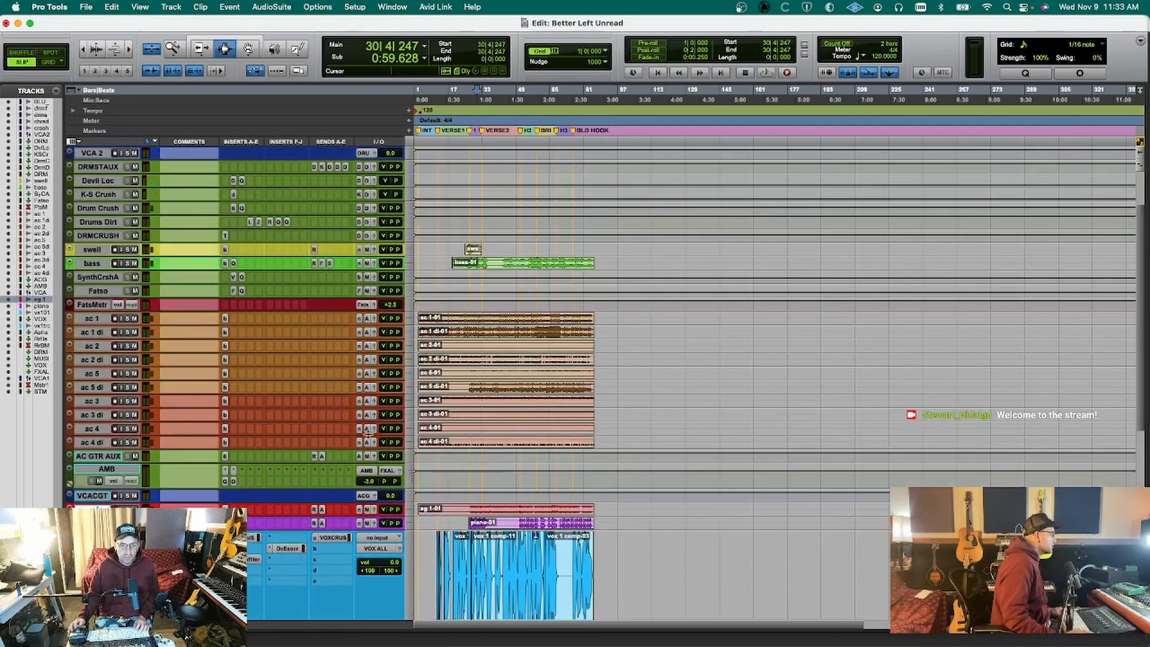
{"action": "scroll", "coordinate": [367, 434], "scroll_direction": "up", "scroll_amount": 5}
{"action": "left_click", "coordinate": [484, 178]}
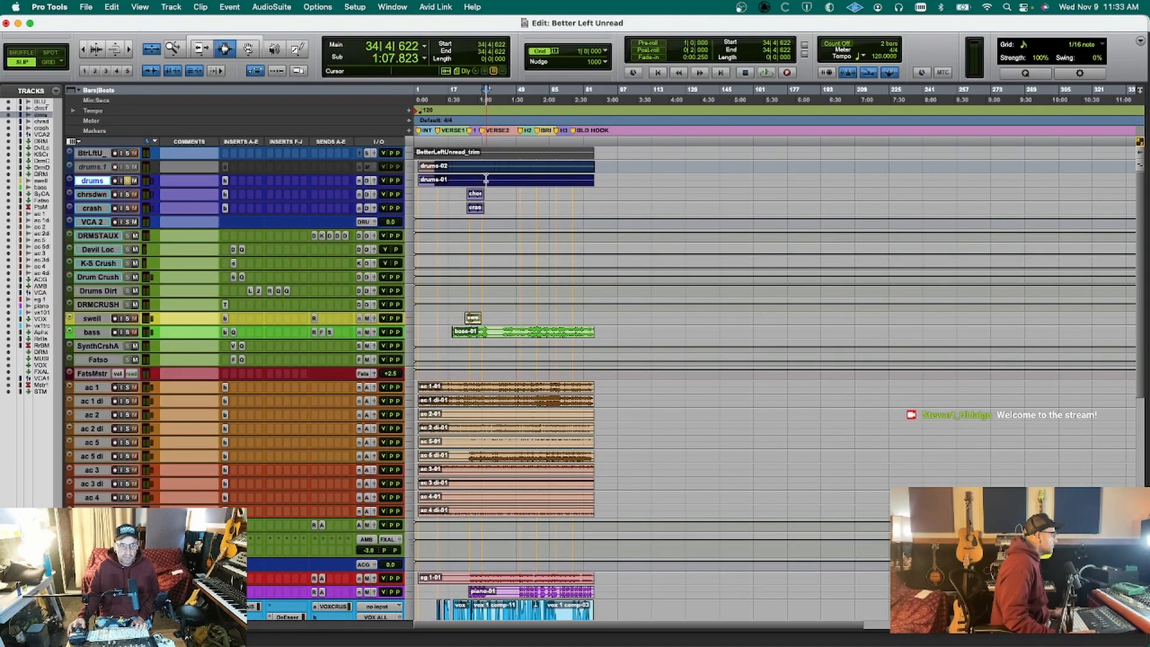
{"action": "key", "text": "super+equal"}
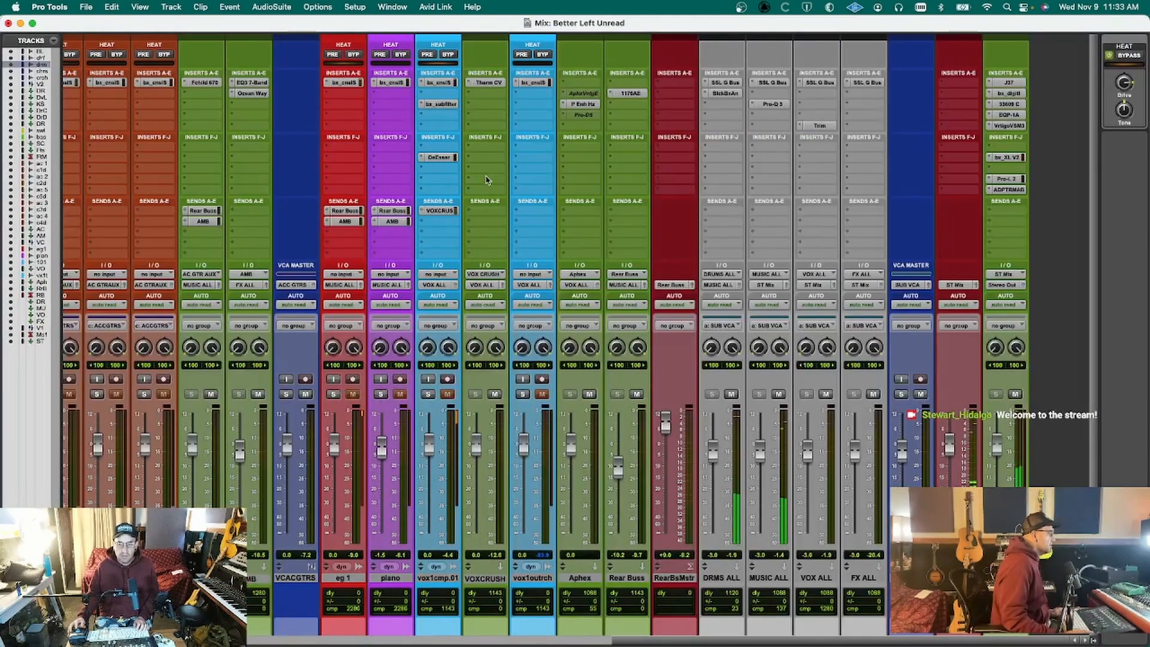
Compare the drum bus with the HG-2 bypassed, and reopen it to push Saturation, Triode, Air Amount and Pentode while lowering Output.
{"action": "left_click", "coordinate": [729, 94], "text": "super"}
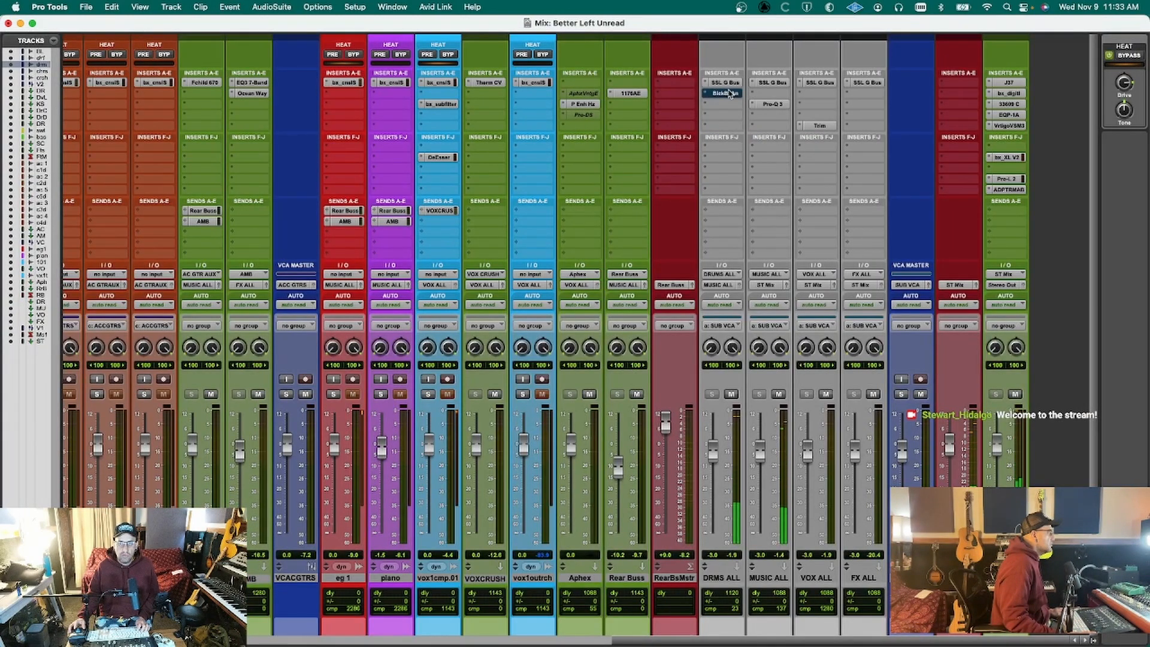
{"action": "left_click", "coordinate": [729, 94]}
{"action": "left_click_drag", "start_coordinate": [409, 257], "coordinate": [410, 241]}
{"action": "left_click_drag", "start_coordinate": [820, 210], "coordinate": [742, 224]}
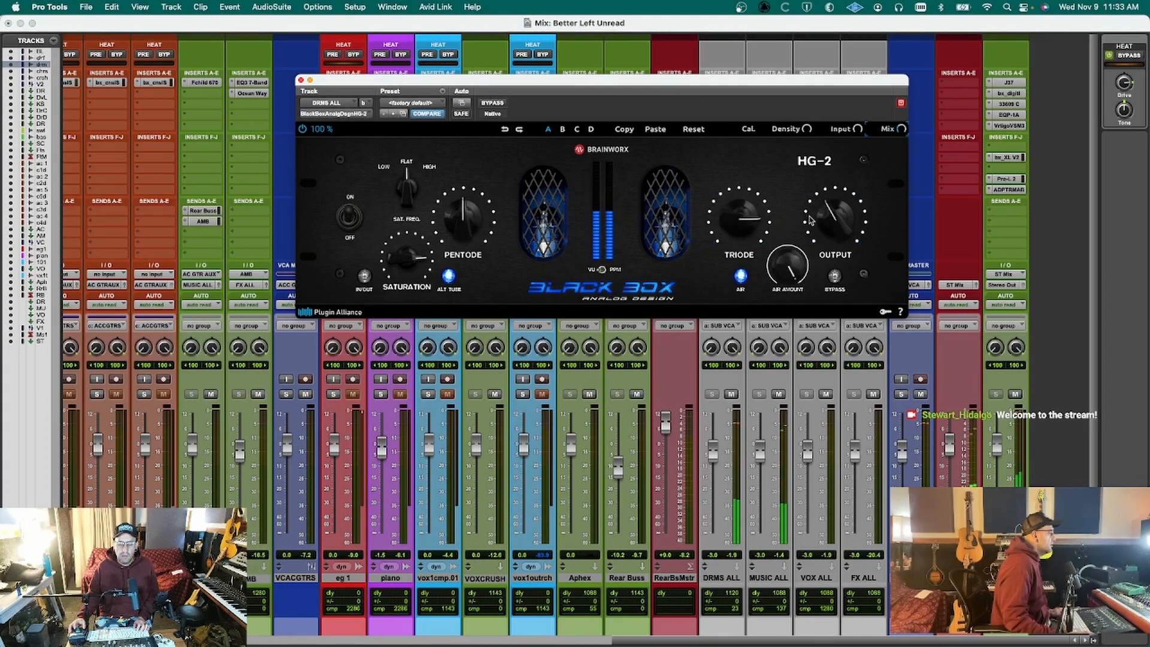
{"action": "left_click_drag", "start_coordinate": [463, 216], "coordinate": [486, 132]}
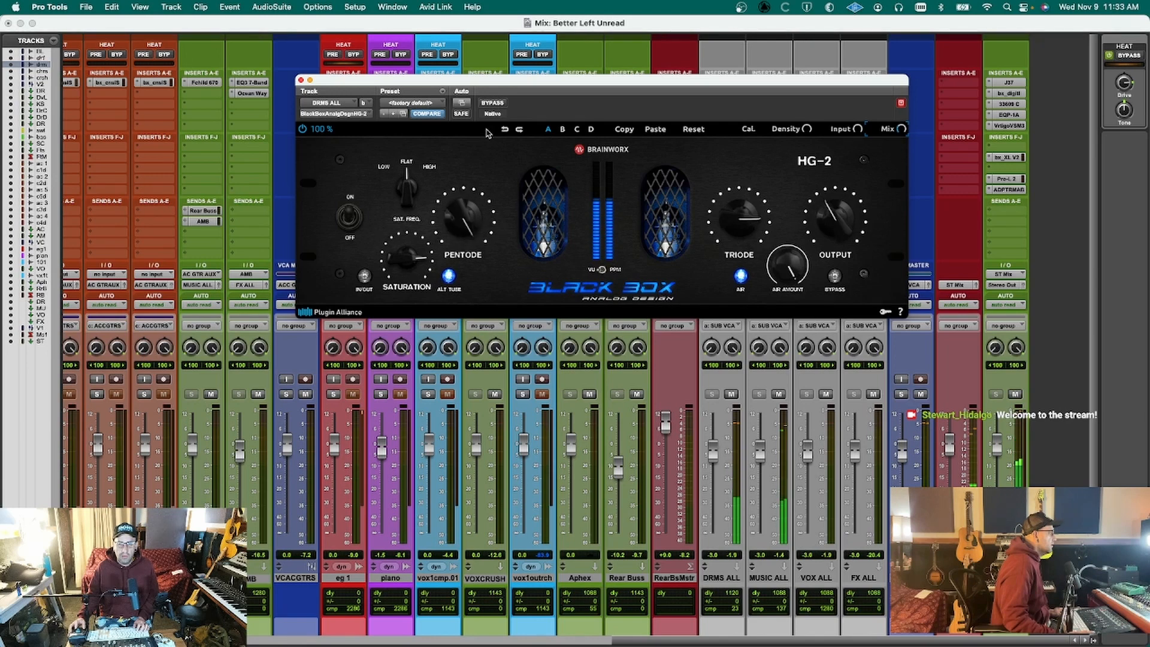
{"action": "left_click_drag", "start_coordinate": [463, 213], "coordinate": [462, 244]}
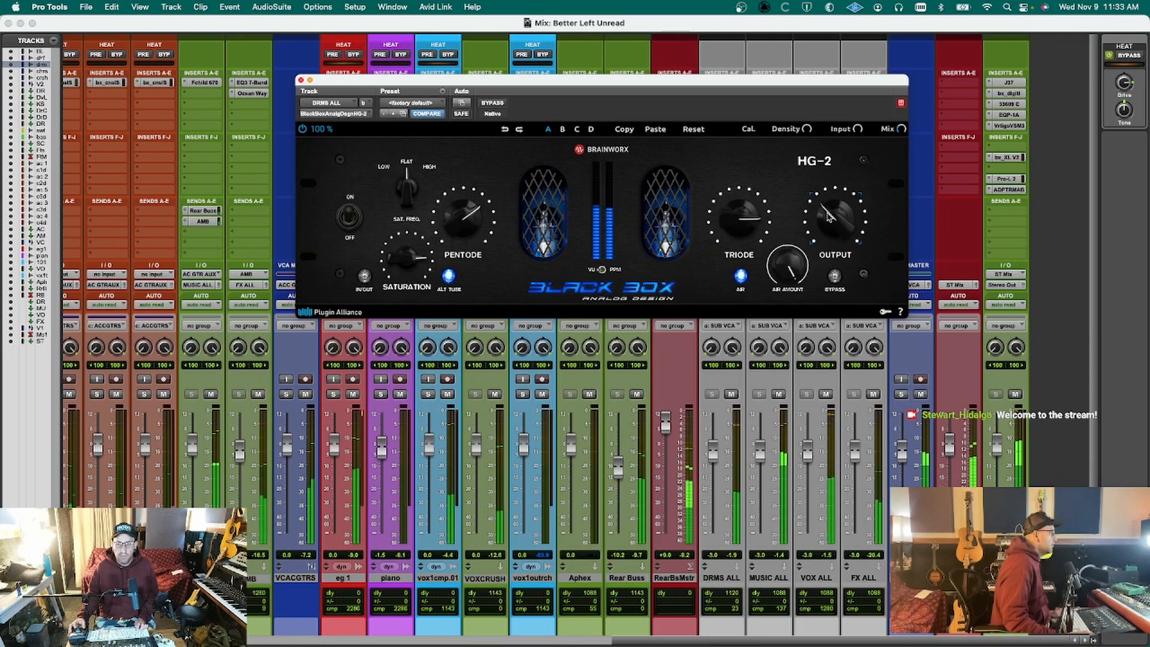
Close the HG-2, stop playback of the full mix, and save the session.
{"action": "key", "text": "super+w"}
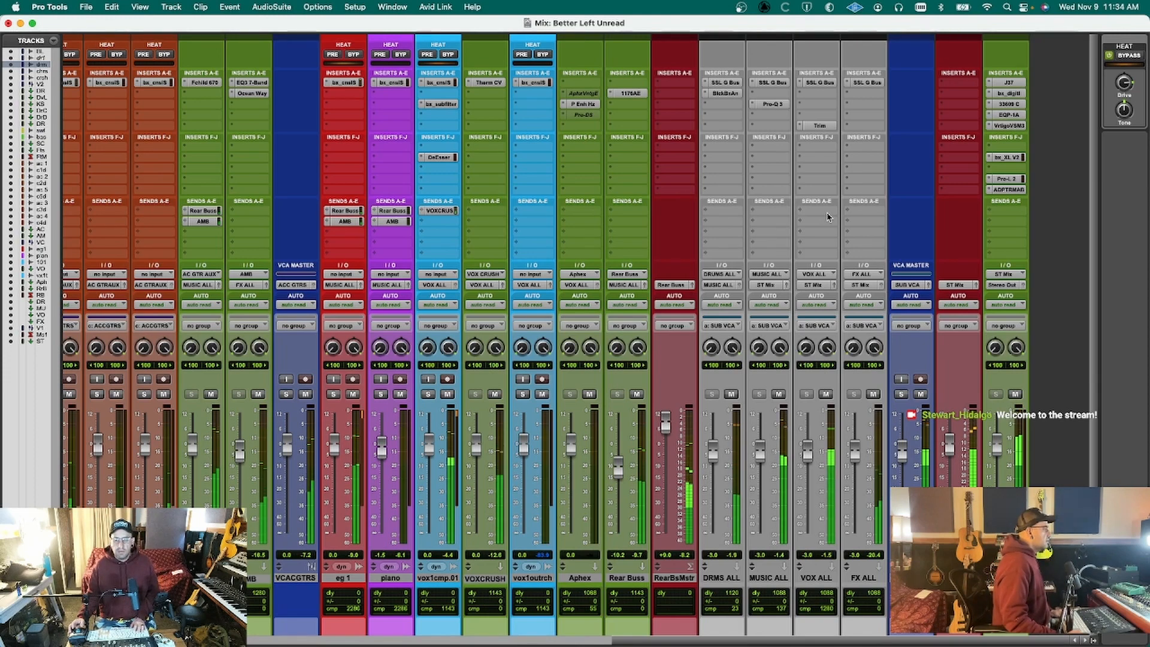
{"action": "key", "text": "space"}
{"action": "key", "text": "super+s"}
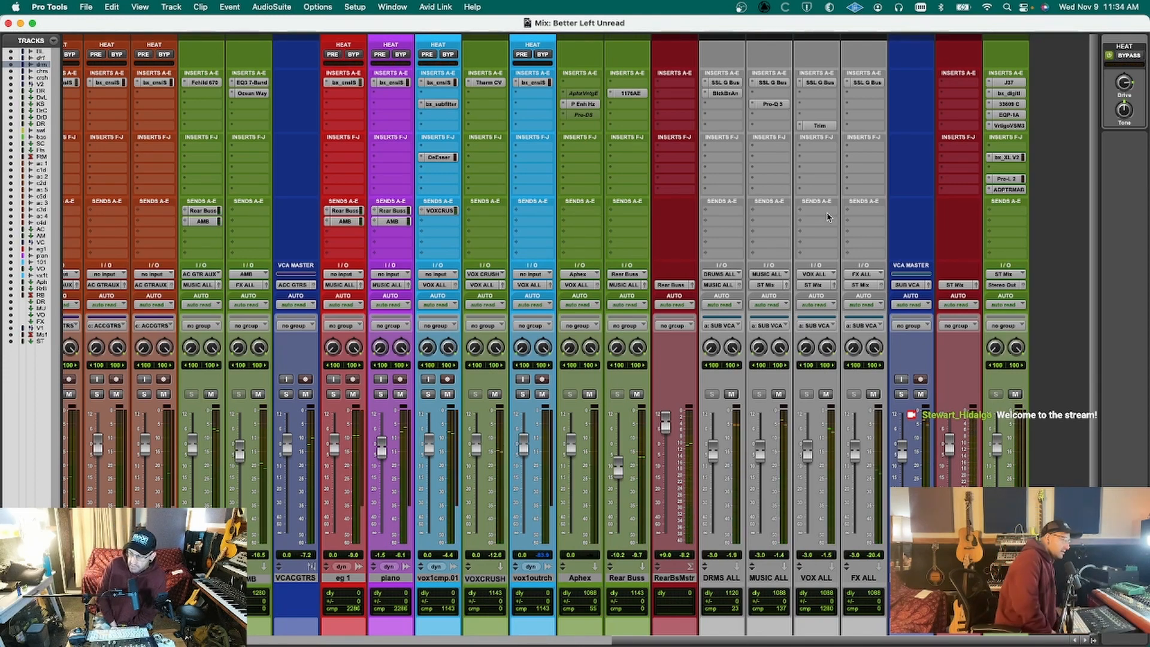